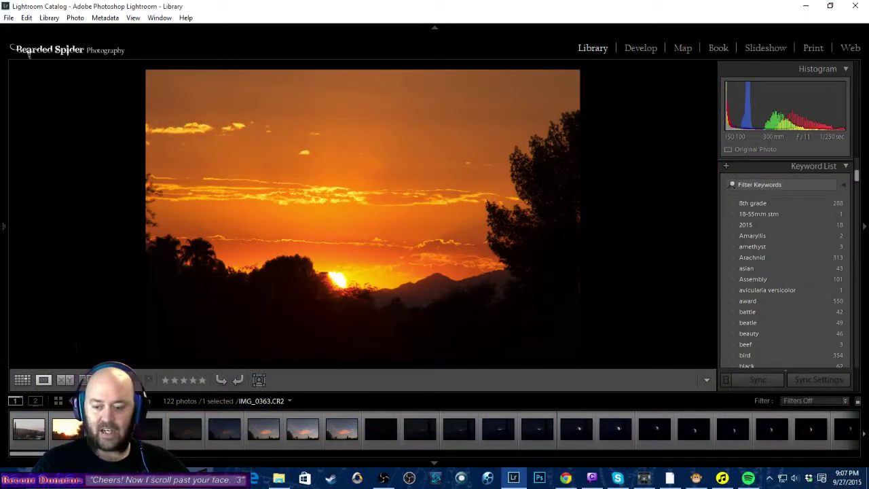
Examine the mountain ridge in the orange sunset photo at close zoom and return to the first photo of the set.
key(alt+Tab)
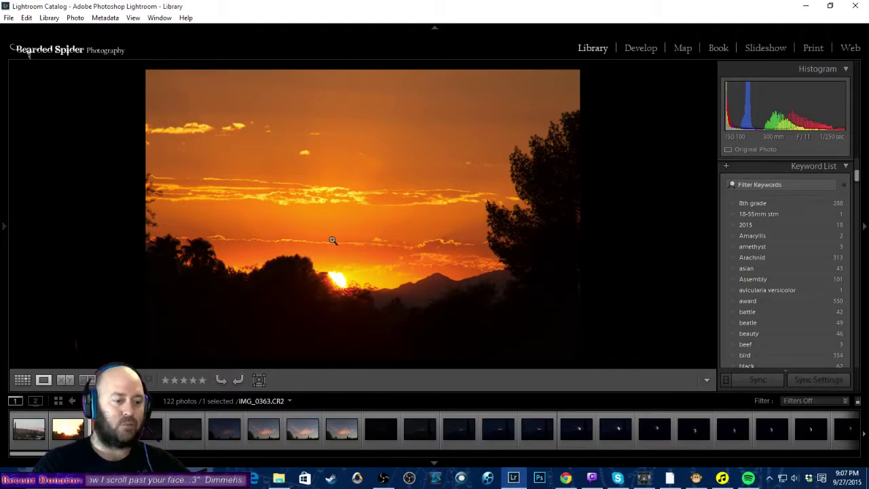
click(428, 276)
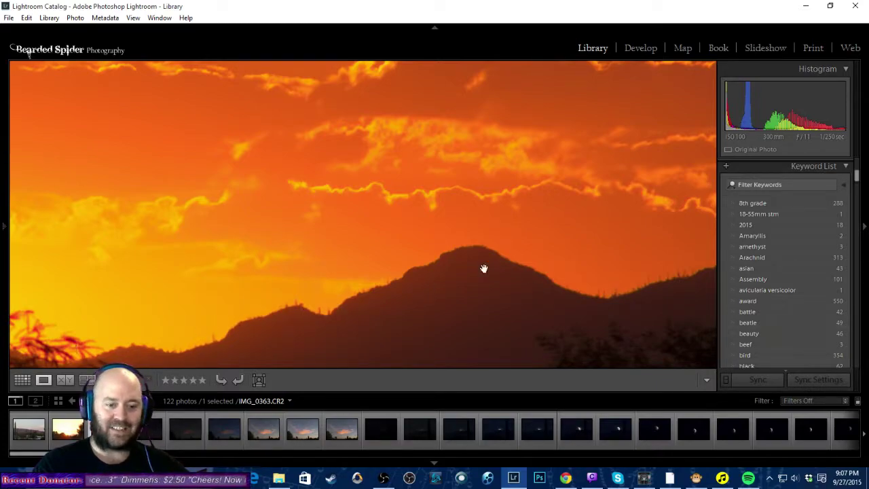
click(358, 263)
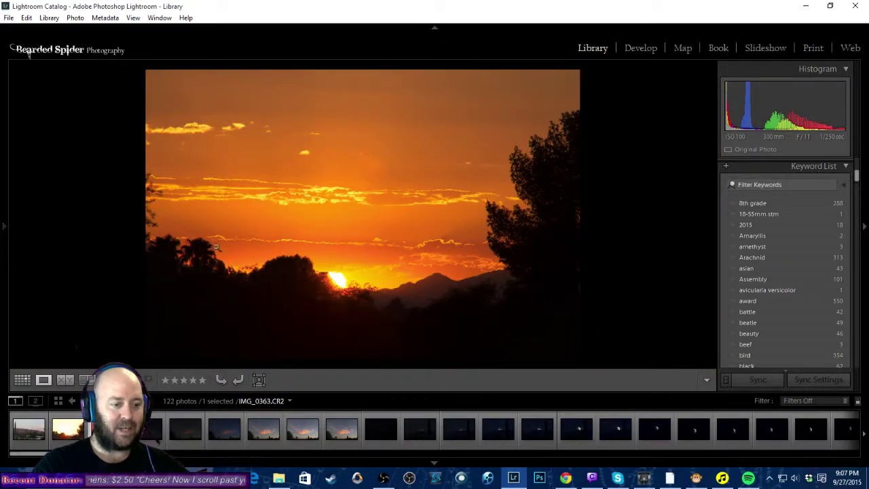
key(Left)
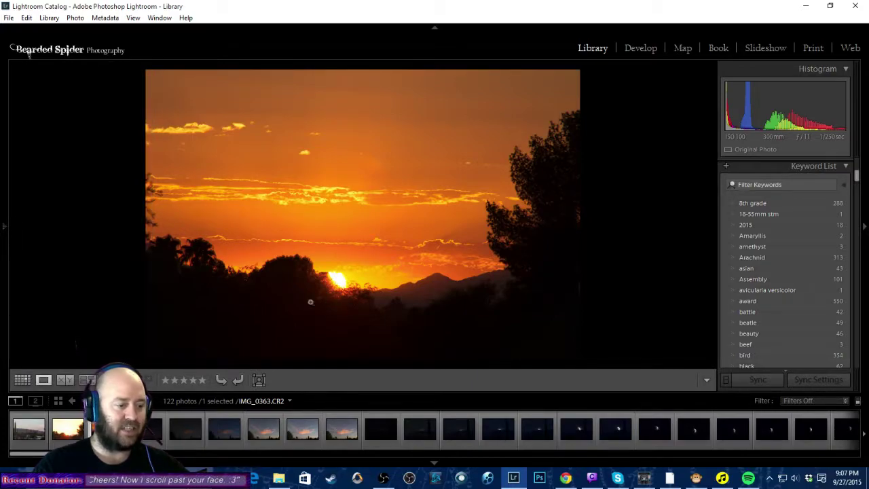
key(Left)
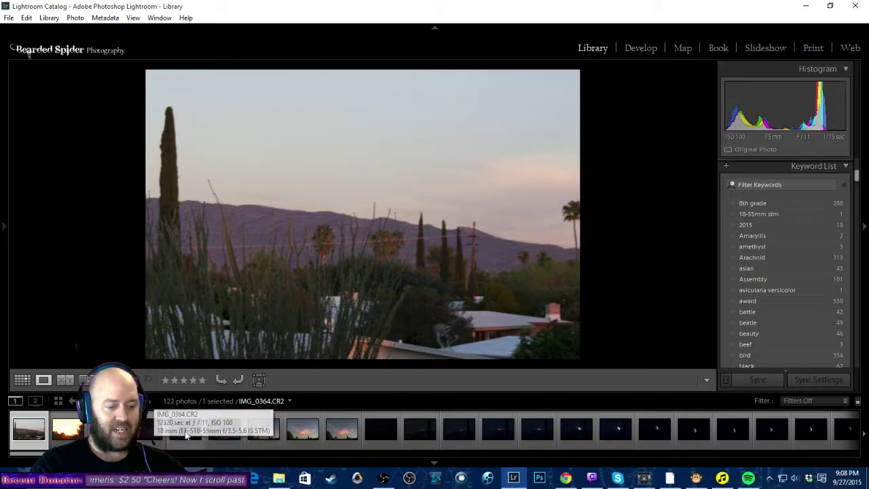
Examine the pink cloud photo IMG_0369 up close and compare it with the neighbouring shot IMG_0368.
click(334, 438)
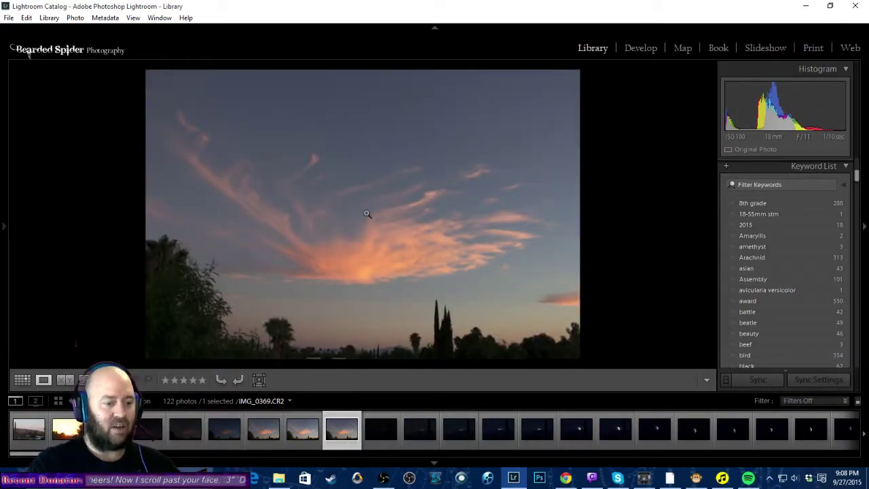
click(359, 253)
click(358, 253)
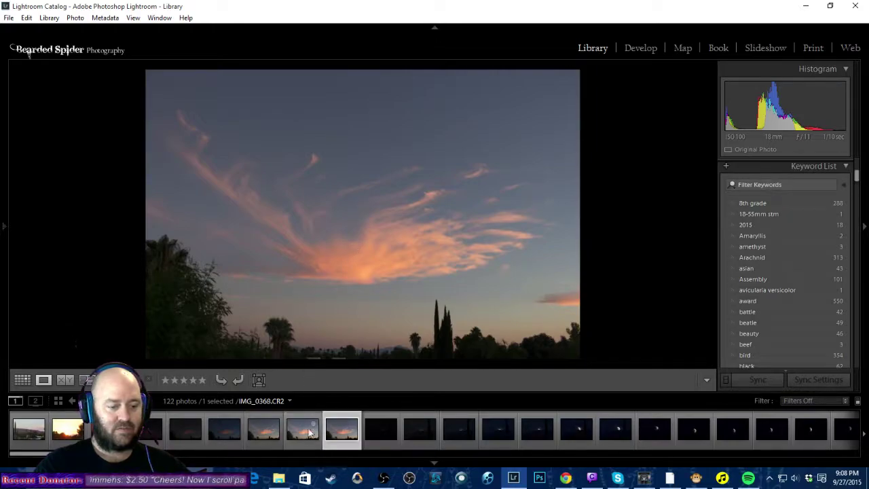
click(310, 433)
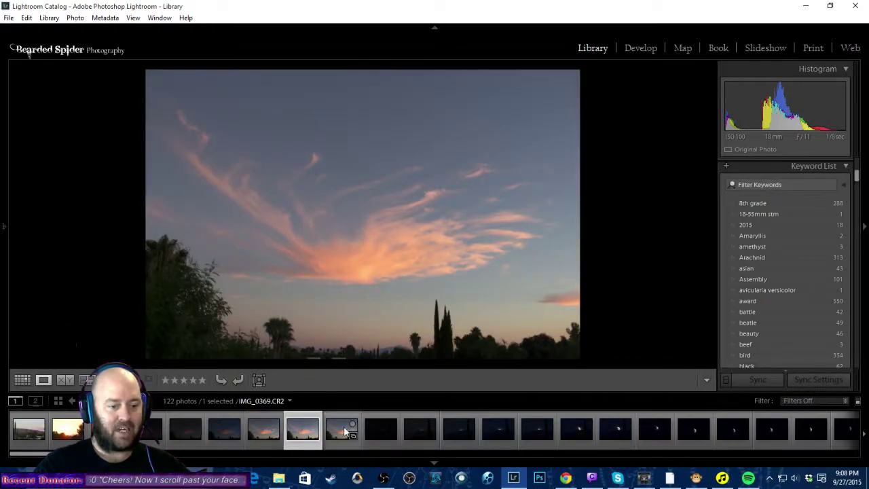
click(343, 430)
click(322, 428)
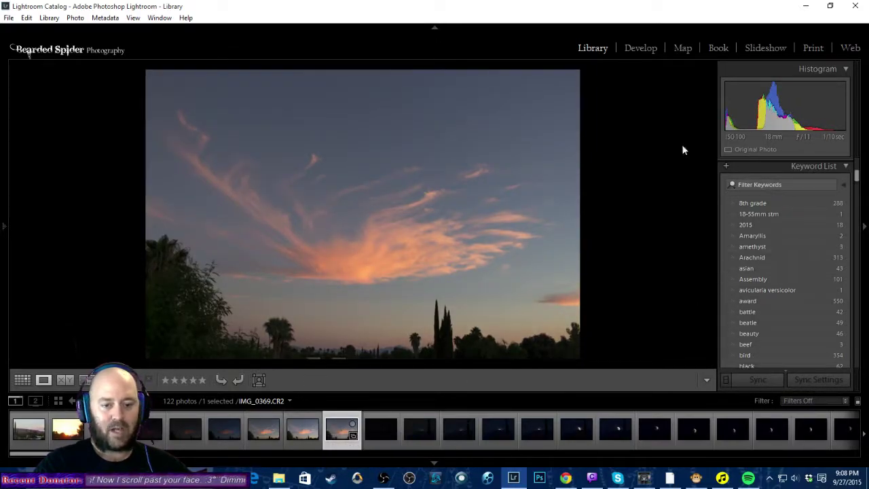
Switch to the Develop module and go through the moonrise photos from IMG_0370 to IMG_0373.
click(621, 49)
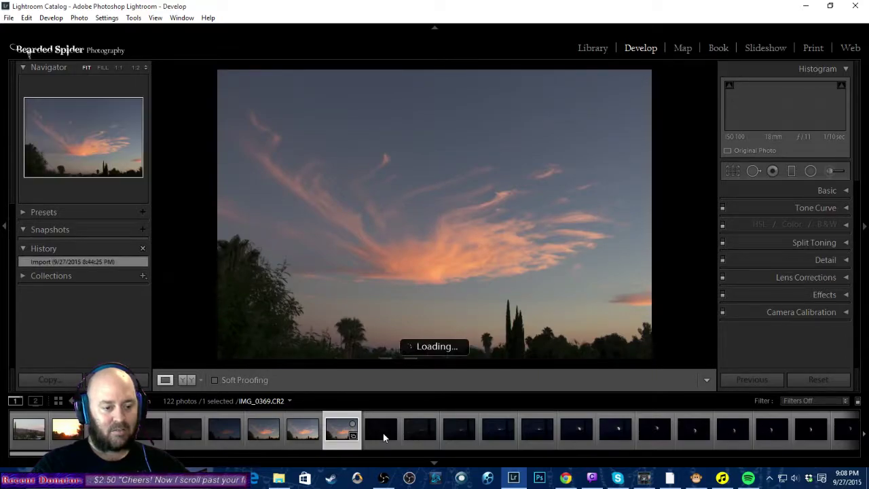
click(383, 438)
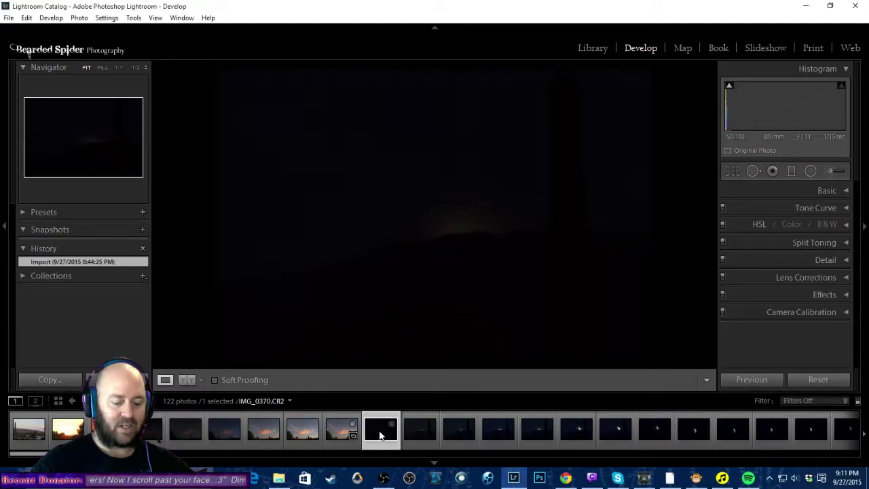
key(Right)
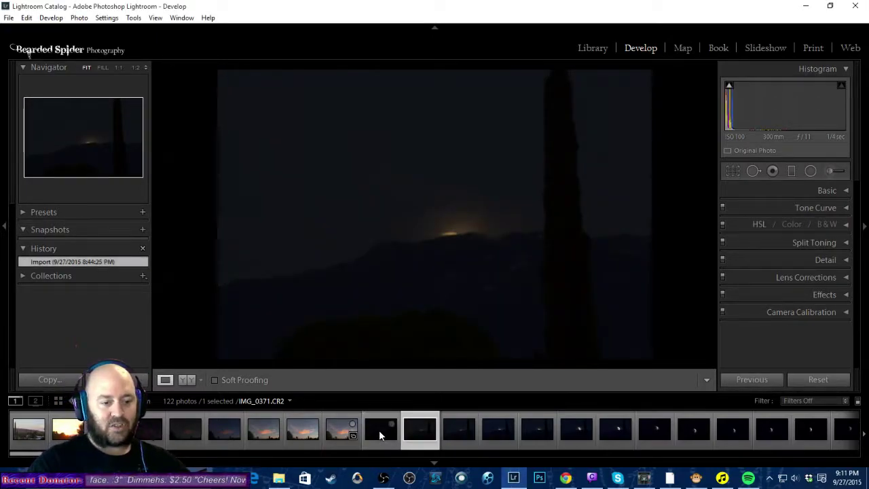
key(Right)
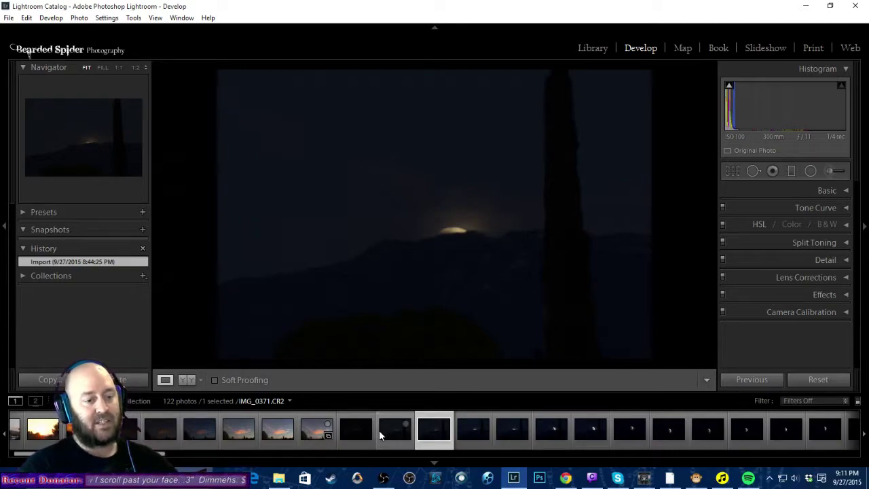
key(Right)
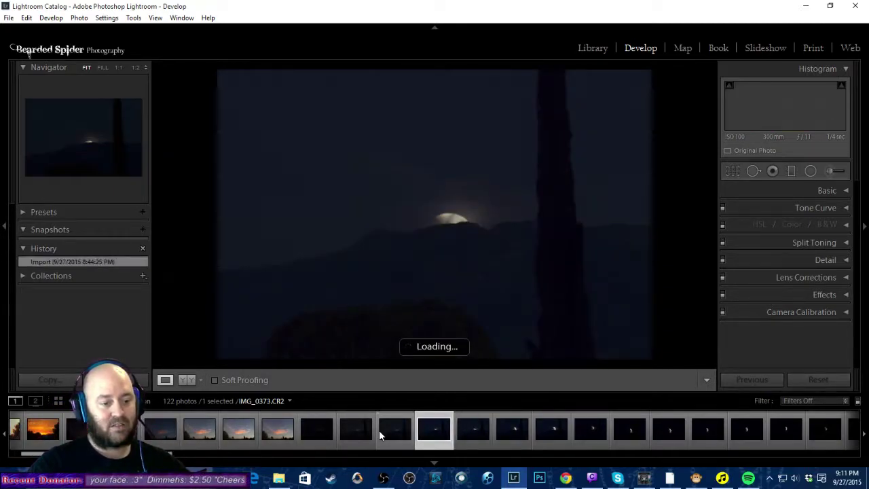
key(shift+y)
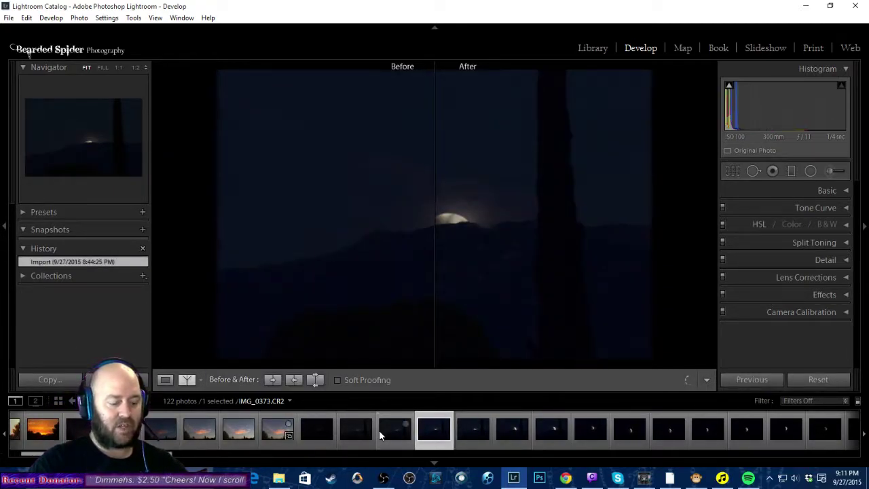
key(y)
key(y)
key(y)
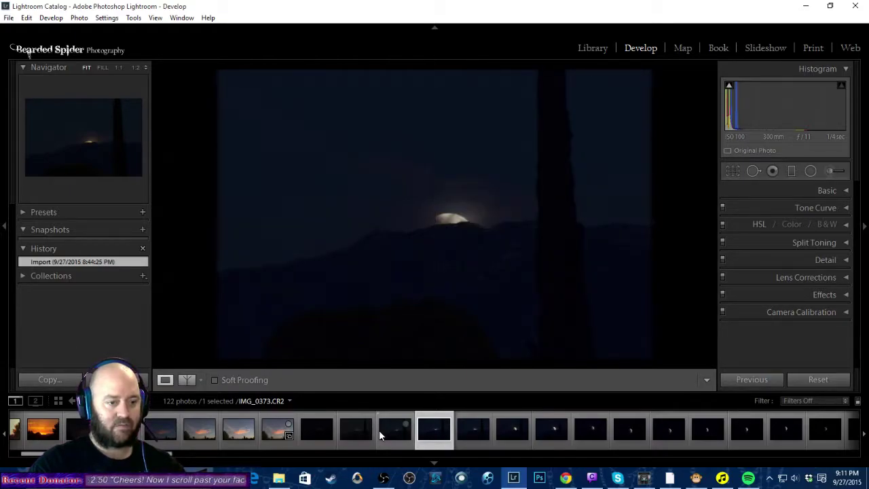
Overlay the file name, exposure settings and lens on the photo, and go through the moonrise shots up to IMG_0378.
key(i)
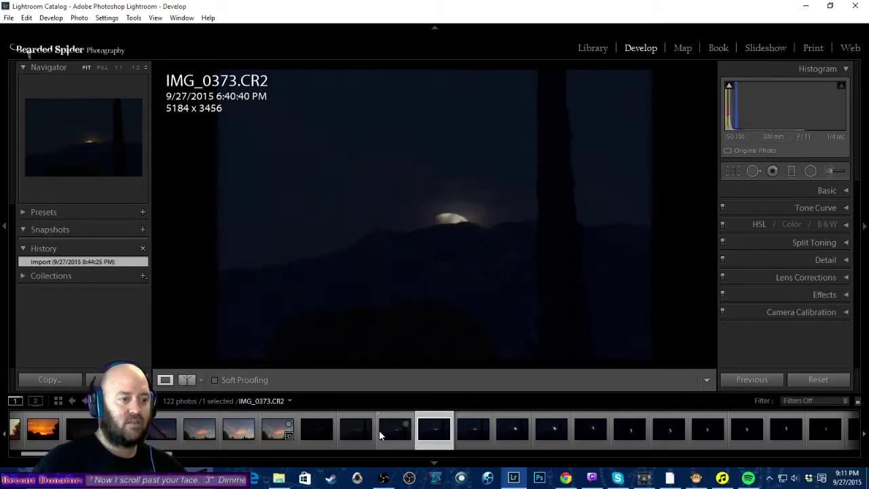
key(i)
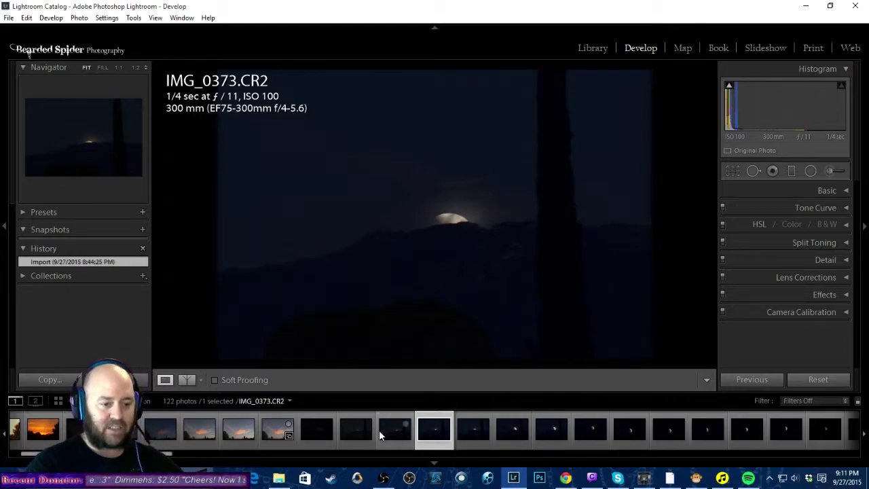
key(Right)
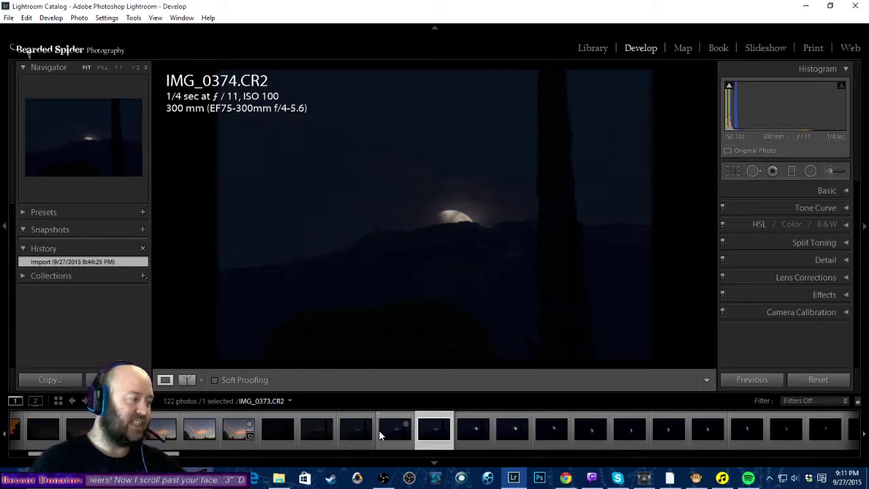
key(Right)
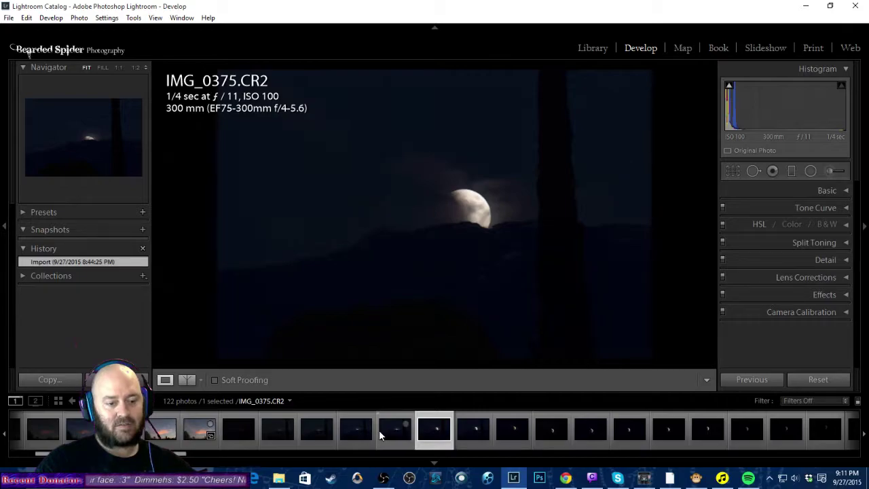
key(Right)
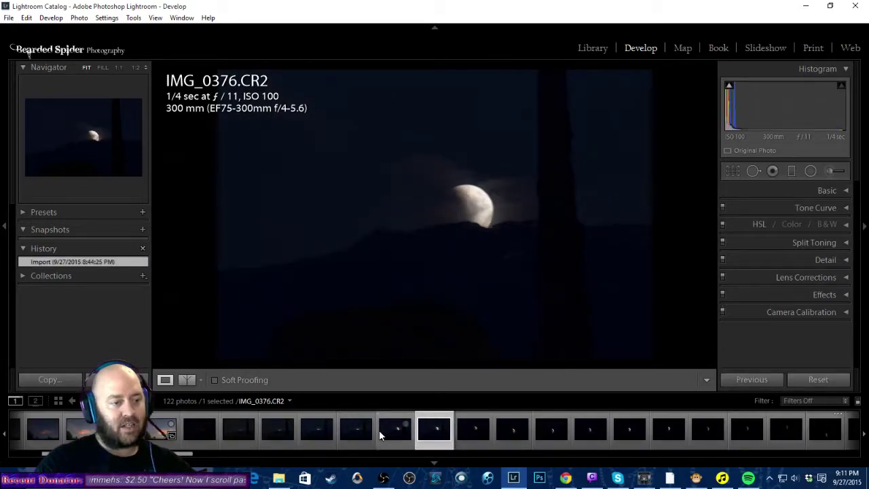
key(Left)
key(Right)
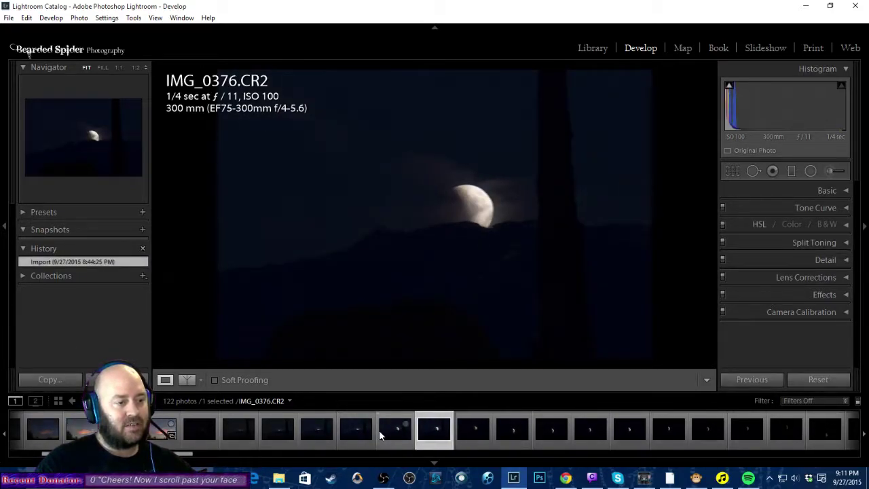
key(Right)
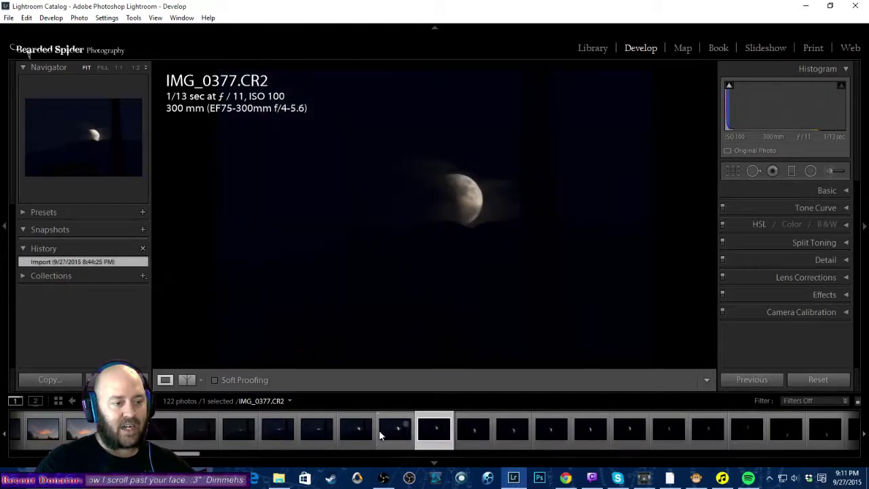
key(Right)
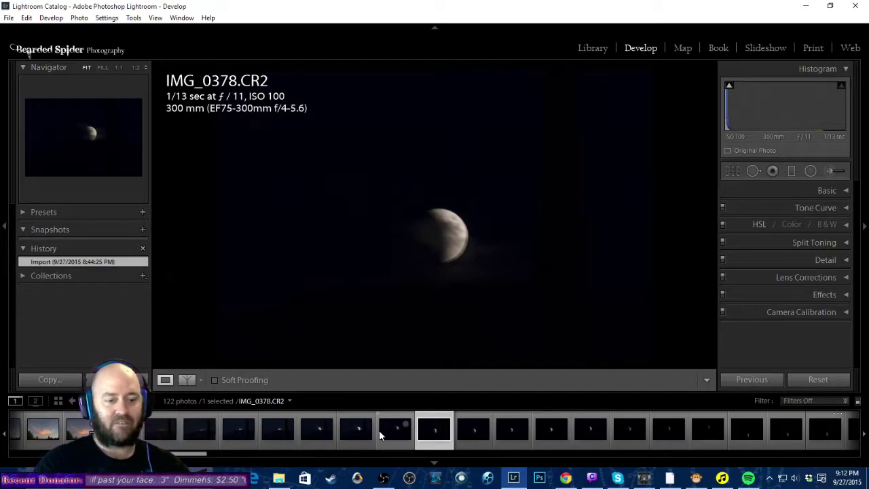
Inspect the moon's surface in IMG_0378 at 1:1 magnification and return to the fitted view.
key(z)
scroll(379, 430, up, 3)
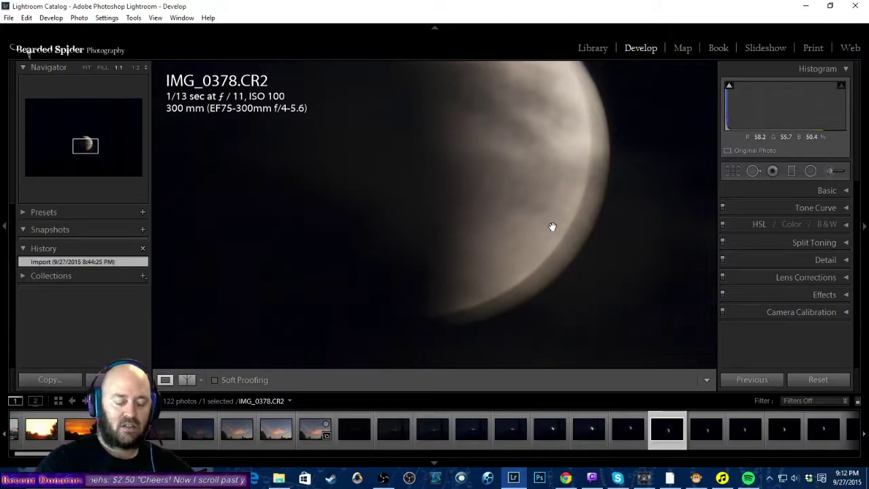
key(z)
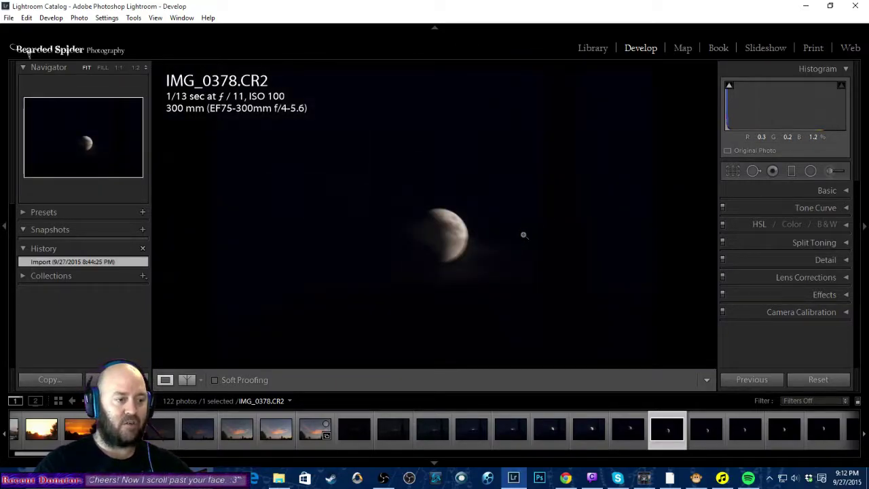
Advance to IMG_0380 and inspect the moon's surface detail and cloud shadow at 1:1 magnification.
key(Right)
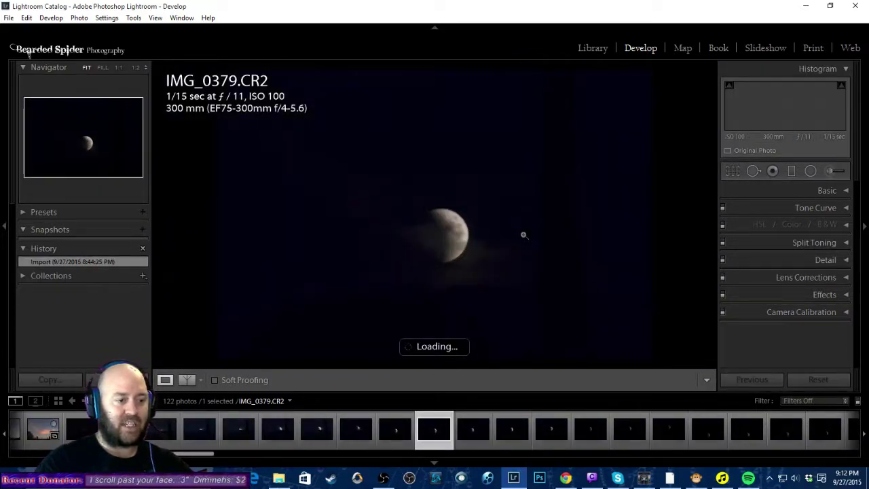
key(Right)
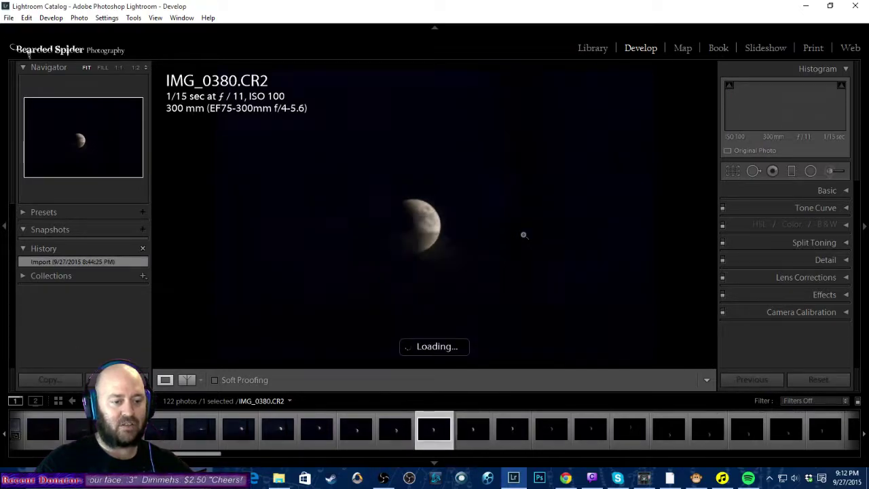
click(523, 235)
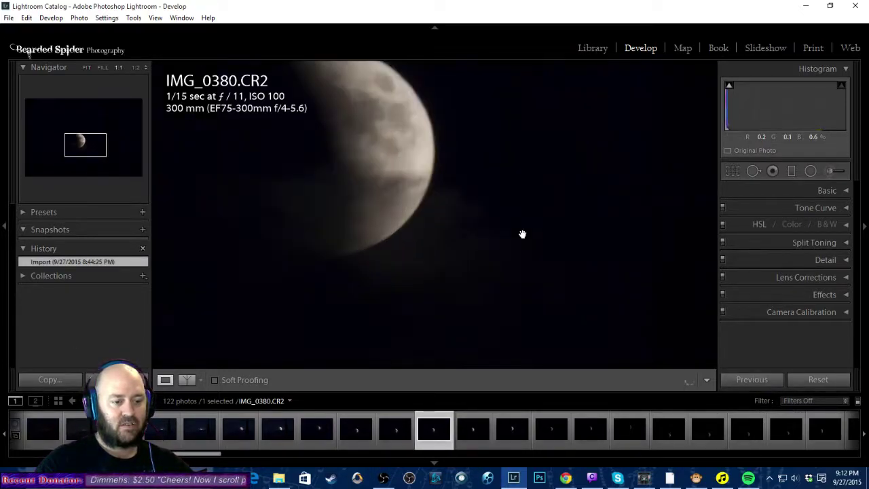
drag(380, 148, 520, 277)
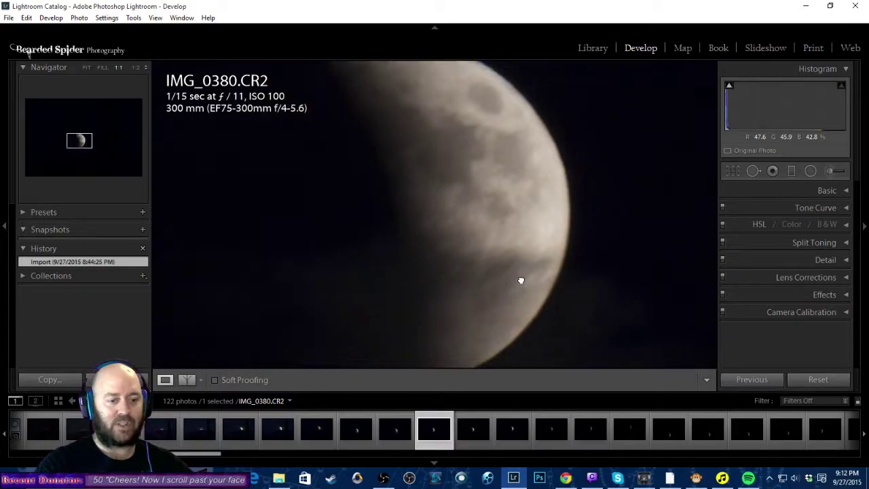
click(481, 239)
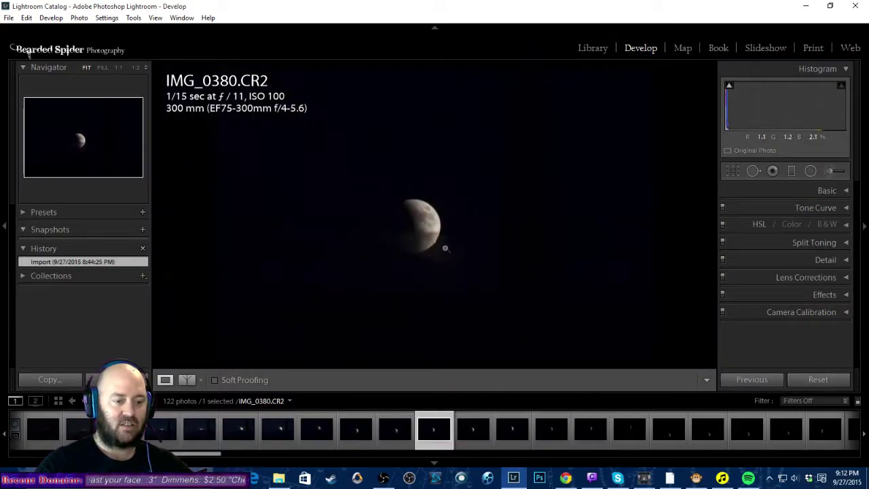
Advance to the 1/40 sec shot IMG_0383 and check the moon's sharpness at 1:1 magnification.
key(Right)
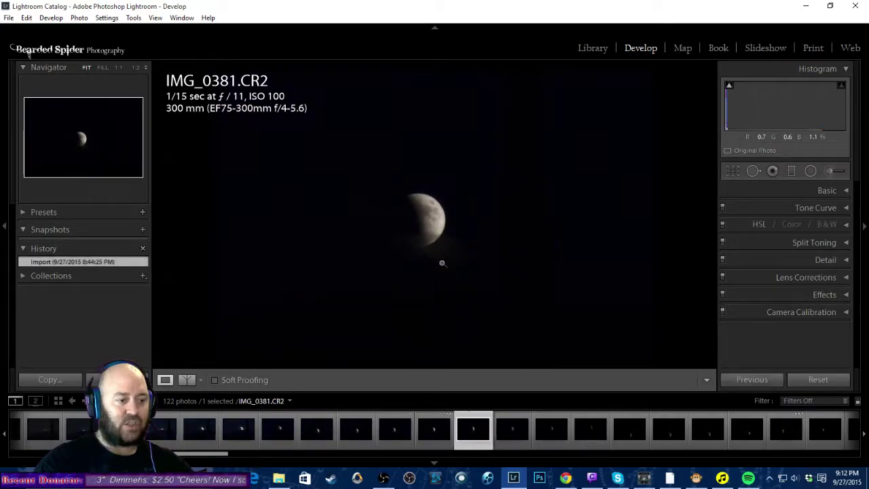
key(Right)
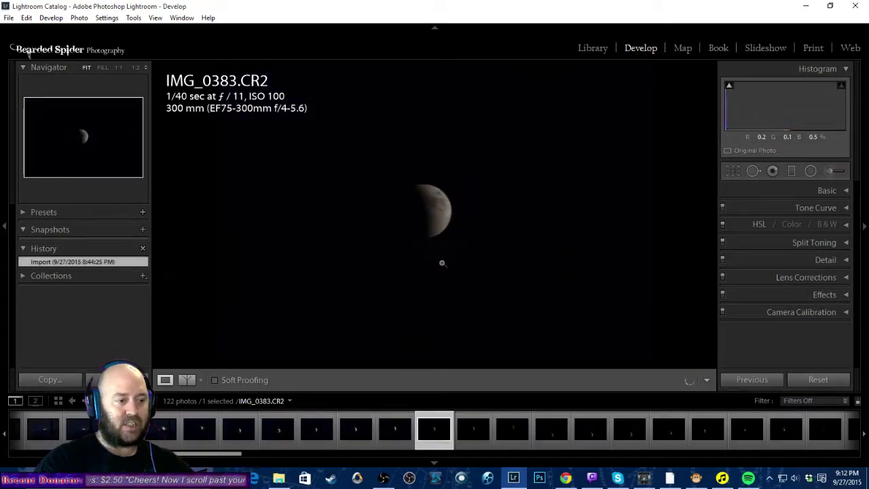
click(441, 263)
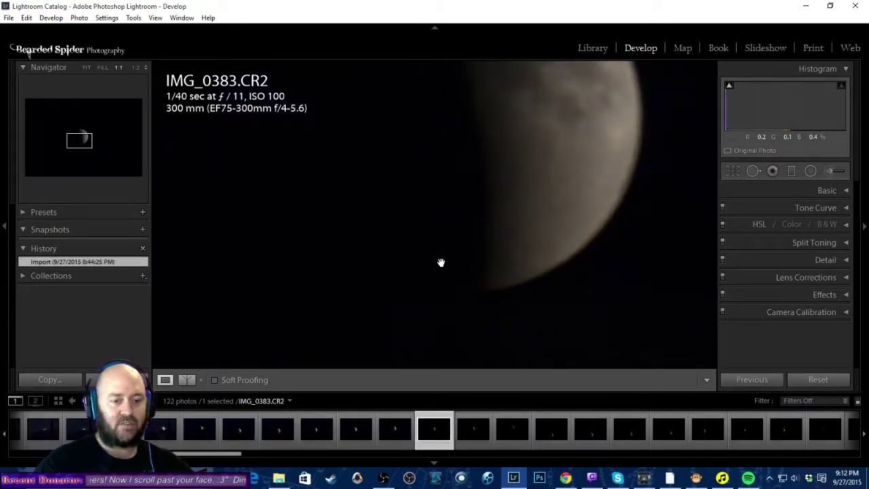
drag(543, 175, 454, 271)
click(455, 273)
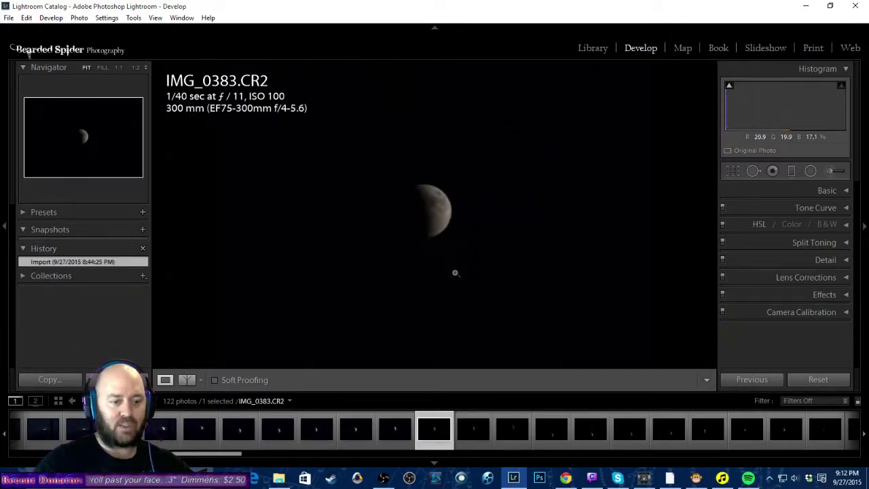
Advance through IMG_0384 and IMG_0385, checking the moon's sharpness in each at 1:1 magnification.
key(Right)
click(454, 273)
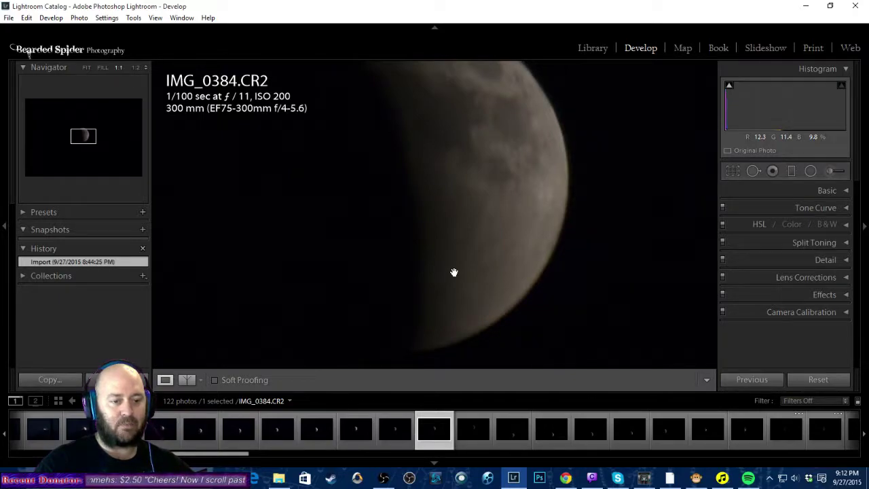
click(454, 272)
key(Right)
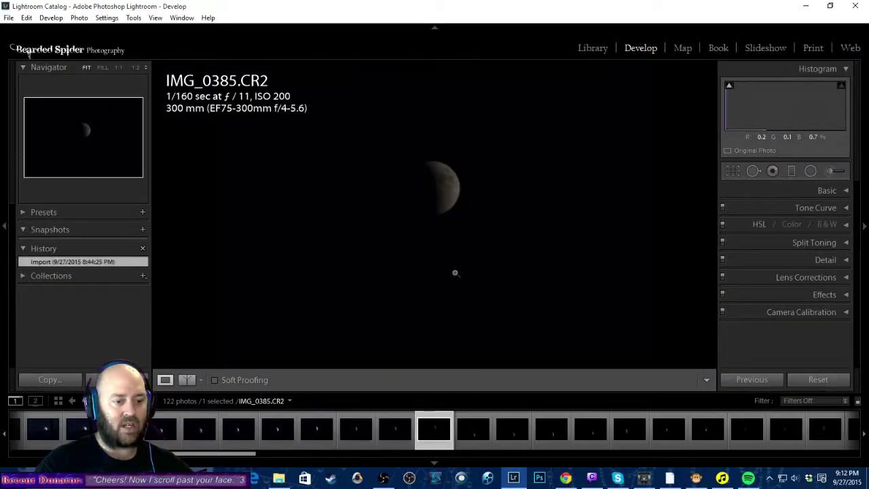
click(455, 272)
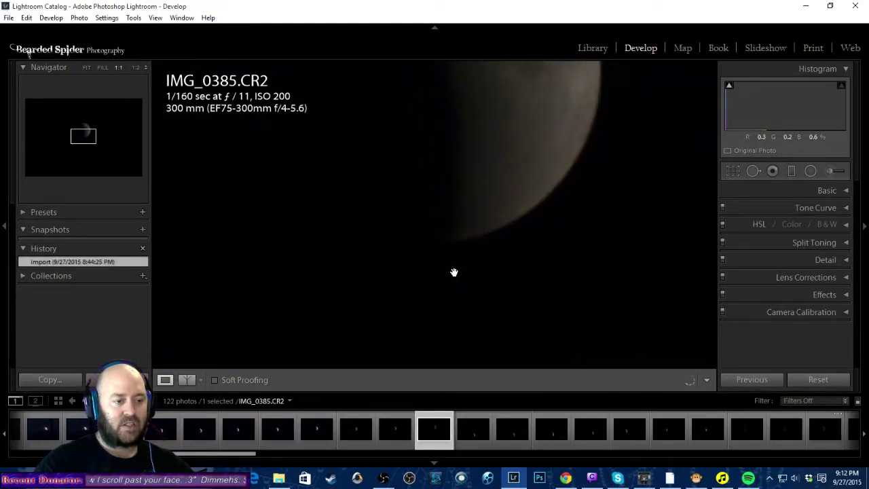
drag(413, 176, 394, 277)
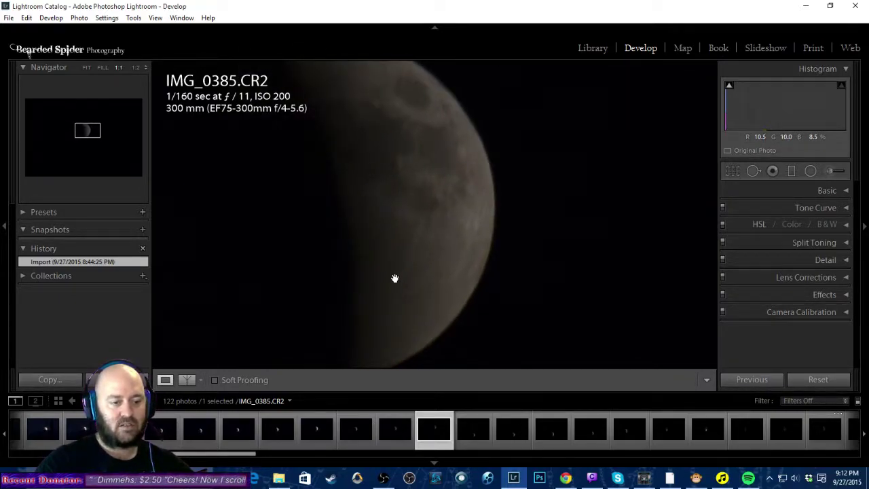
click(395, 277)
Advance to the ISO 400 shot IMG_0386 and examine the moon's surface detail at 1:1 magnification.
key(Right)
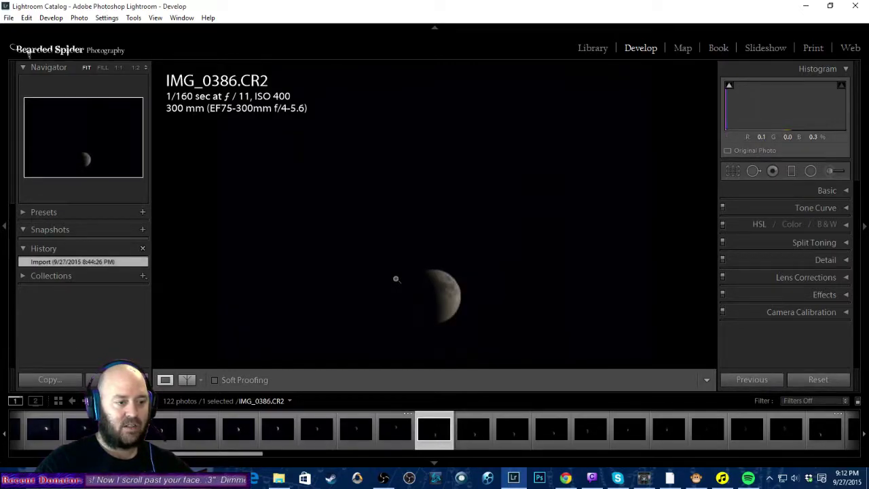
click(396, 278)
drag(457, 292, 504, 212)
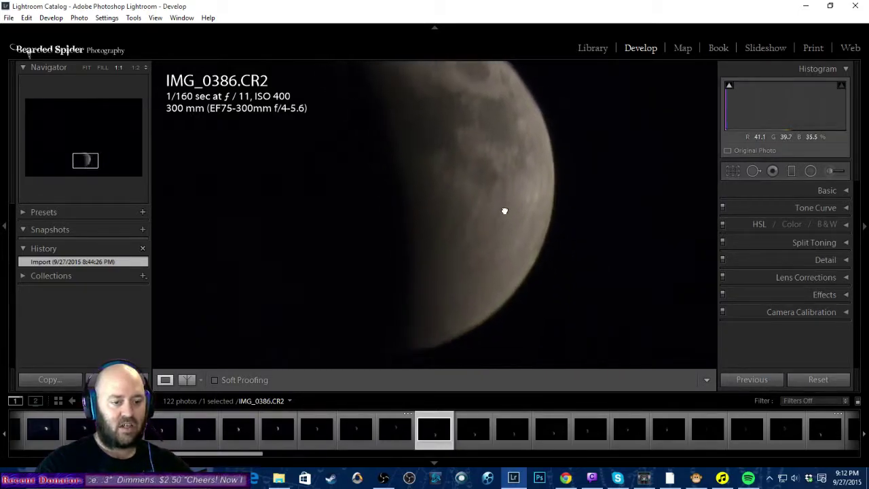
click(448, 189)
click(448, 304)
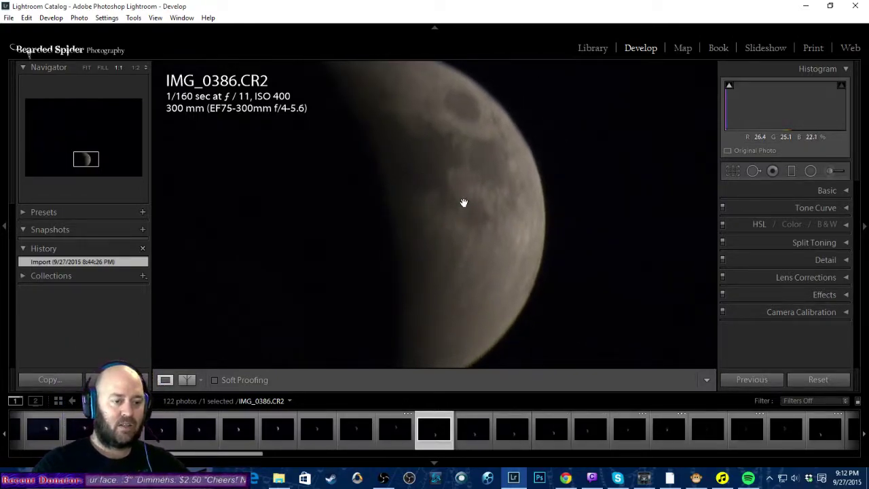
click(464, 203)
Return to the first moonrise photo, IMG_0370, and go through the shots up to IMG_0373.
key(Right)
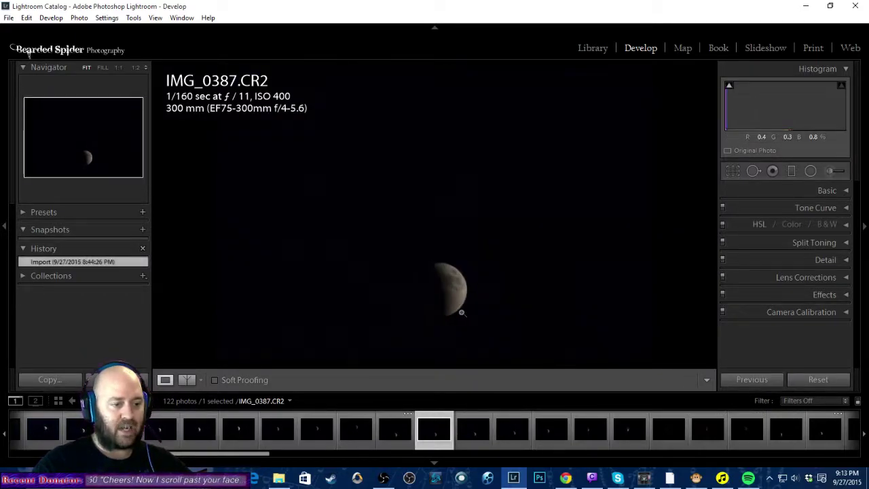
key(Left)
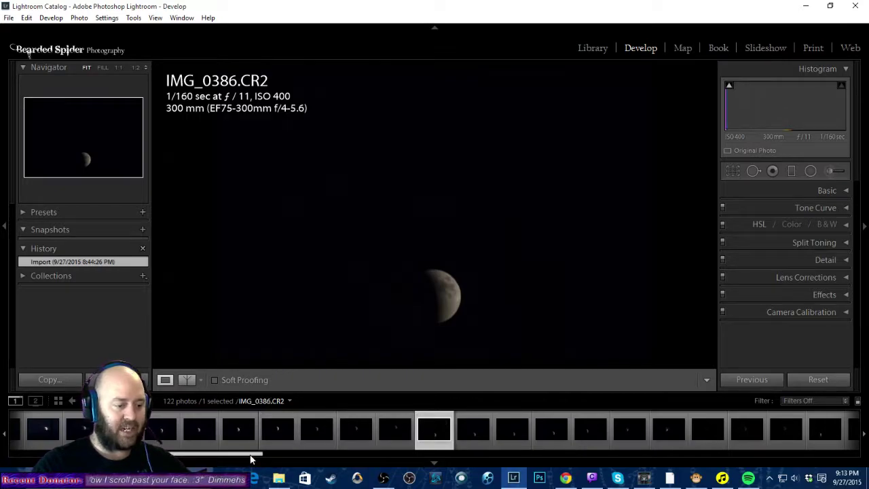
drag(250, 456, 91, 455)
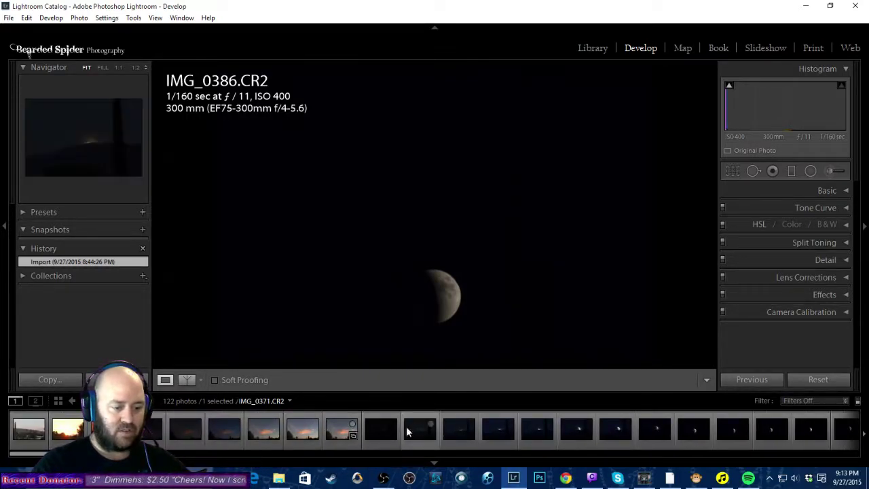
click(381, 428)
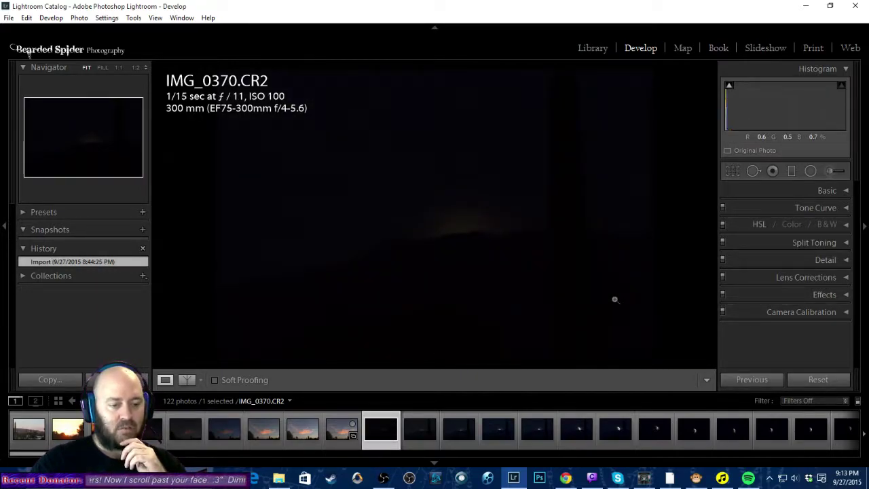
key(Right)
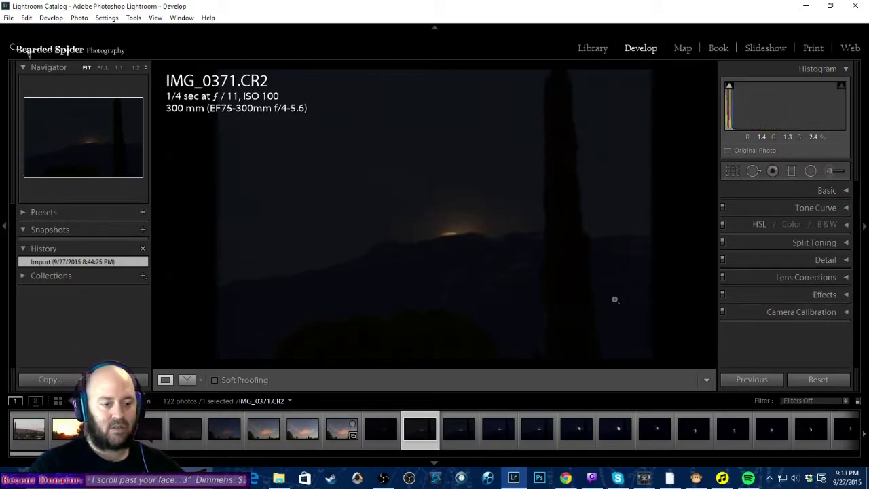
key(Right)
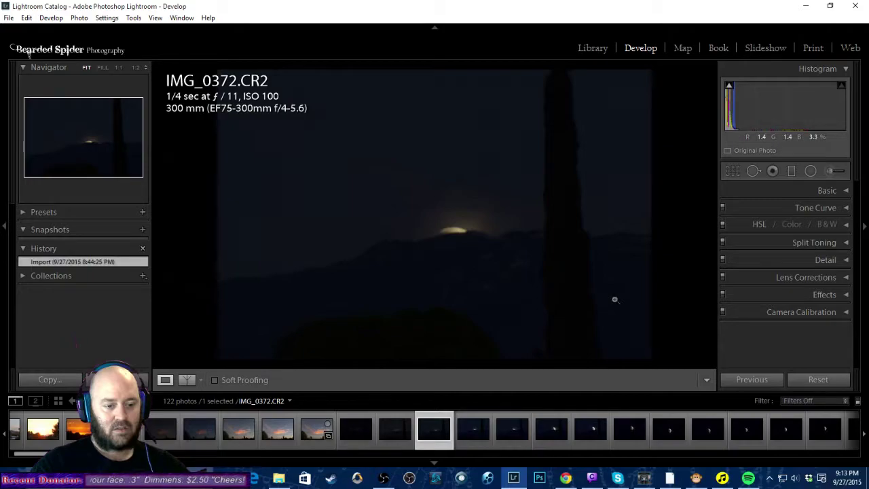
key(Right)
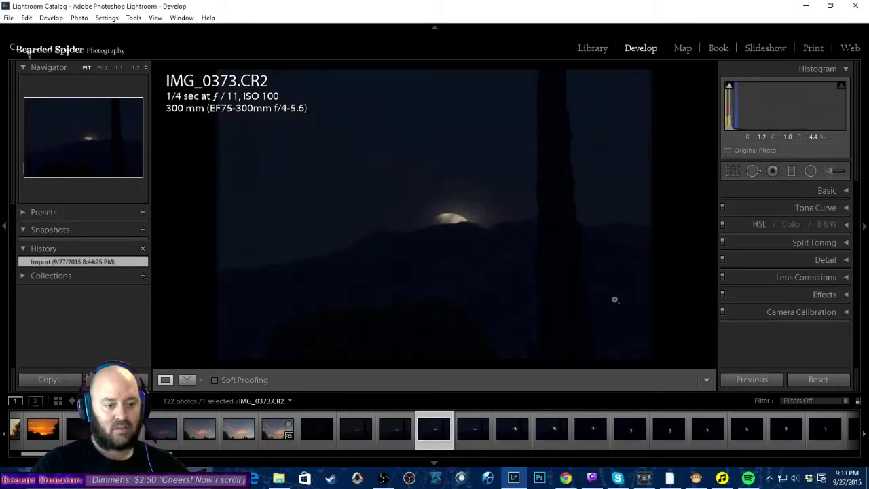
Inspect the moon rising over the ridge in IMG_0373 at 1:1 magnification and return to the fitted view.
click(614, 299)
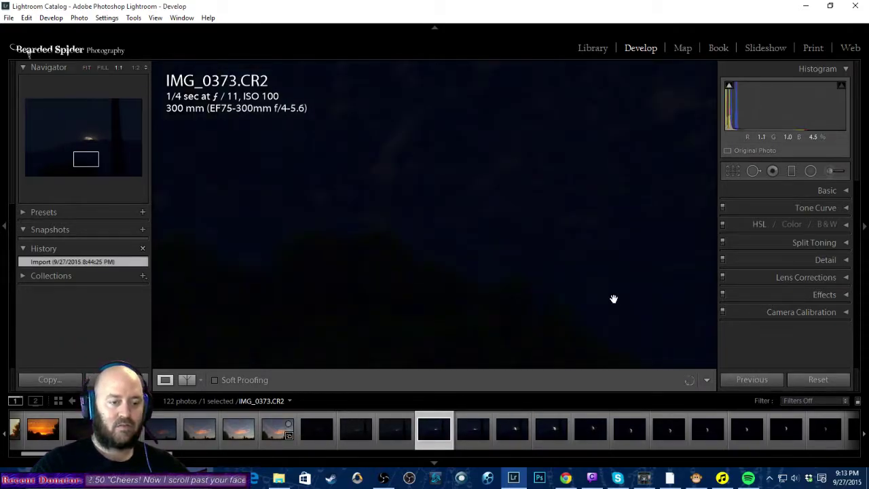
drag(405, 126, 318, 326)
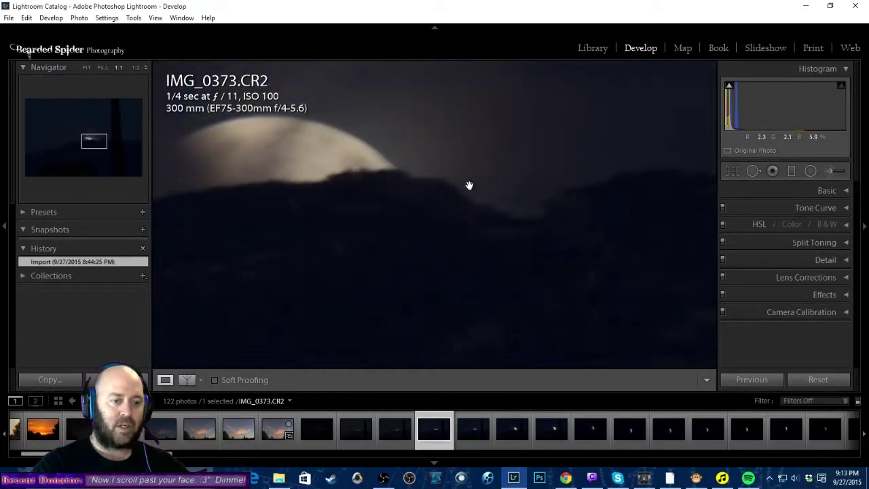
drag(355, 226, 481, 196)
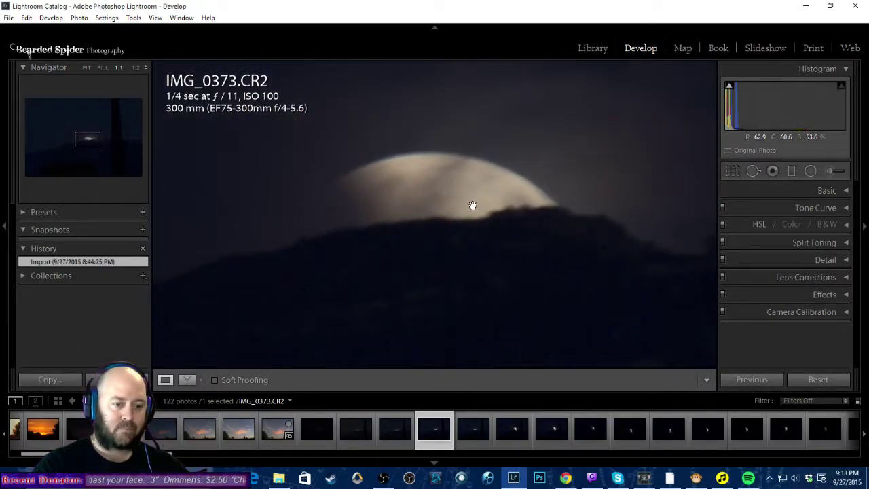
click(472, 205)
Check IMG_0372 and IMG_0371 at 1:1 magnification and give IMG_0371 a five-star rating.
key(Left)
click(473, 205)
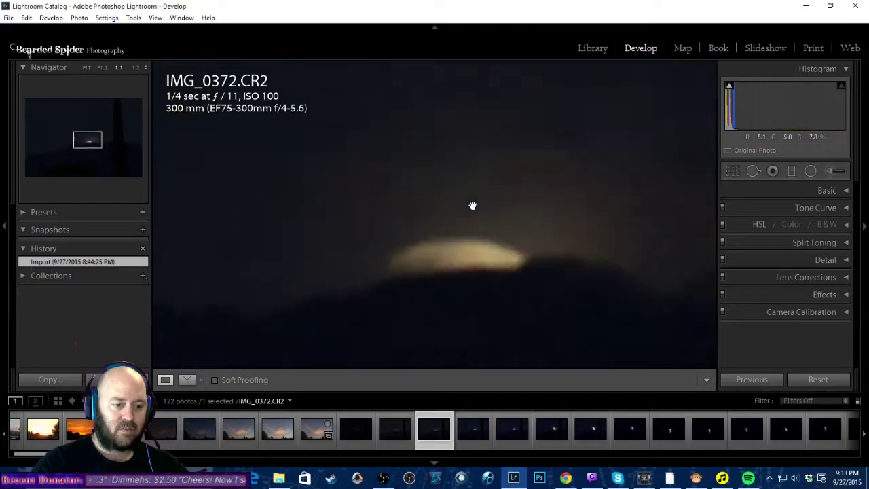
click(473, 206)
key(Left)
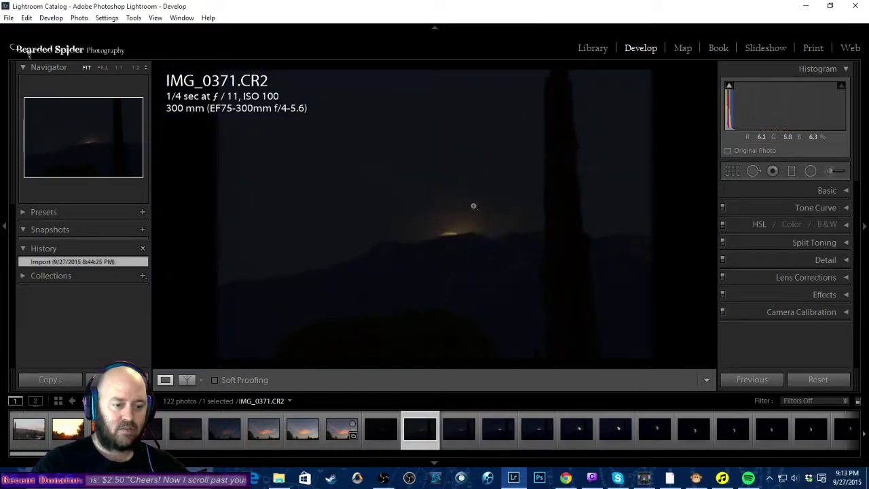
click(473, 206)
click(473, 205)
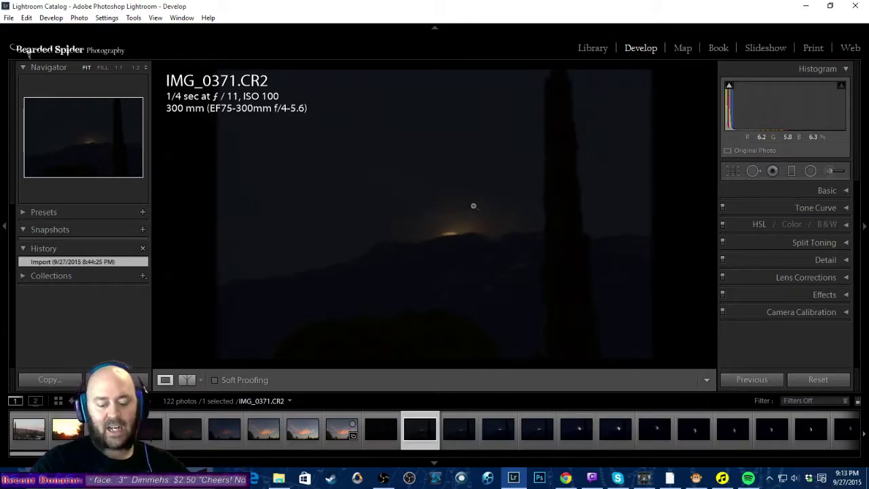
key(5)
Advance to IMG_0375, check the moon up close, and rate the photo five stars.
key(Right)
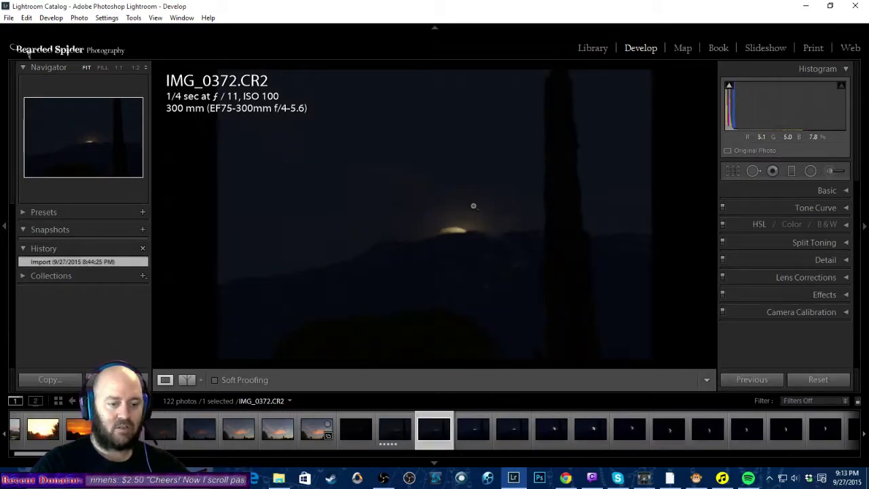
key(Right)
key(Right)
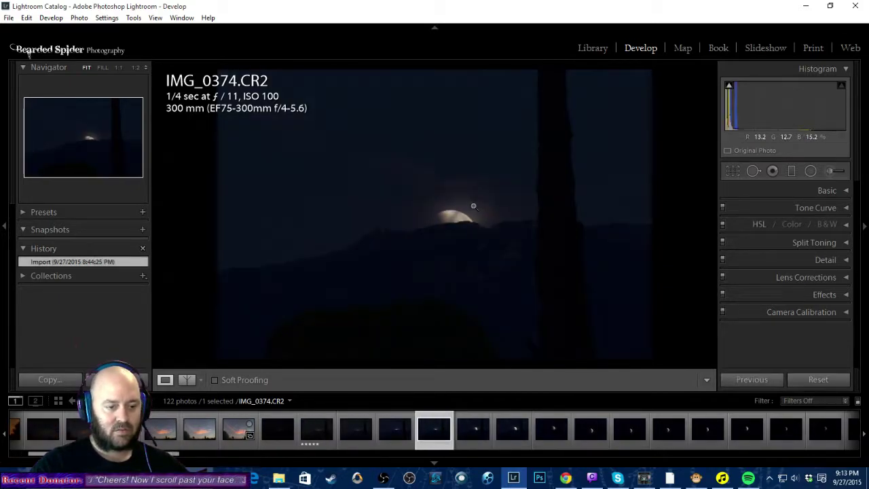
key(Right)
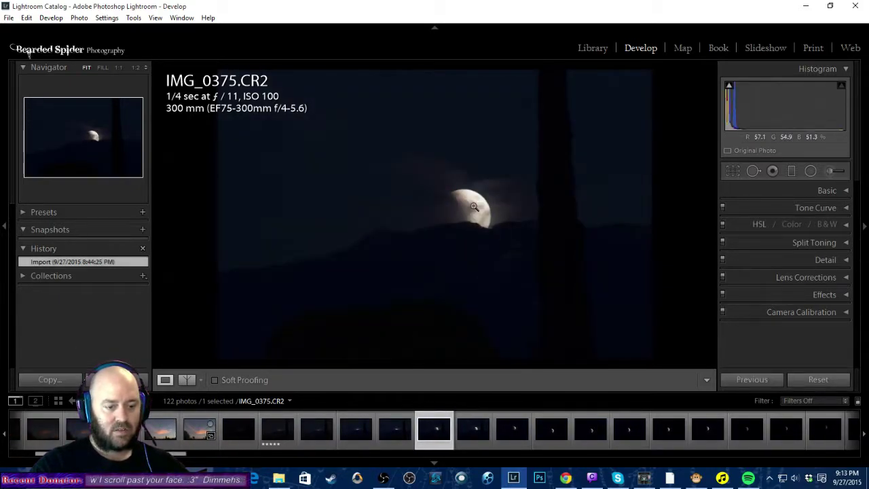
click(474, 206)
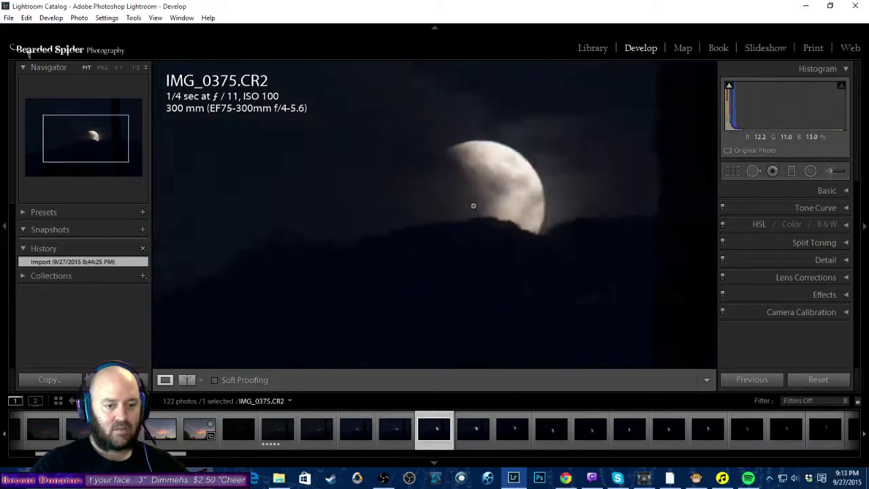
click(474, 206)
key(5)
Advance to the 1/13 sec shot IMG_0377 and inspect the moon and surrounding clouds in close-up.
key(Right)
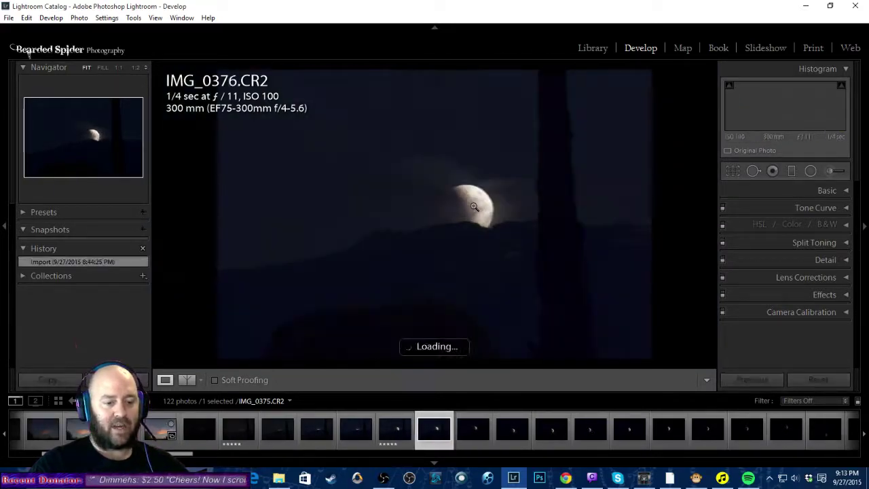
key(Right)
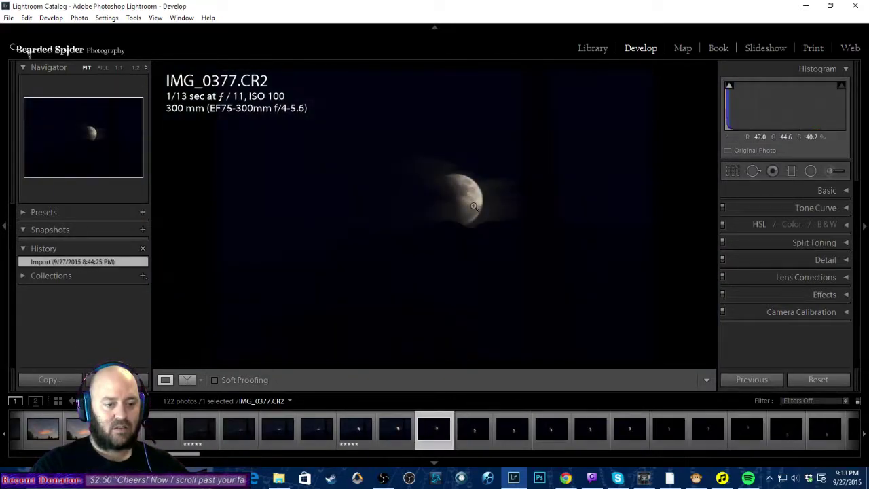
click(471, 203)
drag(584, 179, 493, 286)
Advance to IMG_0379 and examine the moon's sharpness at 1:1 magnification before returning to the fitted view.
key(Right)
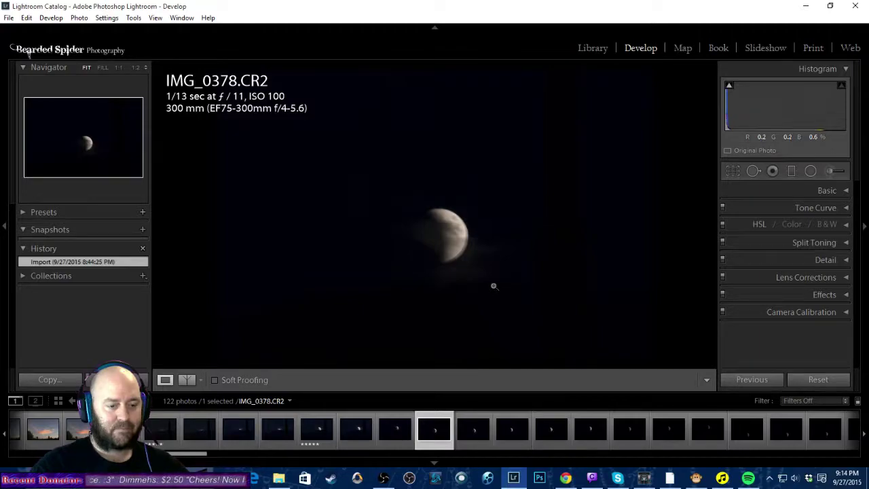
key(Right)
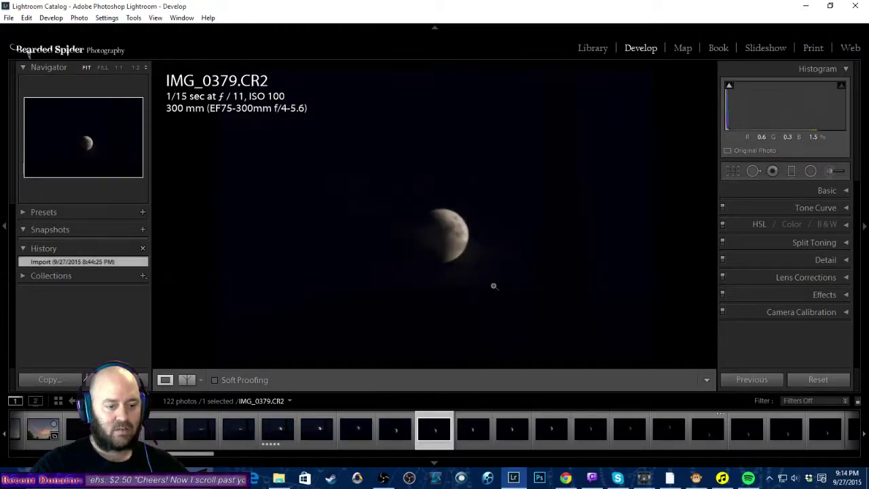
click(494, 286)
drag(451, 328, 611, 109)
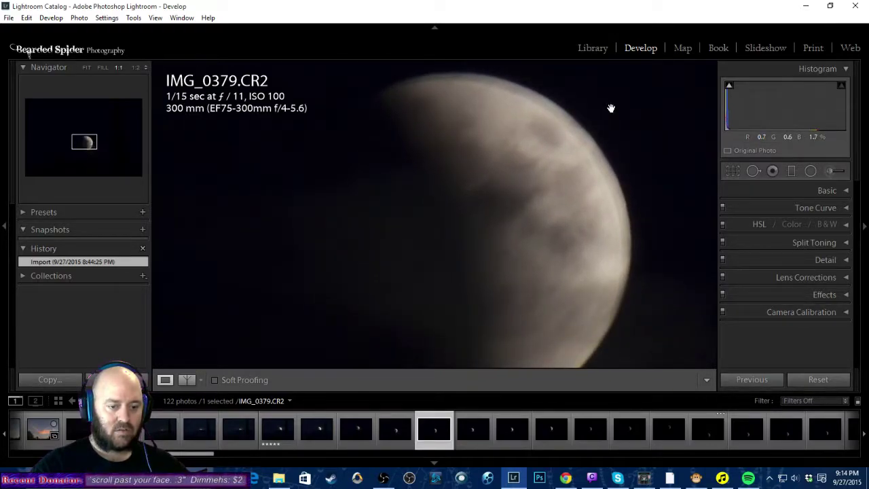
click(610, 108)
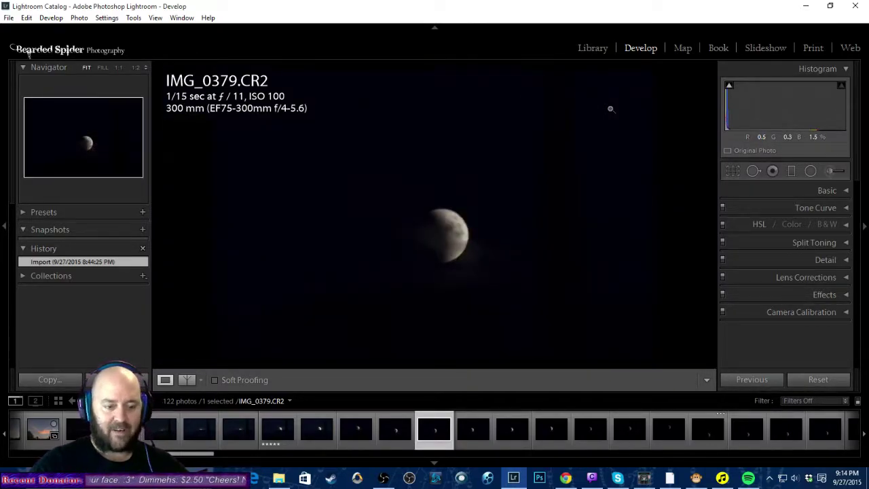
Check the moon in IMG_0380 at 1:1 magnification and rate the photo five stars.
key(Right)
click(610, 109)
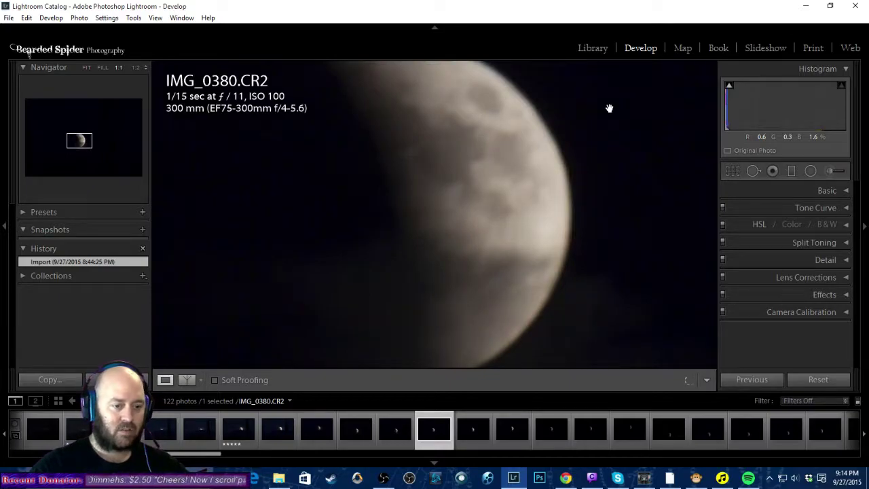
click(610, 109)
key(5)
Advance through IMG_0381 and IMG_0382, inspecting the moon's surface detail in each up close.
key(Right)
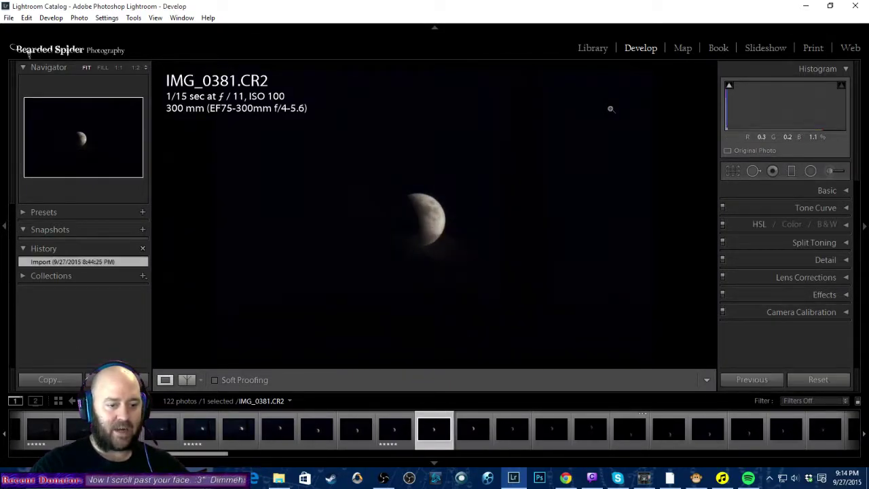
click(610, 109)
click(610, 108)
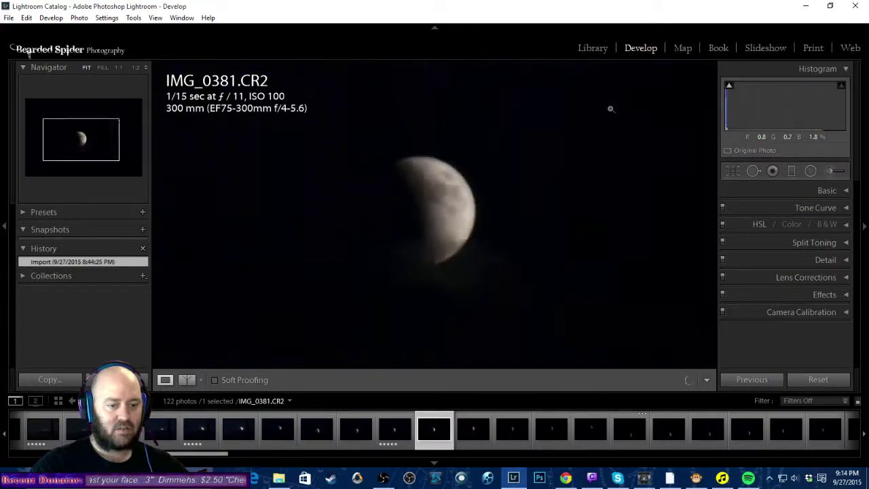
key(Right)
click(609, 108)
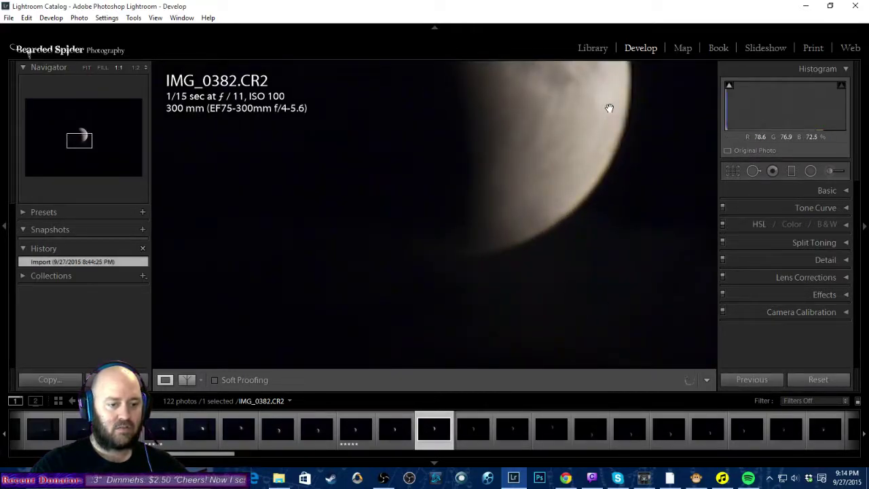
drag(610, 108, 472, 243)
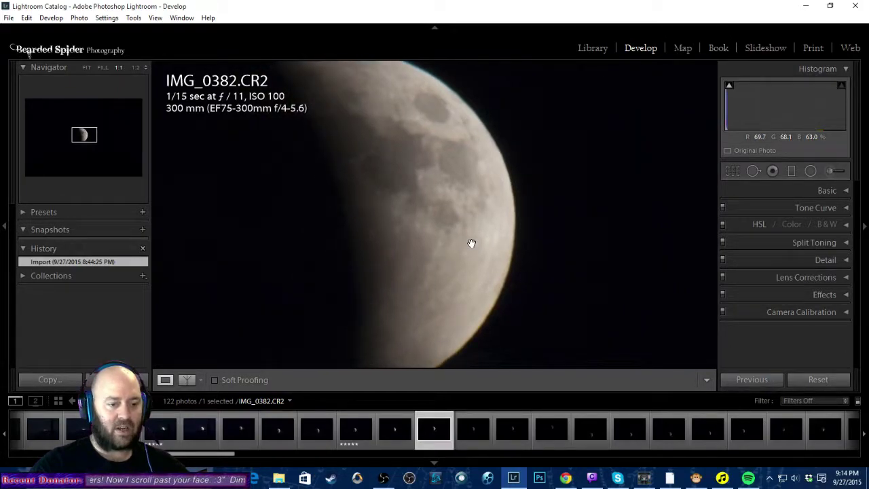
Inspect the moon's surface in IMG_0382 up close and rate the photo five stars.
drag(409, 228, 452, 227)
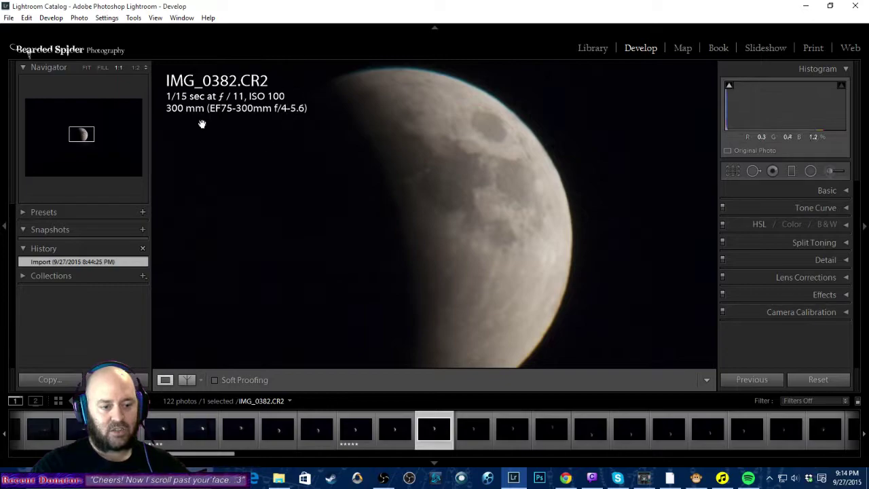
click(473, 235)
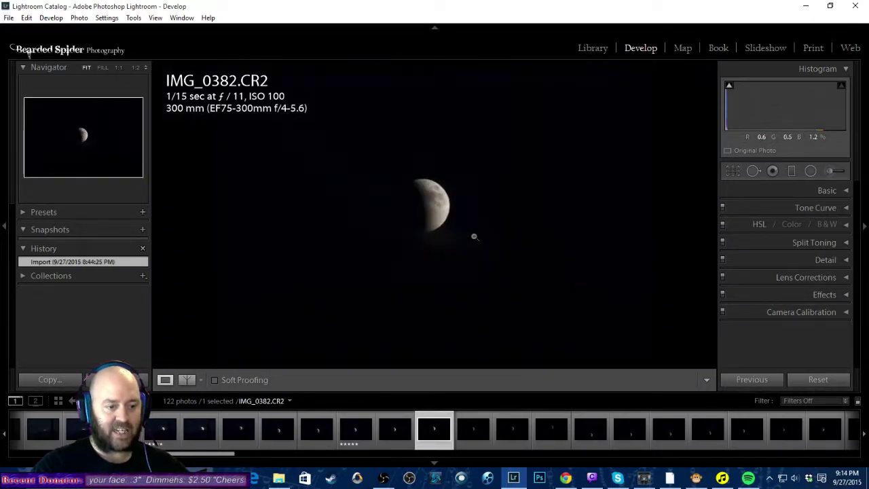
key(5)
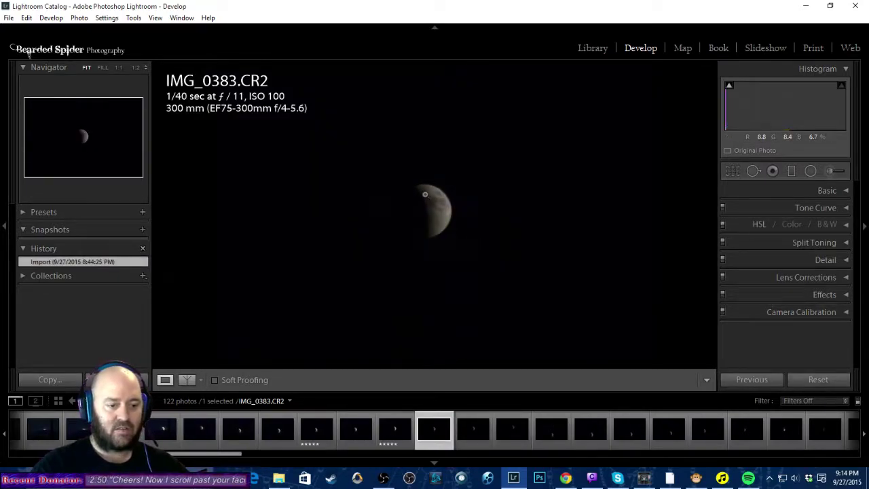
Check the moon in IMG_0383 at 1:1 magnification, and inspect IMG_0384 the same way, rating only IMG_0384 five stars.
click(445, 211)
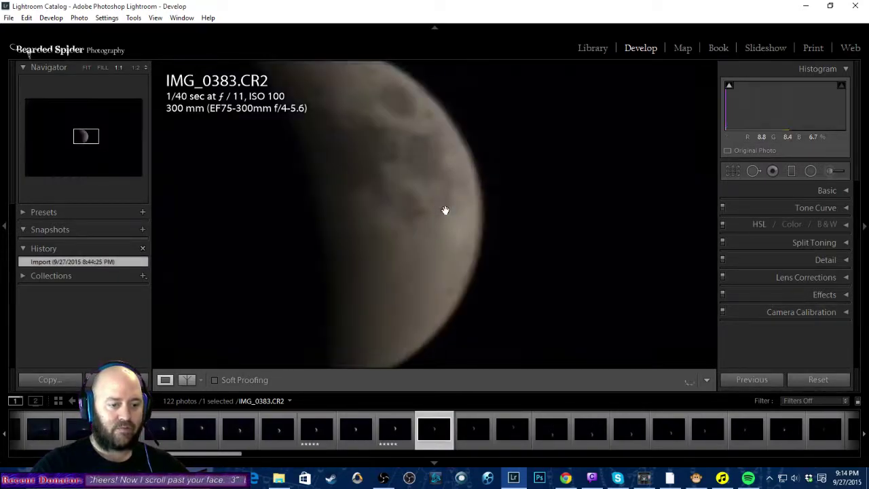
click(415, 192)
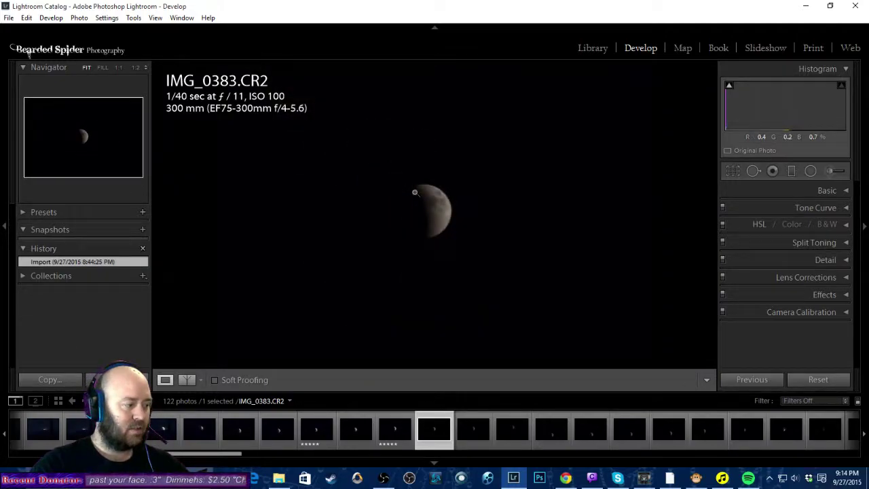
key(Right)
click(414, 192)
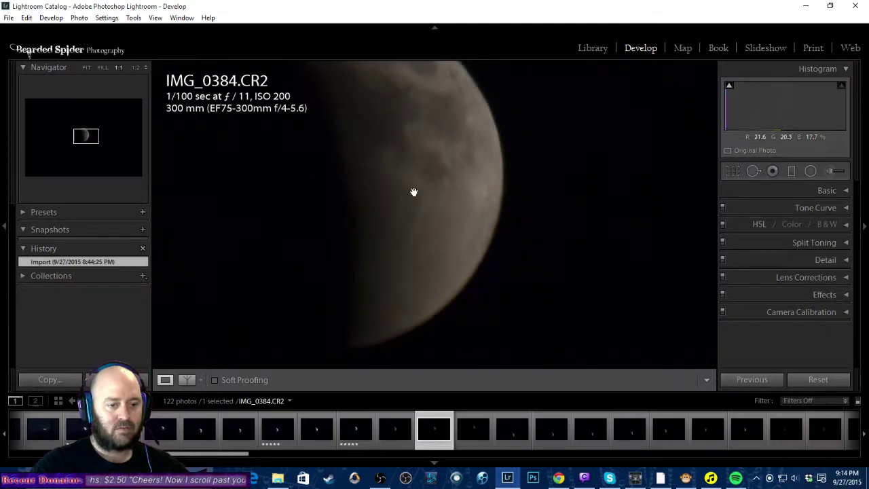
key(5)
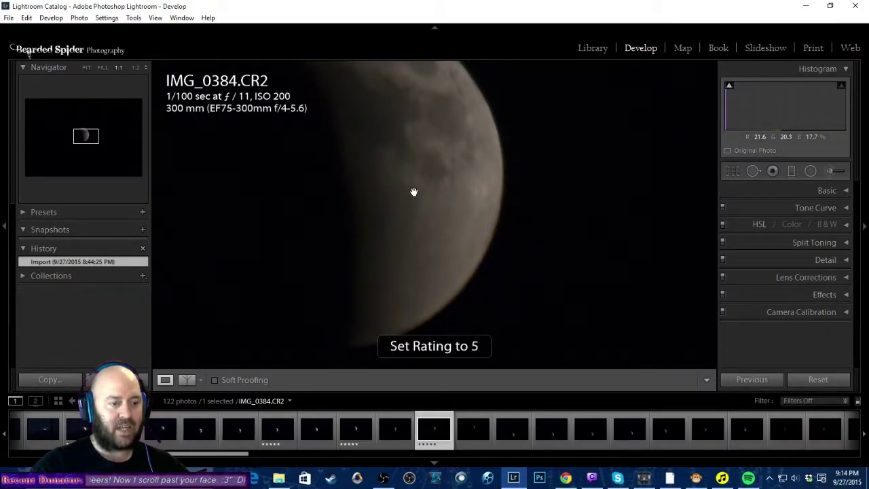
Advance to the 1/160 sec shot IMG_0385, examine the moon at 1:1 magnification and rate the photo five stars.
key(Right)
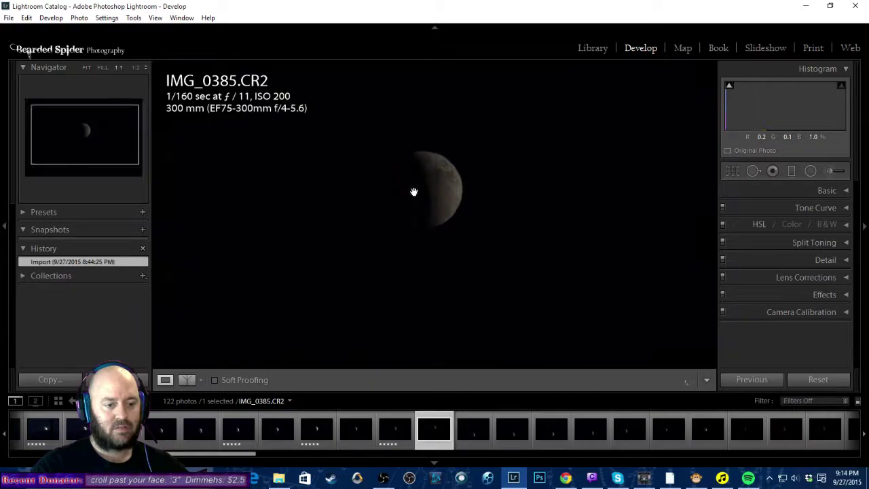
click(413, 191)
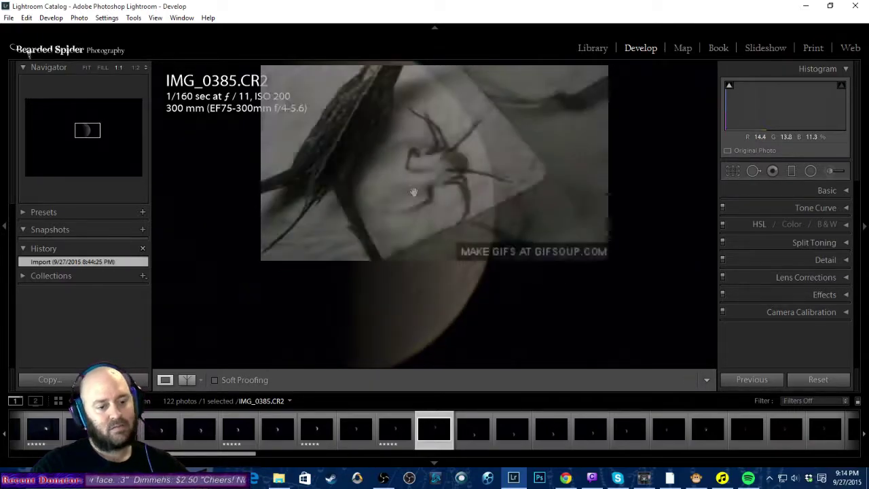
key(5)
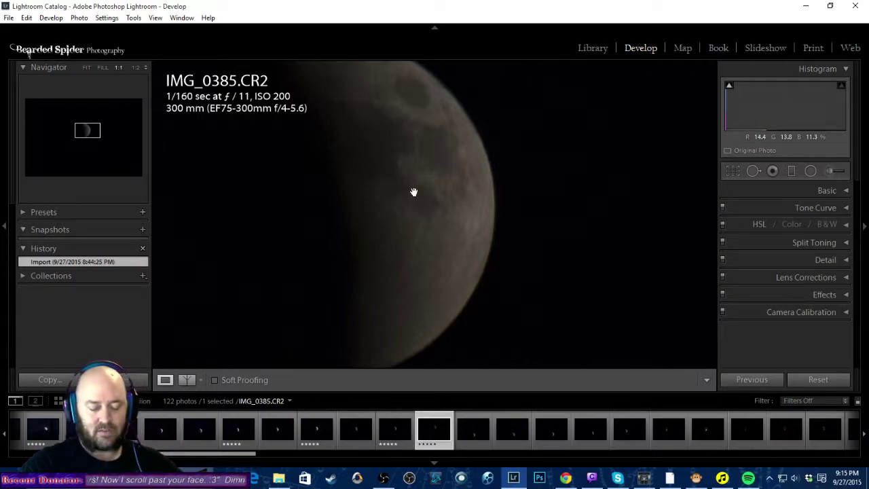
click(413, 192)
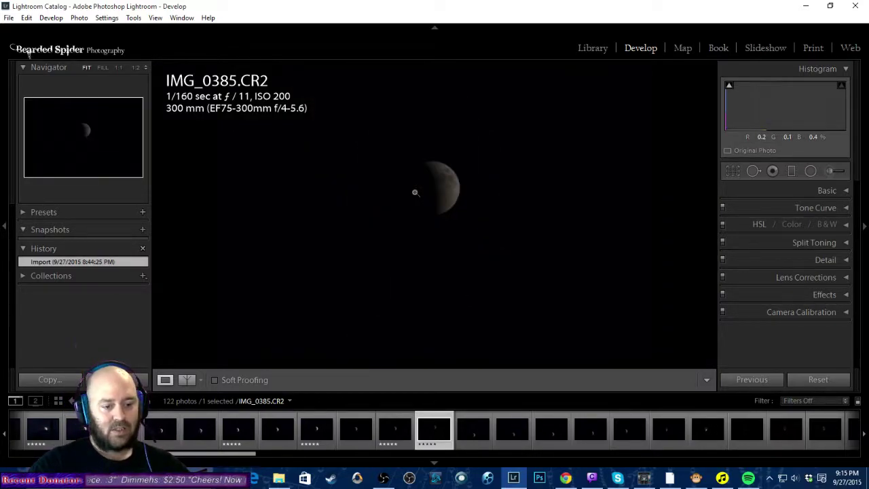
click(415, 193)
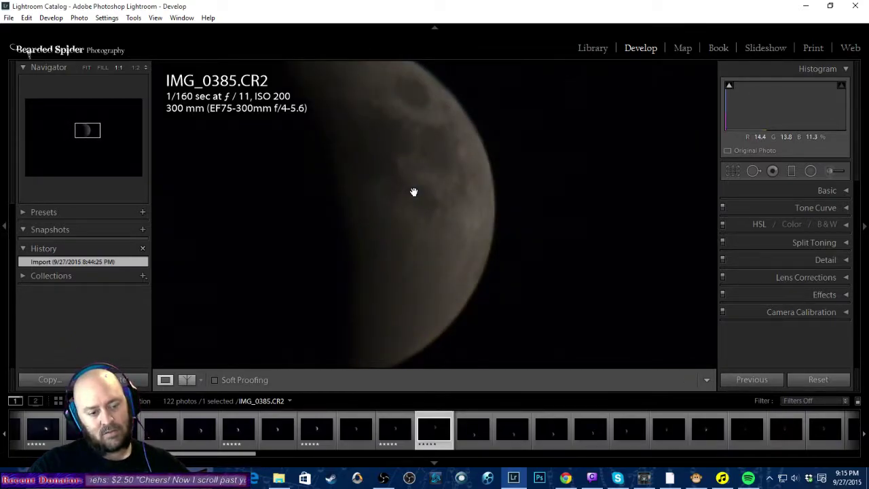
click(414, 192)
key(5)
Advance to the ISO 400 shot IMG_0386, check the moon's sharpness at 1:1 and rate it five stars.
key(Right)
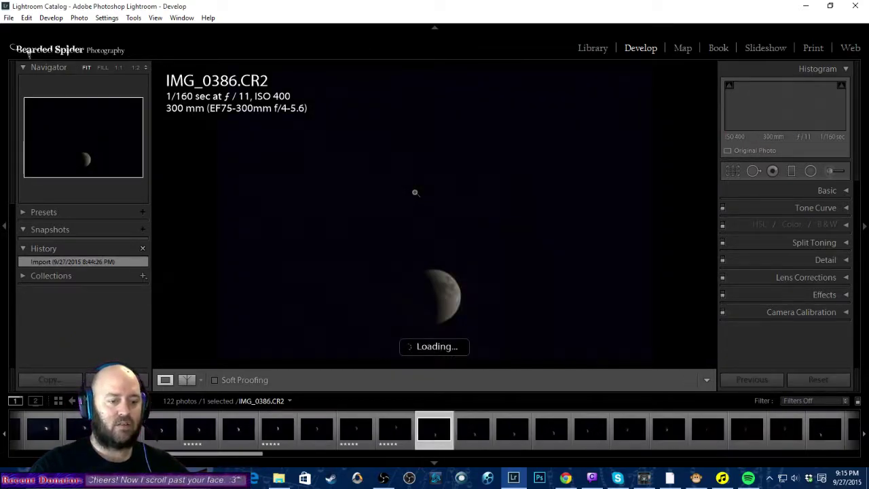
click(414, 193)
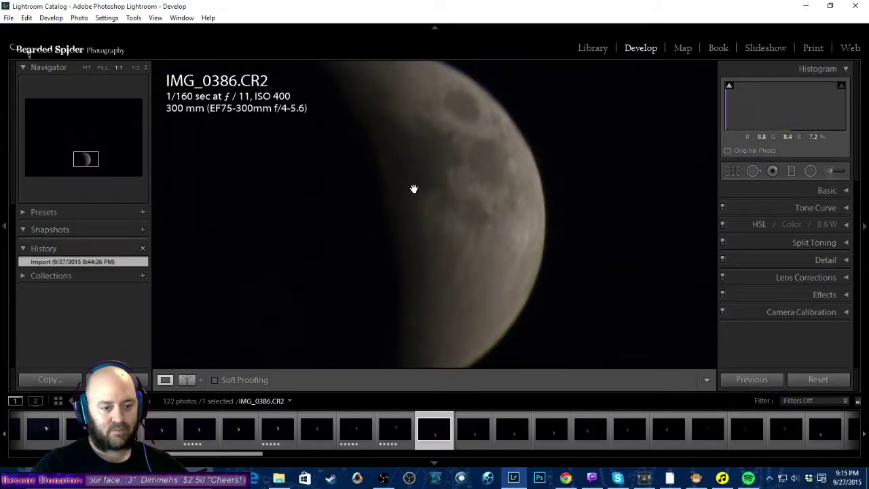
click(413, 188)
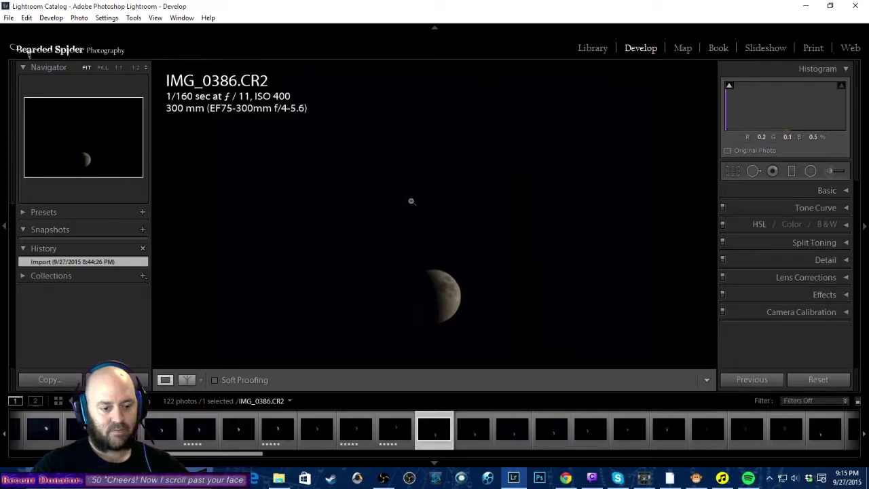
key(5)
Review IMG_0387 and IMG_0388 at 1:1 magnification and rate both photos five stars.
key(Right)
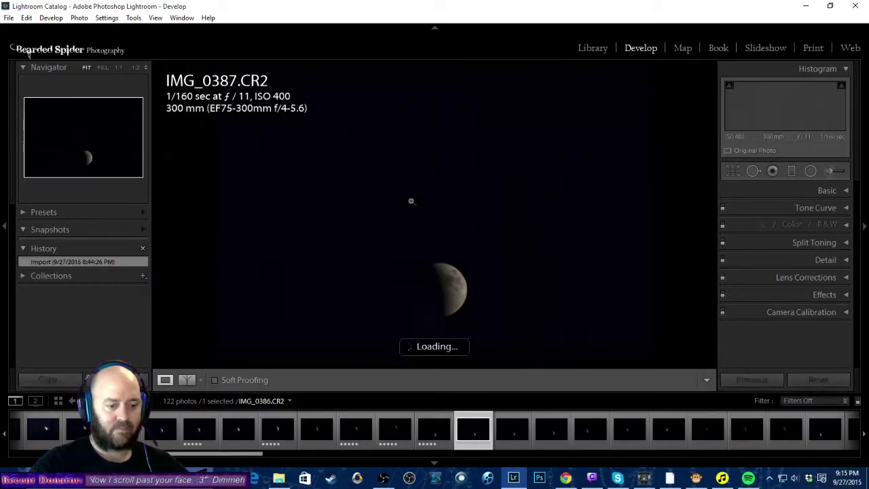
click(411, 201)
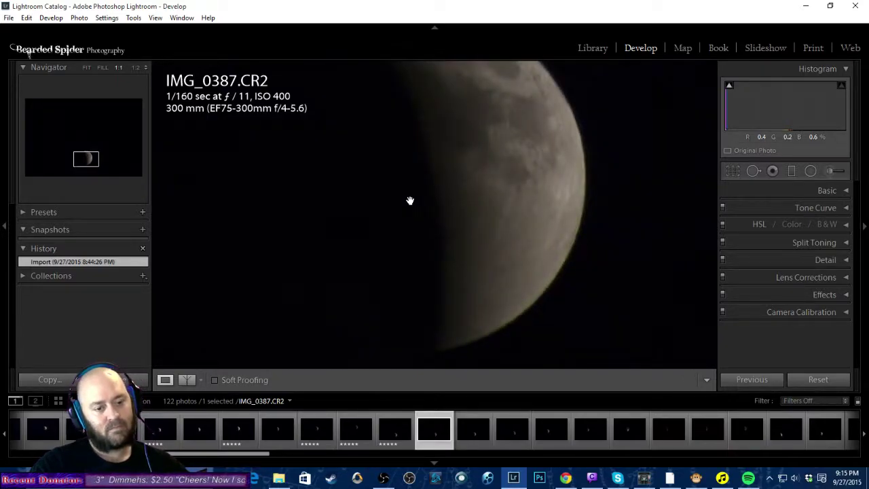
key(5)
key(Right)
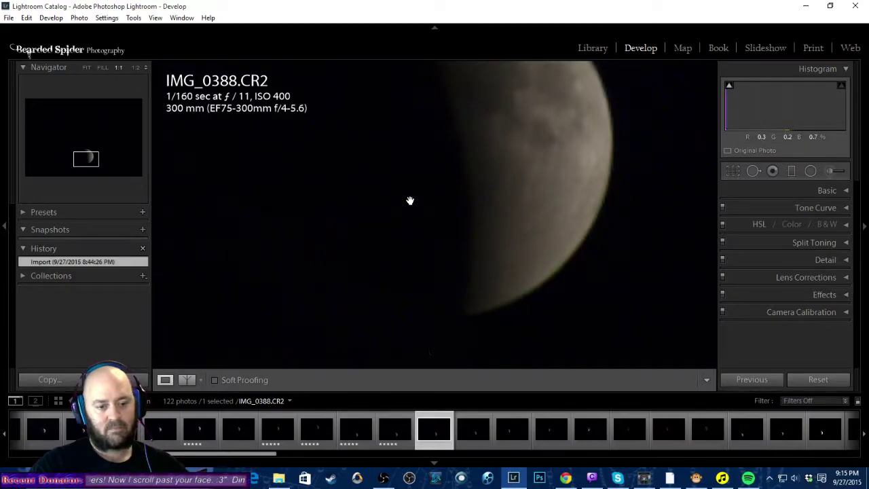
key(5)
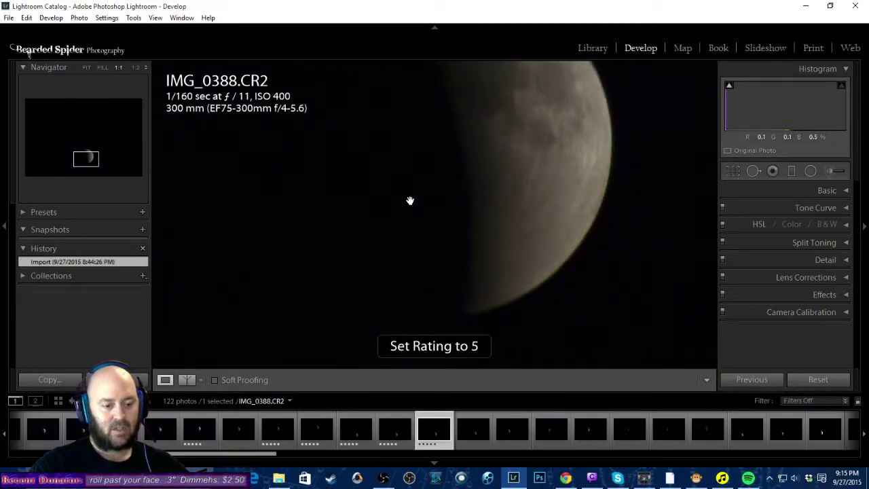
Advance to IMG_0389, center the moon in close-up to inspect it and rate the photo five stars.
key(Right)
drag(499, 212, 442, 219)
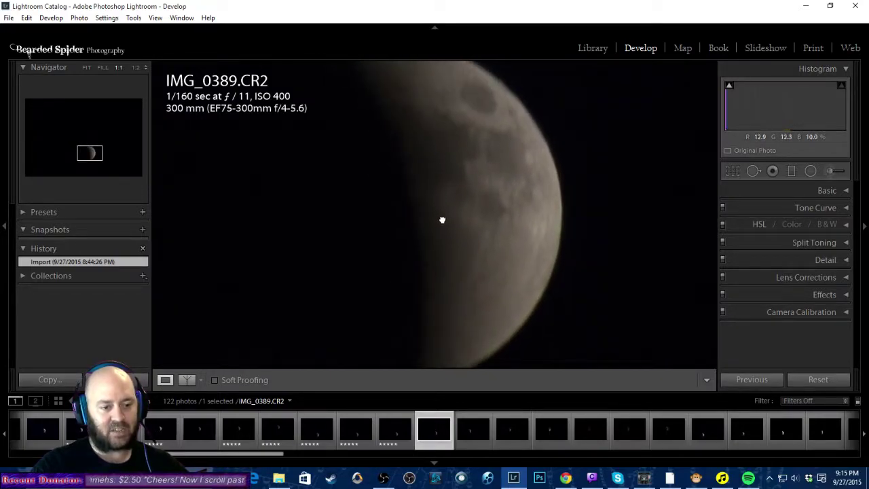
click(441, 218)
key(5)
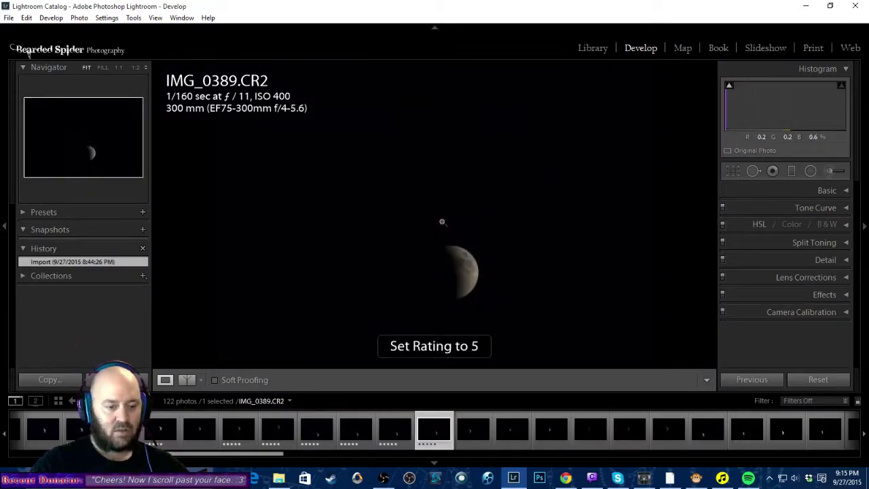
Advance to IMG_0390 and examine the moon's edge and surface detail at 1:1 magnification before returning to the fitted view.
key(Right)
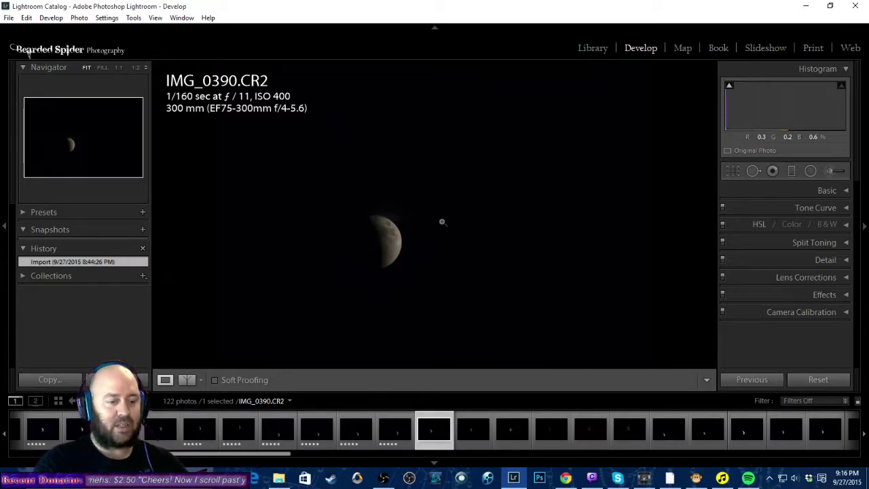
click(370, 233)
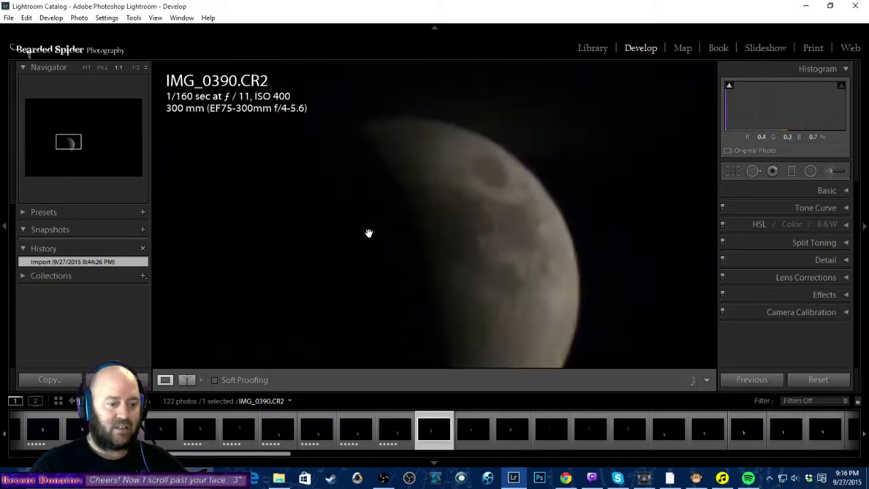
drag(343, 267, 448, 192)
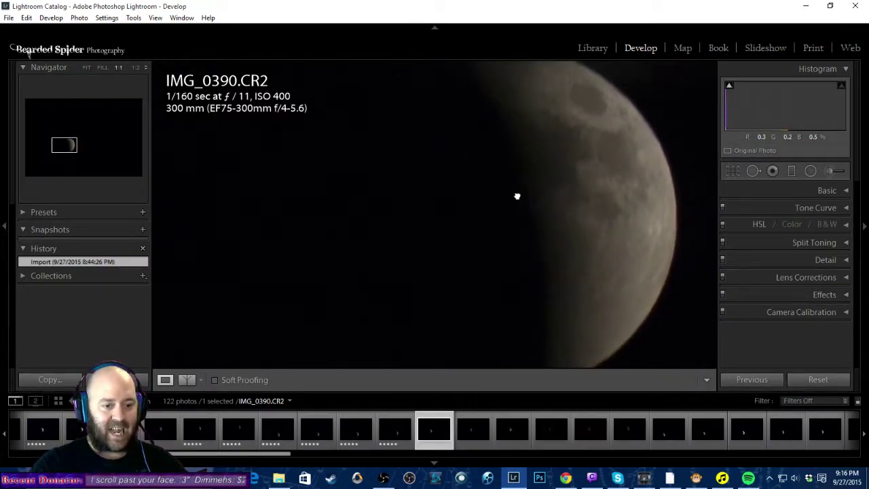
click(414, 229)
click(372, 244)
click(404, 240)
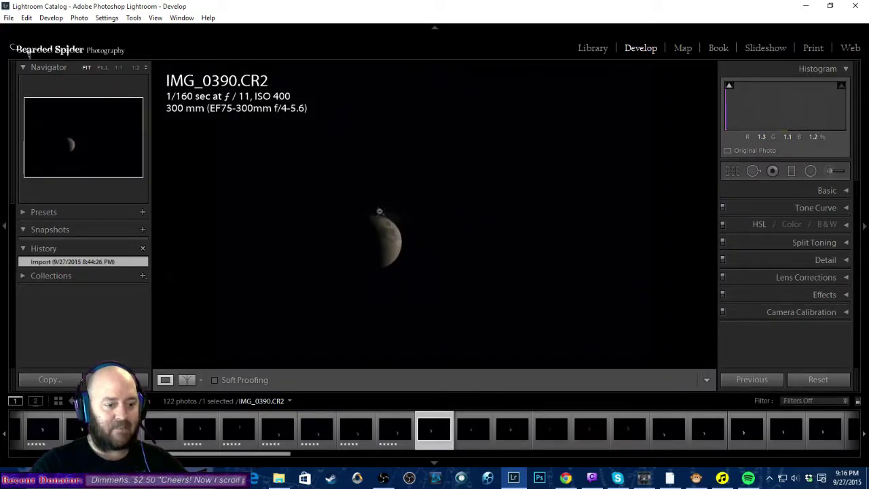
click(370, 247)
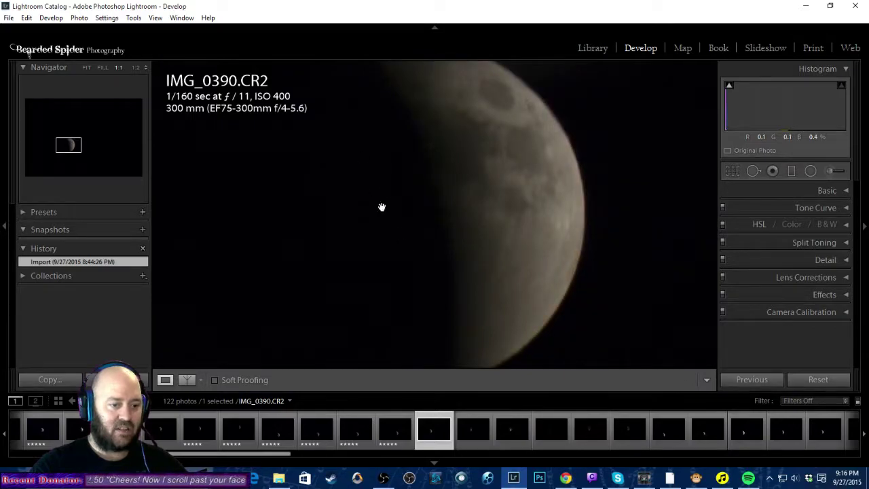
click(389, 234)
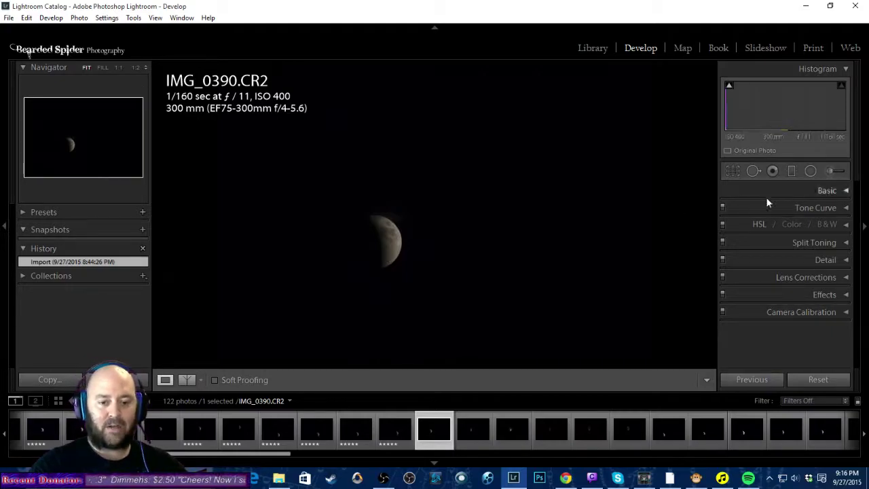
Try brightening IMG_0390 with Exposure +1.43, Contrast +19, Shadows -21 and Whites -10, and reset all its develop settings.
click(831, 190)
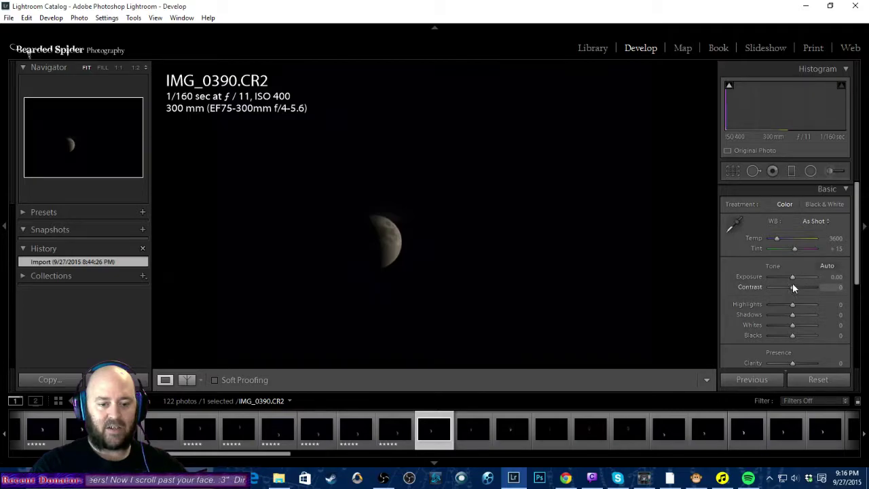
drag(792, 276, 796, 277)
drag(805, 278, 798, 276)
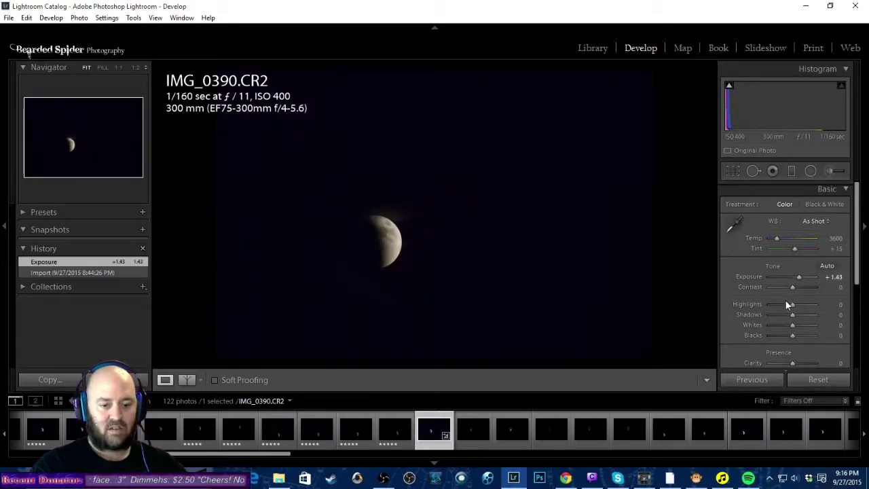
drag(792, 316, 797, 289)
mouse_move(790, 324)
mouse_down()
mouse_move(769, 323)
mouse_move(790, 325)
mouse_up()
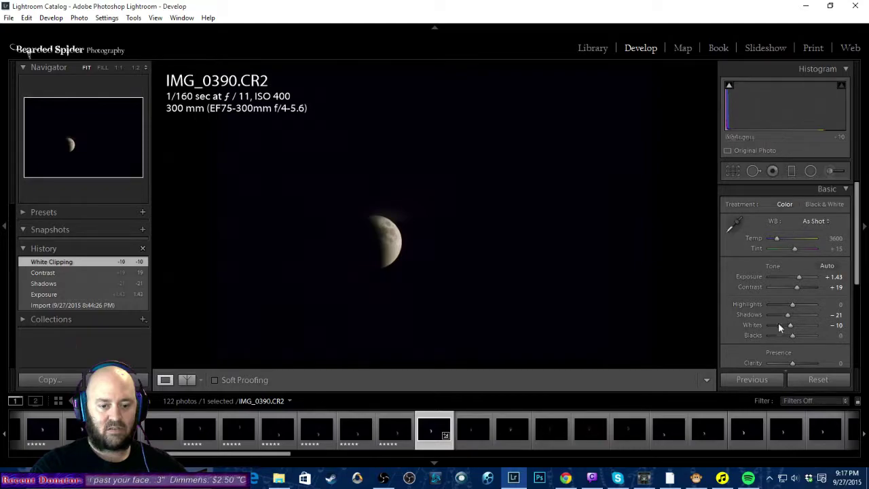
scroll(736, 328, down, 2)
scroll(737, 329, up, 2)
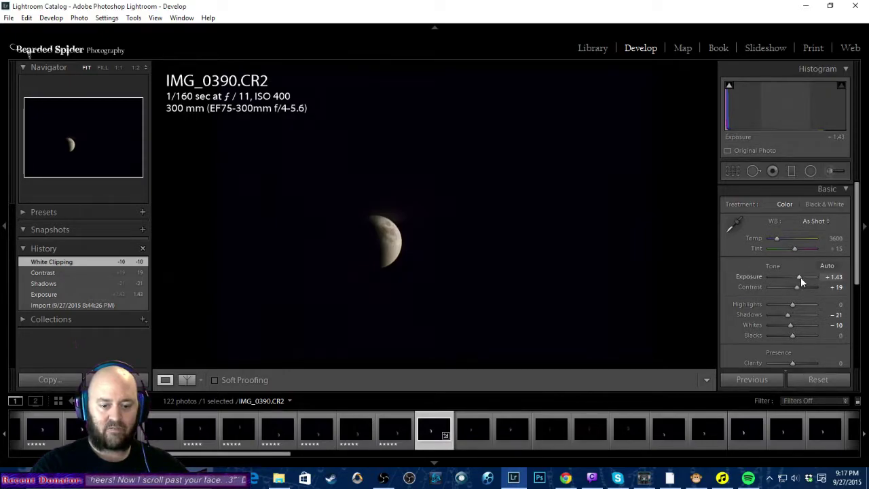
click(815, 378)
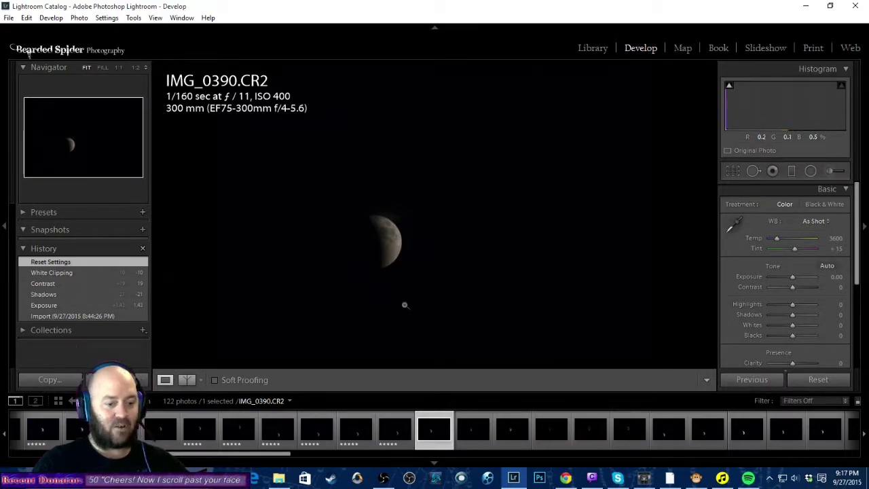
Jump to the end of the filmstrip and view the red eclipse shots IMG_0475 and IMG_0482.
drag(256, 458, 858, 457)
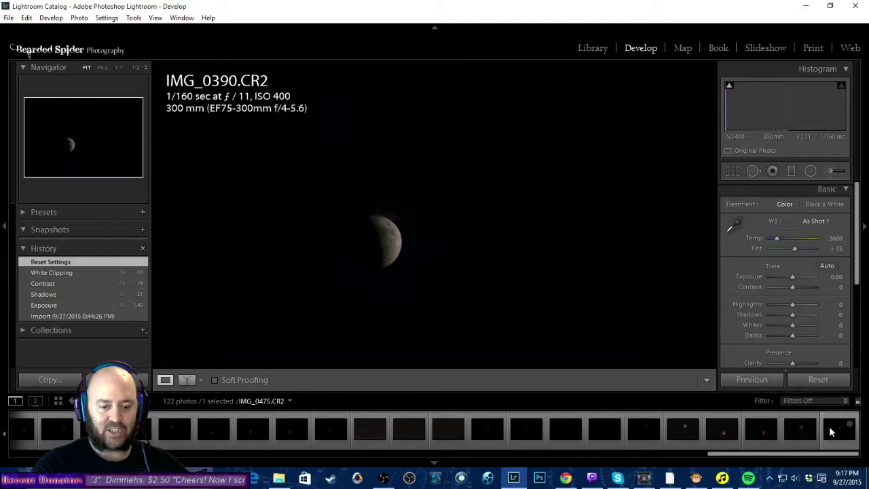
click(831, 431)
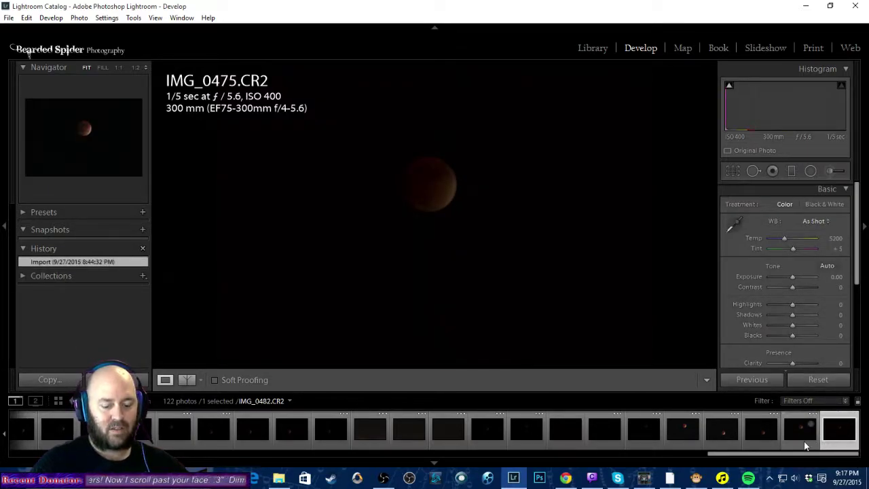
click(804, 443)
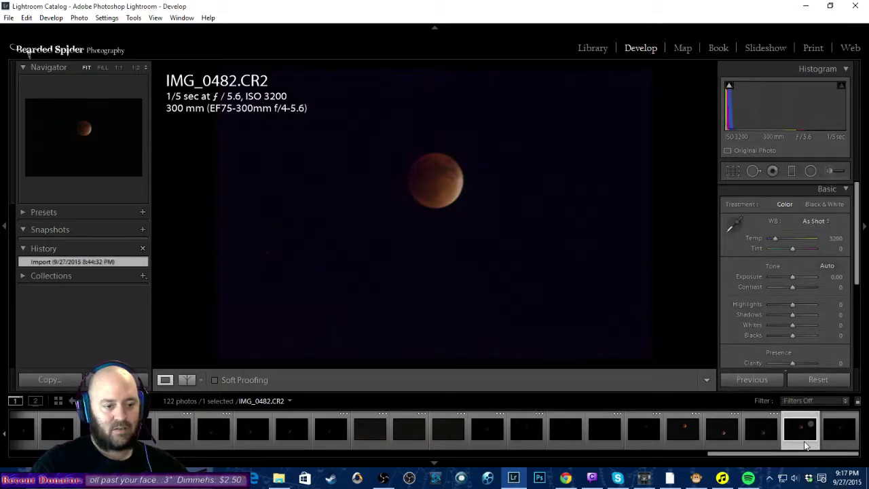
Review the neighbouring red eclipse shots, examining the moon in IMG_0480 at 1:1 magnification and viewing IMG_0479 in full.
key(Right)
key(Left)
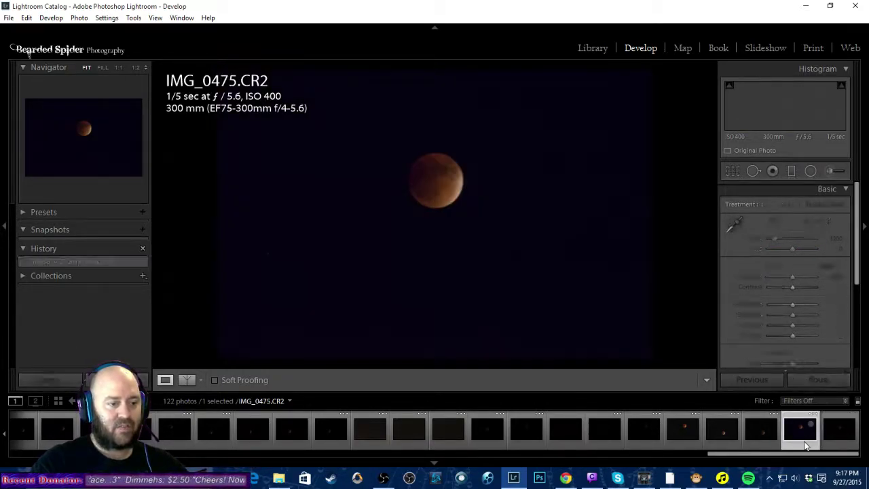
key(Left)
key(Left)
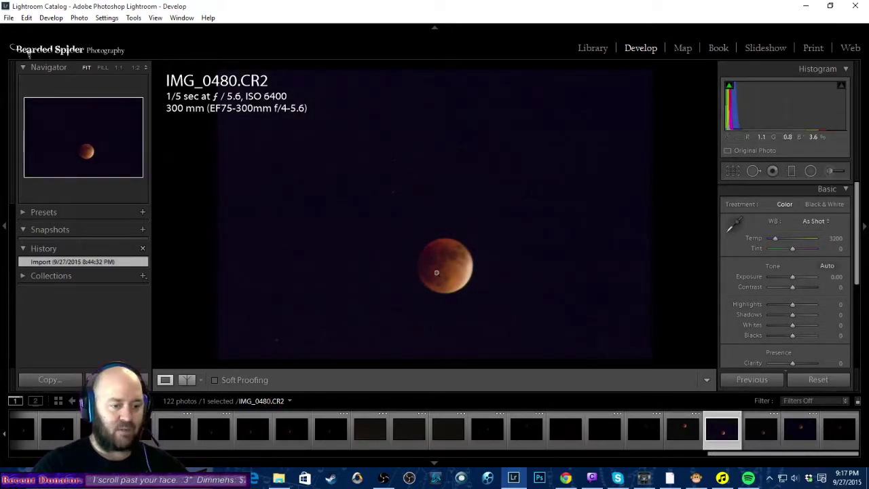
click(444, 280)
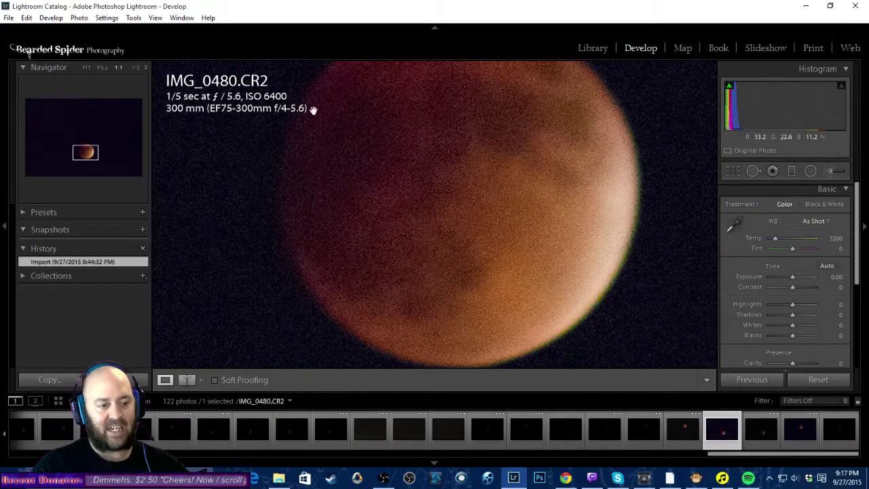
click(469, 238)
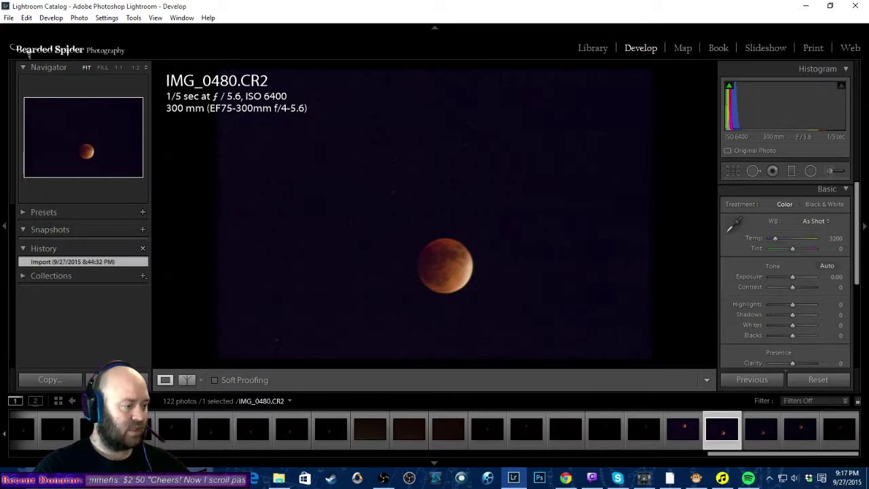
key(alt+Tab)
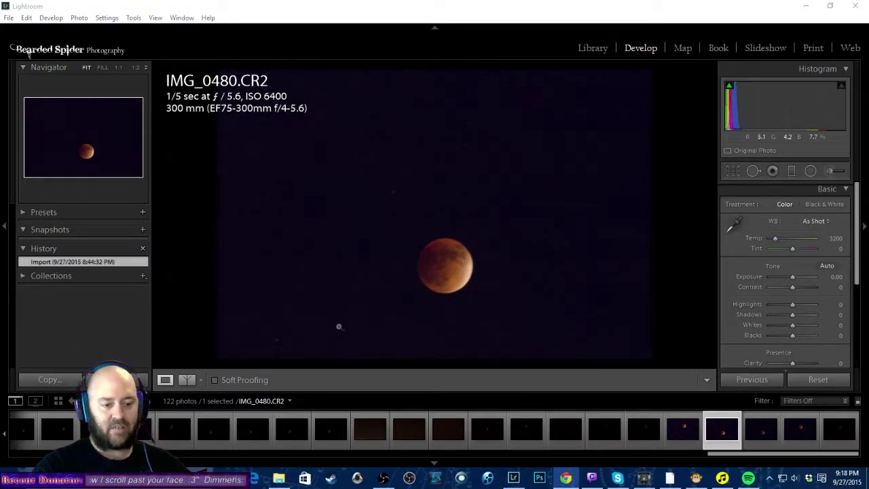
click(680, 431)
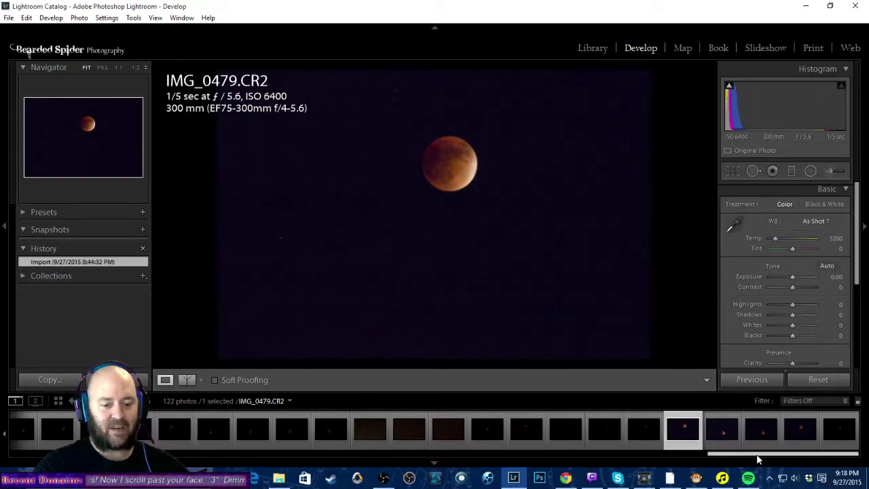
Return to the partial eclipse shot IMG_0390, check its moon at 1:1 magnification and rate the photo five stars.
drag(756, 454, 747, 455)
scroll(748, 460, up, 10)
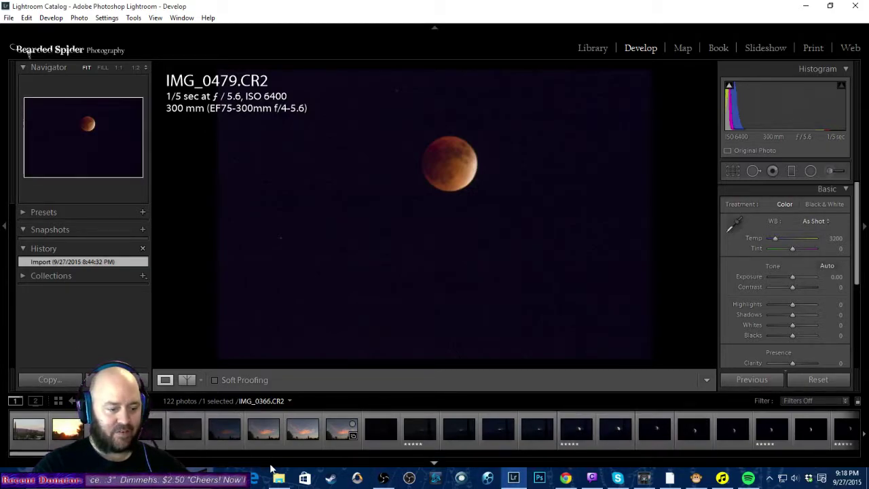
drag(31, 454, 194, 456)
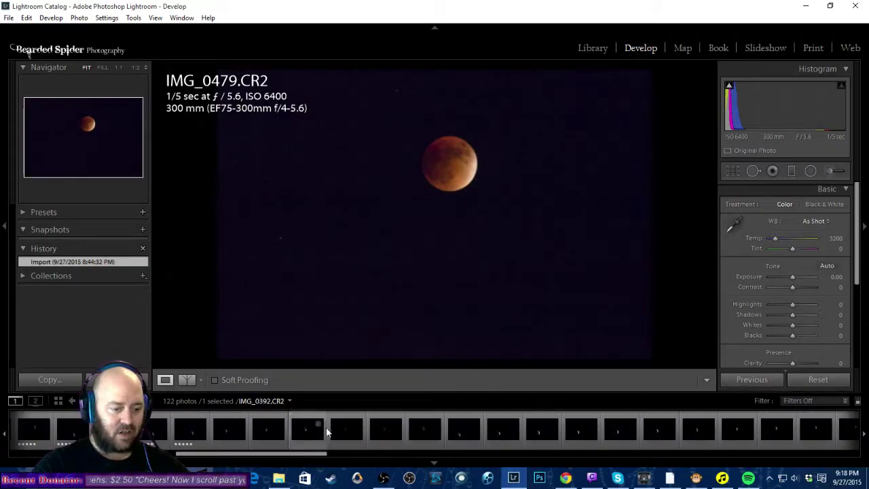
click(225, 434)
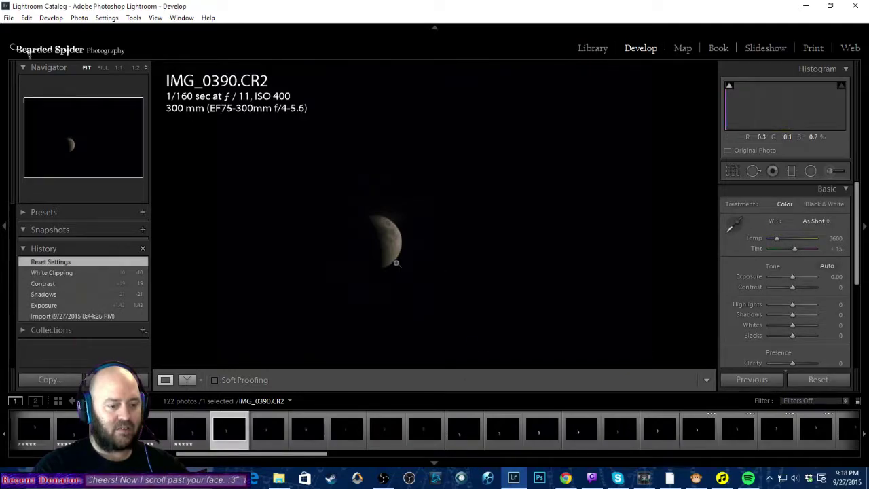
click(384, 234)
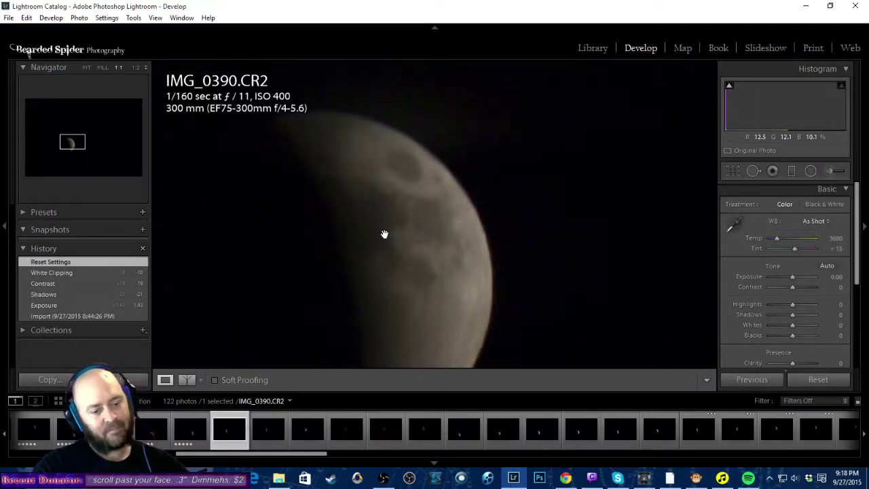
click(385, 234)
key(5)
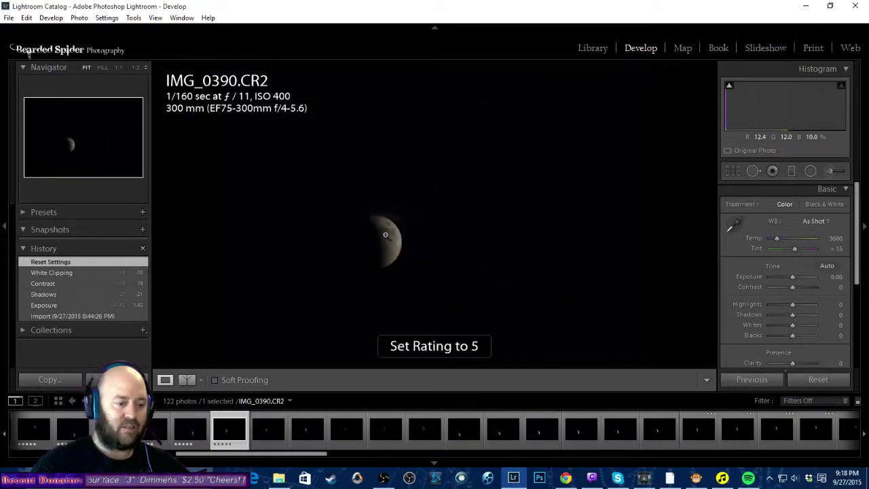
Go through the photos from IMG_0391 to IMG_0400 one by one, checking the moon's sharpness and exposure.
key(Right)
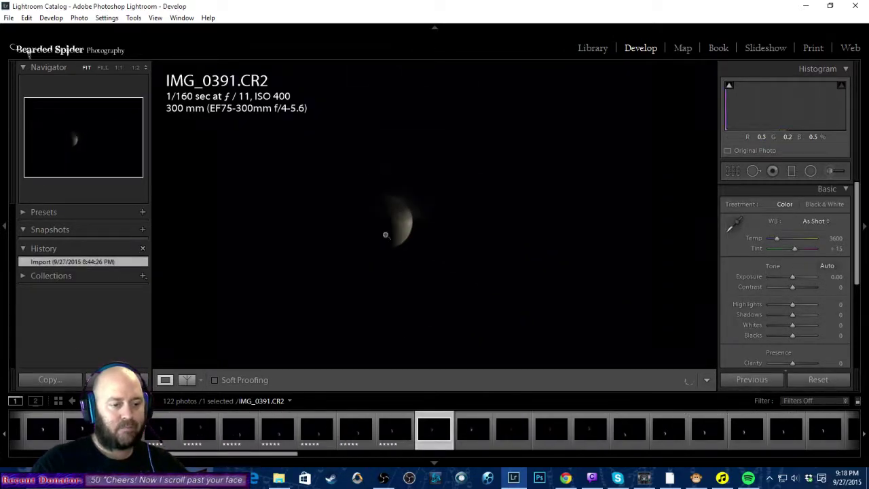
click(385, 235)
key(Right)
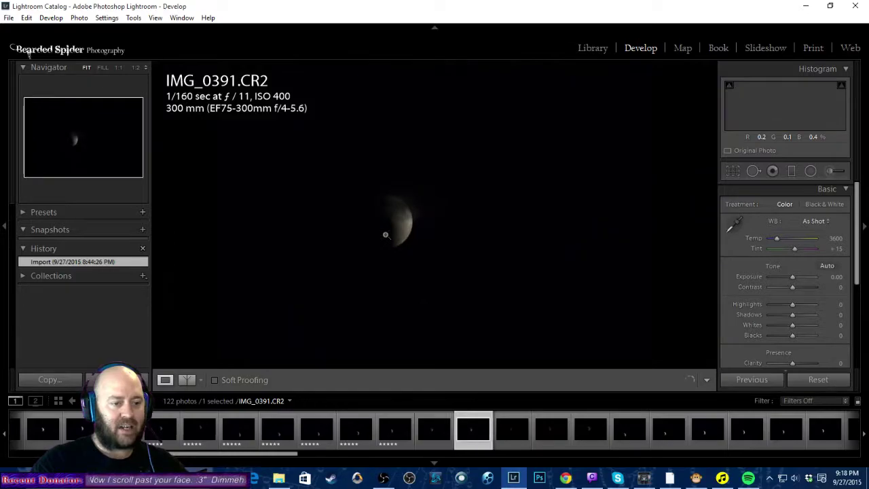
key(Right)
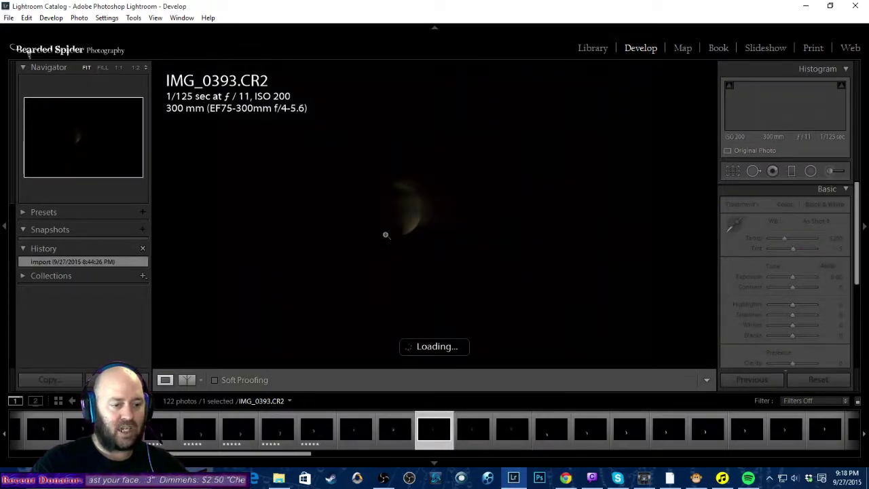
key(Right)
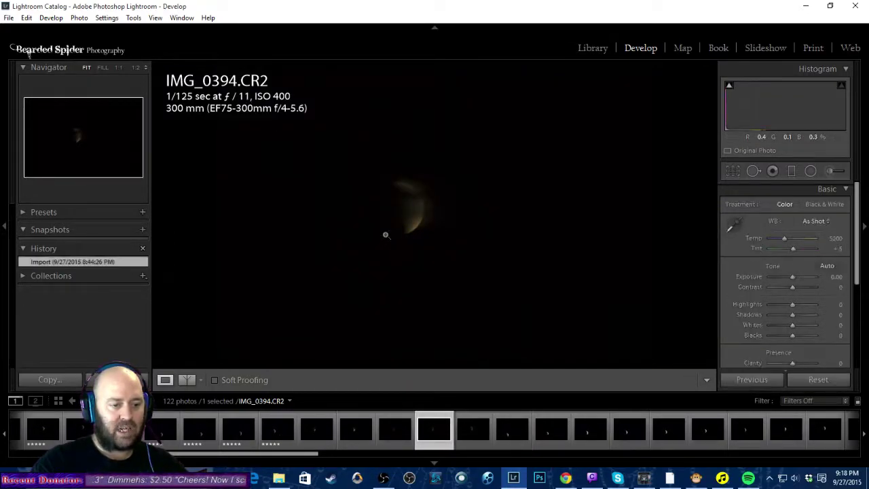
key(Right)
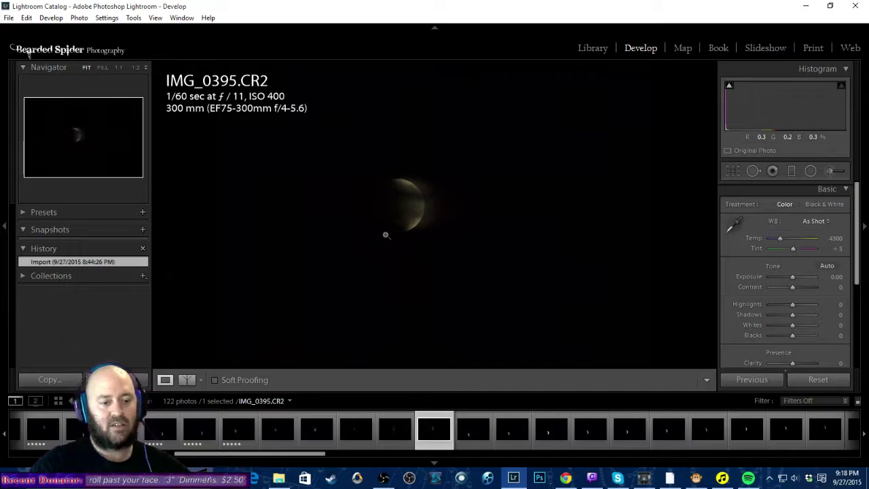
key(Right)
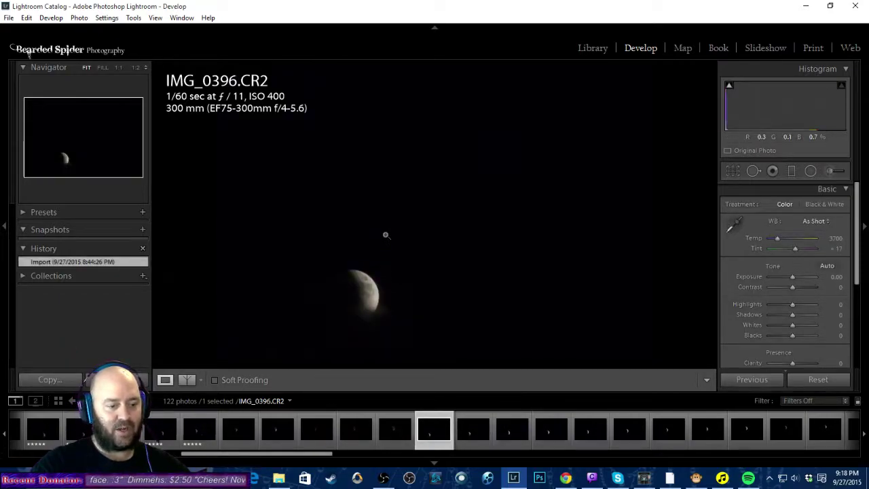
key(Right)
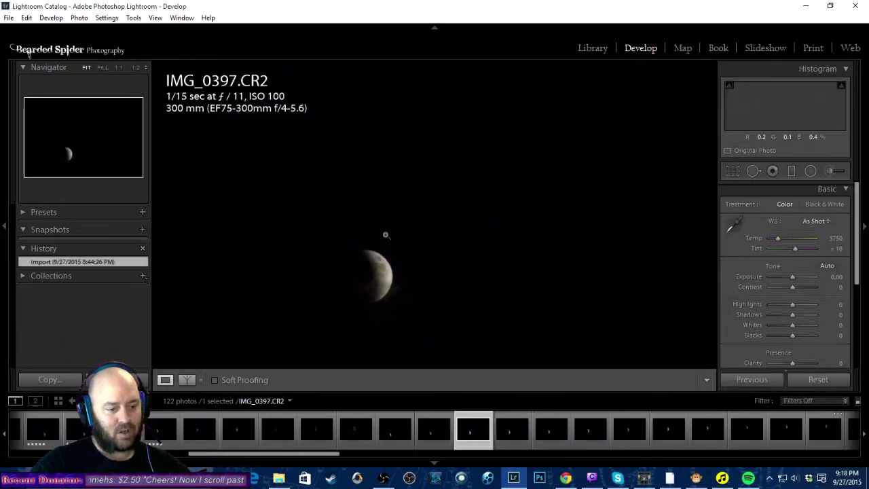
key(Right)
key(Right)
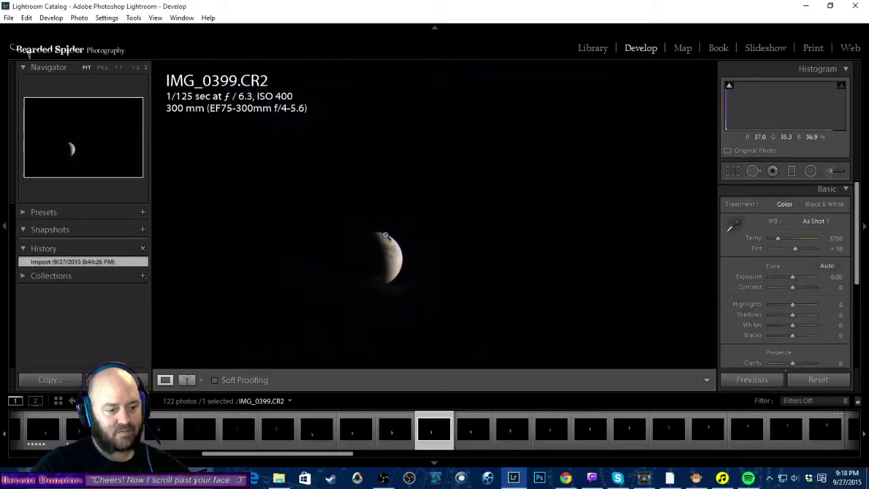
key(Right)
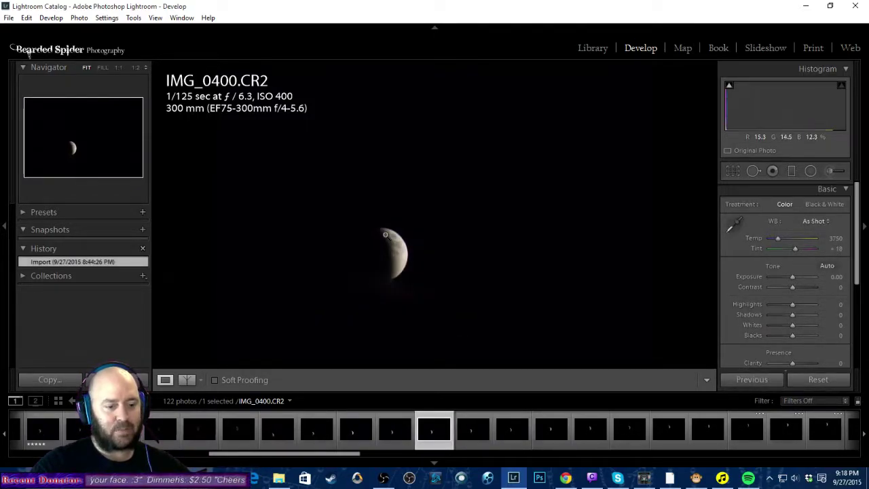
Give IMG_0401 a green label and five stars, and rate IMG_0402 and IMG_0403 five stars.
key(Right)
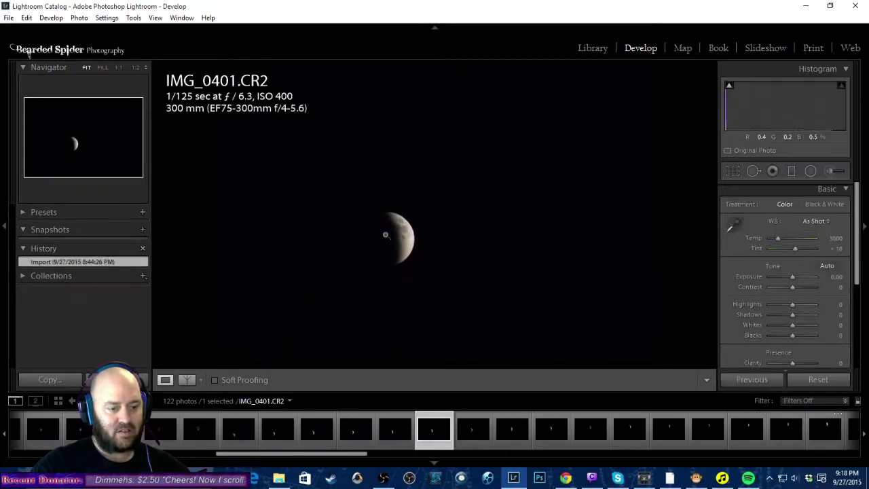
key(8)
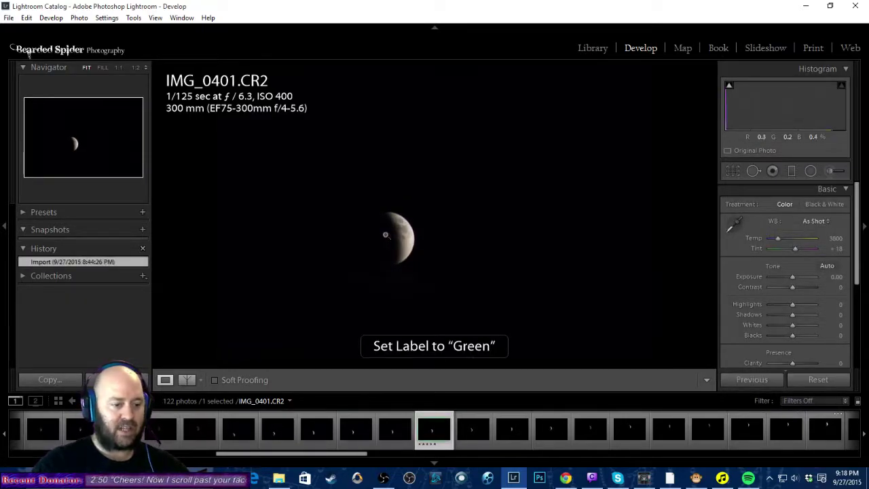
key(Right)
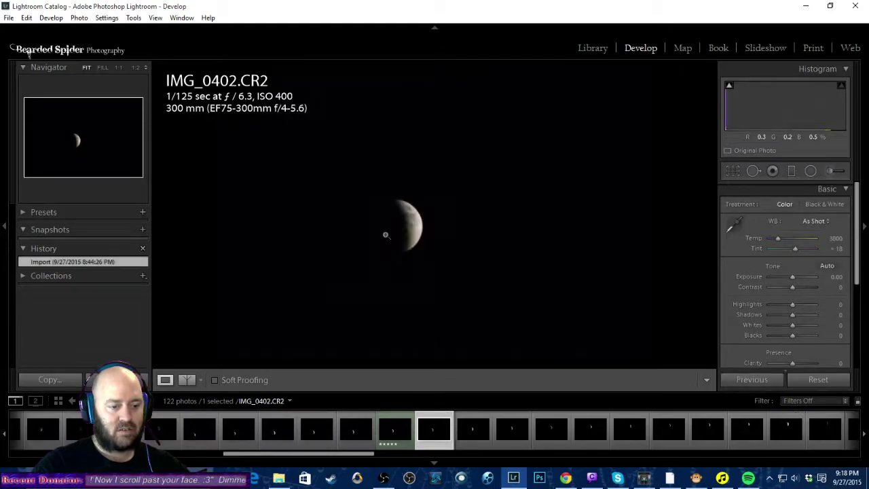
key(5)
key(Right)
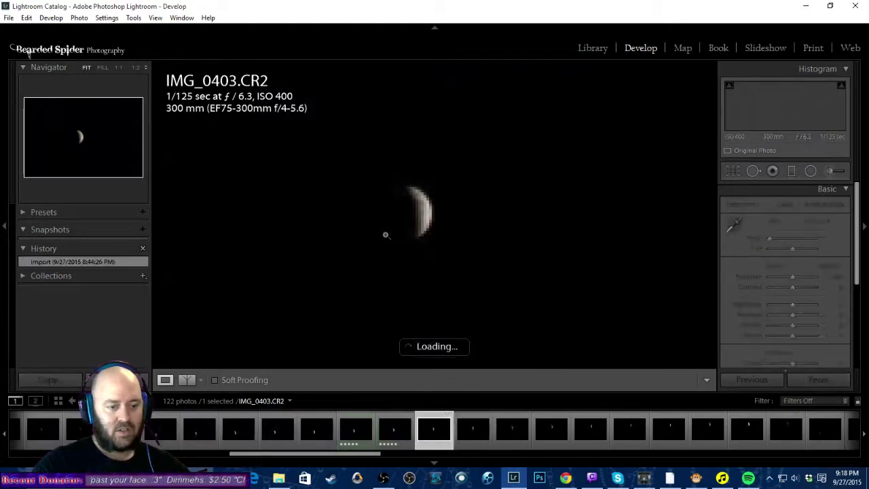
key(5)
key(Right)
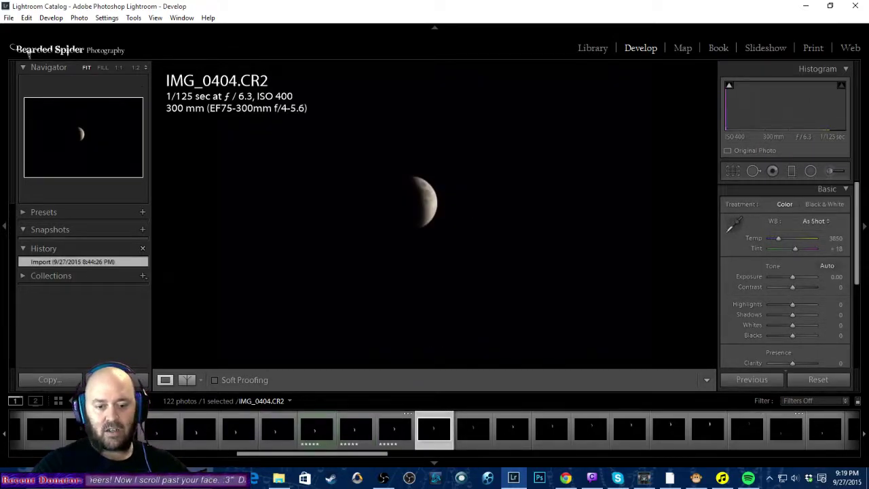
Collapse the Basic adjustments and look through the Lens Corrections options up to the Color defringe settings for IMG_0404.
click(822, 187)
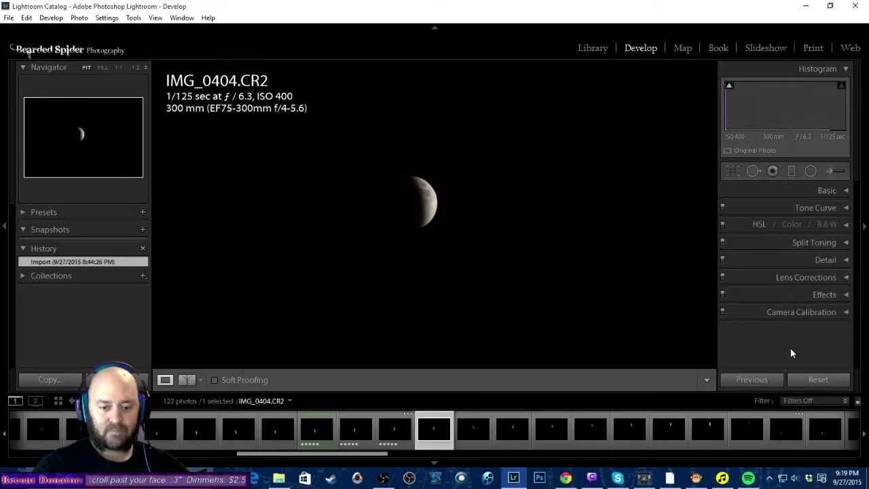
click(832, 278)
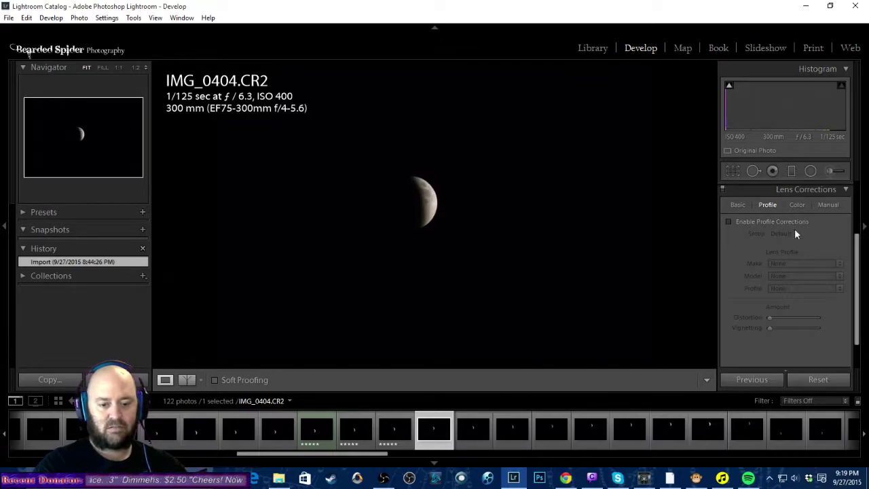
click(736, 204)
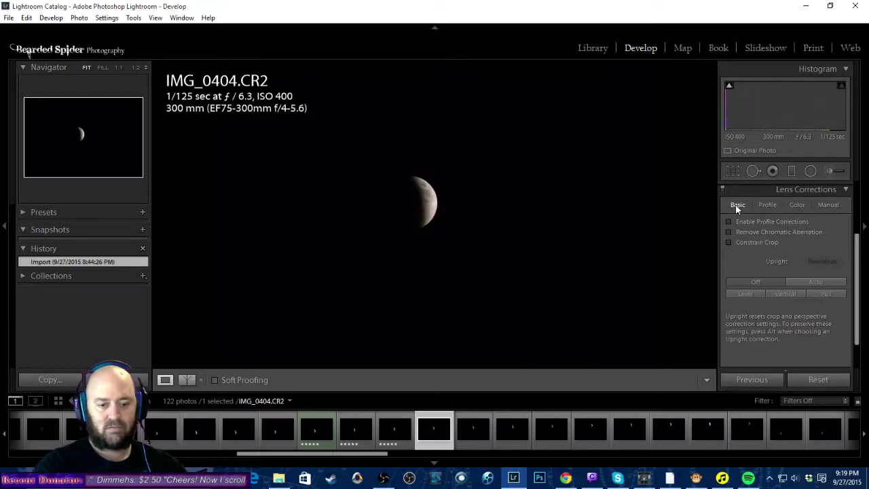
click(795, 205)
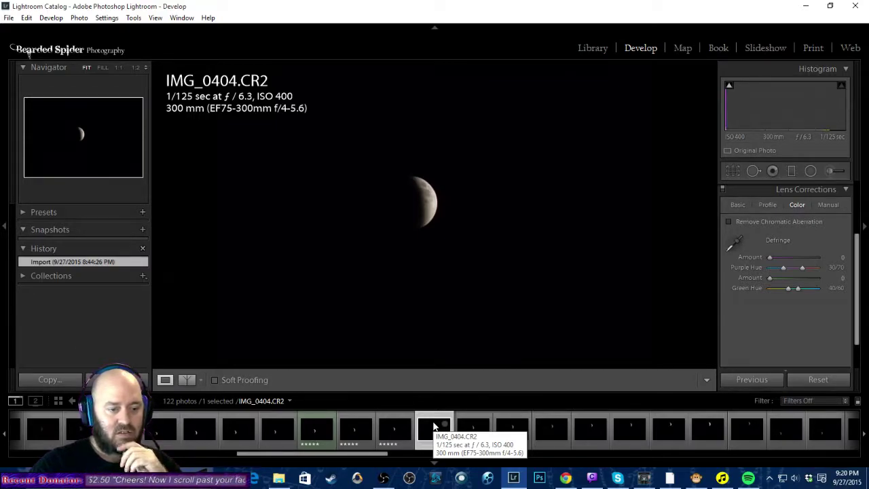
Examine the colour fringing along the moon's edge in IMG_0404 at 1:1 magnification and rate the photo five stars.
key(z)
drag(632, 143, 486, 110)
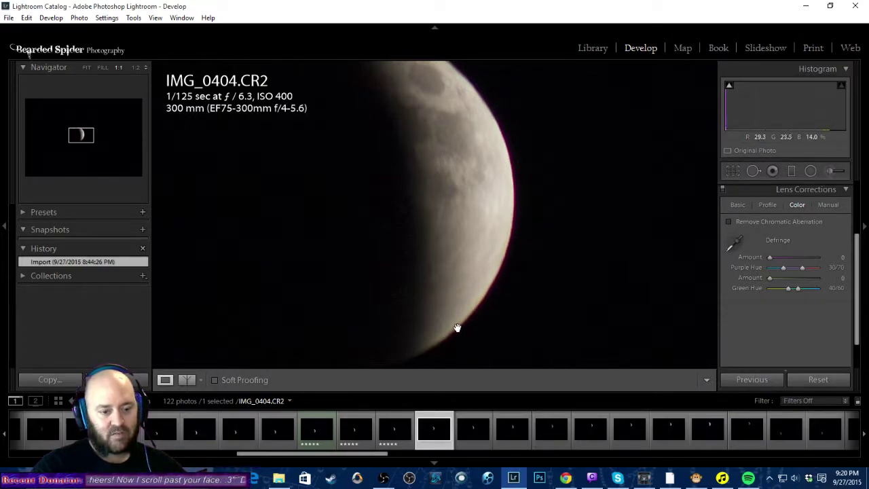
drag(489, 156, 495, 136)
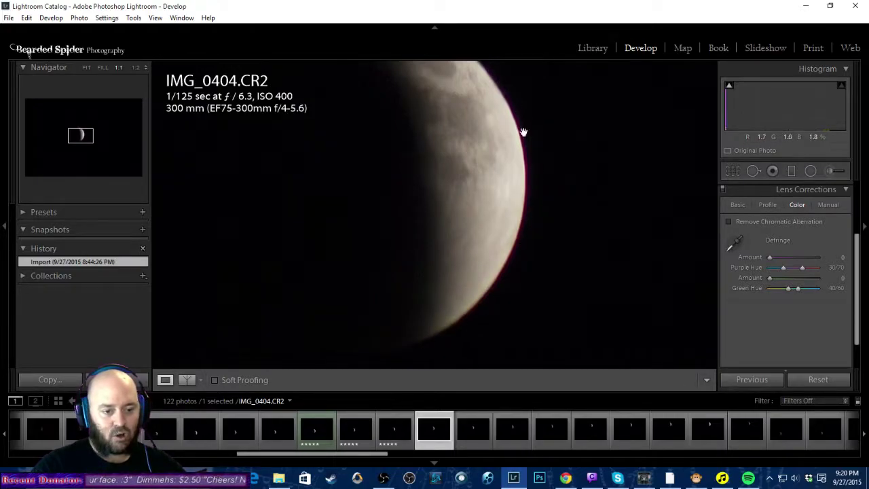
click(517, 185)
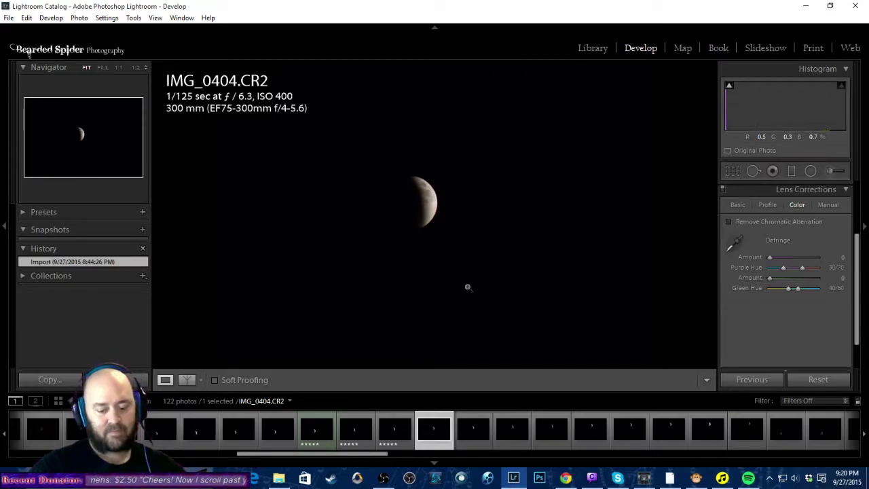
key(5)
Advance to IMG_0405 and inspect the moon's edge at 1:1 magnification before returning to the fitted view.
key(Right)
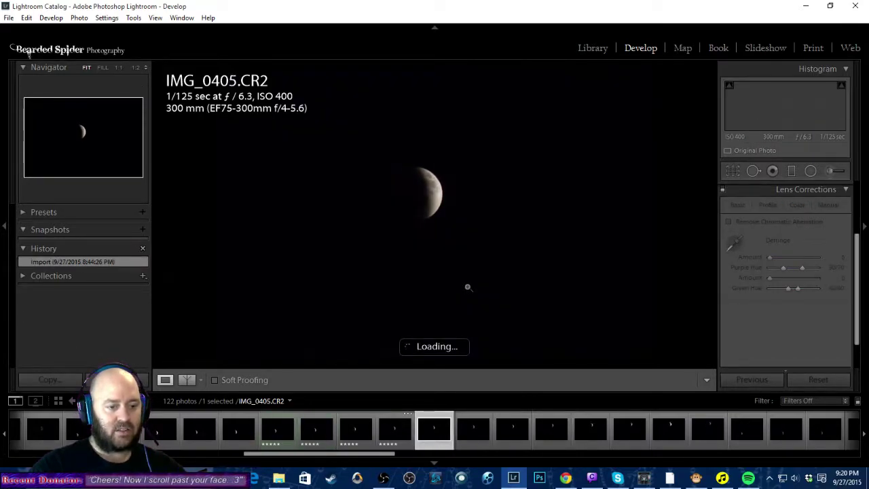
click(431, 194)
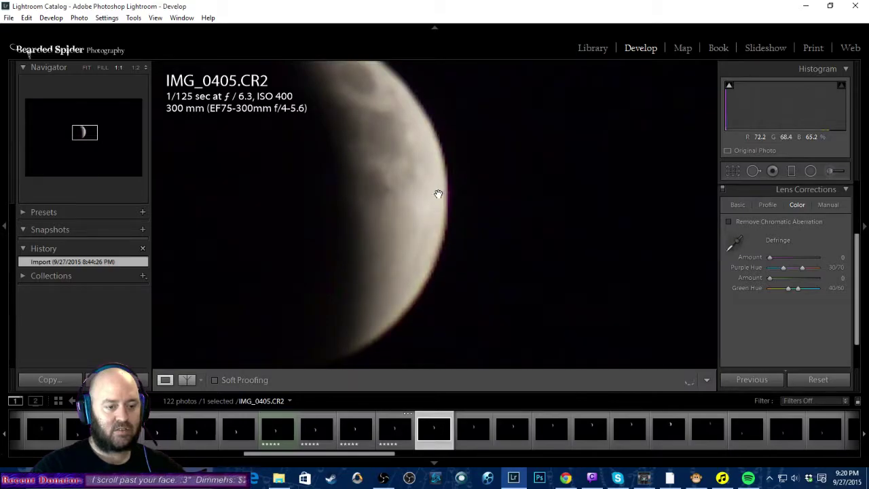
click(411, 195)
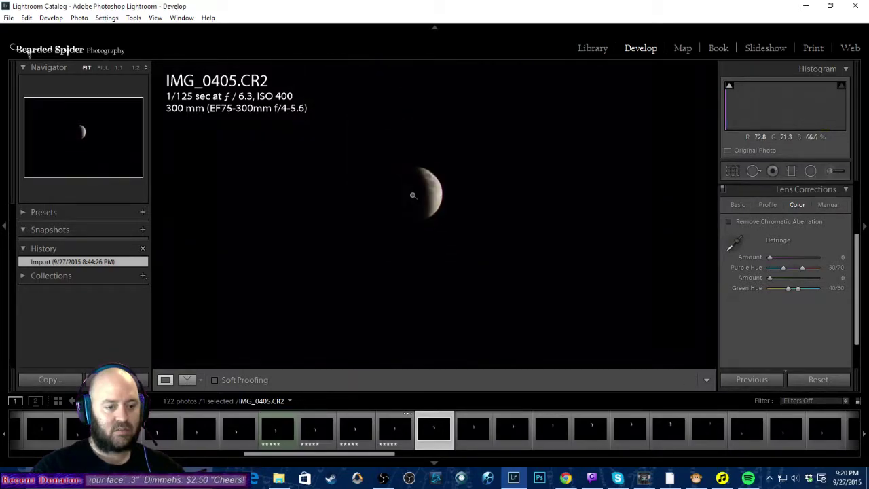
Rate IMG_0405 five stars and look through the following moon shots up to IMG_0411.
key(5)
key(Right)
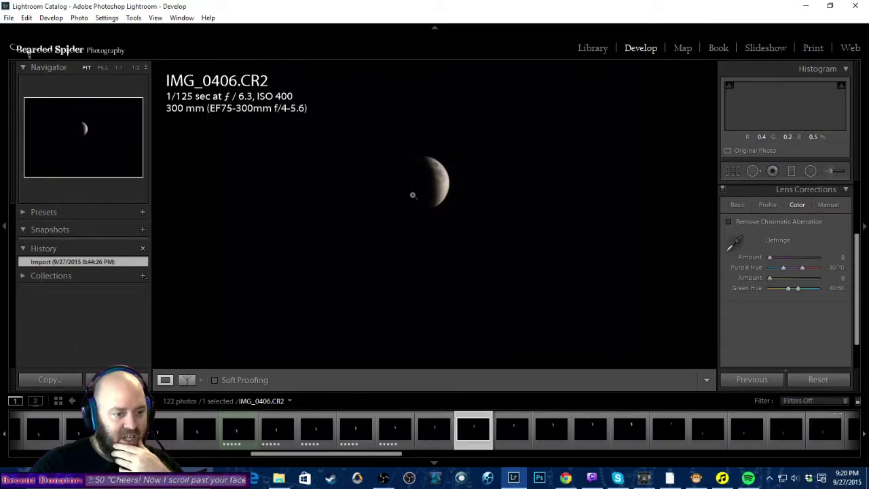
key(Right)
key(Right)
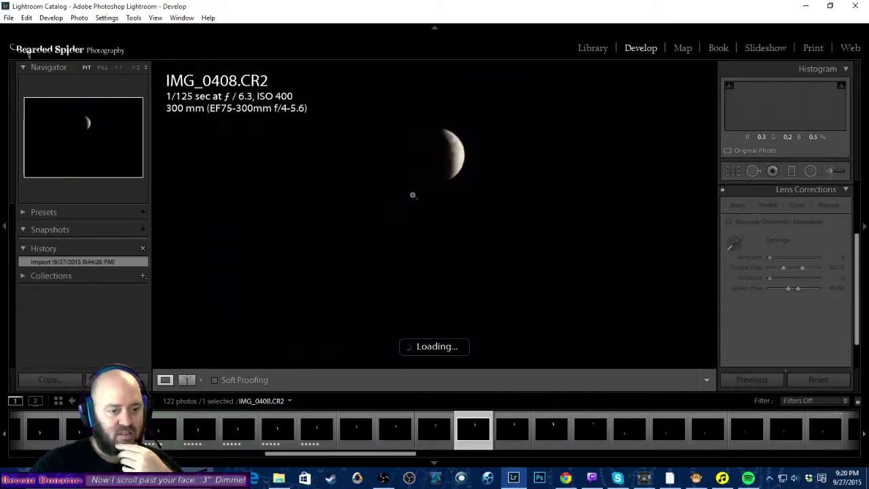
key(Right)
key(Right)
key(Right)
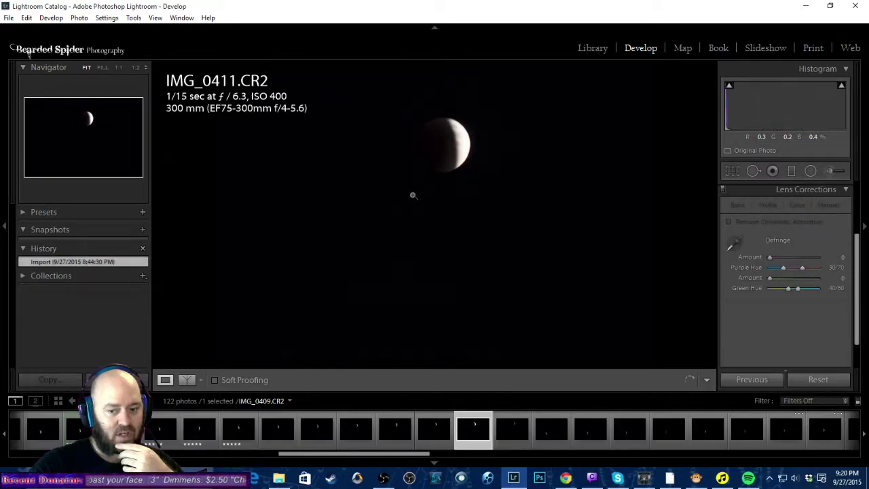
Compare the exposures of IMG_0411 and IMG_0412 in the fitted view, ending on IMG_0412.
key(Right)
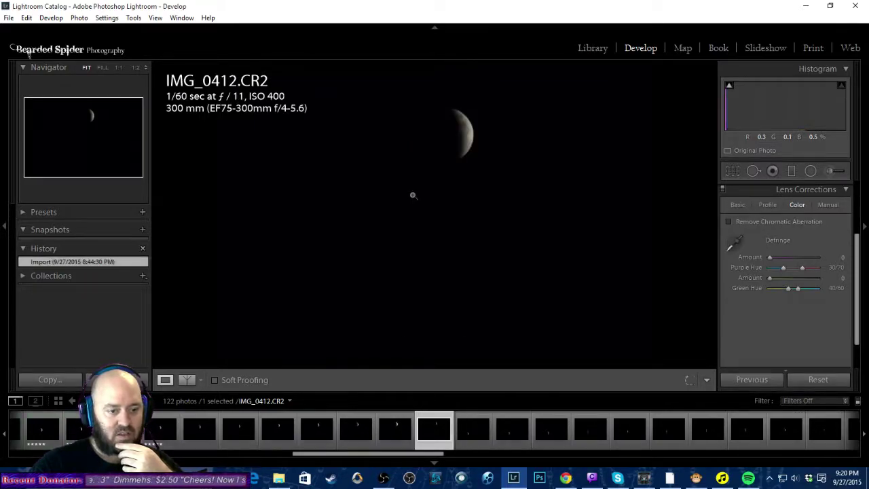
key(Left)
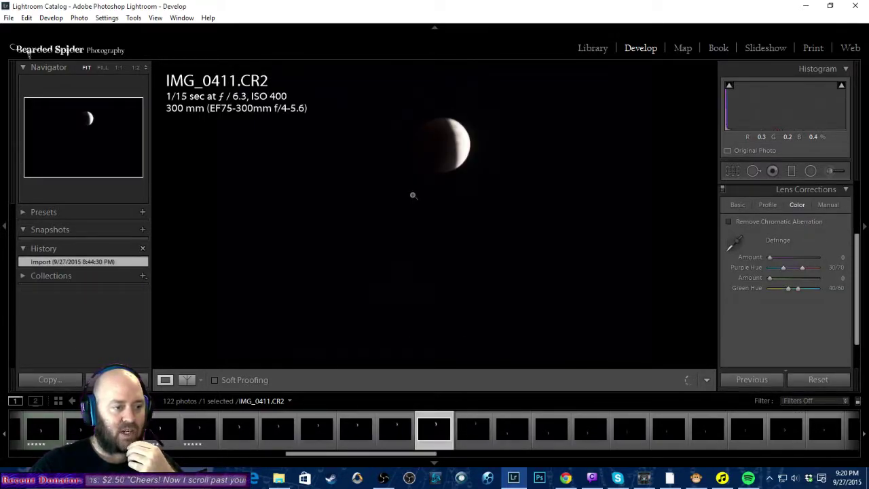
key(Right)
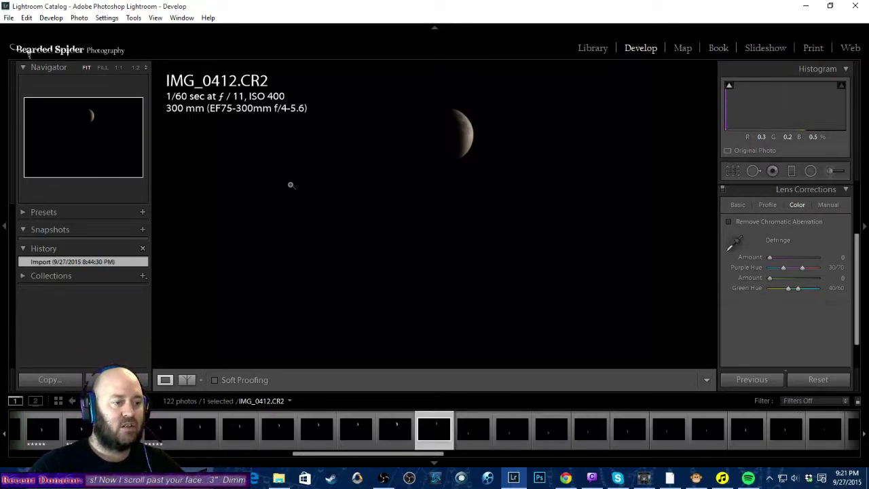
Advance to IMG_0413, inspect the moon's surface and edge at 1:1 magnification, and return to the fitted view.
key(Right)
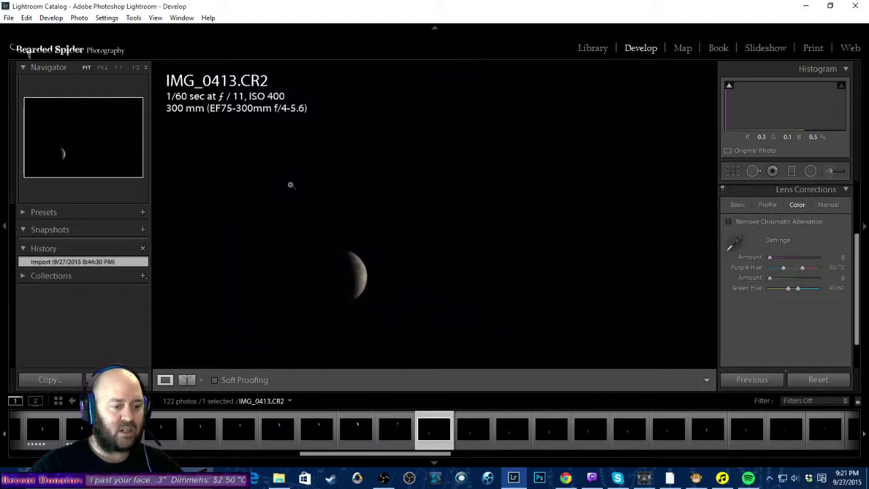
click(374, 285)
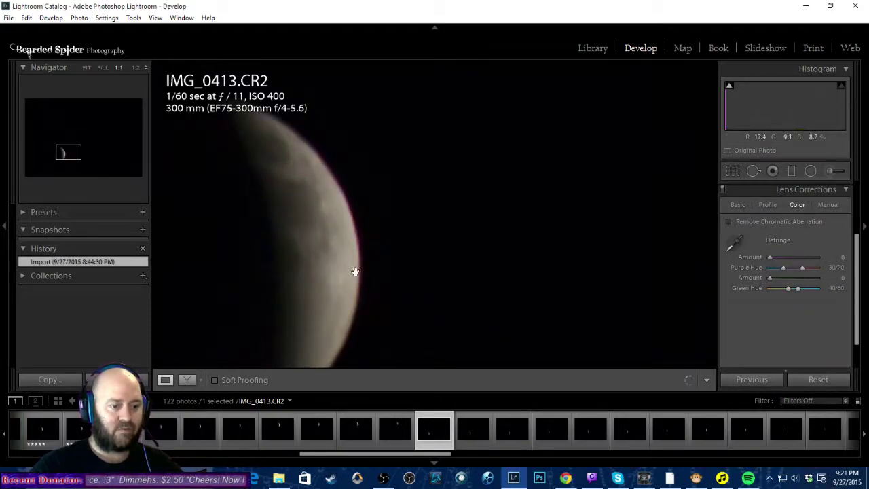
drag(330, 271, 541, 225)
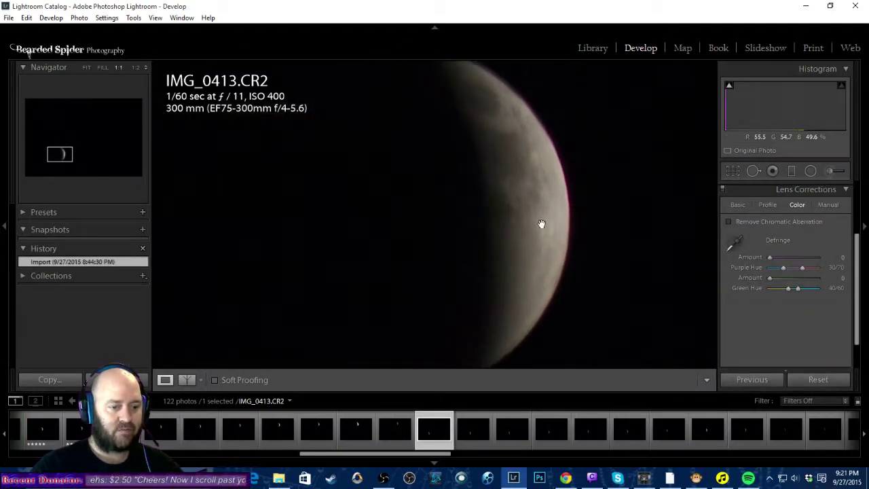
click(519, 226)
Inspect the moon in IMG_0414 at 1:1 magnification and rate the photo five stars.
key(Right)
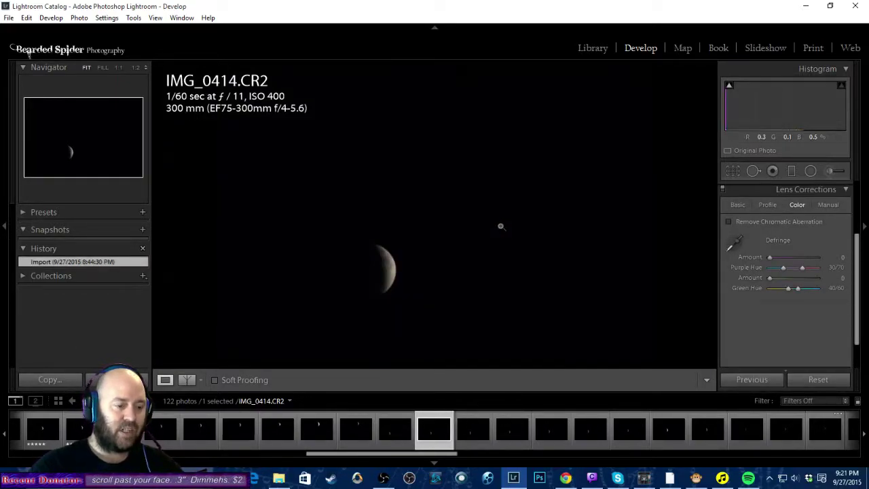
click(492, 231)
drag(672, 197, 418, 218)
click(419, 219)
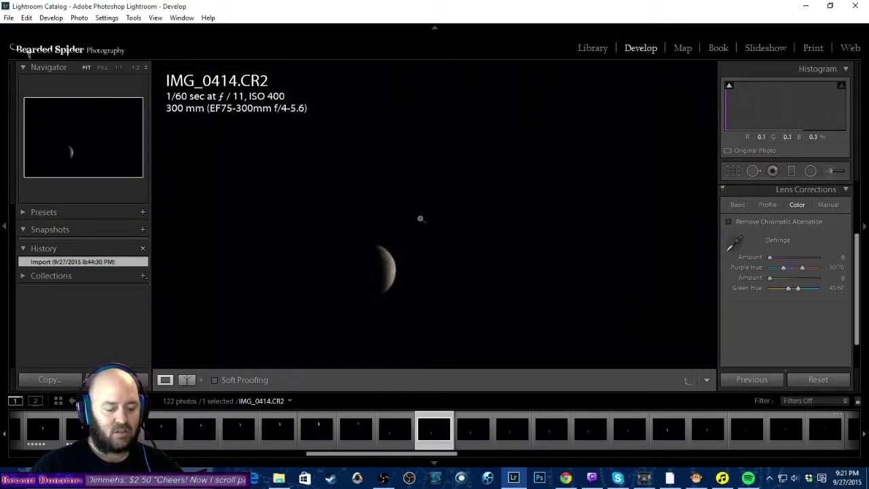
click(381, 282)
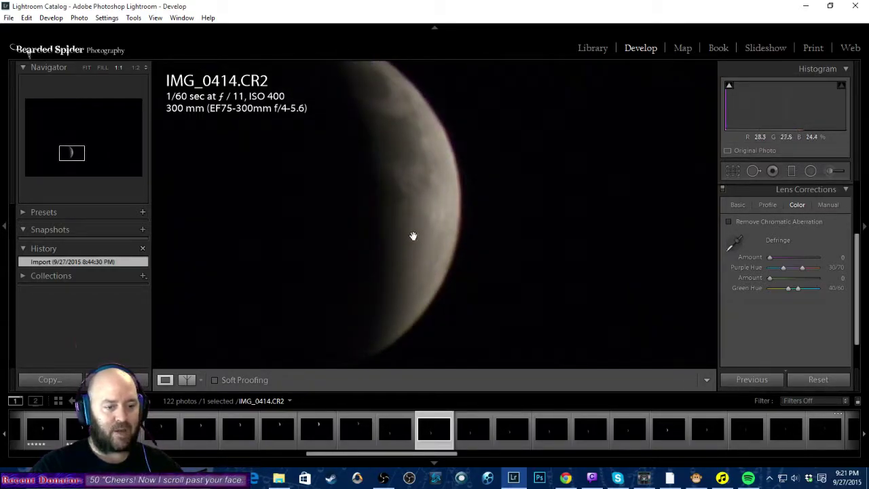
click(401, 209)
key(5)
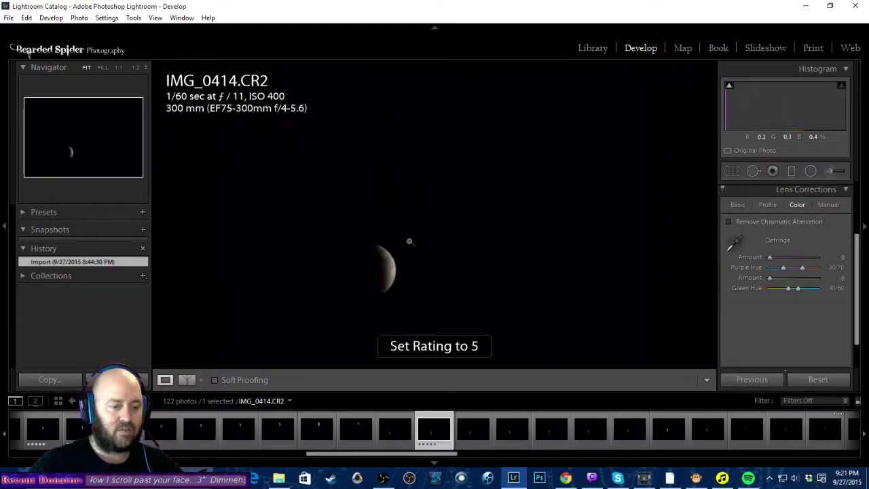
Look at IMG_0415 and IMG_0416, and return to IMG_0414 to check the moon's sharpness at 1:1 magnification.
key(Right)
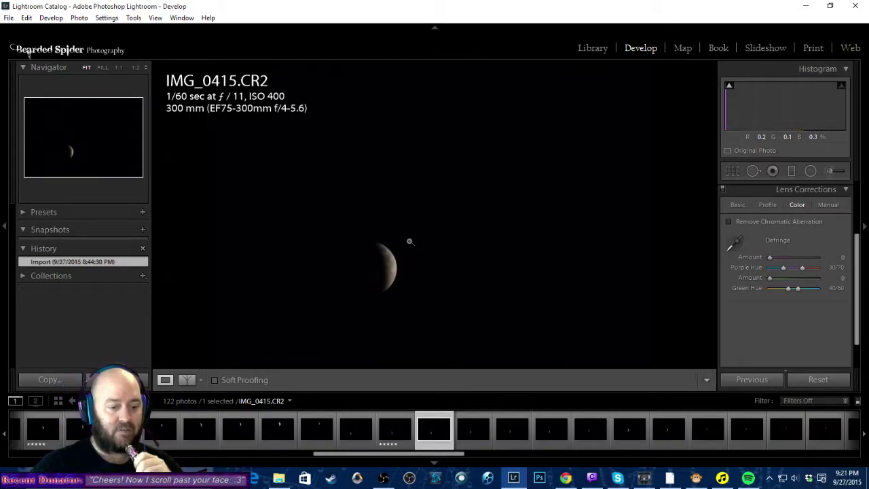
key(Right)
key(Left)
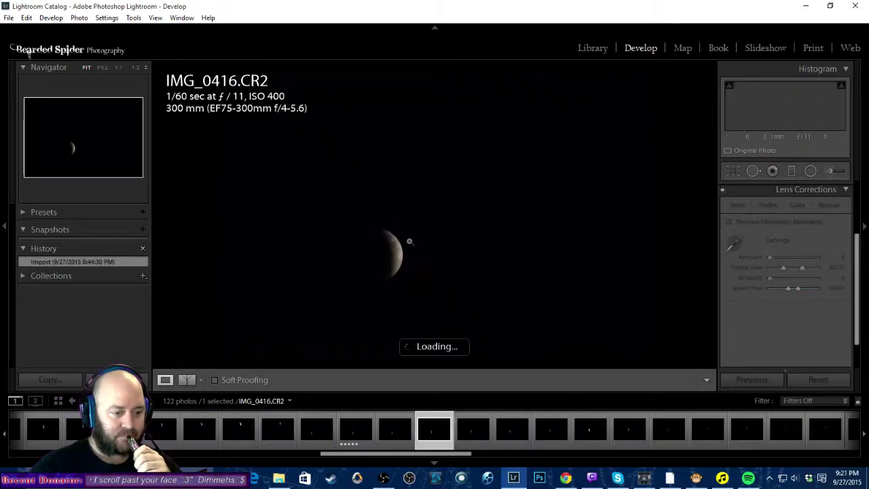
key(Left)
click(409, 241)
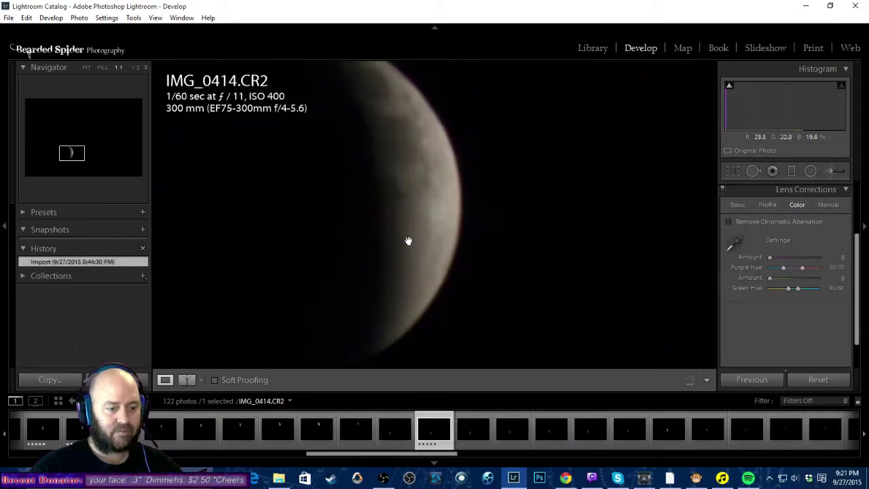
key(Right)
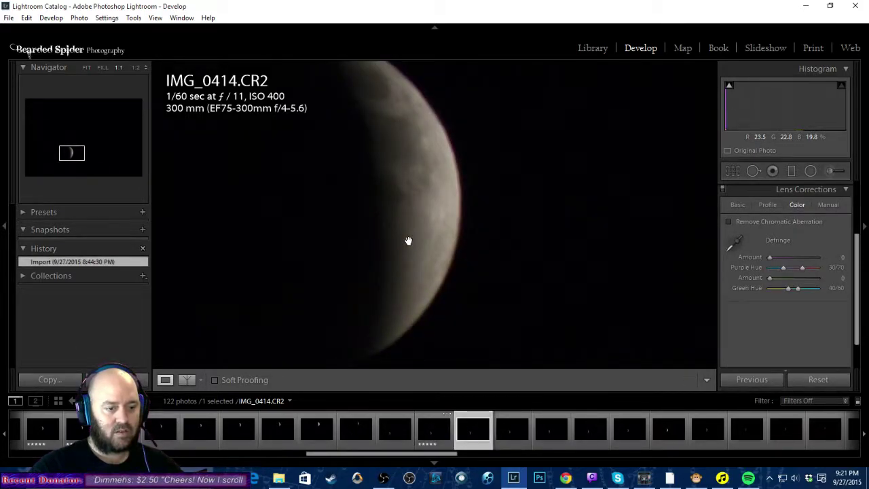
key(Left)
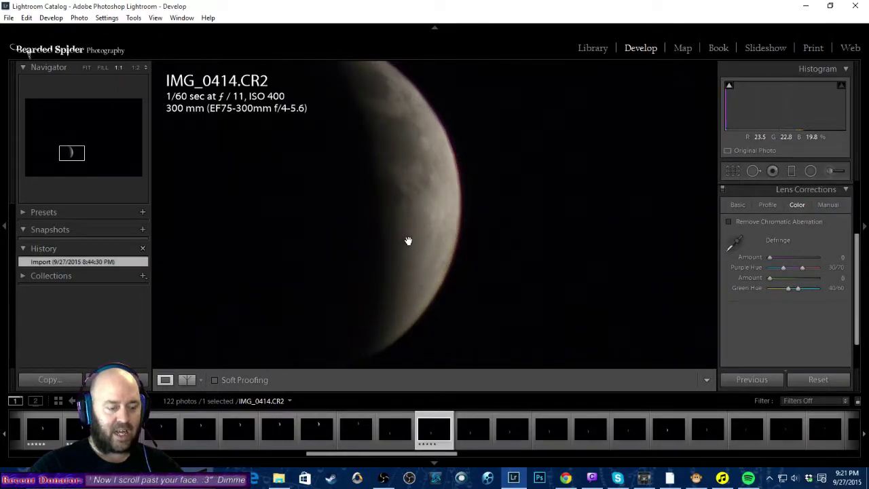
Clear the star rating of IMG_0414 and rate IMG_0415 five stars instead.
key(0)
key(5)
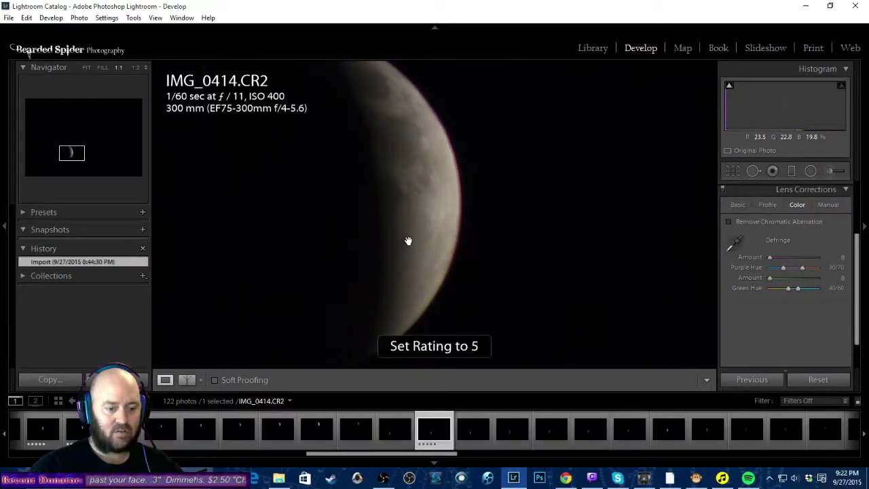
key(0)
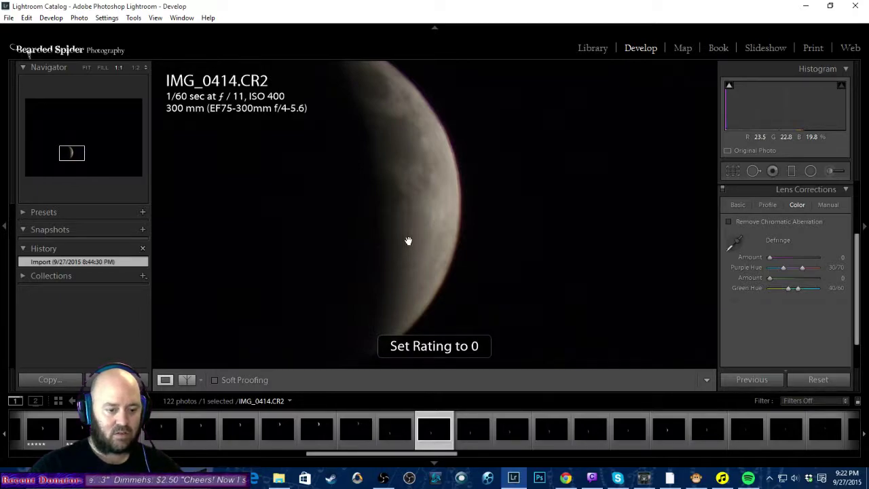
key(Right)
key(5)
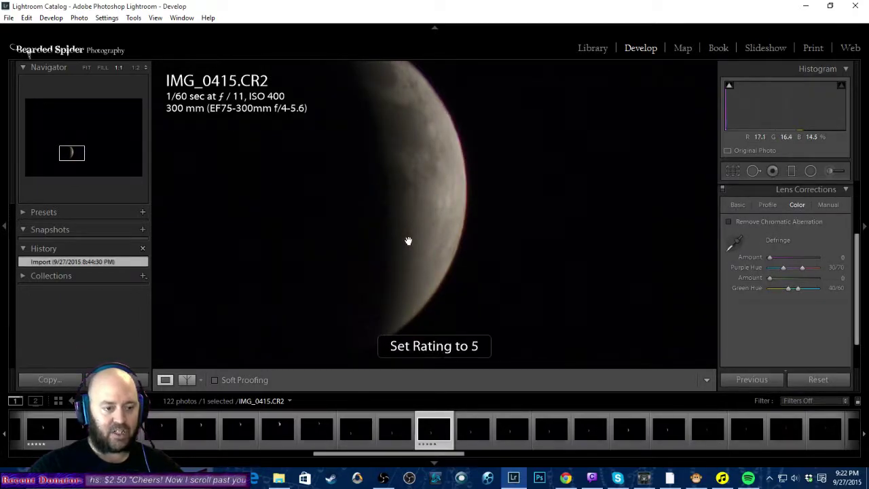
Examine the moon in IMG_0416, IMG_0417 and IMG_0418 at 1:1 magnification before returning to the fitted view.
key(Right)
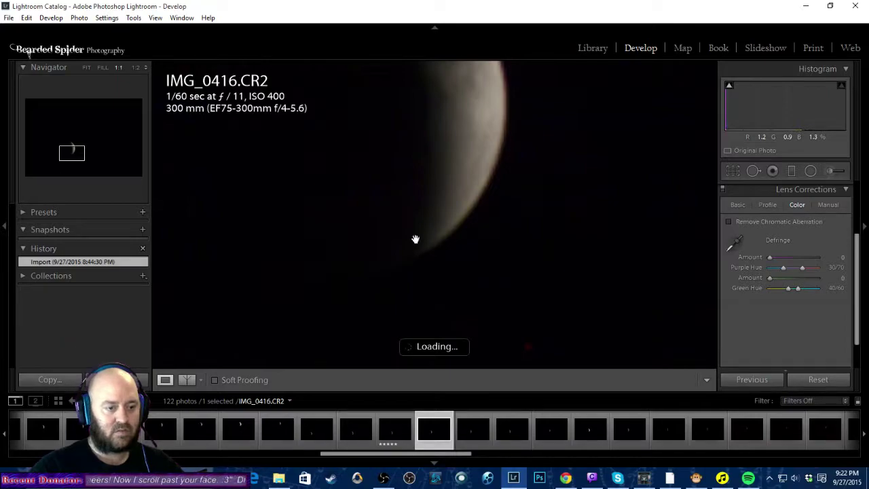
drag(450, 174, 395, 287)
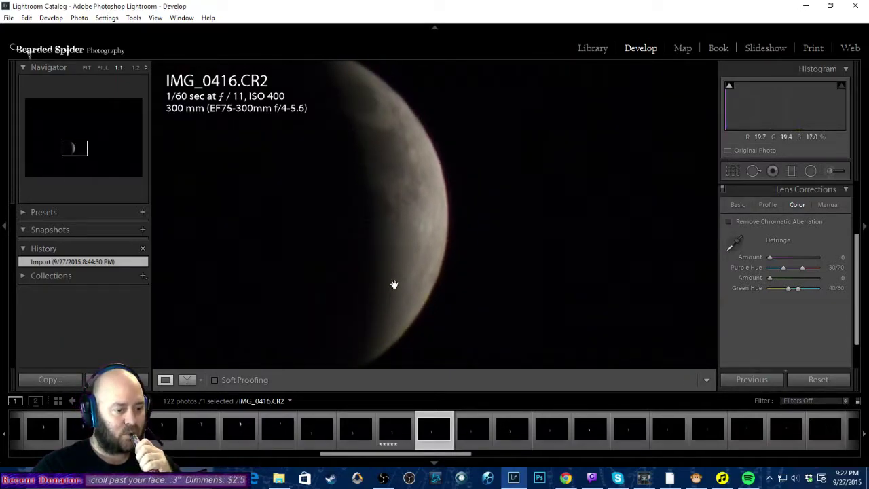
key(Right)
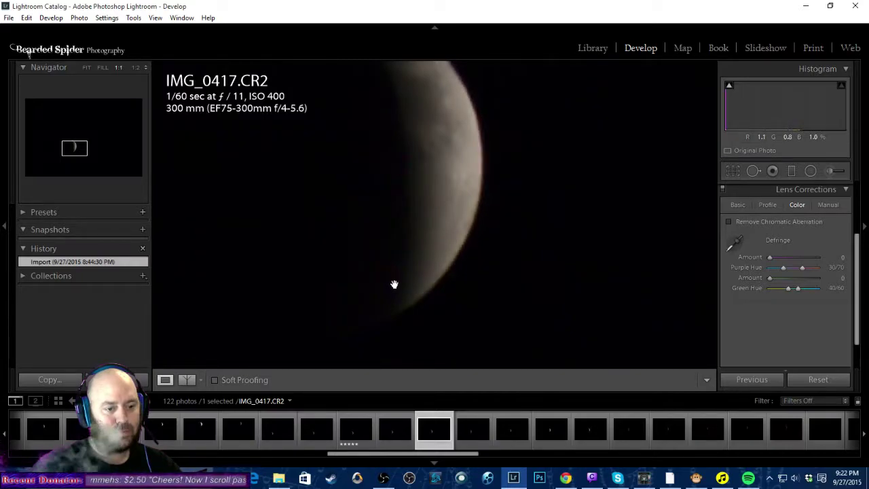
key(Right)
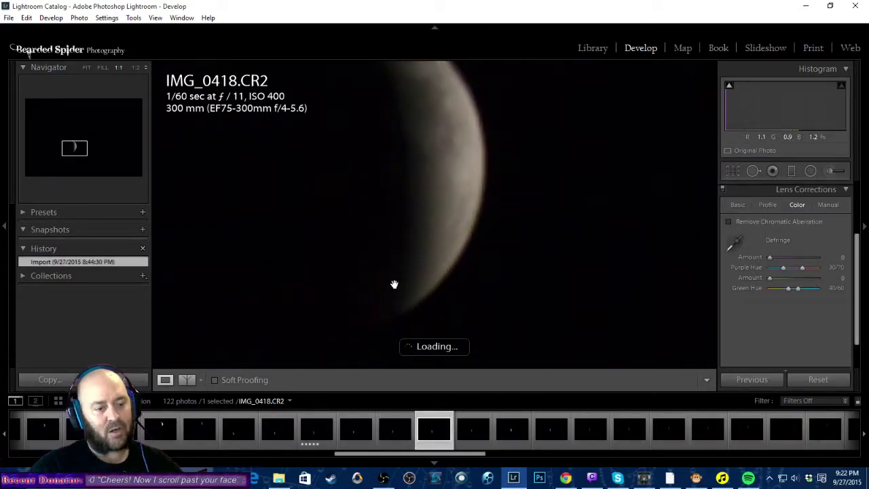
click(395, 284)
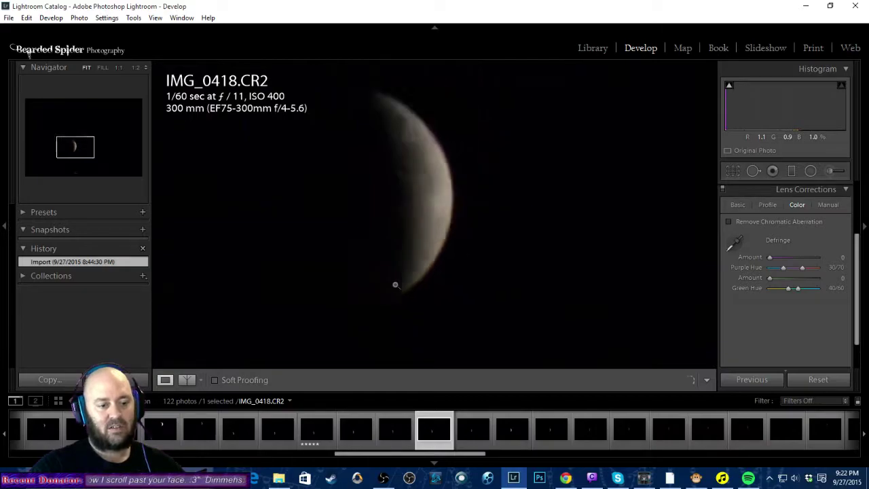
Advance to IMG_0421 and examine the whole lit crescent at 1:1 magnification.
key(Right)
key(Right)
key(Right)
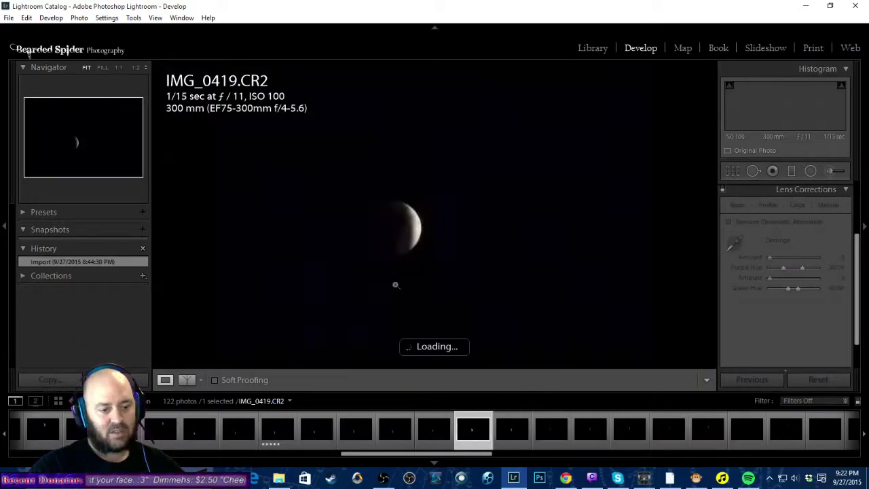
key(Right)
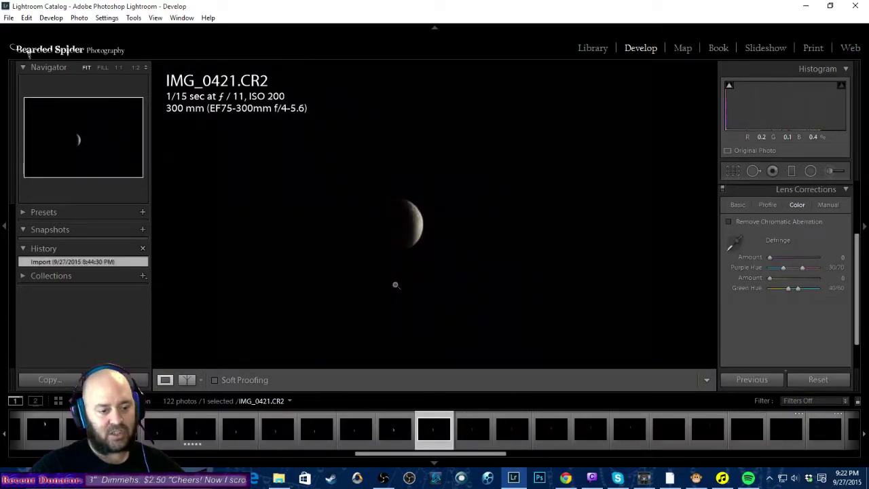
click(395, 285)
drag(513, 93, 400, 295)
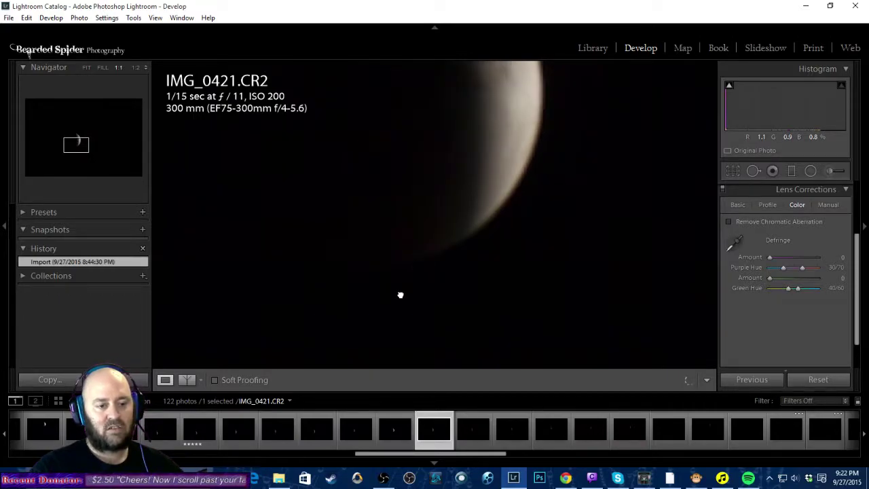
drag(422, 204, 480, 249)
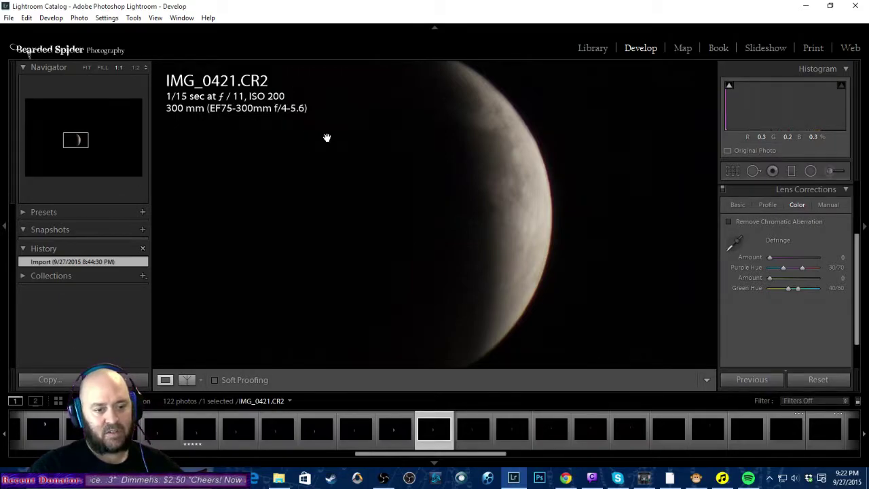
Check IMG_0422 at 1:1 magnification, compare it with IMG_0423 in the fitted view, and continue to IMG_0424.
key(Right)
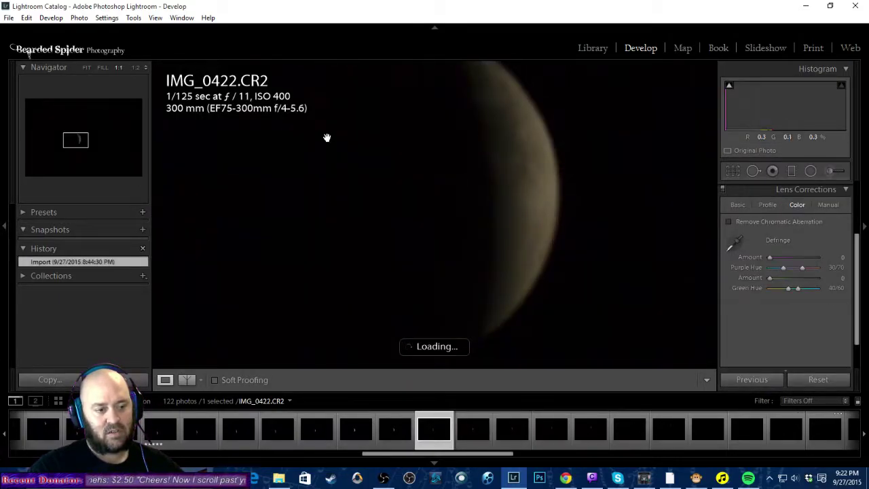
click(464, 188)
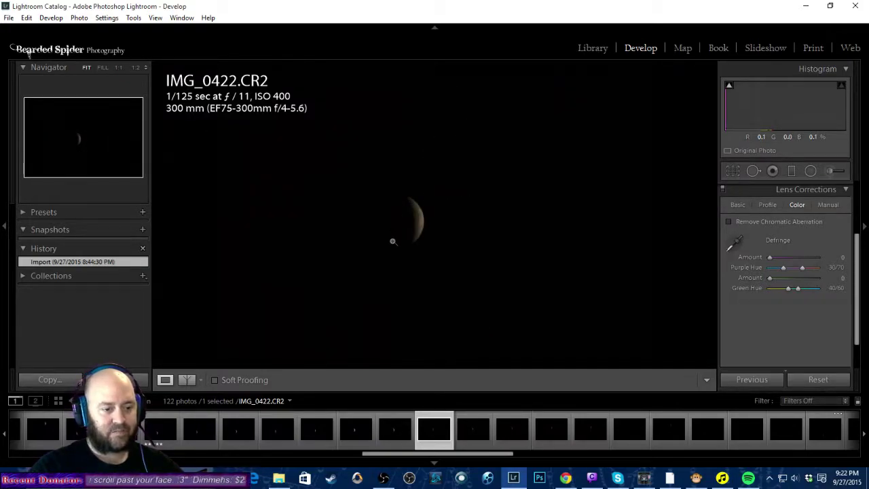
key(Right)
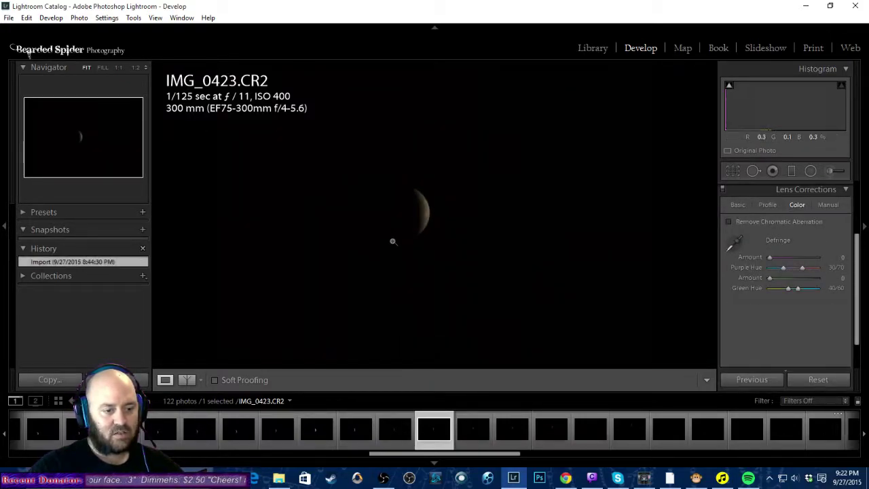
key(Left)
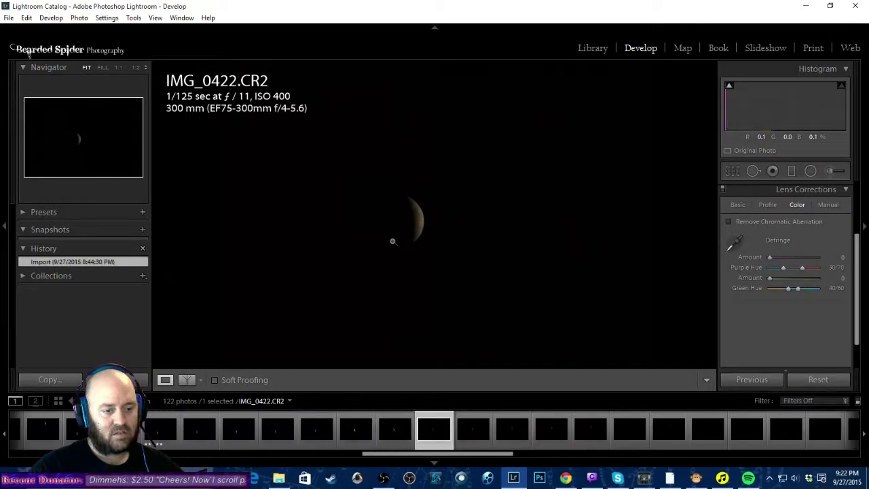
key(Right)
key(Right)
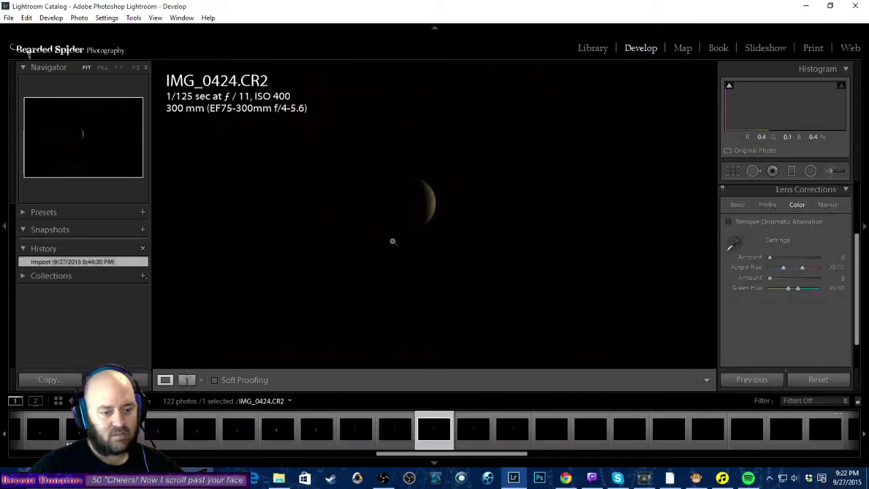
Inspect the moon in IMG_0424 at 1:1 magnification and rate the photo five stars.
click(392, 241)
drag(636, 188, 533, 238)
key(5)
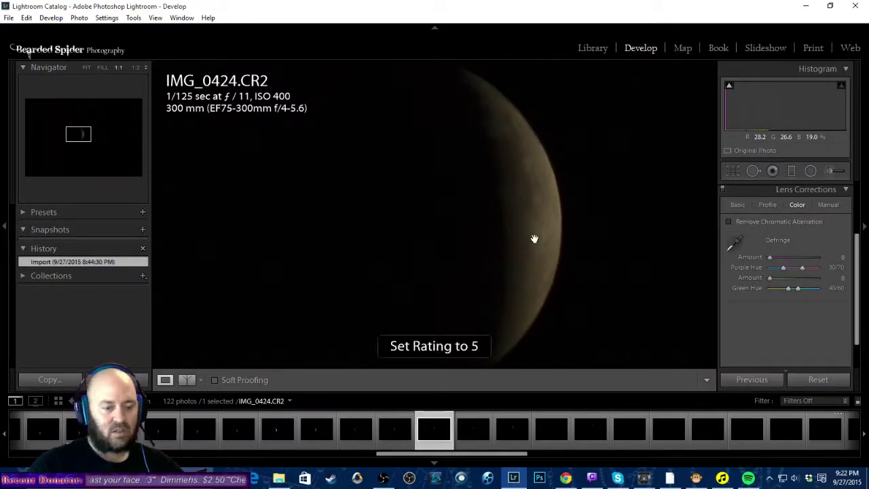
Examine the lit crescent in IMG_0425, IMG_0426 and IMG_0427 at 1:1 magnification, checking IMG_0427 in the fitted view as well.
key(Right)
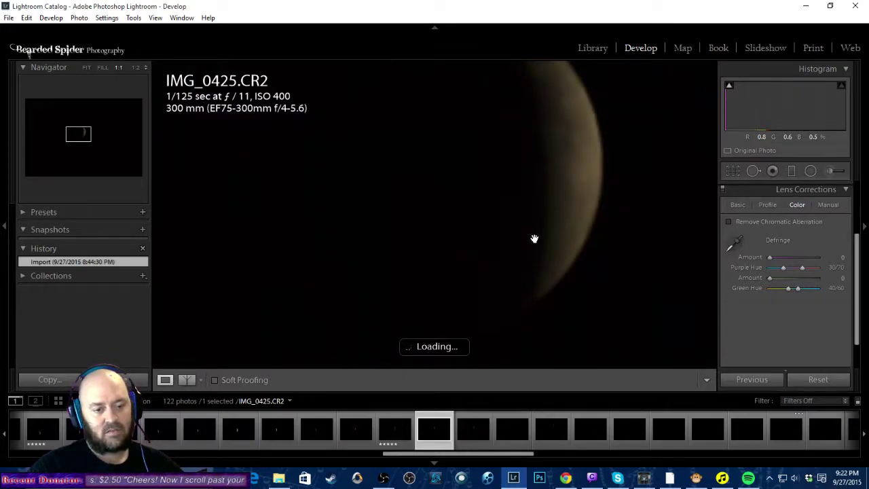
key(Right)
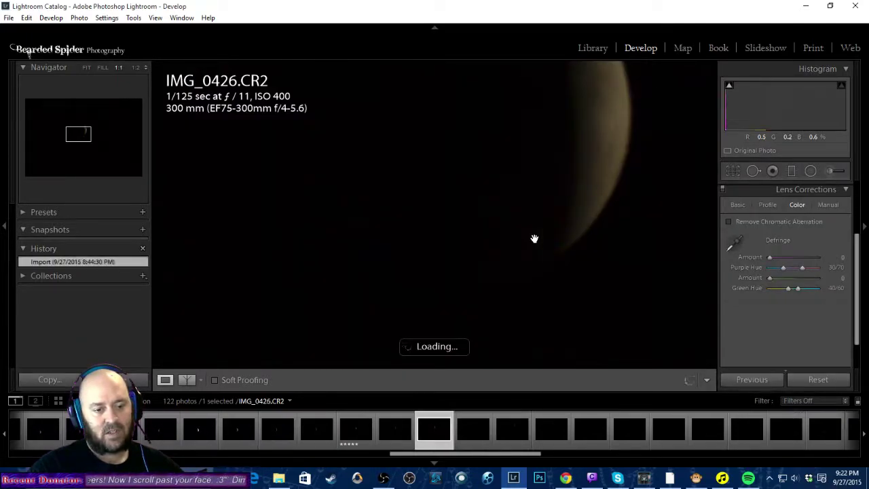
drag(603, 124, 537, 224)
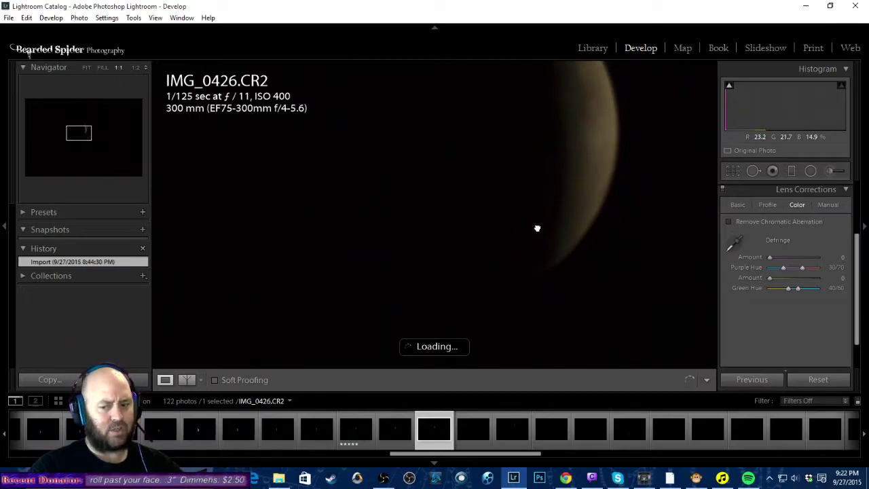
key(Right)
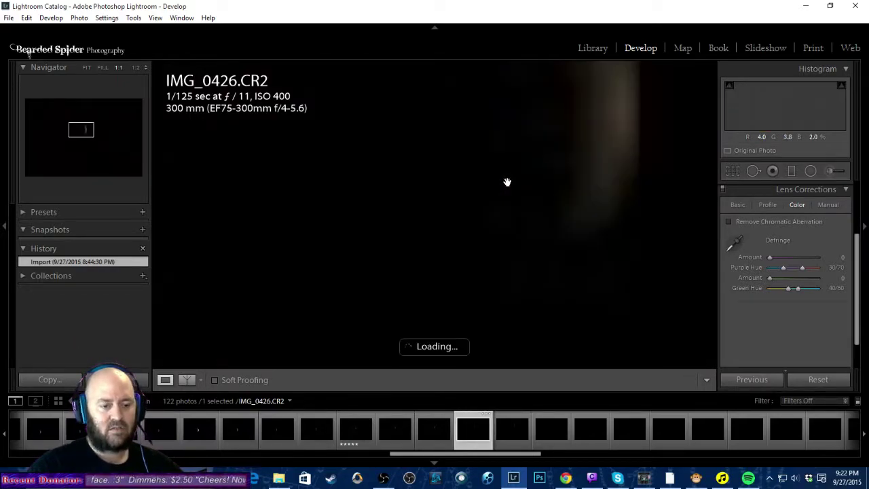
drag(505, 176, 469, 197)
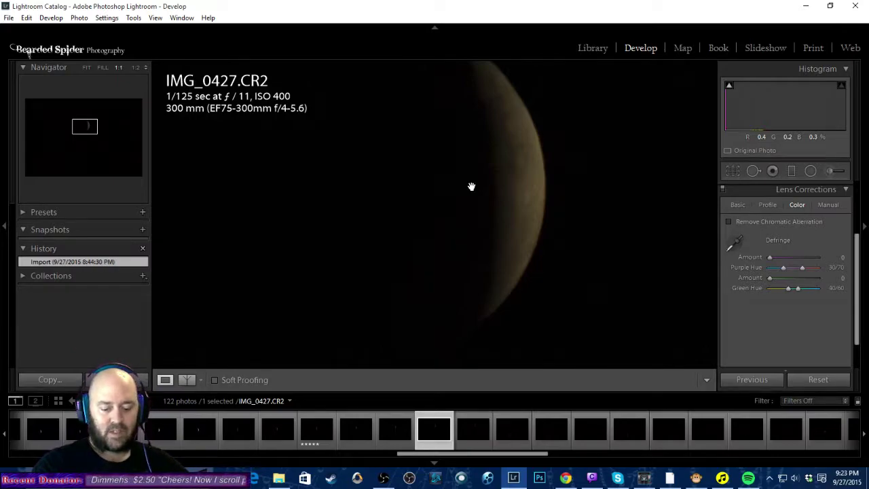
click(470, 186)
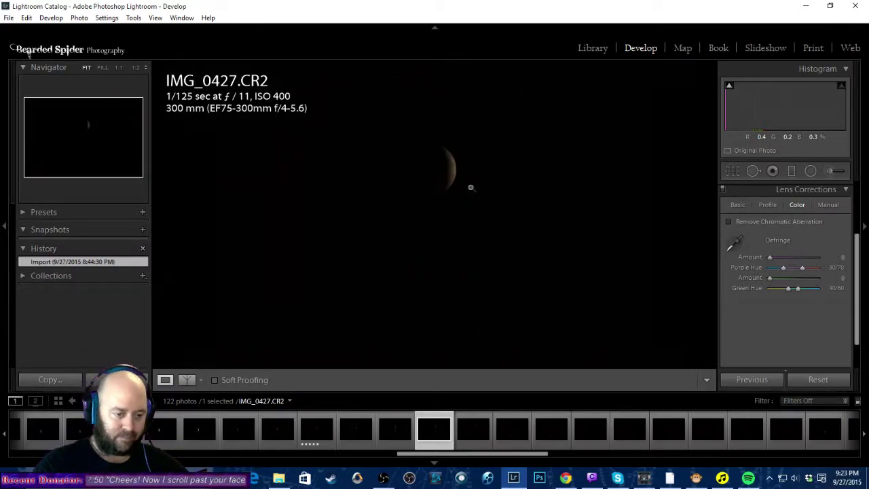
click(461, 171)
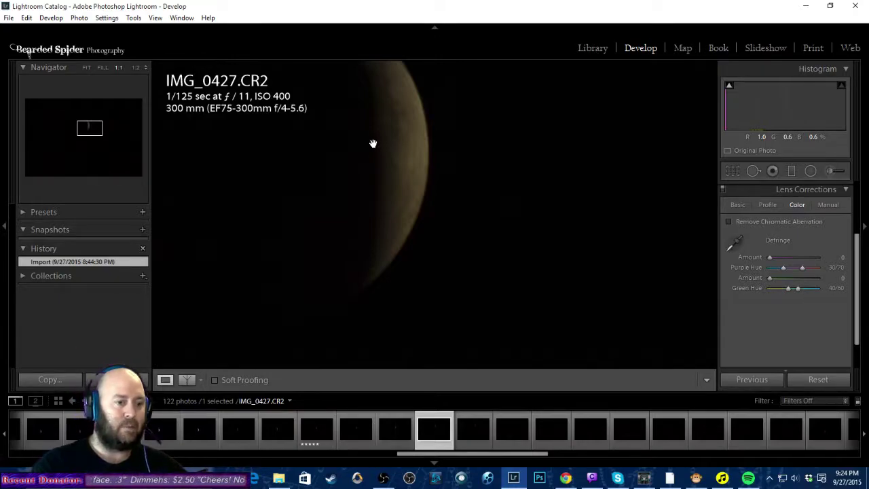
drag(373, 144, 486, 202)
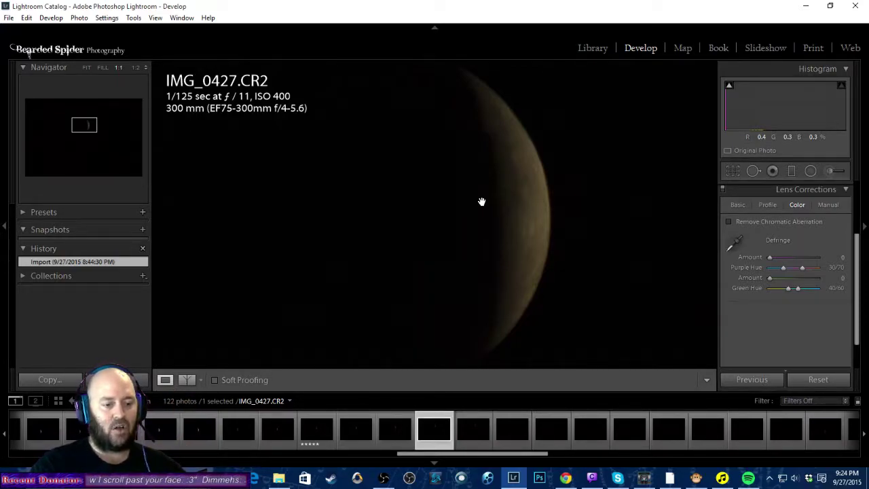
Advance past IMG_0428 to IMG_0429, inspect its crescent at 1:1 magnification and rate it five stars.
key(Right)
key(Right)
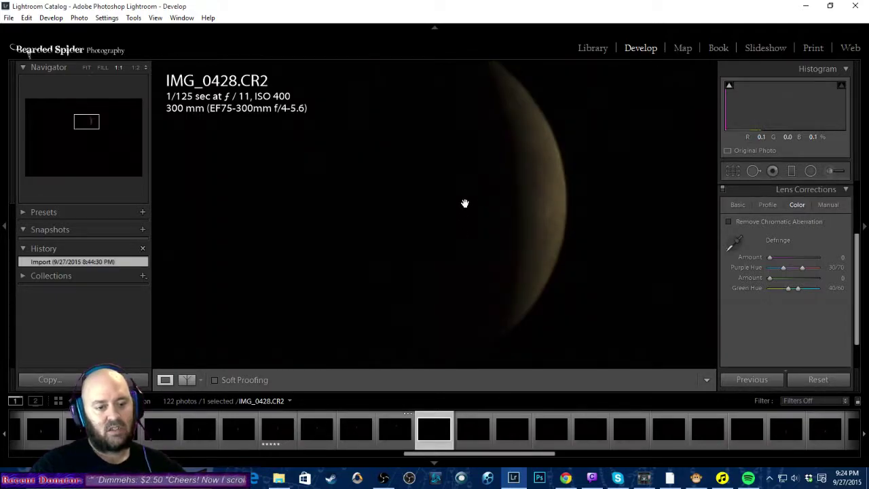
key(Right)
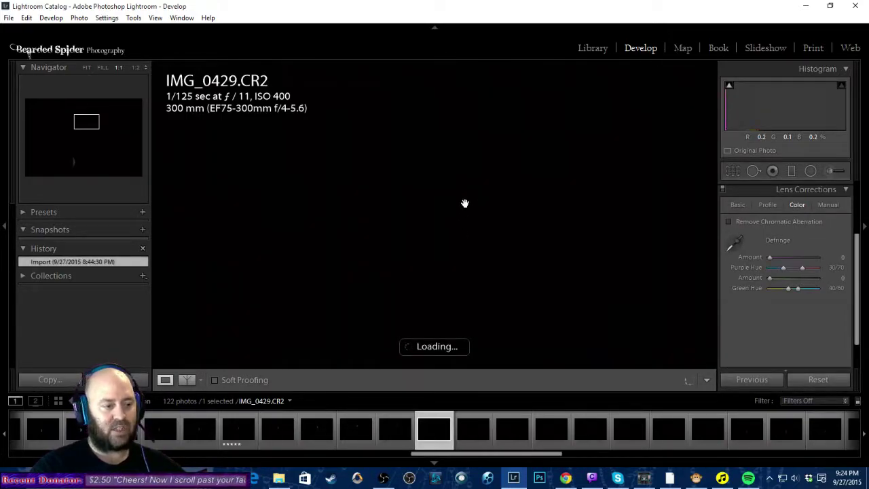
click(72, 160)
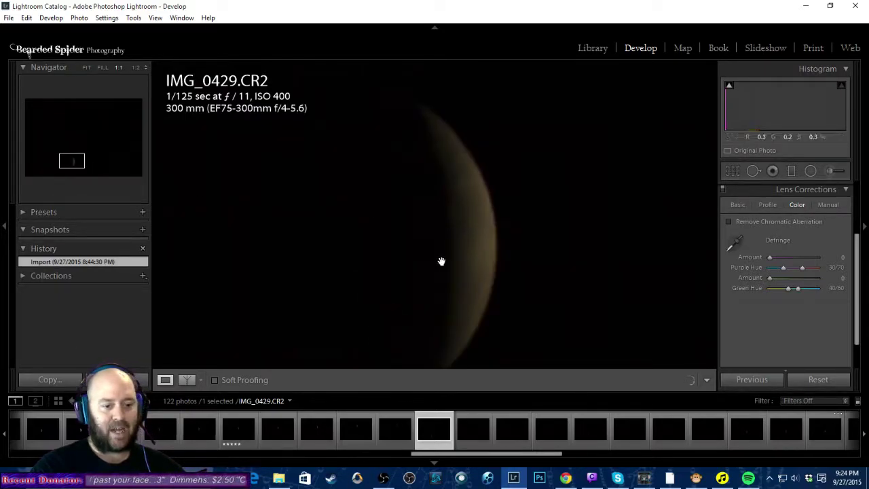
drag(454, 254, 498, 223)
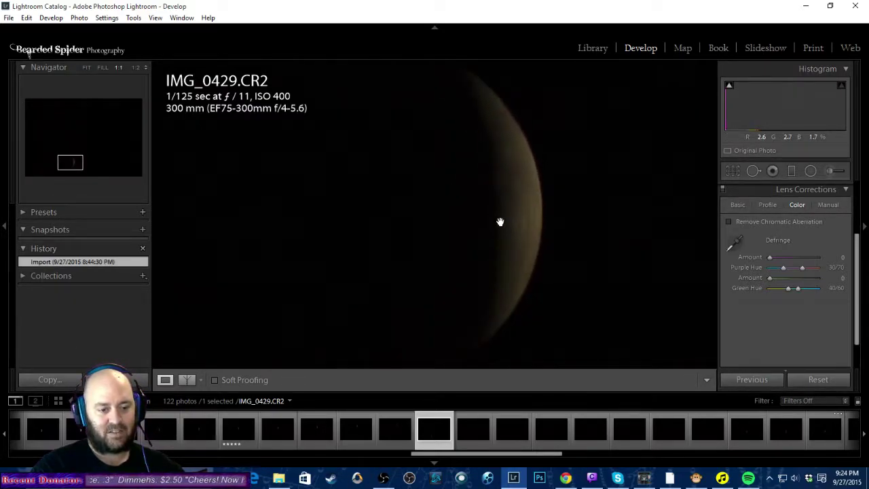
key(5)
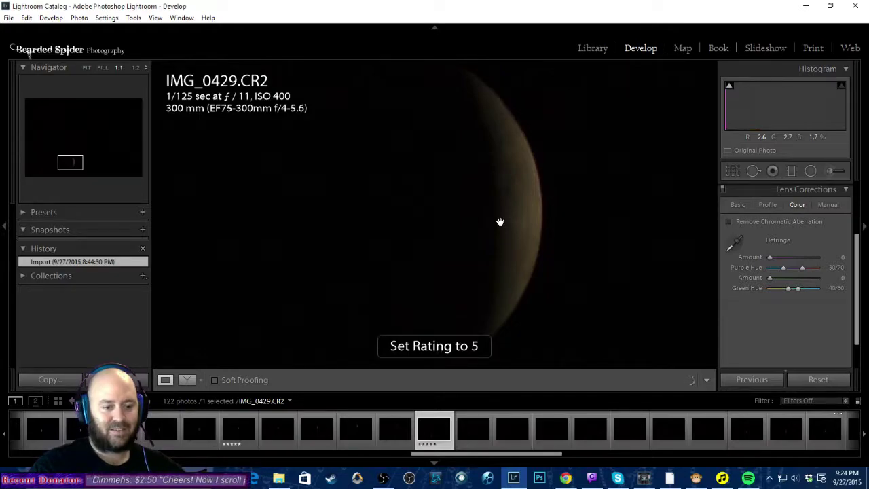
Move past IMG_0430 to IMG_0431, check its whole crescent at 1:1 magnification and rate it five stars.
click(479, 432)
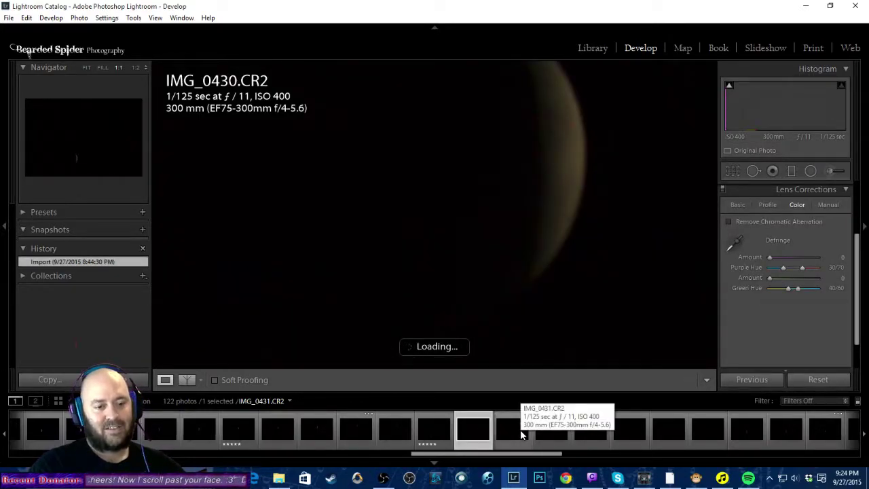
click(522, 435)
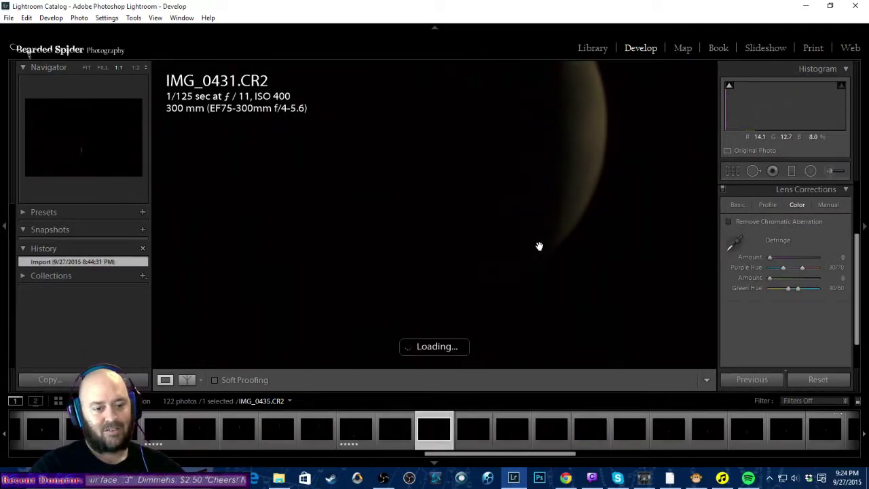
drag(568, 182, 509, 238)
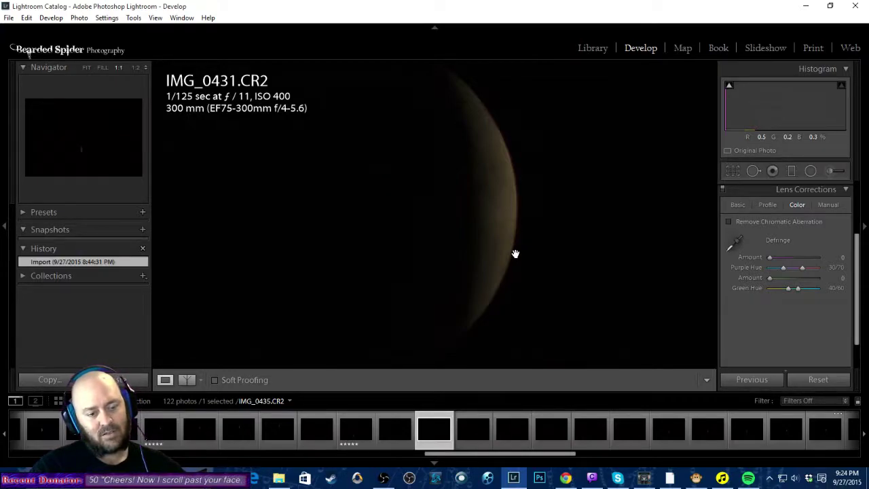
click(515, 254)
click(471, 267)
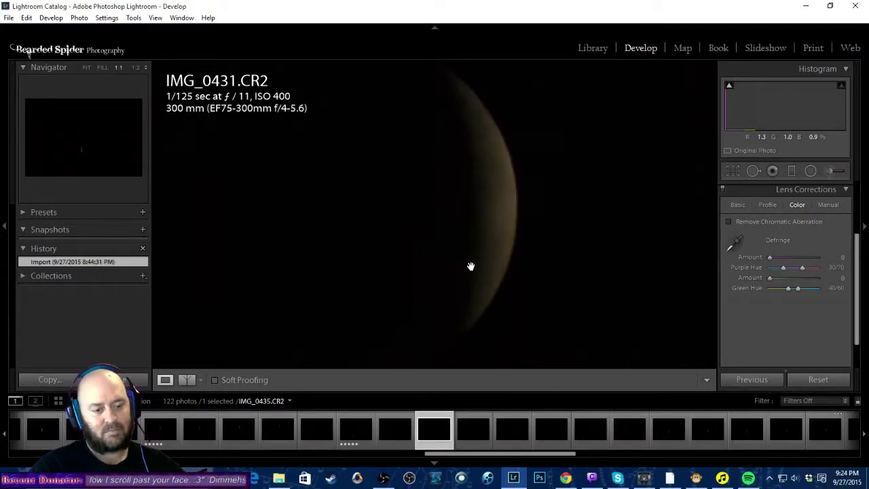
key(5)
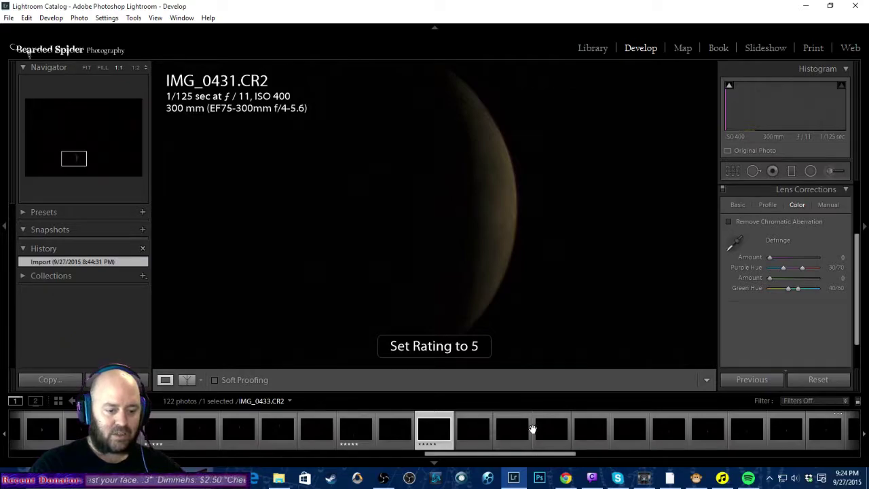
Examine the full crescent in IMG_0433 and IMG_0434 at 1:1 magnification.
click(501, 427)
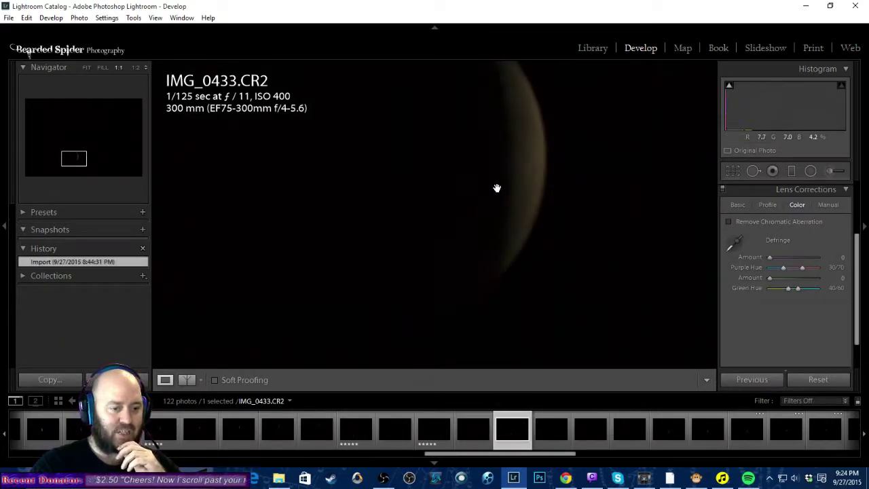
drag(497, 188, 475, 209)
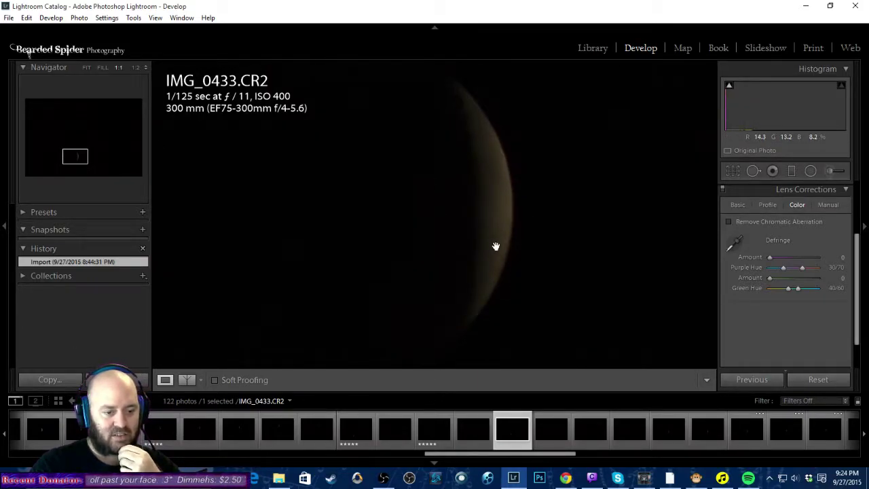
key(Right)
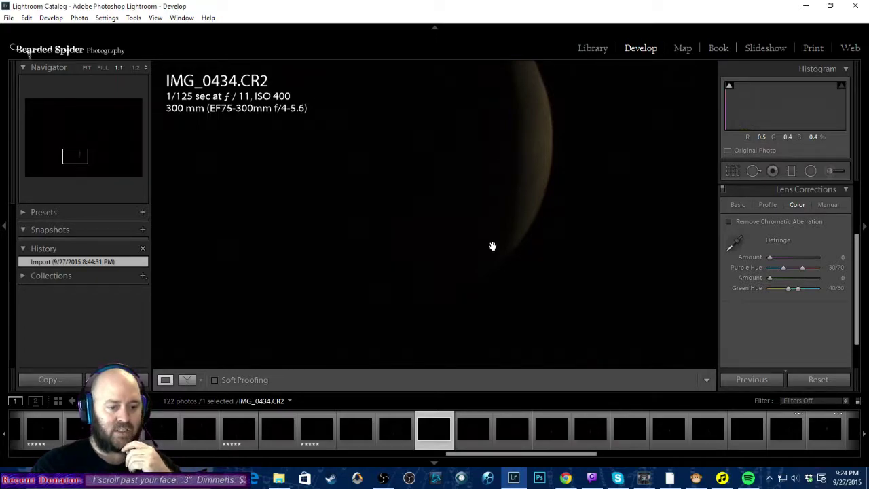
drag(486, 129, 451, 195)
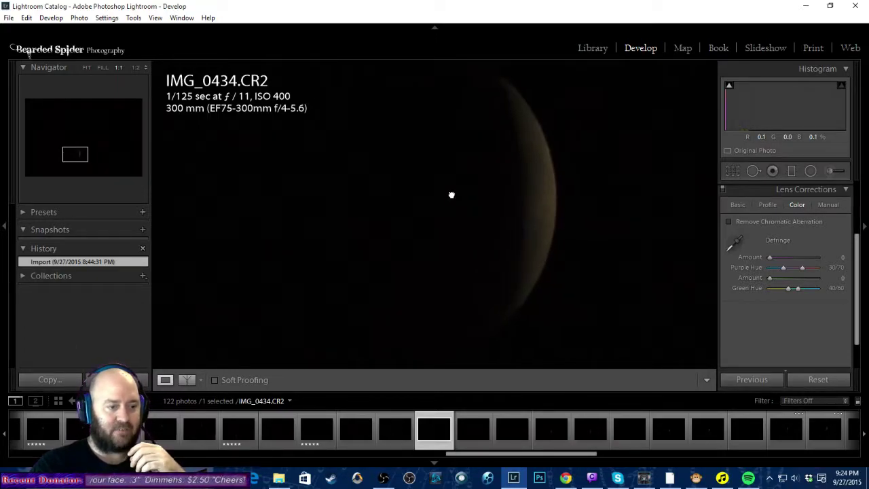
right_click(441, 434)
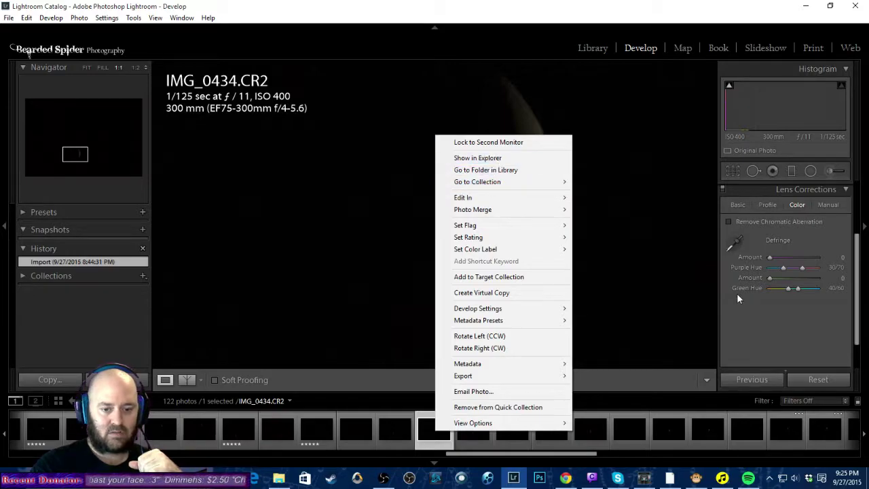
click(759, 309)
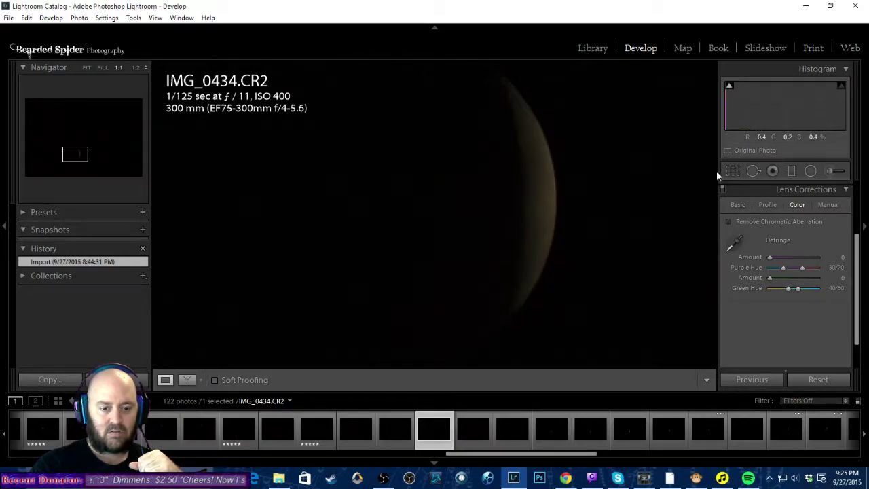
click(808, 188)
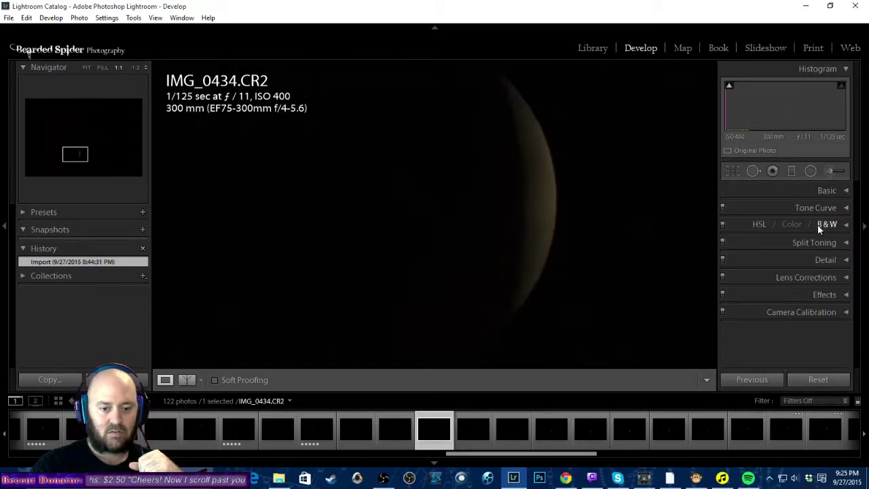
click(818, 260)
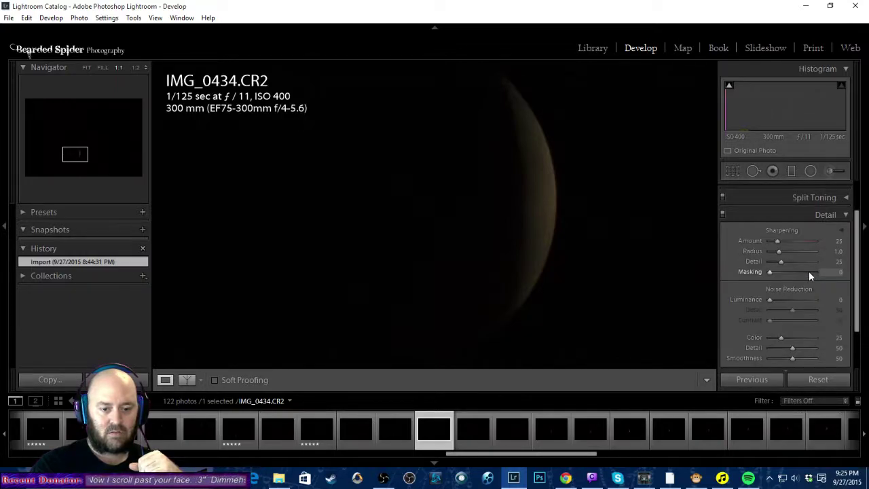
click(819, 215)
Switch to the Library module and review the metadata of IMG_0434, including its capture time and exposure details.
click(592, 49)
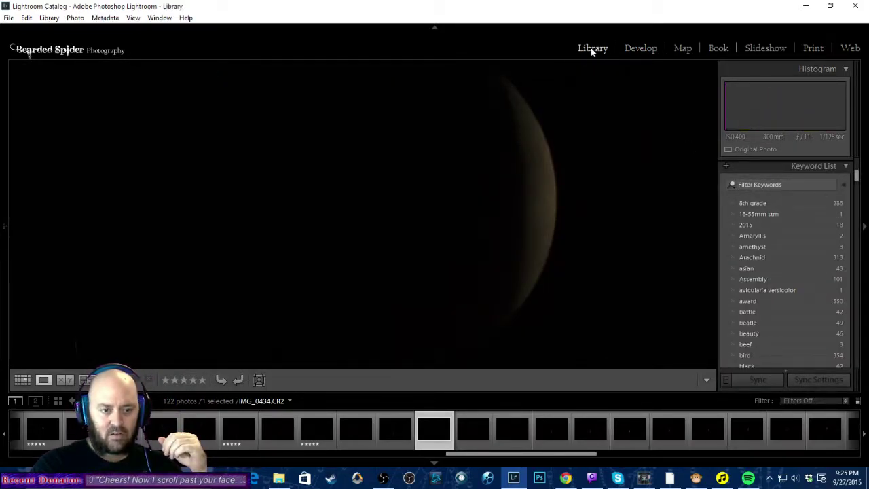
click(813, 166)
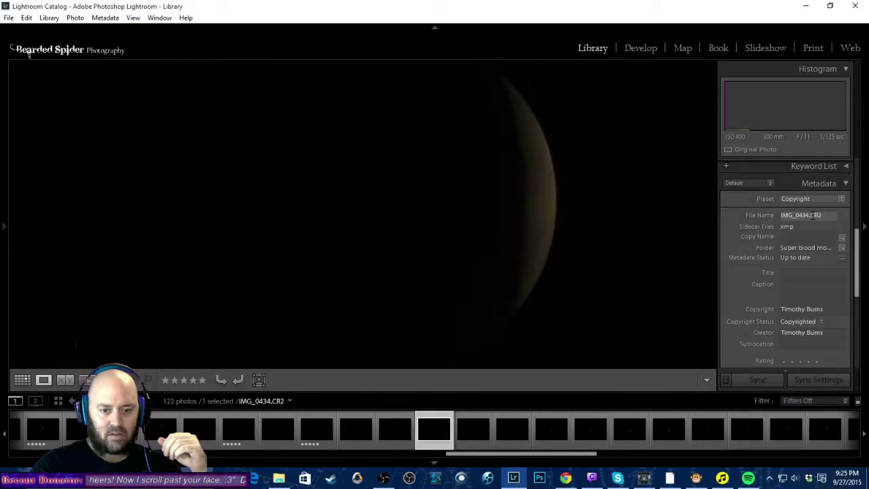
scroll(773, 296, down, 5)
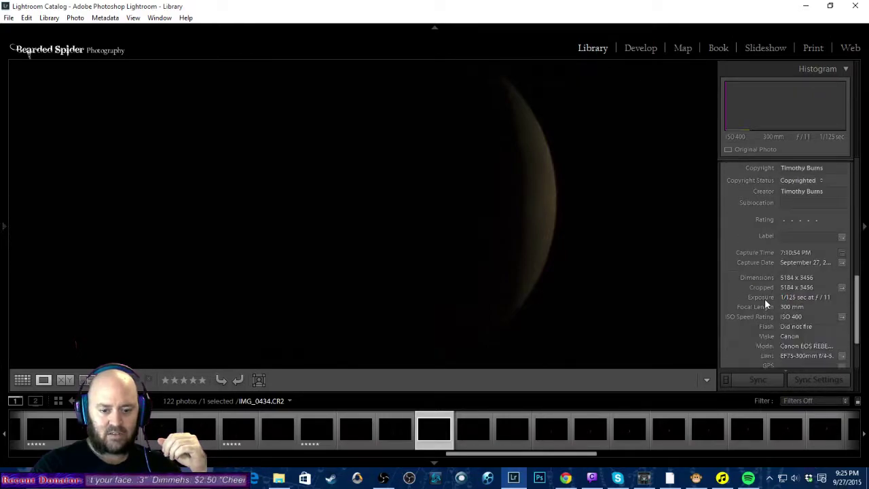
scroll(758, 297, down, 2)
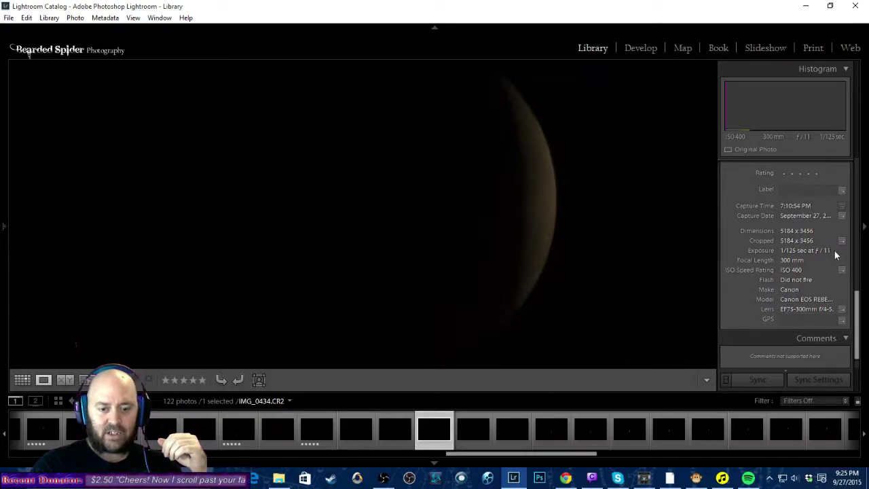
scroll(760, 282, down, 1)
scroll(761, 277, up, 6)
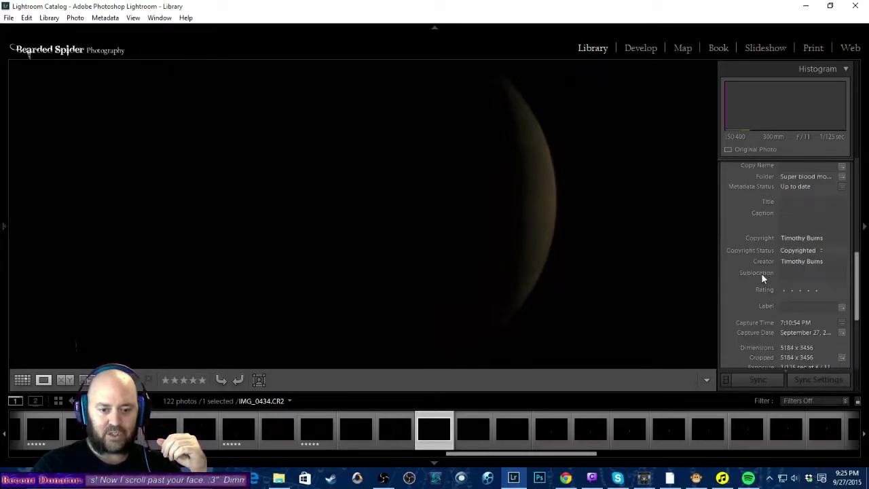
scroll(761, 277, up, 5)
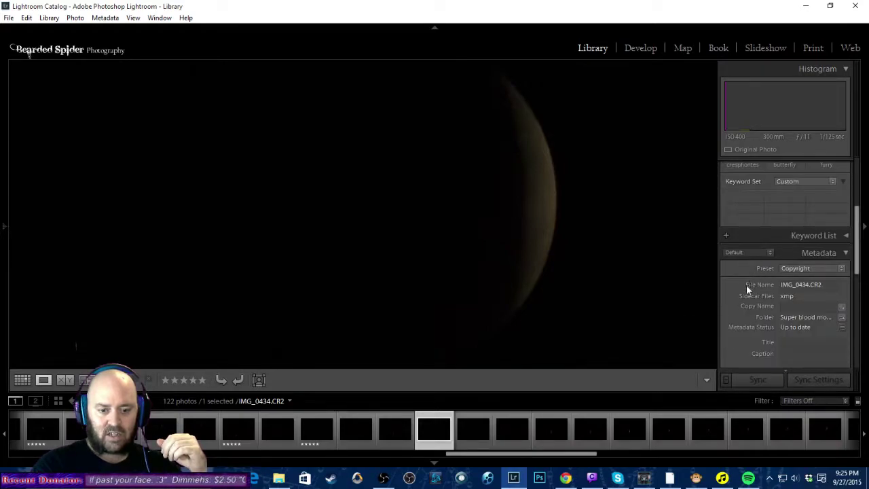
Continue to IMG_0435 in the Library's magnified view.
click(280, 479)
click(280, 479)
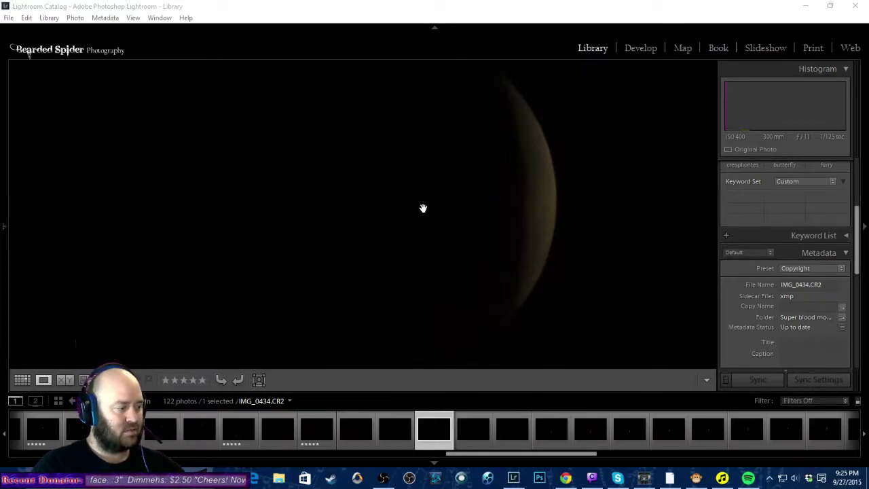
click(469, 428)
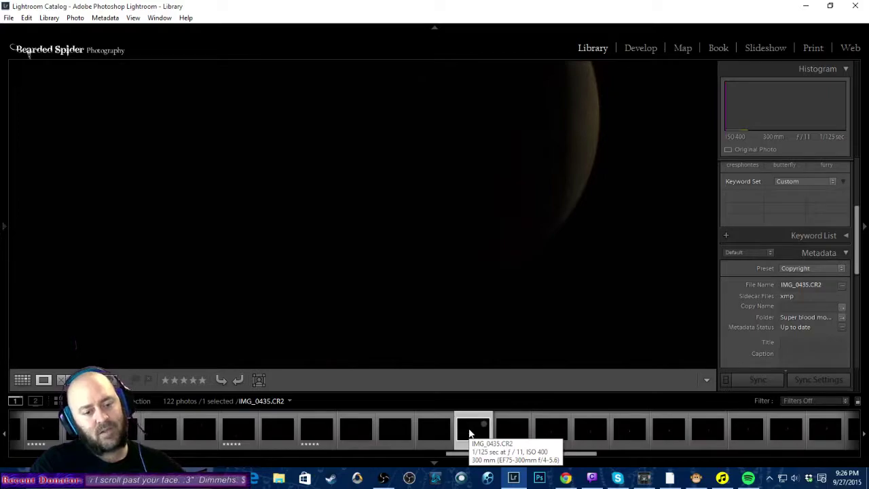
Review IMG_0436 through IMG_0441 in the magnified view and rate IMG_0436 and IMG_0441 five stars.
key(Right)
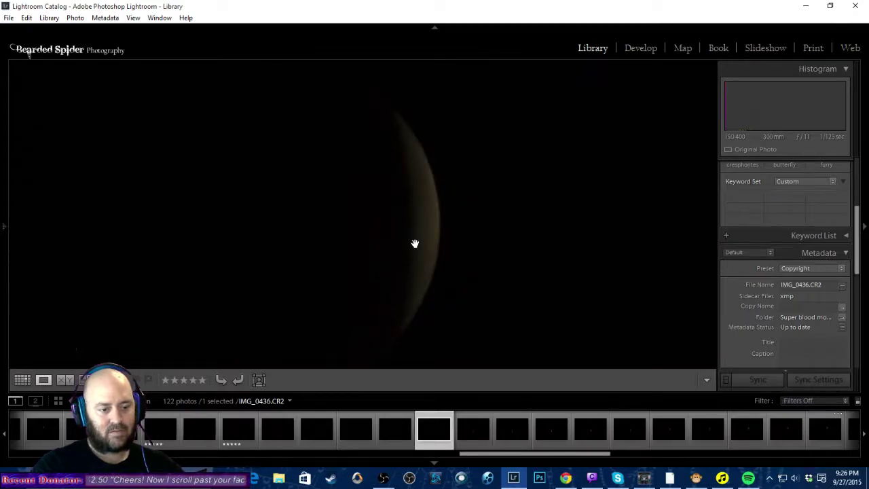
key(5)
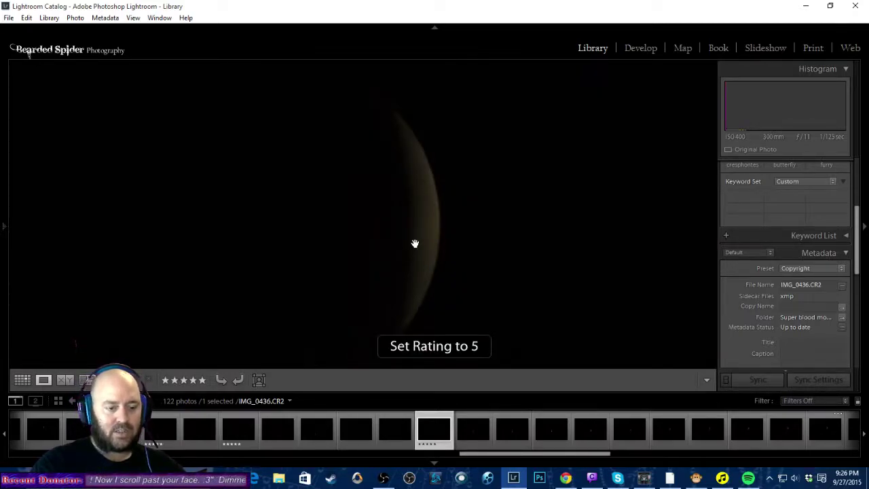
key(Right)
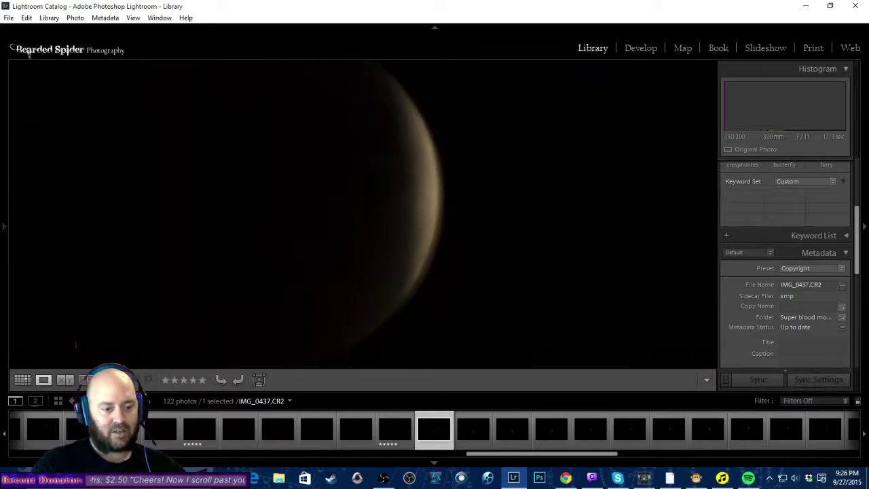
key(Right)
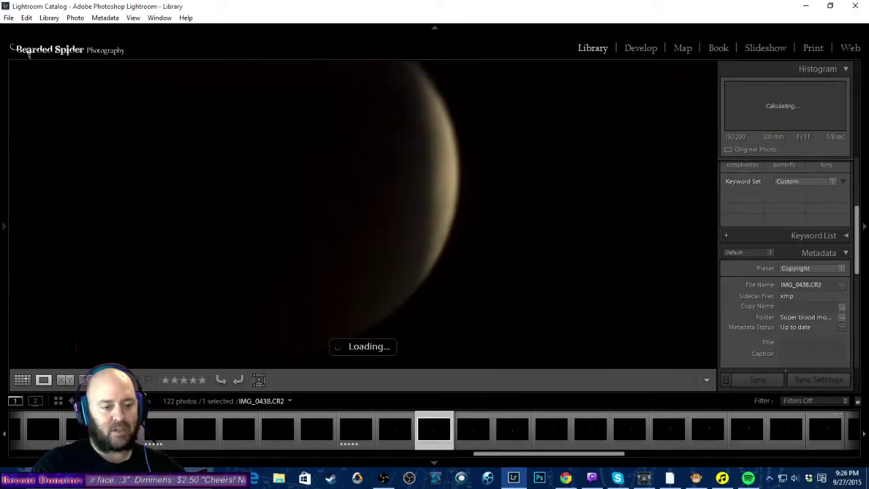
key(Right)
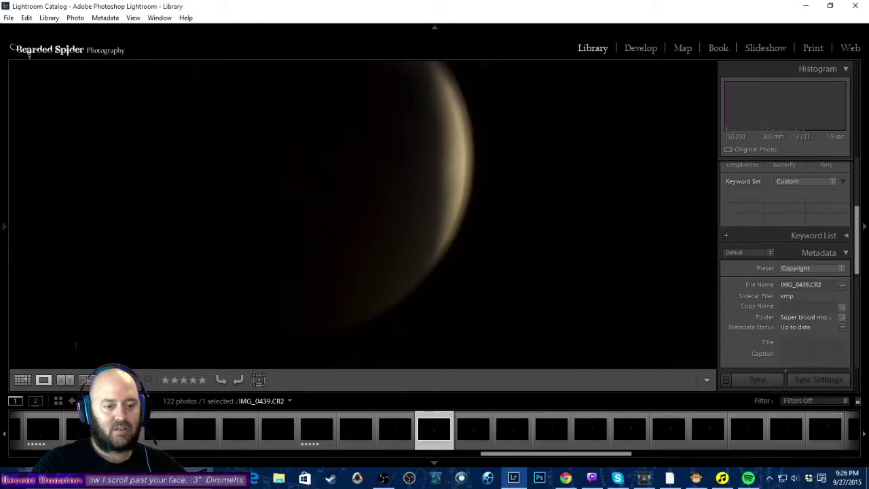
key(Right)
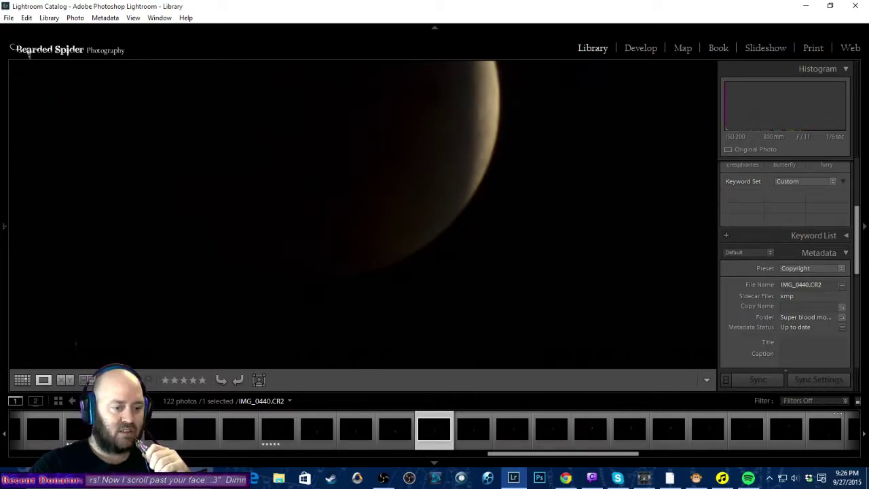
key(Right)
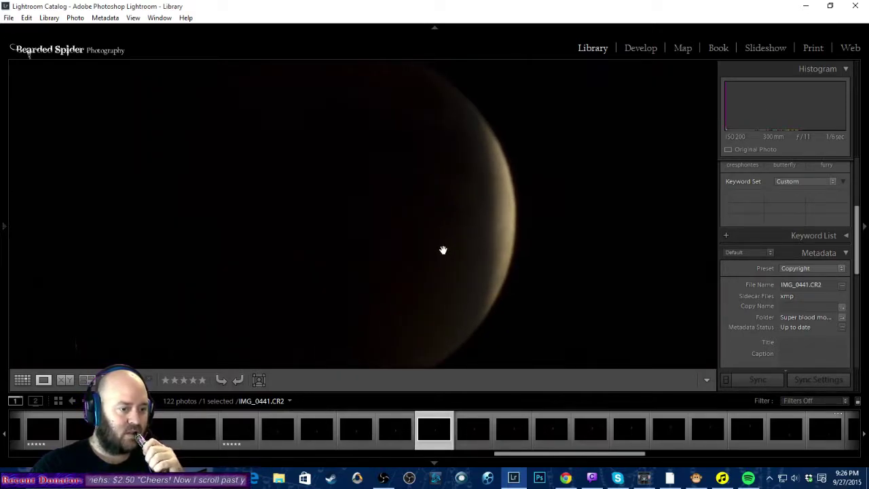
key(5)
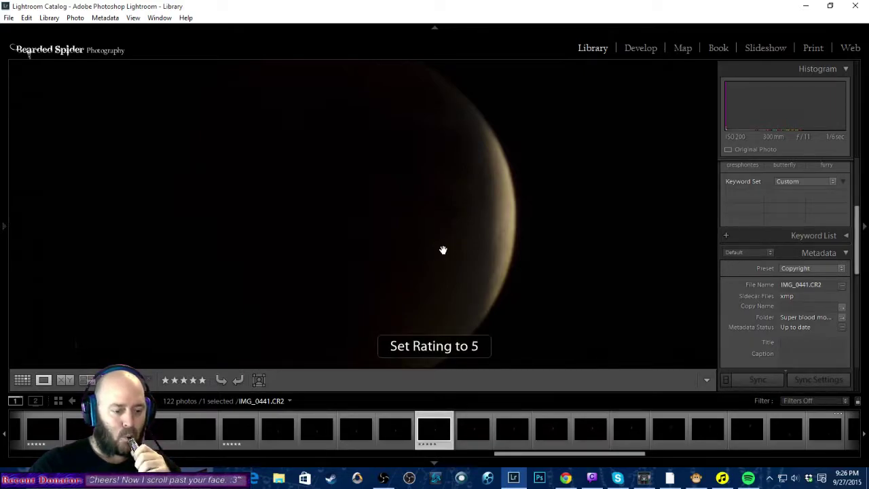
Review IMG_0442 to IMG_0444 and show IMG_0444 as a whole frame with its file name, capture time and dimensions overlaid.
key(Right)
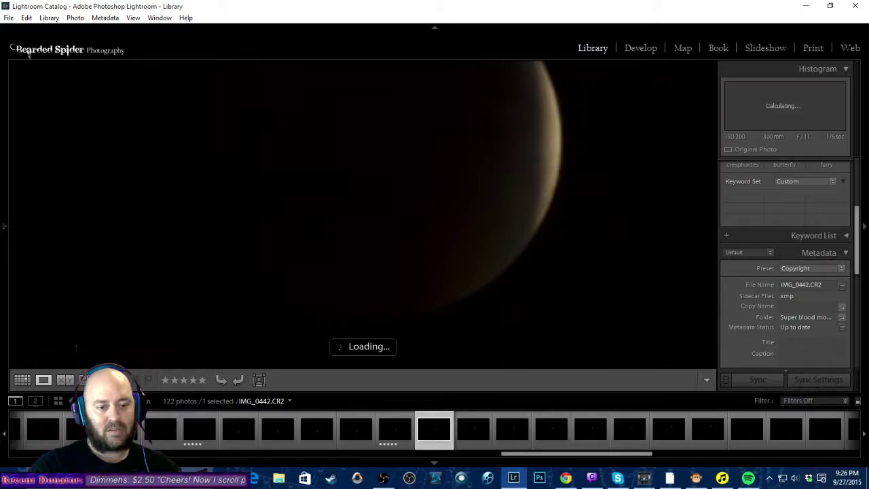
key(Right)
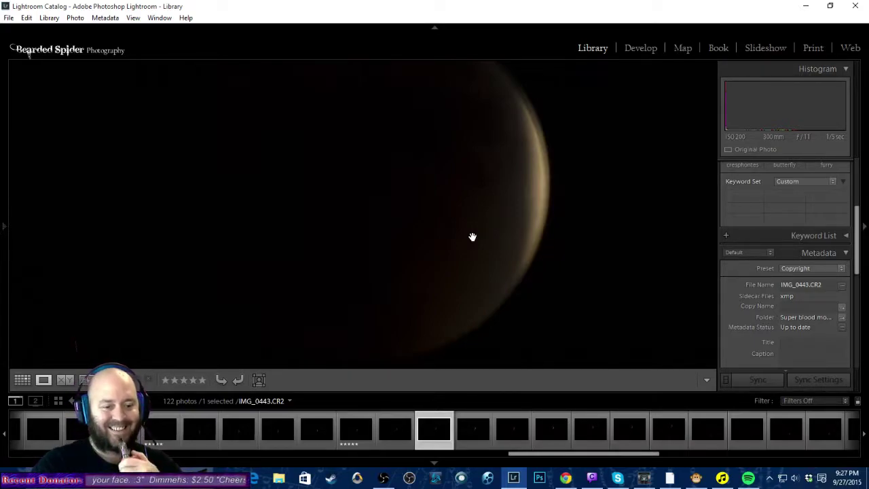
key(Right)
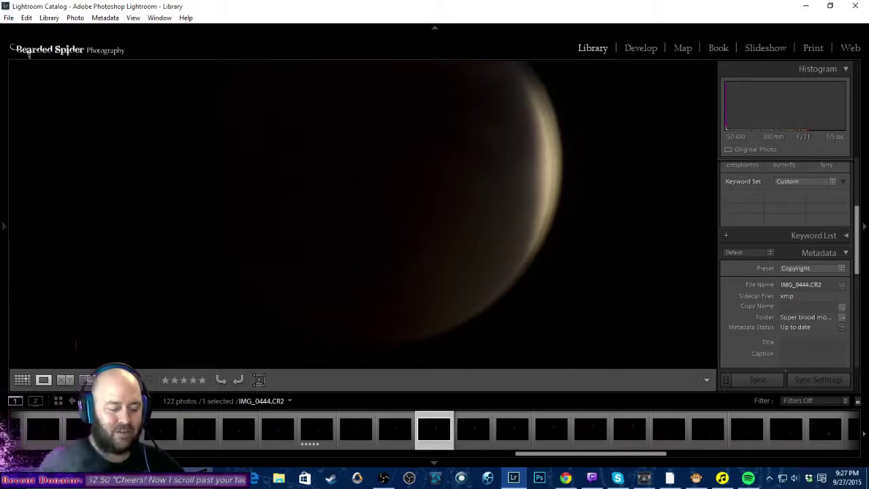
click(437, 228)
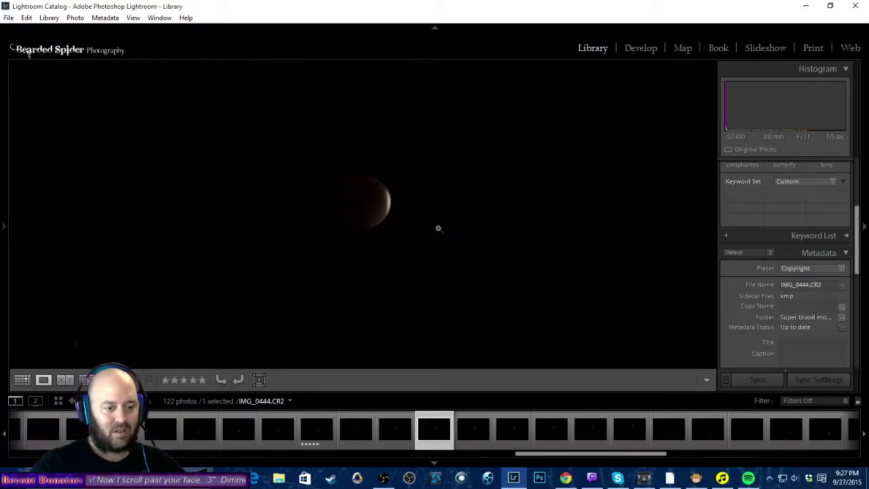
key(i)
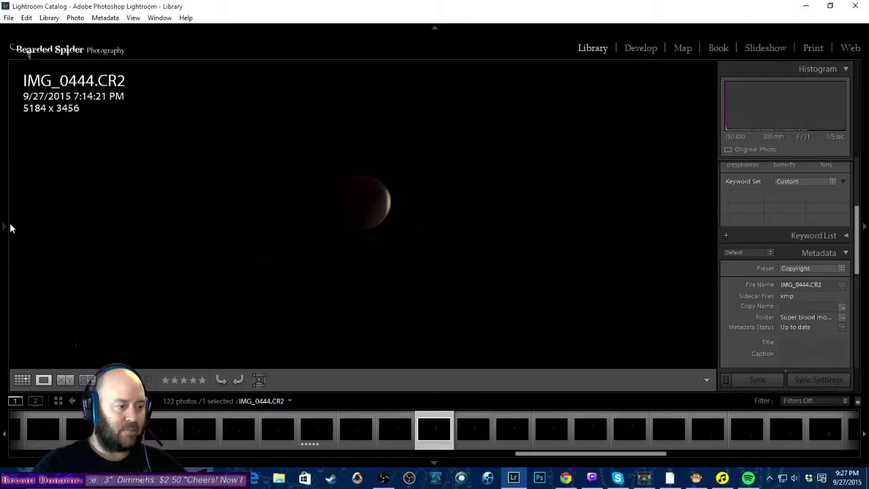
mouse_move(5, 226)
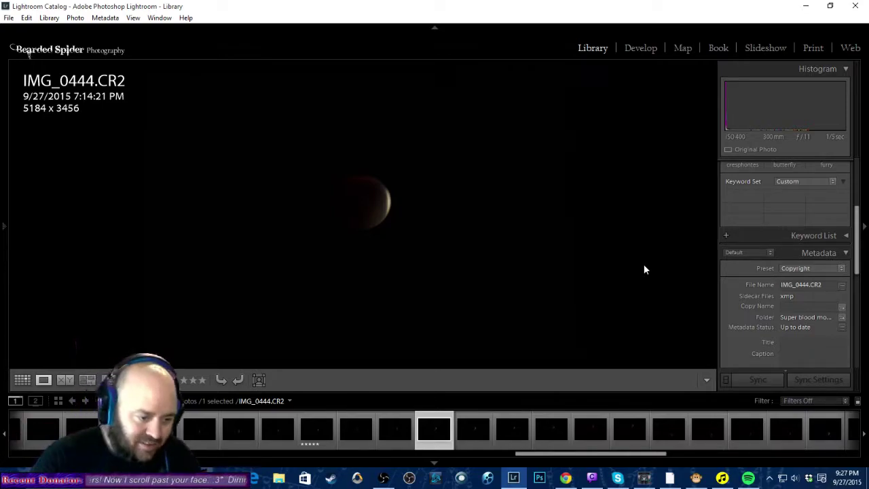
Advance to IMG_0445 and inspect the moon's lit edge at 1:1 magnification, returning to the whole frame.
key(Right)
key(Right)
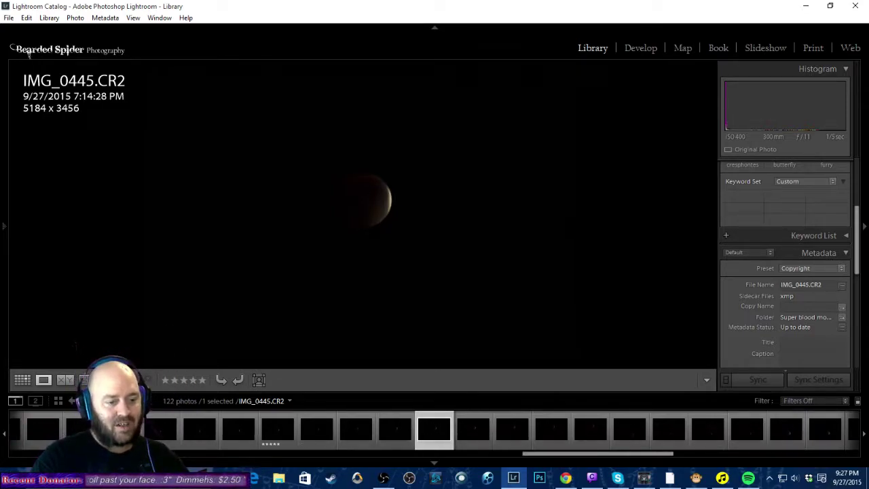
key(z)
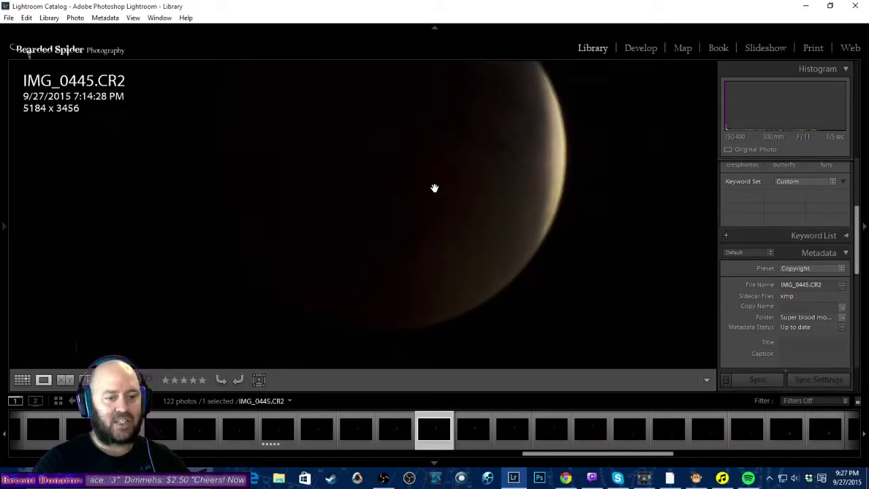
click(430, 244)
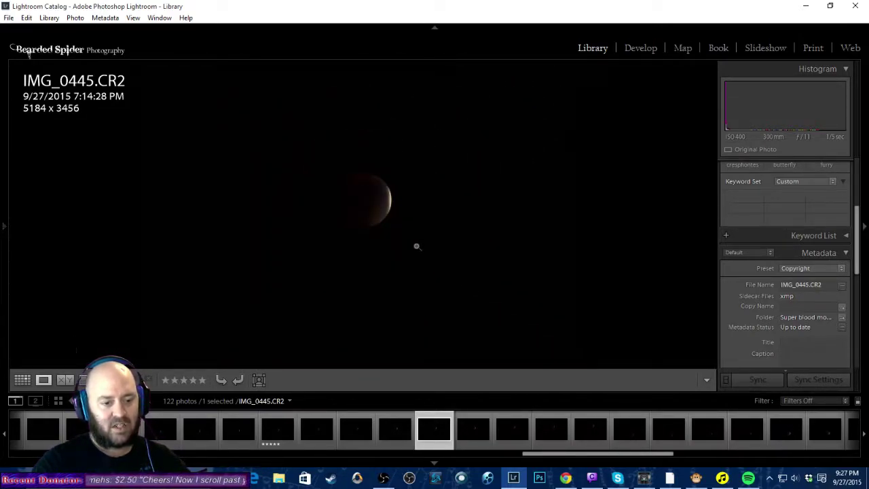
click(377, 199)
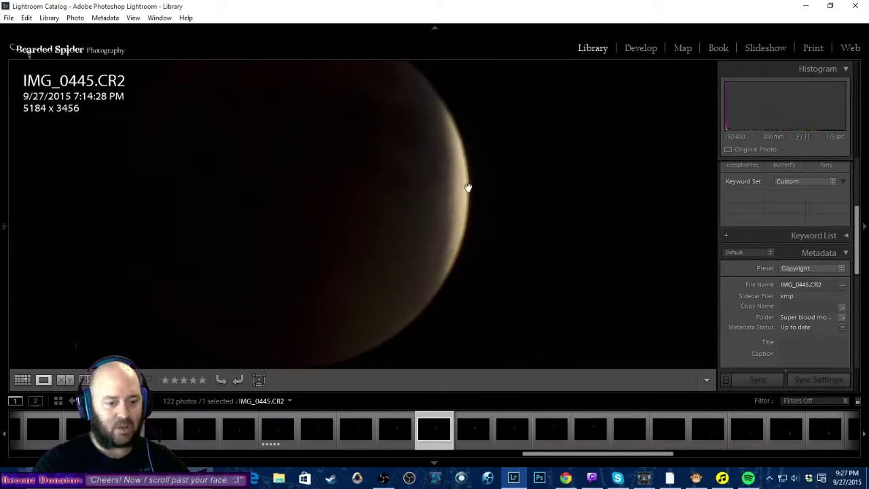
click(382, 229)
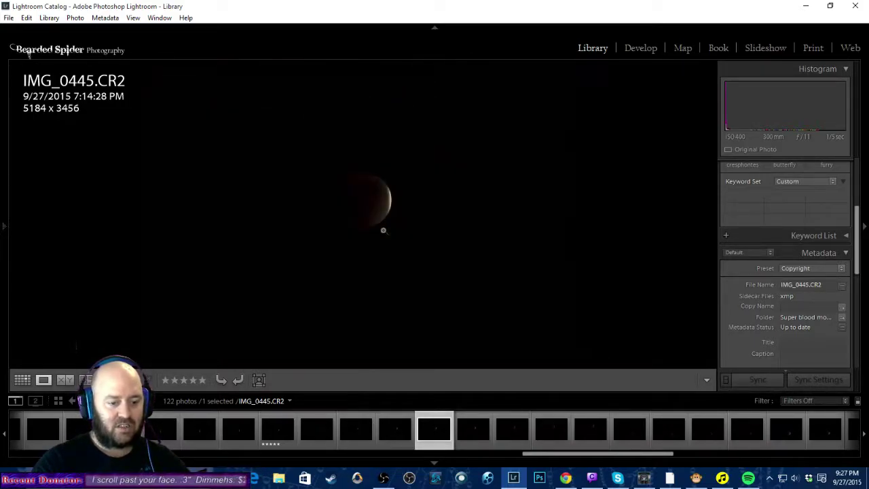
Move past IMG_0446 to IMG_0447, overlay its exposure details, inspect the moon at 1:1 magnification and rate it five stars.
key(Right)
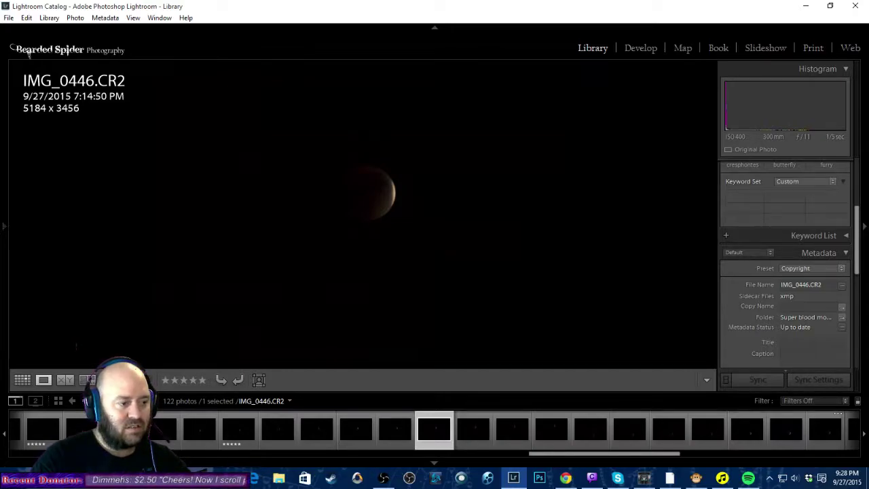
key(Right)
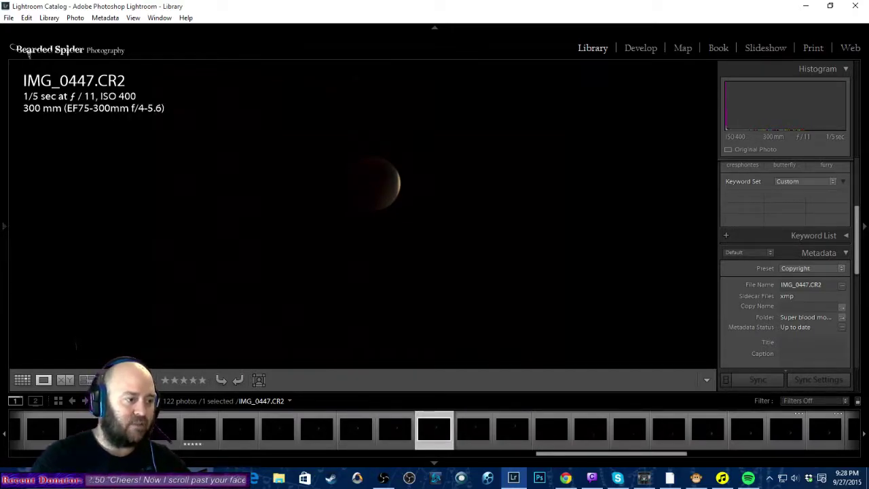
click(381, 201)
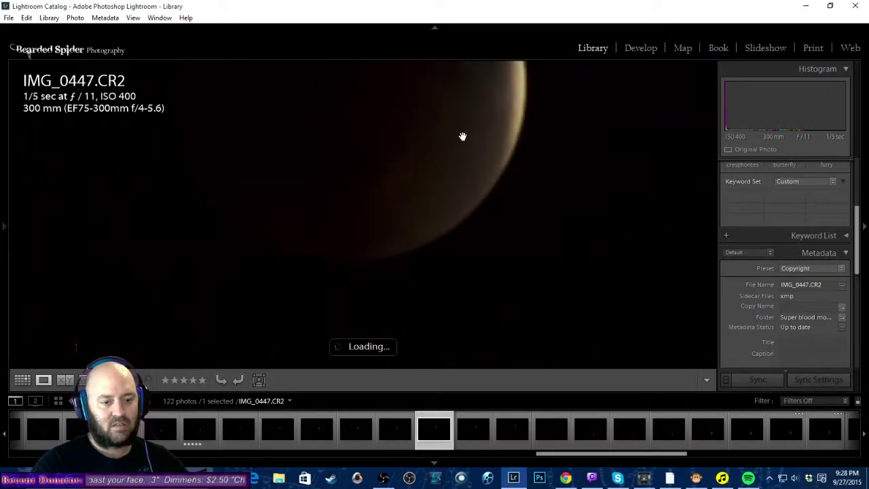
drag(425, 120, 467, 242)
key(5)
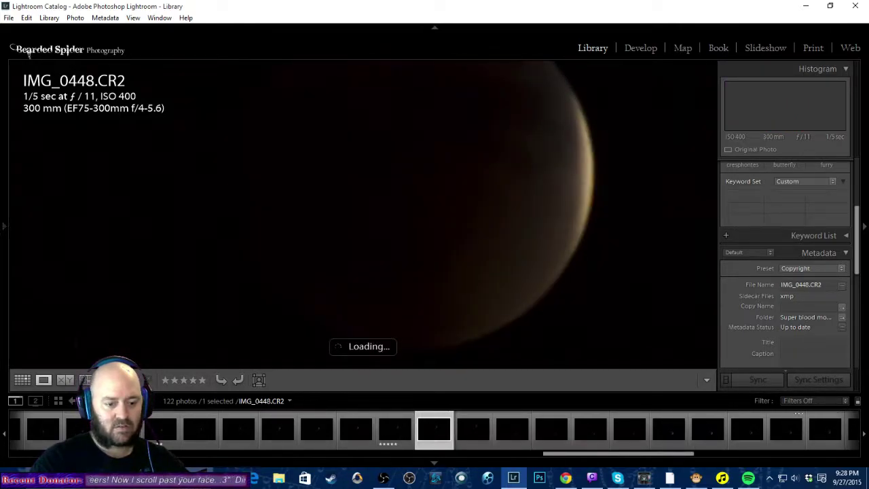
Examine the darkening moon up close from IMG_0449 through IMG_0453 and rate IMG_0453 five stars in the whole-frame view.
key(Right)
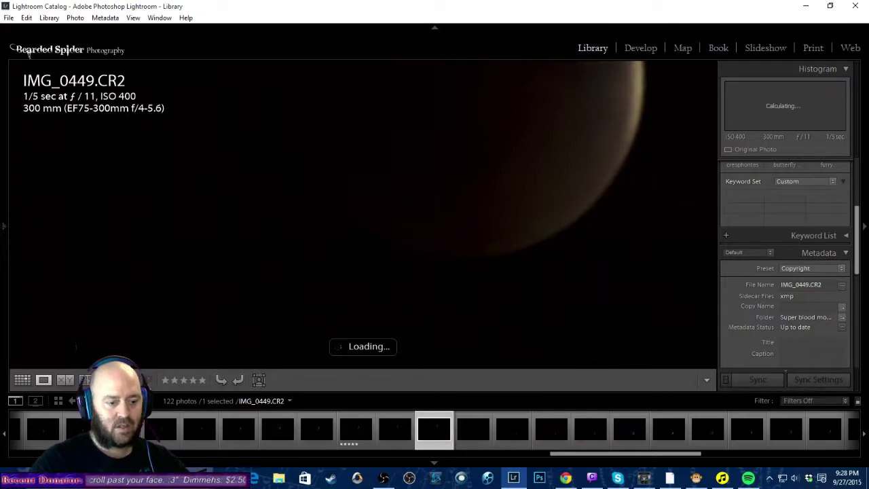
key(Right)
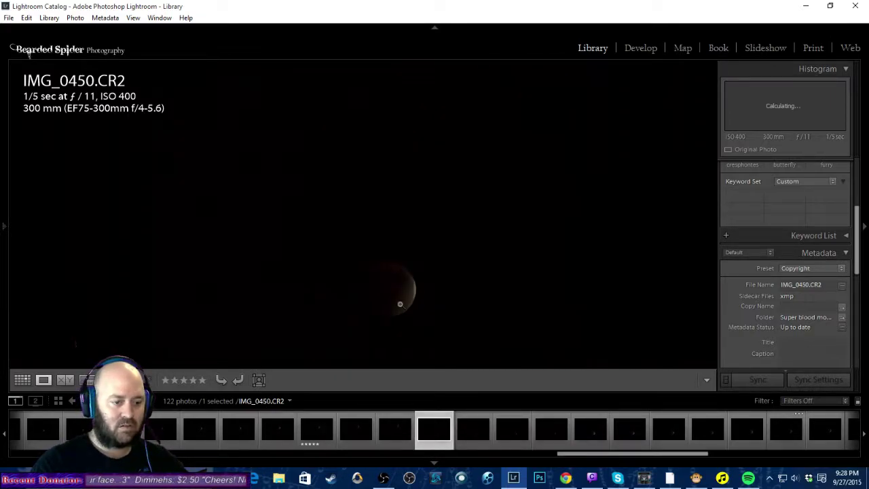
click(400, 304)
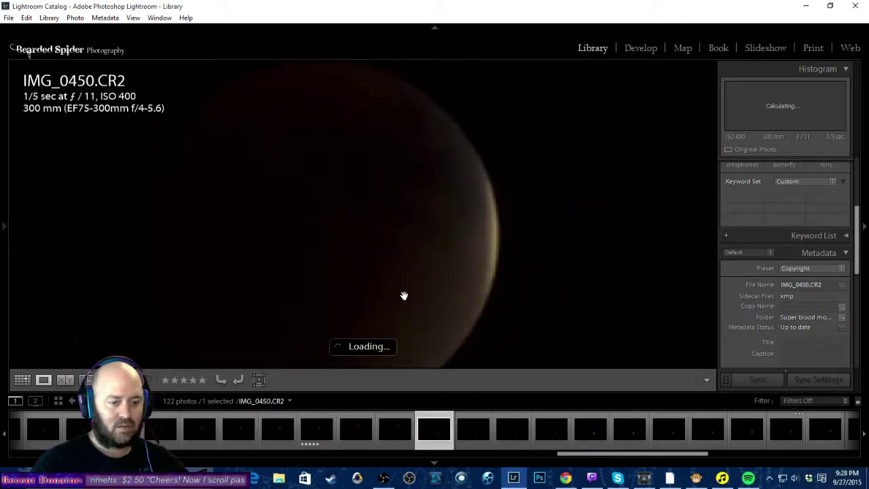
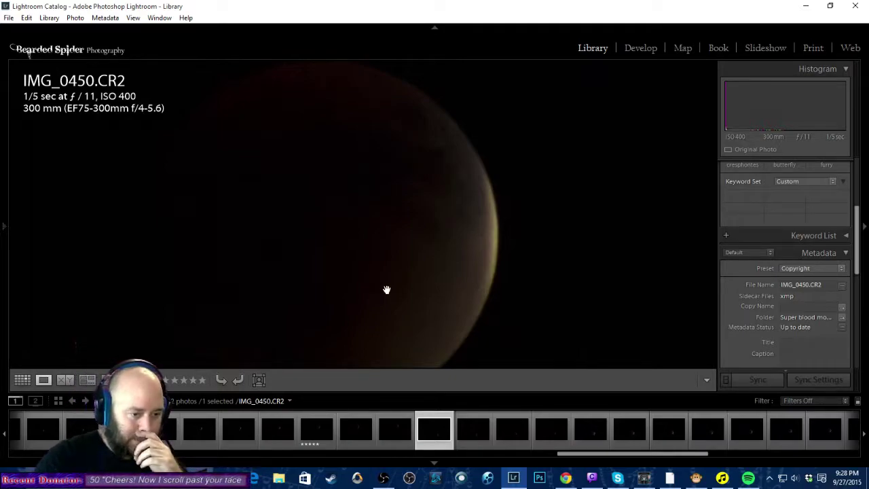
key(Right)
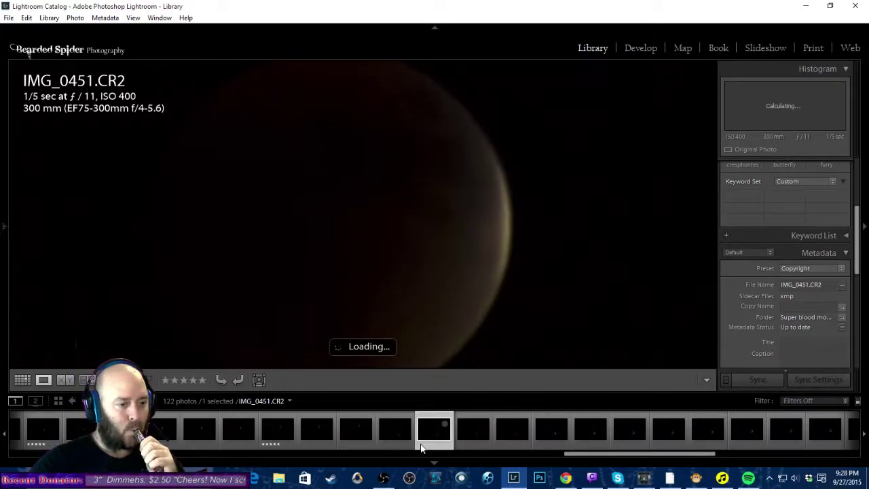
key(Right)
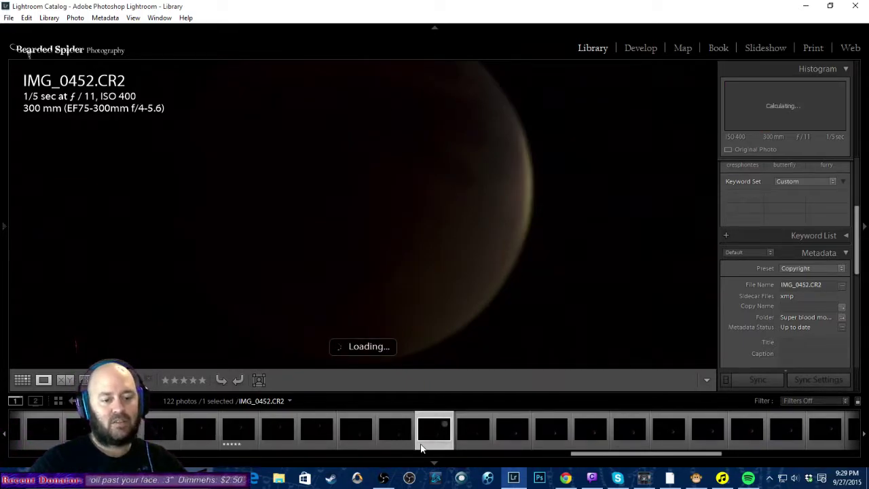
key(Right)
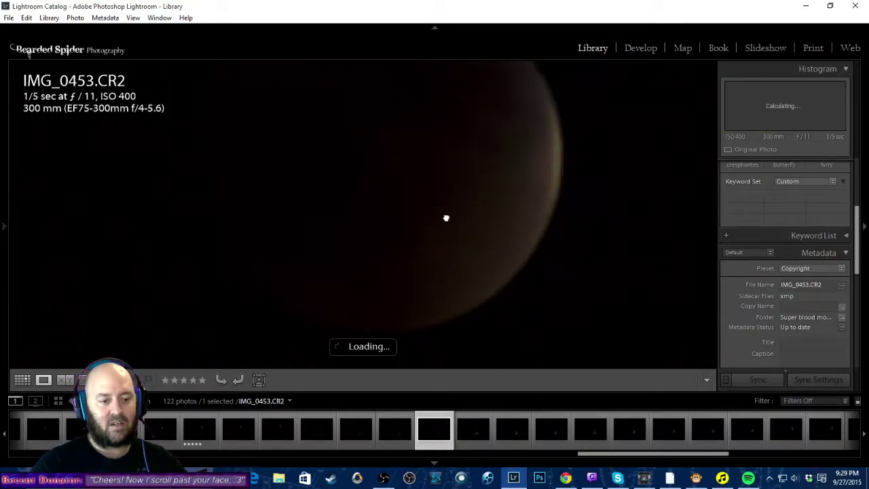
click(453, 251)
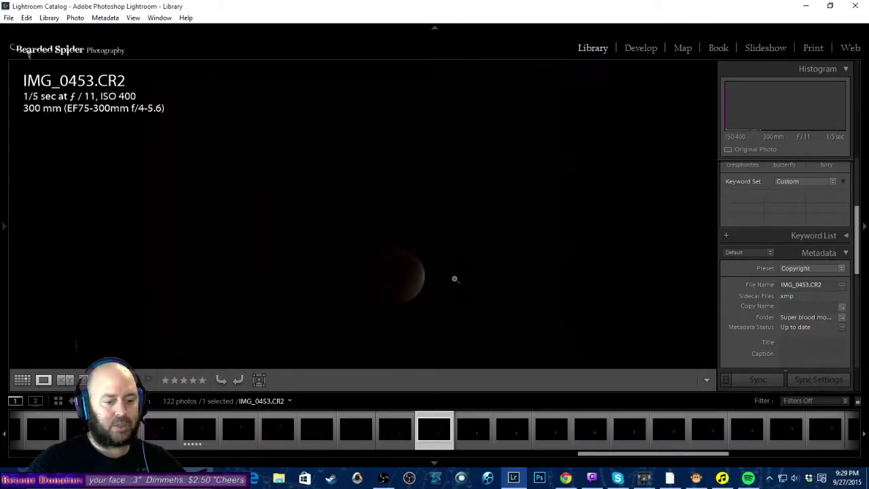
key(5)
Compare the whole frames of IMG_0454 to IMG_0456, rate IMG_0456 five stars and continue to IMG_0457.
key(Right)
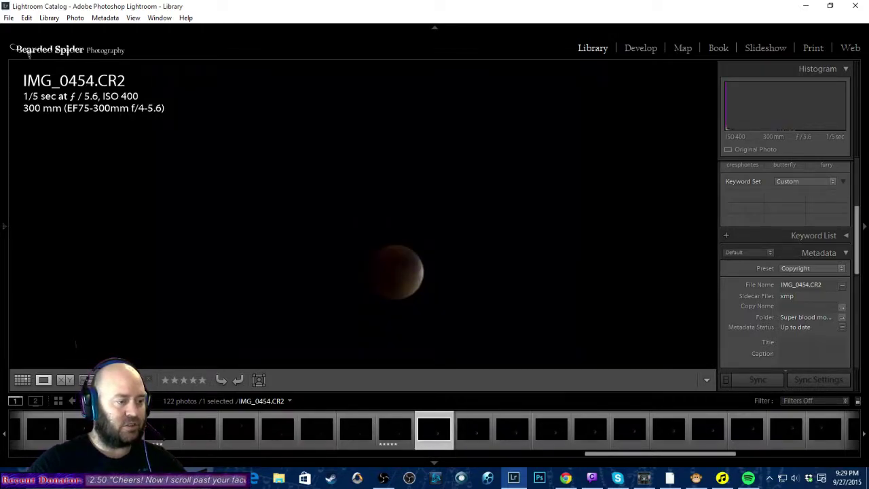
key(Right)
key(Left)
key(Right)
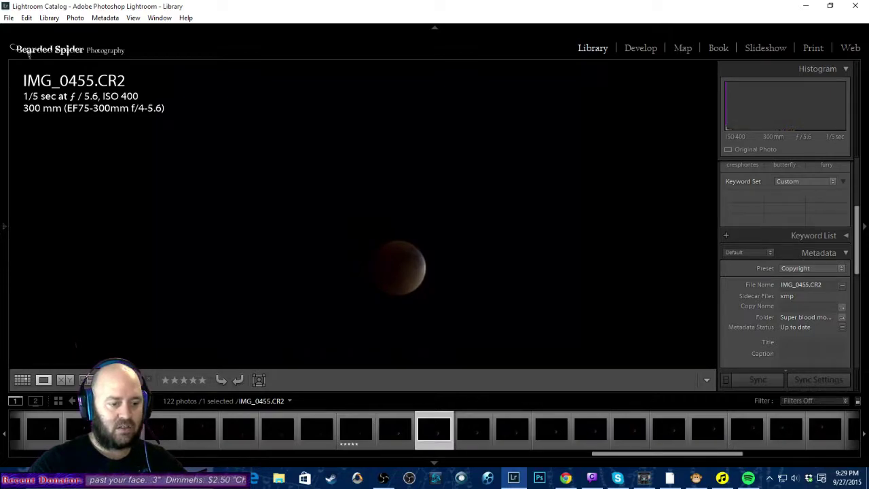
key(Right)
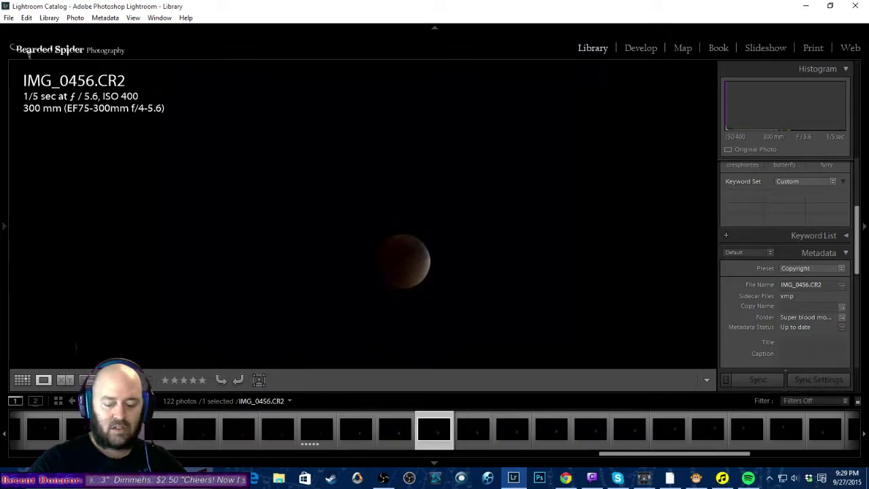
key(5)
key(Right)
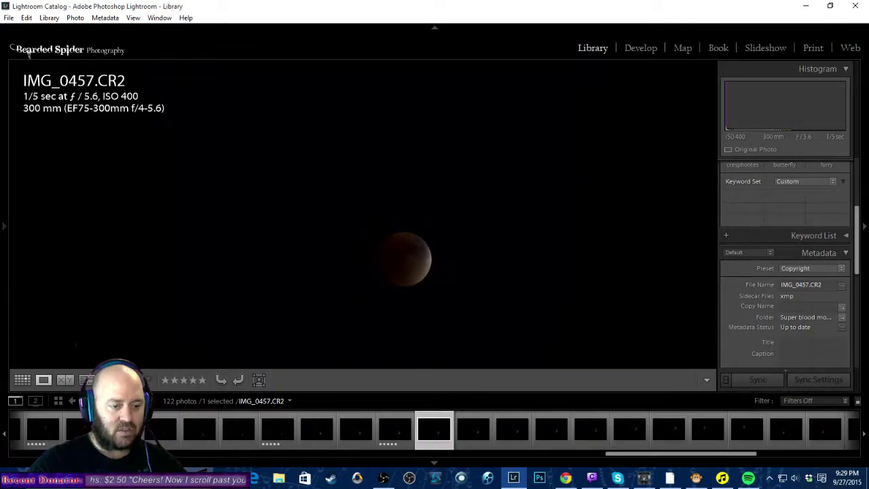
Compare the whole frames of the darkened moon from IMG_0458 through IMG_0464.
key(Right)
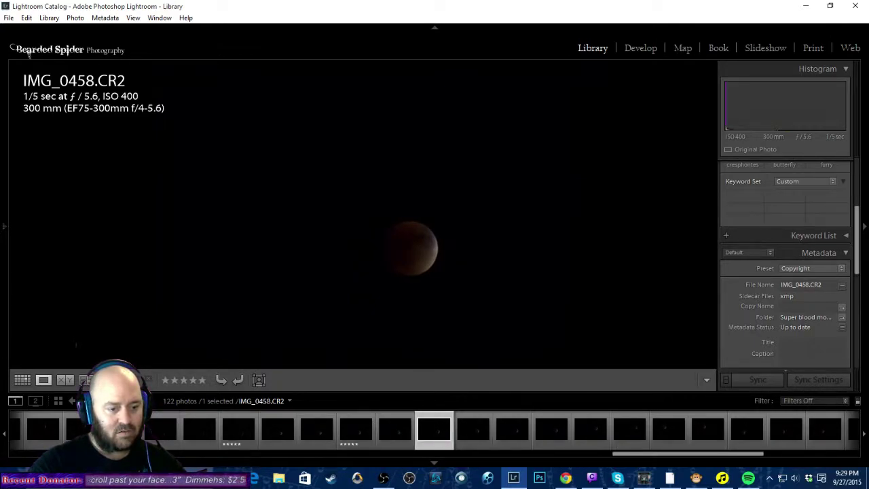
key(Right)
key(Right)
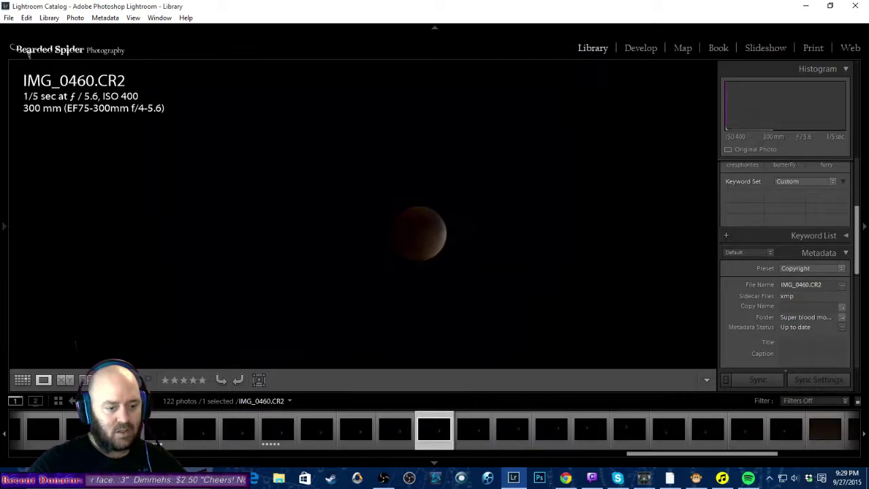
key(Right)
key(Right)
key(Right)
key(Right)
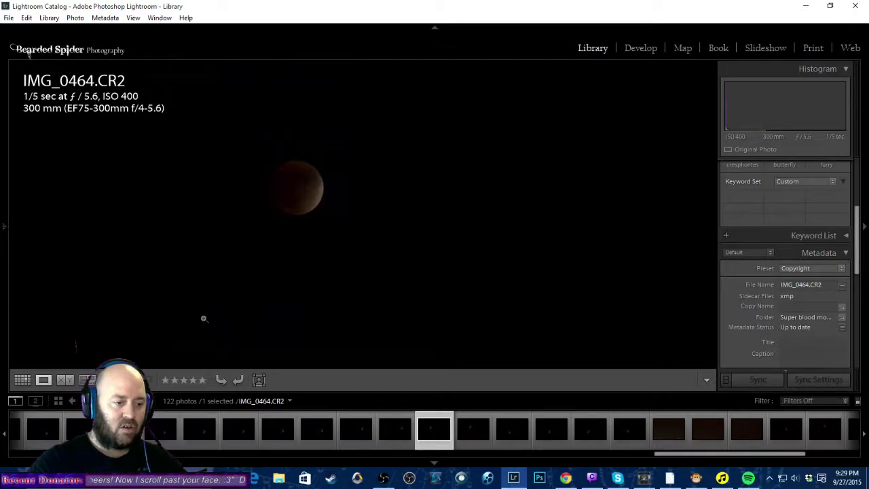
Return to IMG_0456 for comparison and review the similar 1/5 sec frames again up to IMG_0467.
key(Left)
key(Left)
key(Left)
key(Left)
key(Left)
key(Left)
key(Left)
key(Left)
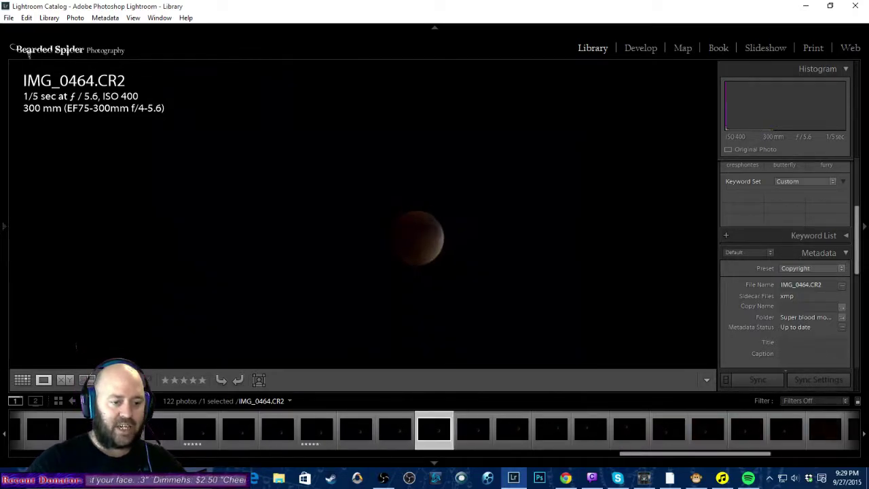
key(Right)
key(Right)
key(Right)
key(Right)
key(Right)
key(Right)
key(Right)
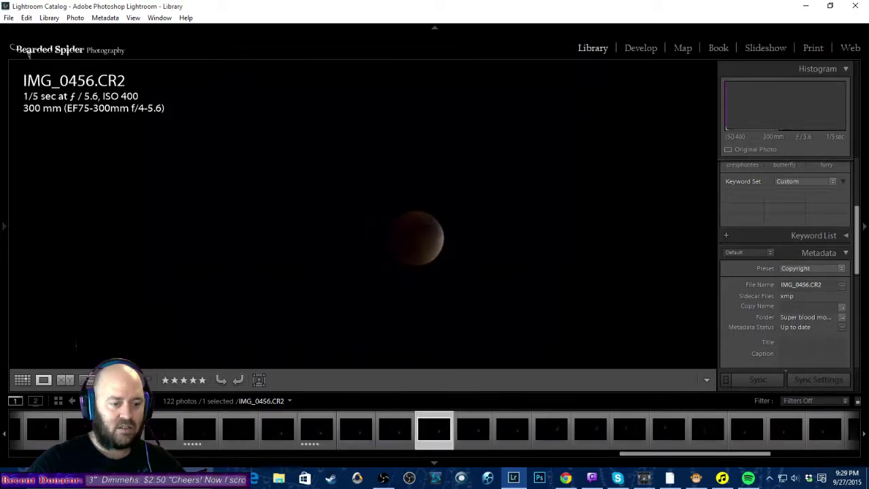
key(Right)
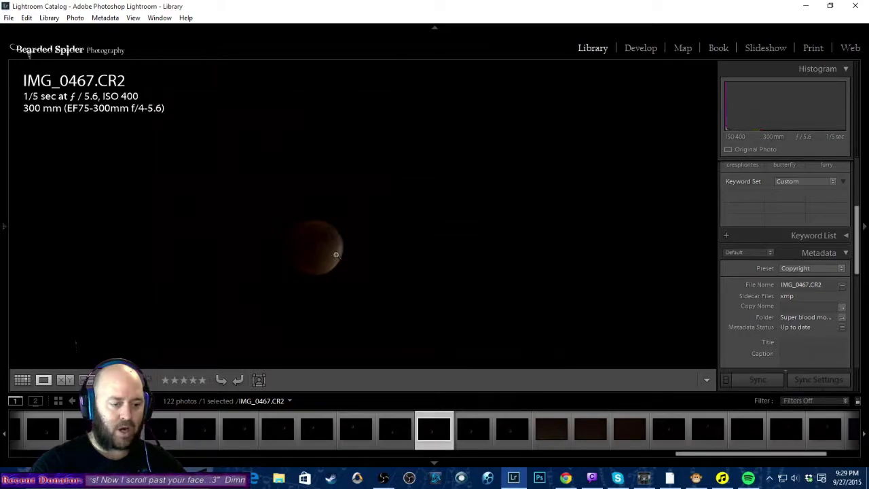
Compare IMG_0468 with its neighbouring moon frames and rate IMG_0469 five stars.
key(Right)
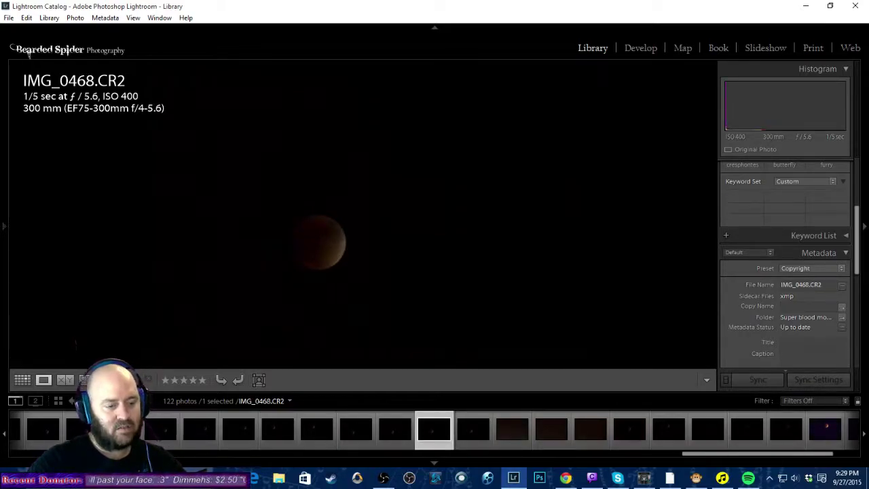
key(Right)
key(Right)
key(Left)
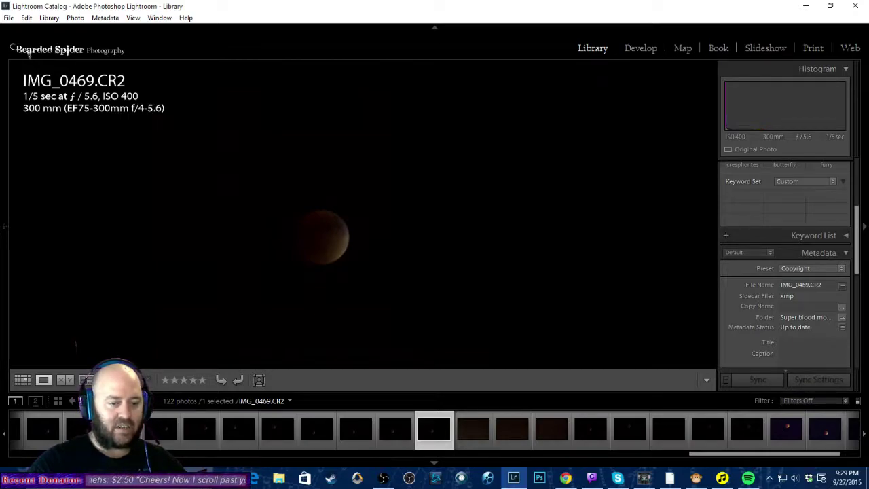
key(5)
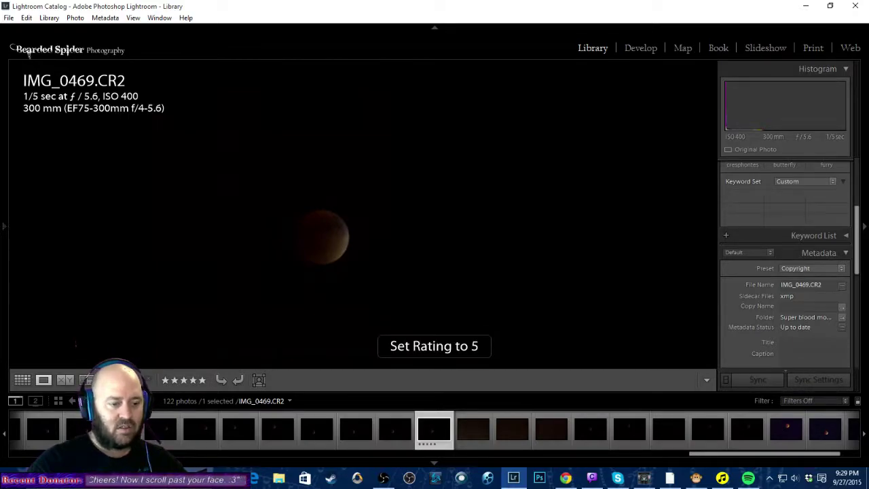
View the wide-angle night sky exposures IMG_0470, IMG_0471 and IMG_0472.
key(Right)
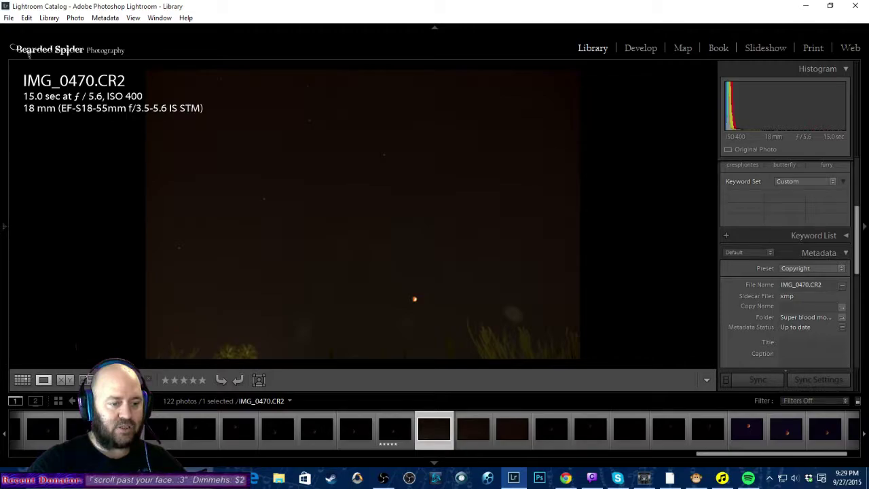
key(Right)
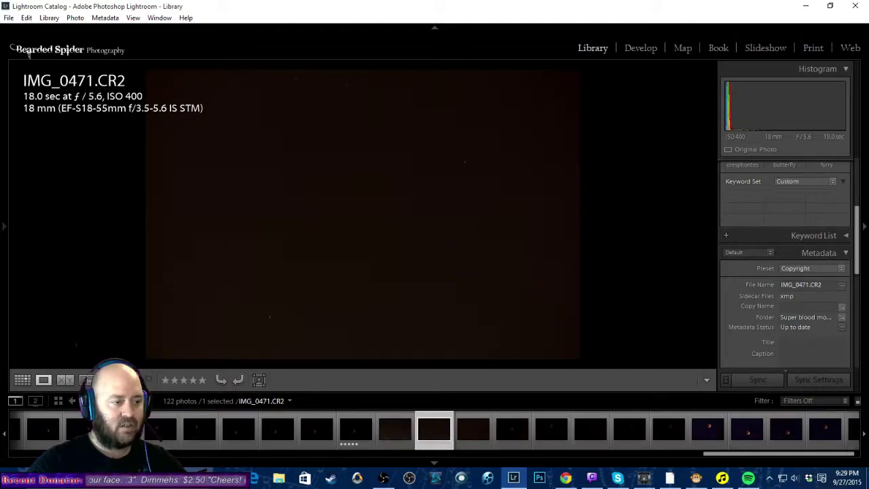
key(Right)
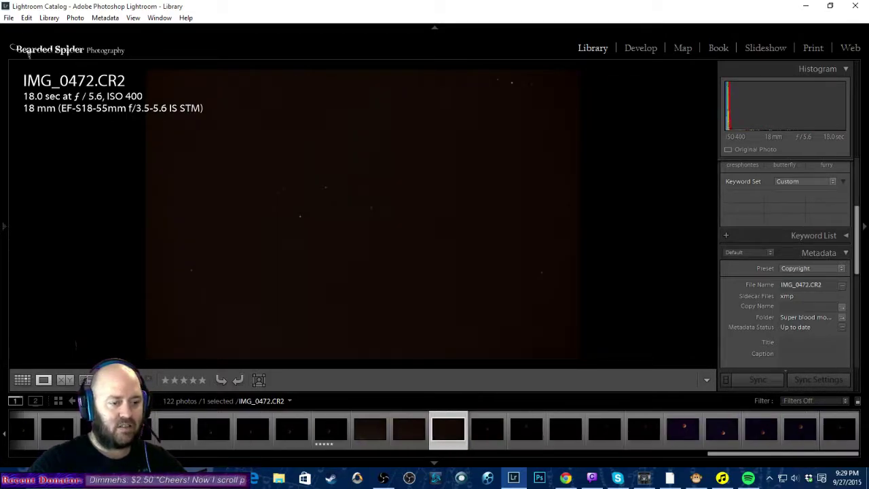
Reveal the Navigator and examine the stars in IMG_0472 at 1:1 and Fill magnification, returning to the whole frame.
key(z)
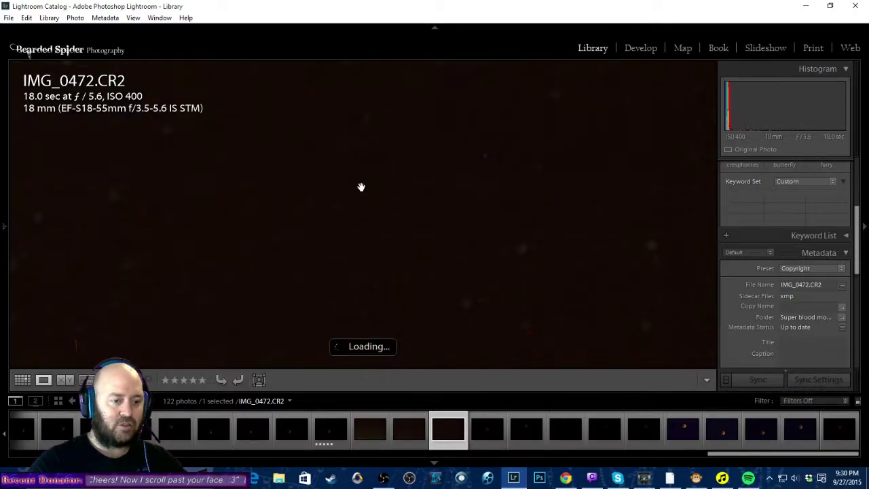
click(8, 208)
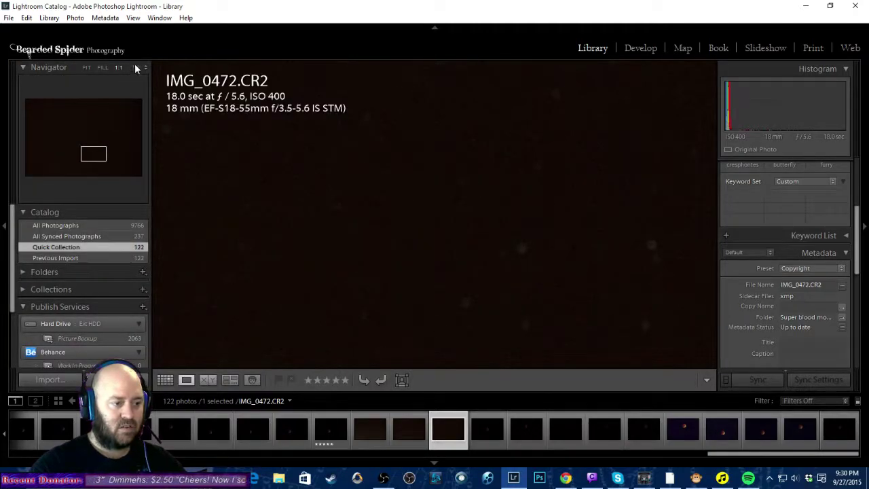
click(80, 69)
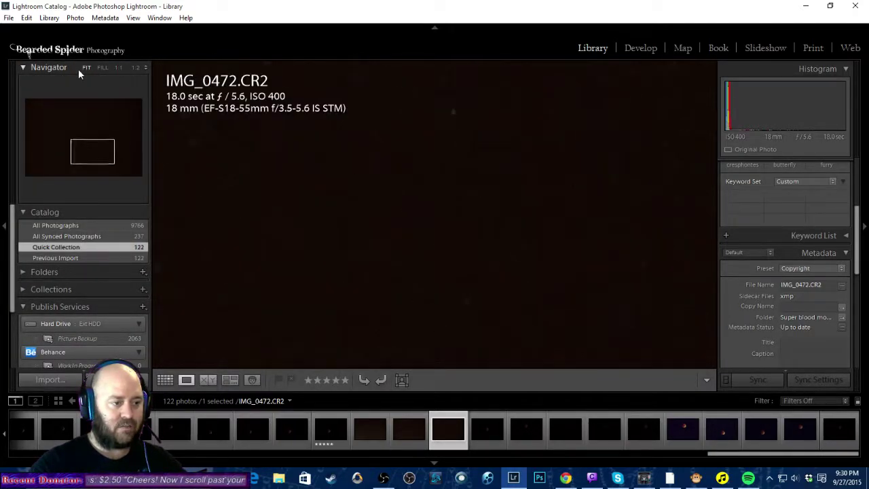
click(365, 211)
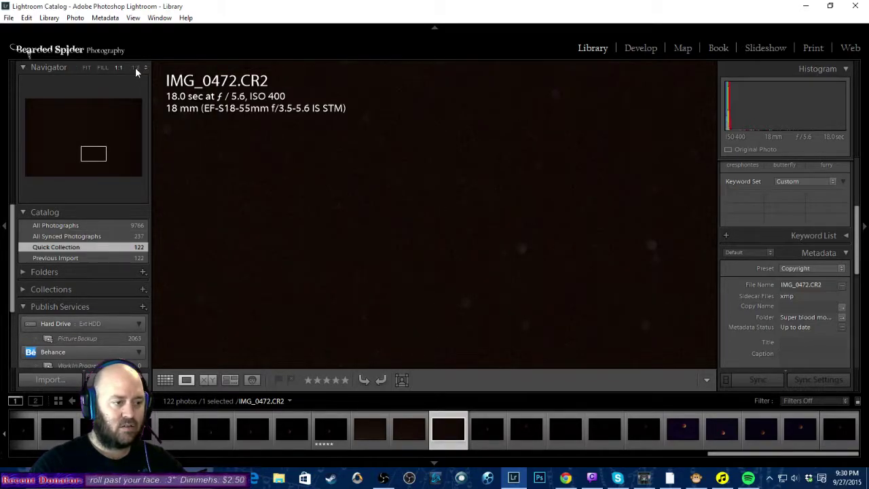
click(103, 66)
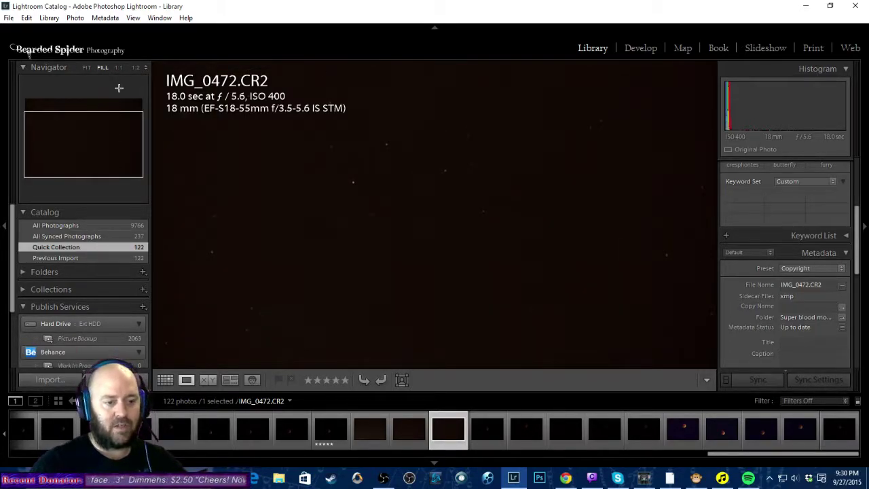
drag(345, 156, 381, 225)
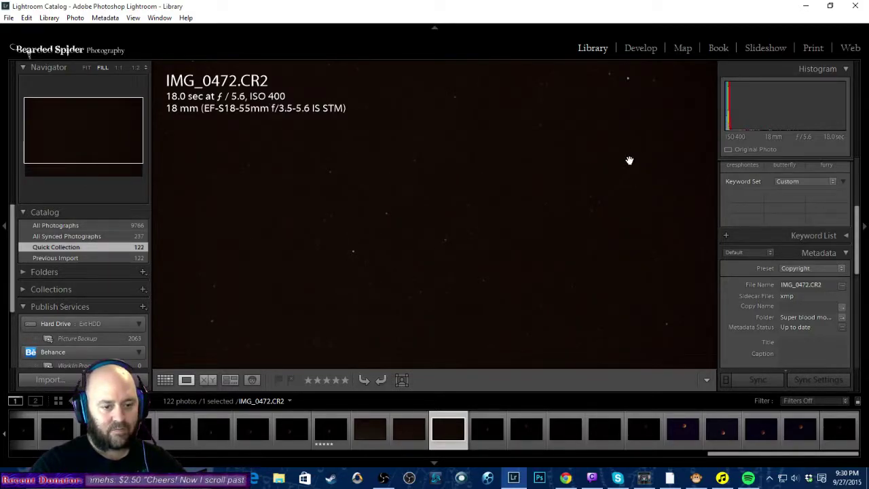
click(438, 213)
click(448, 234)
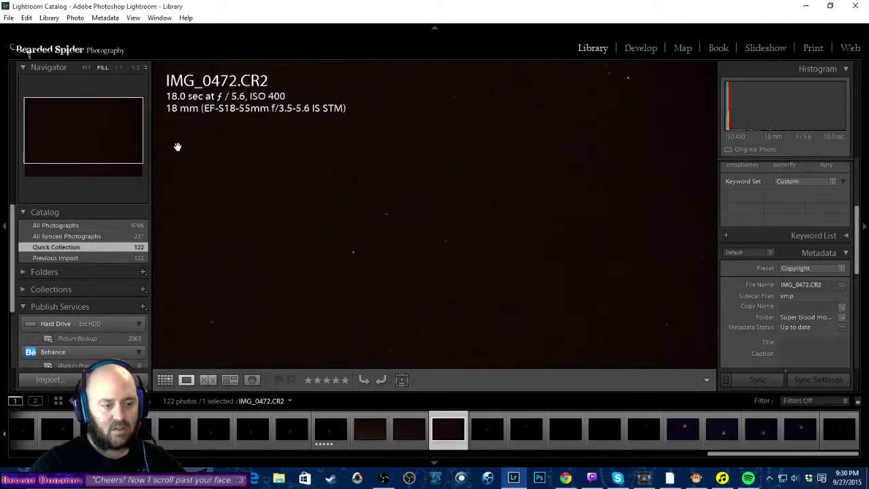
click(82, 62)
click(89, 68)
click(23, 67)
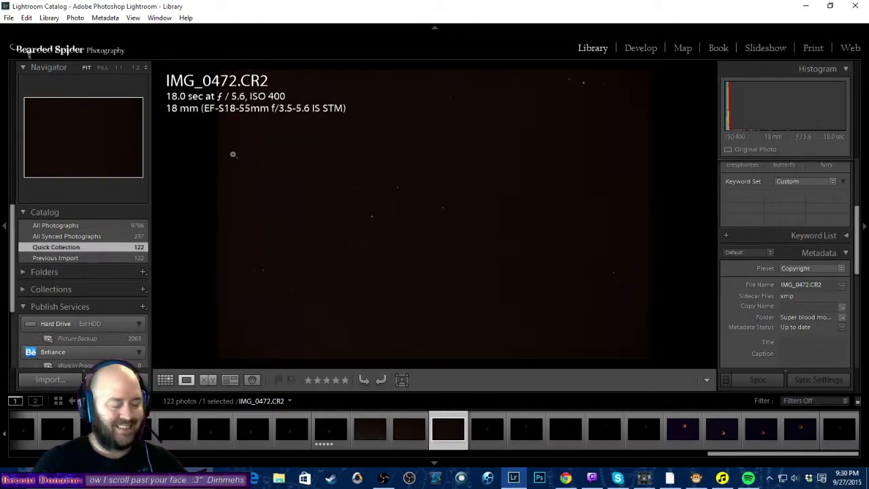
Compare the moon frames from IMG_0473 through IMG_0478 and briefly magnify IMG_0478 before restoring its whole-frame view.
key(Right)
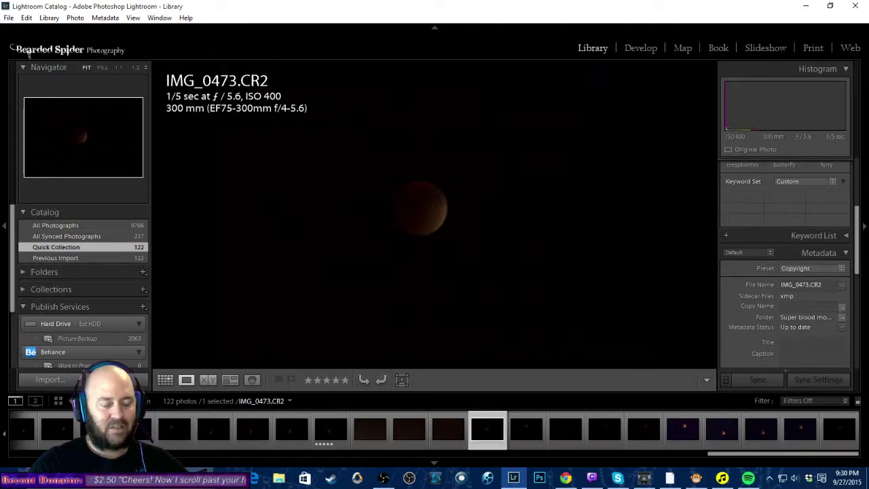
key(Right)
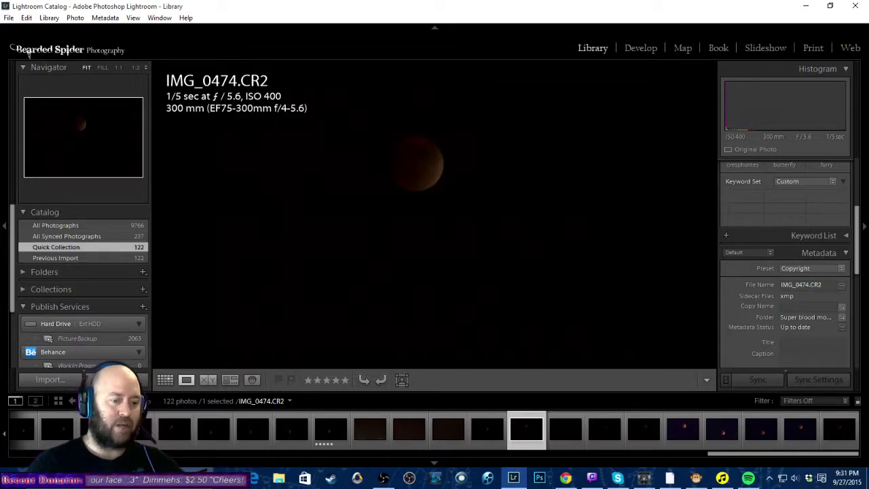
key(Right)
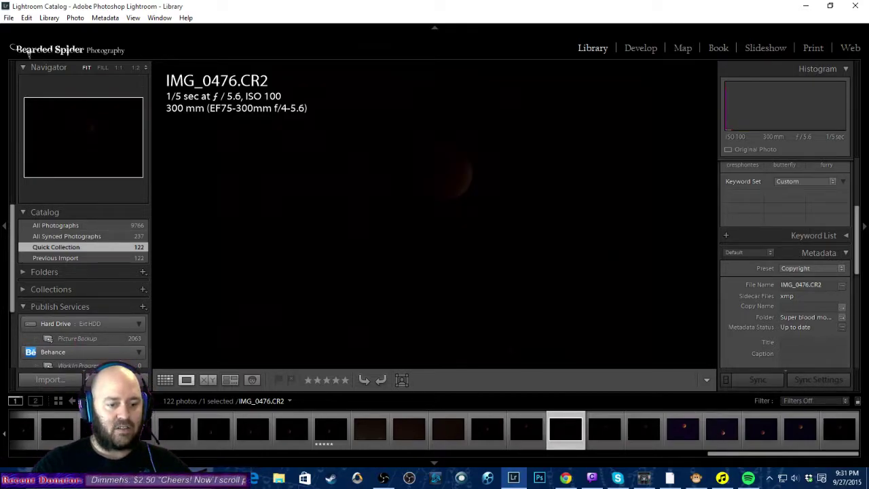
key(Right)
key(Right)
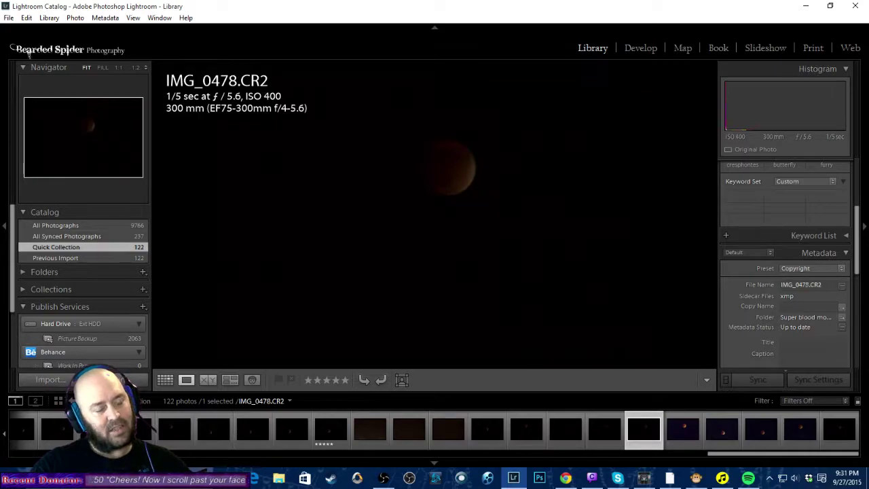
key(Left)
key(Right)
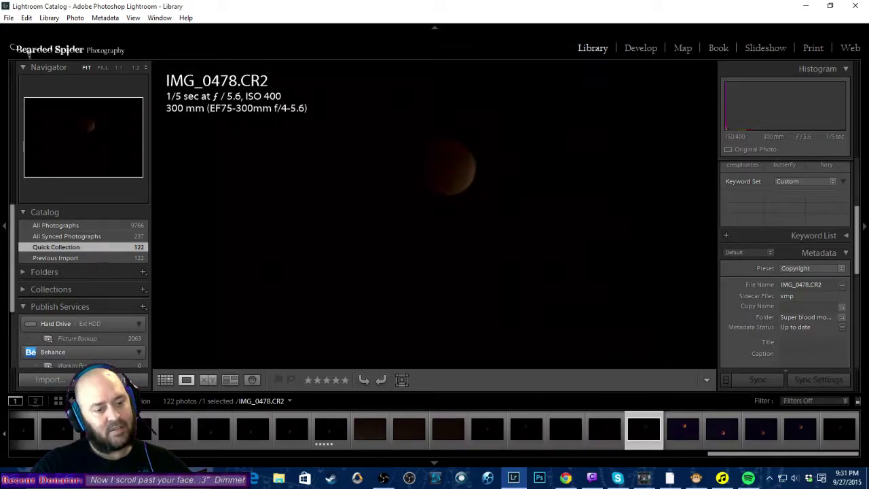
key(z)
key(z)
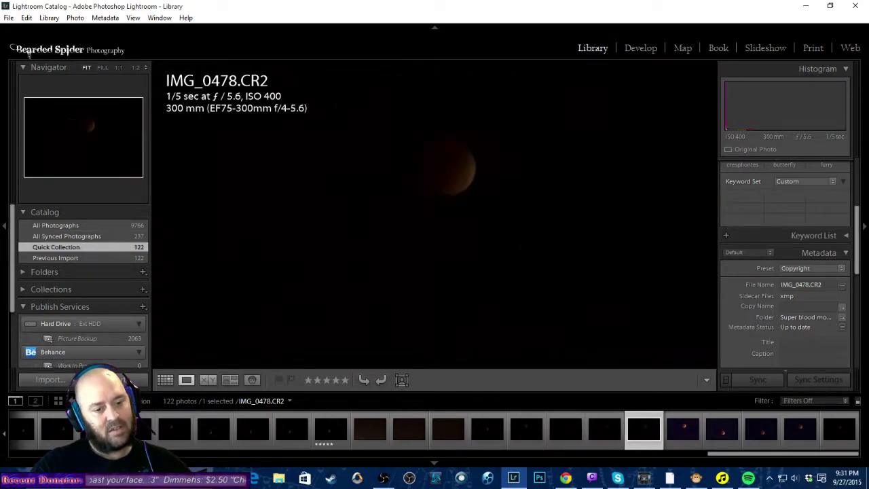
Go back to IMG_0474 and rate it five stars.
key(Left)
key(Left)
key(Left)
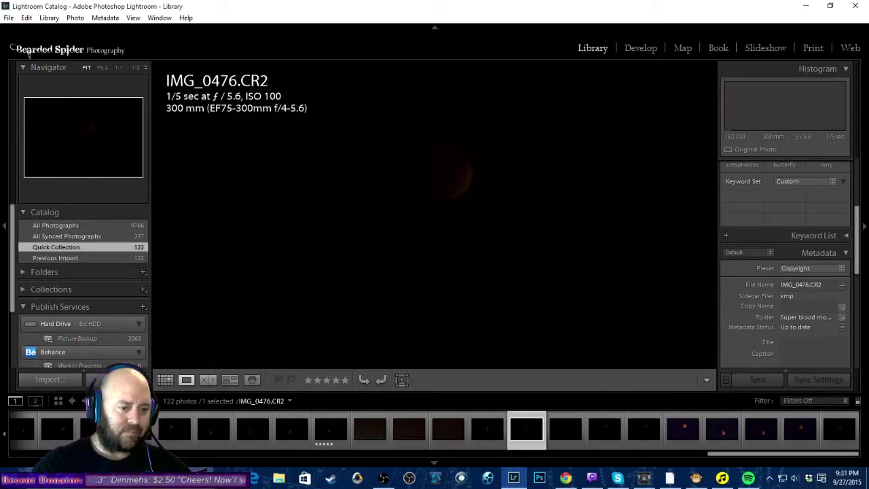
key(5)
Review the remaining eclipse frames, comparing the brighter high-ISO shots IMG_0479 to IMG_0482, through the last photo in the set.
key(Right)
key(Right)
key(Right)
key(Right)
key(Right)
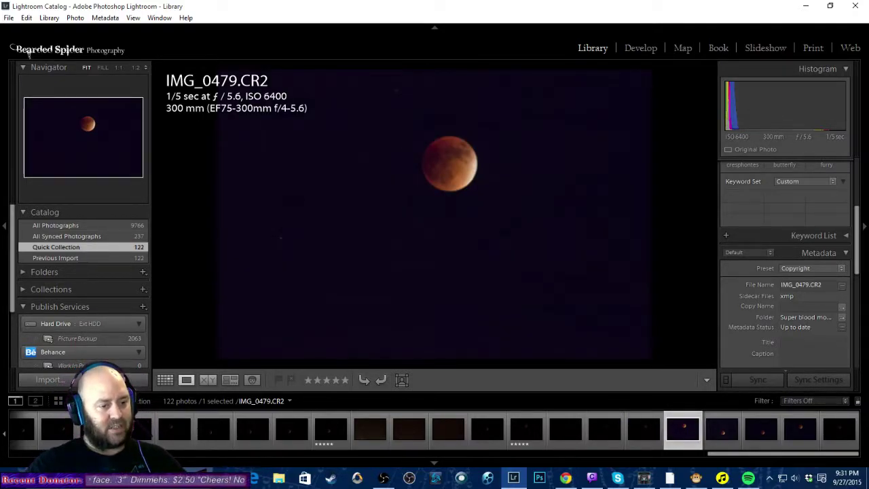
key(Right)
key(Right)
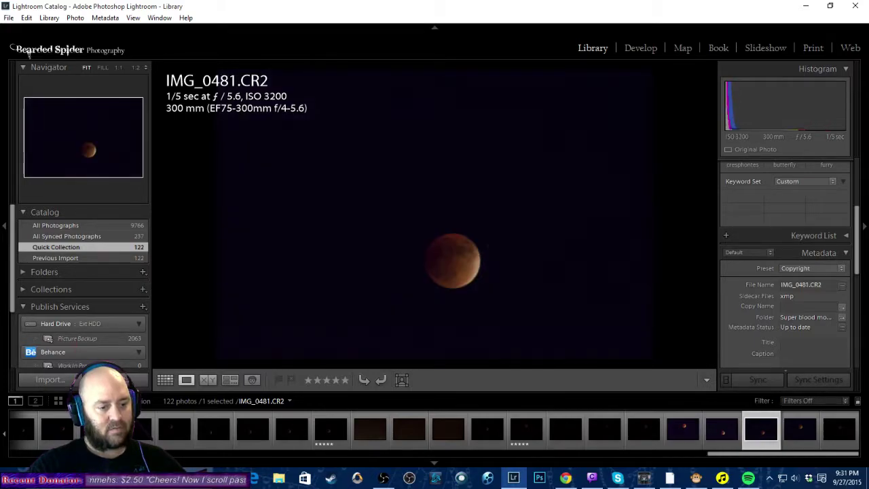
key(Left)
key(Right)
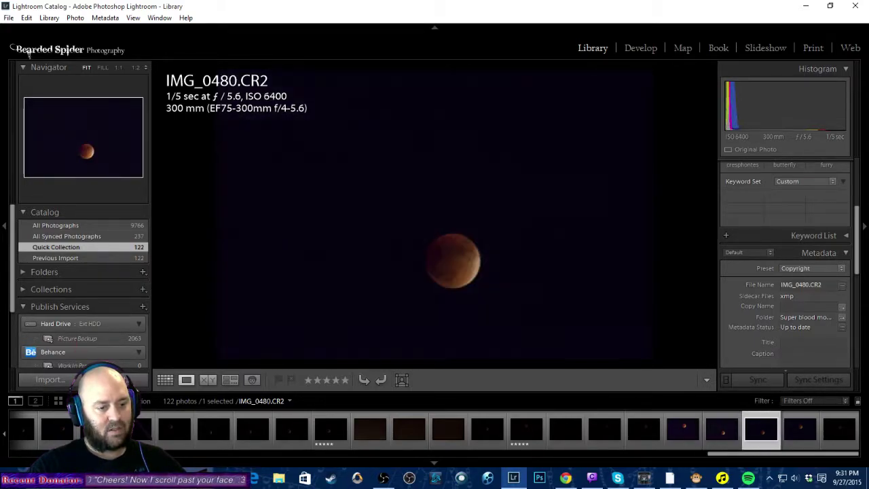
key(Right)
key(Right)
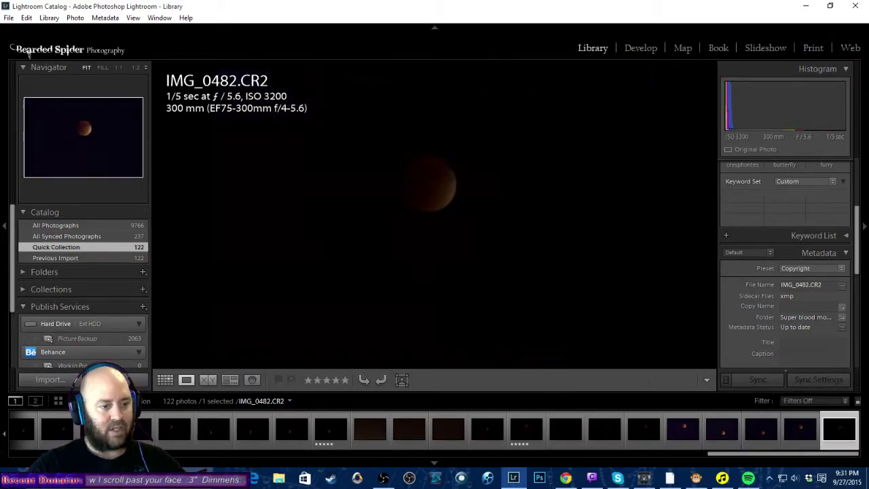
Recheck the ISO 6400 and ISO 3200 moon shots IMG_0479 to IMG_0482 and inspect IMG_0481 at 1:1 magnification.
key(Left)
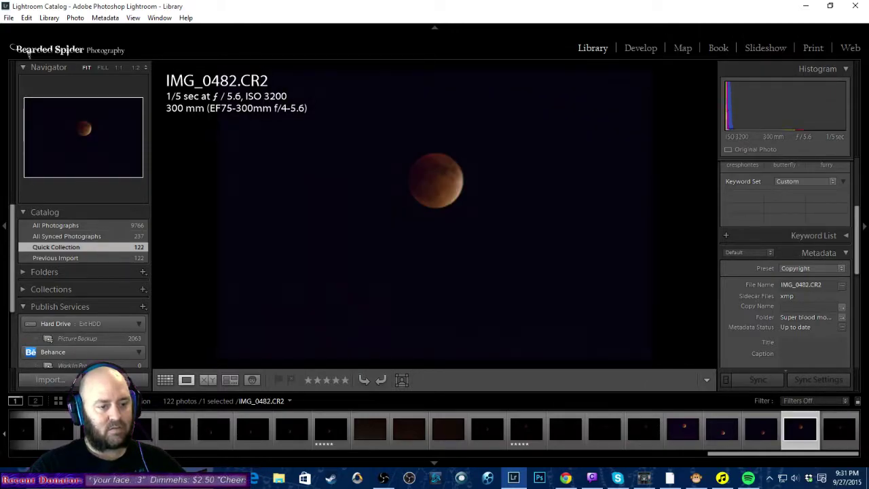
key(Left)
key(Left)
key(Left)
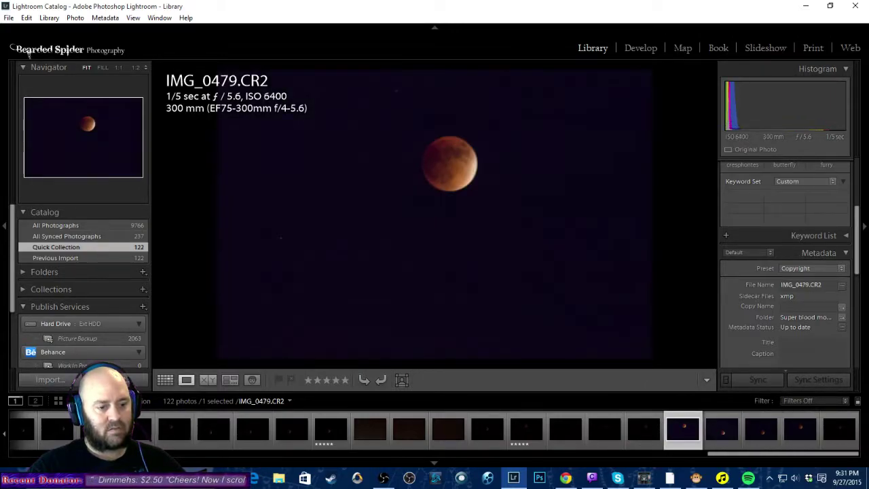
key(Left)
key(Right)
key(Right)
key(Right)
key(Right)
key(Left)
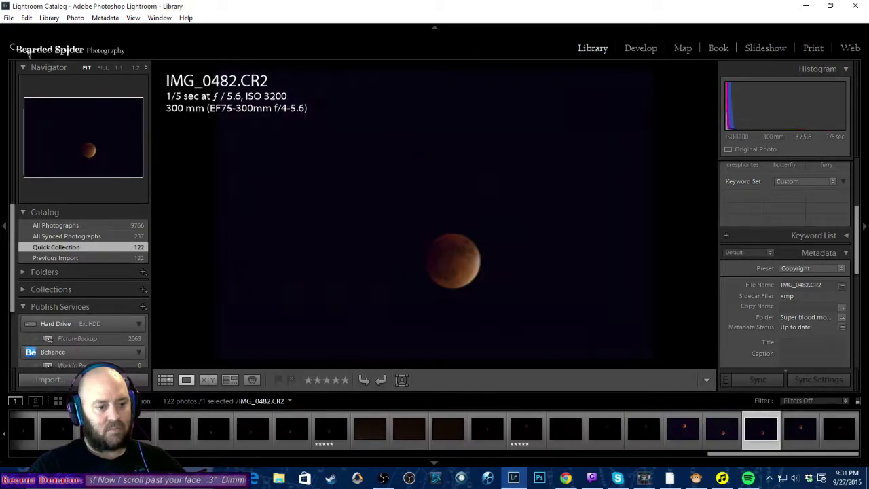
key(z)
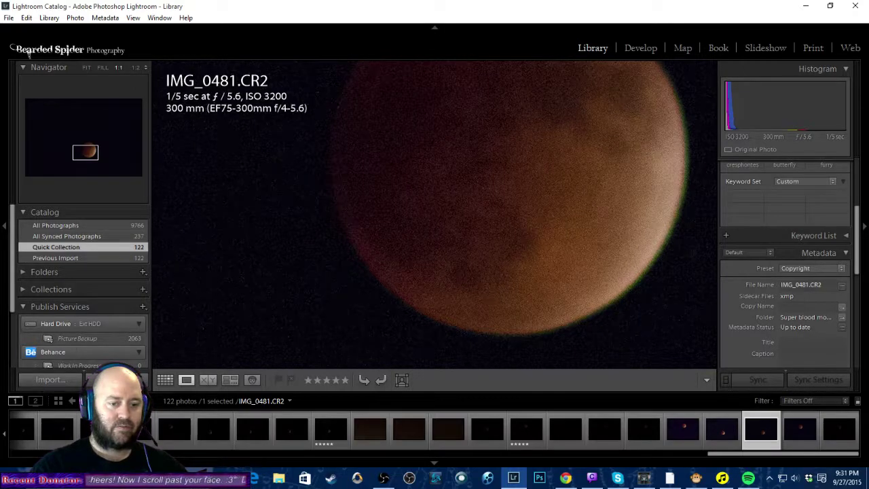
Examine IMG_0481 and IMG_0482 at 1:1 magnification, checking the moon's surface detail, edge sharpness and noise.
key(z)
key(z)
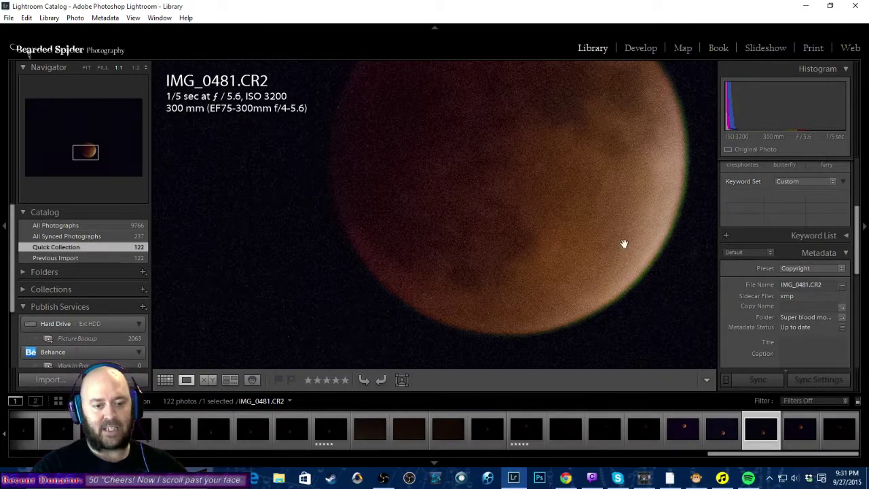
click(494, 268)
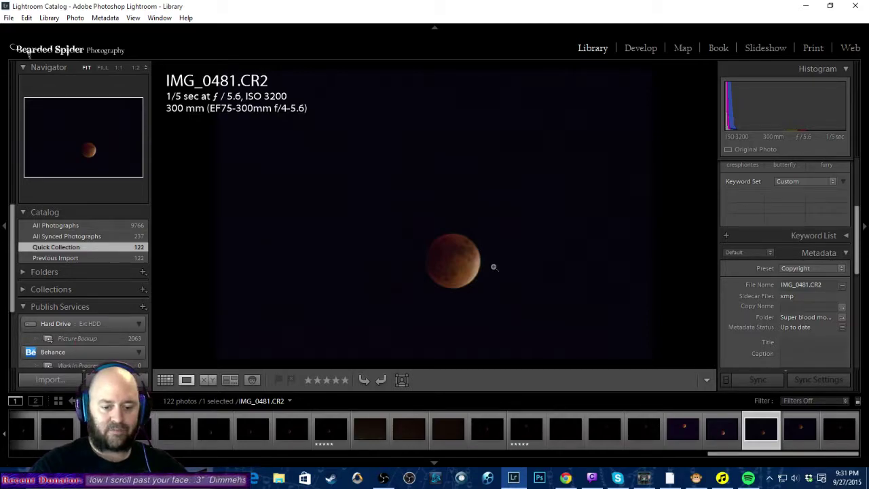
key(Right)
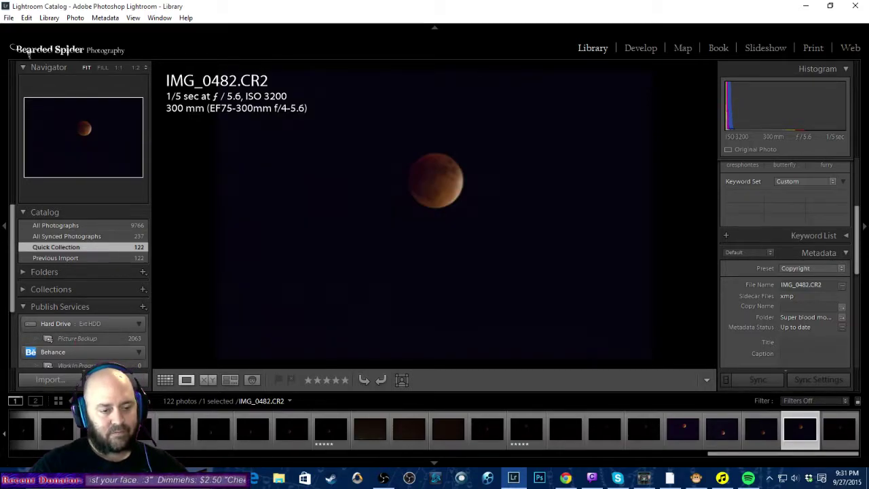
key(z)
drag(511, 254, 401, 233)
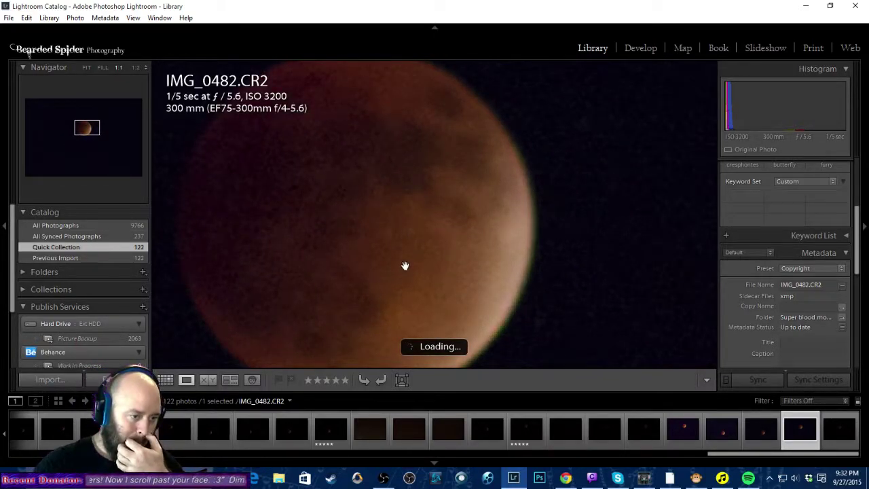
drag(374, 283, 456, 224)
click(444, 239)
Compare IMG_0481 with IMG_0482 in whole-frame view and rate IMG_0481 five stars.
key(Left)
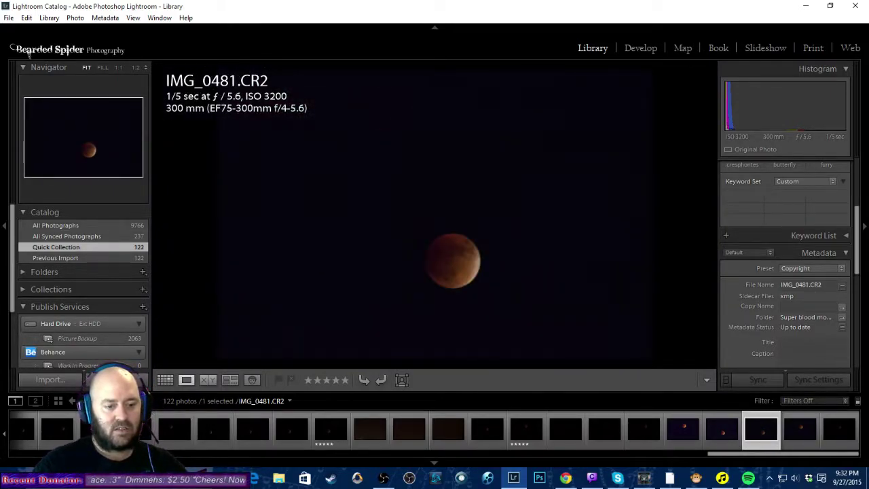
key(Right)
key(Left)
key(Right)
key(Left)
key(Right)
key(Left)
key(Right)
key(Left)
key(Right)
key(Left)
key(Left)
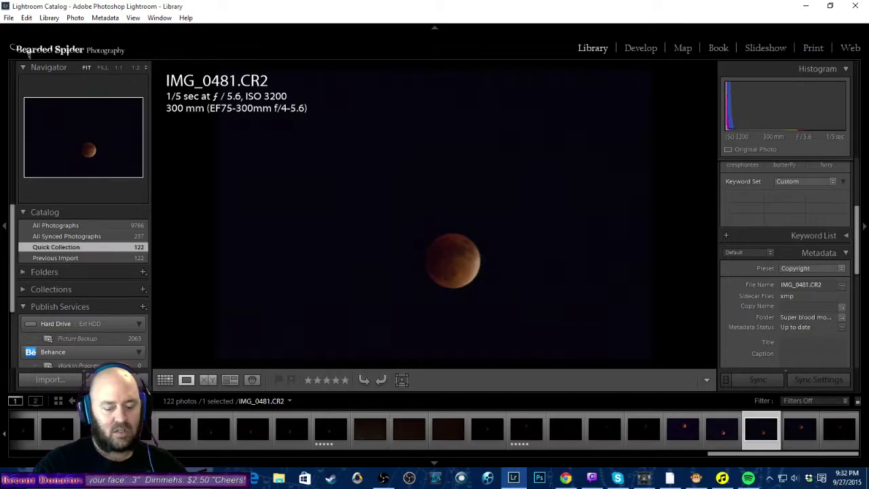
key(5)
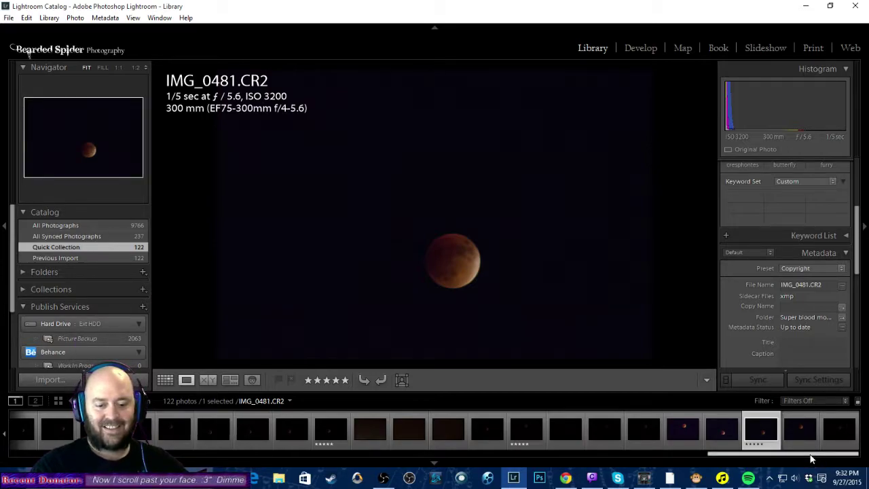
Filter the quick collection to show only rated photos.
scroll(813, 427, up, 4)
click(823, 399)
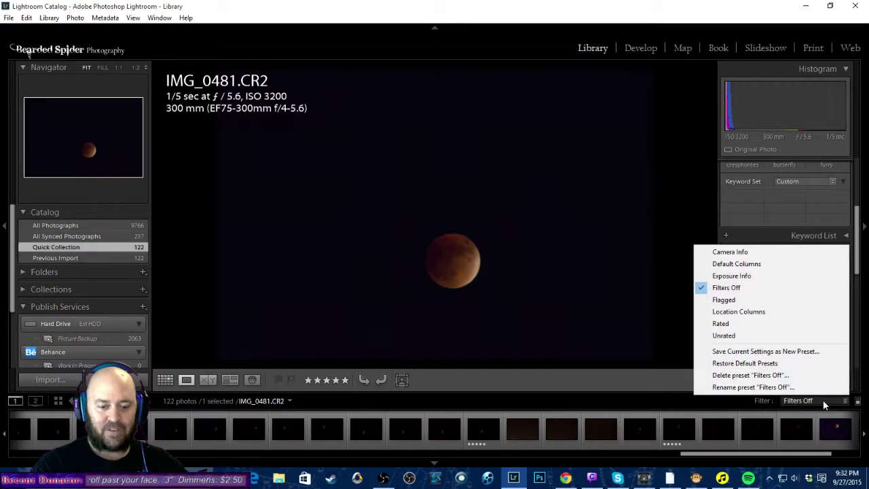
click(731, 323)
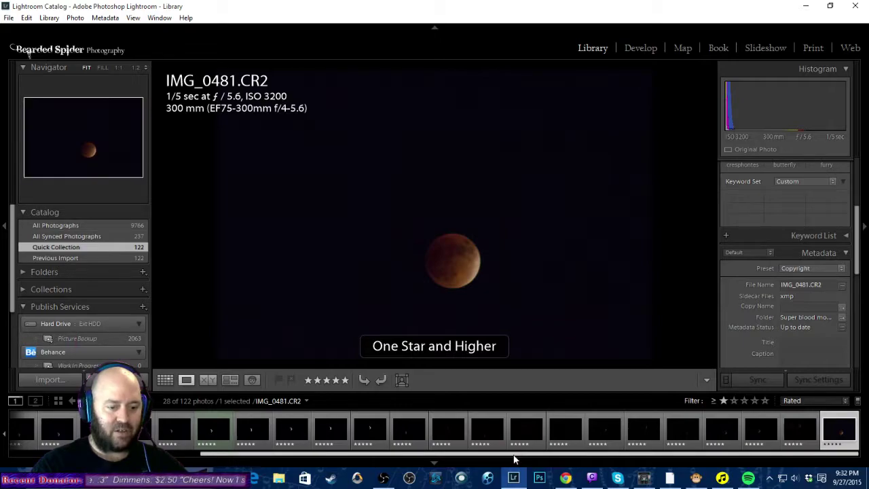
Select all the rated photos with IMG_0371 as the active one and bring them into the Develop module.
click(22, 445)
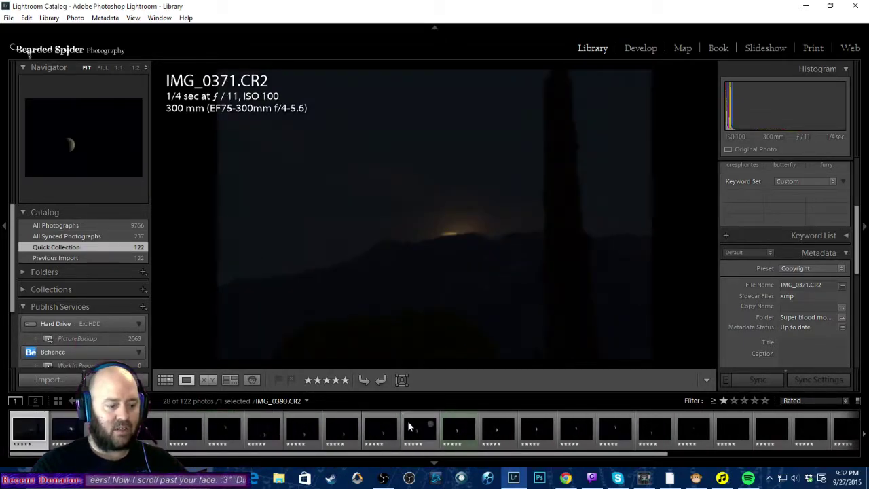
key(ctrl+a)
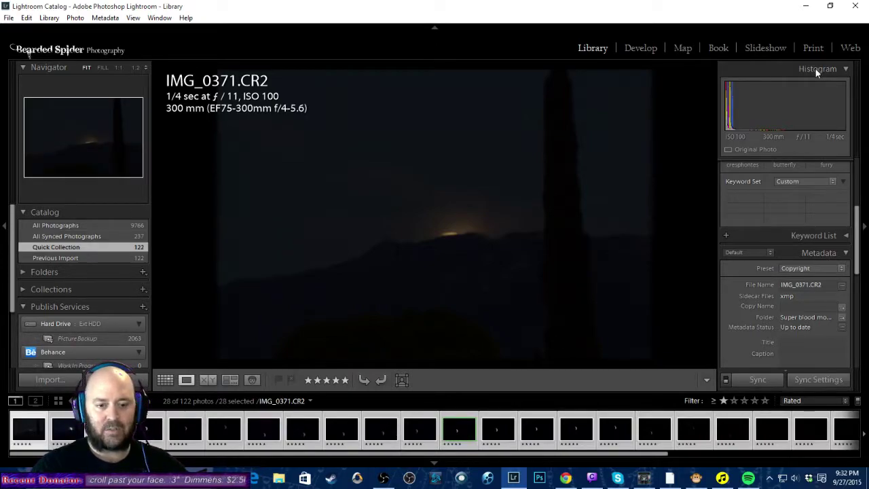
click(637, 45)
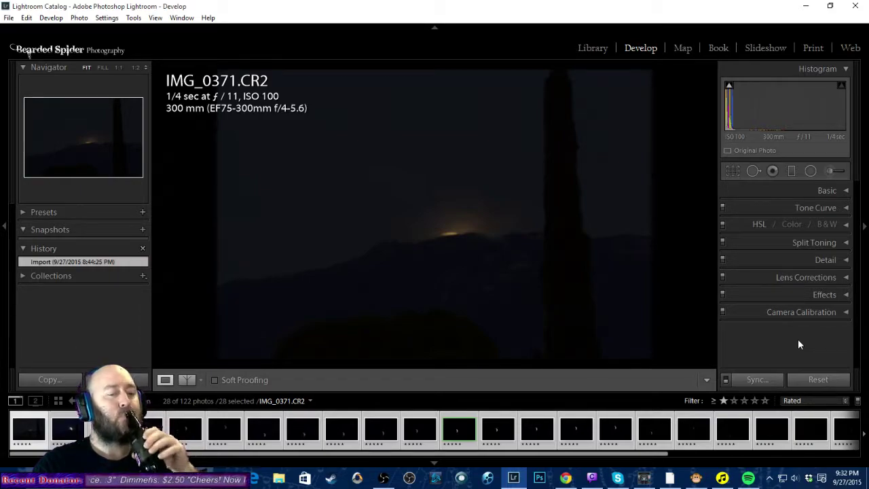
Enable profile corrections and chromatic aberration removal in the lens corrections for IMG_0371.
click(834, 277)
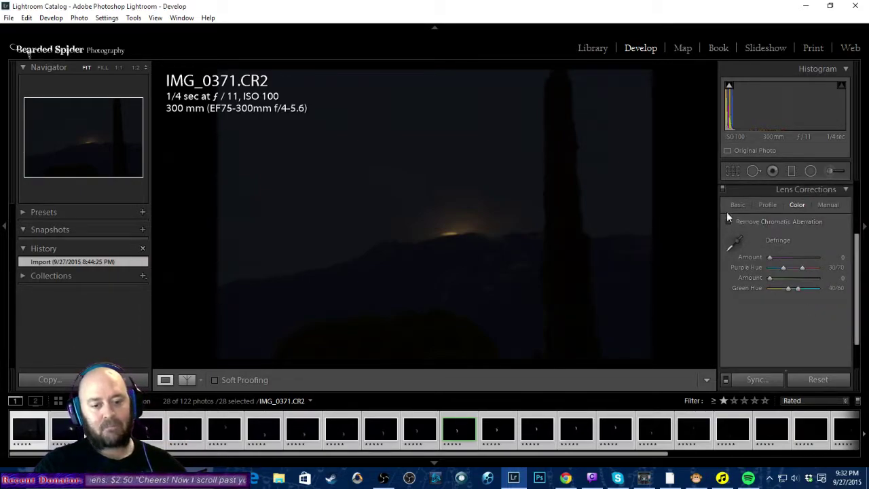
click(736, 205)
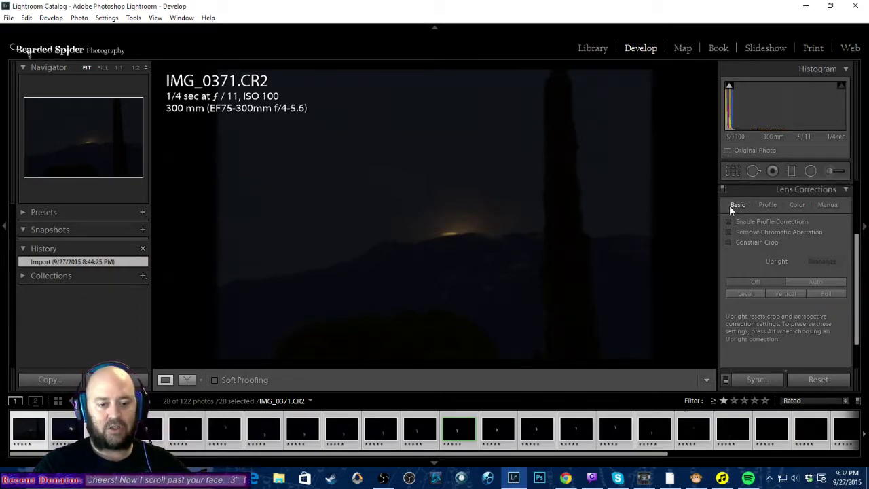
click(729, 221)
click(730, 228)
Assign the Canon EF 75-300mm lens profile to IMG_0371 and check its defringe settings.
click(769, 205)
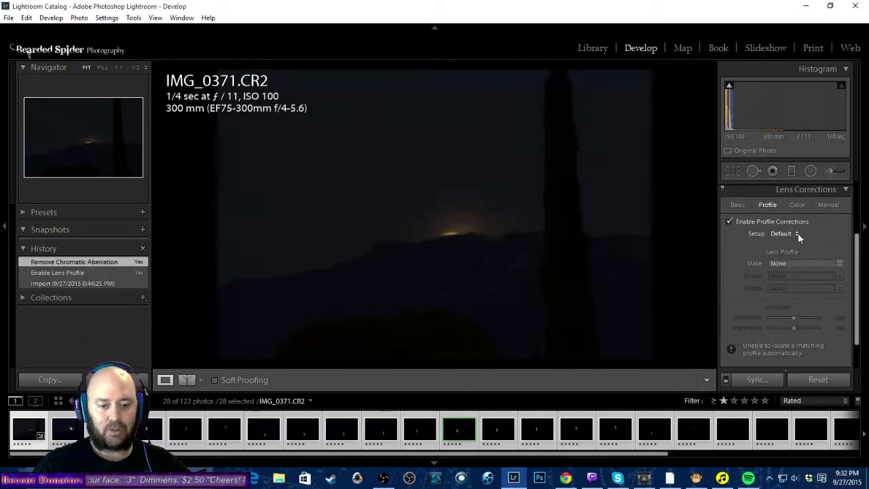
click(791, 263)
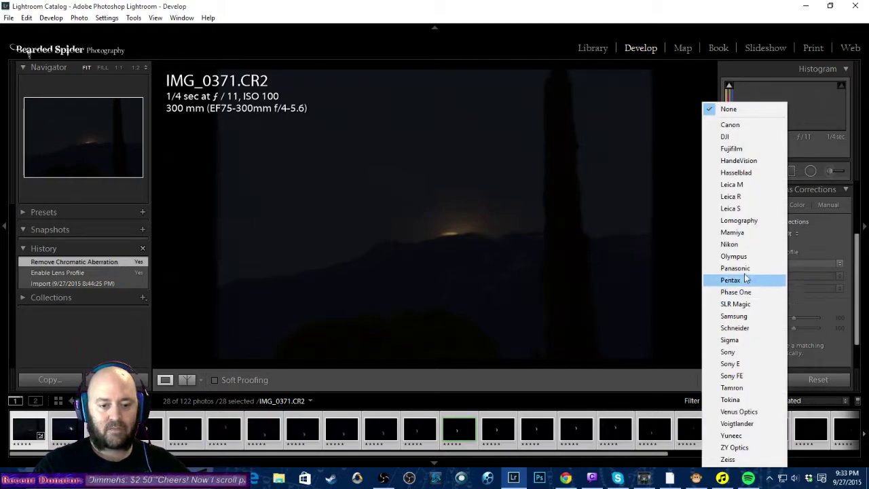
click(758, 124)
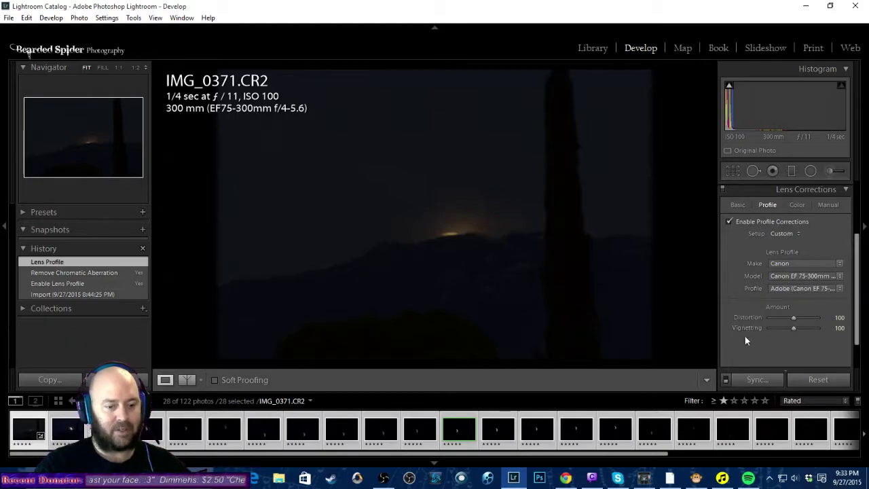
click(796, 205)
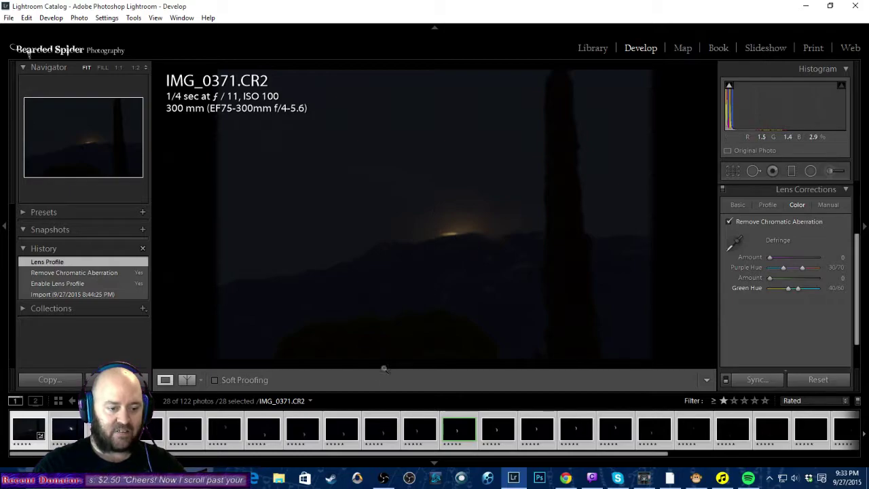
click(766, 206)
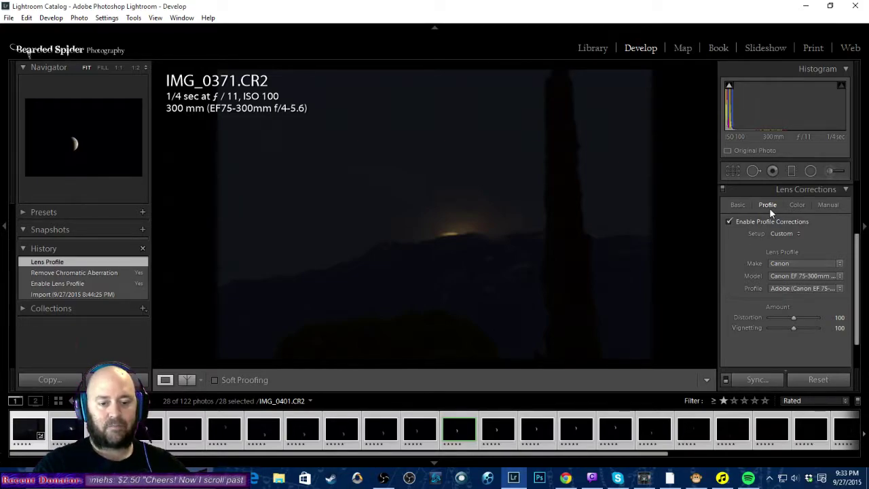
Synchronize all of IMG_0371's develop settings, including Lens Corrections, to the selected rated photos.
click(754, 379)
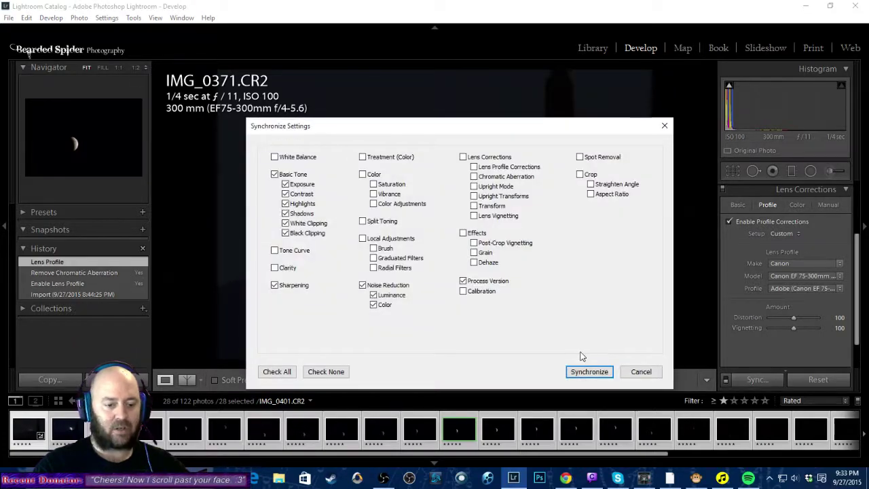
click(589, 372)
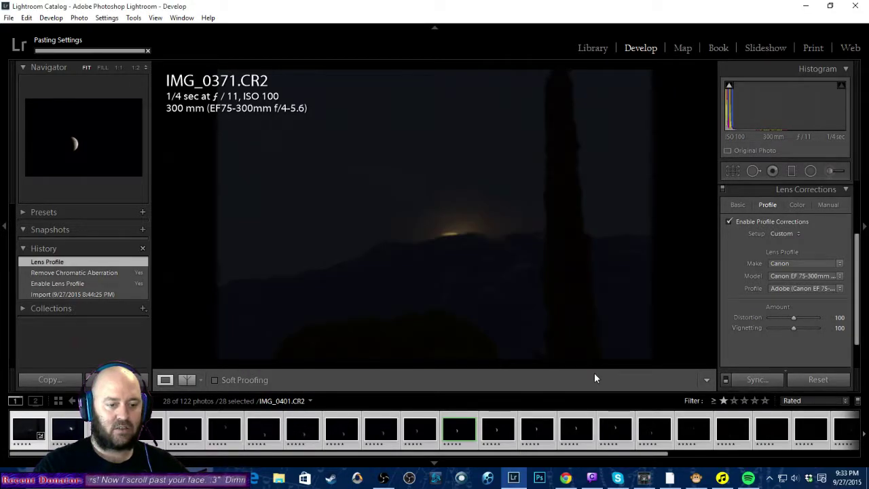
click(760, 380)
click(464, 158)
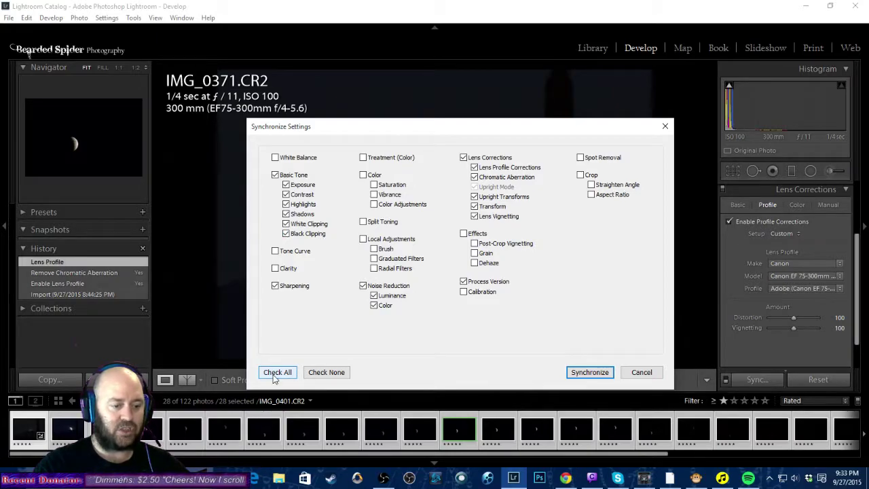
click(589, 372)
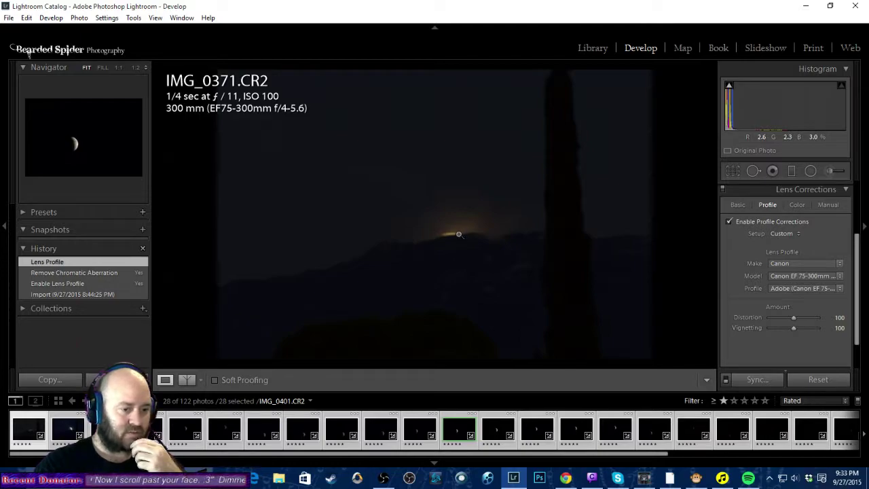
Reduce the purple fringe on the moon's edge in IMG_0404 with a purple defringe amount of 3 and purple hue 30/72.
click(576, 432)
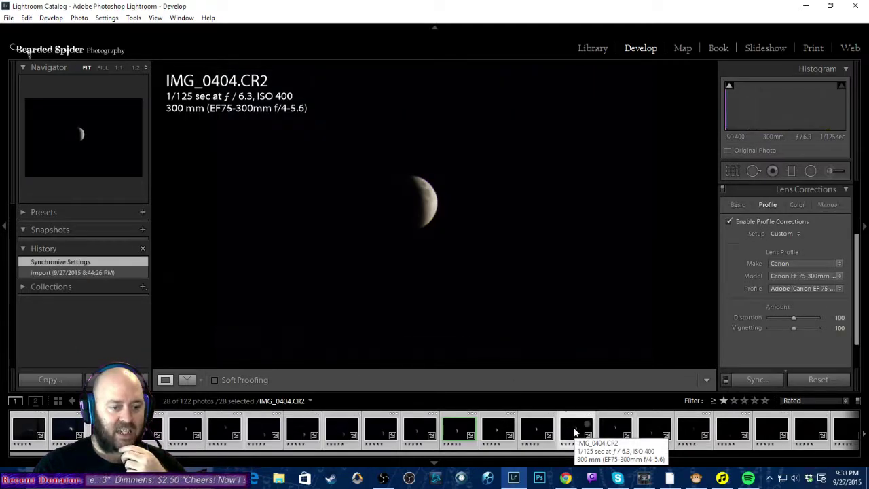
click(413, 180)
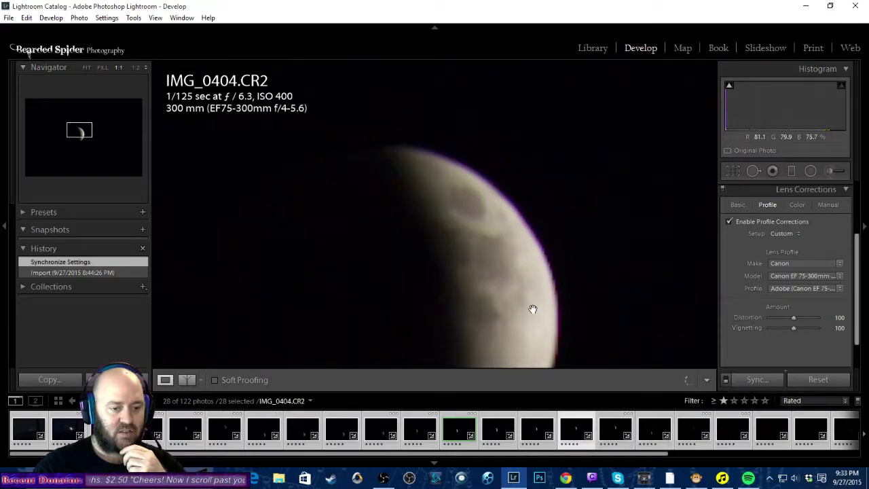
click(499, 284)
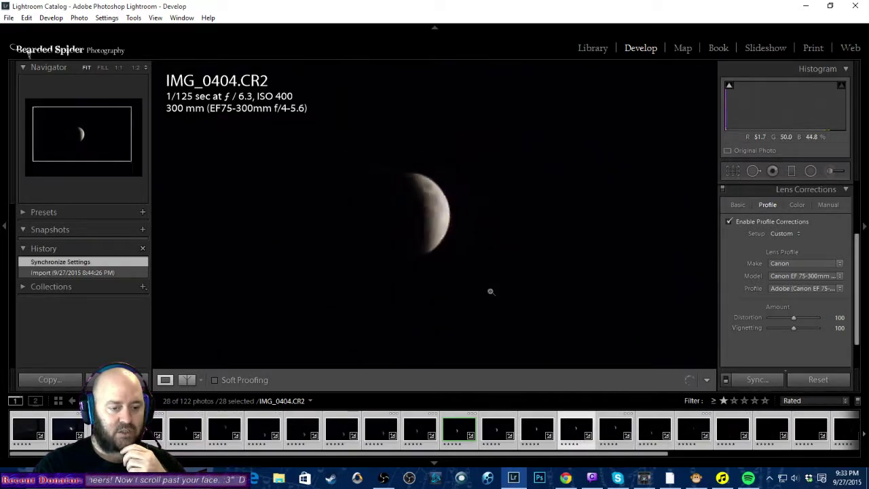
click(426, 209)
drag(452, 152, 508, 213)
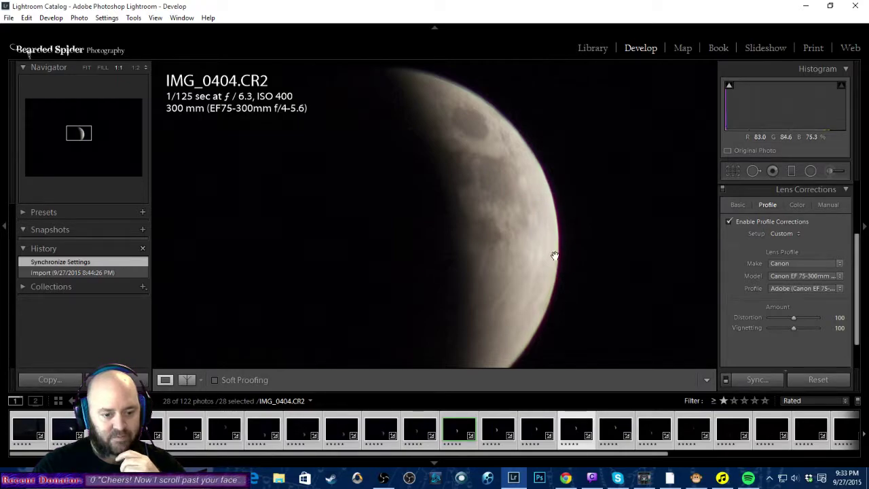
click(794, 204)
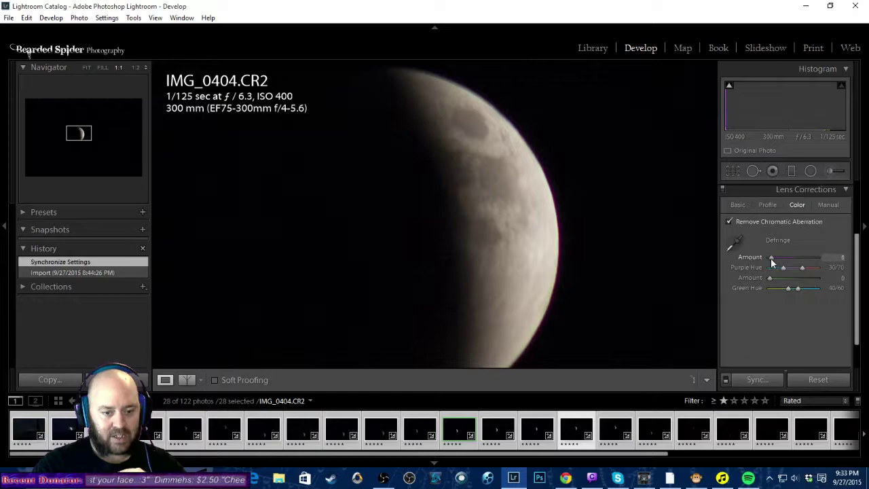
drag(777, 257, 776, 257)
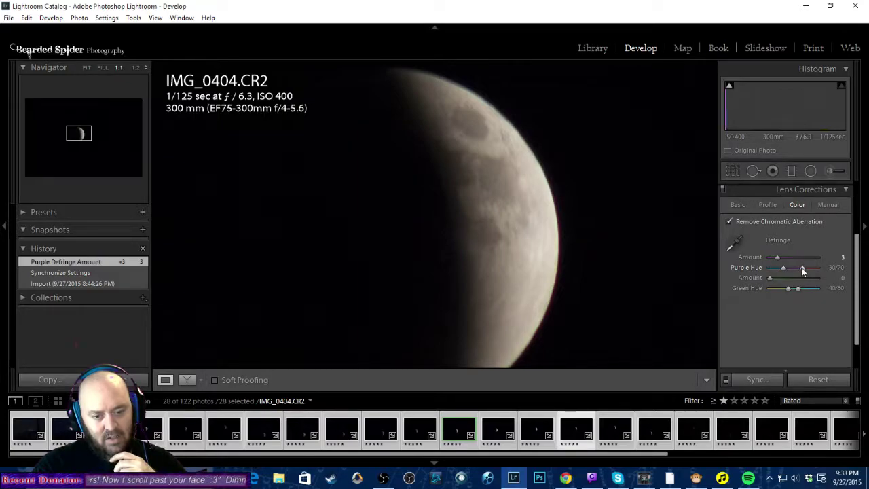
drag(800, 269, 802, 269)
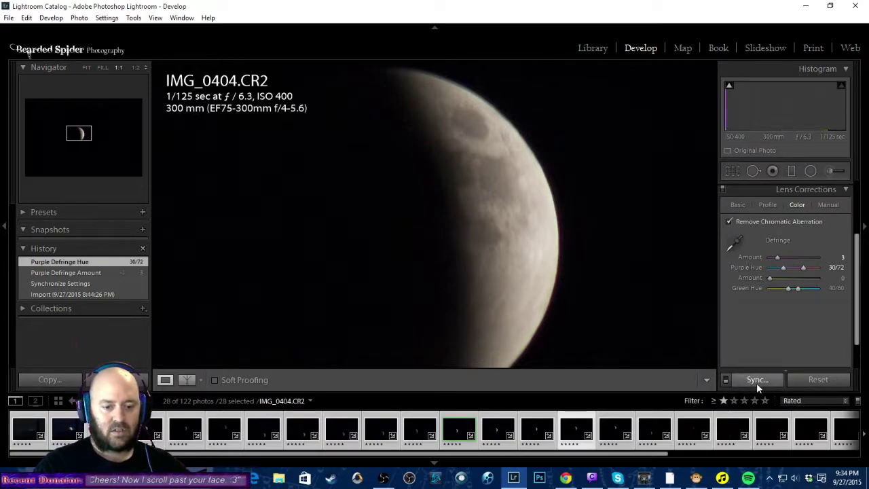
Synchronize all of IMG_0404's develop settings, including the defringe, to the selected photos and inspect the moon's edge at 1:1.
click(758, 378)
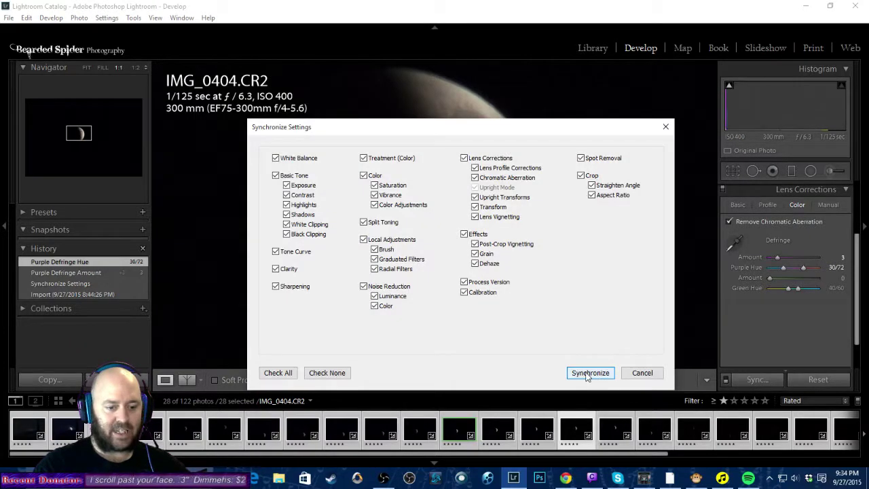
click(586, 372)
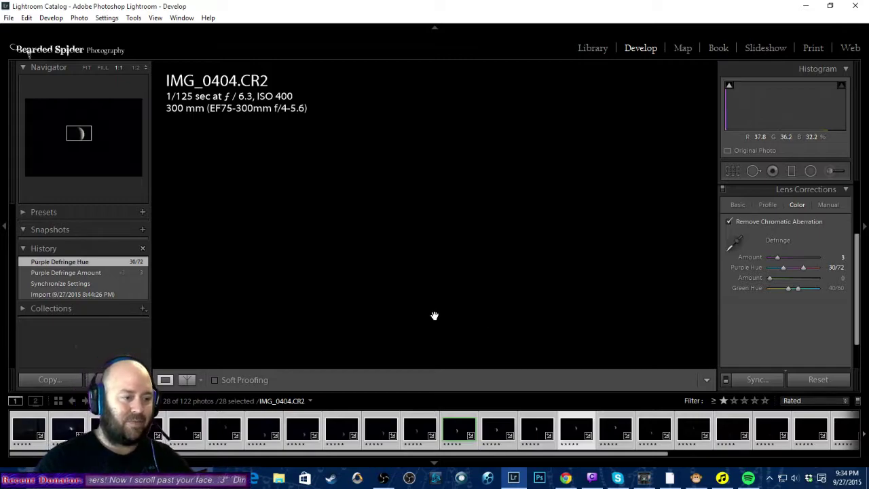
mouse_move(459, 225)
mouse_down()
mouse_move(395, 213)
mouse_move(415, 255)
mouse_move(458, 233)
mouse_up()
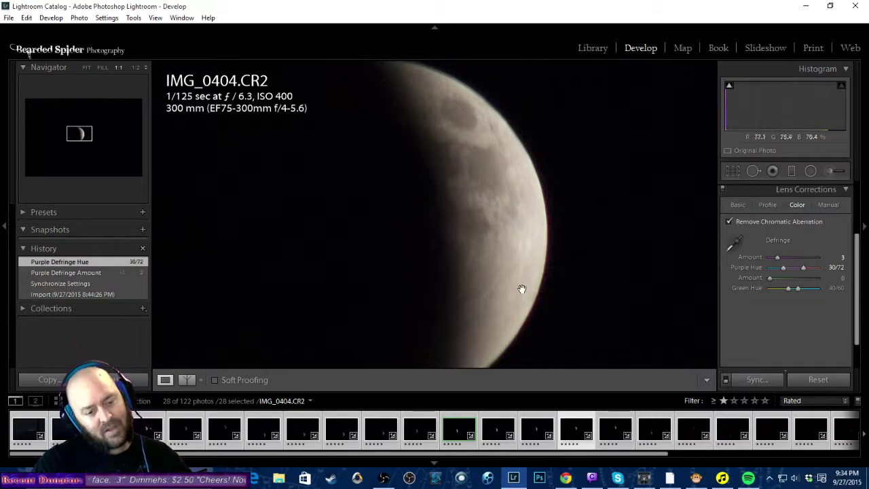
click(482, 204)
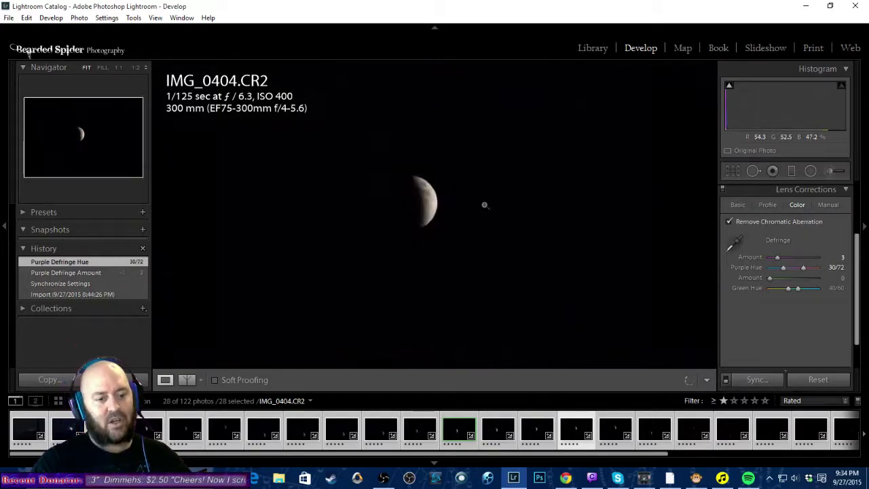
Compare the first few photos of the selection, from IMG_0371 to IMG_0382.
click(31, 428)
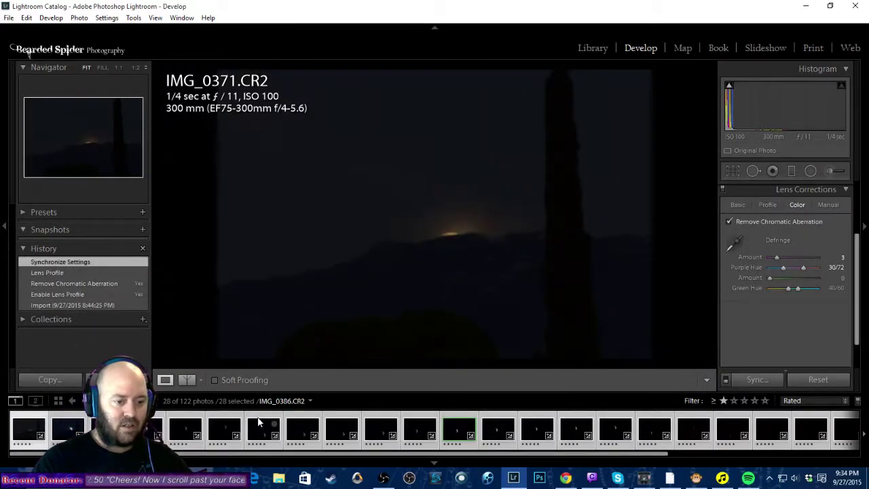
click(68, 427)
click(107, 427)
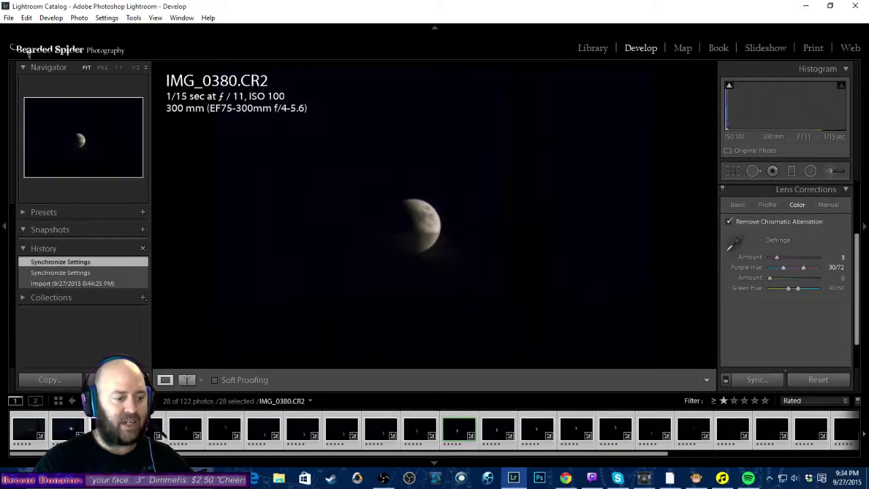
click(162, 427)
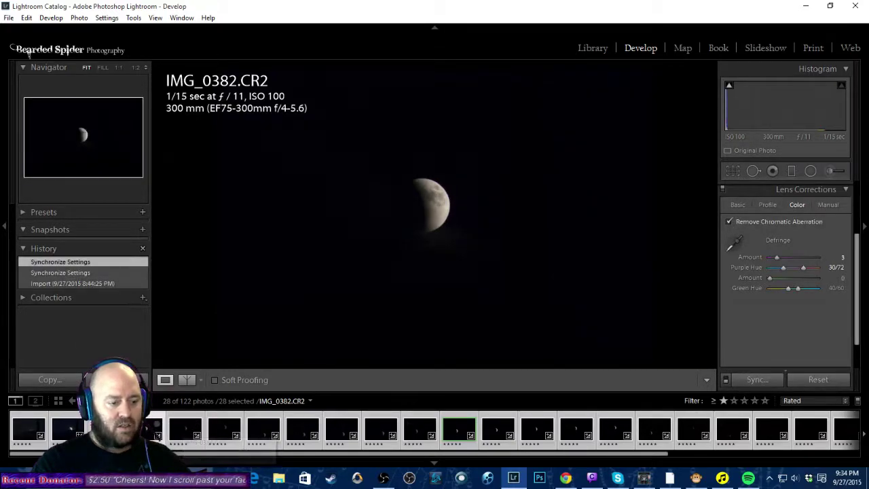
Remove the first three photos and the last eleven dim eclipse photos from the selection.
ctrl+click(24, 433)
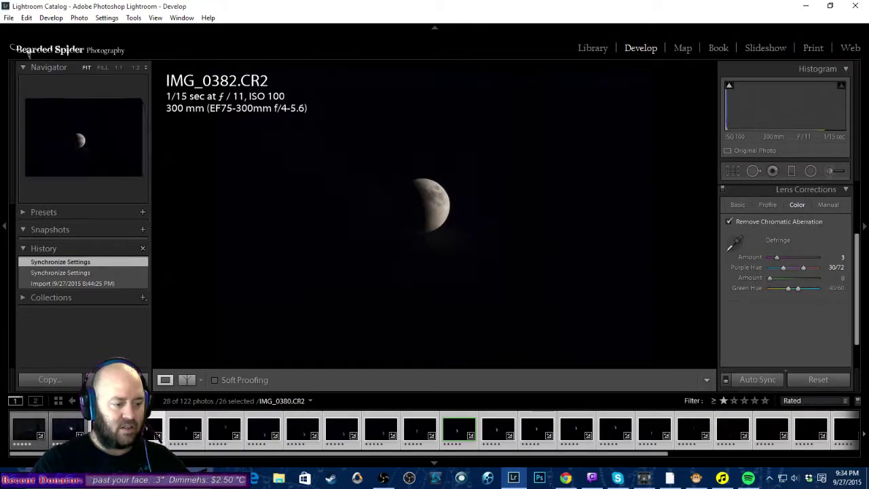
drag(343, 460, 534, 455)
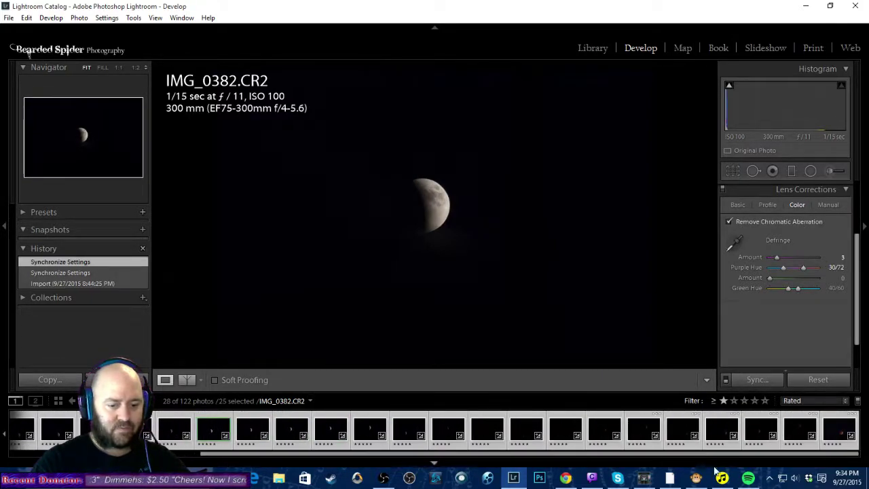
ctrl+click(448, 429)
ctrl+click(487, 429)
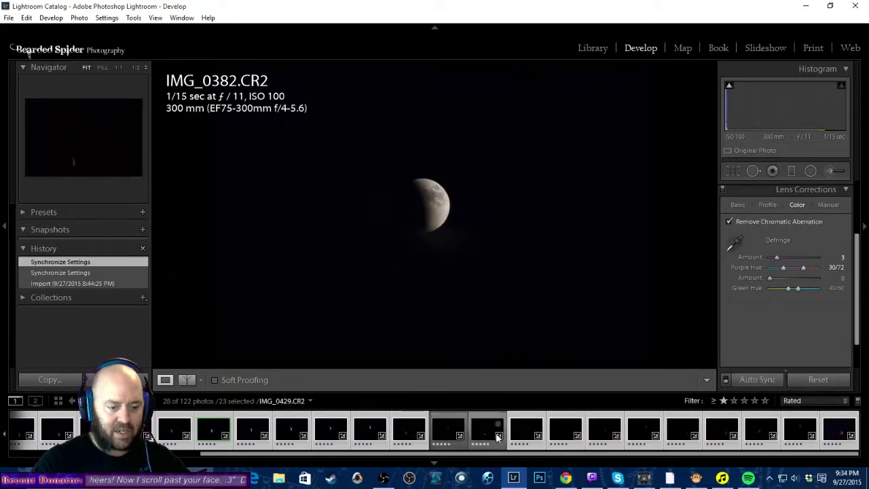
ctrl+click(526, 429)
ctrl+click(565, 430)
ctrl+click(604, 431)
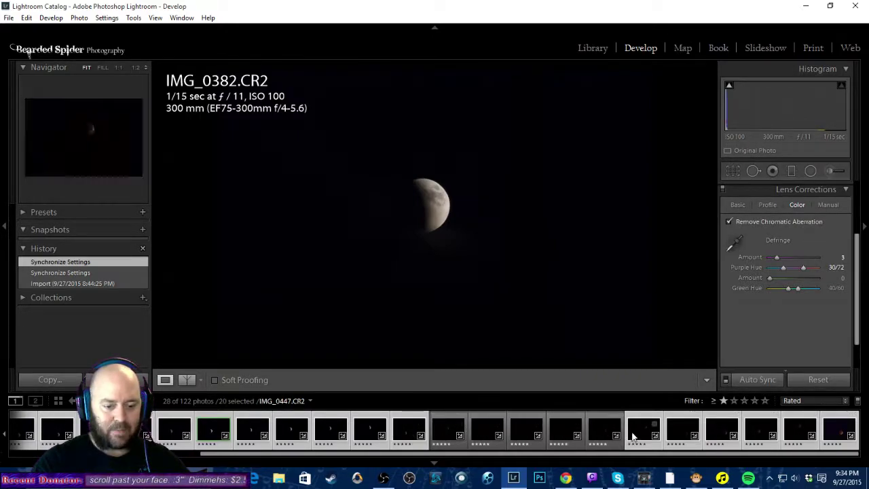
ctrl+click(644, 431)
ctrl+click(682, 431)
ctrl+click(728, 438)
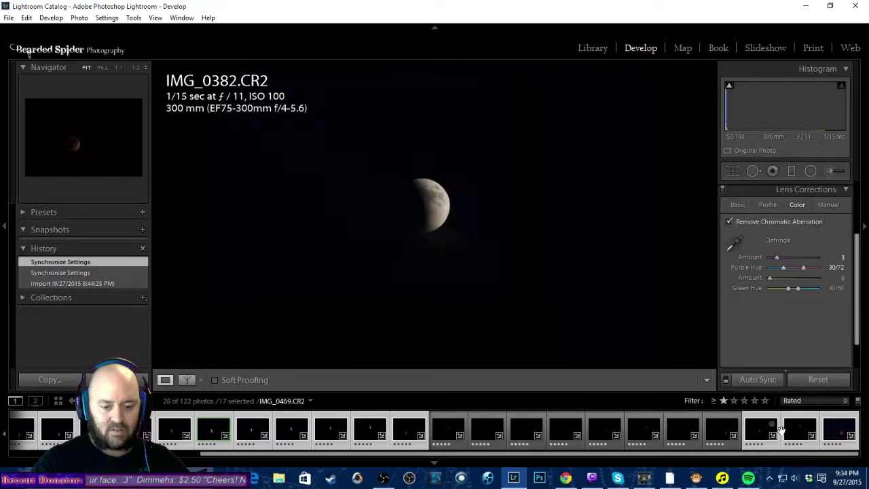
ctrl+click(801, 433)
ctrl+click(823, 433)
ctrl+click(760, 431)
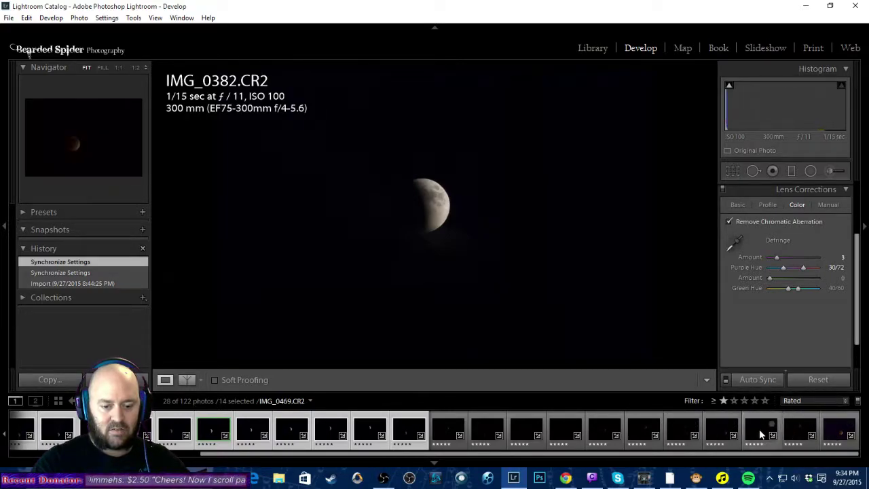
Check IMG_0415 at the end of the remaining selection and make IMG_0382 the active photo.
click(448, 433)
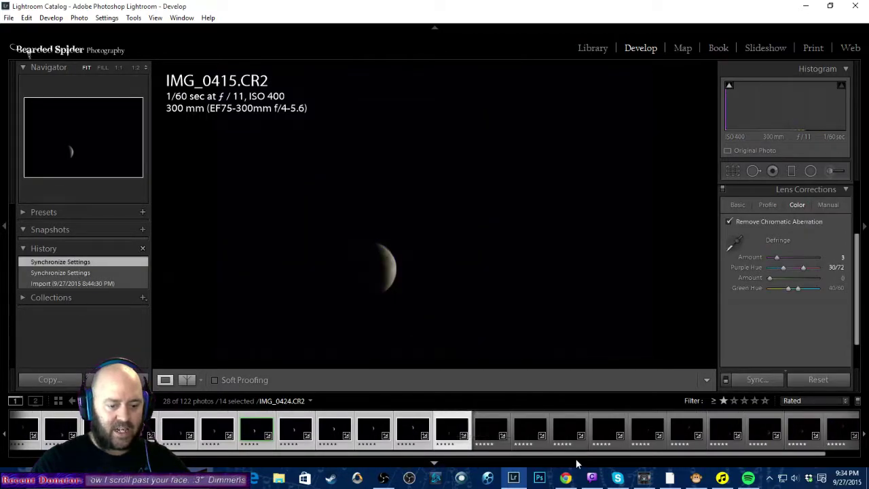
scroll(271, 459, up, 3)
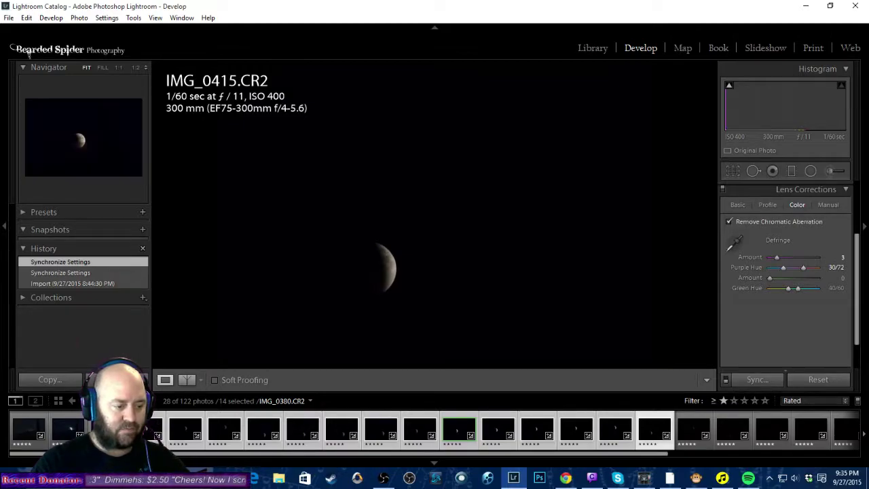
click(135, 429)
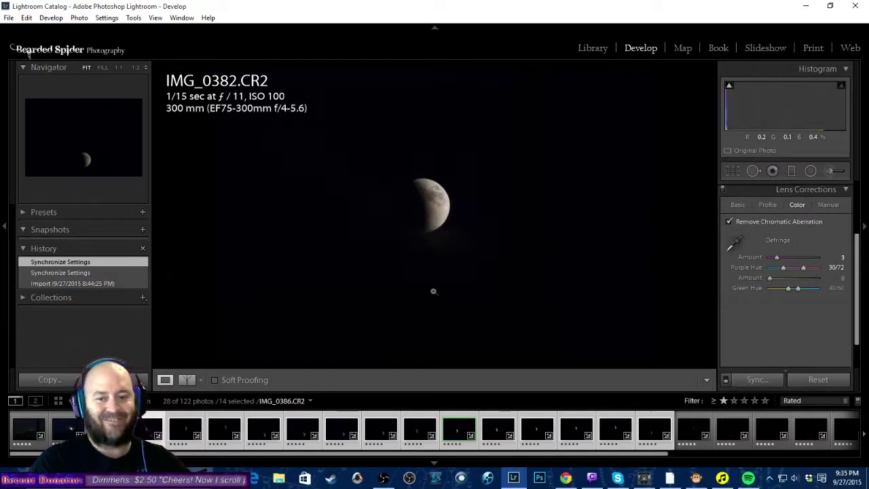
Set IMG_0382's exposure to +0.50 and its white balance temperature to 3900.
click(822, 190)
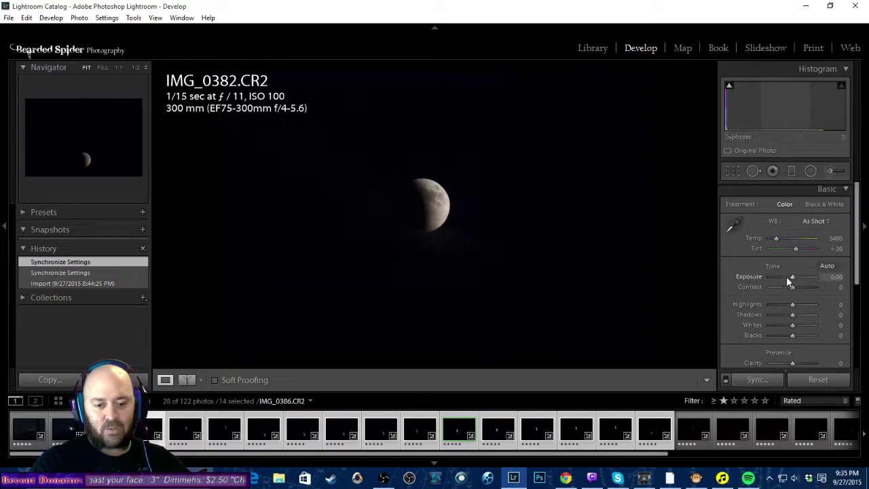
drag(792, 276, 788, 278)
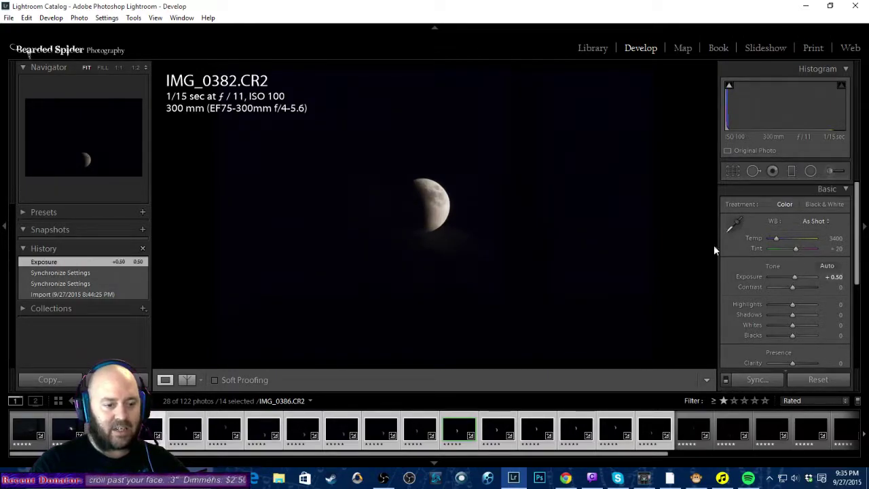
drag(777, 238, 780, 236)
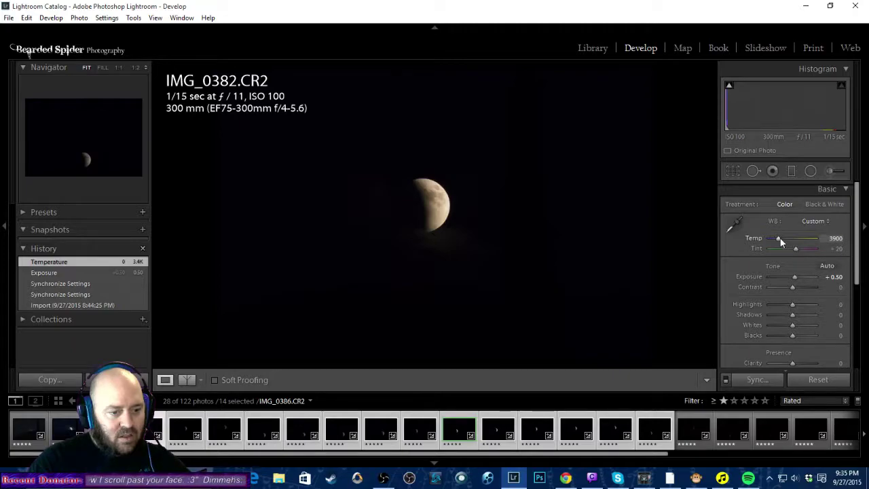
click(779, 236)
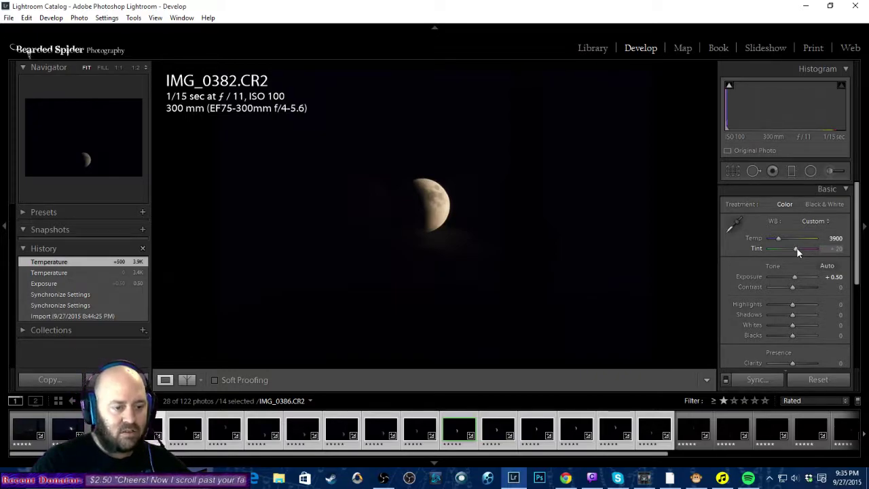
Set the white balance tint of IMG_0382 to +30.
click(796, 247)
click(796, 247)
key(Up)
key(Up)
key(Up)
key(Up)
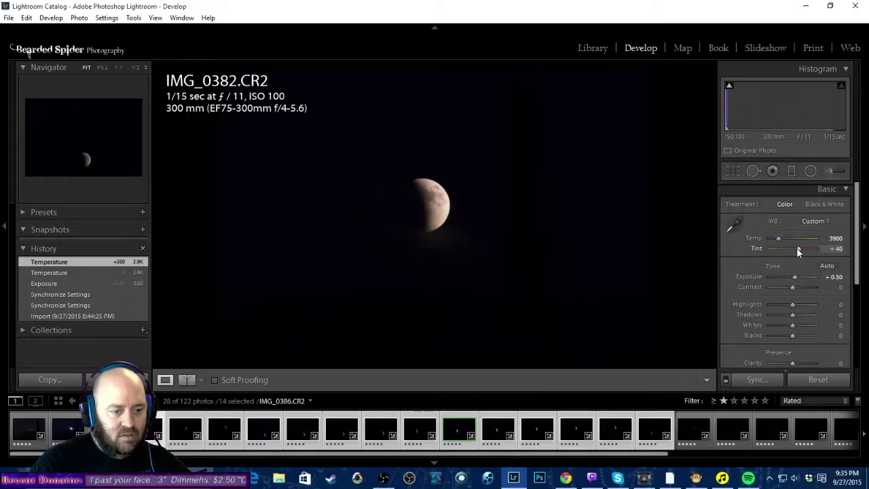
key(Down)
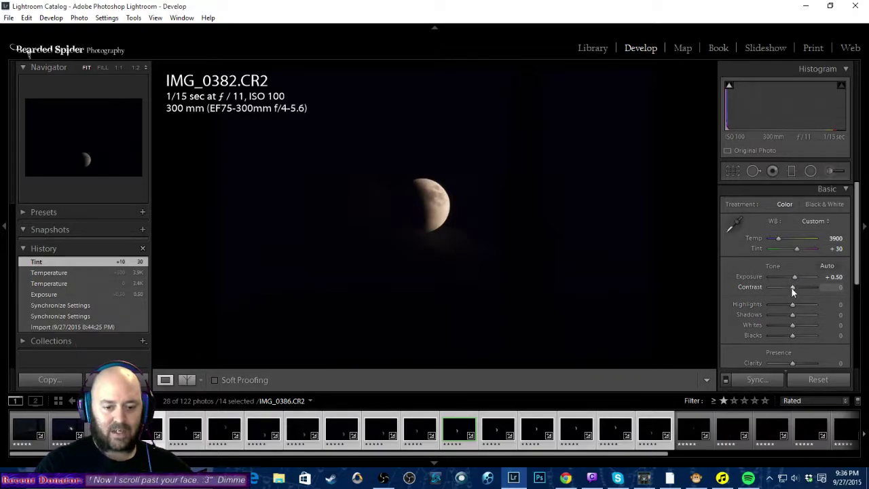
Set the contrast of IMG_0382 to +55, judging the moon's surface detail at 1:1.
click(430, 202)
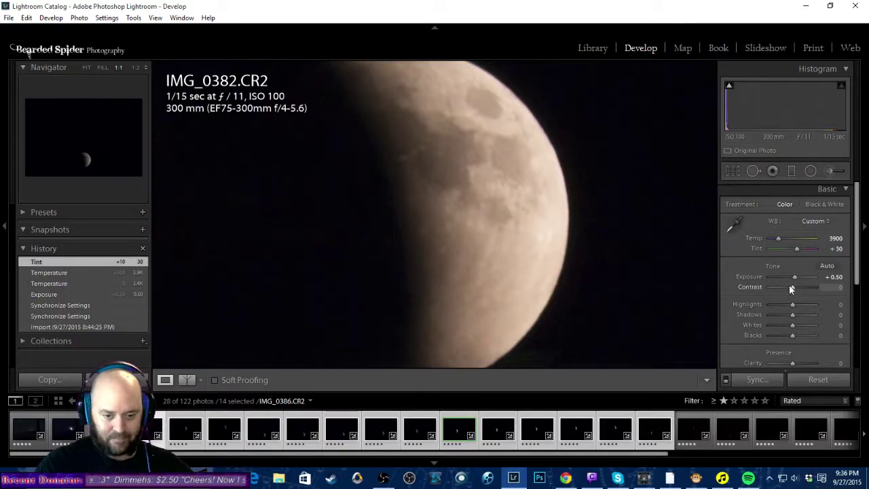
scroll(790, 284, up, 5)
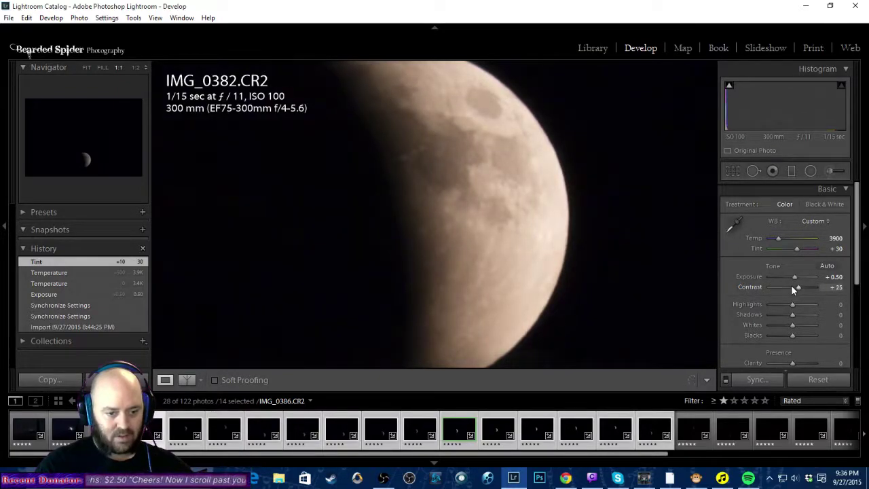
scroll(791, 284, up, 3)
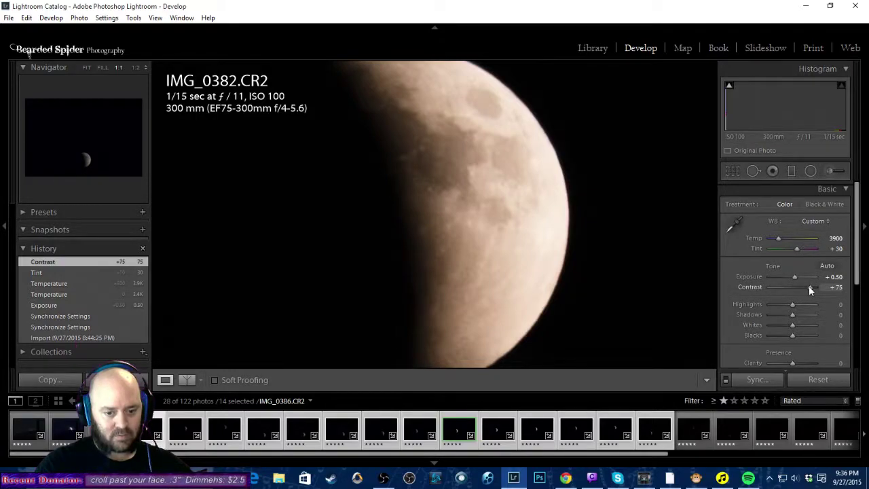
key(shift+Down)
click(493, 237)
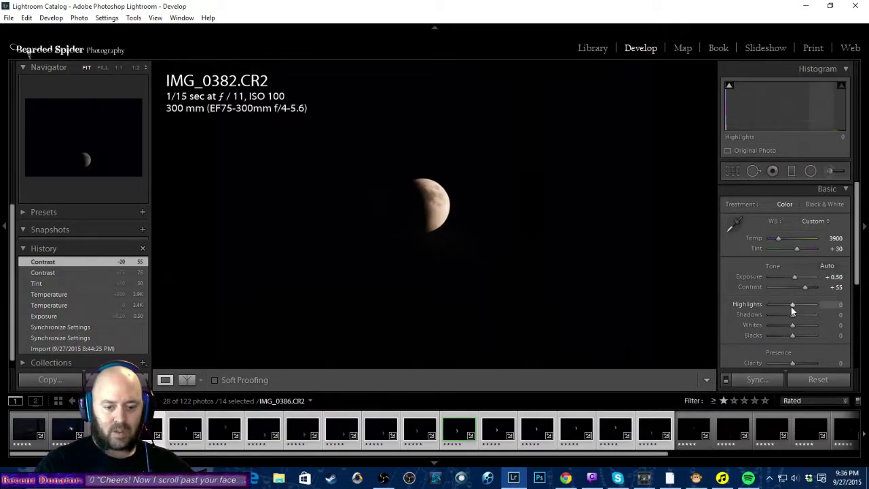
Test darker highlights on IMG_0382's moon and settle on a highlights value of -10.
key(Down)
key(Down)
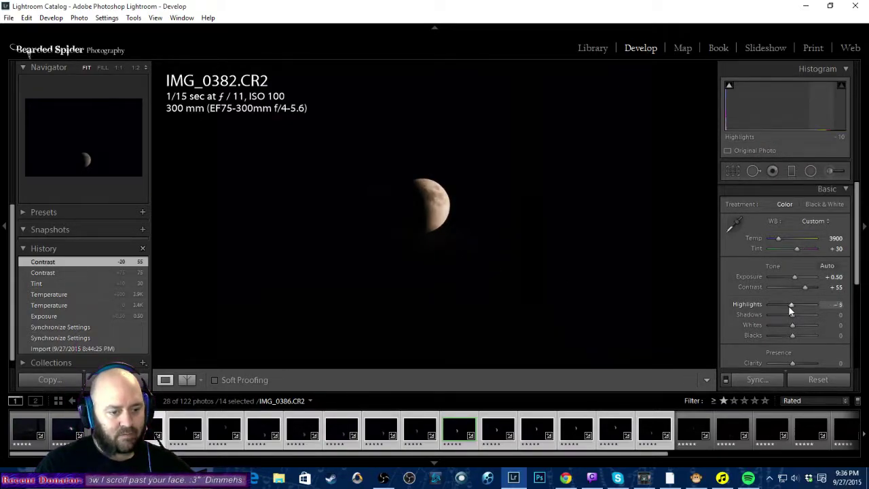
key(Down)
key(Down)
key(Down)
key(Down)
key(Down)
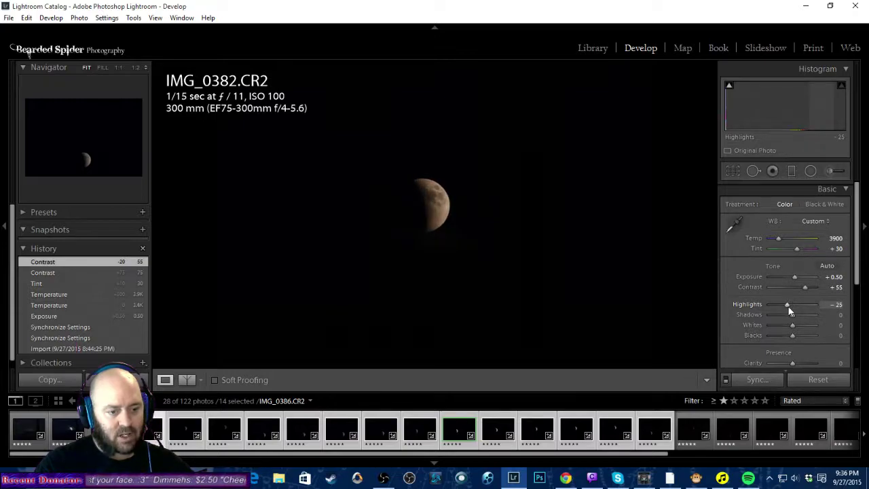
key(Up)
key(Up)
key(Up)
key(Up)
key(Up)
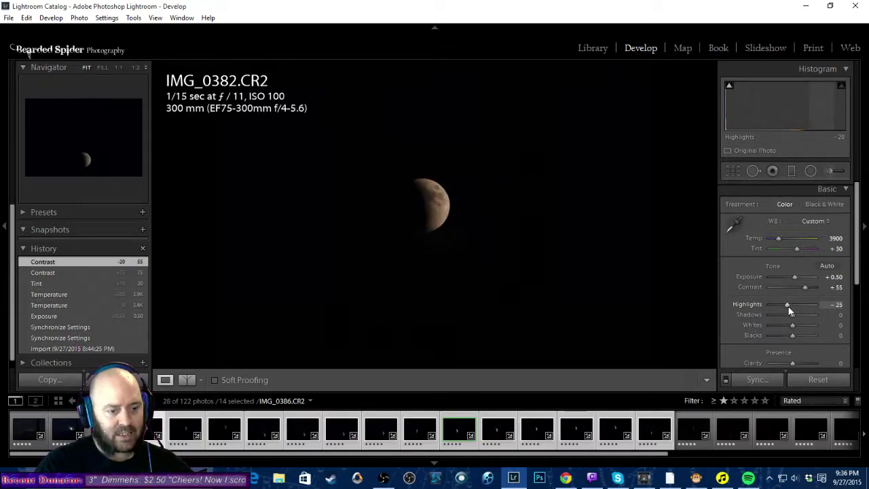
key(Up)
key(Down)
key(Down)
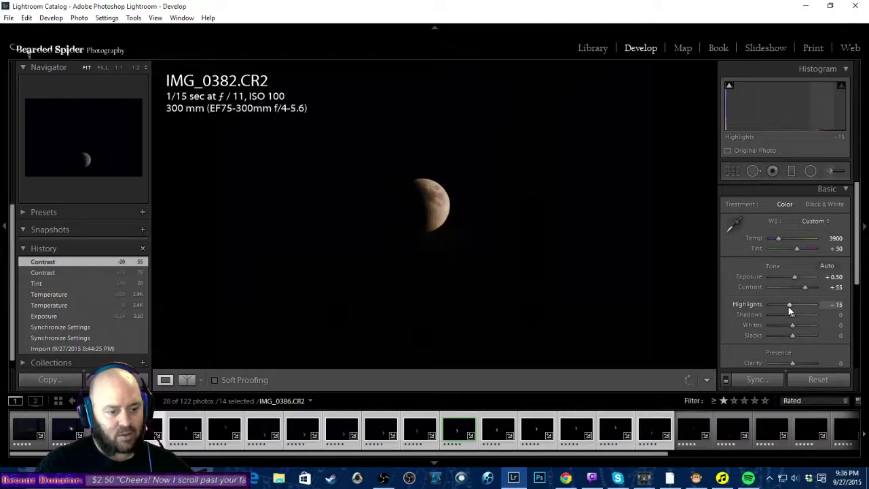
key(Up)
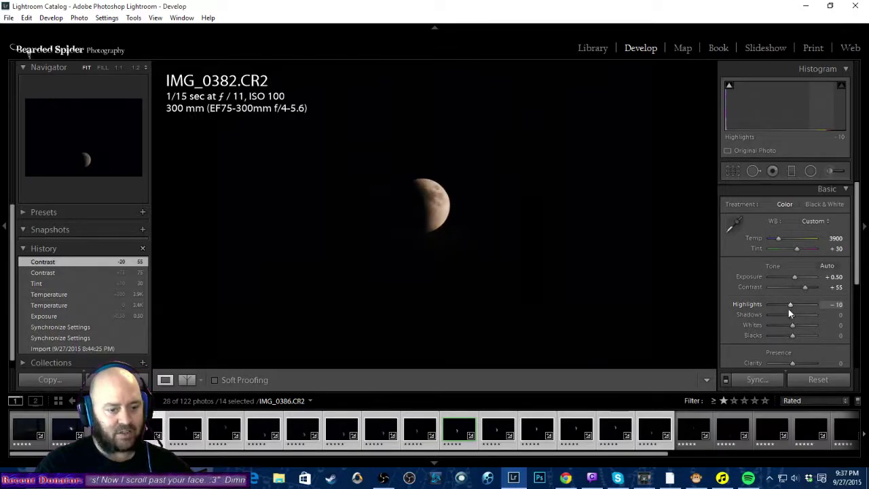
Try shadows values from +25 down to -75 on IMG_0382 and settle on -7.
key(Up)
key(Up)
key(Up)
key(Up)
key(Up)
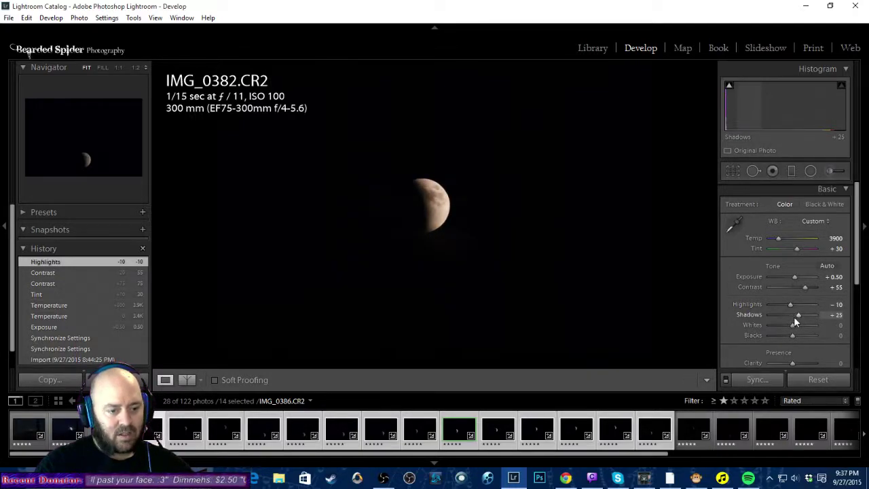
click(793, 316)
key(shift+Down)
key(shift+Down)
key(shift+Down)
key(shift+Down)
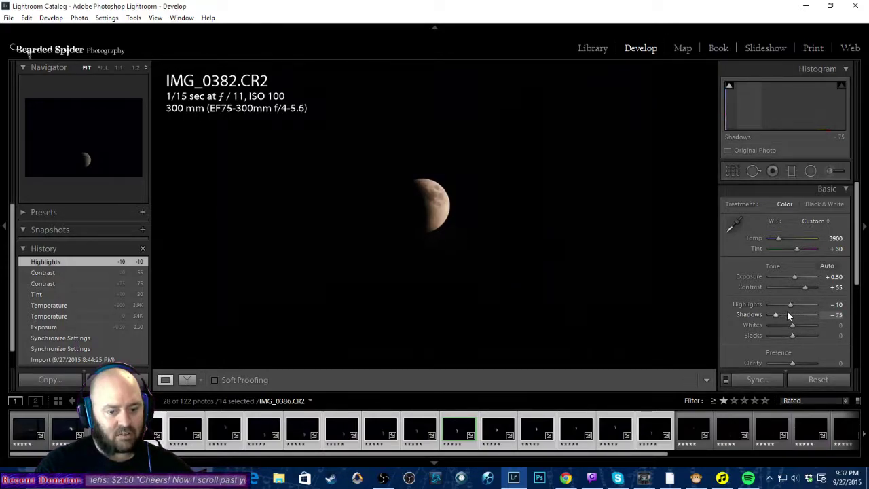
scroll(787, 310, down, 1)
mouse_move(771, 288)
mouse_down()
mouse_move(749, 289)
mouse_move(824, 287)
mouse_move(722, 287)
mouse_move(825, 287)
mouse_move(775, 288)
mouse_move(795, 288)
mouse_move(788, 285)
mouse_up()
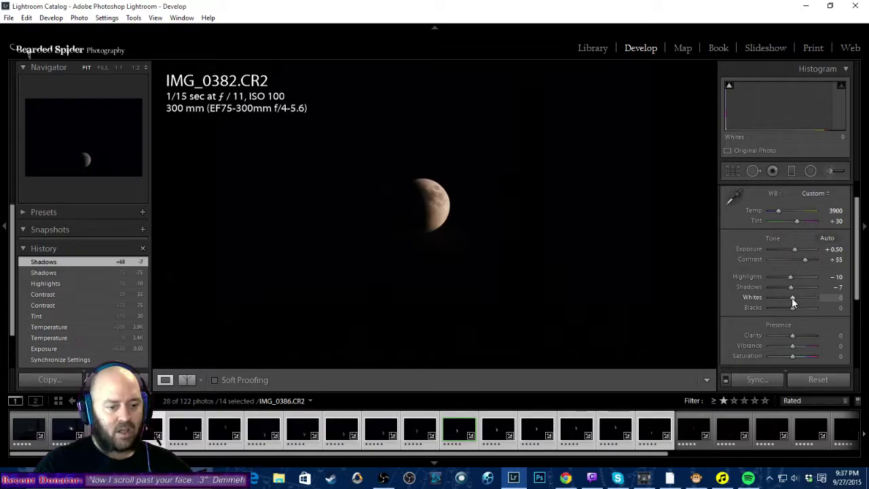
Set IMG_0382's whites to +24 and blacks to -21, and reset a trial clarity change.
key(shift)
shift+double_click(793, 298)
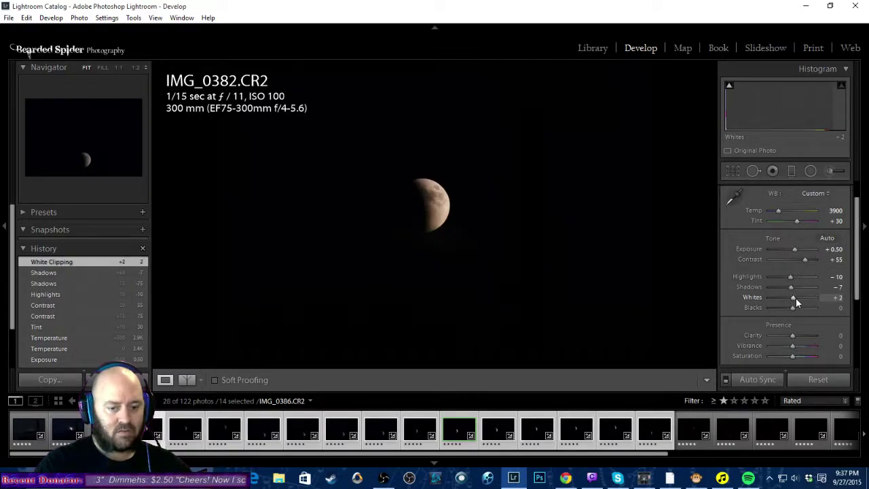
mouse_move(796, 297)
alt+mouse_down()
mouse_move(809, 299)
mouse_move(788, 308)
alt+mouse_up()
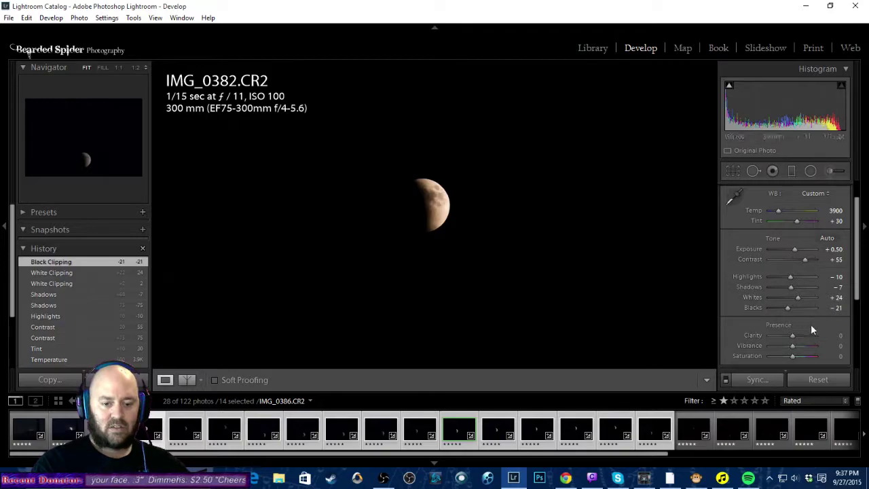
drag(792, 338, 794, 337)
double_click(792, 334)
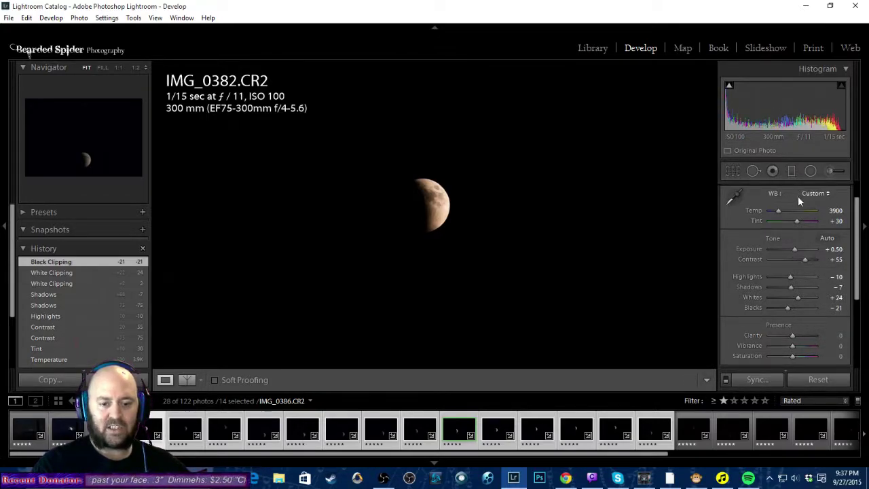
Set IMG_0382's sharpening amount to 70 and luminance noise reduction to 26, and check the moon at 1:1.
scroll(795, 215, up, 1)
click(835, 191)
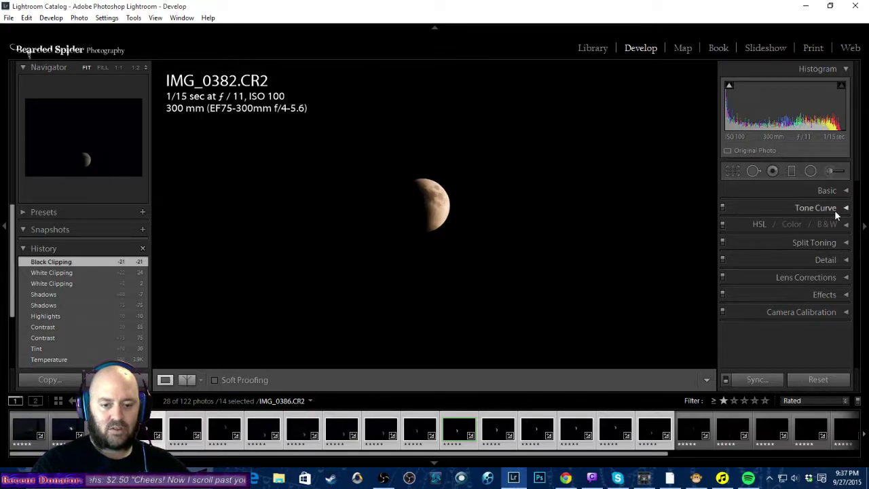
click(821, 258)
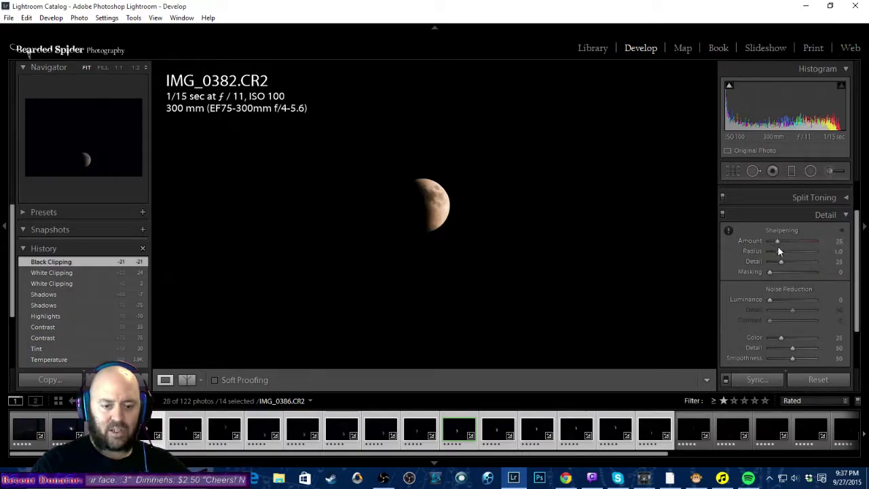
scroll(777, 241, up, 3)
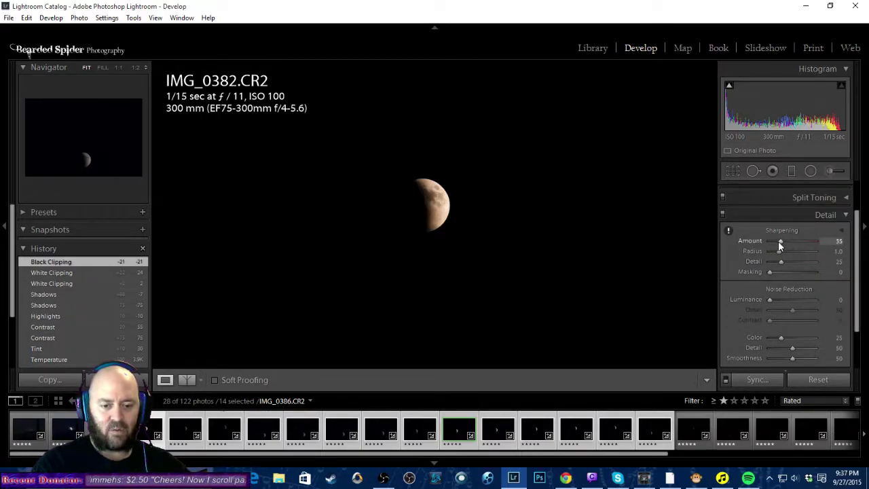
scroll(778, 241, up, 5)
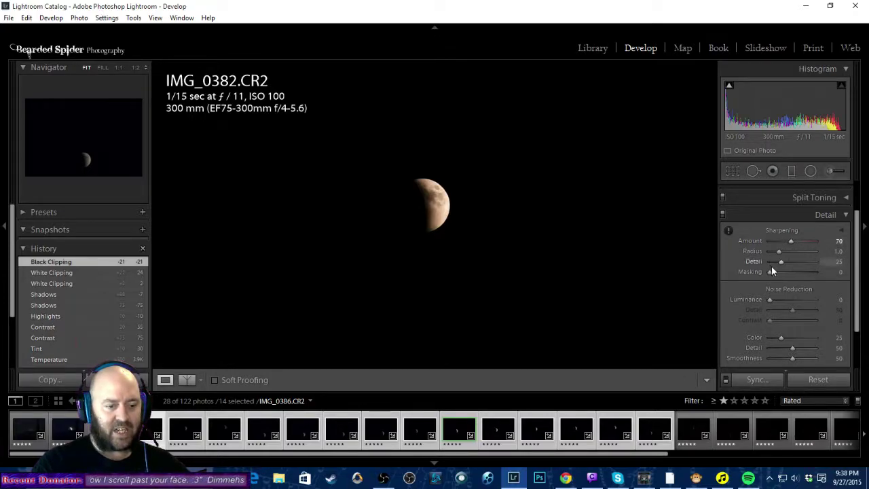
drag(766, 305, 782, 299)
click(433, 190)
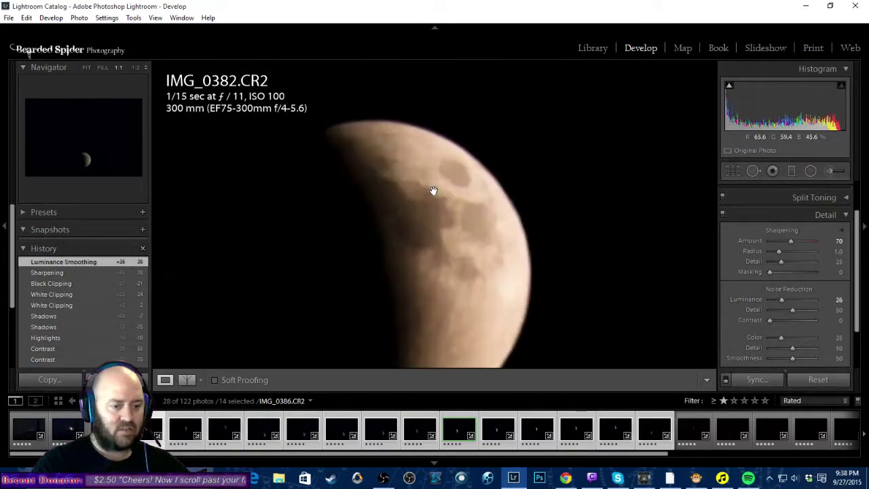
click(486, 288)
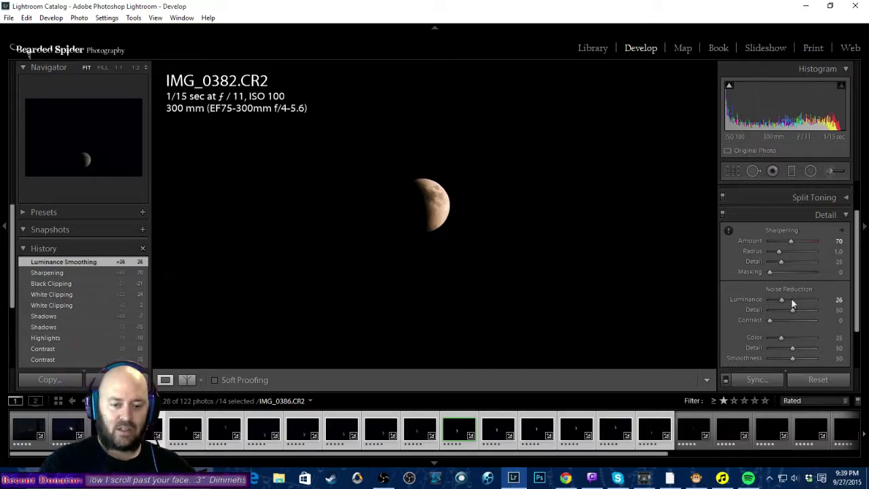
Synchronize all of IMG_0382's develop settings to the other selected moon photos.
click(826, 215)
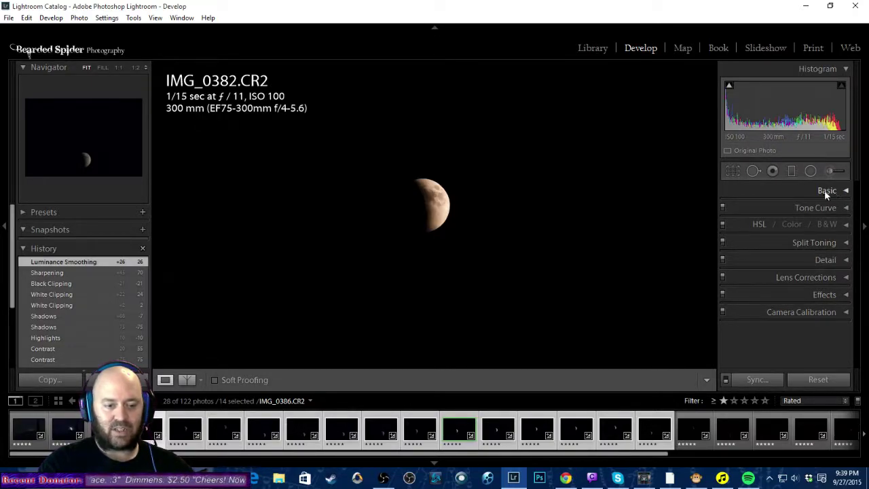
click(753, 380)
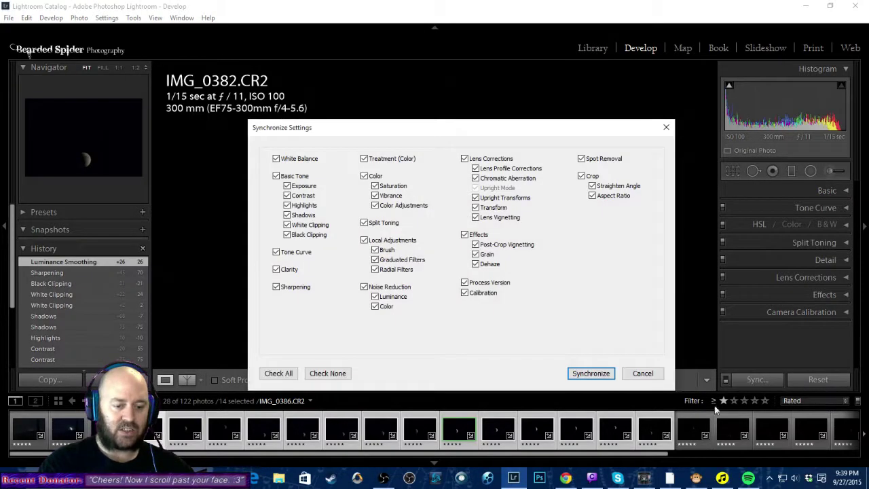
click(588, 372)
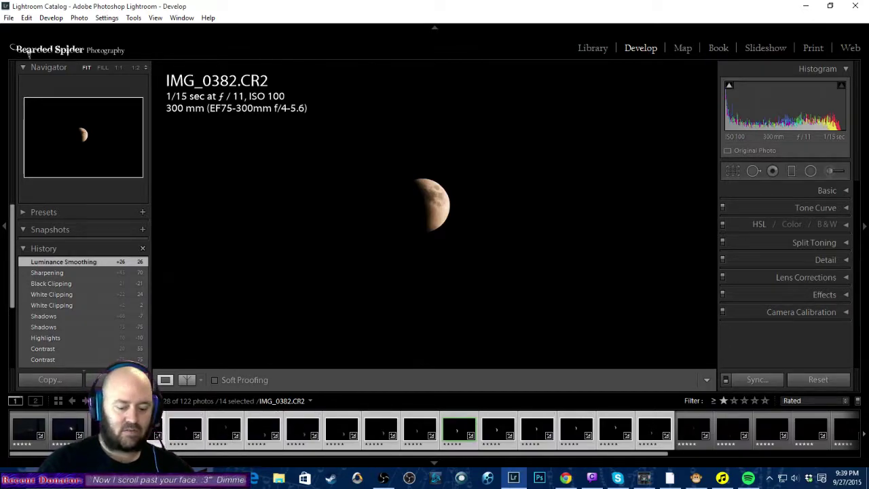
Compare the synchronized IMG_0384 with IMG_0382 and IMG_0385, and drop IMG_0384 from the rated photos.
click(183, 428)
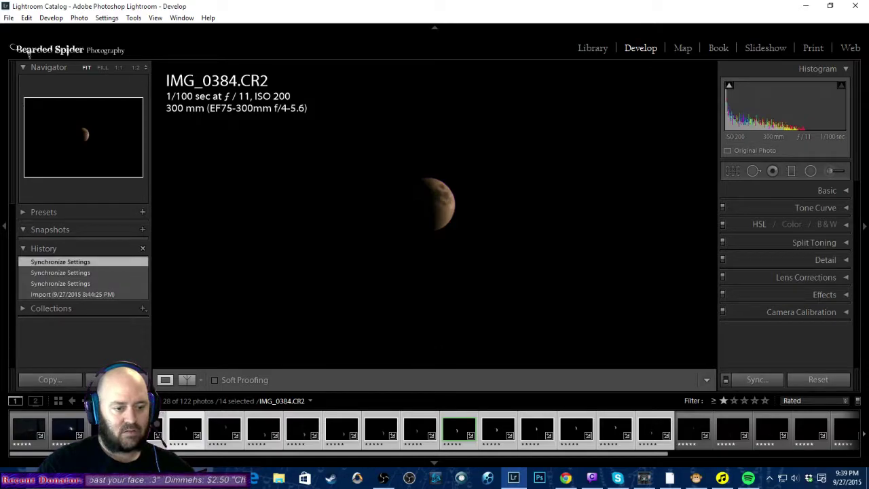
key(Right)
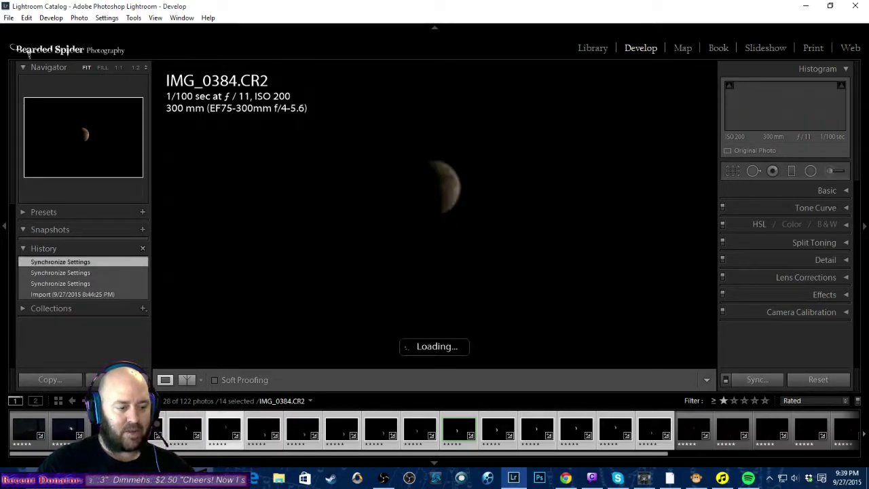
key(Left)
key(Left)
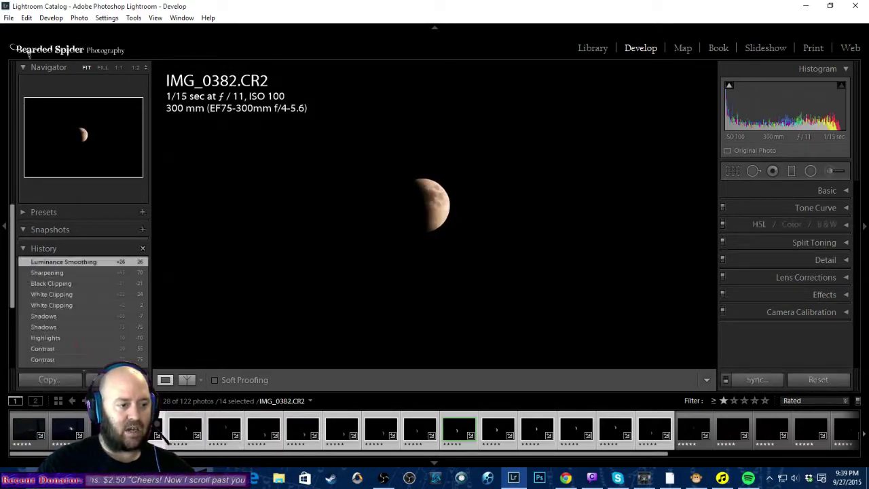
key(Right)
key(Right)
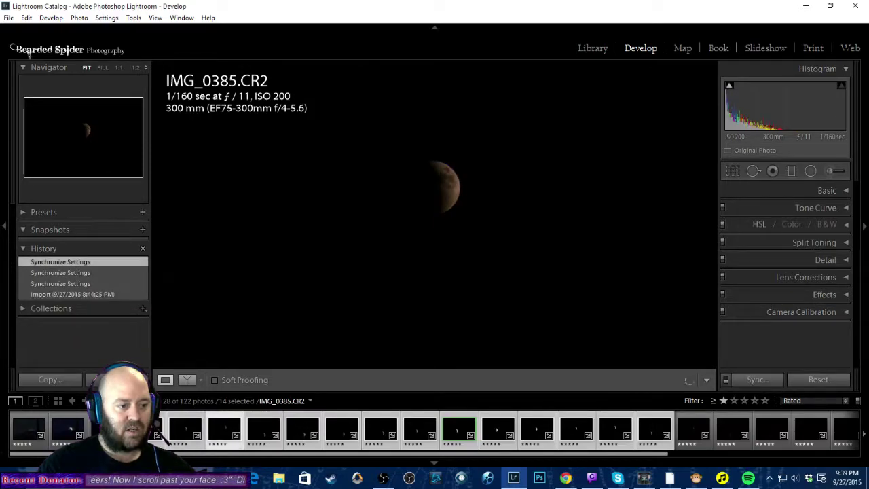
key(Left)
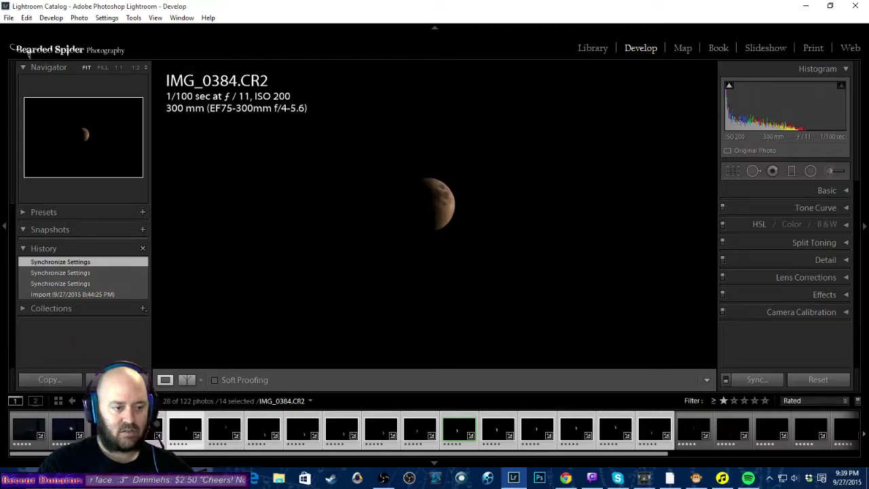
key(Right)
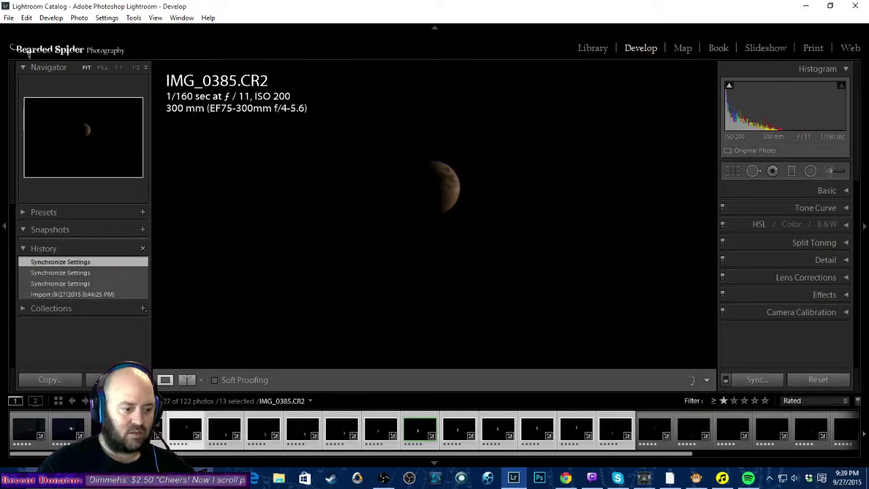
Compare IMG_0385's brightness with its neighbouring photos and raise its exposure to +1.91.
click(185, 432)
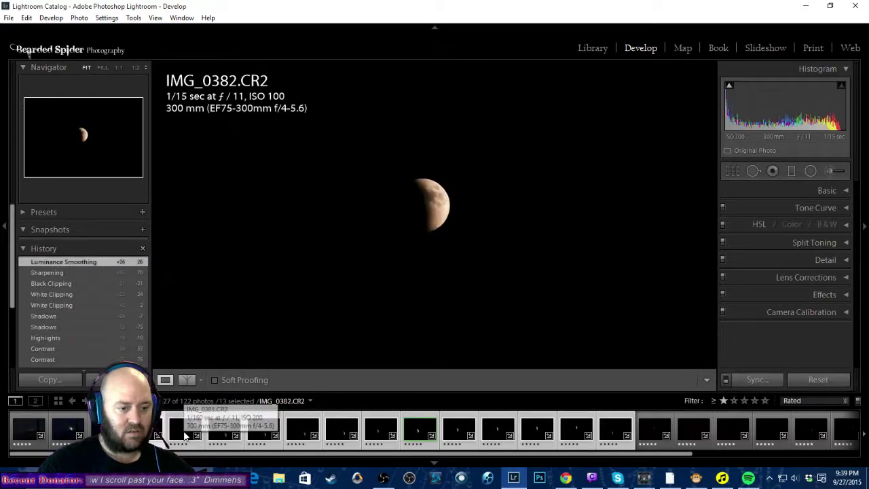
key(ctrl+z)
key(ctrl+z)
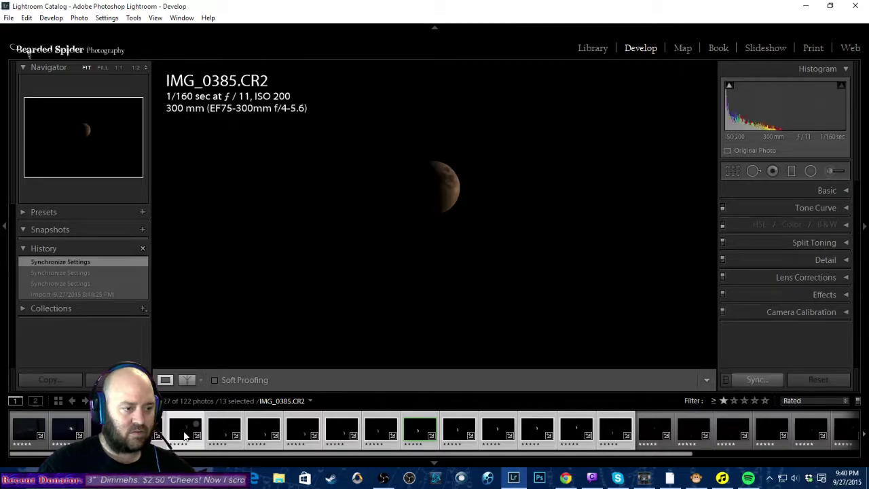
key(Right)
key(Left)
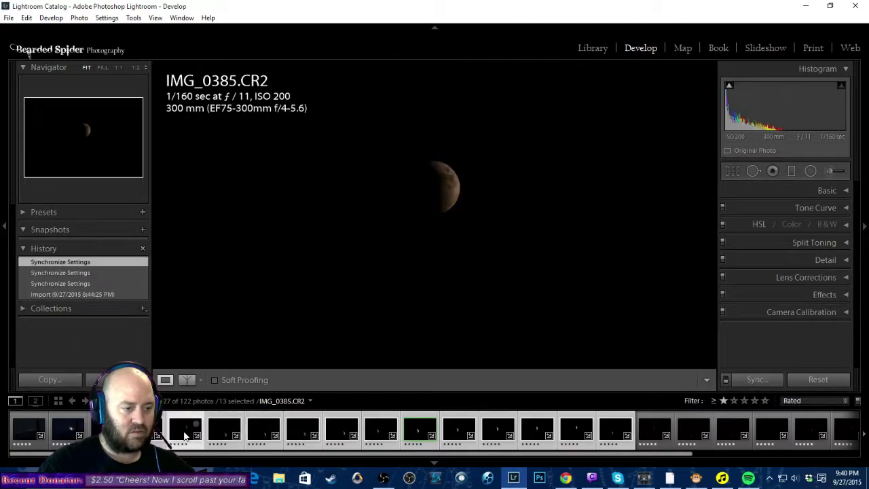
key(Right)
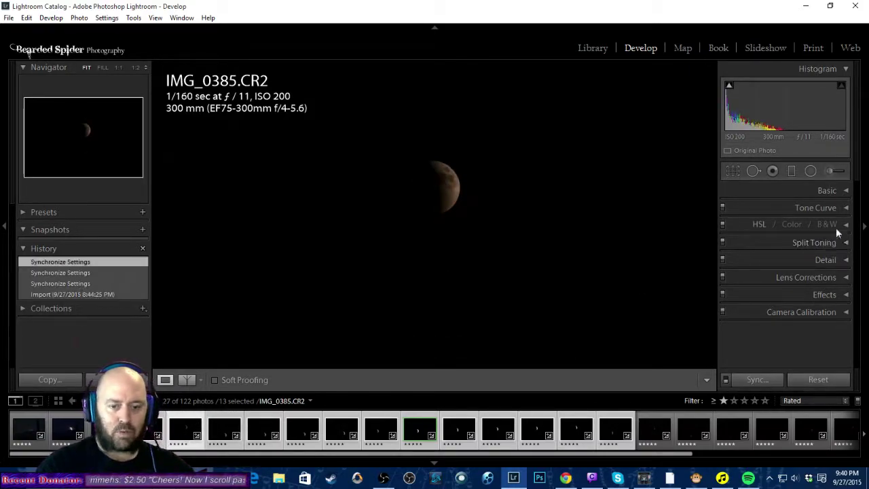
click(843, 191)
drag(795, 275, 801, 276)
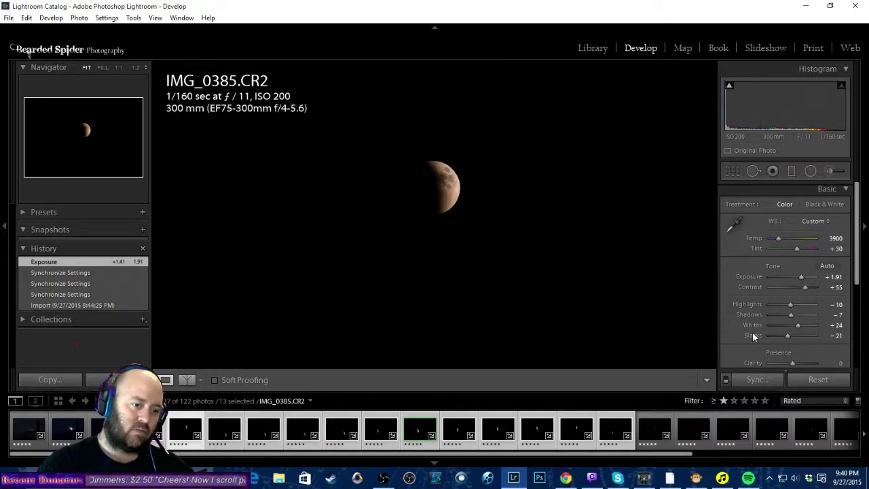
Raise IMG_0386's exposure to +1.07 and review the synchronized photos IMG_0387 through IMG_0390.
click(216, 425)
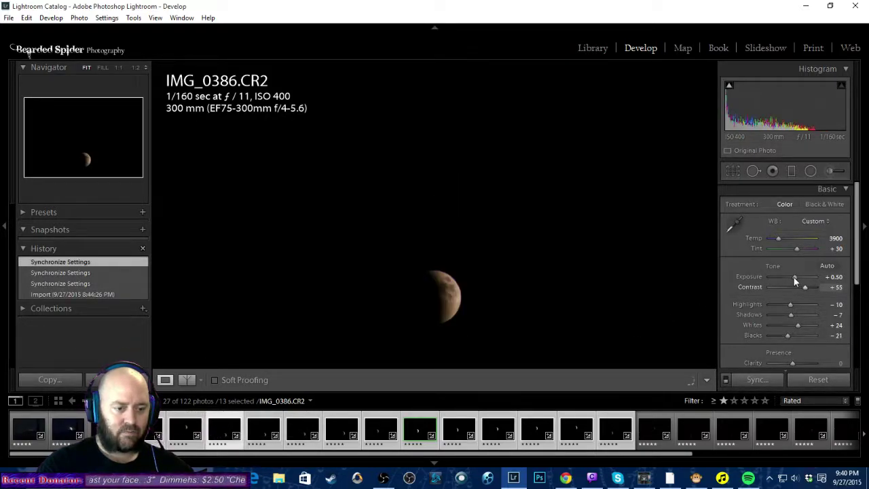
drag(796, 277, 797, 277)
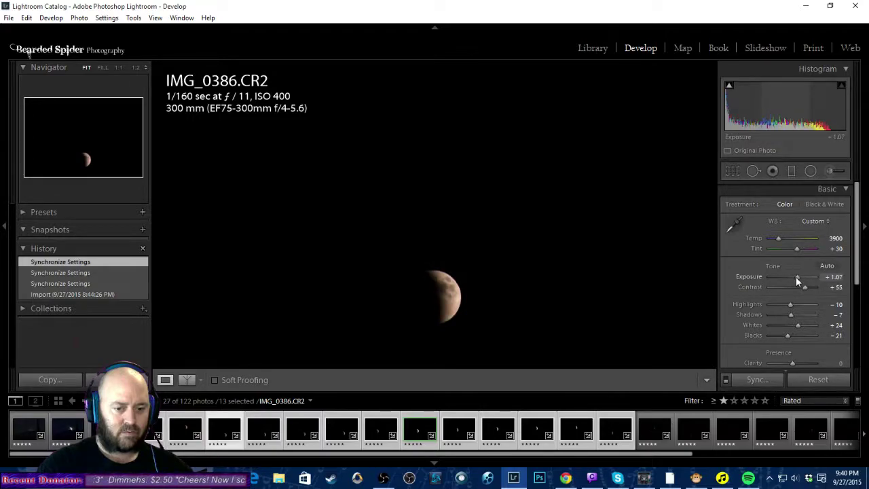
click(263, 426)
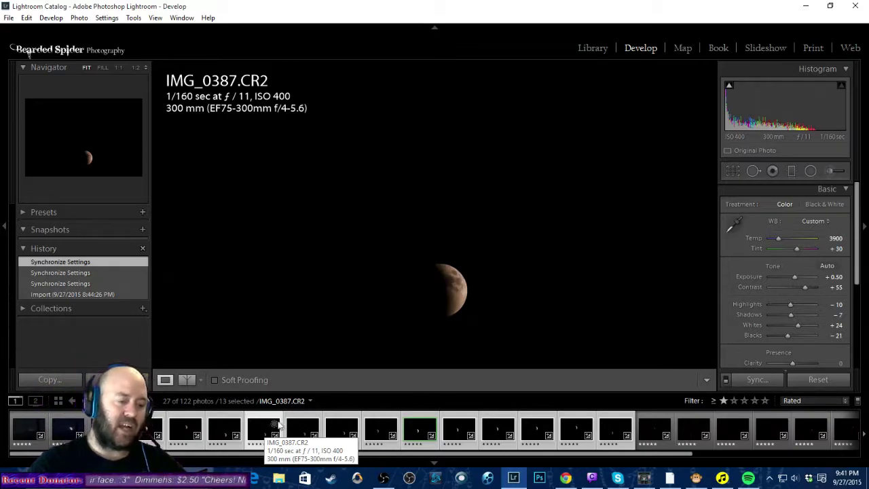
click(297, 429)
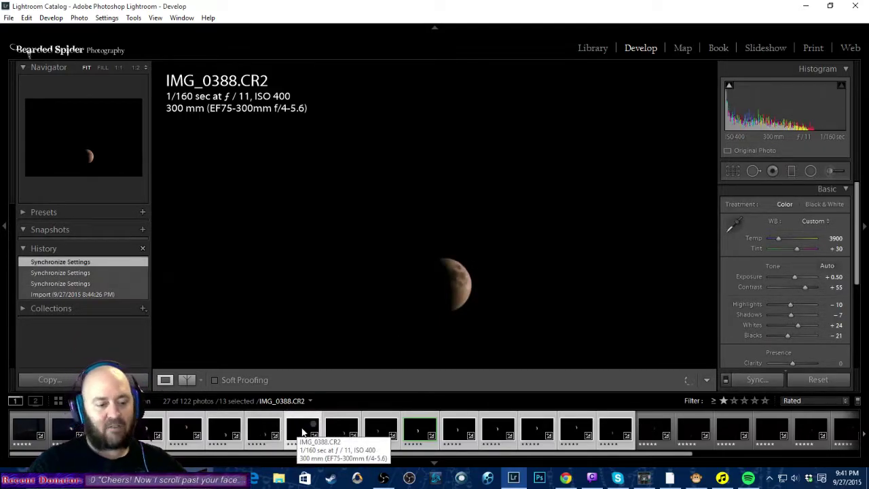
key(Right)
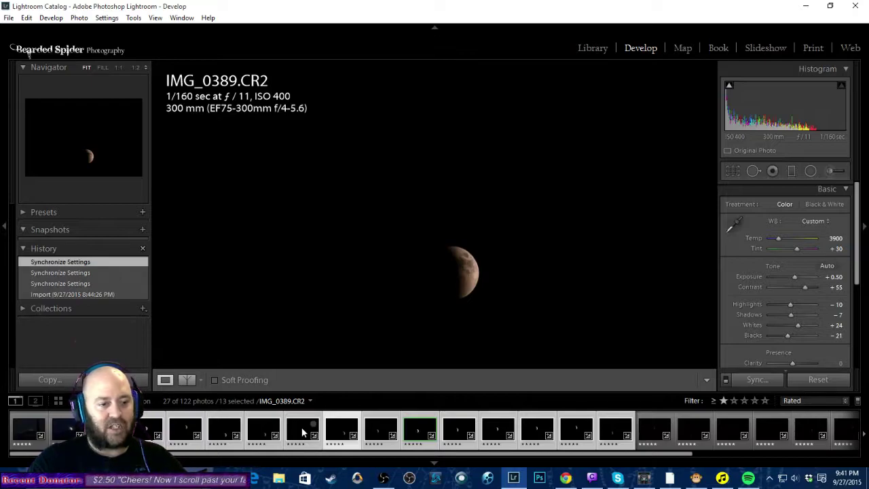
key(Right)
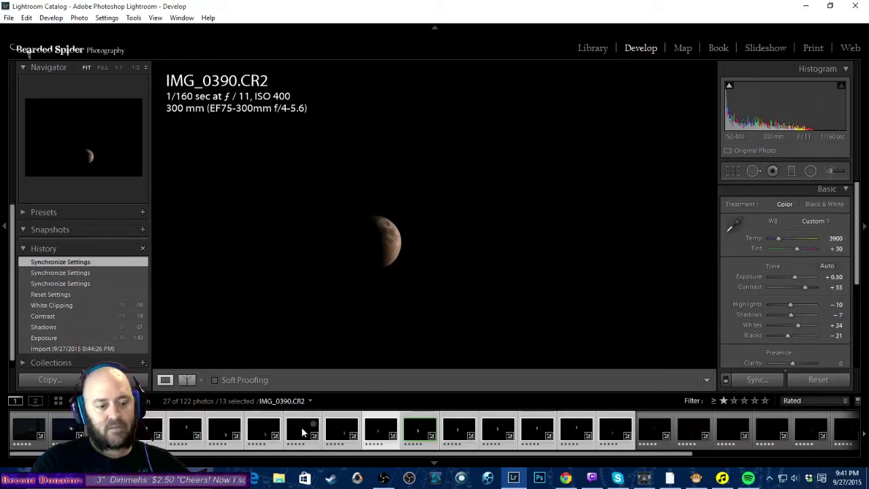
Try lower exposure values on IMG_0401 and settle on -0.52.
key(Right)
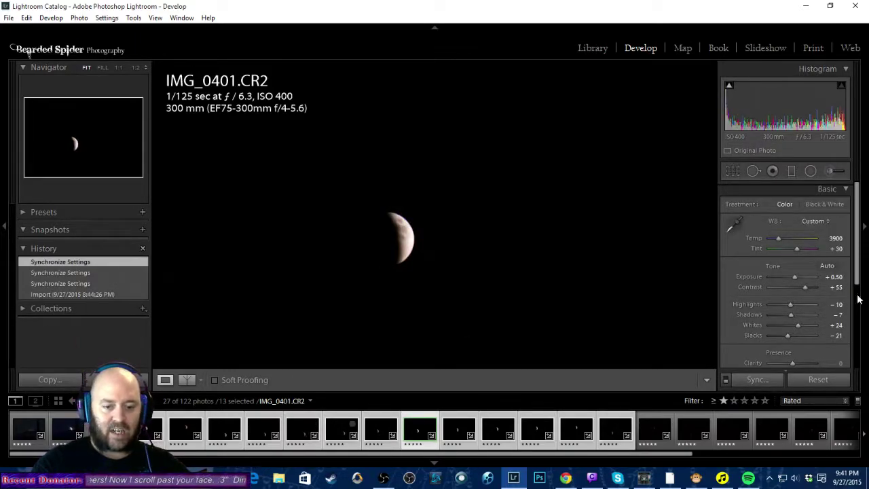
drag(801, 277, 795, 277)
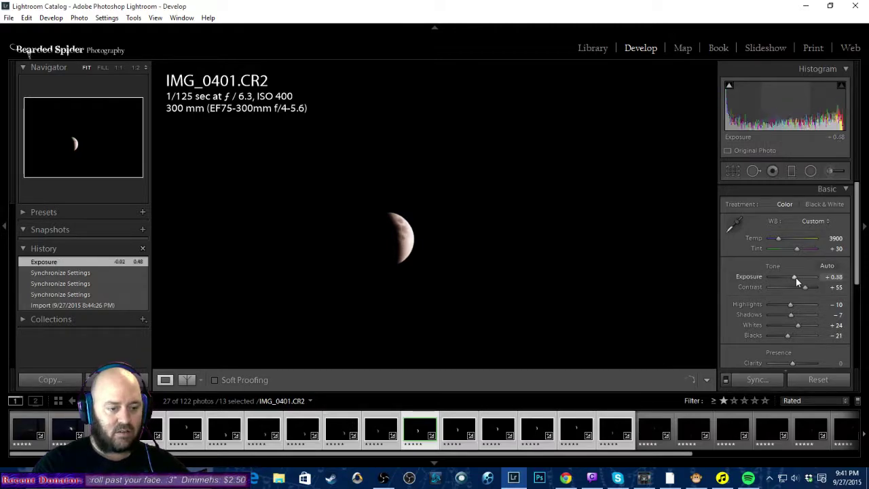
key(Down)
key(Down)
key(Down)
key(Down)
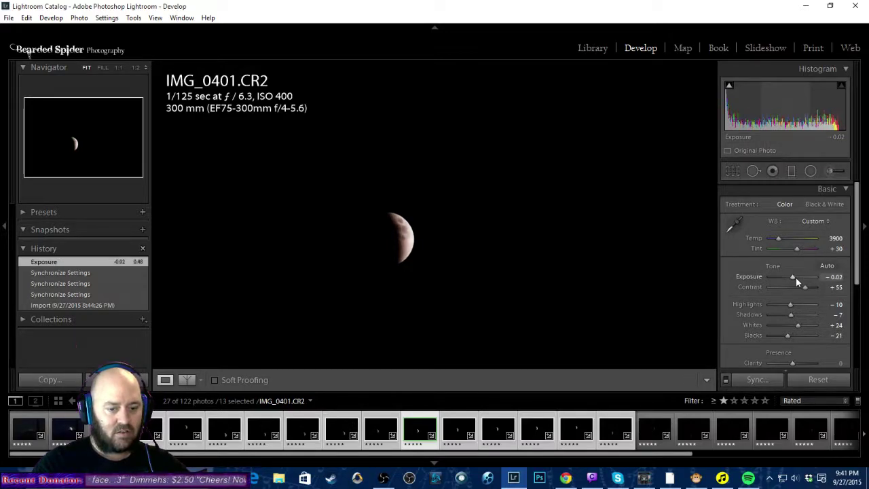
key(Down)
key(Down)
key(Down)
key(Down)
key(Down)
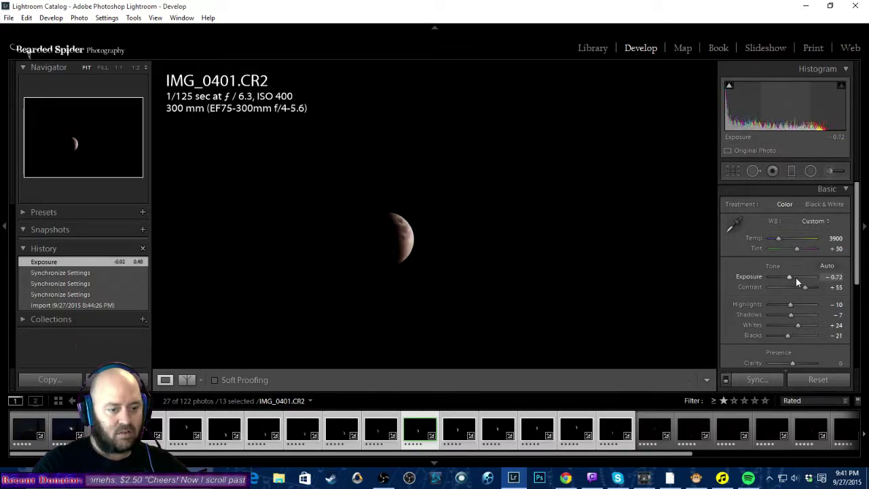
key(Up)
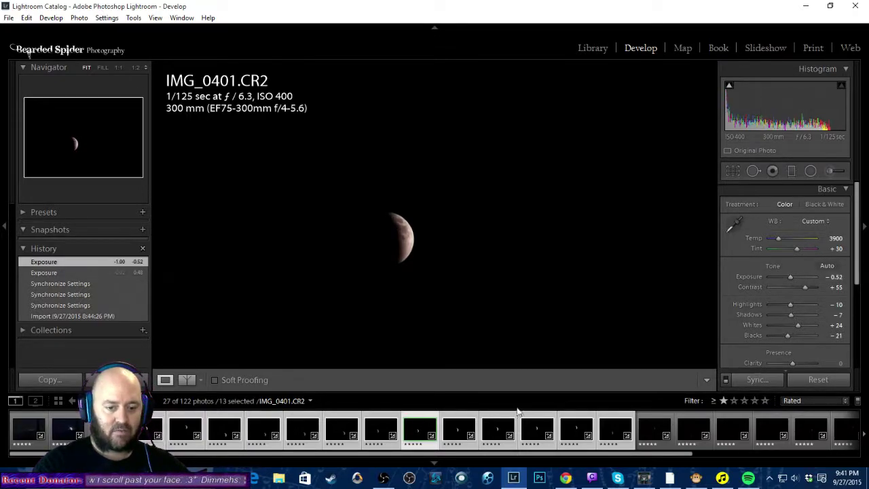
Try exposures down to -0.60 on IMG_0402 and settle on -0.20.
click(456, 435)
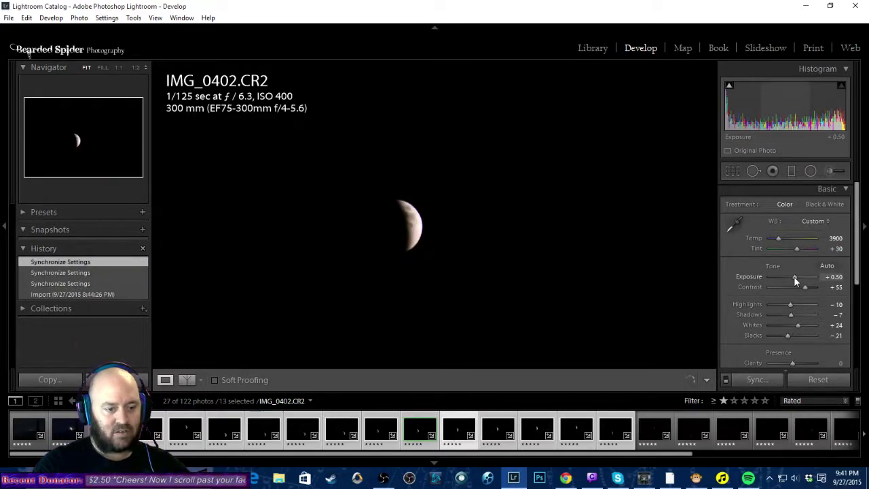
scroll(793, 276, down, 9)
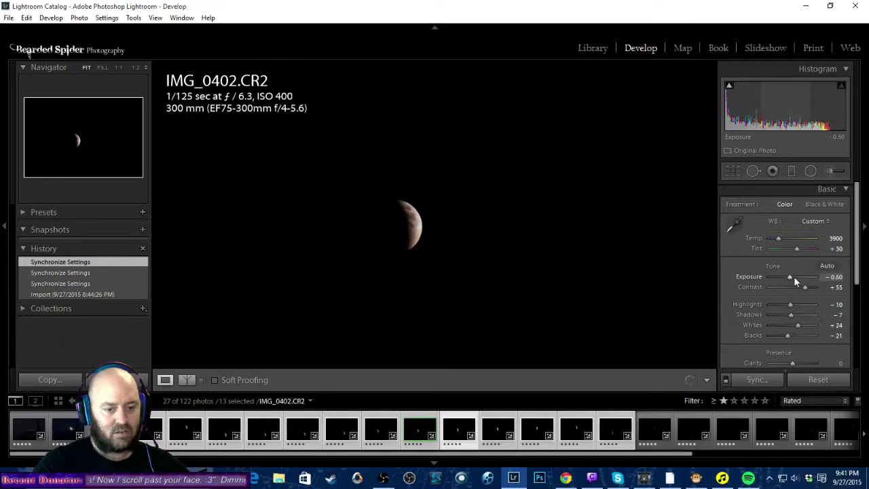
scroll(793, 277, up, 6)
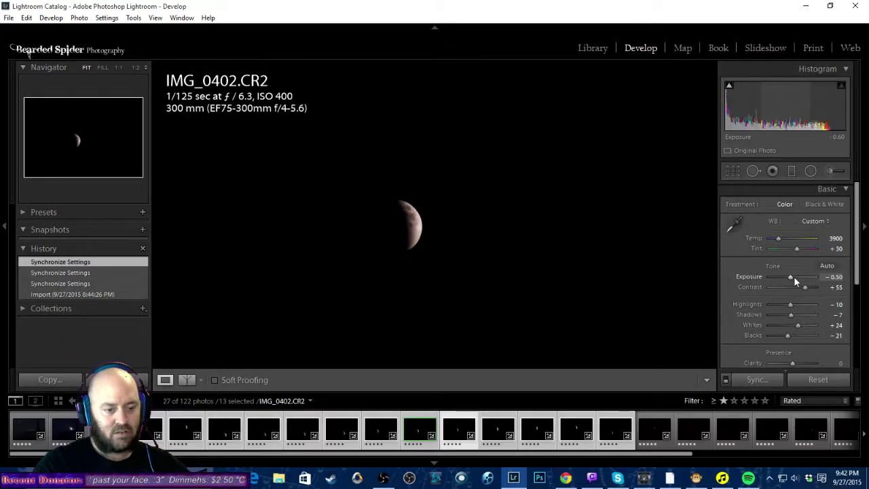
scroll(794, 276, up, 1)
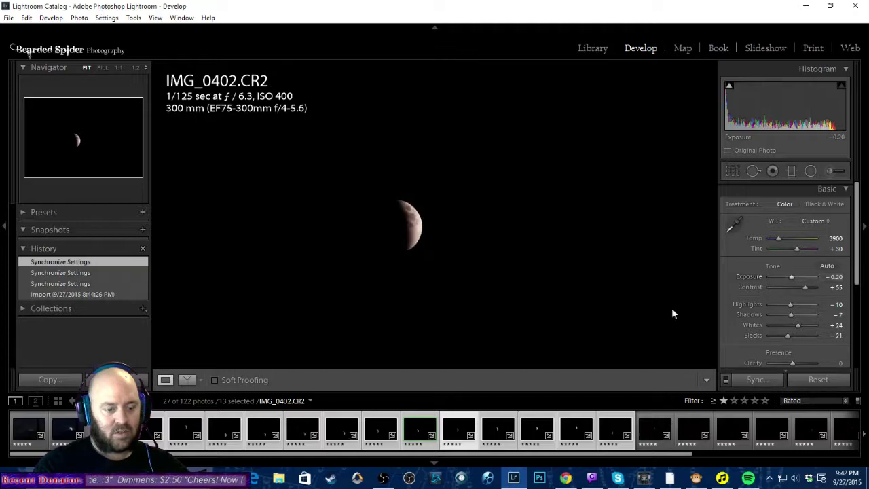
Set the exposure of both IMG_0403 and IMG_0404 to -0.40.
click(492, 423)
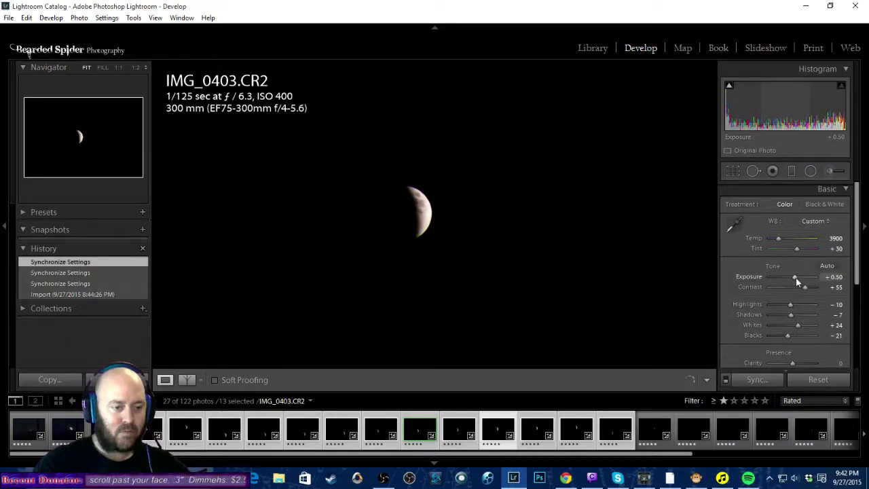
drag(796, 278, 794, 279)
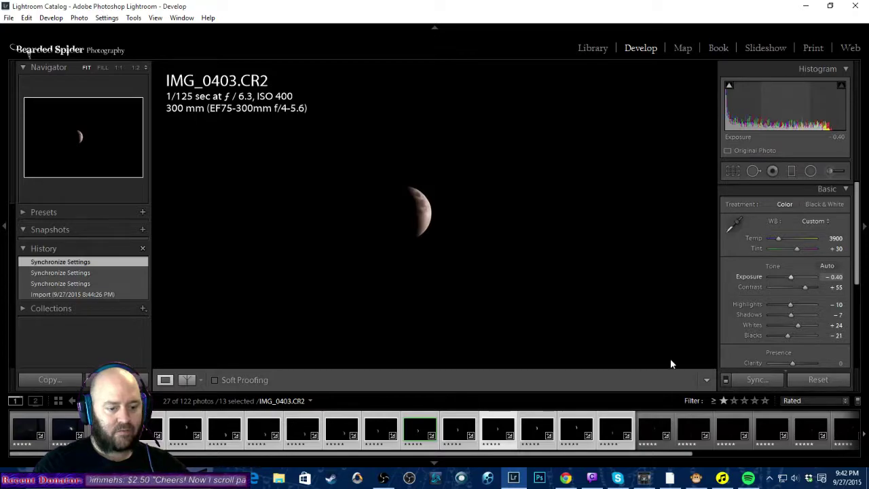
key(Right)
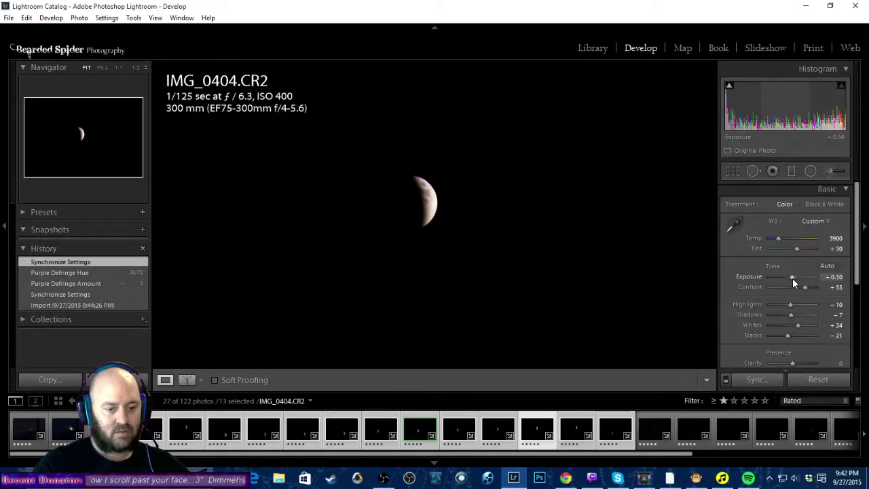
key(Down)
key(Down)
key(Down)
key(Down)
key(Down)
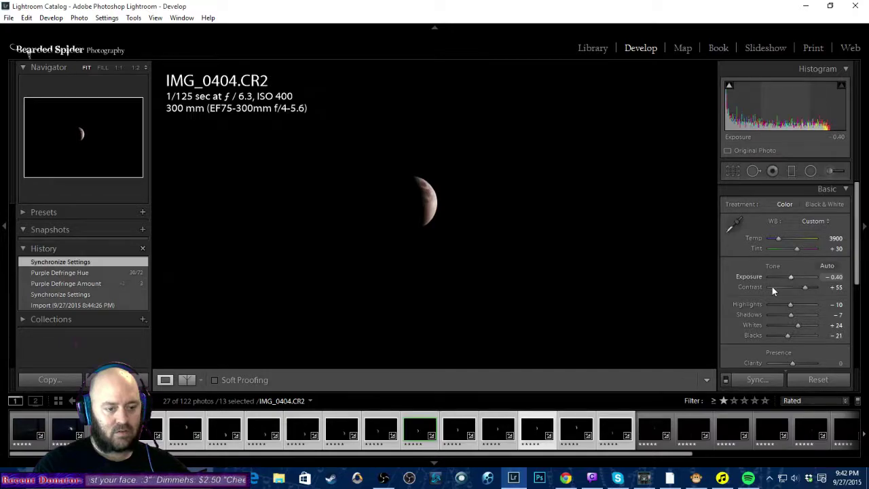
Set the exposure of photo IMG_0405 to −0.30.
key(Right)
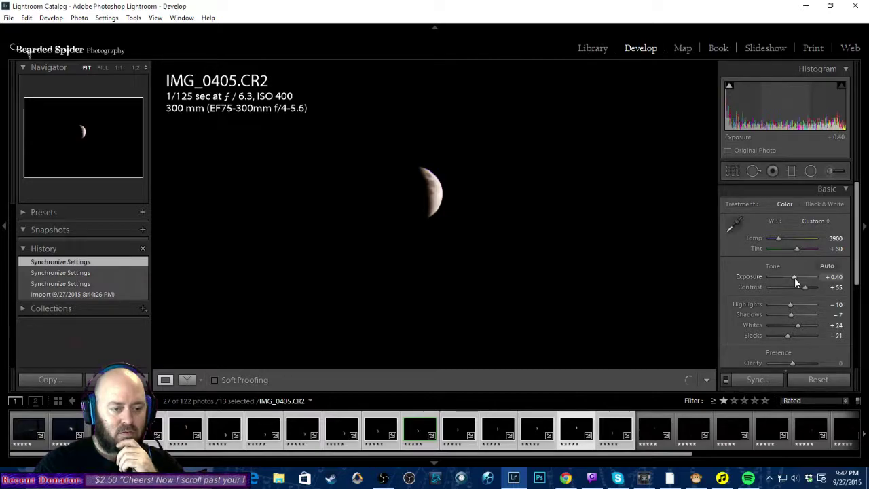
key(Down)
key(Down)
key(Down)
key(Down)
key(Down)
key(Down)
key(Down)
key(Down)
key(Down)
key(Up)
key(Up)
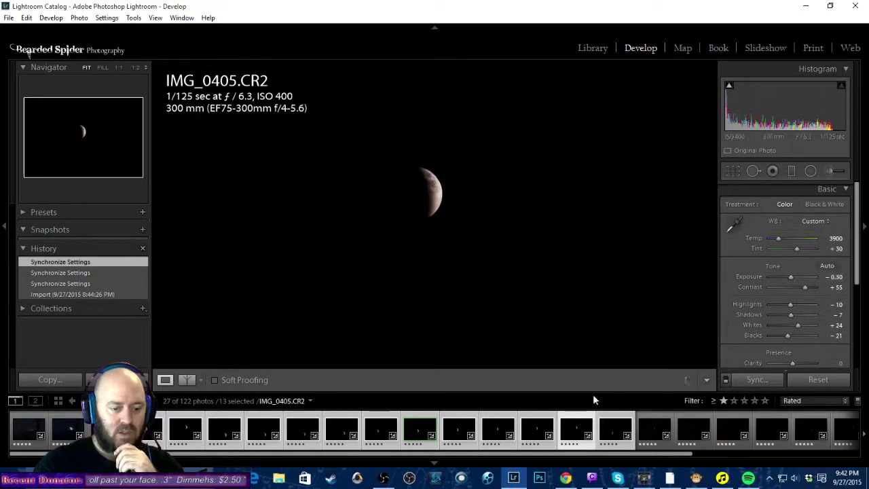
Set the exposure of photo IMG_0415 to +0.10.
click(607, 425)
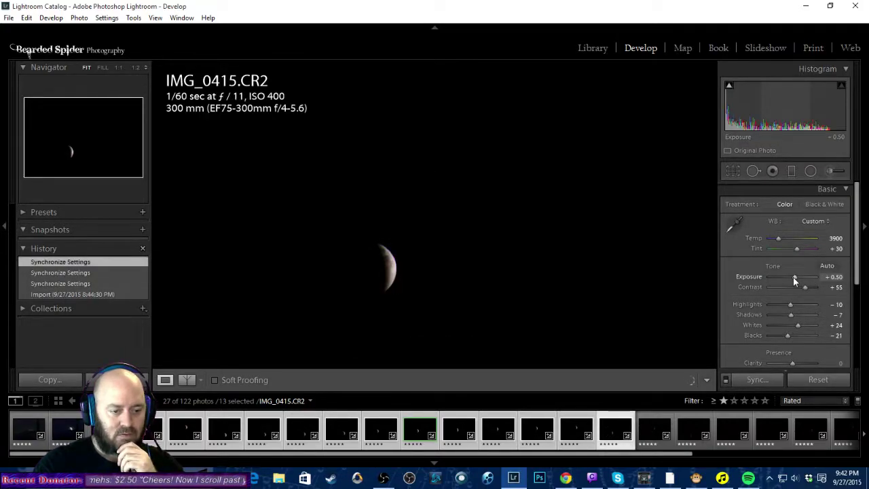
key(Down)
key(Down)
key(Down)
key(Down)
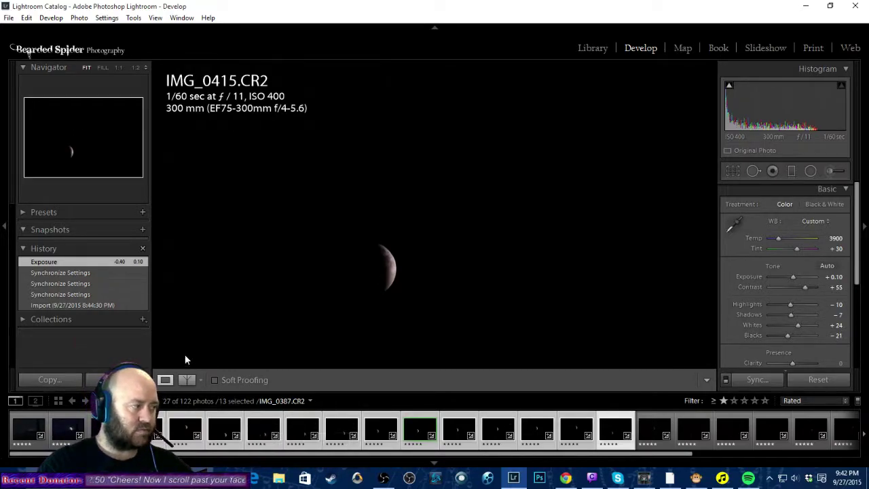
Compare the unedited dark crescent photos and select the four from IMG_0424 through IMG_0436, with IMG_0424 as the active photo.
click(648, 429)
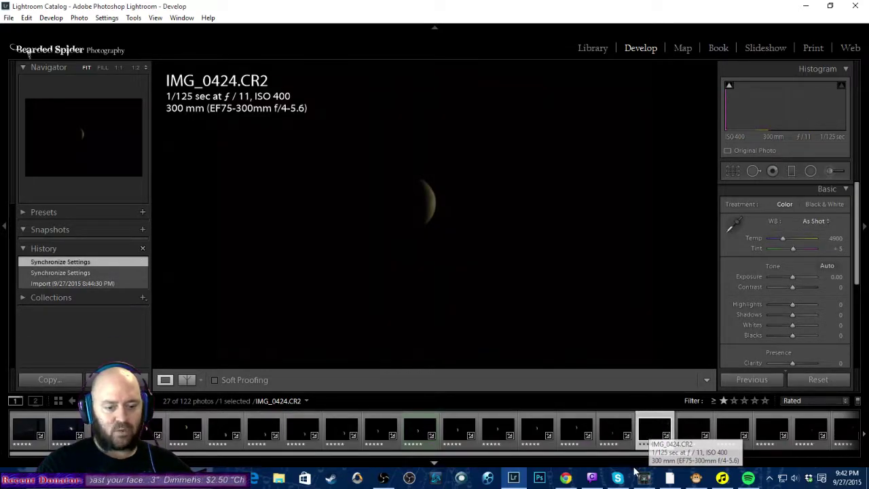
drag(609, 456, 825, 454)
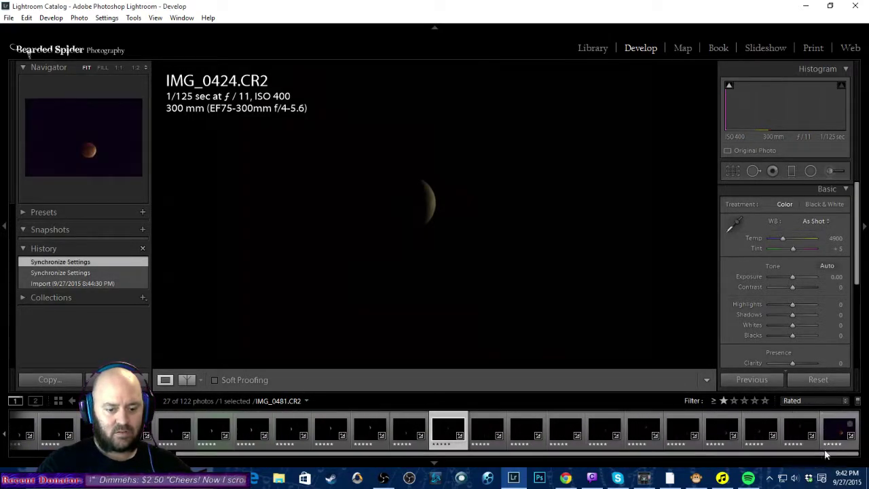
click(483, 427)
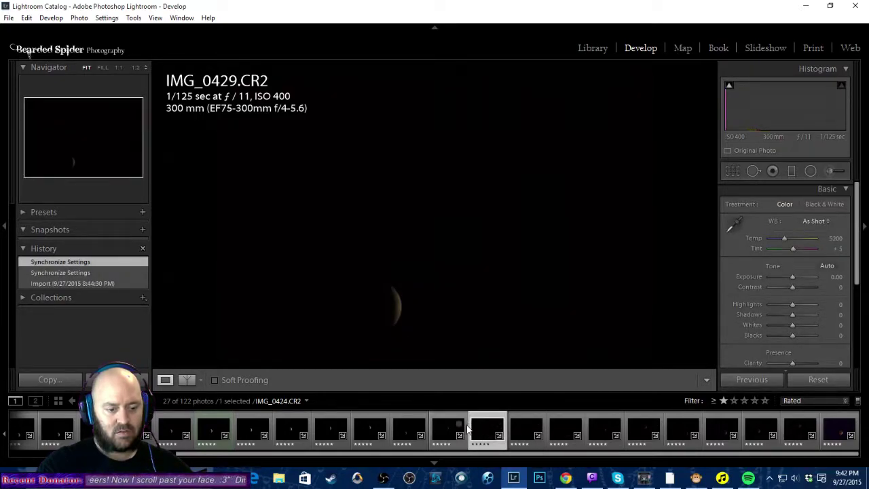
key(Right)
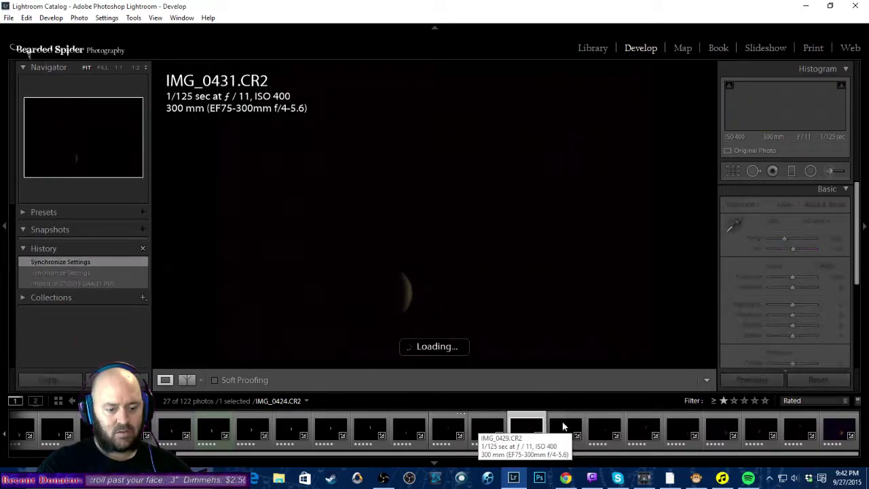
click(561, 426)
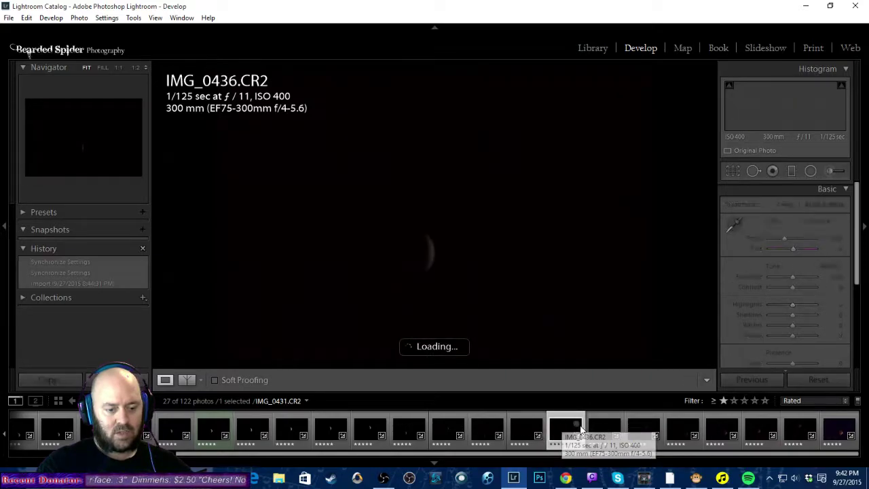
click(595, 433)
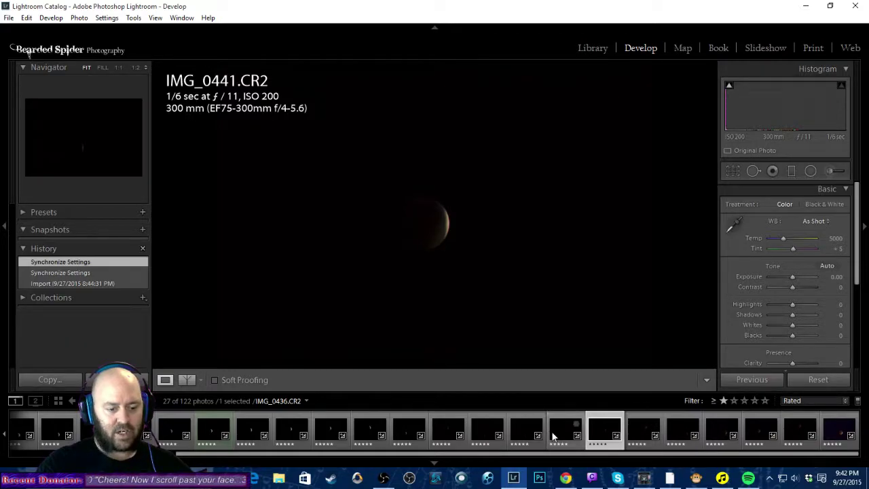
key(Left)
shift+click(446, 434)
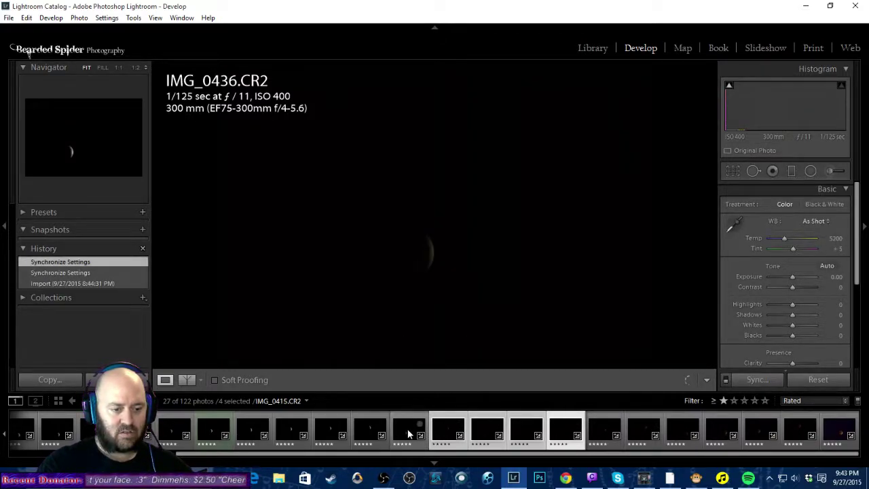
click(407, 433)
click(439, 432)
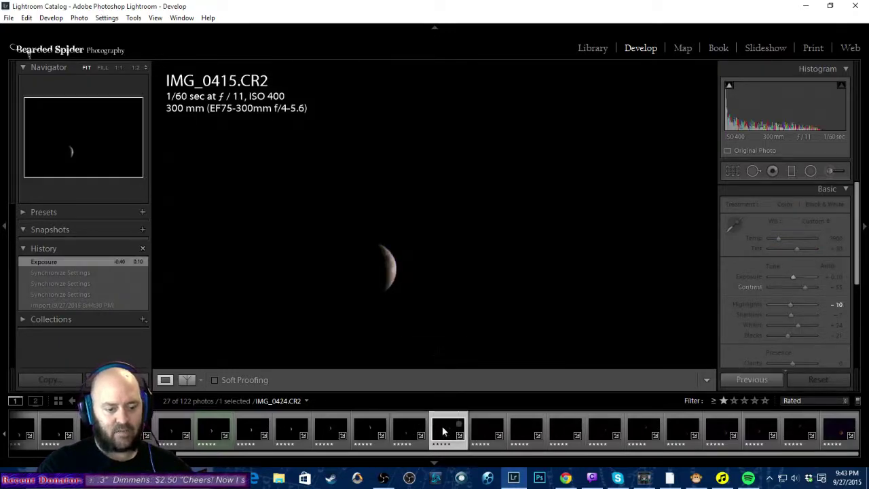
shift+click(563, 429)
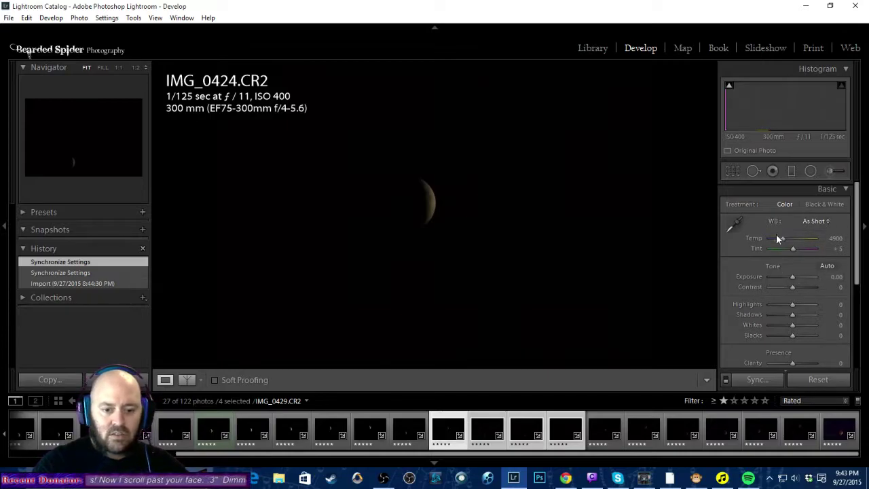
Set the white balance of IMG_0424 to tint +49 and temperature 5650.
click(794, 248)
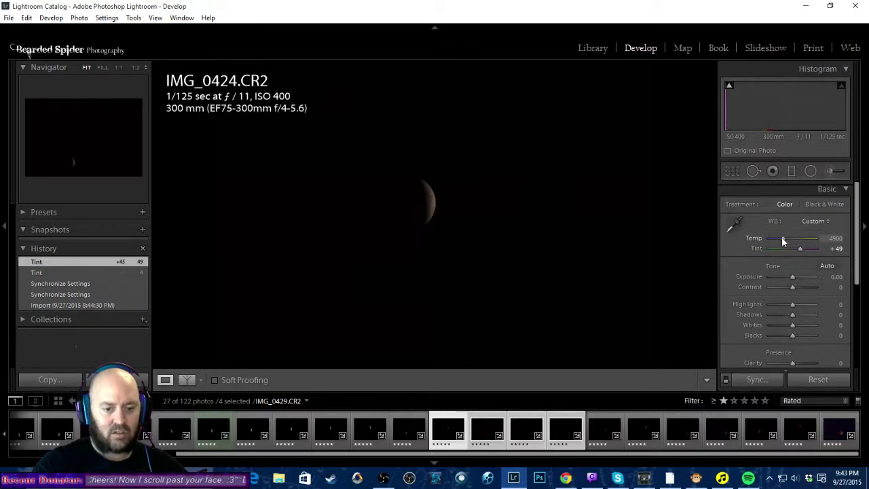
key(shift+Up)
key(shift+Up)
key(shift+Up)
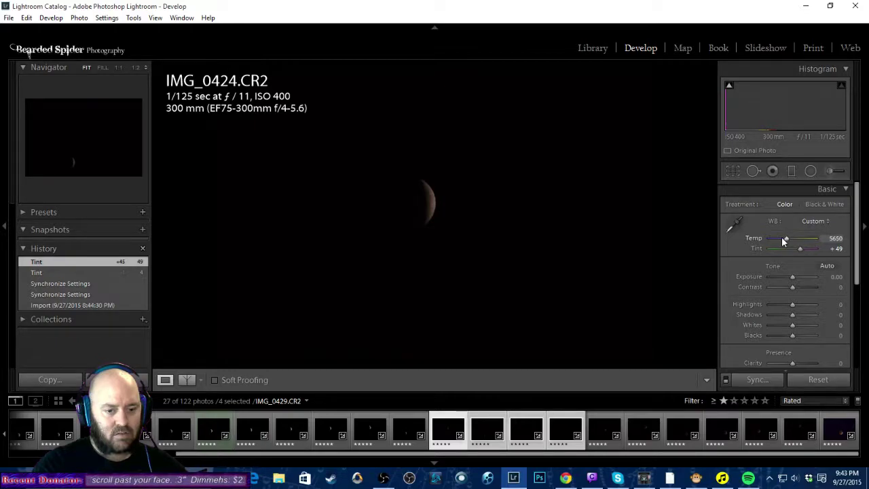
key(shift+Up)
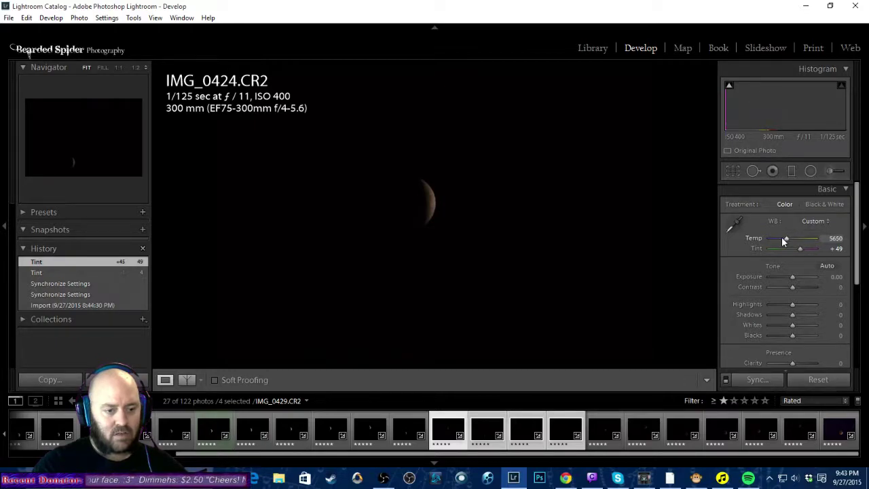
Raise the exposure of IMG_0424 to +0.70 and the contrast to +40.
key(Up)
key(Up)
key(Up)
drag(793, 278, 801, 291)
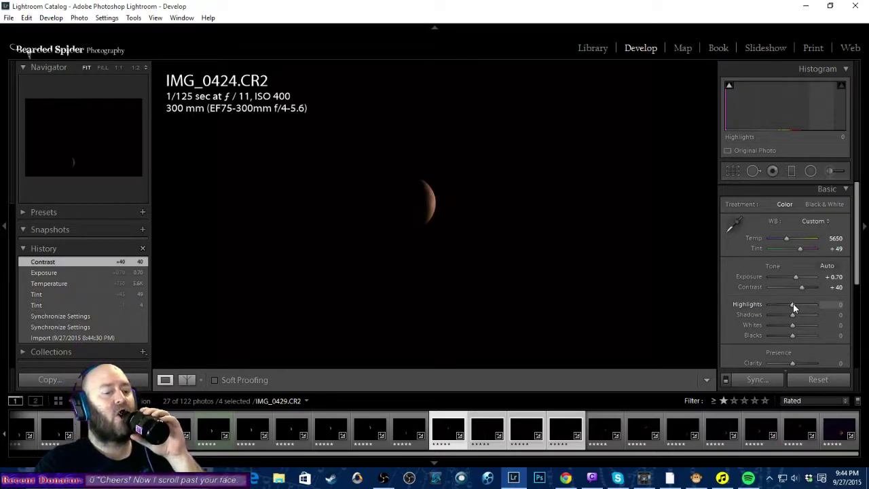
Adjust the tones of IMG_0424 to highlights −5, shadows +20, whites +38 and blacks −21.
mouse_move(792, 307)
mouse_down()
mouse_move(803, 309)
mouse_move(794, 309)
mouse_up()
double_click(794, 309)
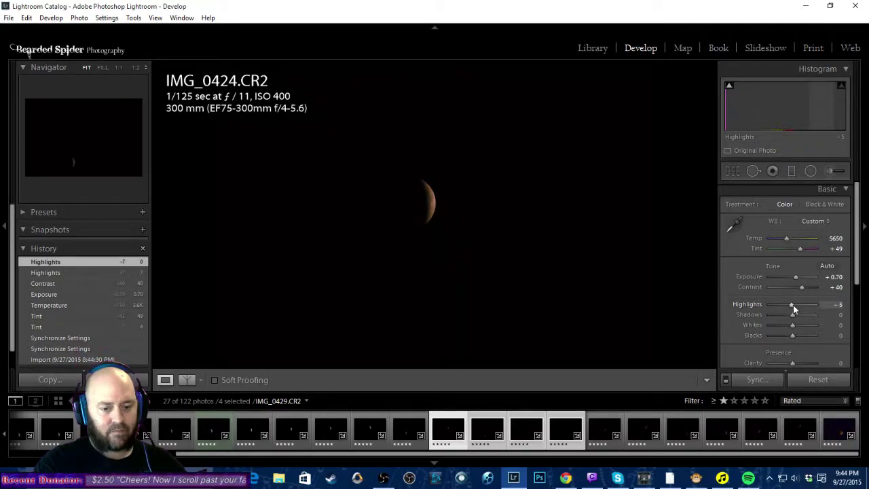
mouse_move(791, 320)
mouse_down()
mouse_move(803, 324)
mouse_move(787, 336)
mouse_up()
alt+click(791, 335)
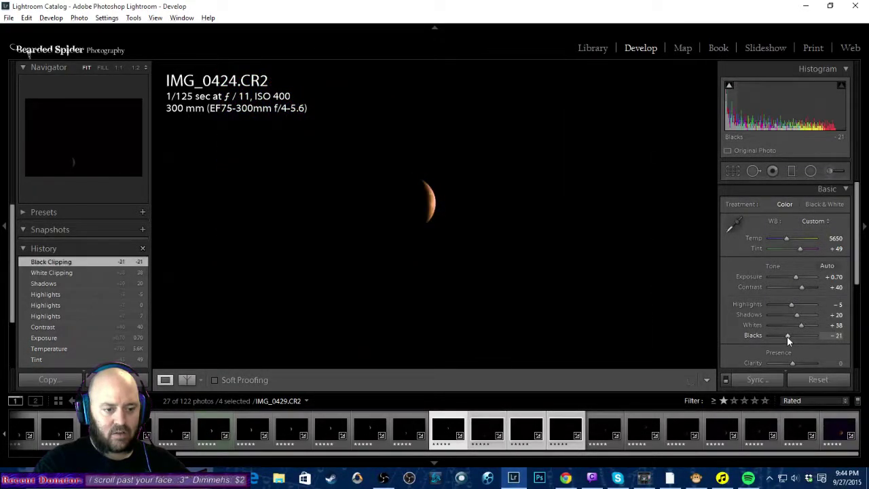
Set sharpening amount to 73 and luminance noise reduction to 28 for IMG_0424, checking the moon at 1:1.
click(822, 190)
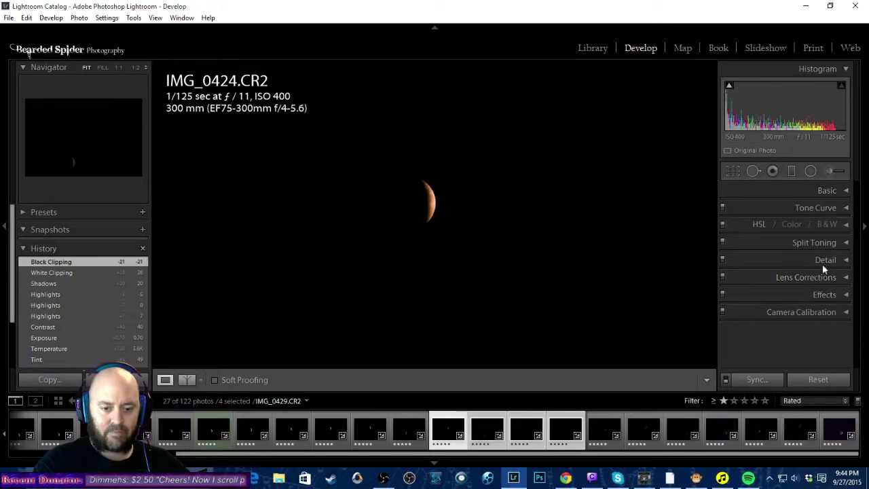
click(820, 265)
click(792, 240)
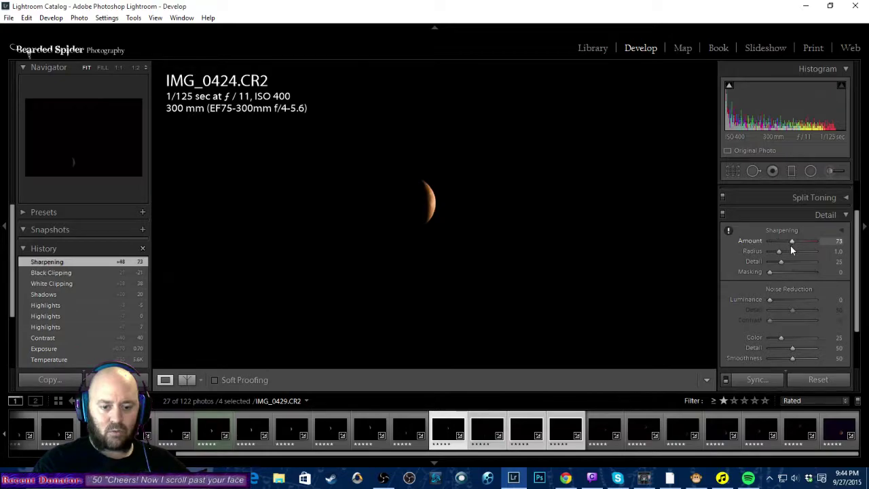
click(779, 300)
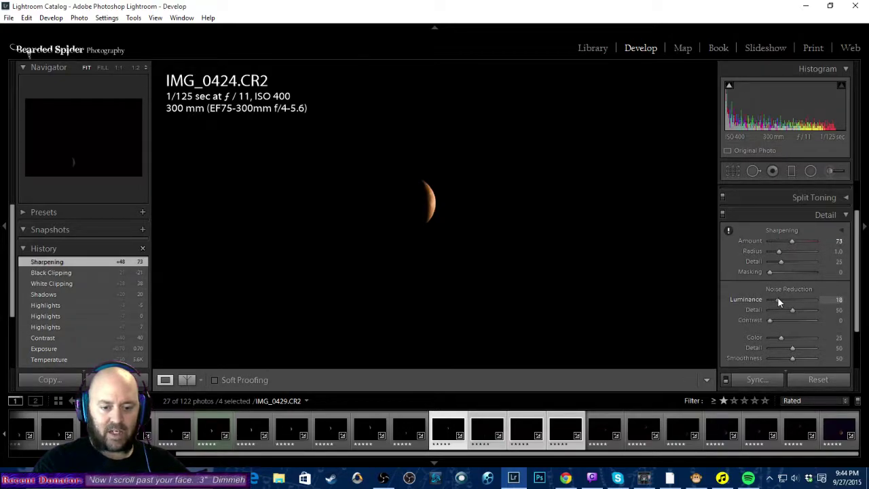
key(Up)
key(Up)
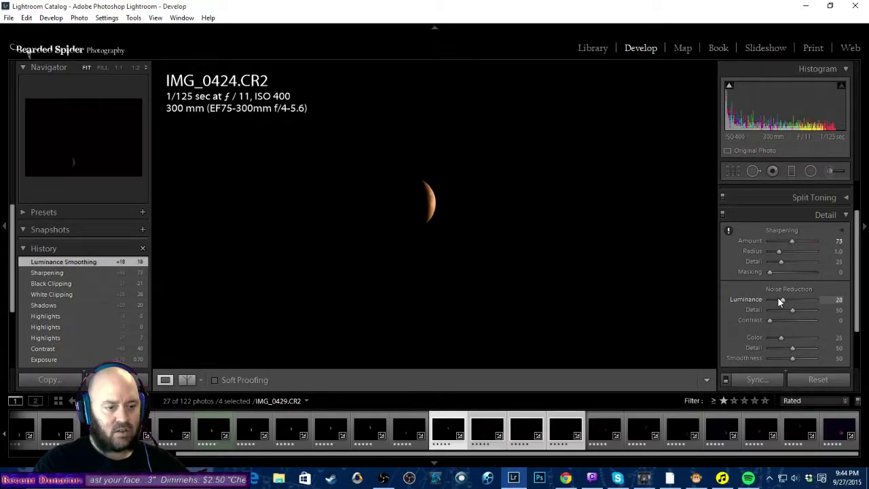
click(431, 199)
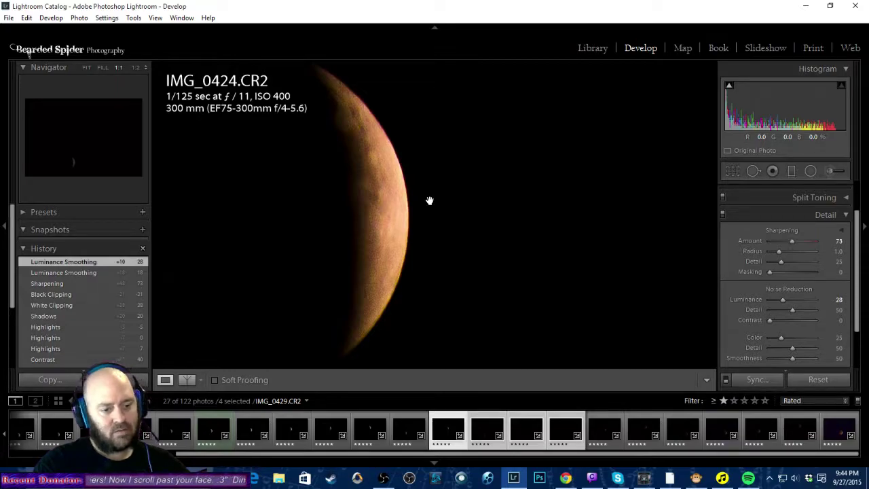
click(411, 202)
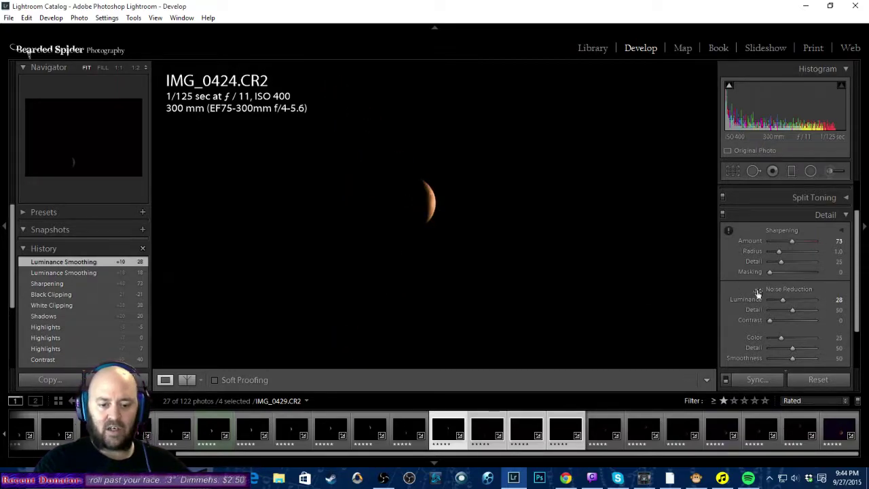
click(839, 215)
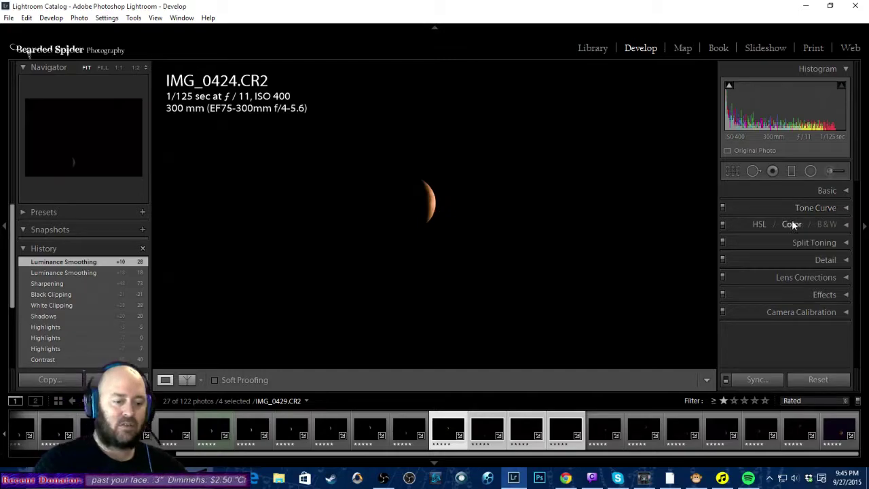
Synchronize all develop settings from IMG_0424 to the other selected crescent photos and check each synced photo.
click(747, 378)
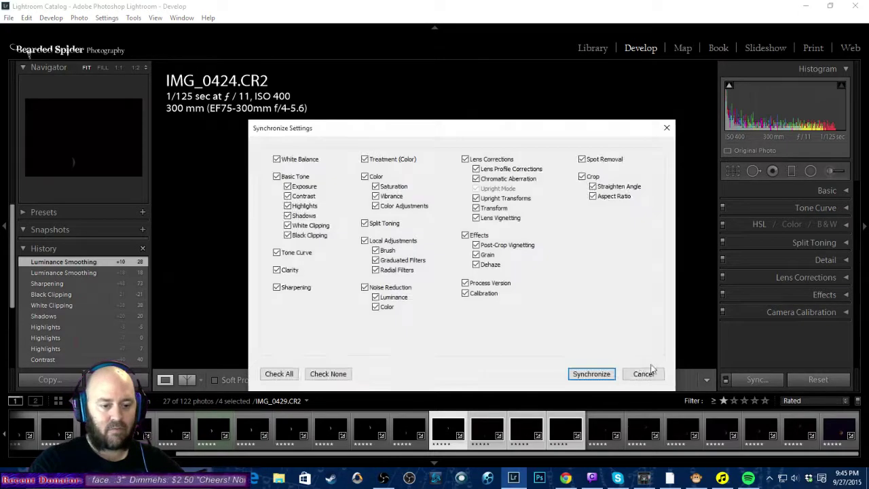
click(572, 374)
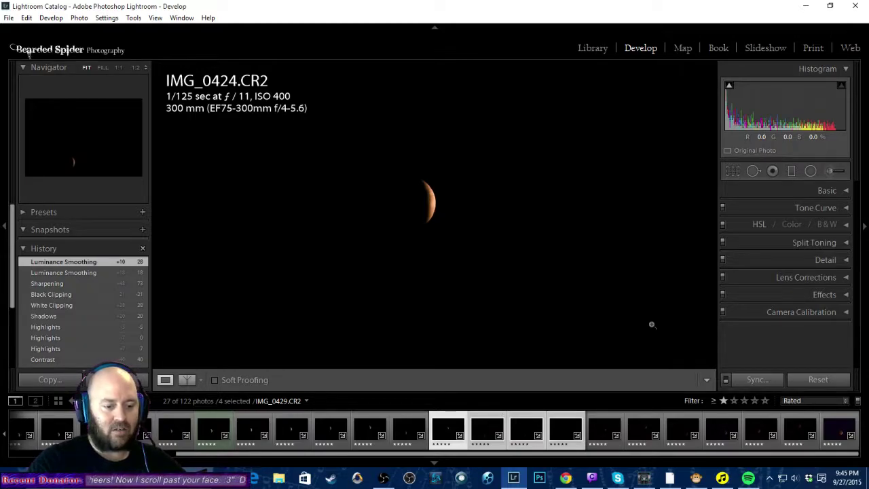
click(452, 434)
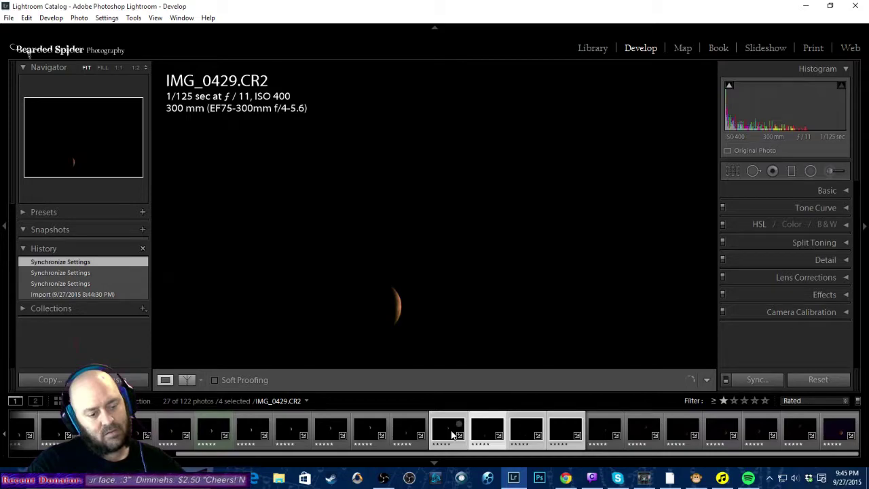
key(Right)
key(Right)
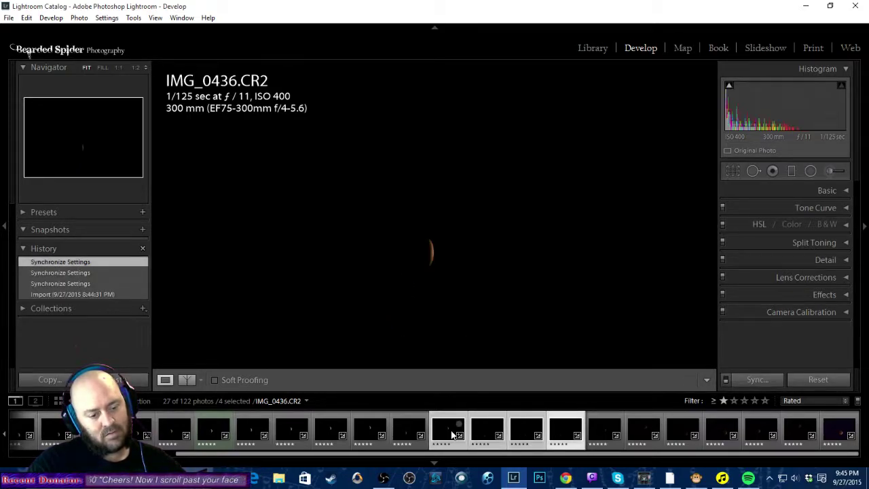
key(Left)
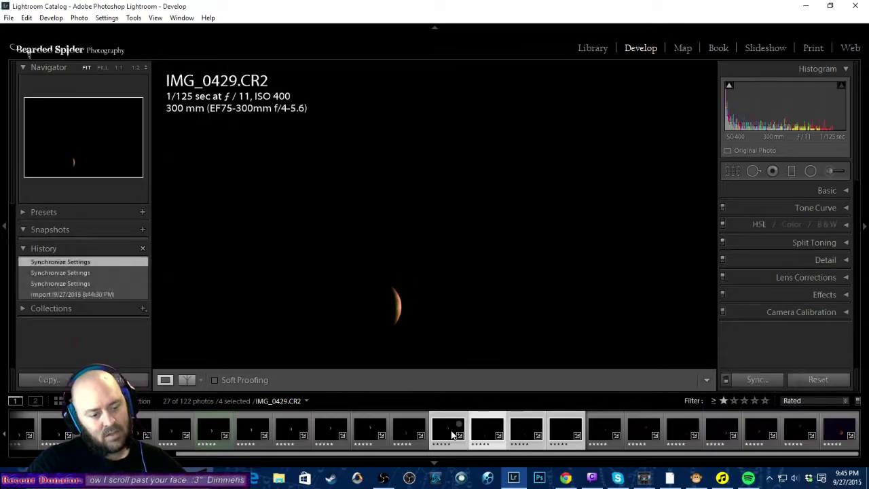
key(Left)
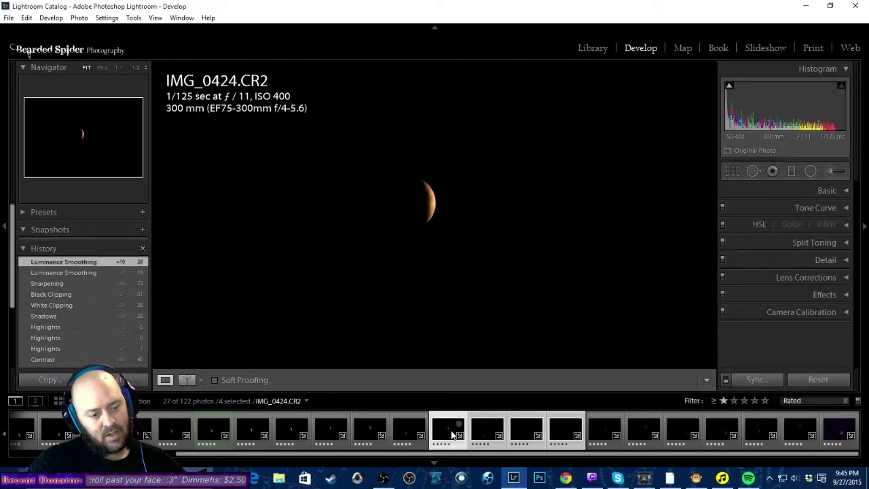
Review the darker eclipse shots one by one, from IMG_0441 through IMG_0474.
click(592, 436)
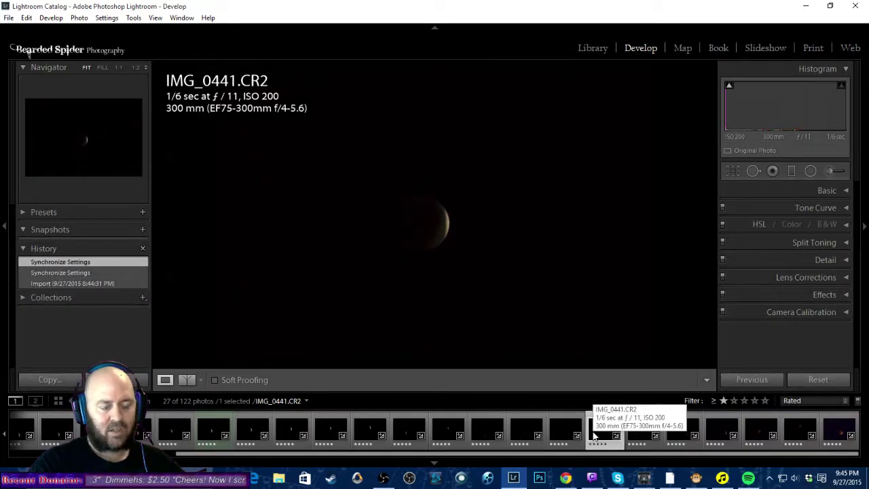
key(Right)
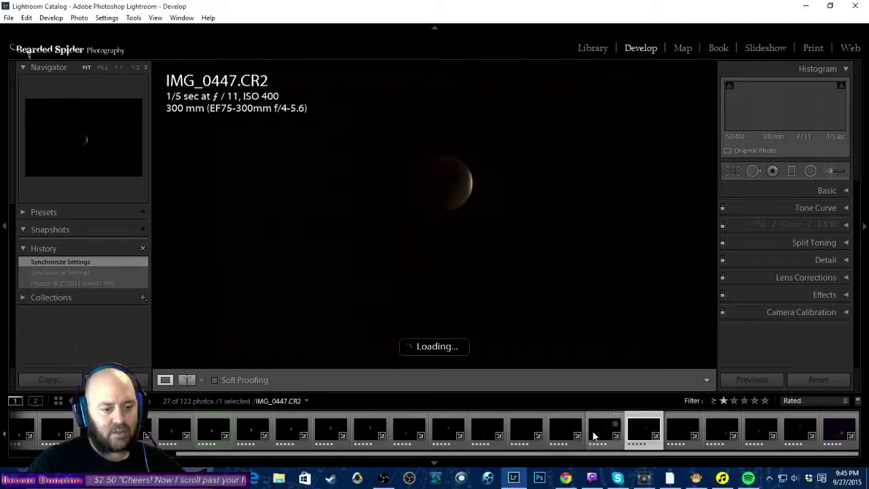
key(Right)
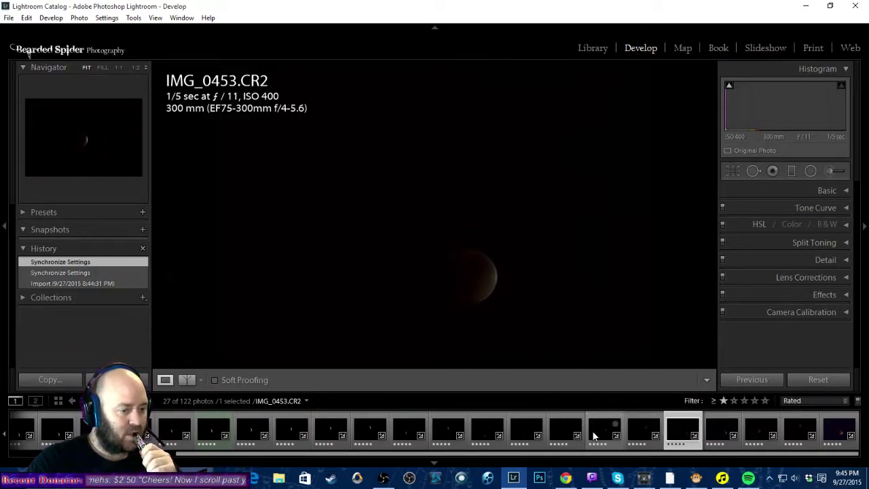
key(Right)
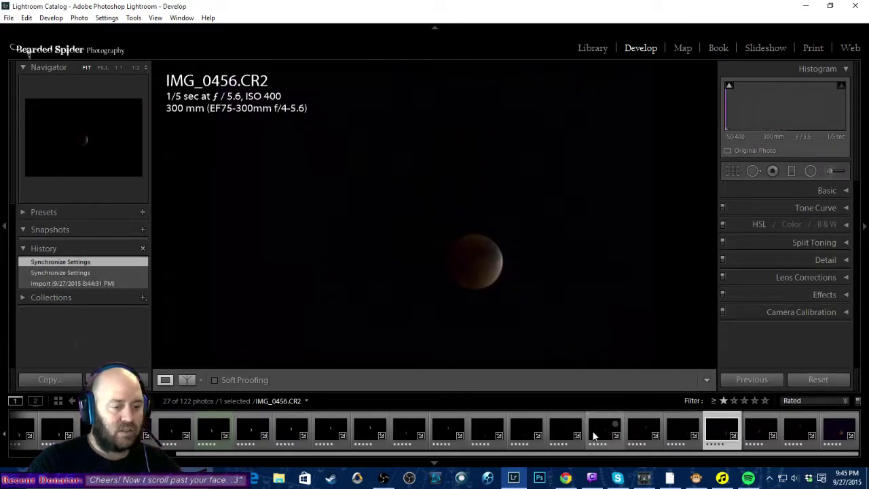
key(Right)
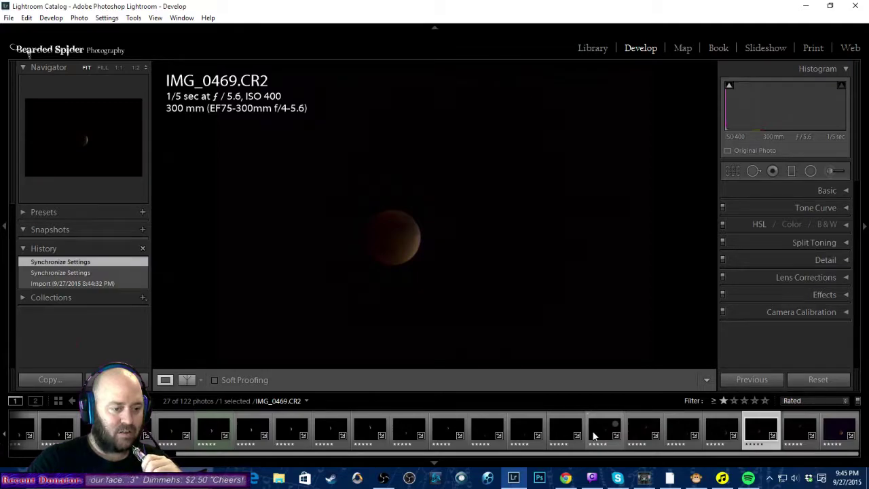
key(Right)
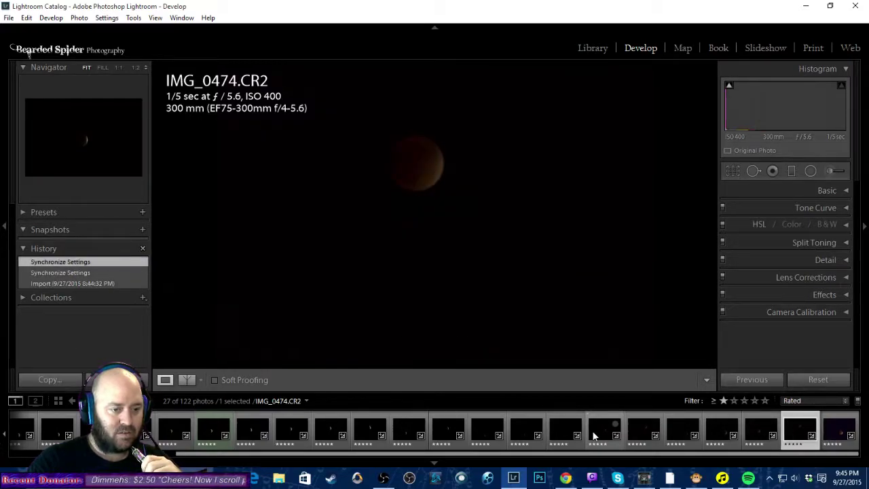
key(Right)
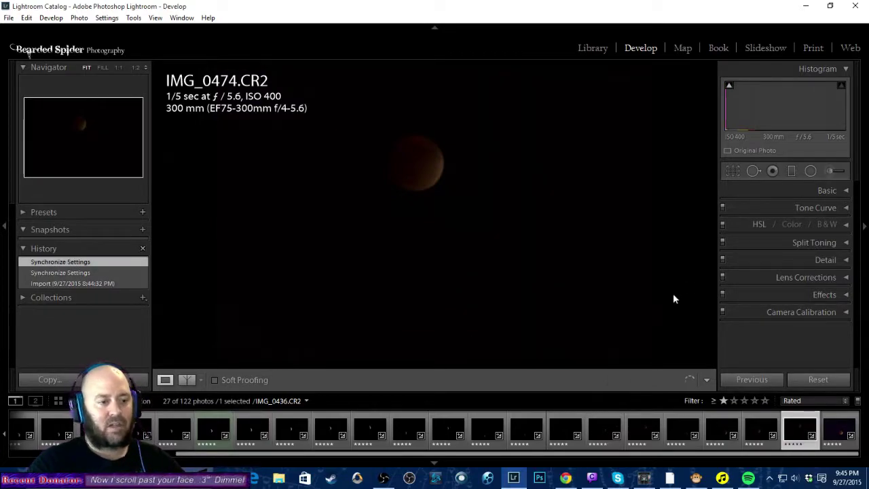
Raise the exposure of IMG_0474 to +2.80.
click(830, 190)
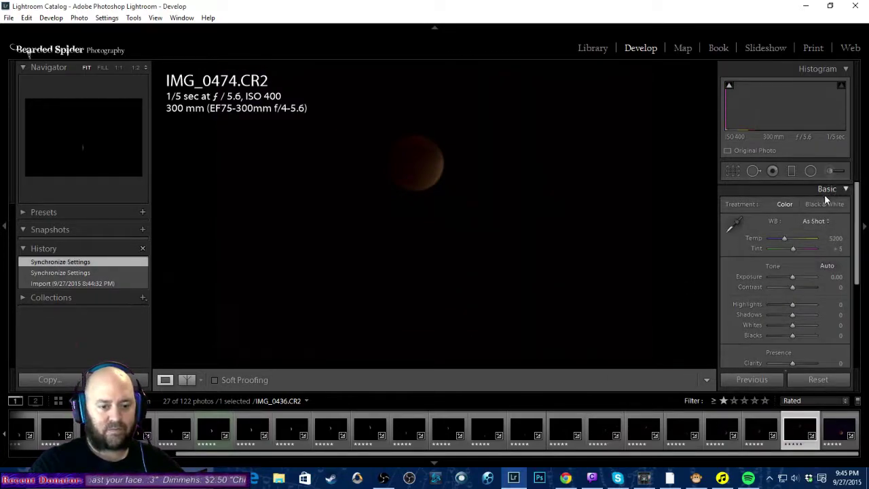
key(Up)
key(Up)
key(Up)
key(Up)
key(Up)
key(Up)
key(Up)
key(Up)
key(Up)
key(Up)
key(Up)
key(Up)
key(Up)
key(Up)
key(Up)
key(Up)
key(Up)
key(Up)
key(Up)
key(Up)
key(Up)
key(Up)
key(Up)
key(Up)
key(Up)
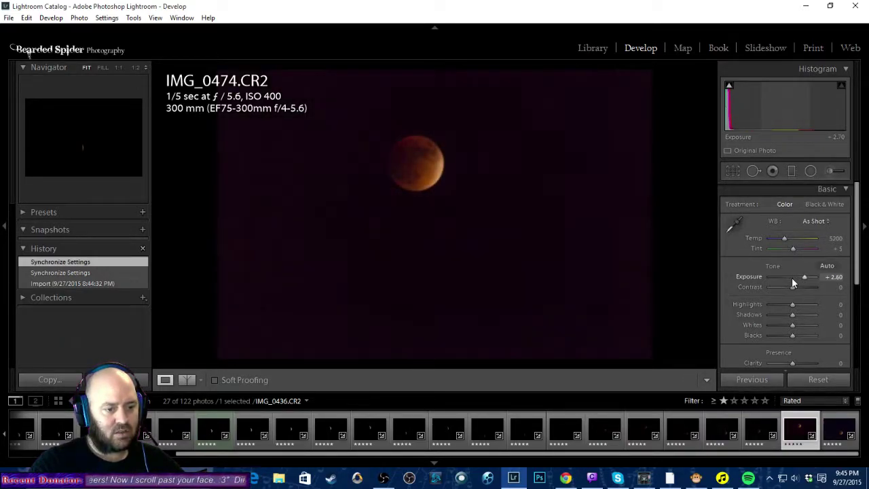
key(Up)
key(Up)
key(Up)
key(Up)
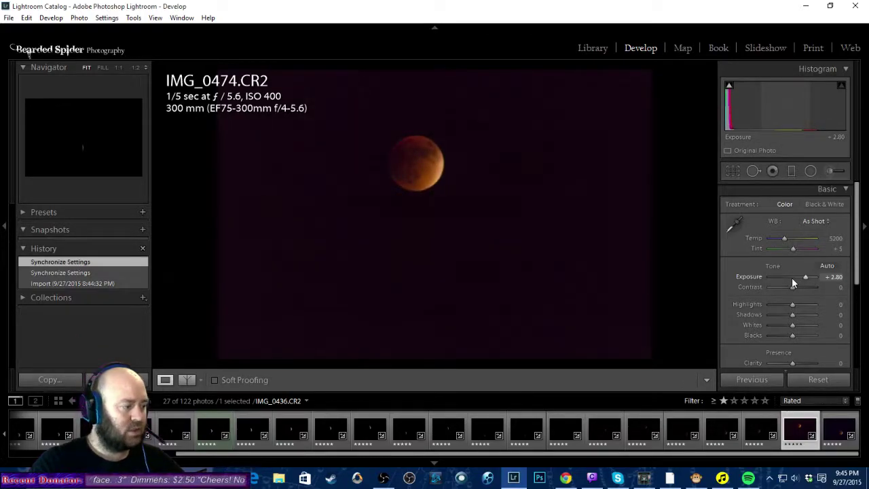
Try a contrast of +100 on IMG_0474.
key(Up)
key(Up)
key(Up)
key(Up)
key(Up)
key(Up)
key(Up)
key(Up)
key(Up)
key(Up)
key(Up)
key(Up)
key(Up)
key(Up)
key(Up)
key(Up)
key(Up)
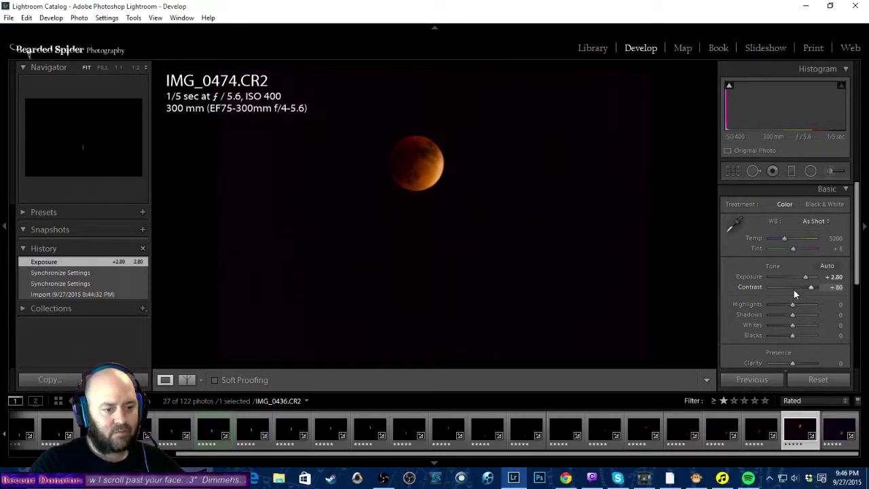
key(Up)
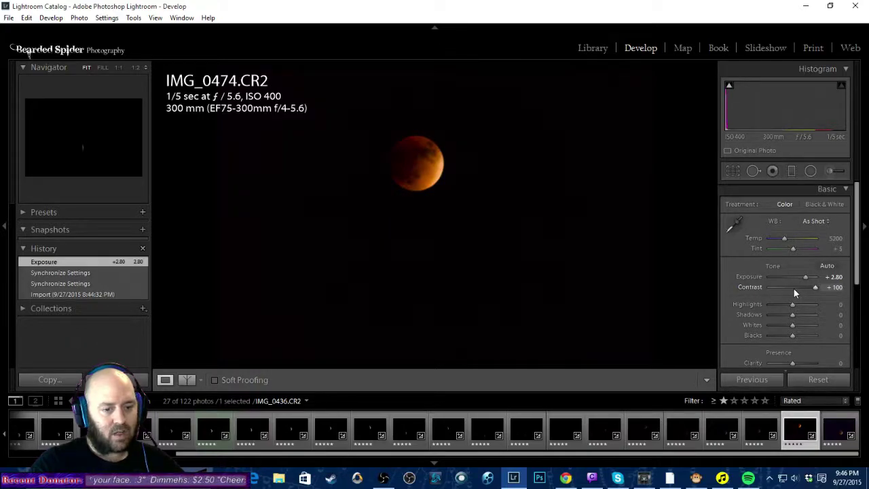
Adjust the tones of IMG_0474 to highlights −10, shadows +55, whites +36 and blacks −31, checking the clipping.
key(Down)
key(Down)
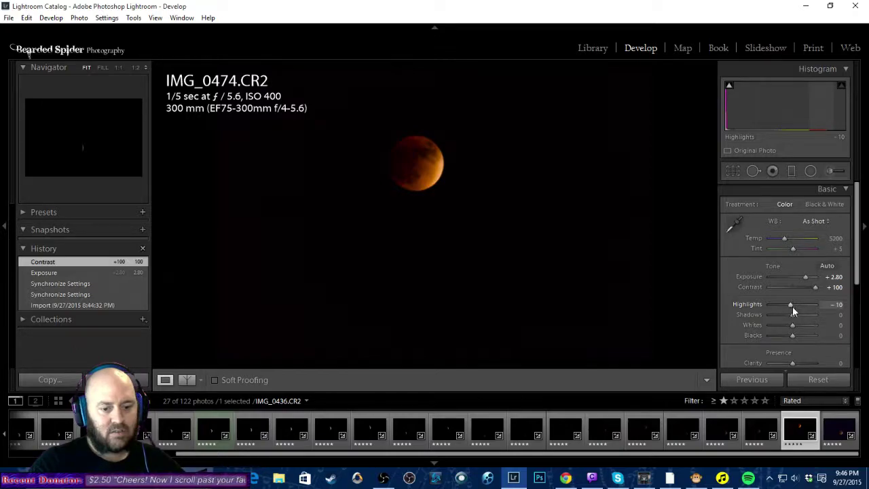
key(Up)
key(Up)
key(Up)
key(Up)
key(Up)
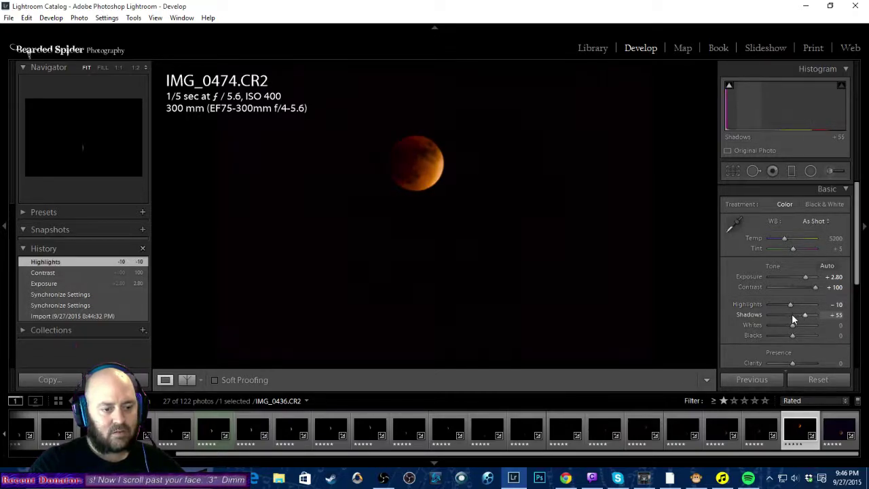
mouse_move(791, 323)
alt+mouse_down()
mouse_move(800, 321)
mouse_move(793, 335)
mouse_move(776, 335)
mouse_move(785, 335)
alt+mouse_up()
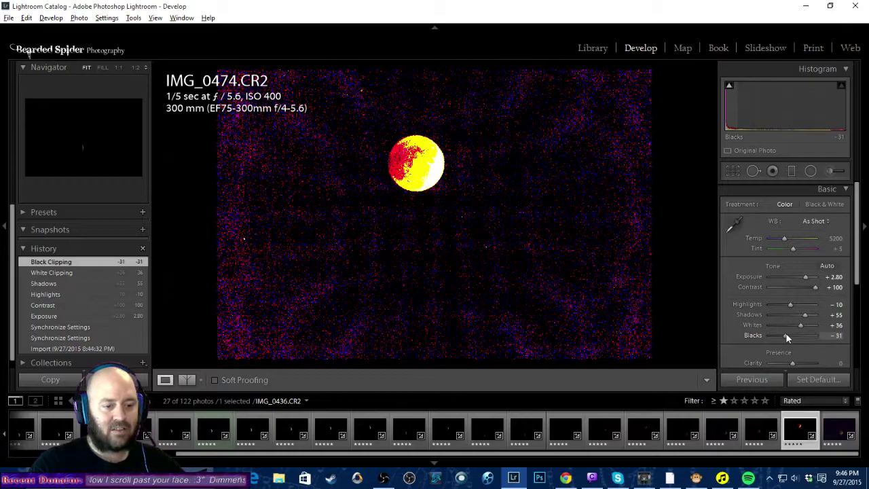
alt+drag(785, 333, 785, 332)
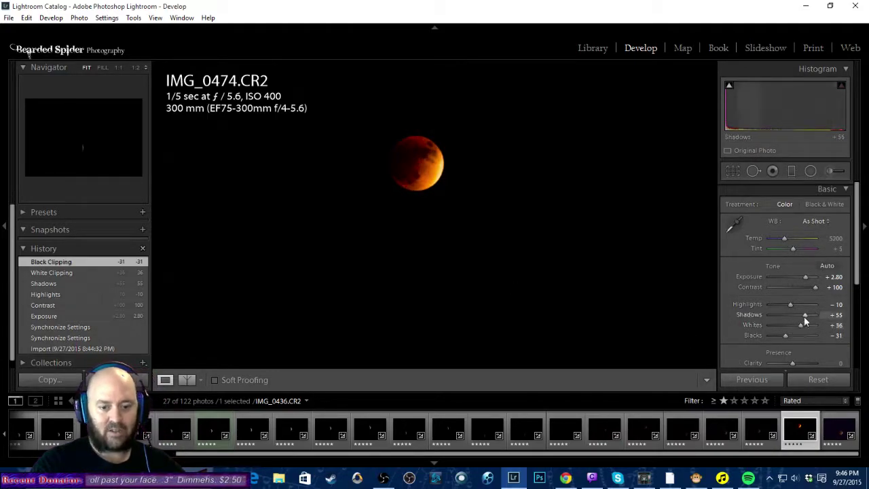
Try different shadow levels on IMG_0474, settling on shadows +30 and highlights −5.
drag(805, 313, 800, 316)
key(Up)
key(Up)
key(Up)
key(Up)
key(Up)
key(Up)
key(Up)
key(Up)
key(Up)
key(Up)
key(Up)
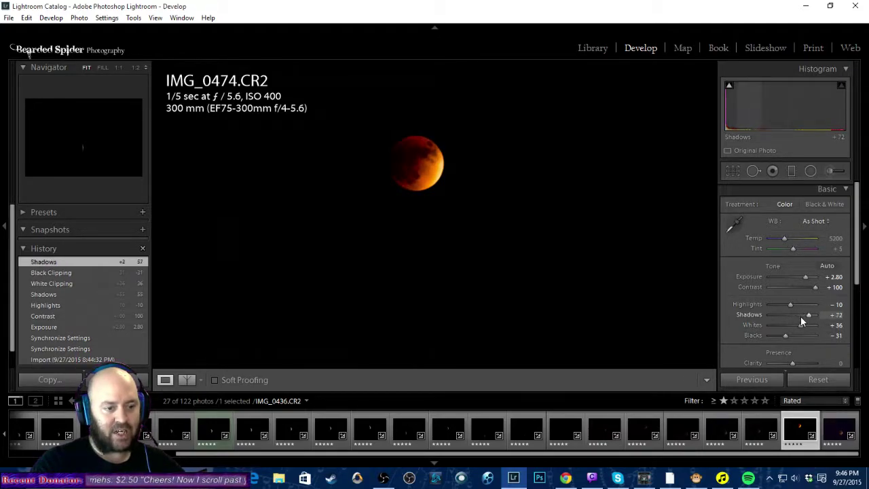
key(Down)
key(Down)
key(Down)
key(Down)
key(Down)
key(Down)
key(Down)
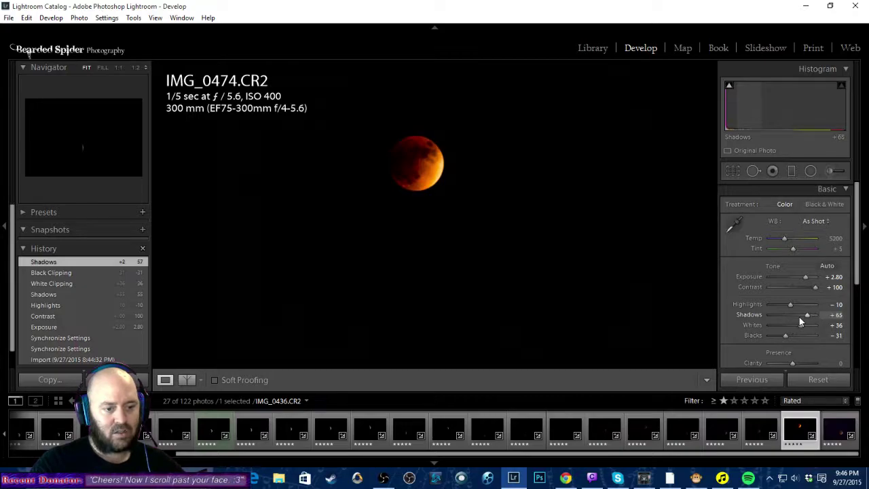
key(Down)
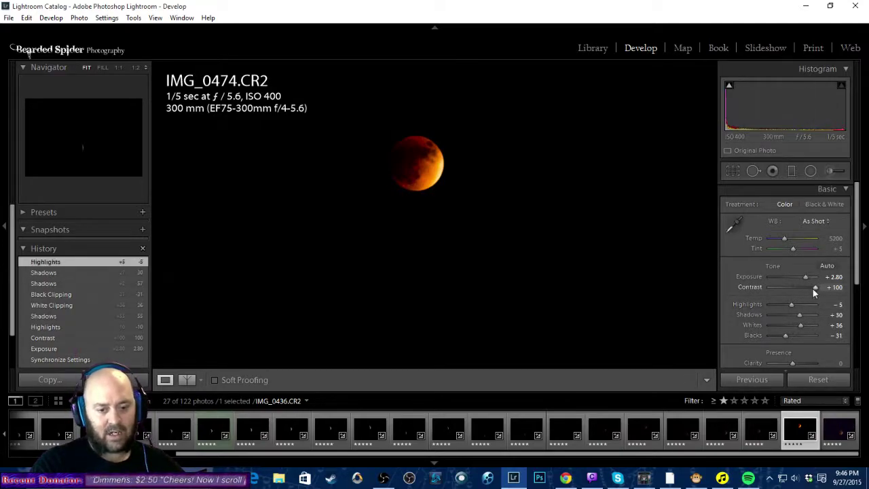
Set the contrast of IMG_0474 to +30 and finish the basic tone adjustments.
text(30)
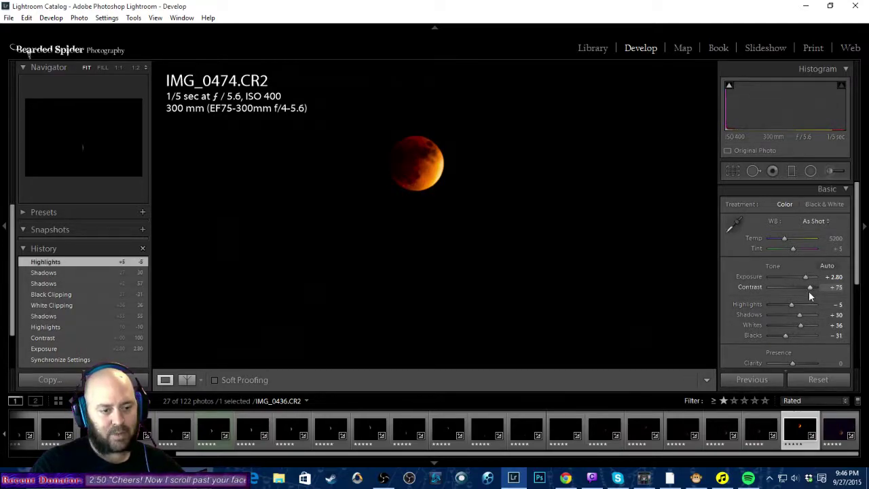
key(Return)
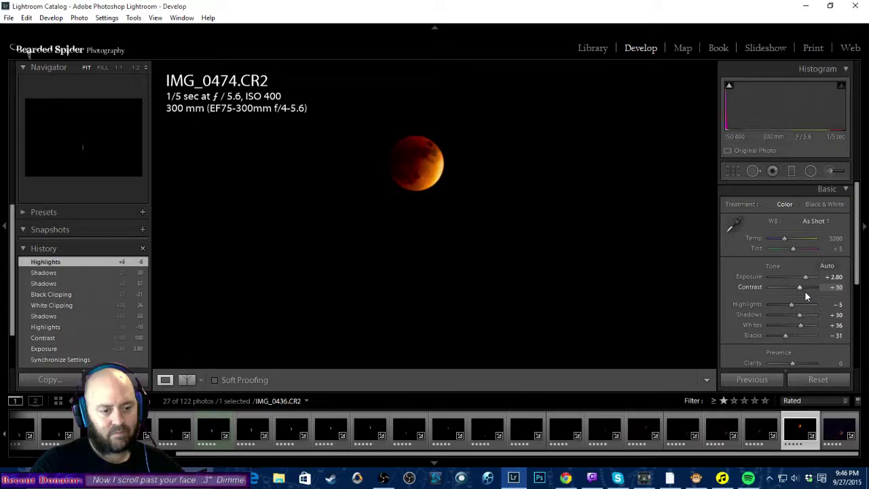
scroll(804, 291, down, 3)
scroll(825, 242, up, 2)
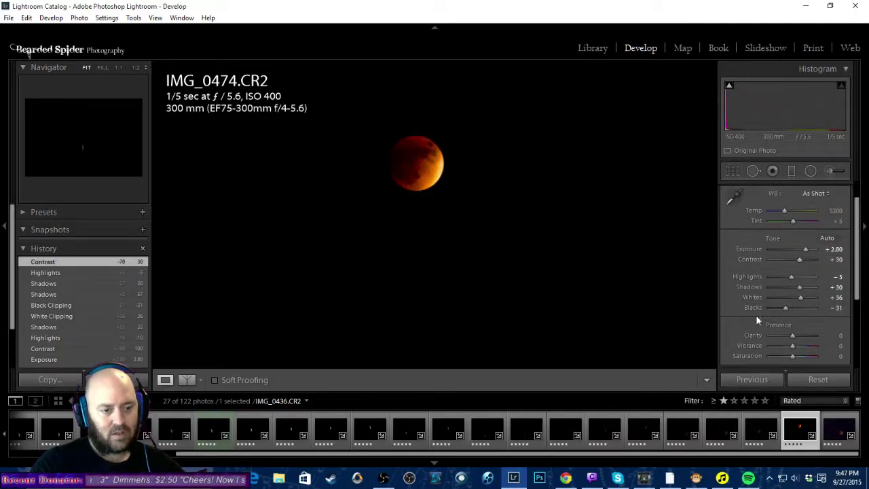
scroll(841, 217, up, 2)
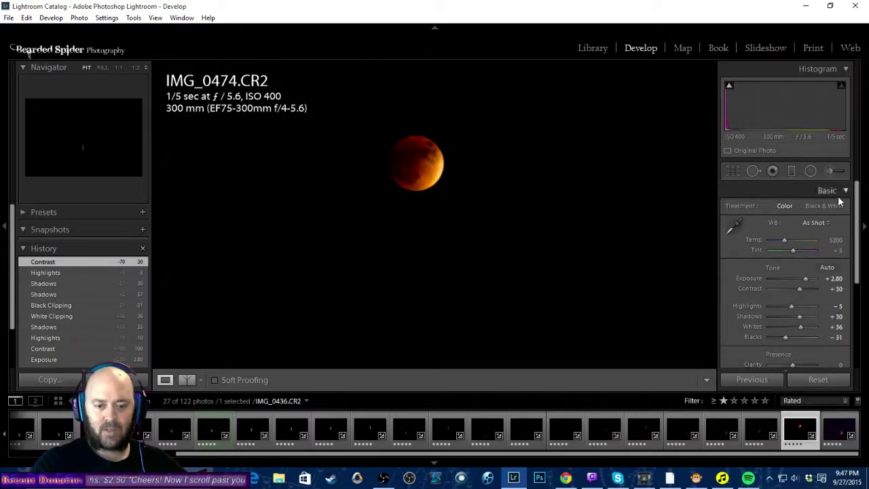
click(842, 191)
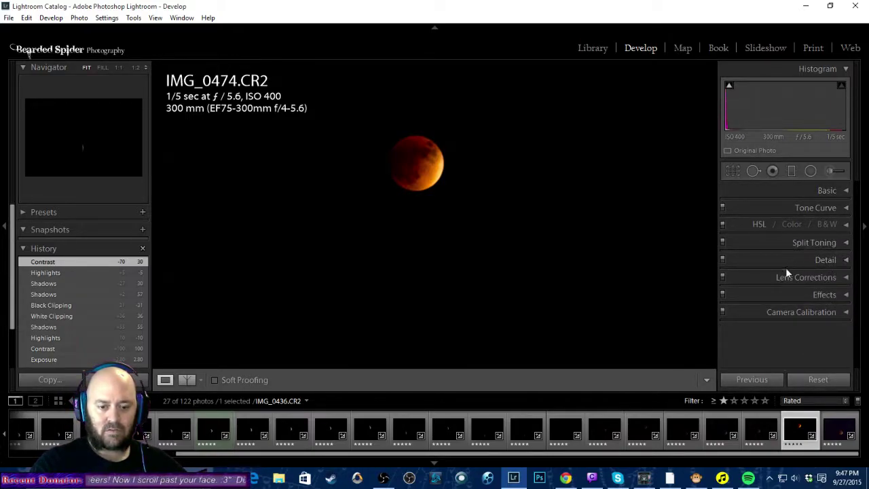
Set sharpening amount to 113 and luminance noise reduction to 15 for IMG_0474, and inspect the moon at 1:1.
click(832, 260)
click(791, 240)
click(777, 300)
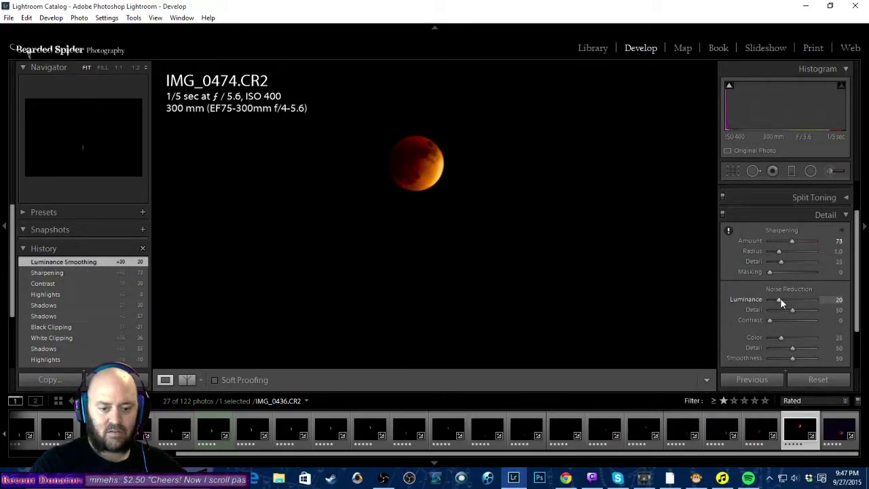
drag(771, 299, 771, 299)
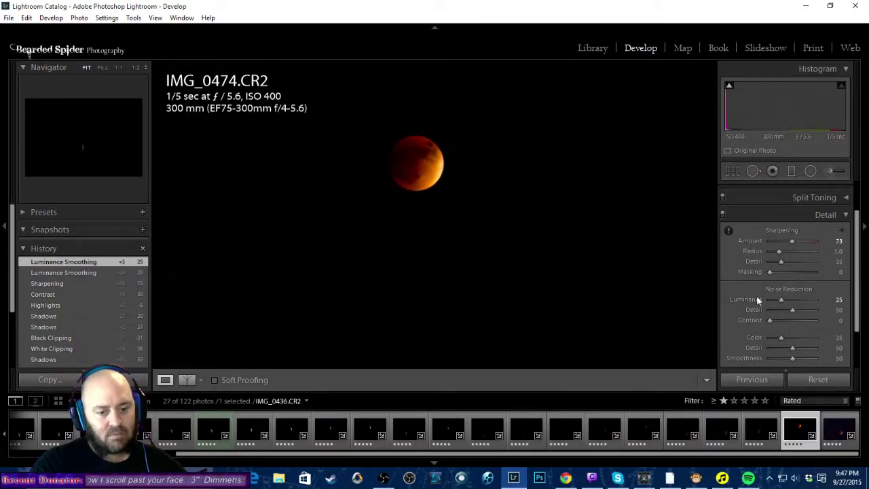
scroll(780, 298, down, 1)
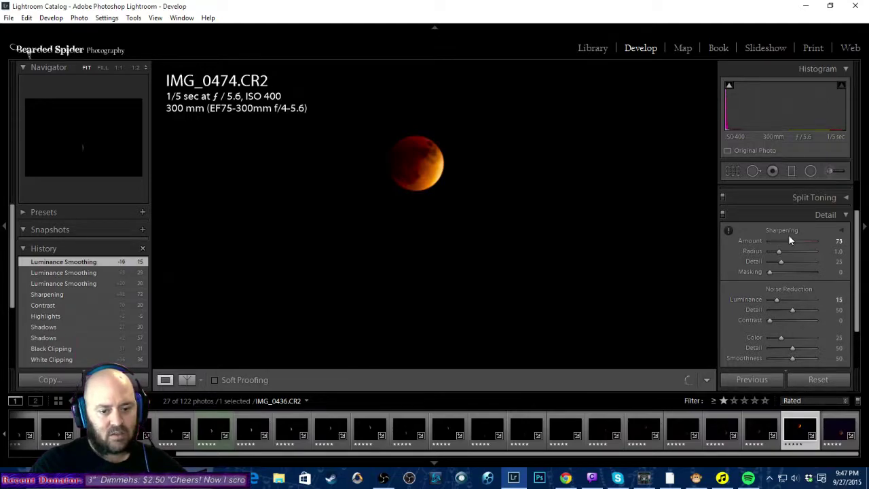
scroll(793, 240, up, 8)
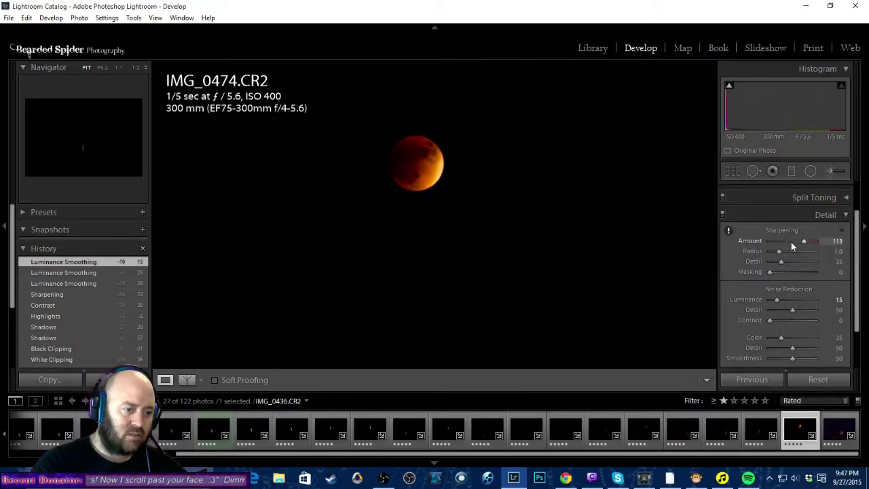
click(427, 164)
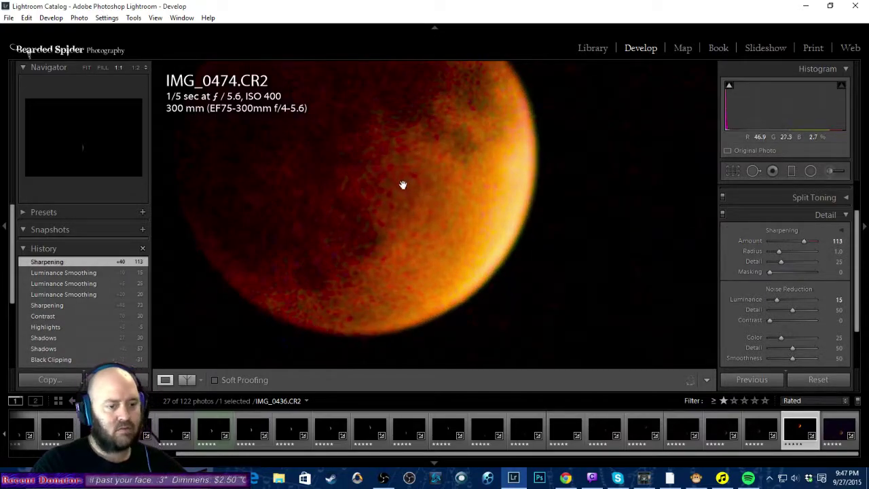
click(388, 152)
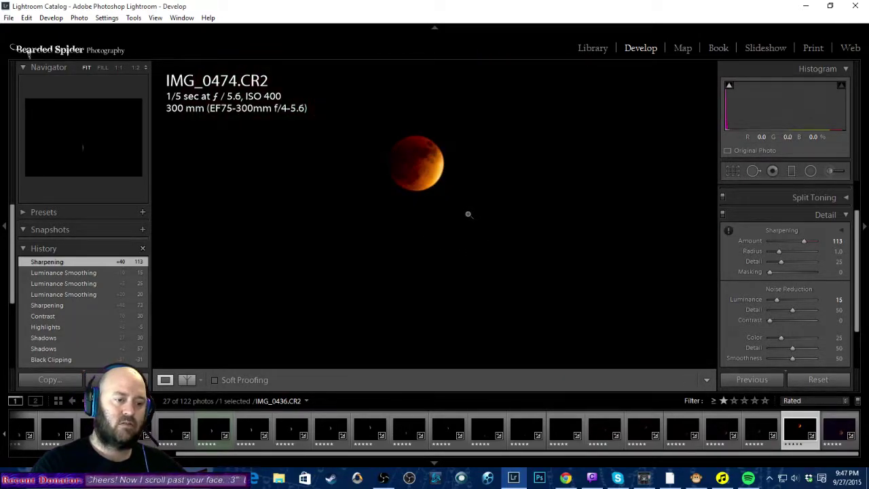
Reset the luminance noise reduction of IMG_0474, set it to 10 and check the moon's detail at 1:1.
double_click(776, 299)
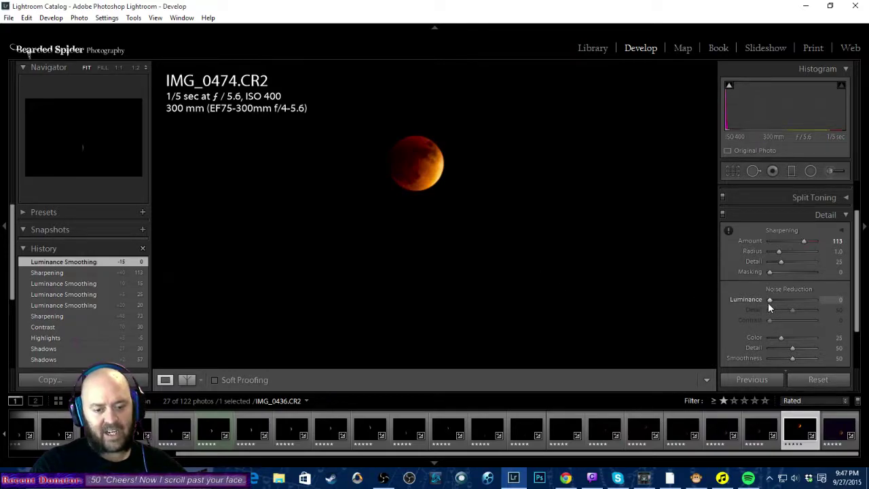
drag(769, 301, 773, 301)
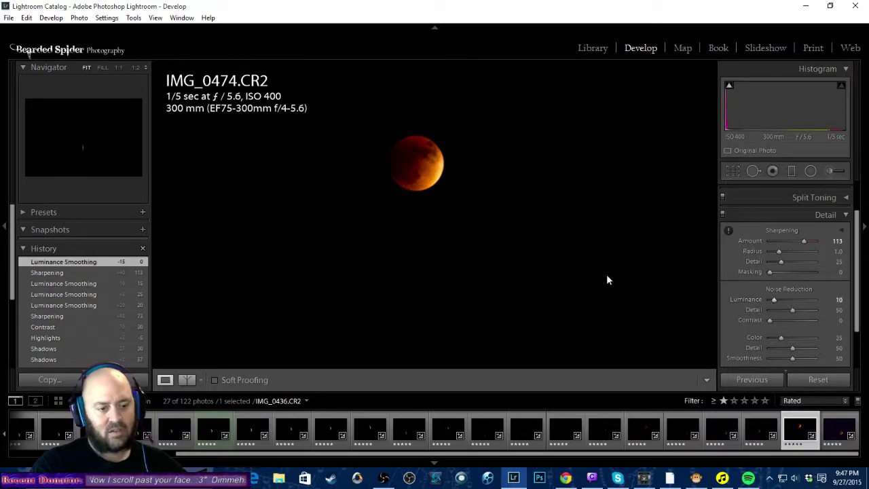
click(418, 160)
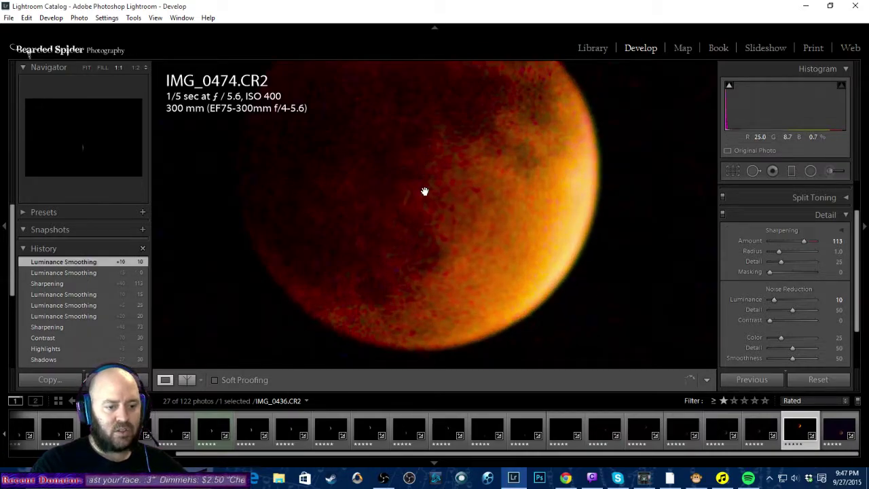
click(416, 147)
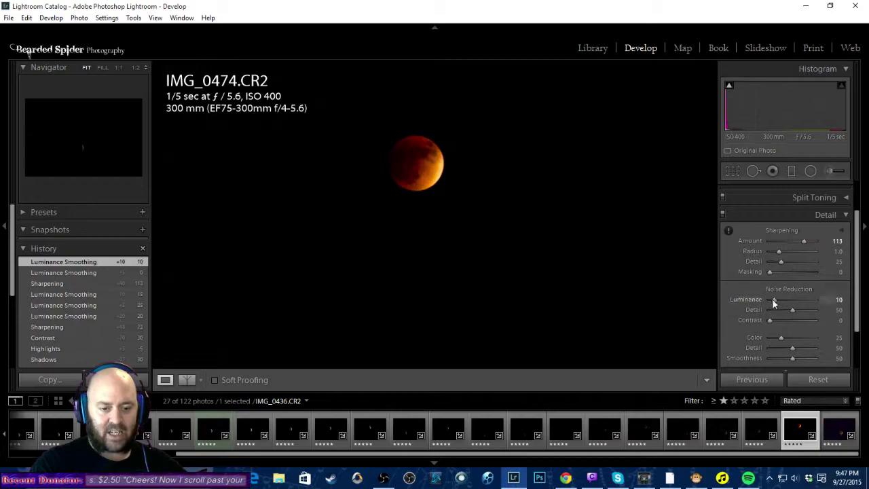
click(836, 215)
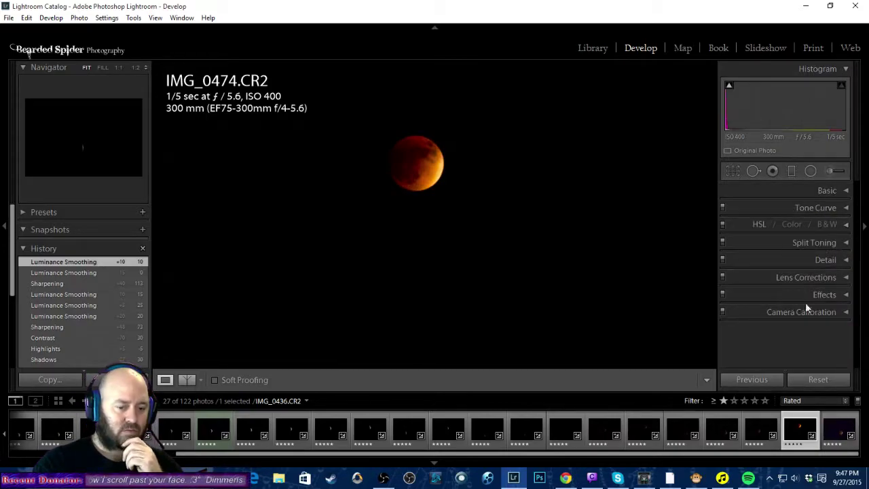
Compare the neighbouring dim moon shots, select IMG_0469, and set its exposure to +1.47 and contrast to +55.
click(755, 421)
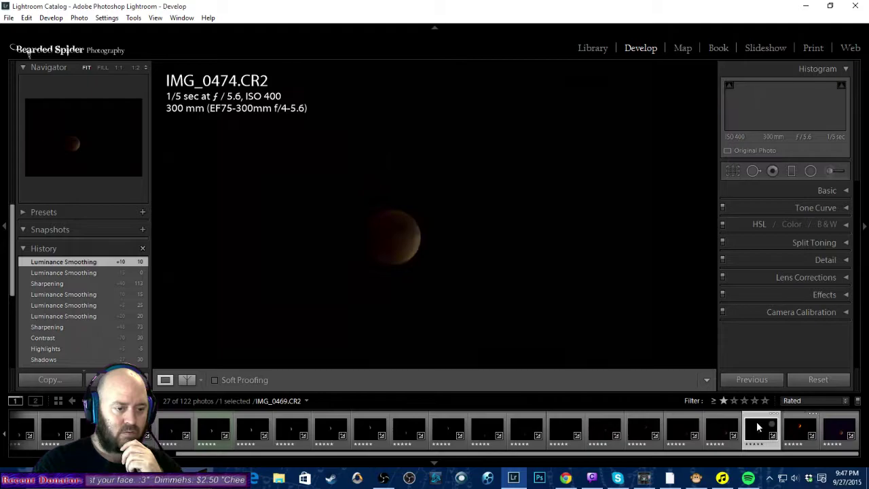
click(718, 420)
click(672, 425)
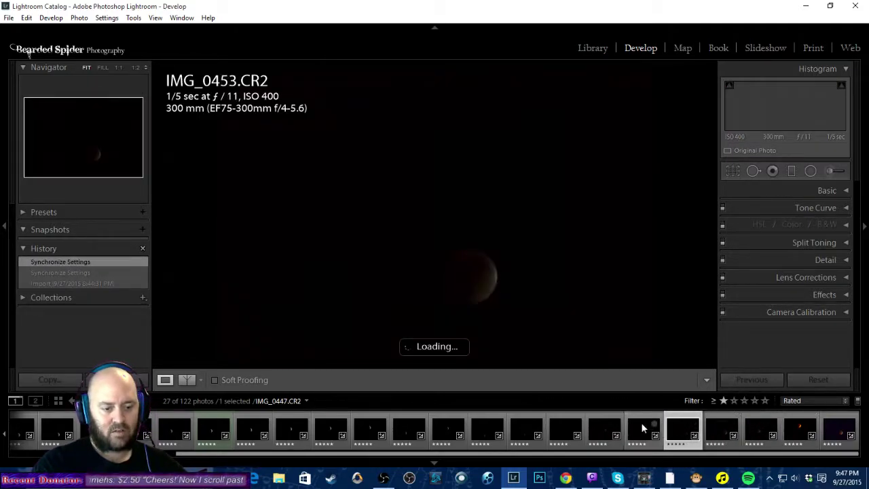
click(721, 426)
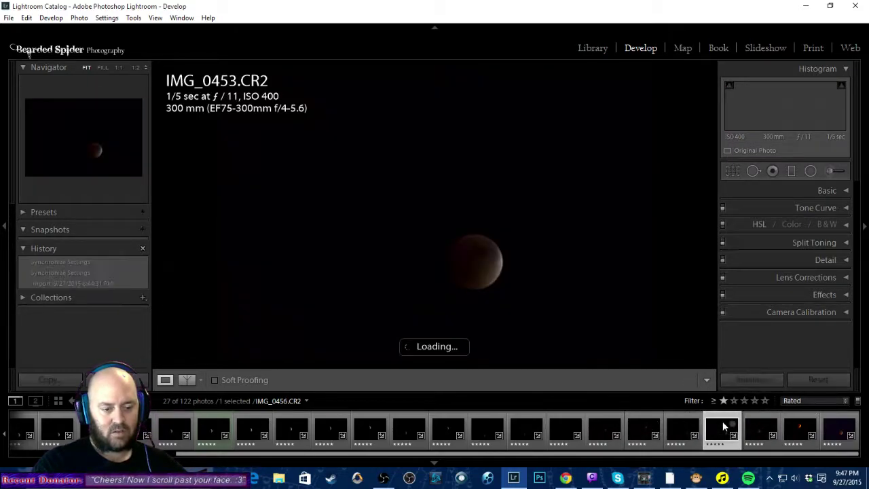
click(760, 432)
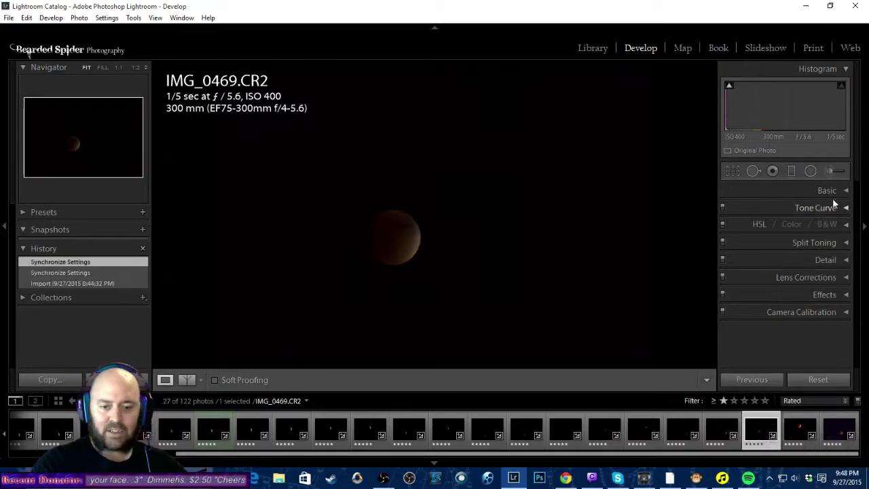
click(844, 192)
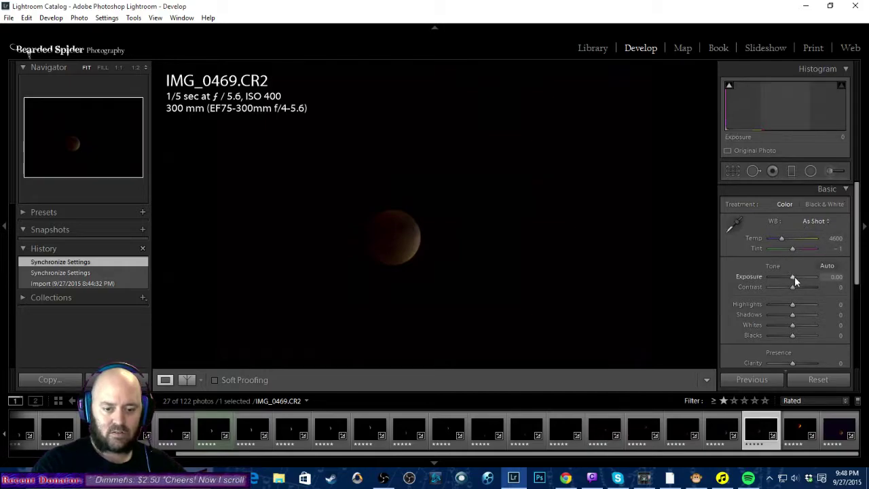
scroll(794, 276, up, 6)
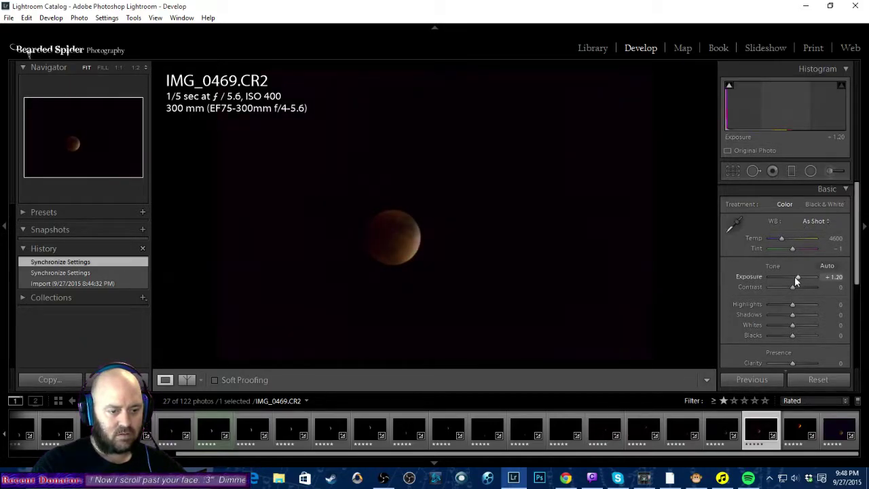
scroll(794, 277, down, 1)
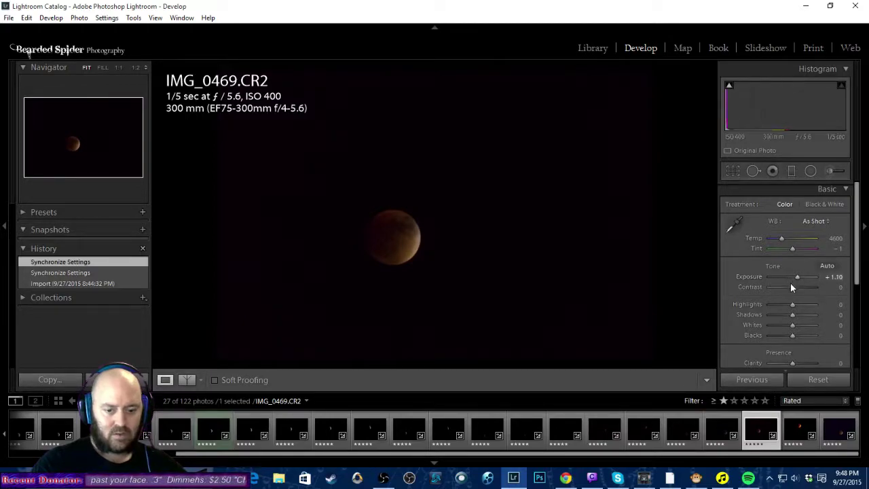
scroll(793, 287, up, 8)
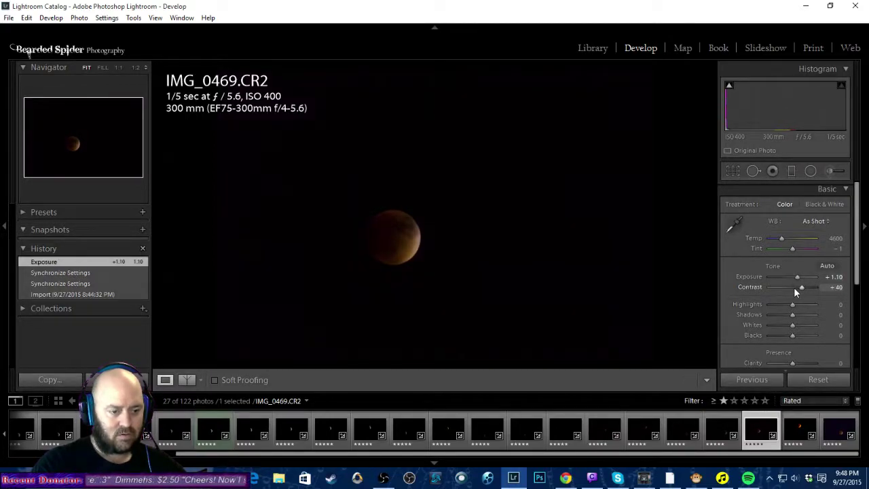
scroll(800, 275, down, 1)
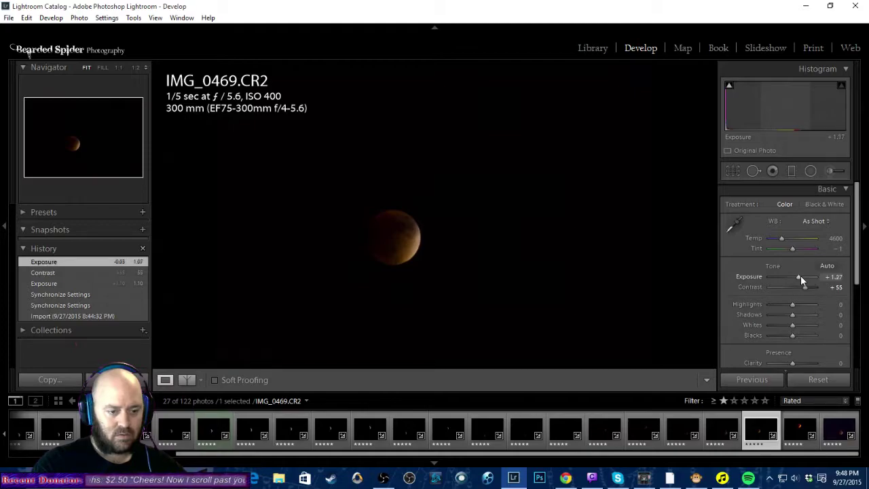
scroll(800, 274, up, 3)
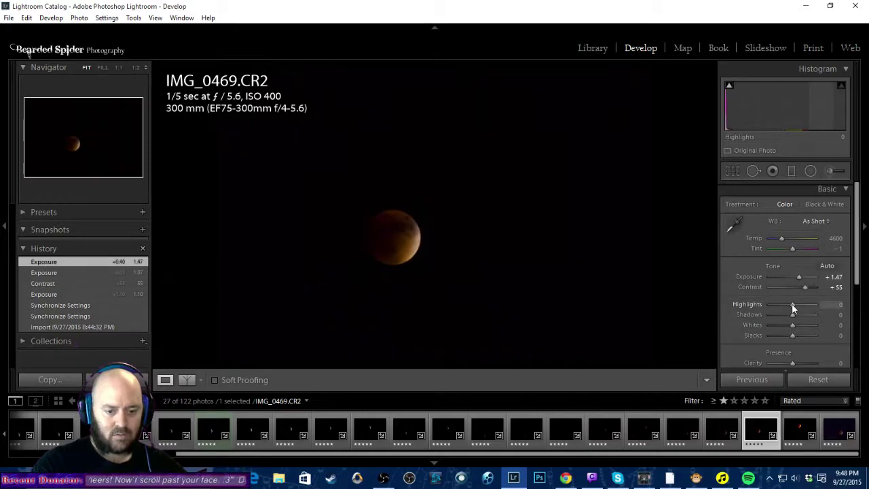
Set highlights to −20, shadows to +60, whites to +48 and blacks to +29 for IMG_0469.
scroll(791, 304, down, 4)
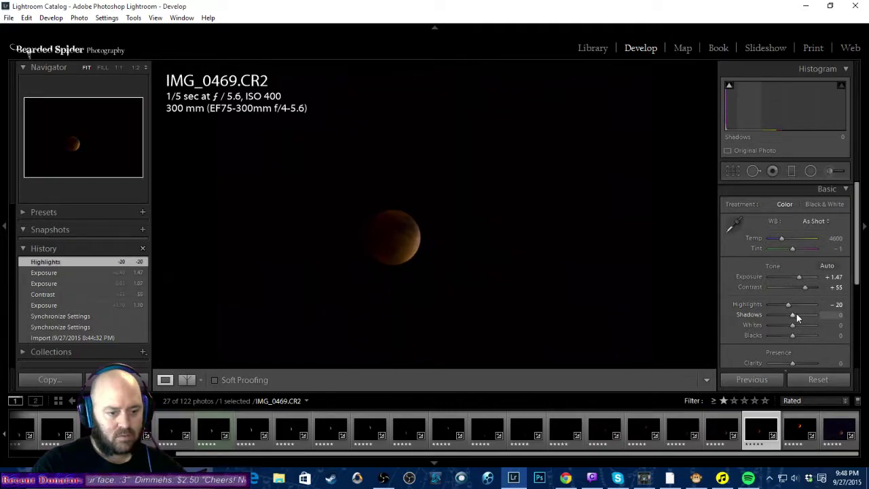
scroll(798, 317, up, 12)
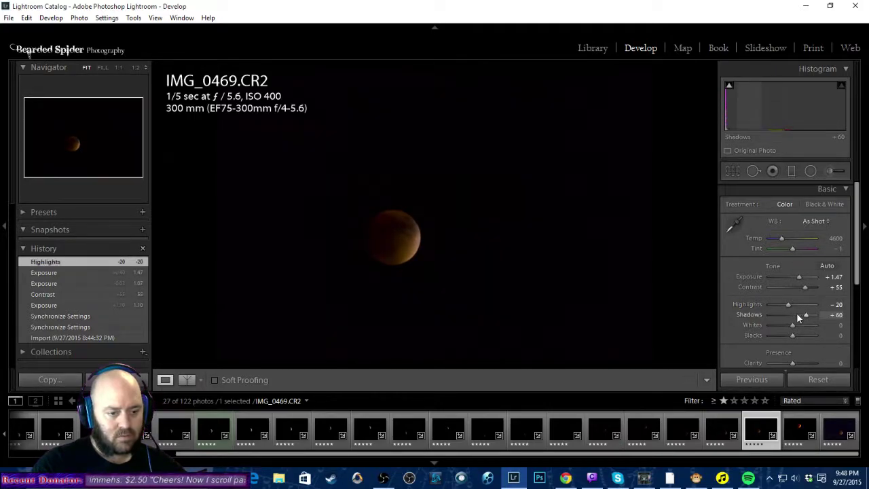
scroll(795, 326, up, 5)
drag(799, 323, 784, 337)
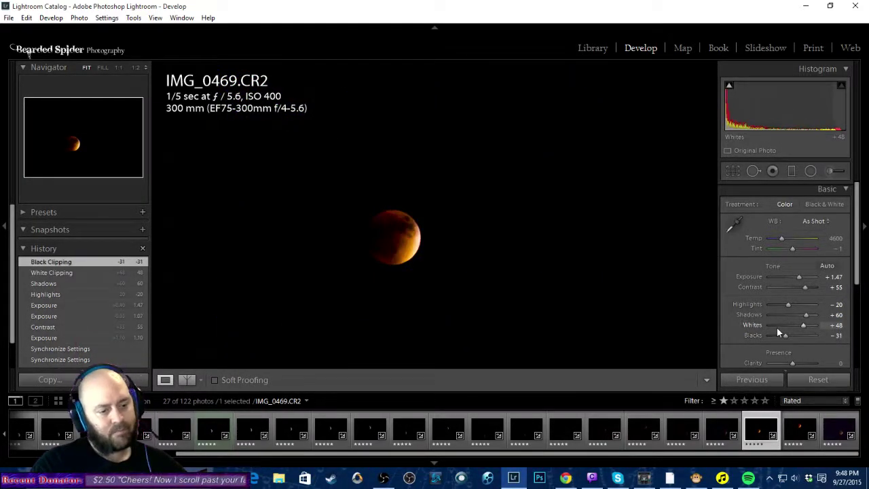
scroll(786, 336, up, 10)
scroll(786, 335, down, 2)
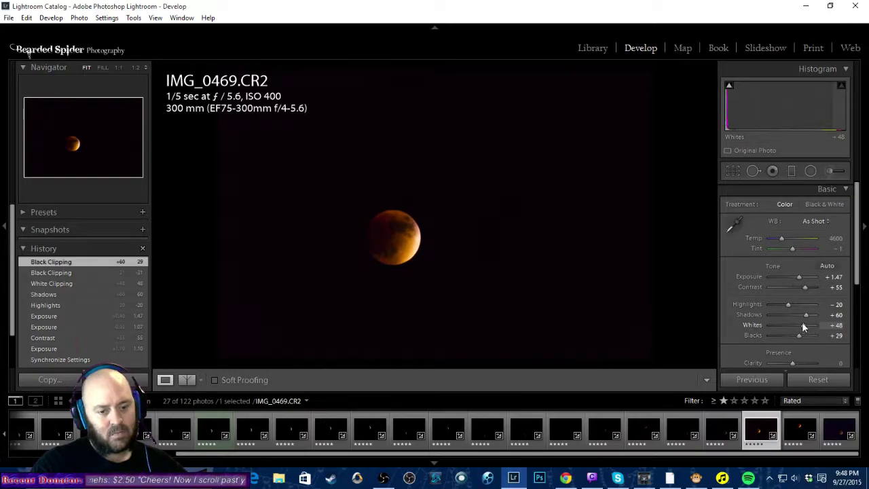
click(818, 191)
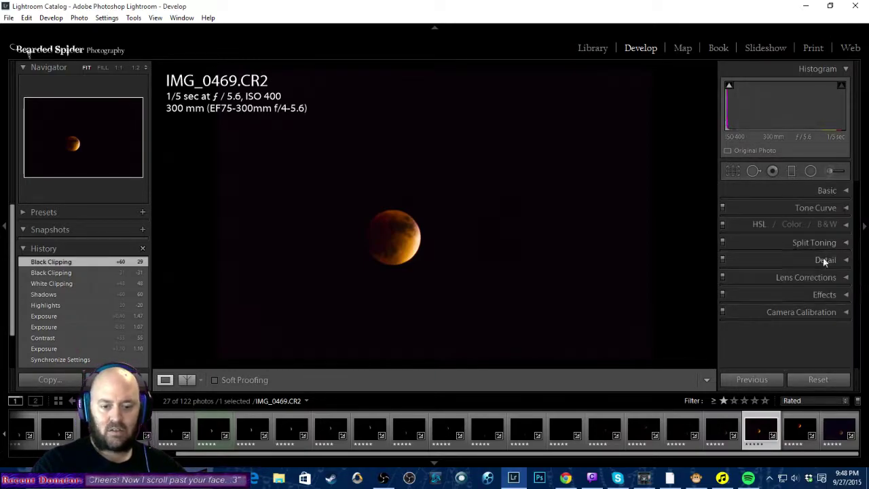
Set the sharpening amount to 77 and luminance noise reduction to 15 for IMG_0469.
click(828, 260)
scroll(793, 240, up, 10)
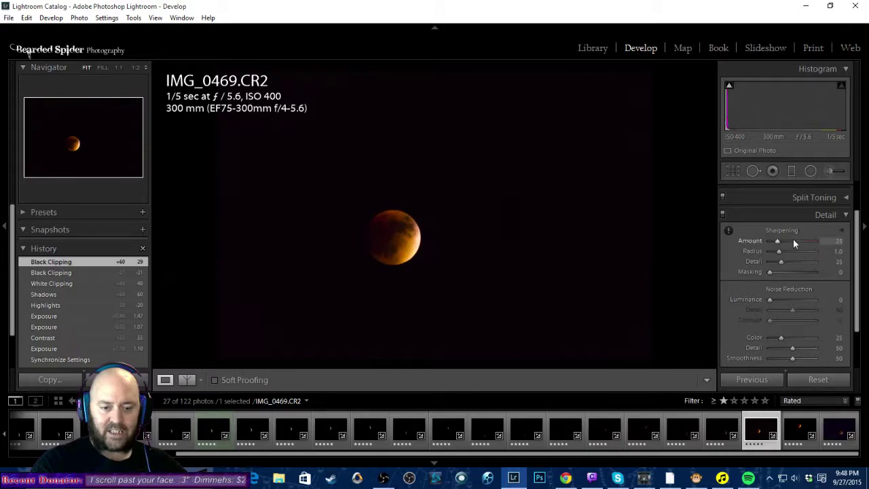
scroll(777, 301, up, 3)
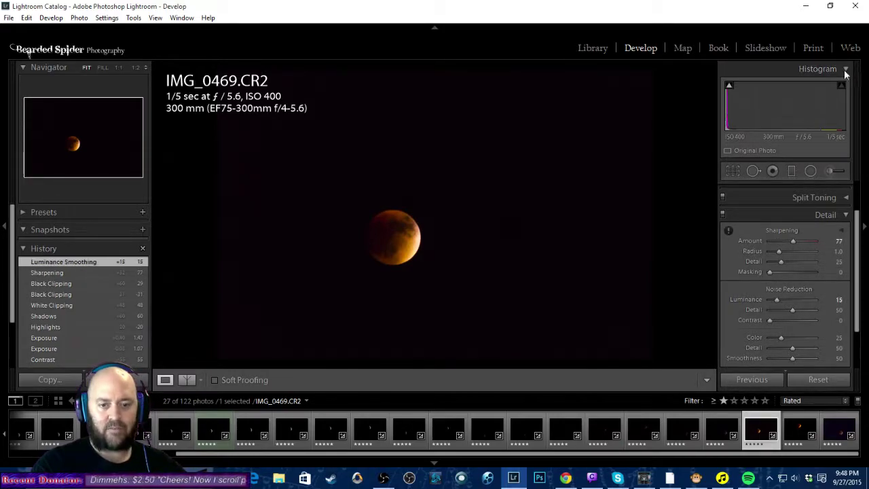
scroll(818, 224, up, 2)
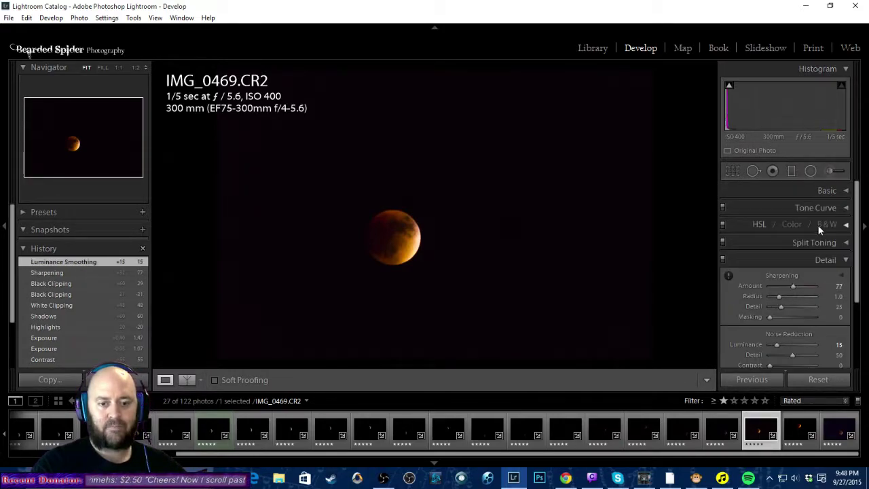
click(823, 262)
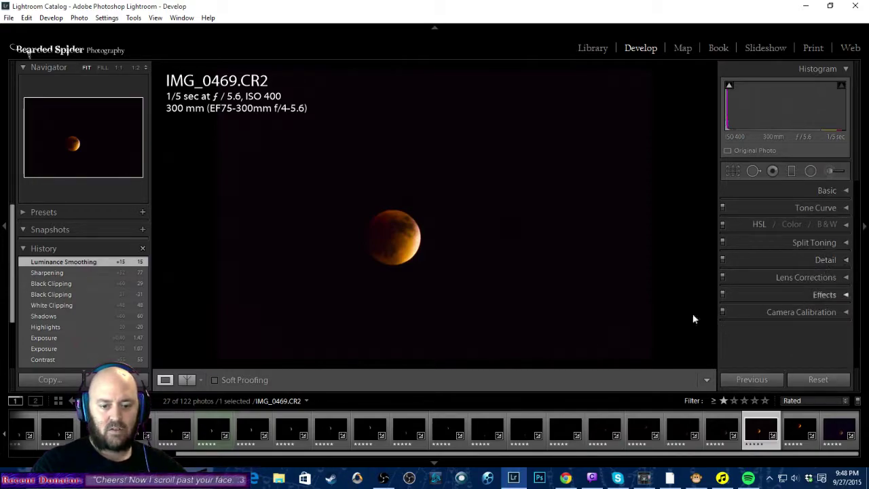
Review the remaining dim eclipse shots and remove the star ratings from IMG_0453, IMG_0456 and the last photo in the series.
click(608, 431)
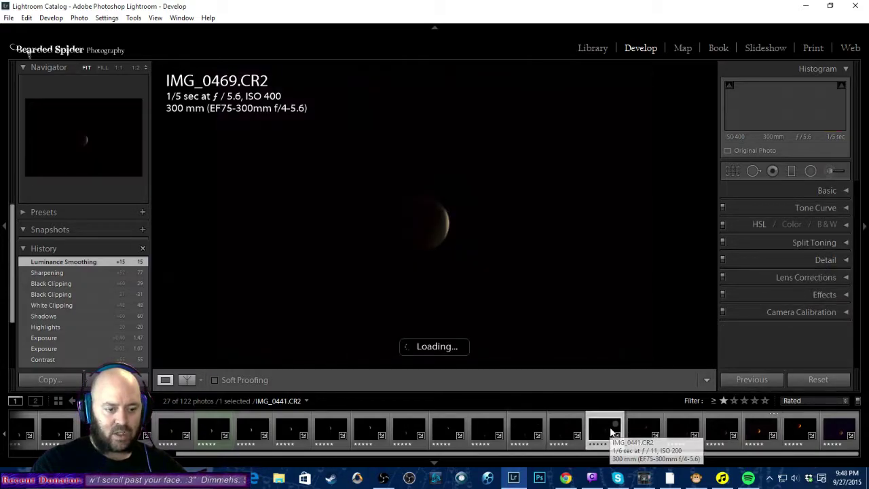
click(564, 424)
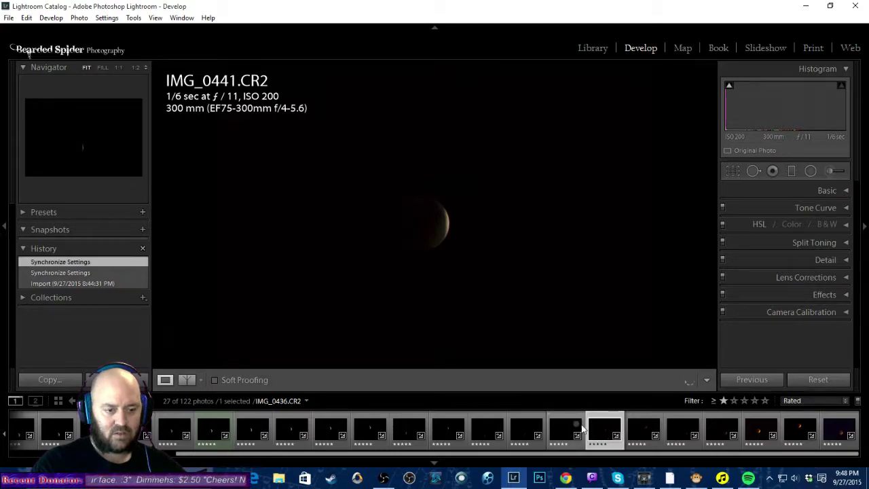
click(639, 428)
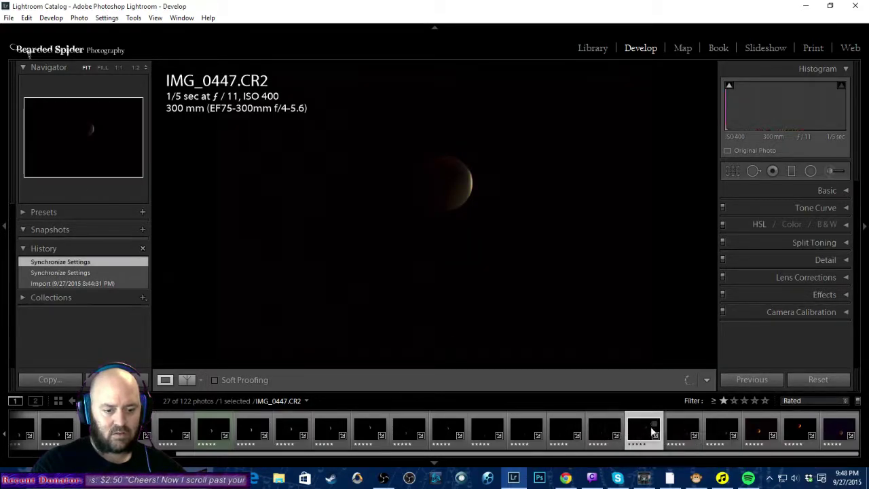
click(674, 430)
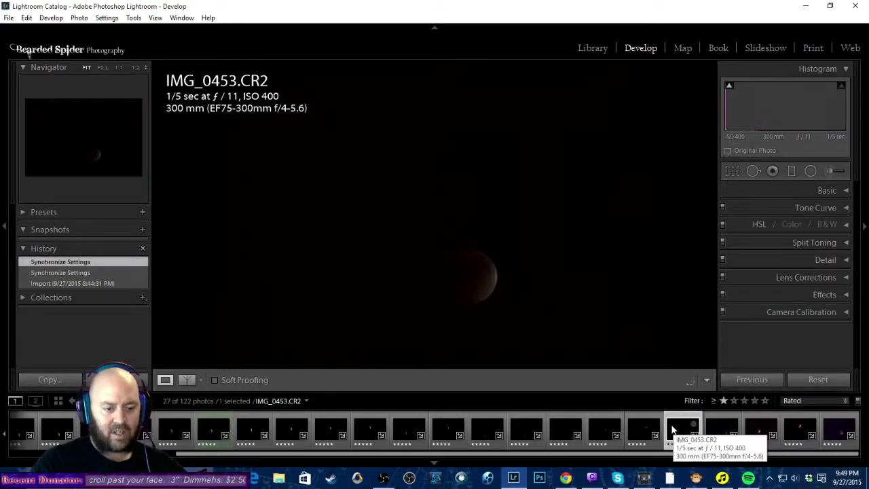
key(0)
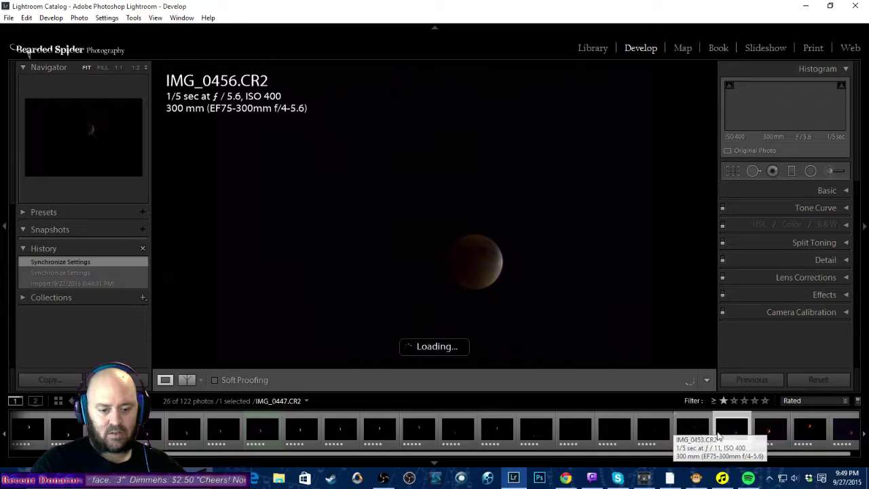
key(0)
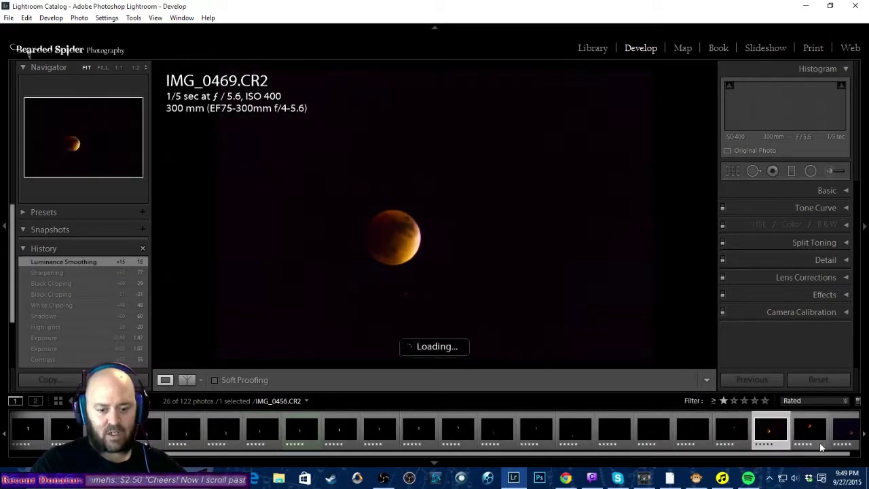
click(839, 432)
key(0)
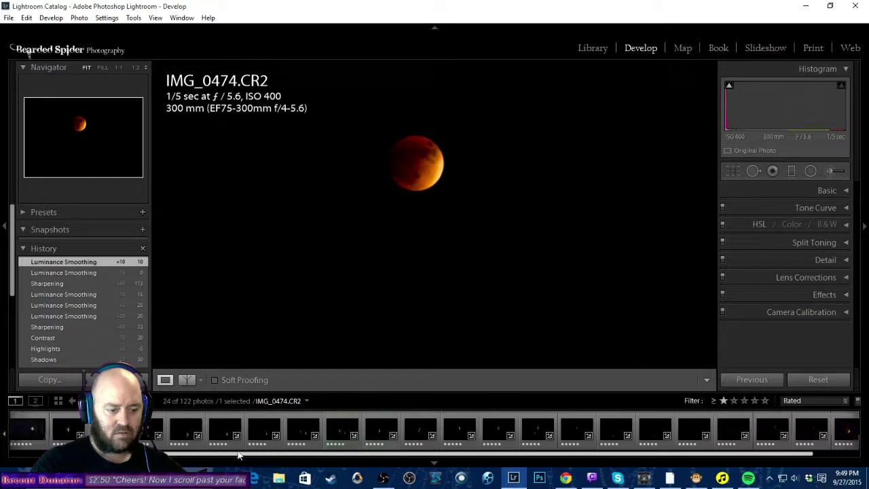
Select the first photo, IMG_0371 of the moonrise behind the mountains, and set its exposure to +1.40 and contrast to +70.
click(24, 426)
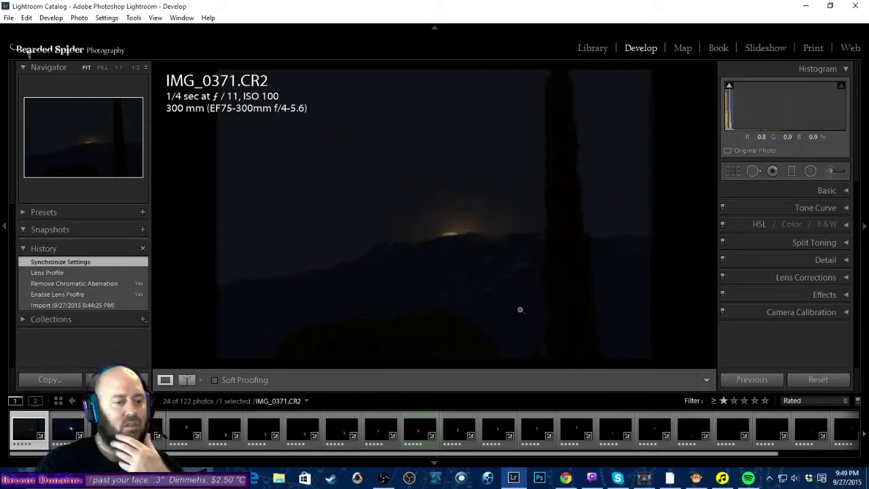
click(840, 191)
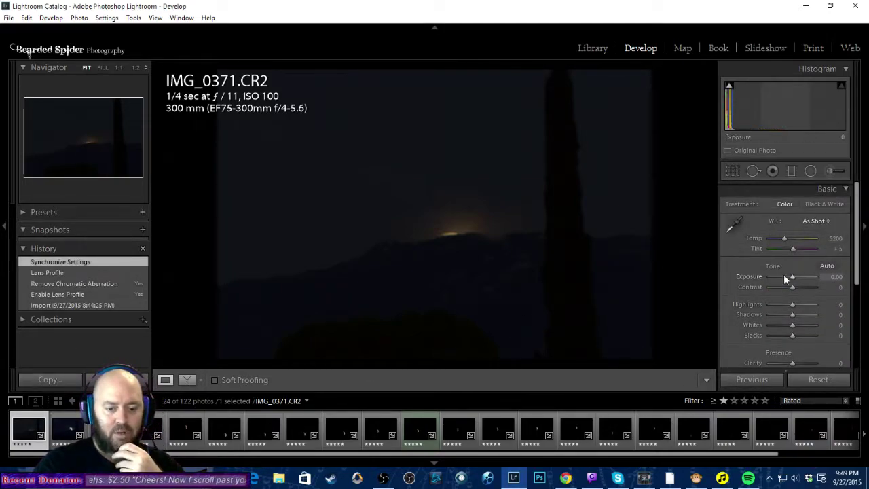
scroll(792, 277, up, 5)
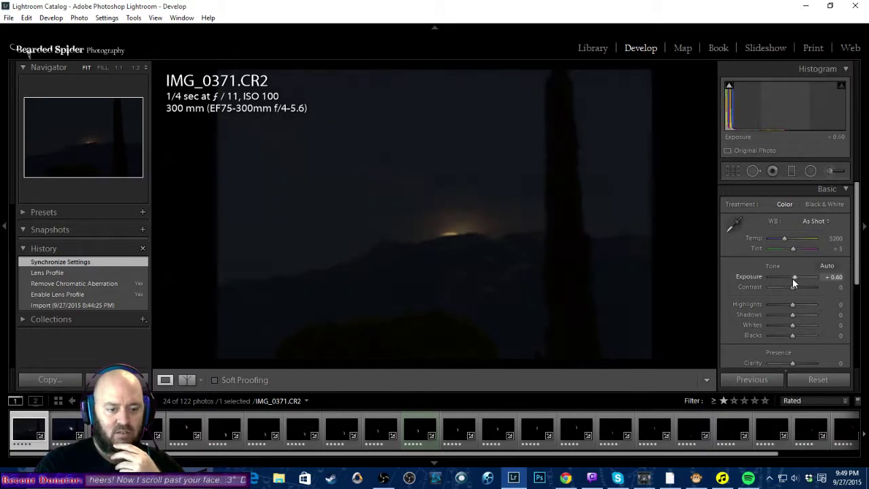
scroll(792, 277, down, 3)
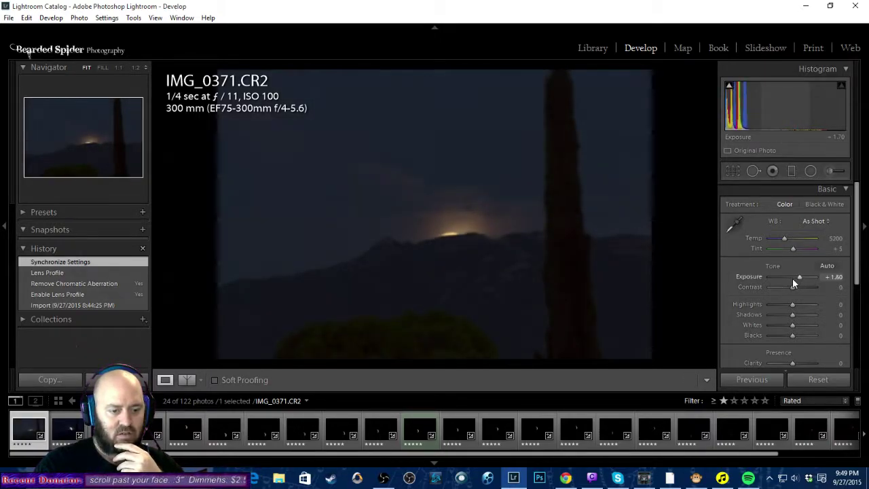
scroll(793, 289, up, 6)
scroll(793, 288, up, 1)
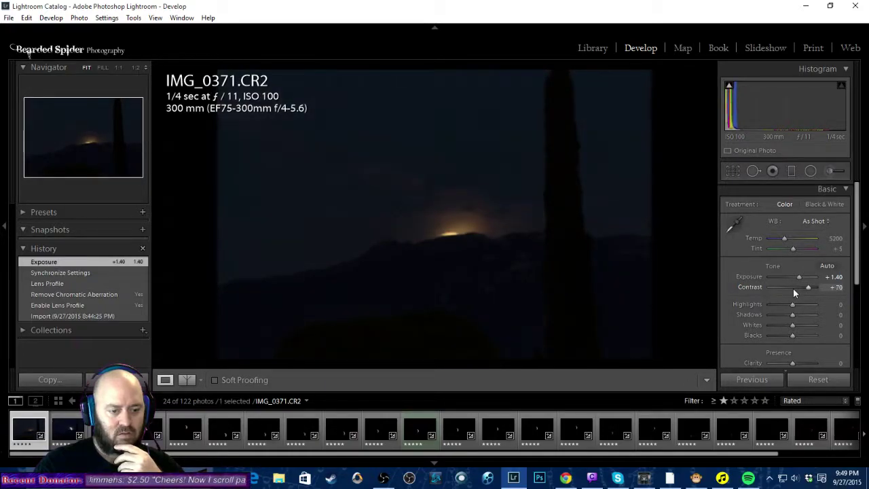
Set highlights to −100, shadows to +100, whites to +48 and blacks to −19 for IMG_0371.
drag(791, 304, 732, 309)
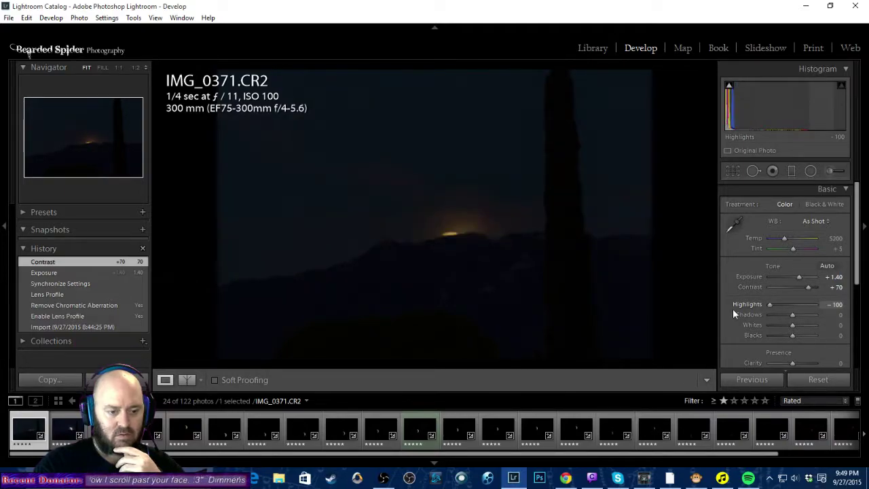
drag(792, 314, 857, 314)
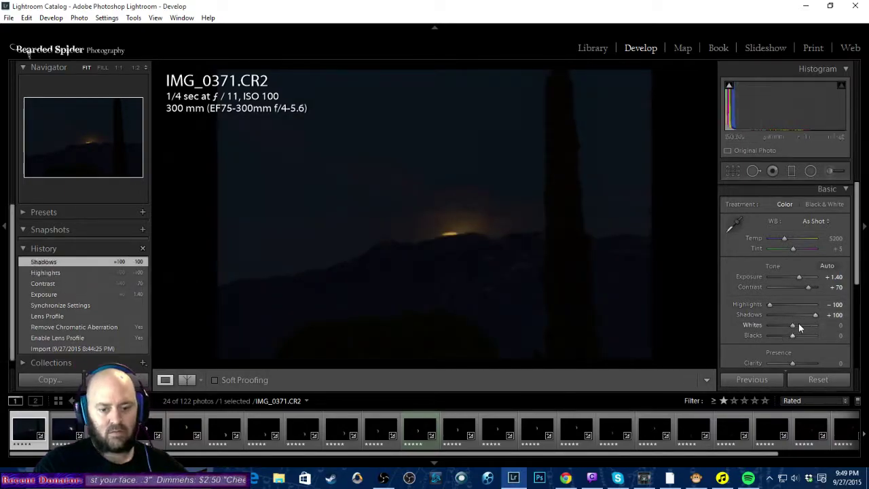
alt+click(793, 325)
mouse_move(793, 322)
mouse_down()
mouse_move(806, 321)
mouse_move(789, 332)
mouse_up()
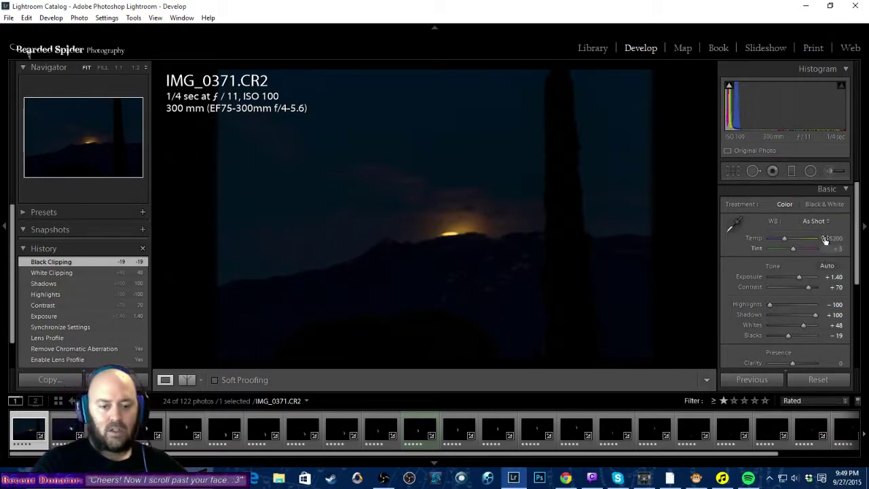
click(831, 188)
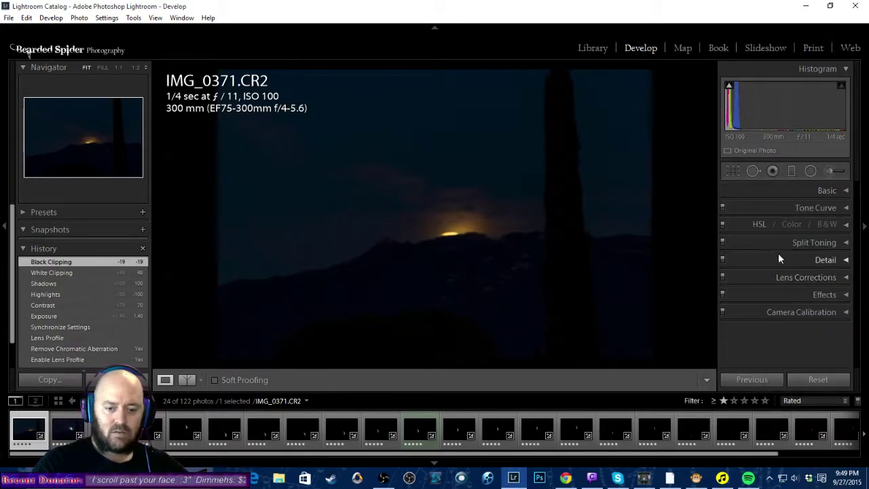
Set the sharpening amount to 73 and luminance noise reduction to 40 for IMG_0371, and check the moon at full size.
click(822, 254)
drag(777, 241, 790, 239)
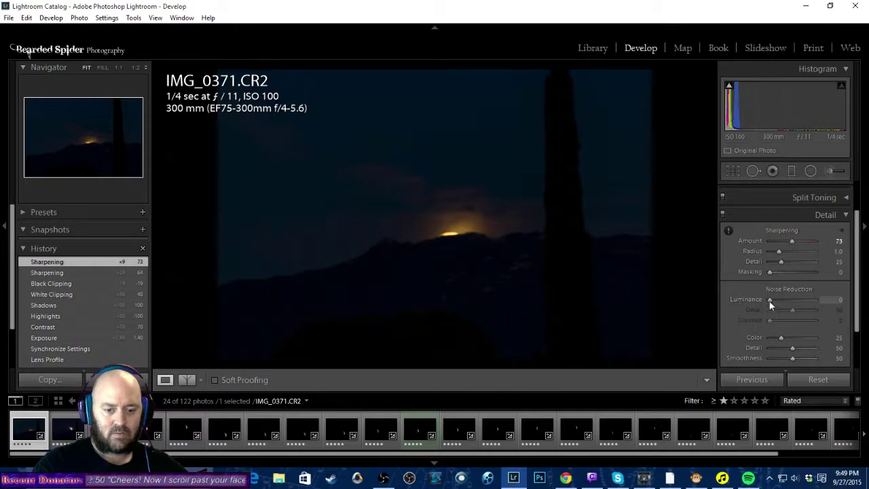
drag(769, 299, 794, 285)
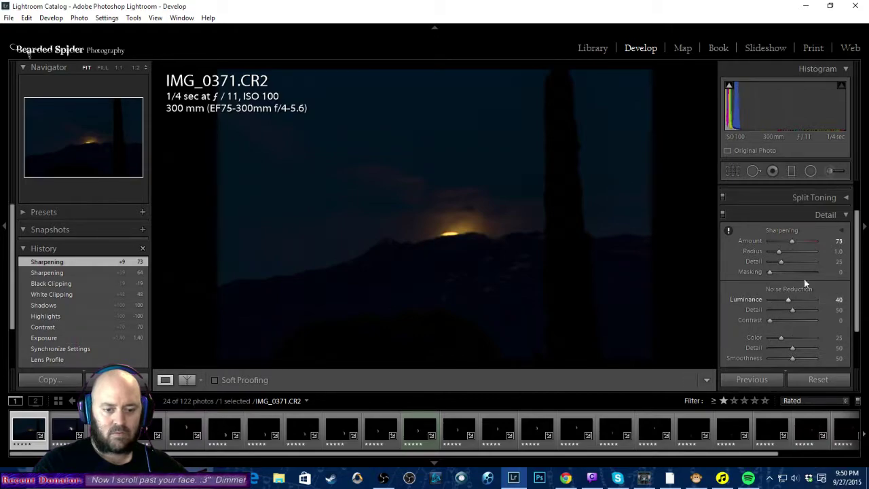
click(831, 215)
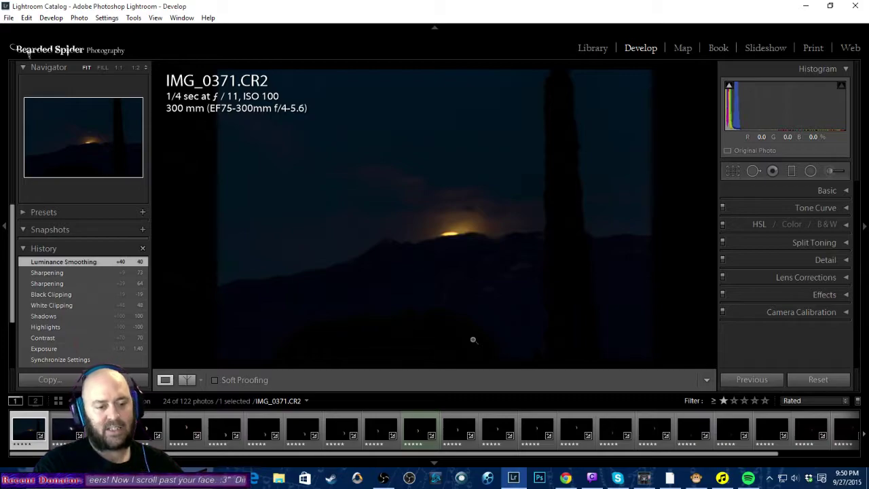
click(448, 240)
click(451, 233)
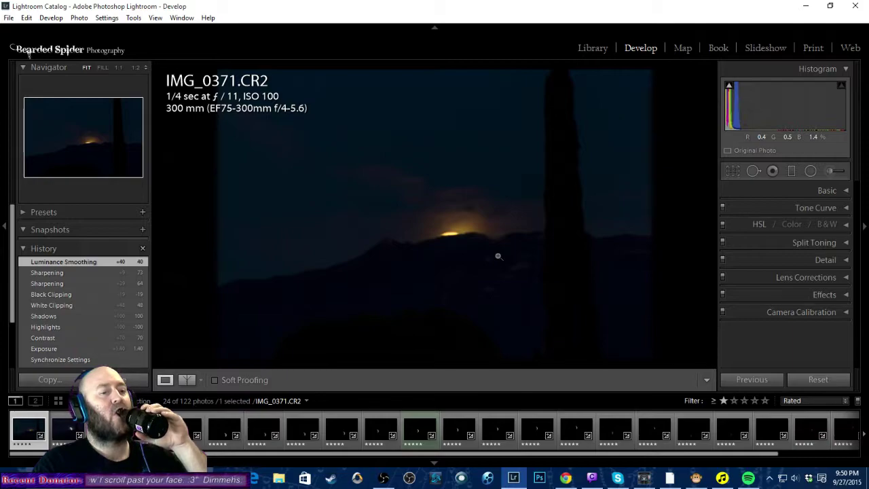
Select IMG_0375, inspect its moon up close, and set its exposure to +0.50 and contrast to +30.
click(64, 429)
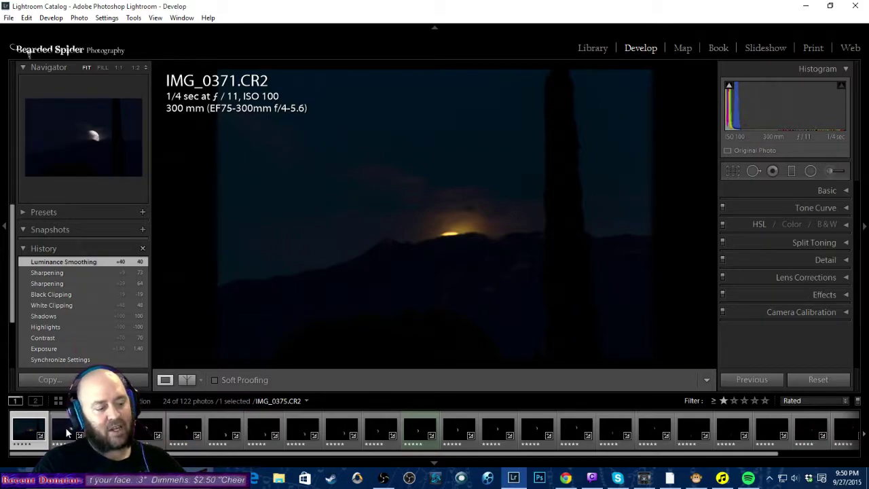
click(443, 229)
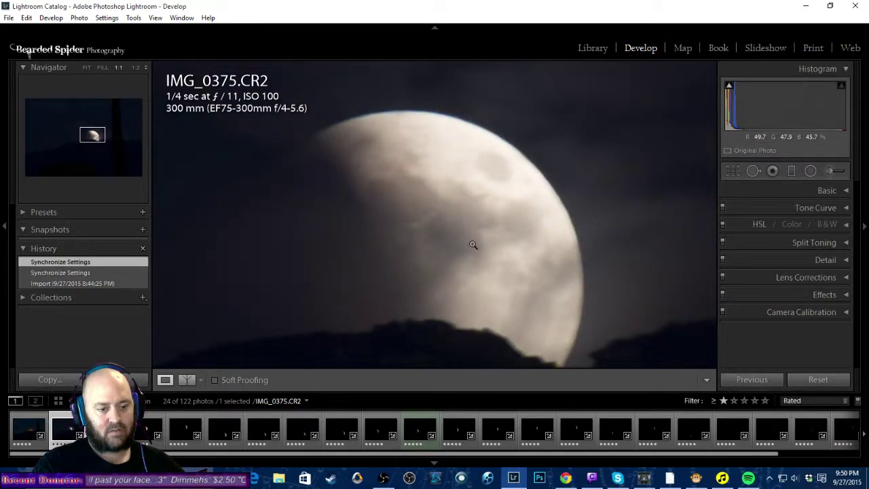
click(471, 243)
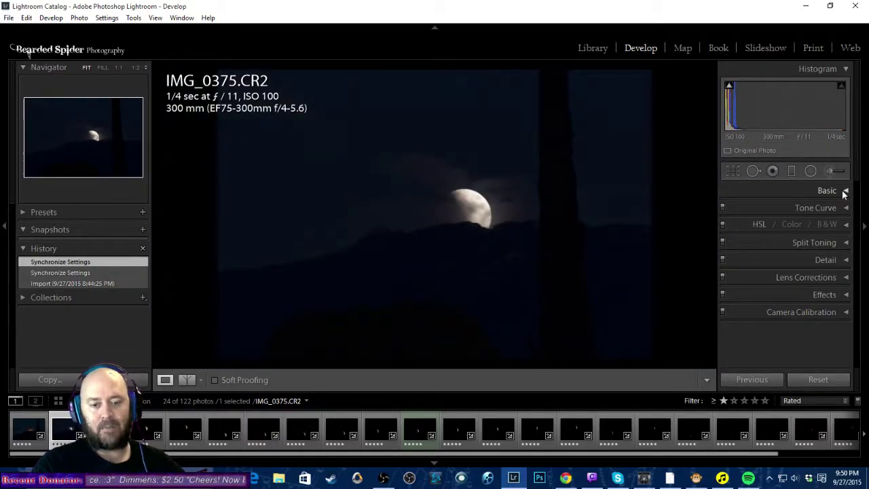
click(844, 192)
drag(793, 278, 792, 278)
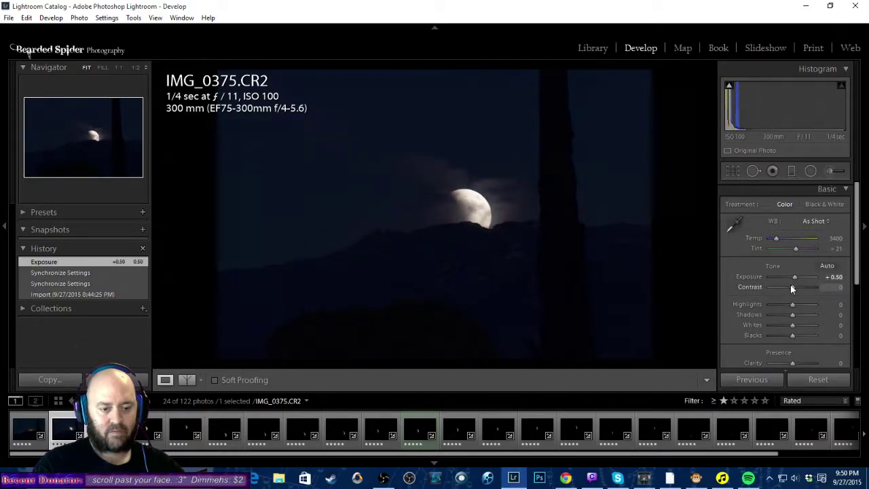
scroll(791, 288, up, 6)
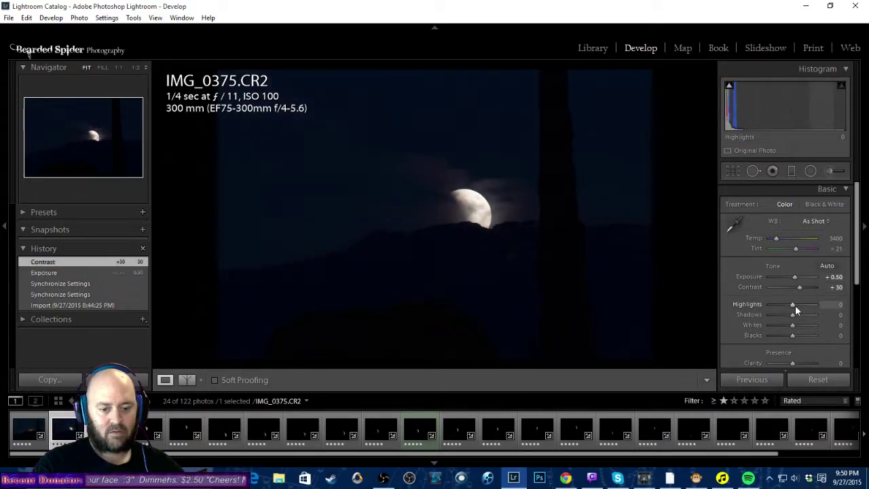
Set highlights to −100, shadows to +100, whites to +69 and blacks to −31 for IMG_0375.
drag(791, 306, 750, 308)
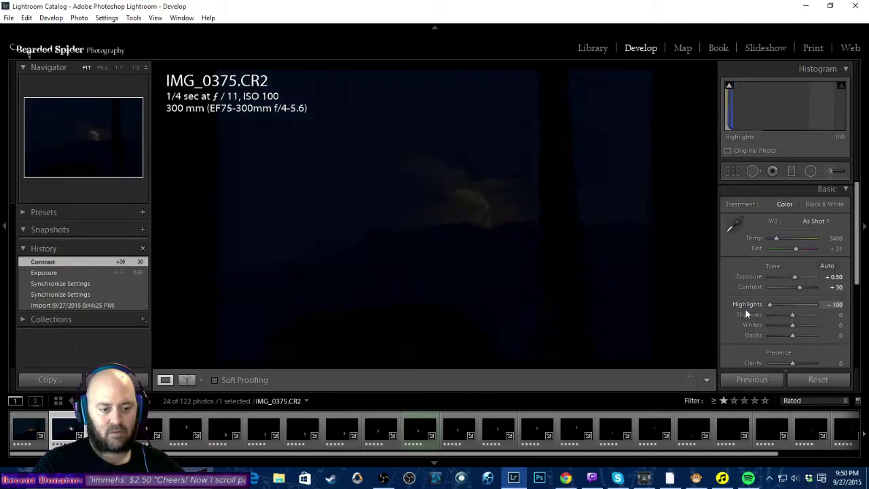
scroll(792, 312, up, 1)
scroll(791, 313, up, 20)
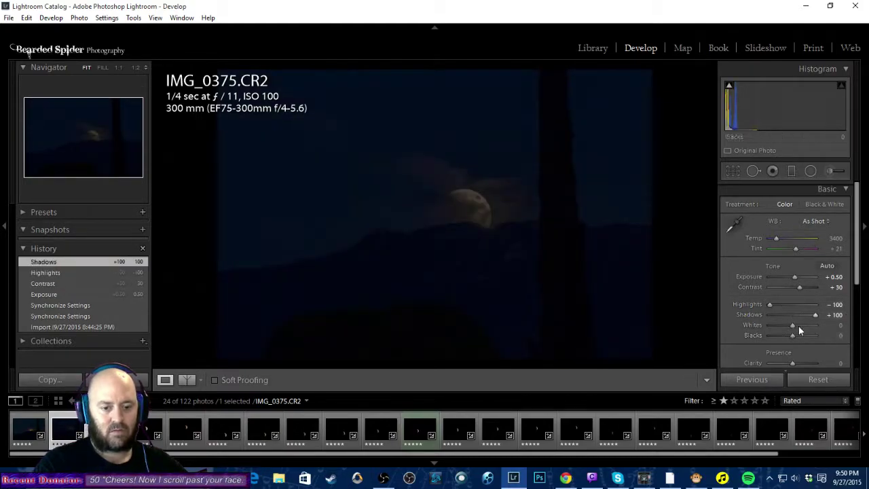
mouse_move(791, 325)
mouse_down()
mouse_move(808, 326)
mouse_move(783, 336)
mouse_up()
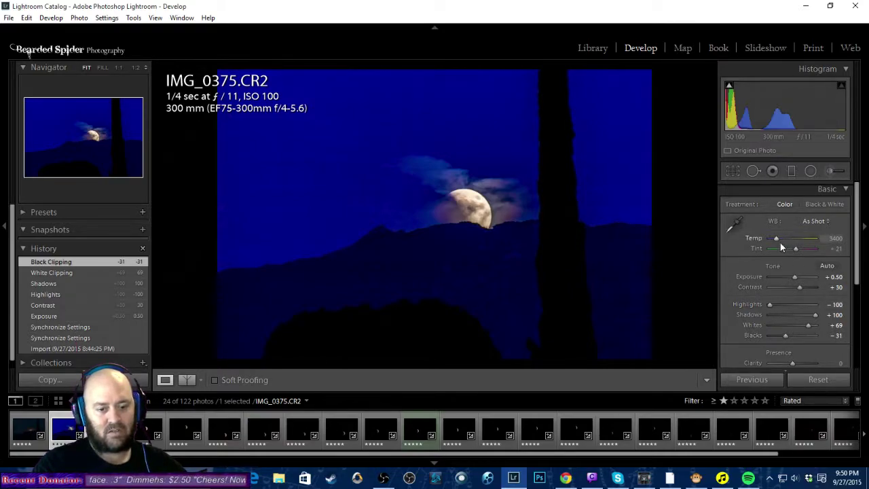
Try warmer white balance on IMG_0375 with temperatures up to 5400 and a tint of +11, and return to 3400 and +21.
scroll(775, 239, up, 5)
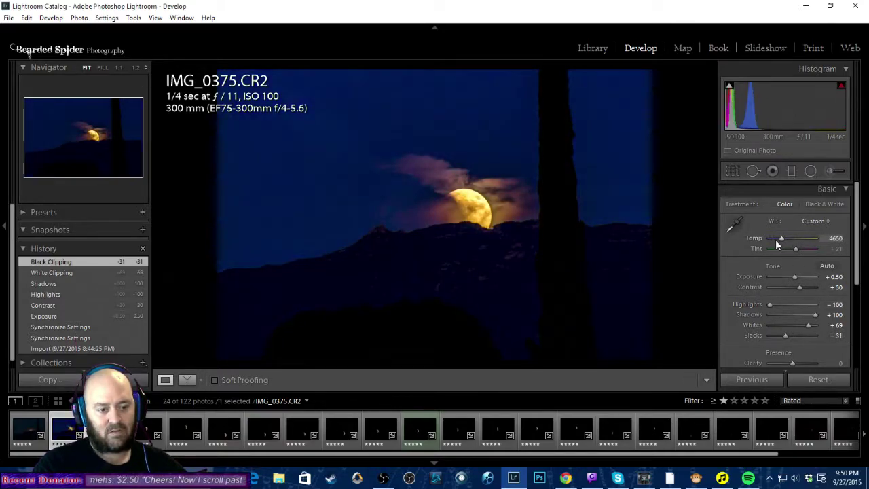
scroll(775, 239, up, 3)
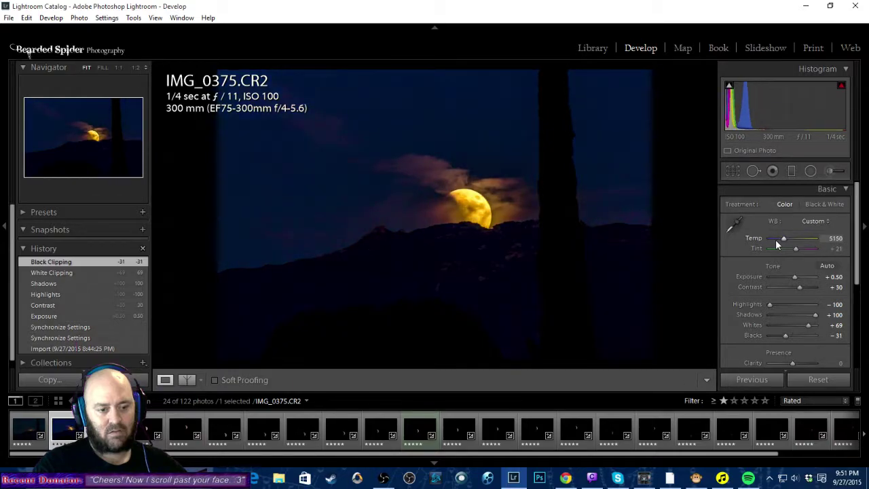
scroll(775, 239, down, 3)
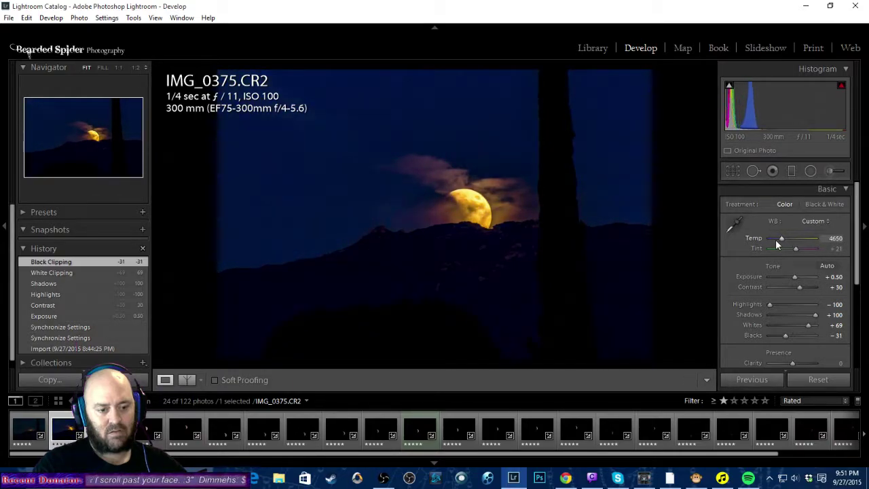
scroll(775, 239, up, 2)
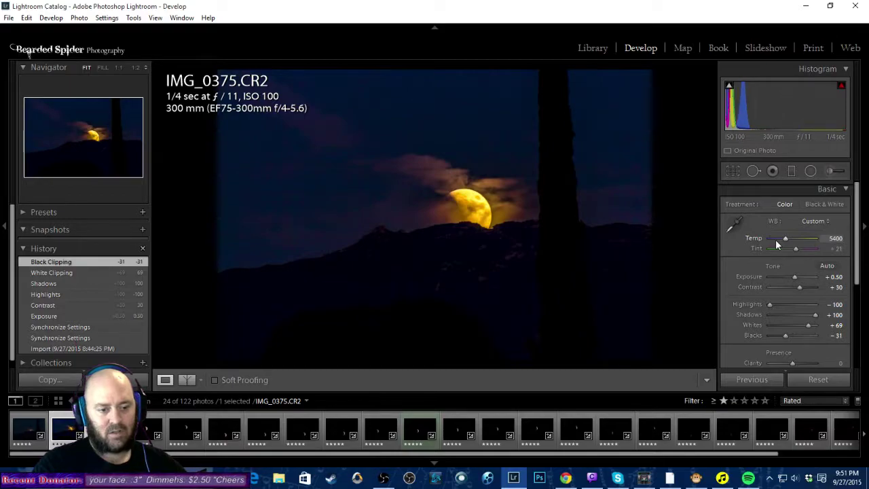
scroll(774, 239, down, 1)
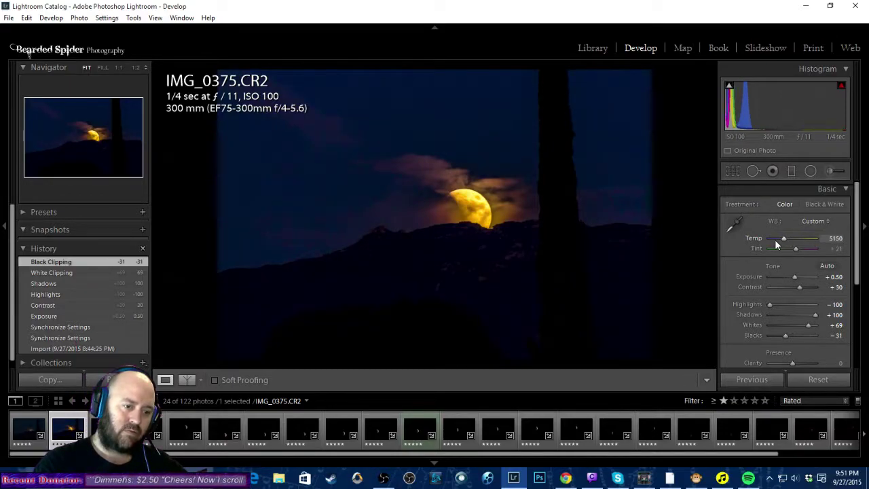
scroll(796, 247, down, 2)
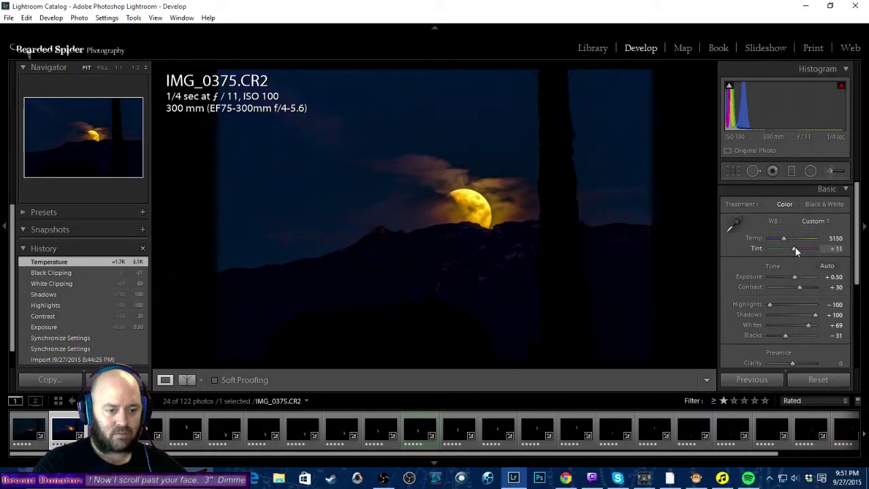
scroll(795, 248, up, 2)
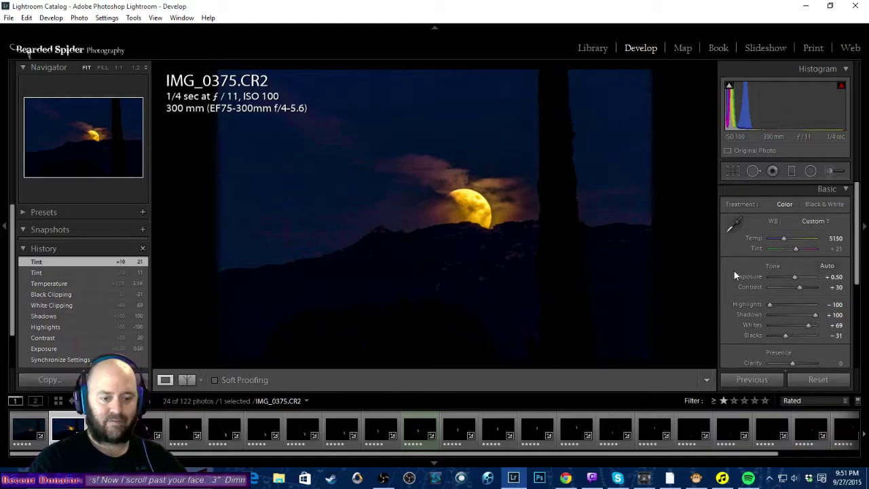
drag(786, 239, 785, 239)
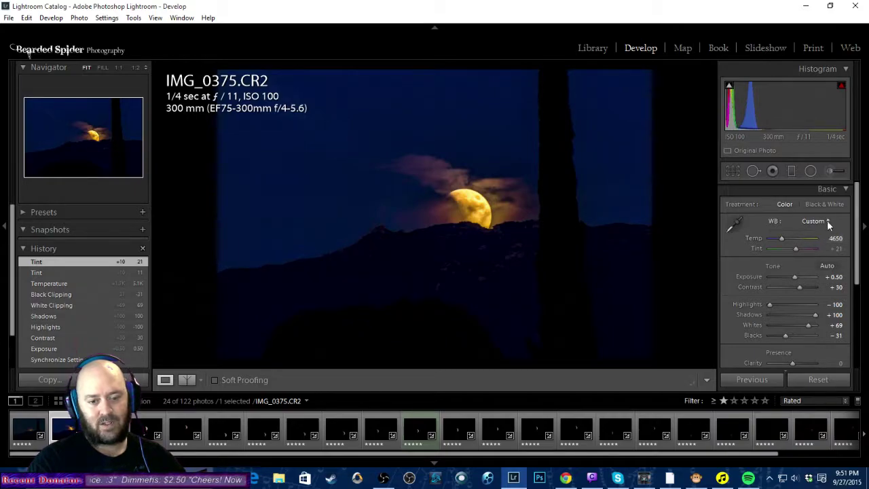
click(781, 238)
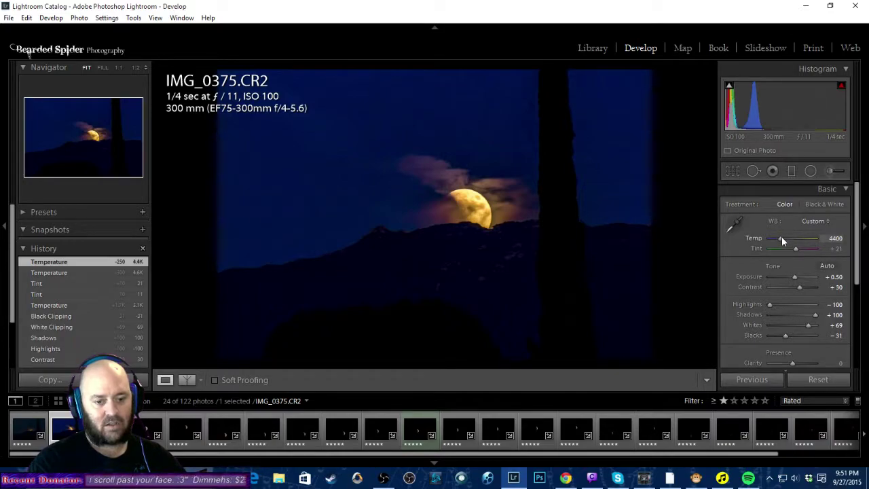
key(shift+Down)
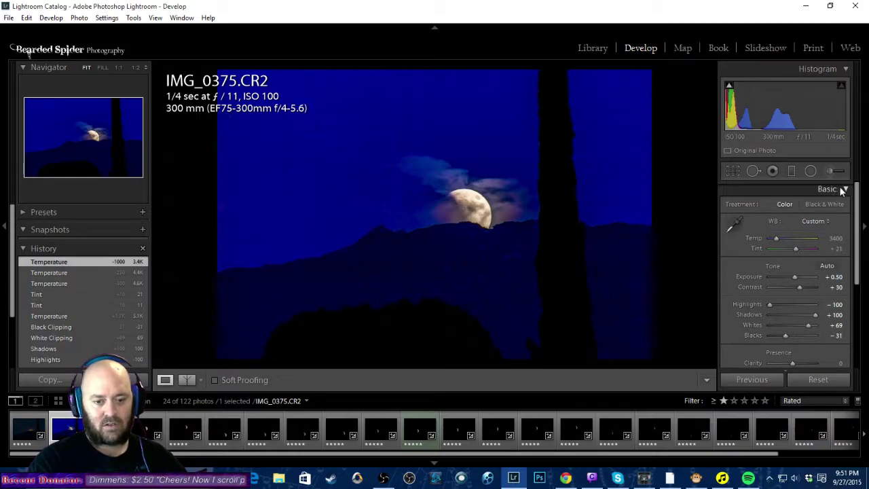
Set the HSL luminance of IMG_0375 to −100 for blue, −44 for aqua, −87 for purple and +100 for green.
click(843, 190)
click(759, 224)
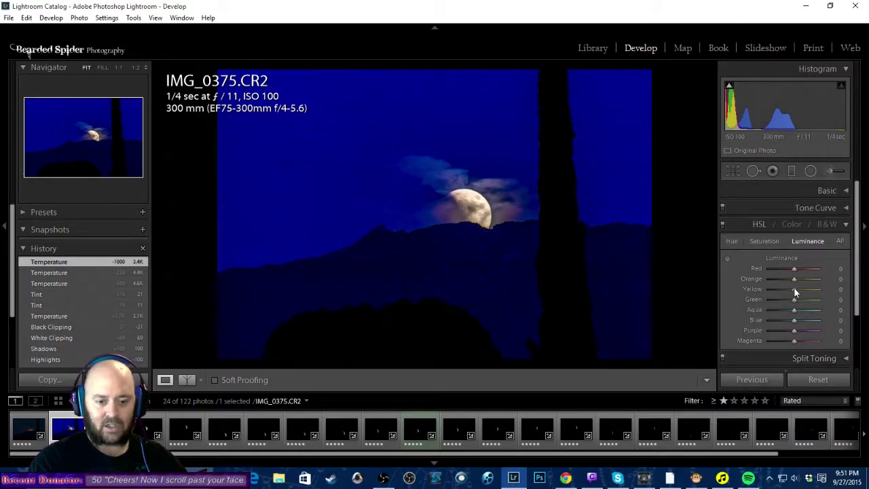
click(772, 241)
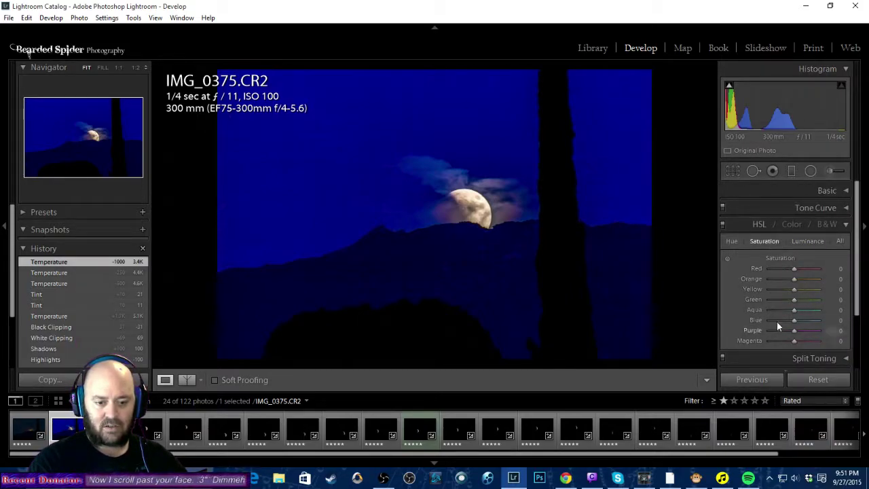
click(812, 240)
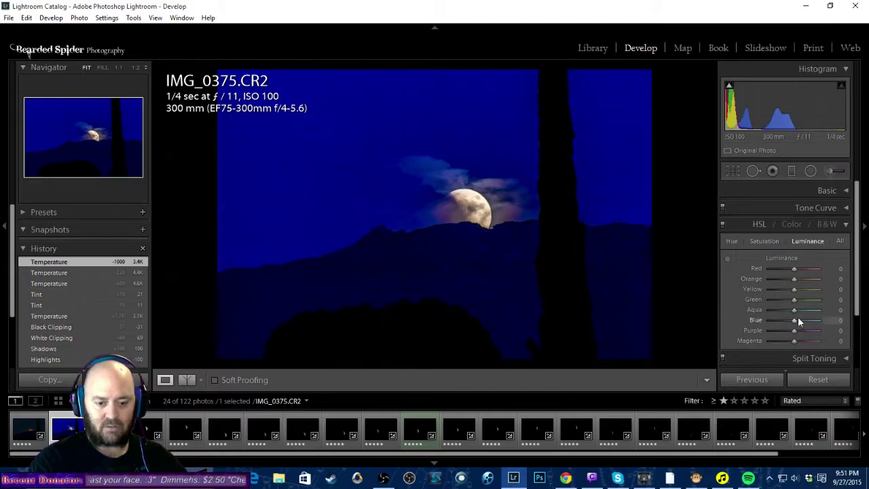
scroll(794, 322, down, 13)
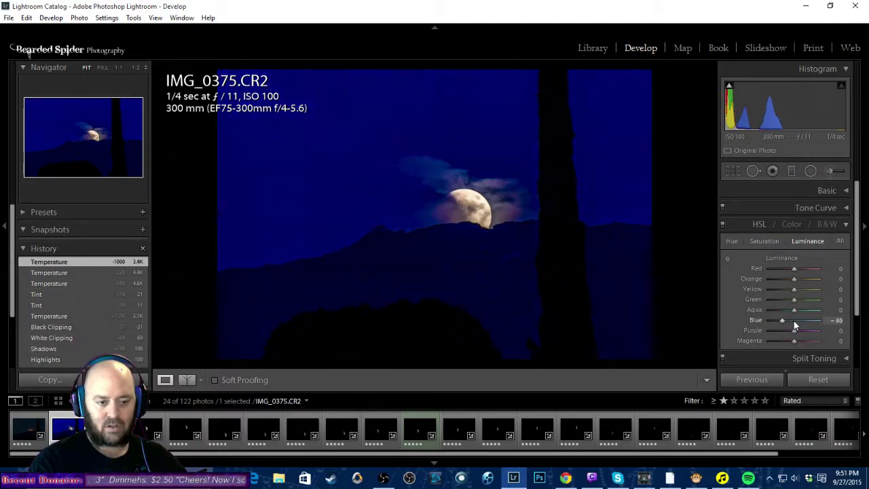
scroll(795, 325, down, 7)
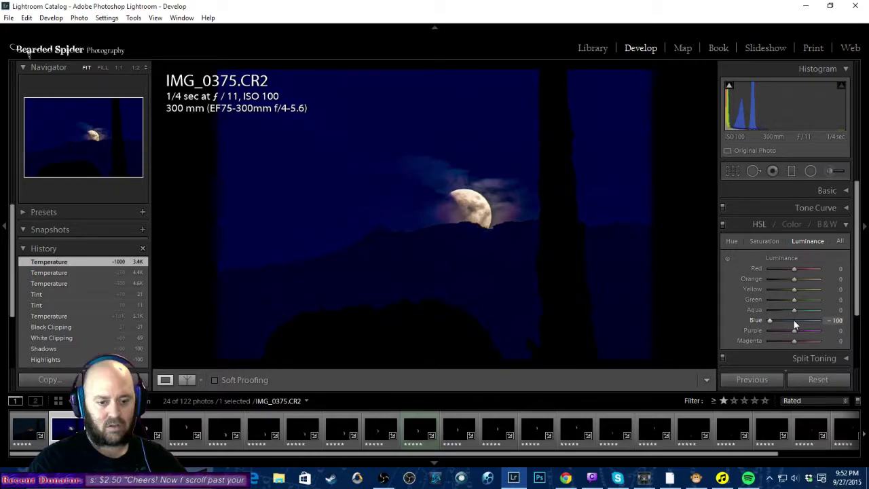
drag(792, 308, 823, 298)
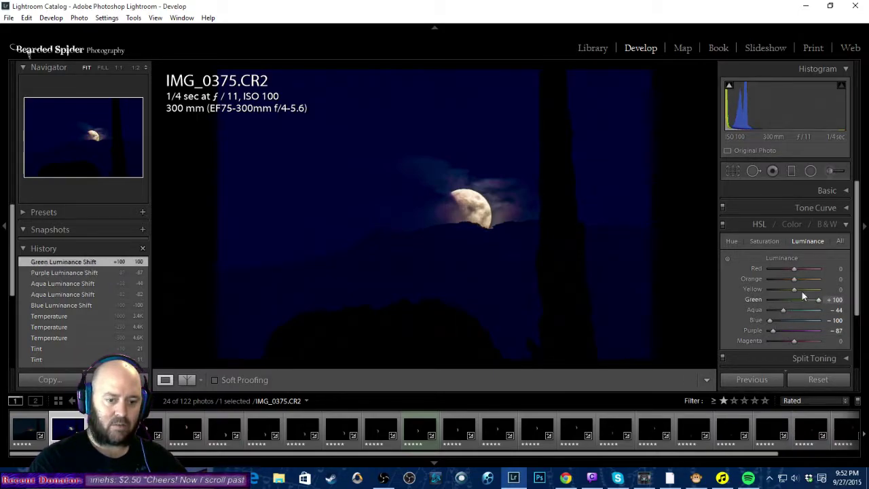
Set the HSL saturation of IMG_0375 to −23 for blue, −25 for aqua and +100 for green.
click(765, 242)
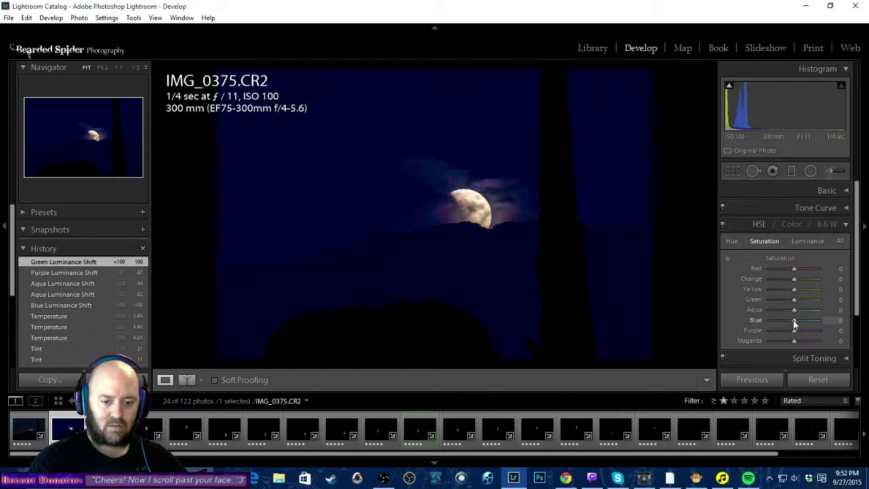
drag(784, 319, 826, 301)
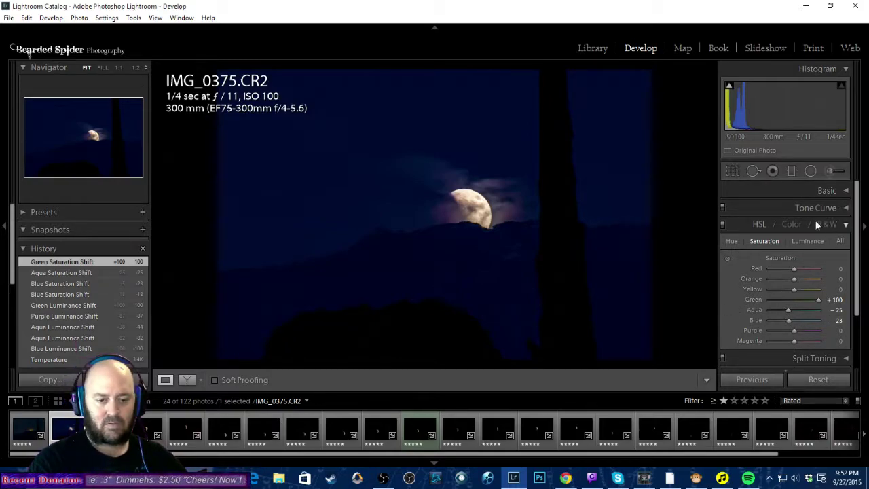
click(763, 223)
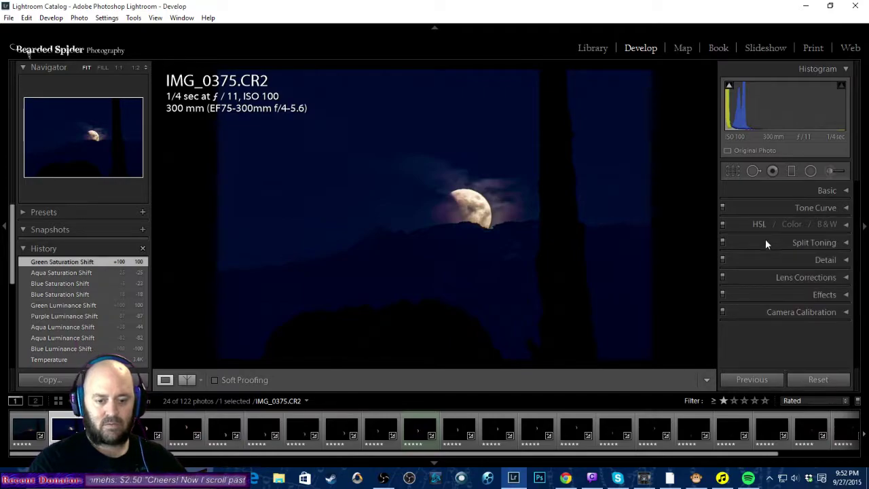
Apply the Medium Contrast point curve to the tone curve of IMG_0375.
click(838, 209)
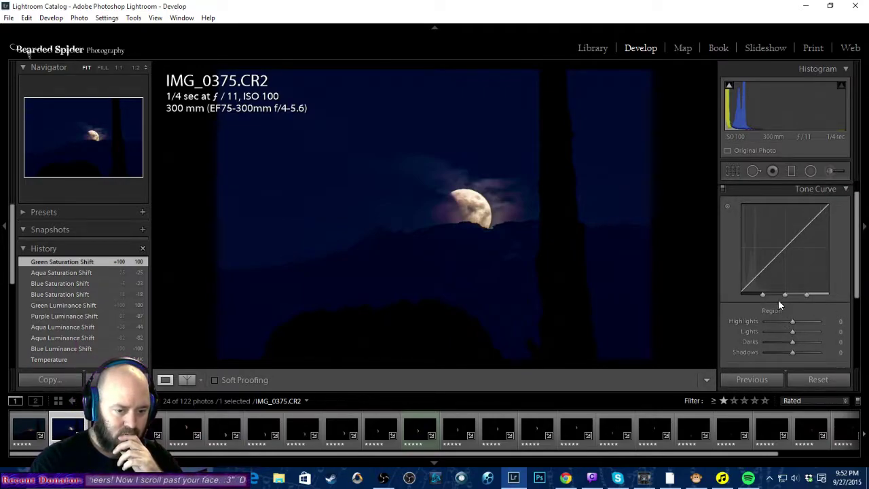
scroll(808, 344, down, 1)
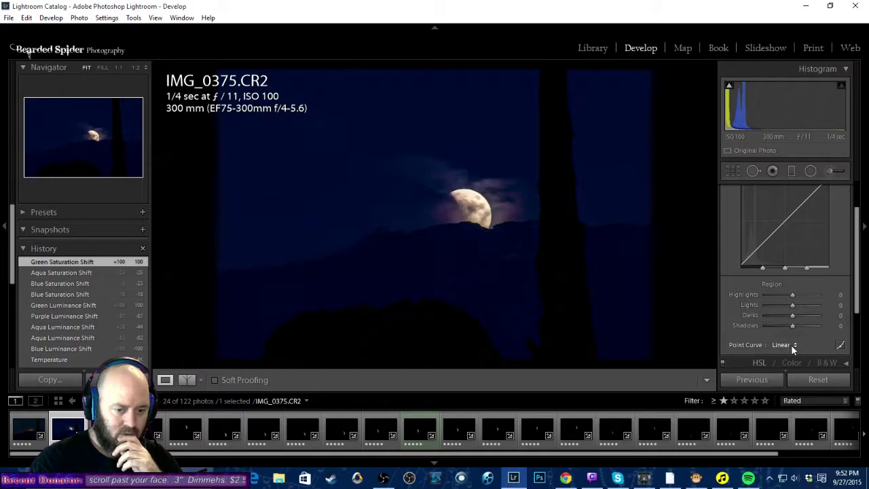
click(791, 344)
click(779, 370)
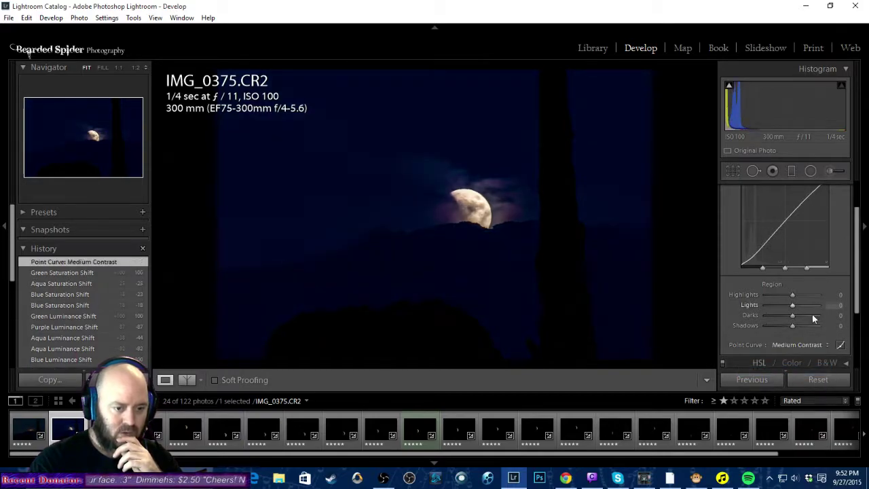
scroll(839, 237, up, 2)
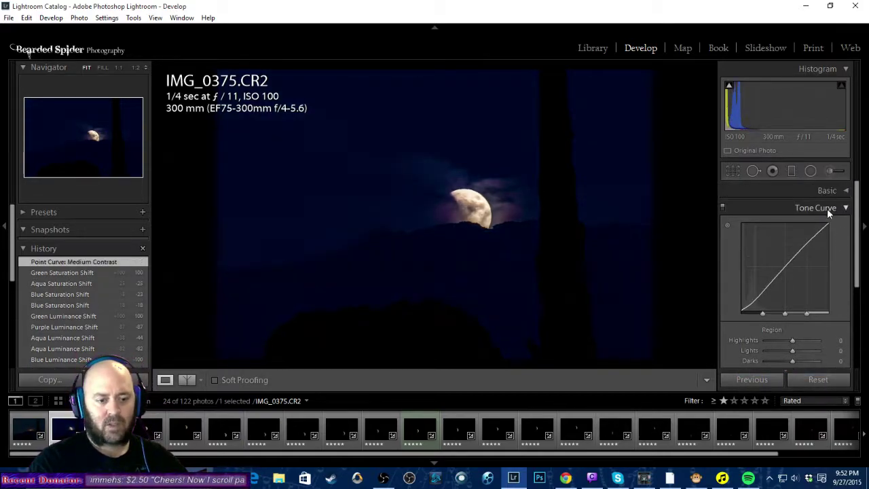
Set the sharpening amount of IMG_0375 to 75 and its luminance noise reduction to 15, checking the moon up close.
click(827, 209)
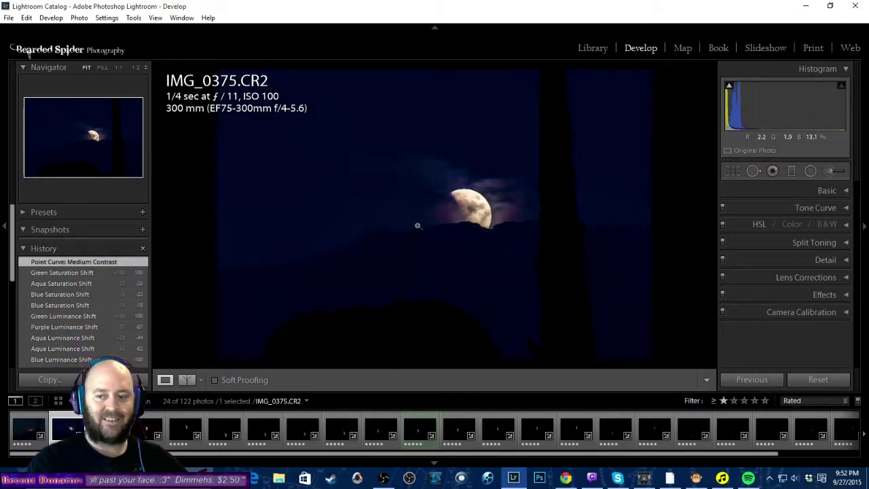
click(488, 206)
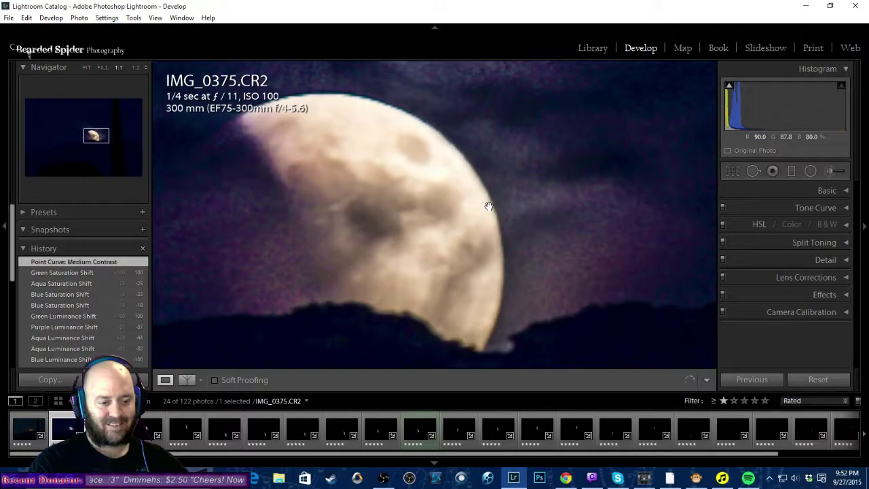
click(331, 258)
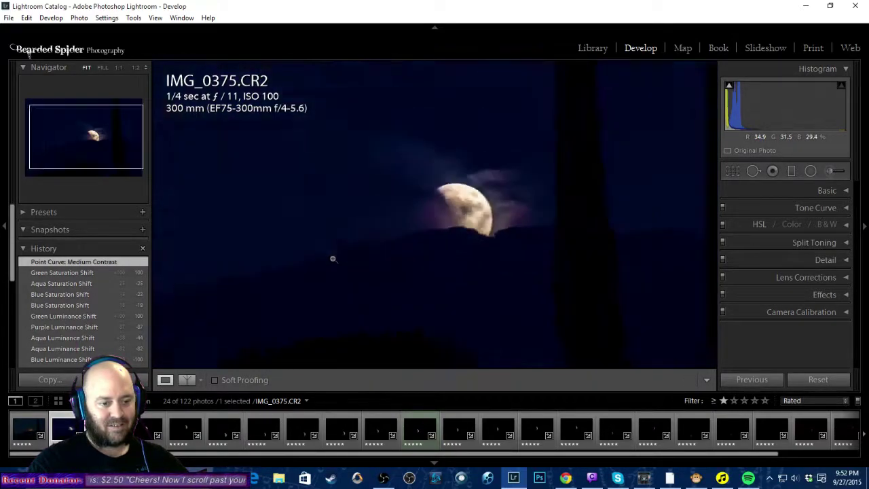
click(820, 259)
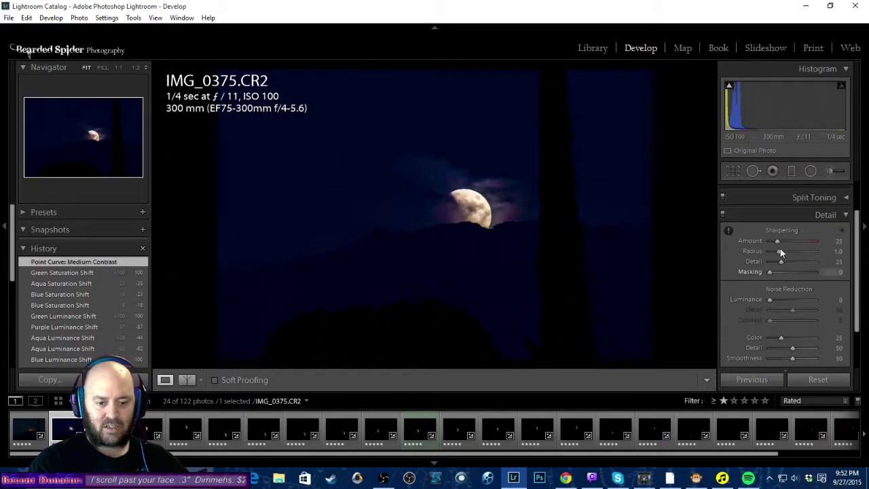
scroll(777, 241, up, 2)
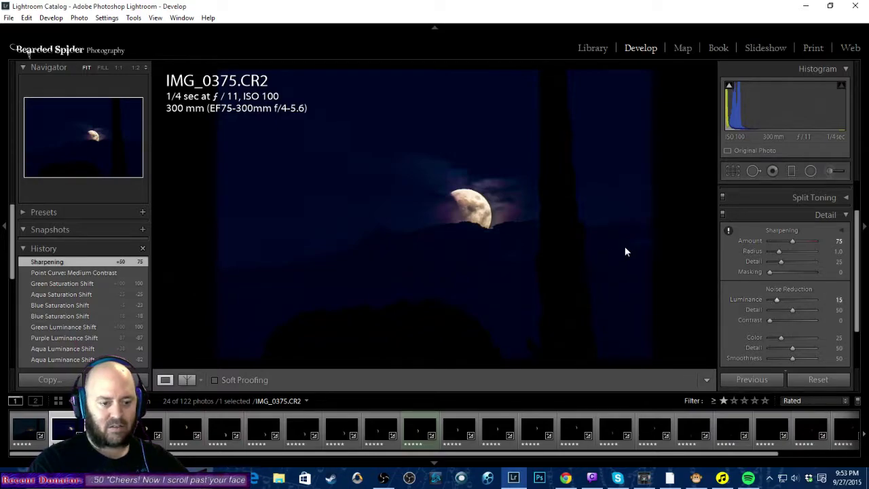
click(490, 205)
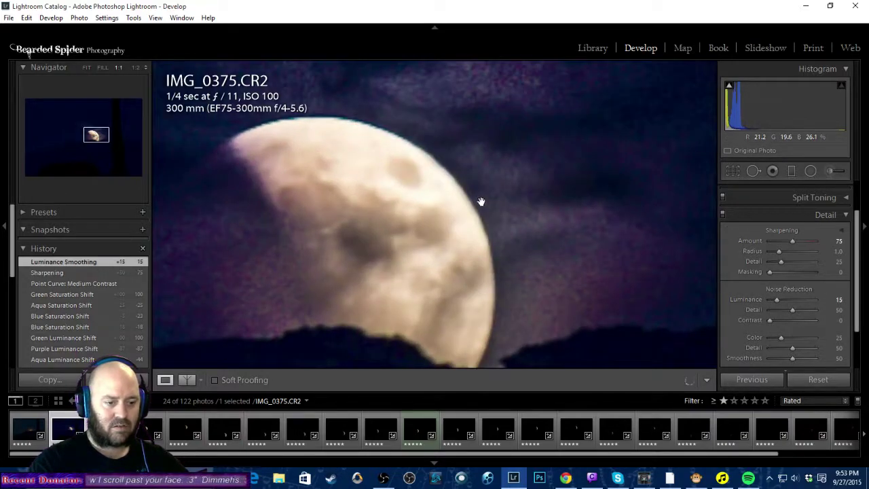
click(438, 211)
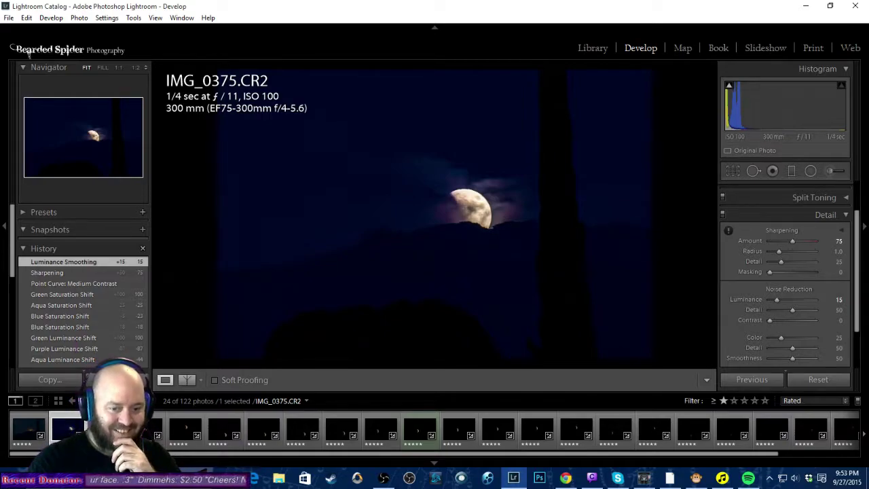
click(816, 215)
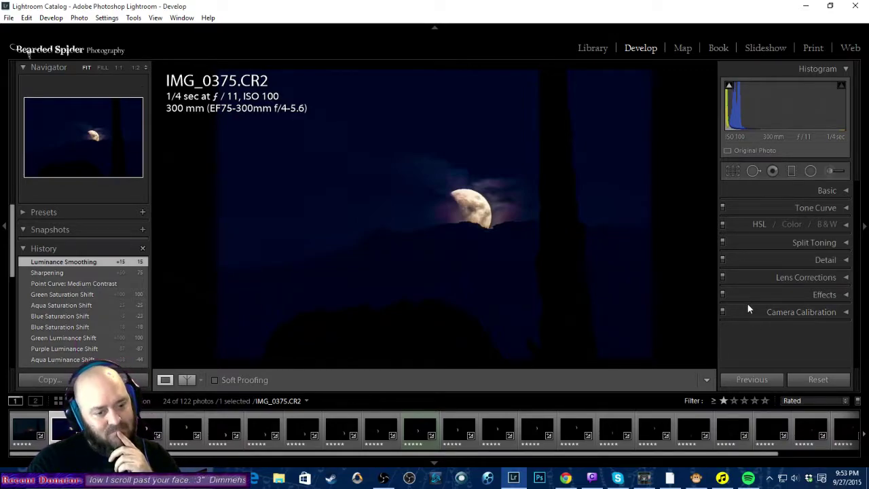
click(473, 211)
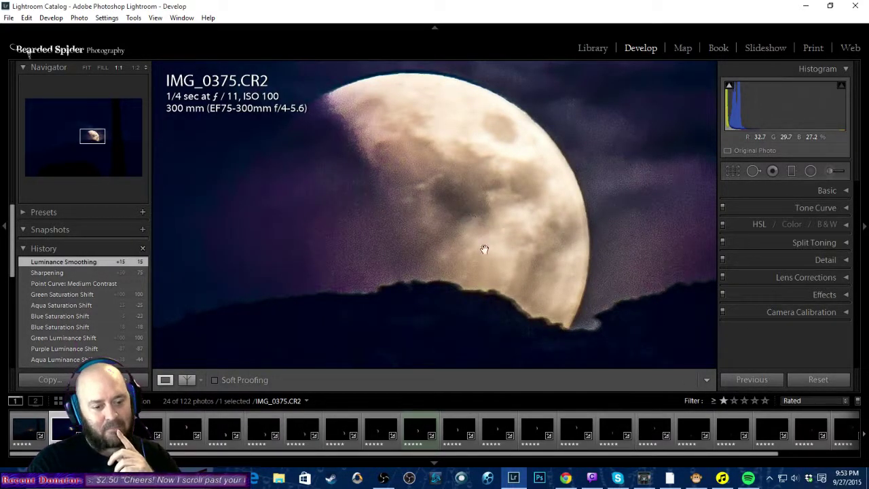
click(477, 278)
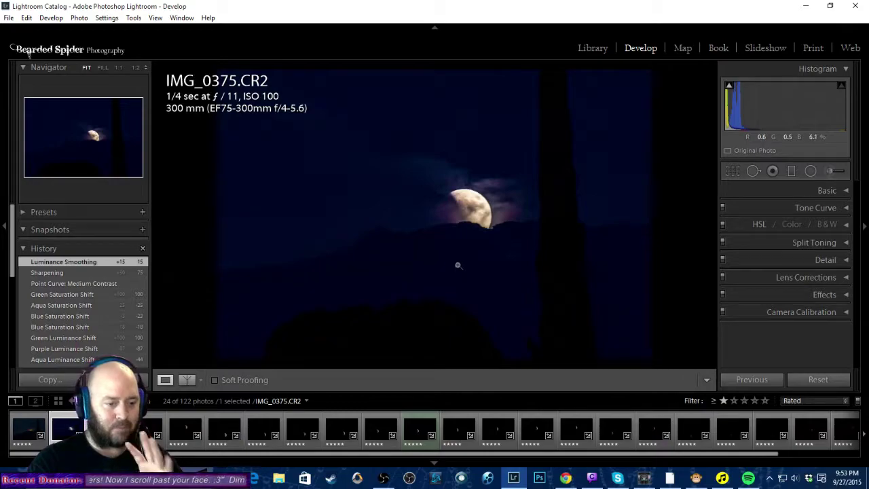
Remove the star ratings from IMG_0371 and IMG_0380.
click(30, 428)
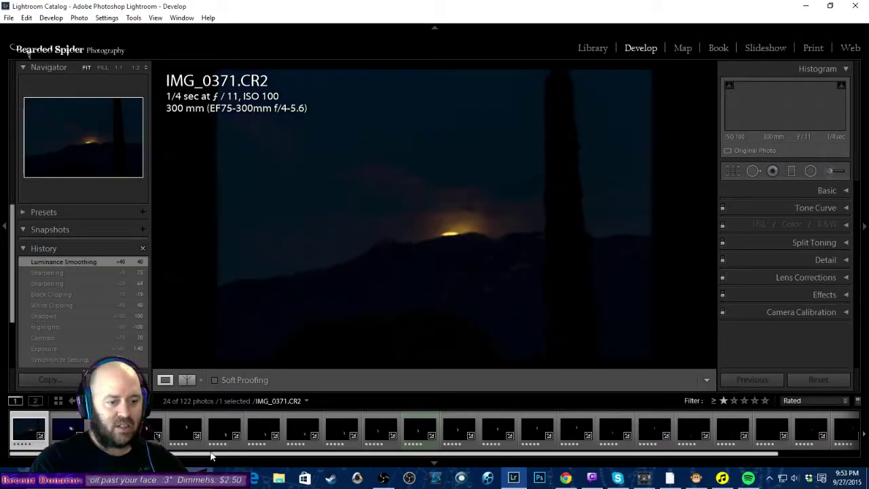
key(0)
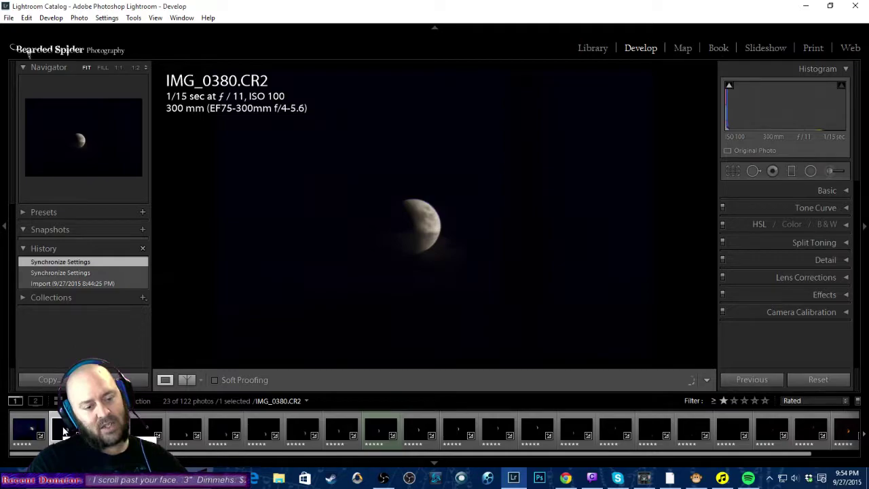
key(0)
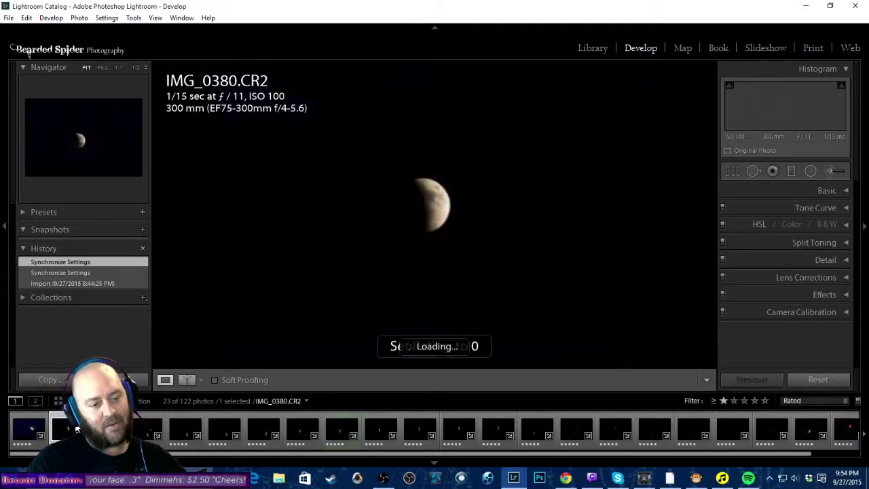
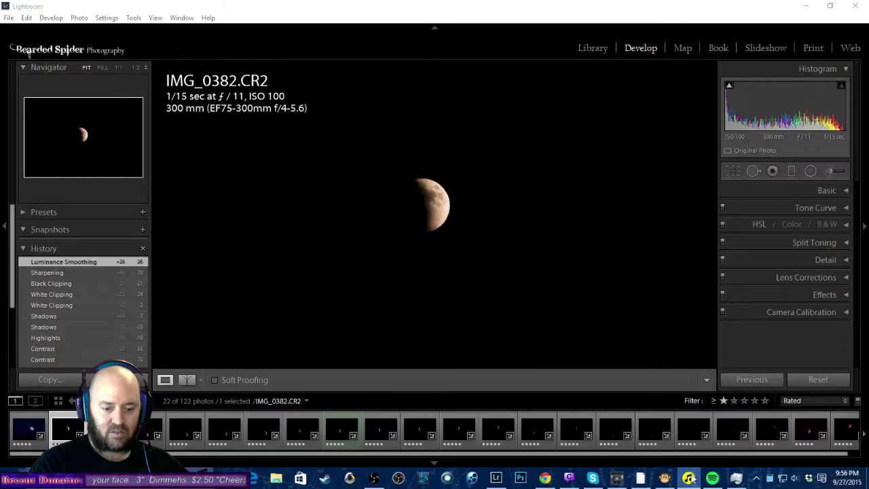
Check which programs are running in the background, including the Google Drive sync status.
key(Right)
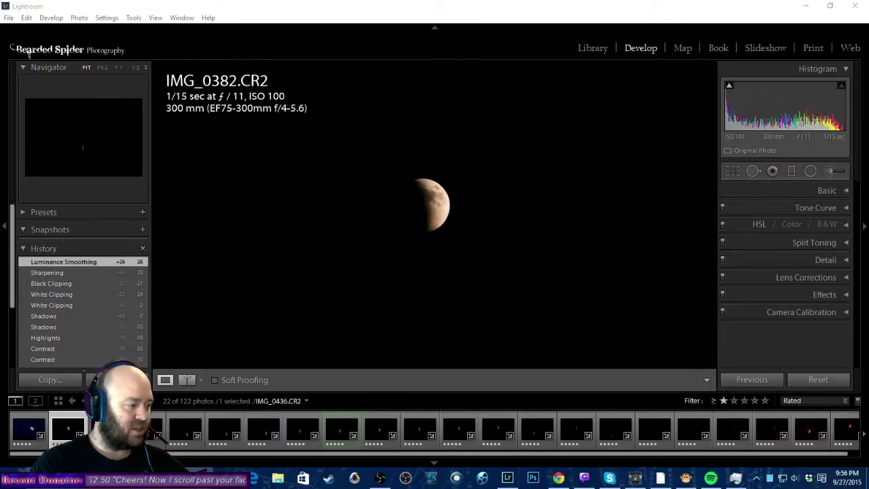
right_click(686, 478)
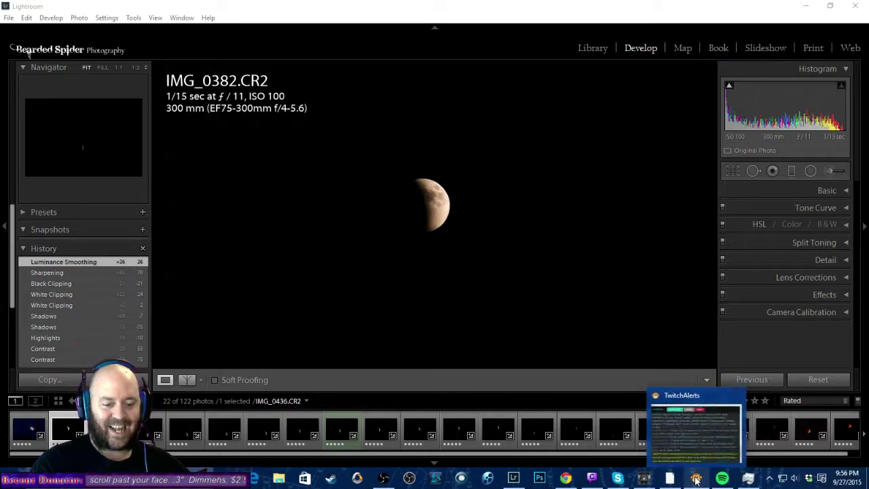
mouse_move(696, 478)
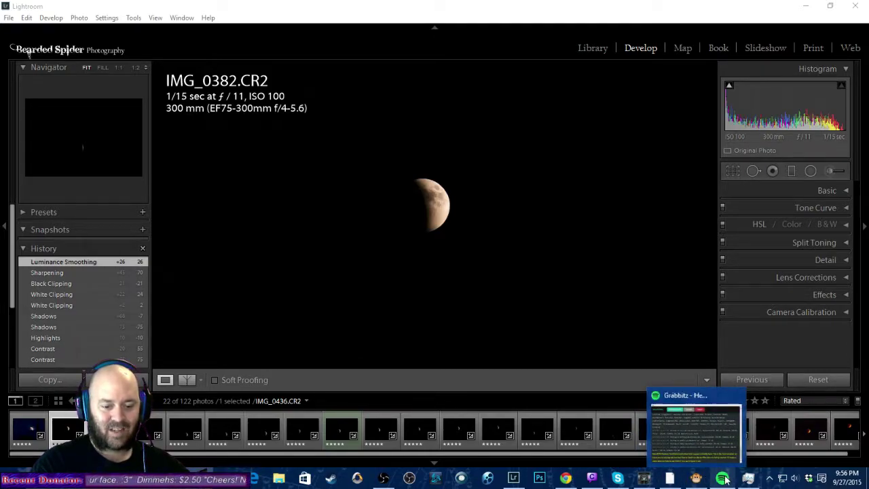
mouse_move(606, 480)
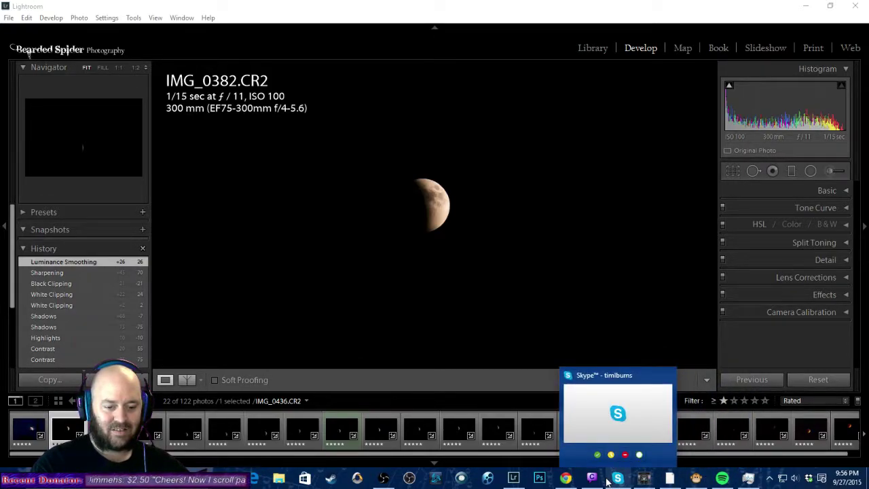
right_click(620, 482)
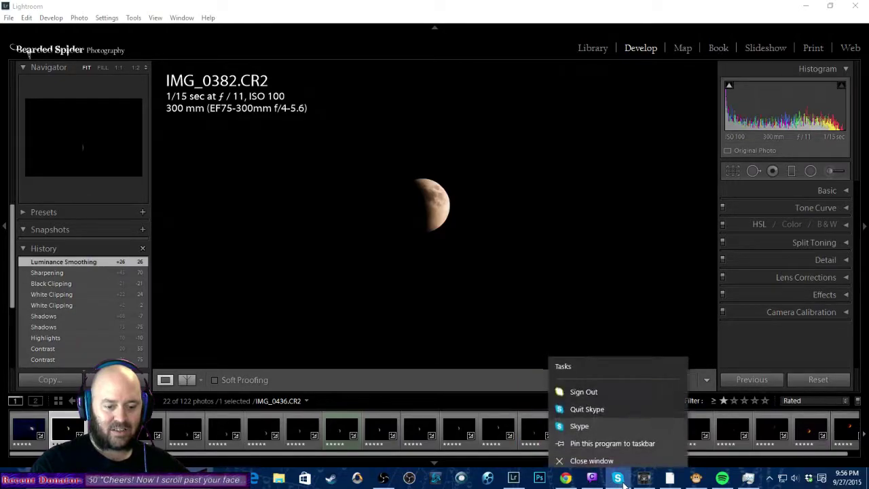
key(Escape)
mouse_move(589, 480)
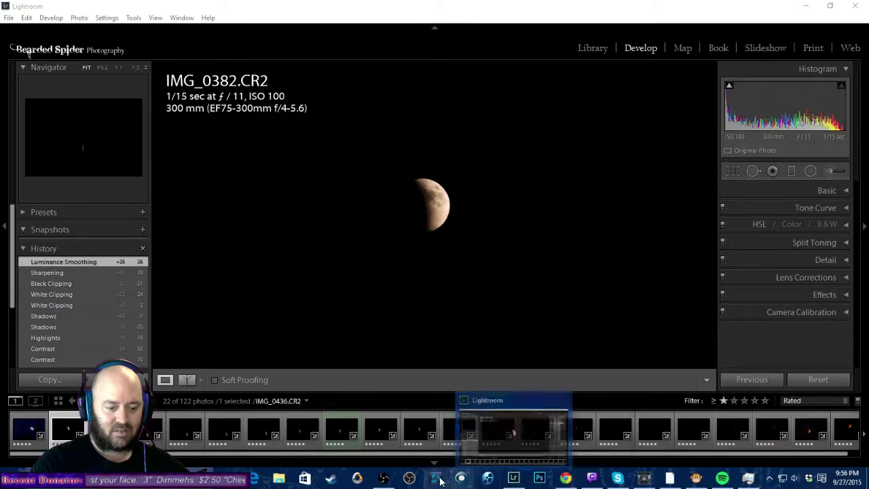
click(770, 479)
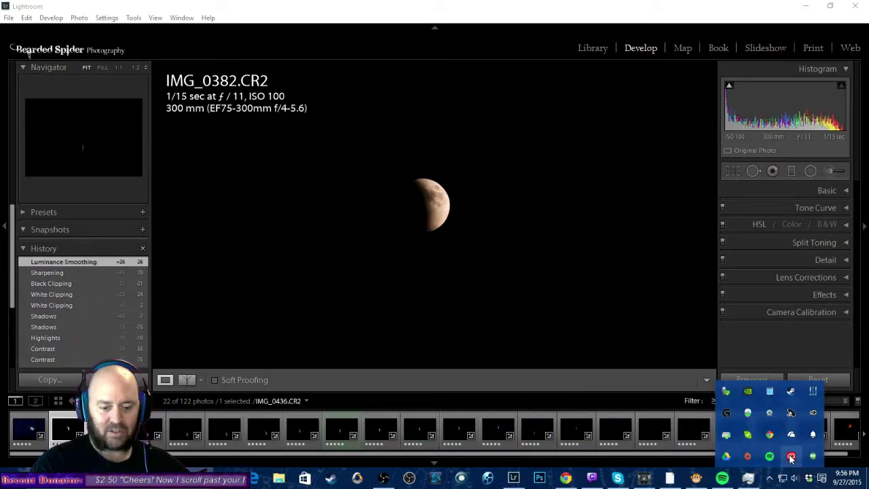
click(747, 457)
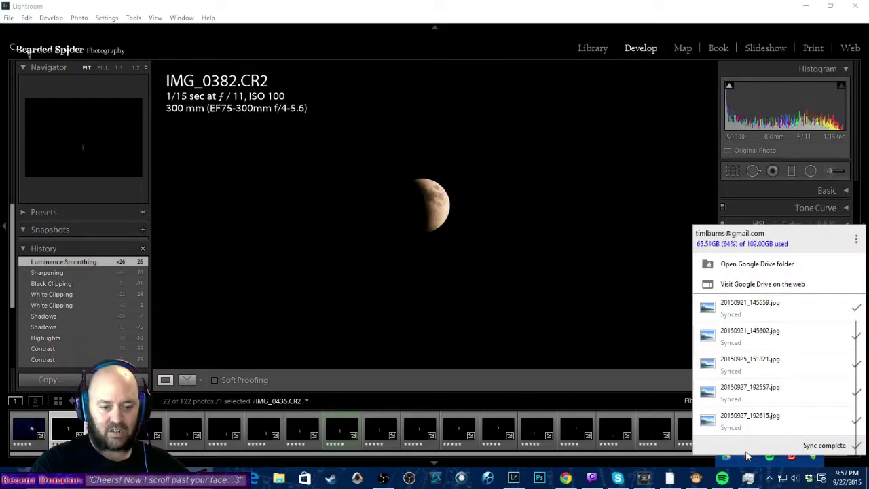
right_click(747, 456)
click(771, 446)
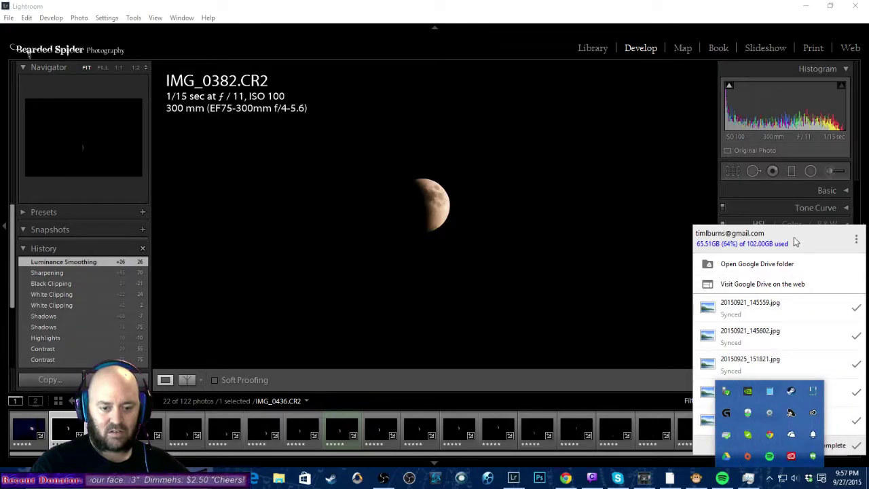
click(726, 456)
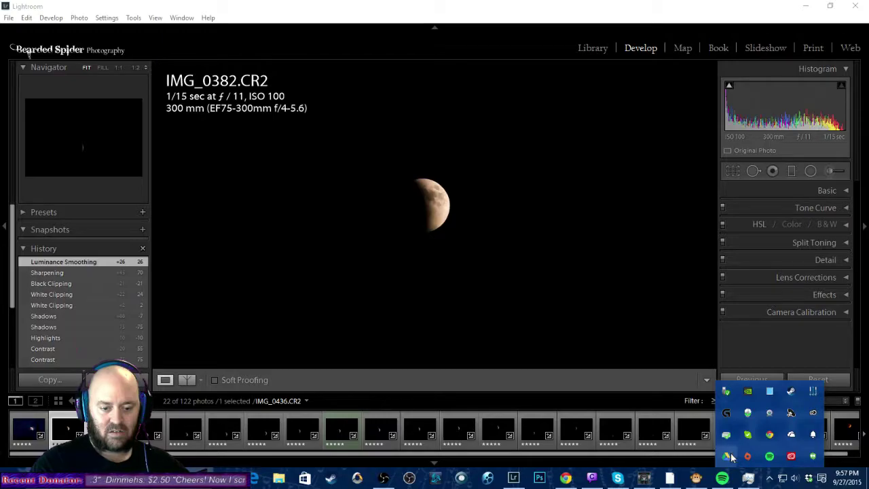
right_click(810, 413)
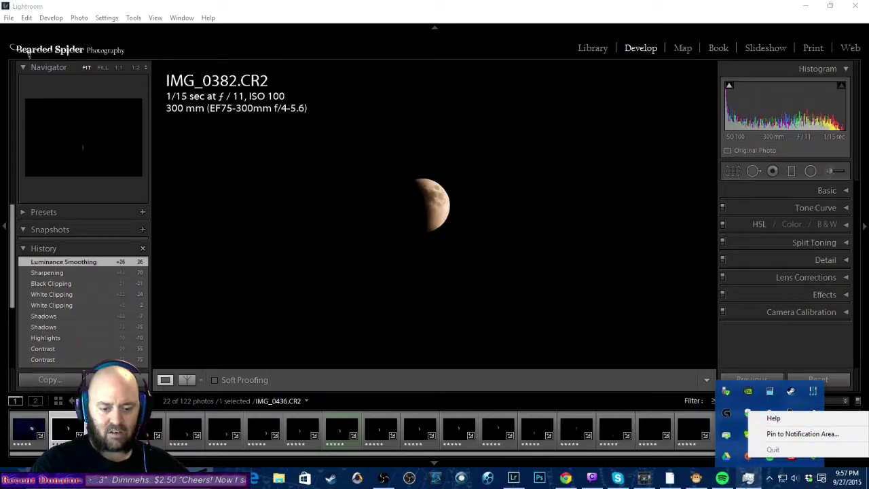
click(771, 480)
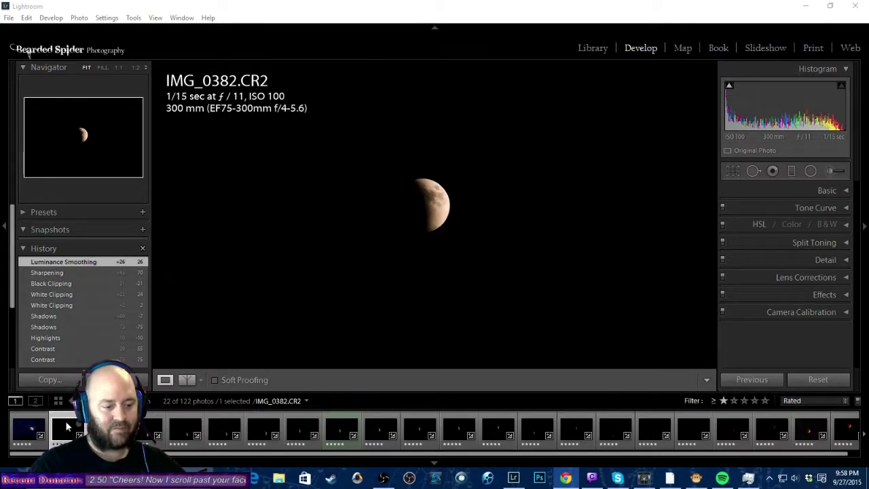
Open the six photos from IMG_0382 through IMG_0389 in Adobe Photoshop CC 2015 and switch to it.
shift+click(259, 429)
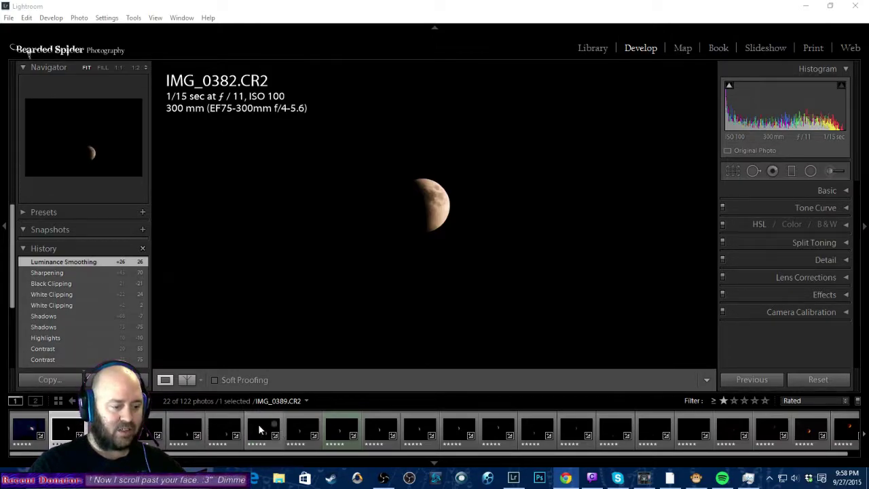
right_click(258, 430)
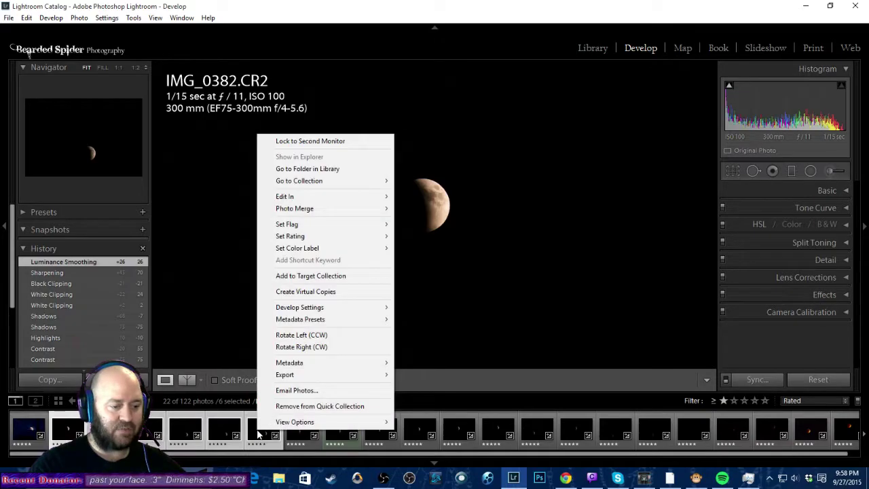
mouse_move(330, 196)
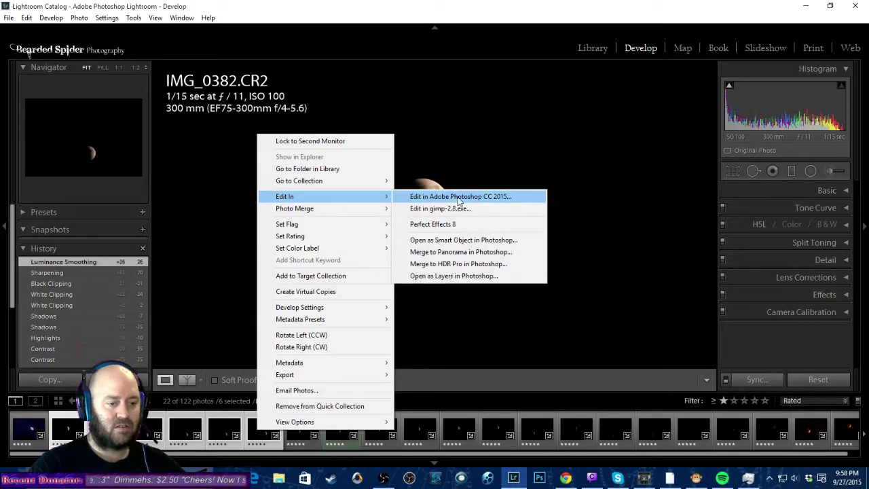
click(498, 196)
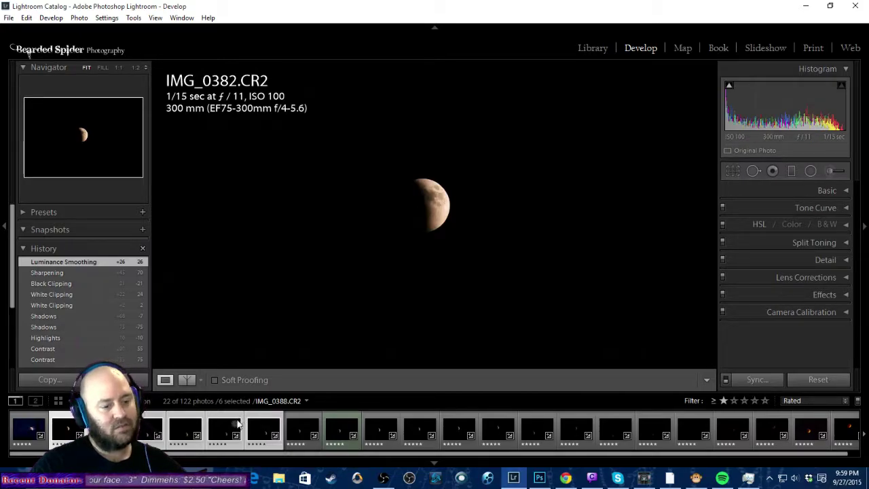
key(alt+Tab)
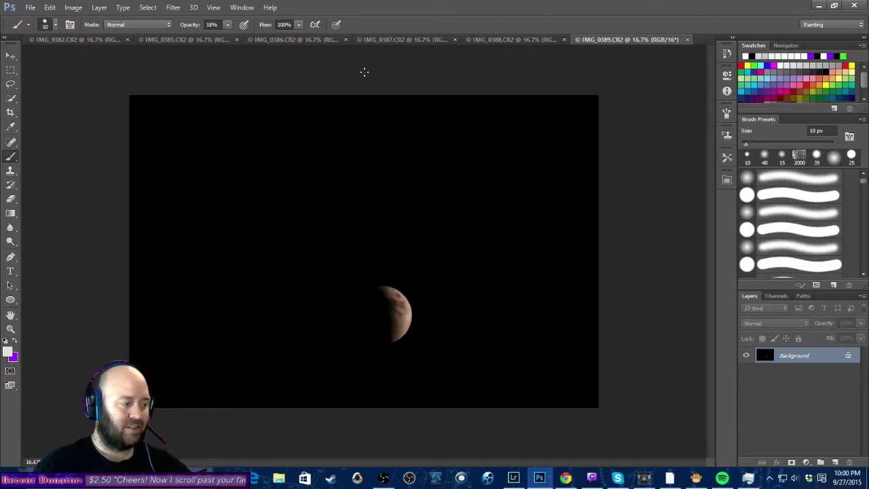
Close the six open photos from IMG_0389 back to IMG_0382 without saving their changes.
key(ctrl+w)
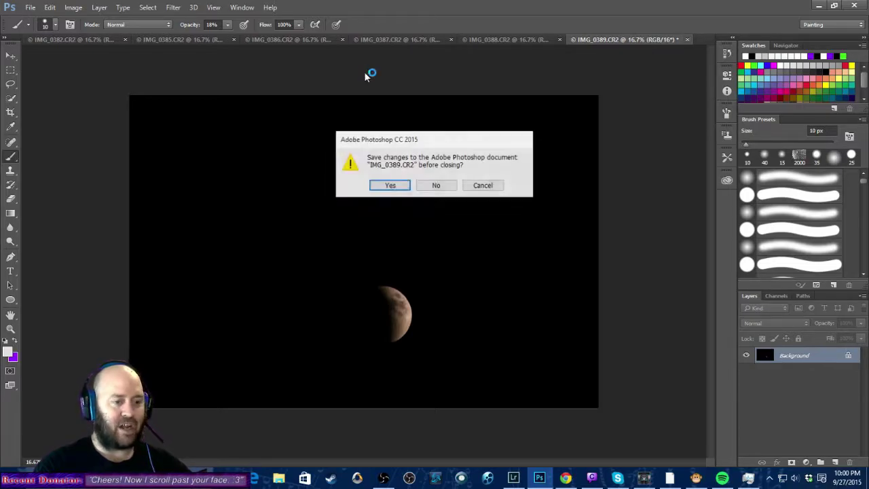
click(439, 184)
click(632, 39)
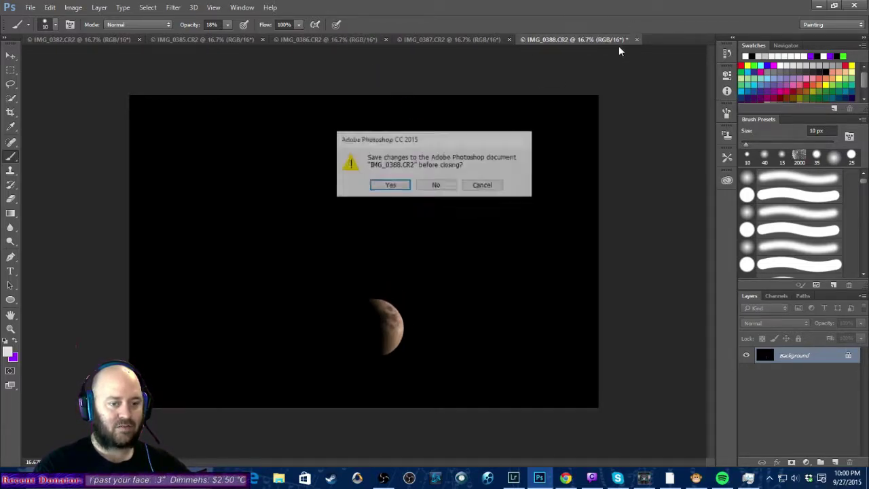
click(436, 184)
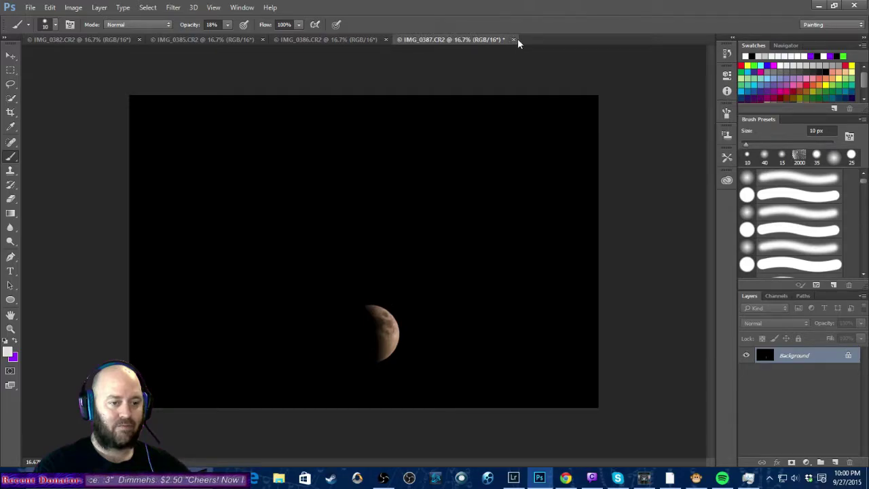
click(514, 40)
click(438, 184)
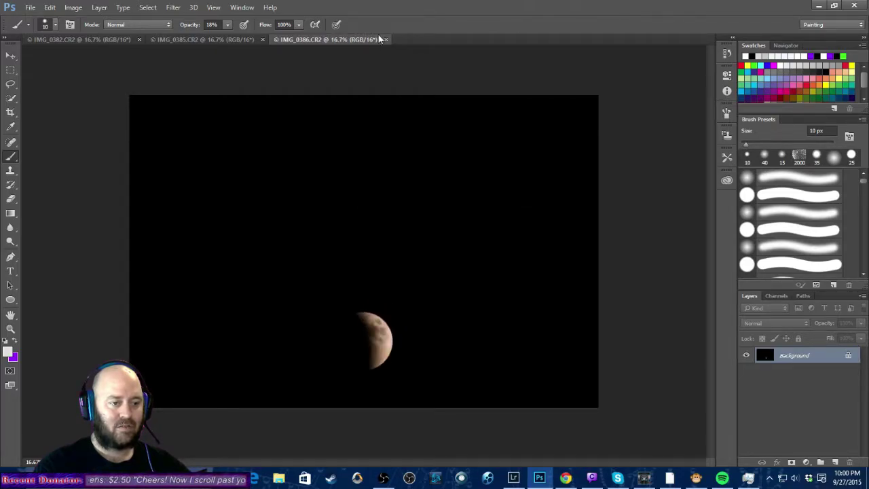
click(386, 39)
click(437, 185)
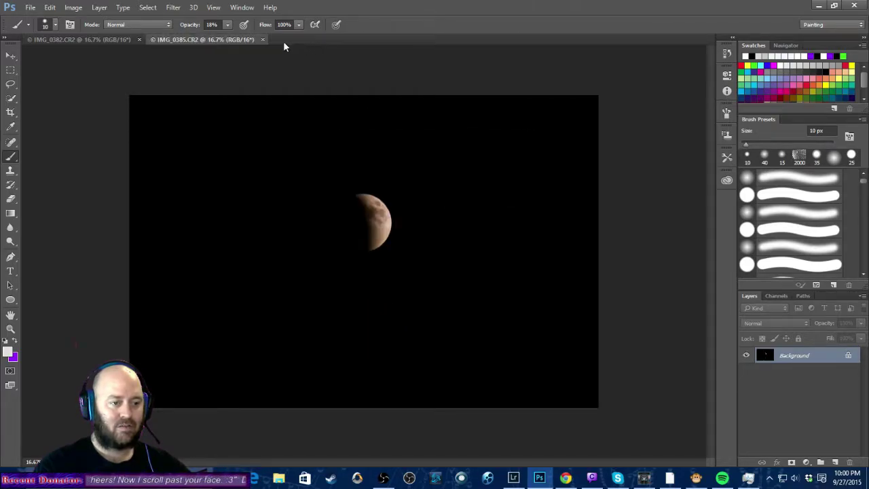
click(262, 39)
click(437, 184)
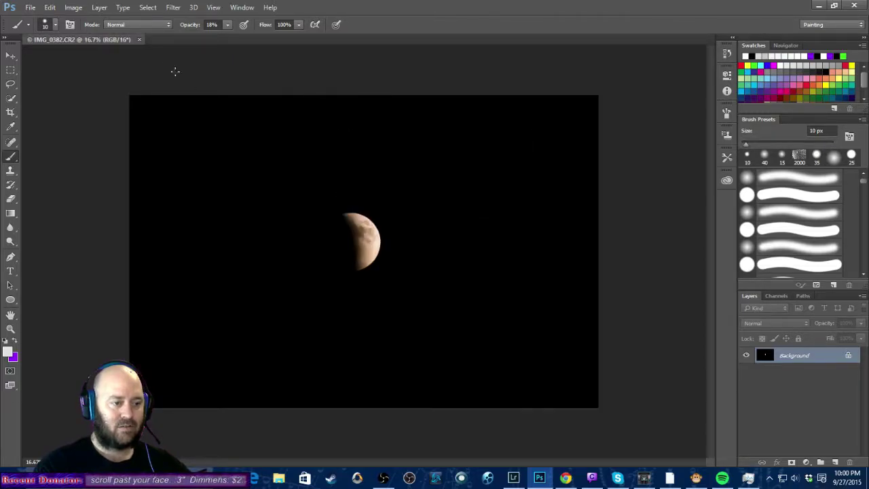
click(139, 40)
click(437, 184)
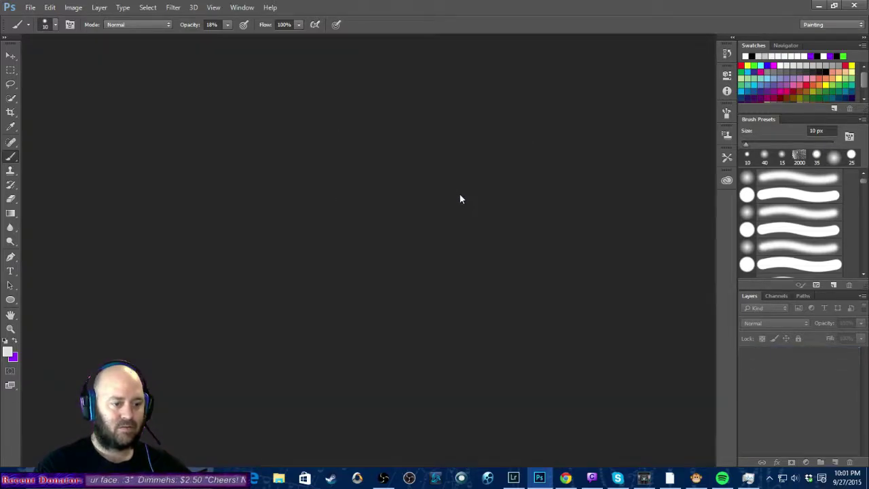
Switch back to Lightroom and compare the frames from IMG_0382 through IMG_0388 one by one.
click(513, 479)
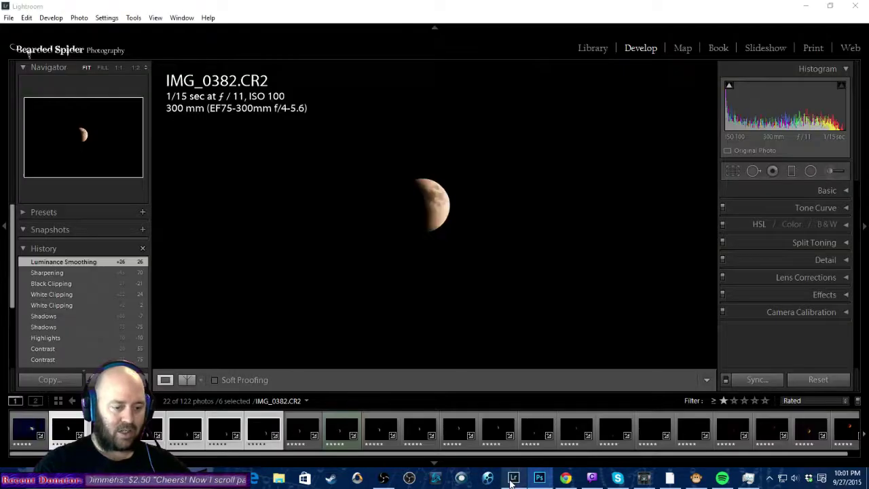
click(180, 429)
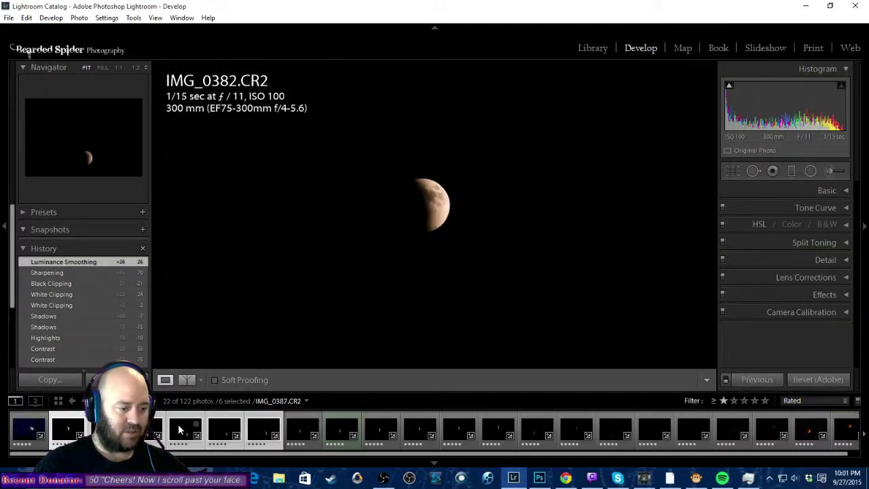
right_click(178, 429)
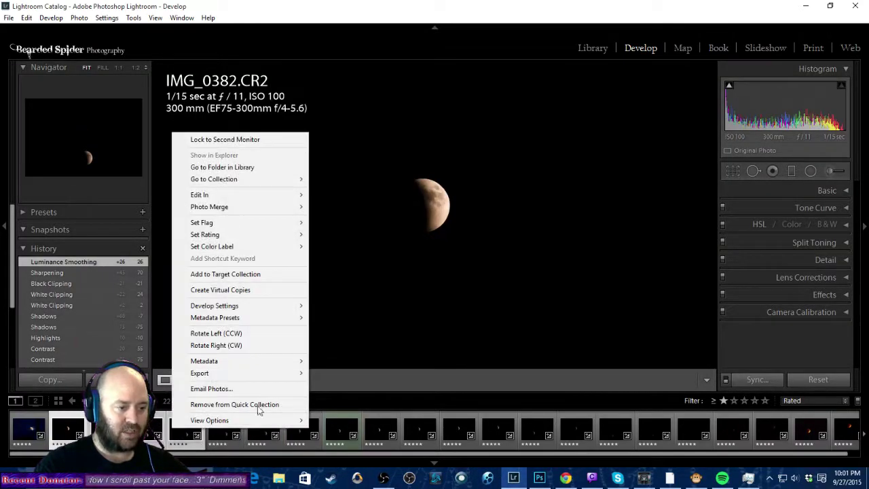
mouse_move(244, 200)
click(75, 433)
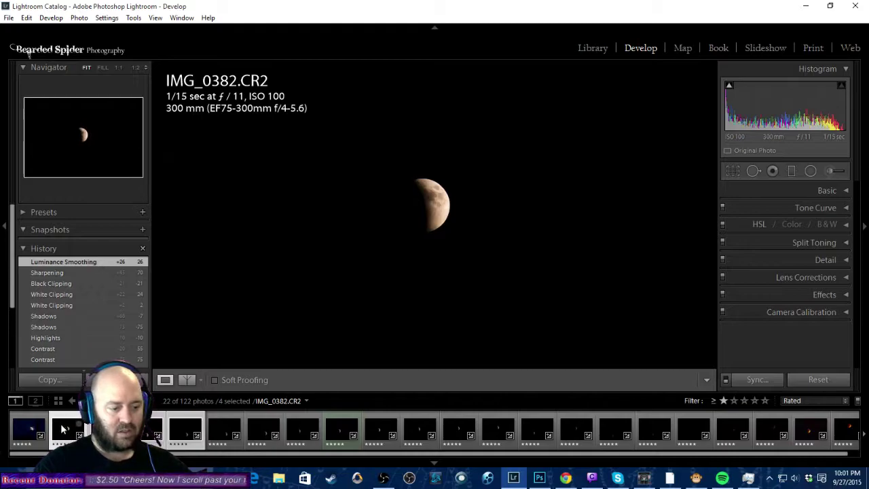
click(68, 431)
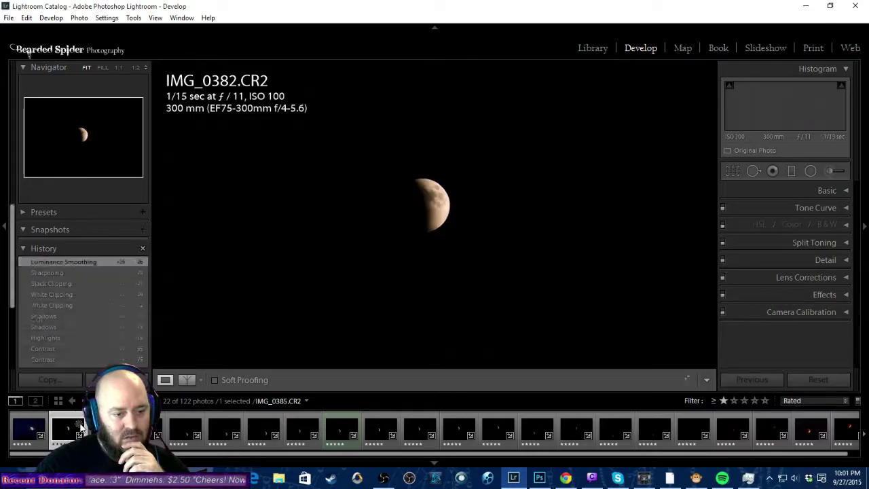
key(Right)
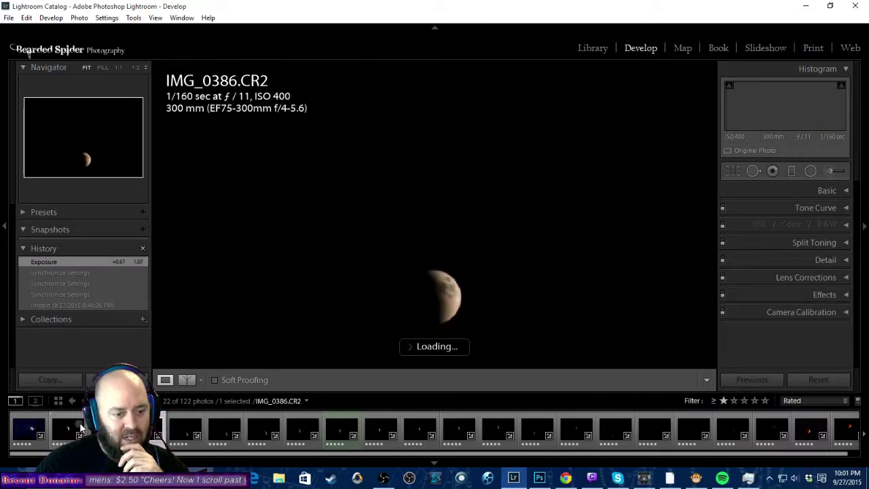
key(Right)
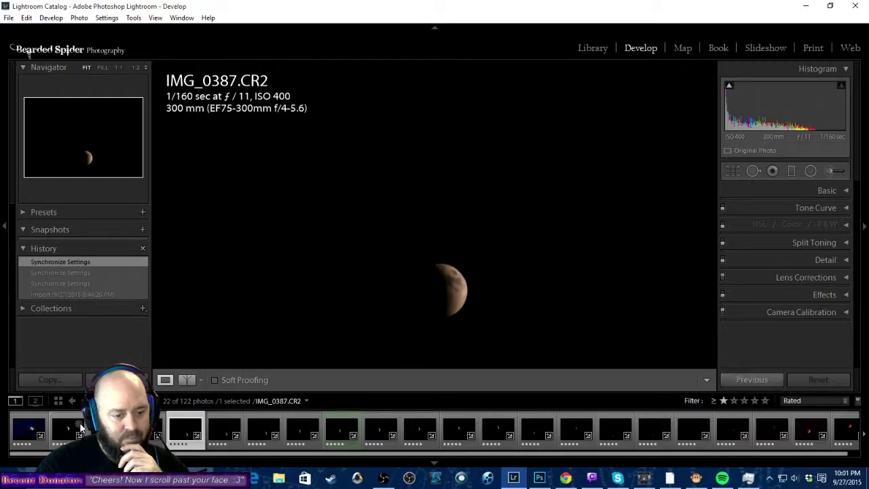
key(Right)
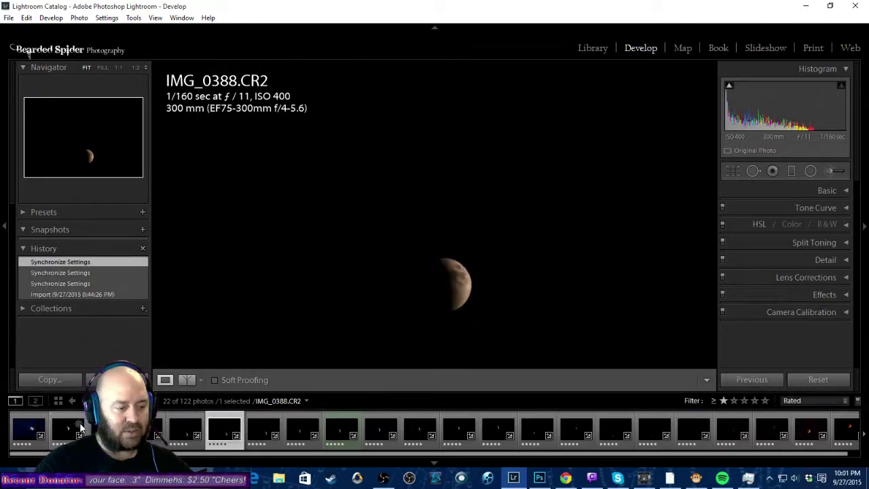
Review the frames from IMG_0382 to IMG_0401 and add IMG_0382, IMG_0389 and IMG_0401 to the target collection.
click(76, 428)
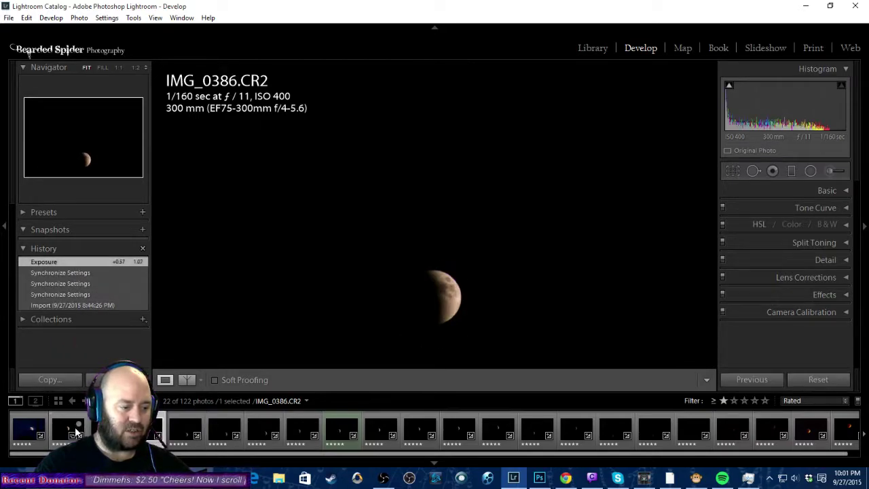
click(61, 433)
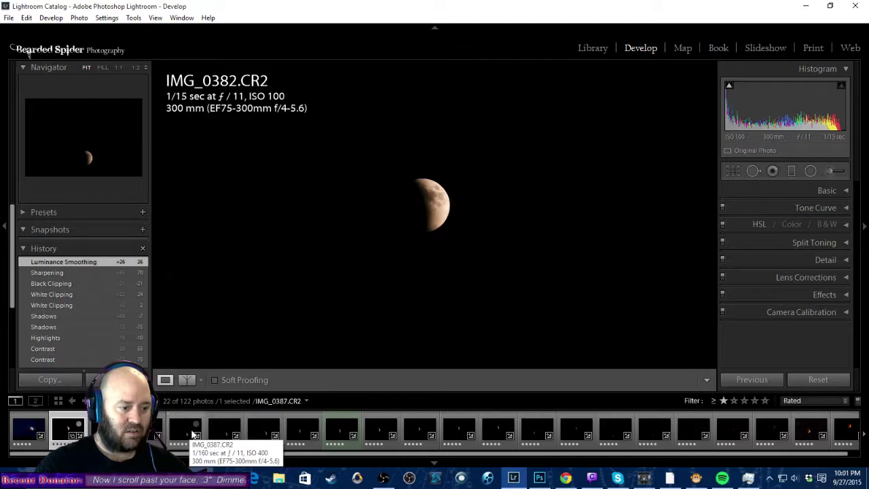
click(211, 432)
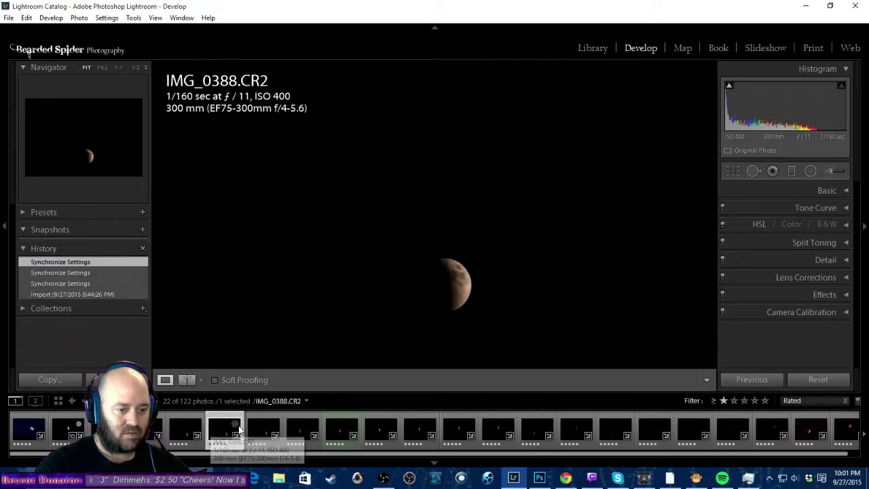
click(271, 431)
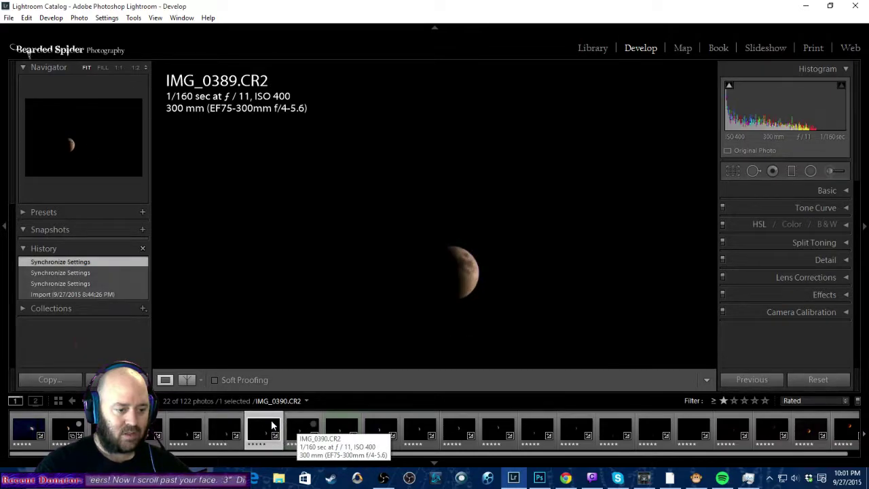
click(304, 430)
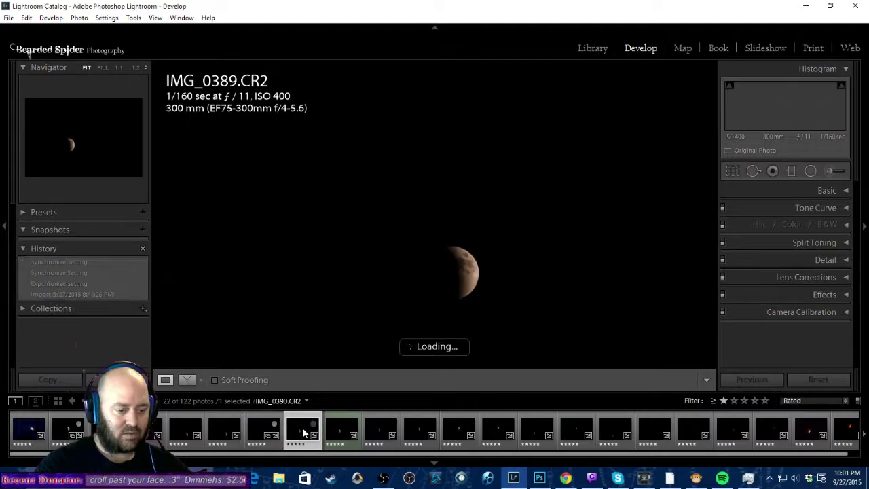
click(352, 429)
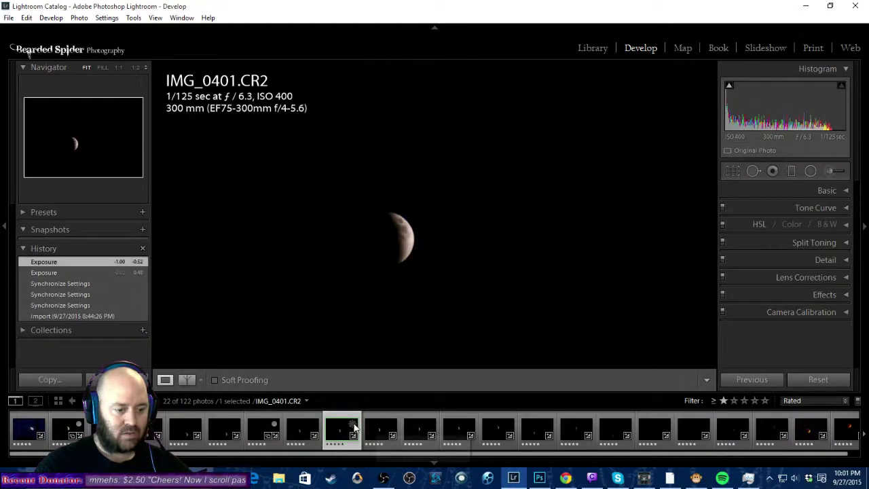
Review the frames from IMG_0402 to IMG_0429 and add IMG_0415 and IMG_0429 to the target collection.
click(394, 431)
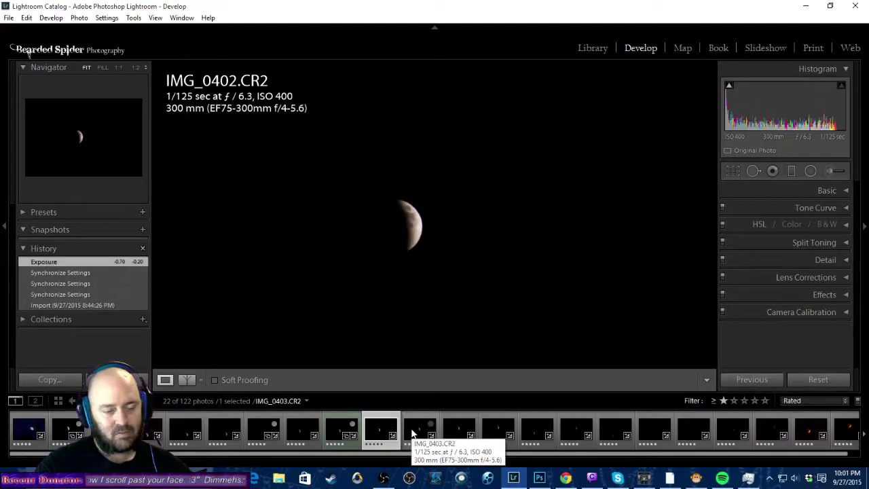
key(Right)
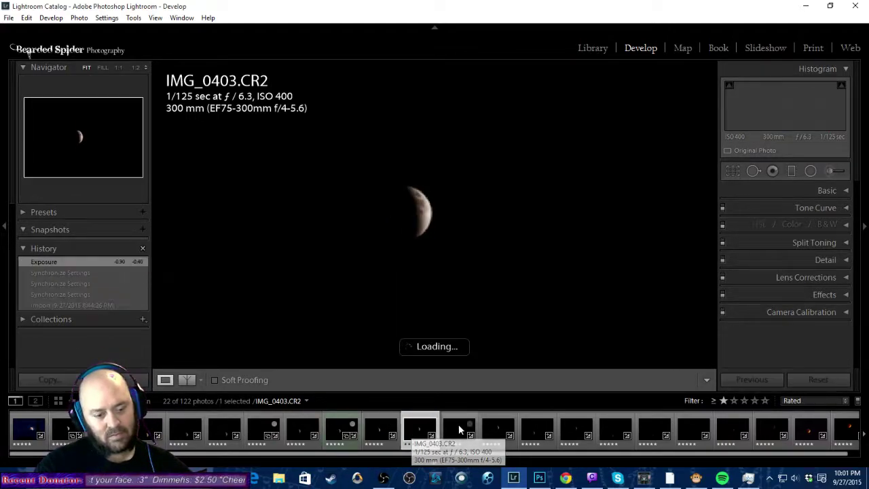
key(Right)
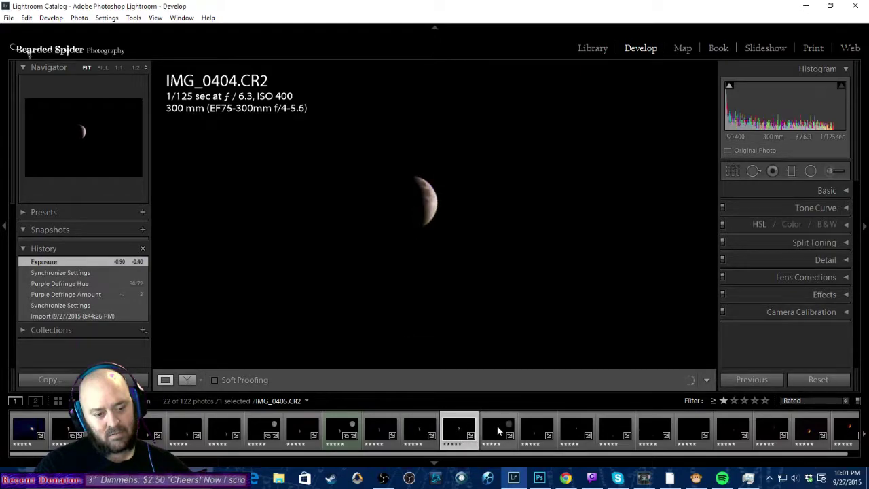
click(496, 430)
click(538, 431)
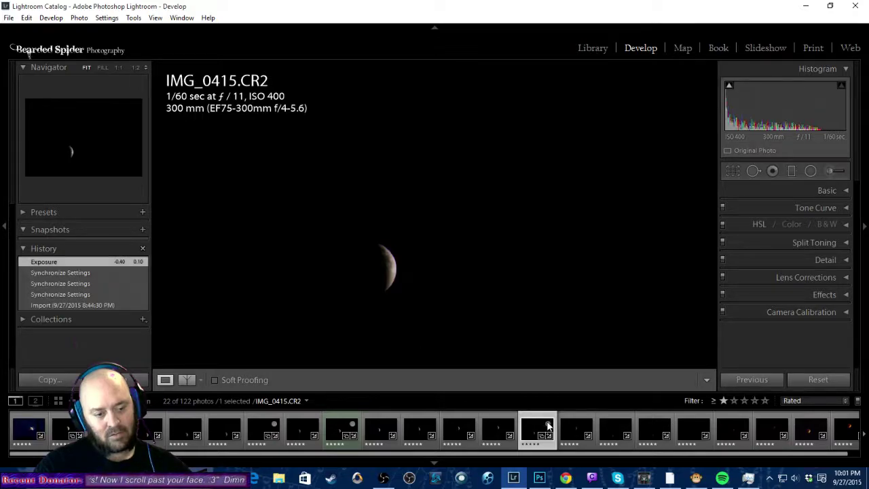
click(596, 431)
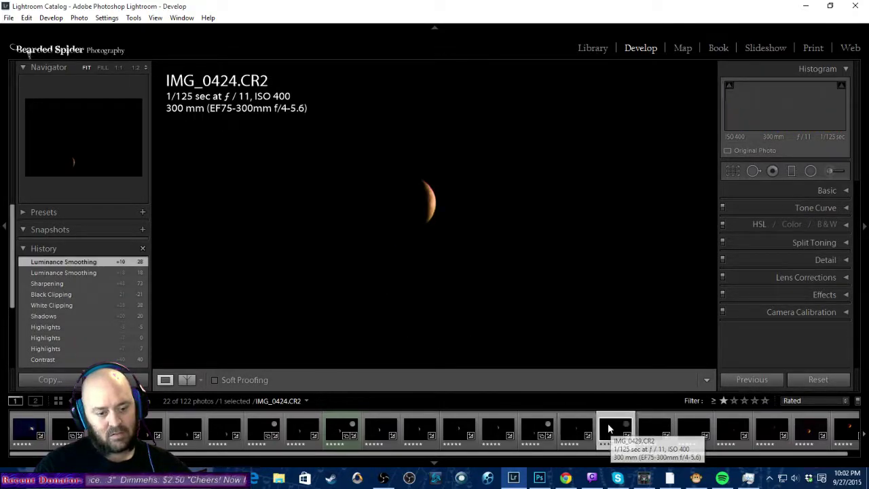
click(612, 431)
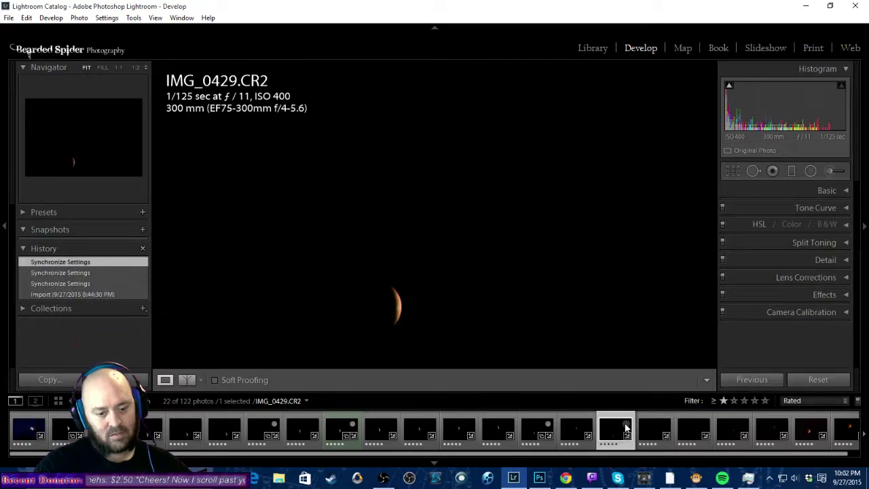
Review the frames from IMG_0431 to IMG_0474 and add IMG_0436, IMG_0447 and IMG_0469 to the target collection.
click(653, 435)
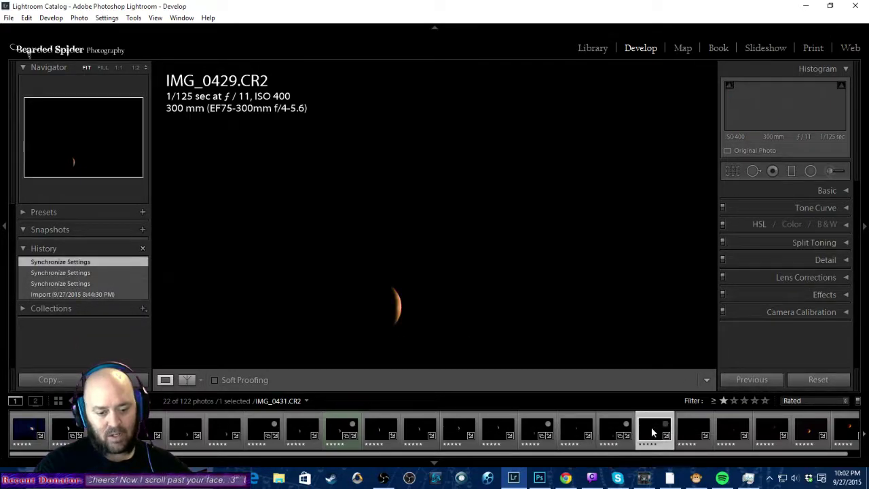
click(684, 432)
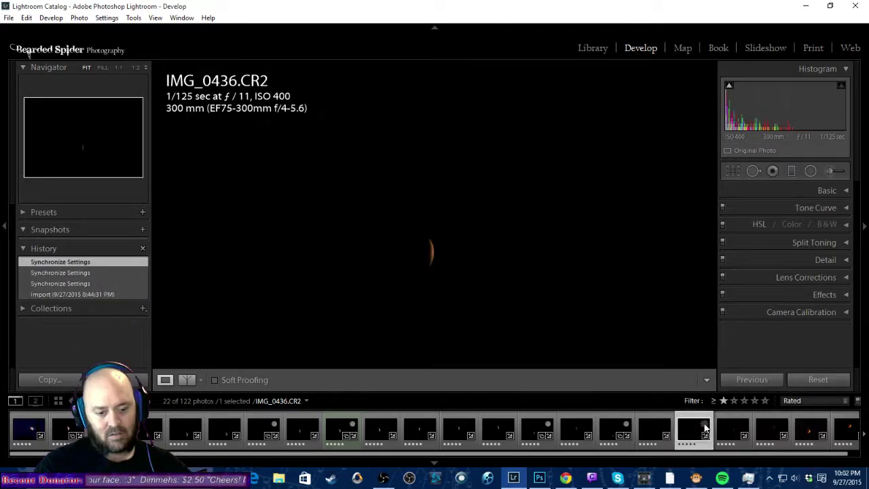
click(733, 428)
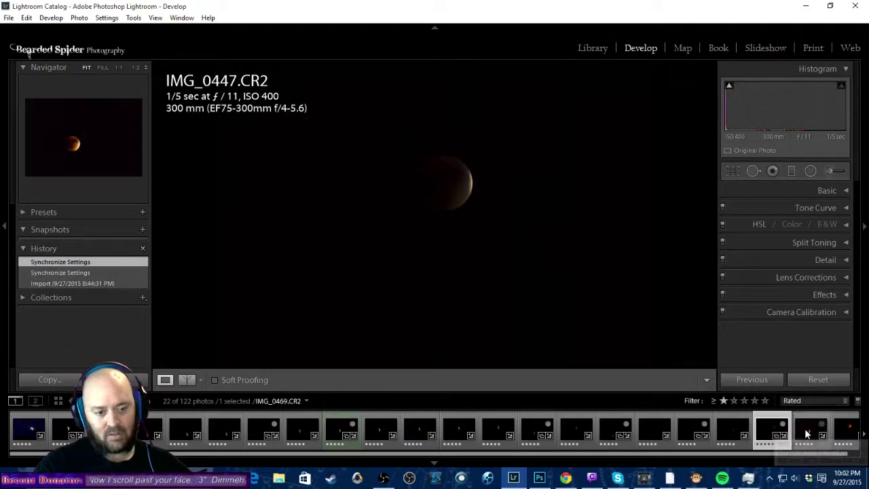
click(804, 438)
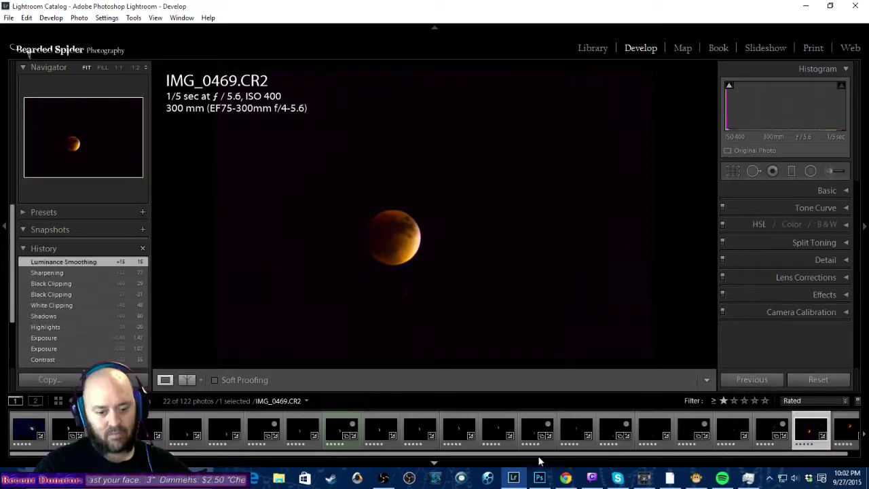
click(842, 434)
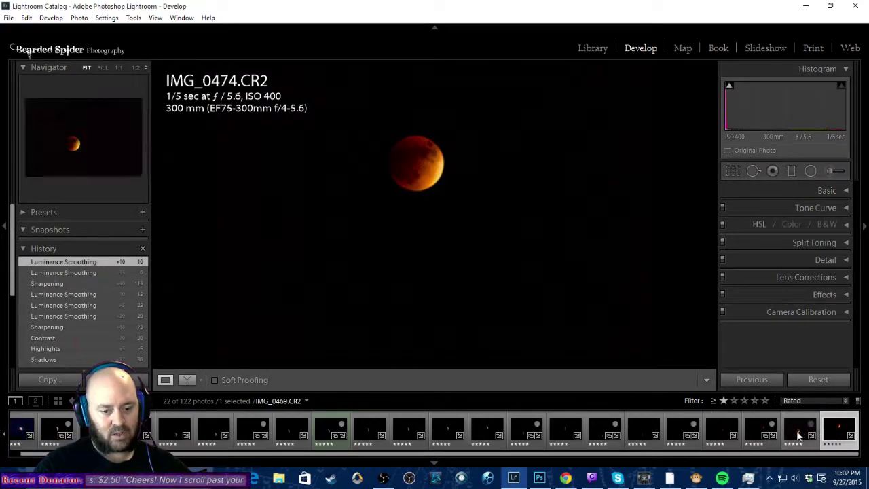
click(815, 432)
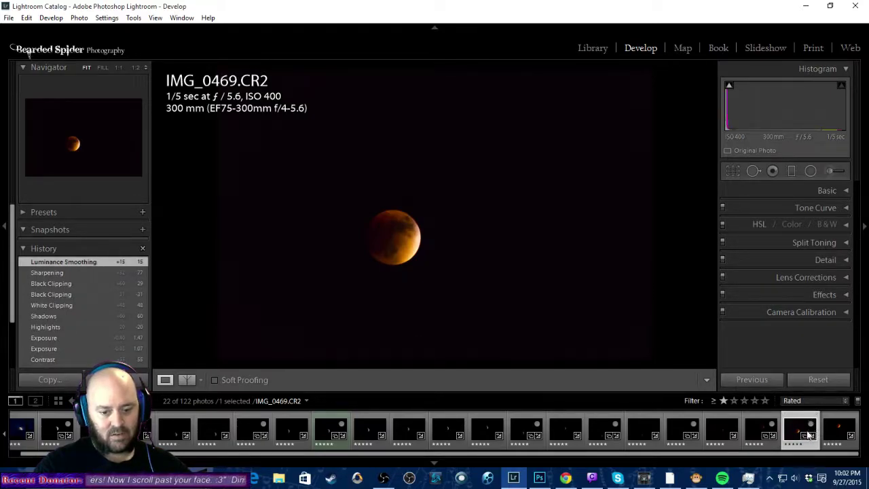
ctrl+click(760, 428)
ctrl+click(684, 428)
ctrl+click(603, 428)
ctrl+click(527, 429)
Select IMG_0382, IMG_0389 and IMG_0401 together and open them as layers in Photoshop.
click(57, 432)
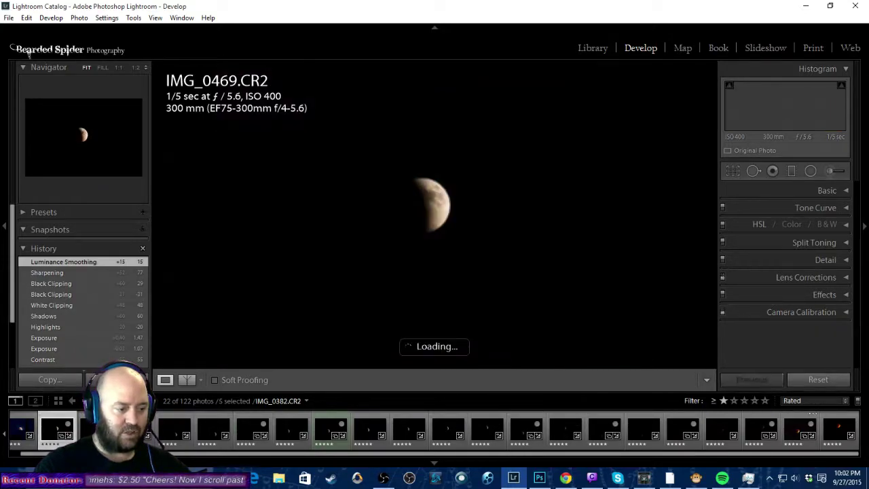
ctrl+click(249, 431)
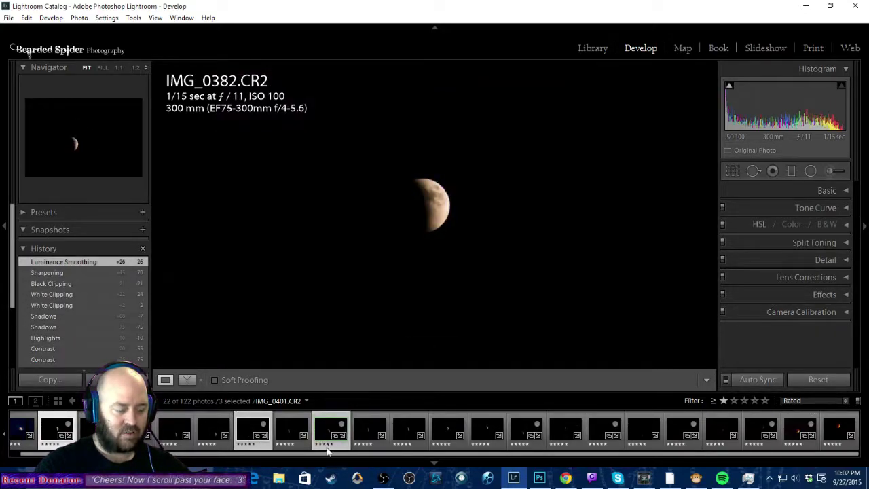
right_click(327, 430)
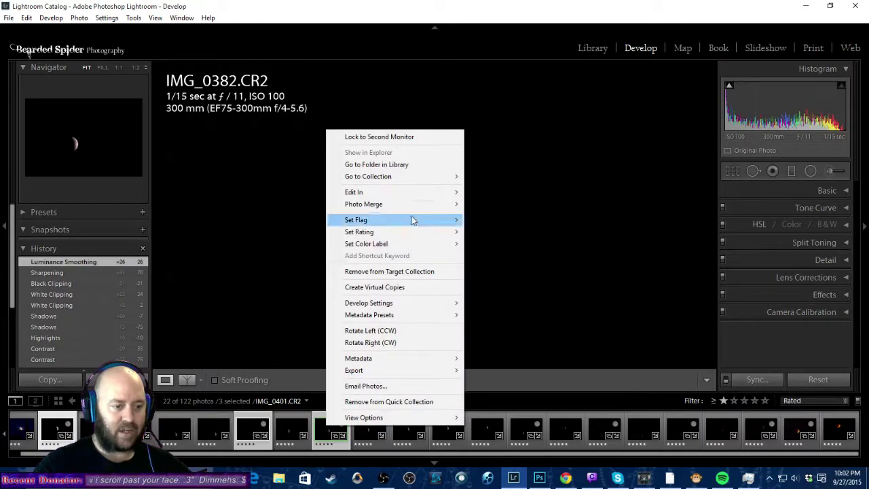
mouse_move(419, 199)
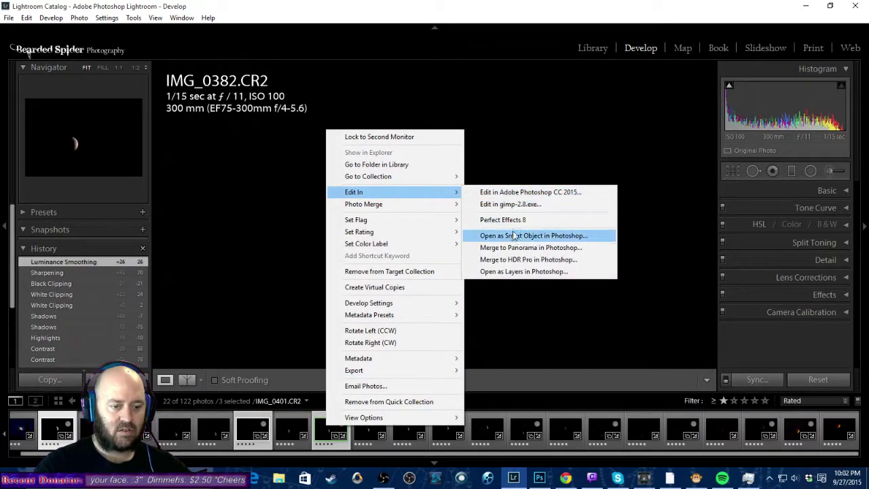
click(492, 272)
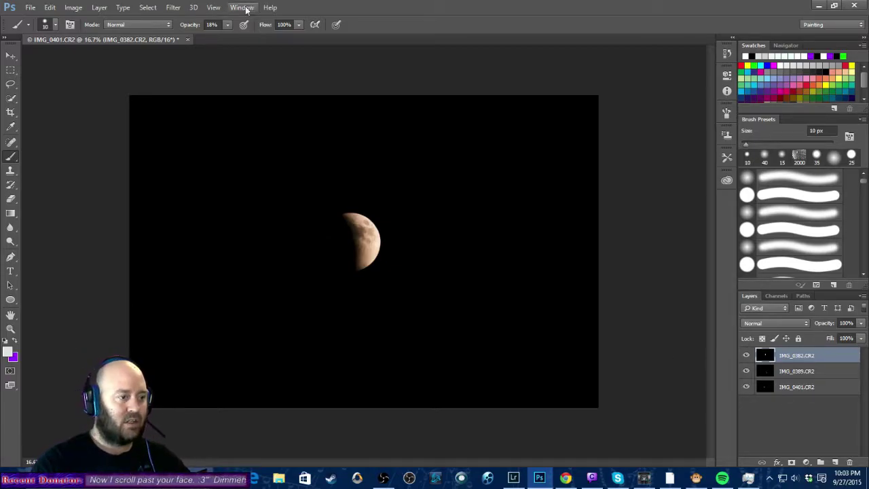
Add a Hide All layer mask to the IMG_0382 layer and to the IMG_0389 layer.
click(99, 7)
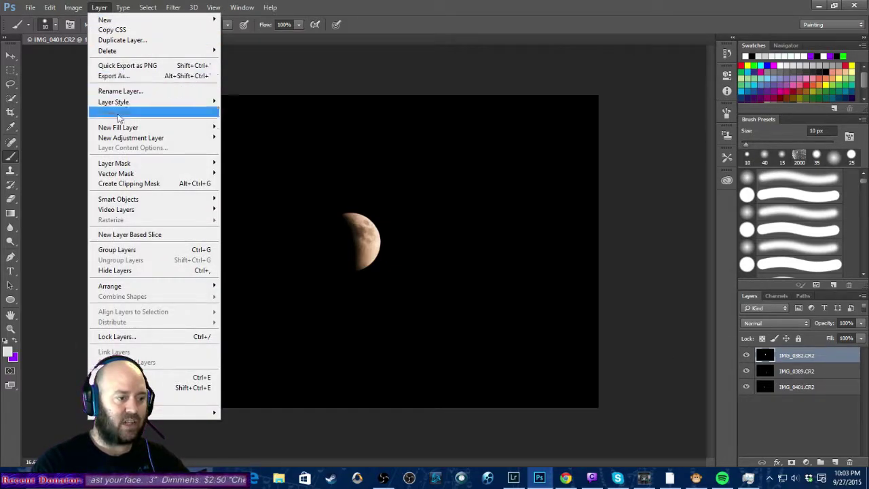
mouse_move(142, 163)
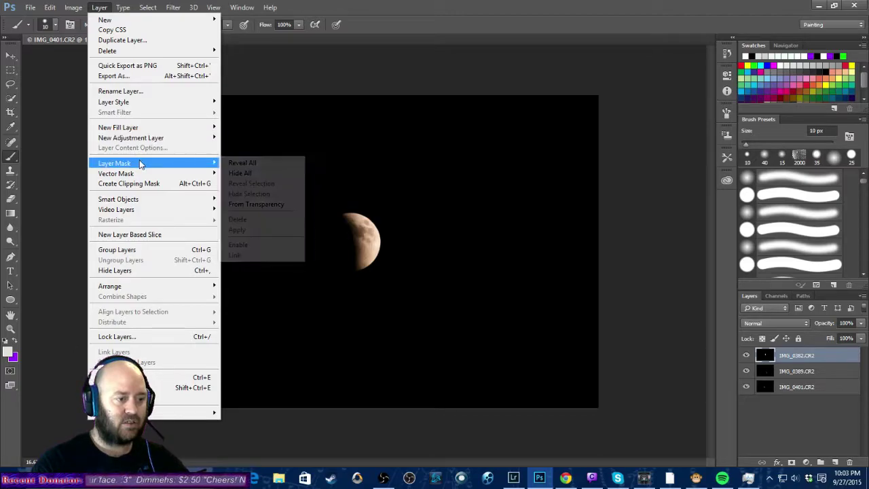
click(265, 174)
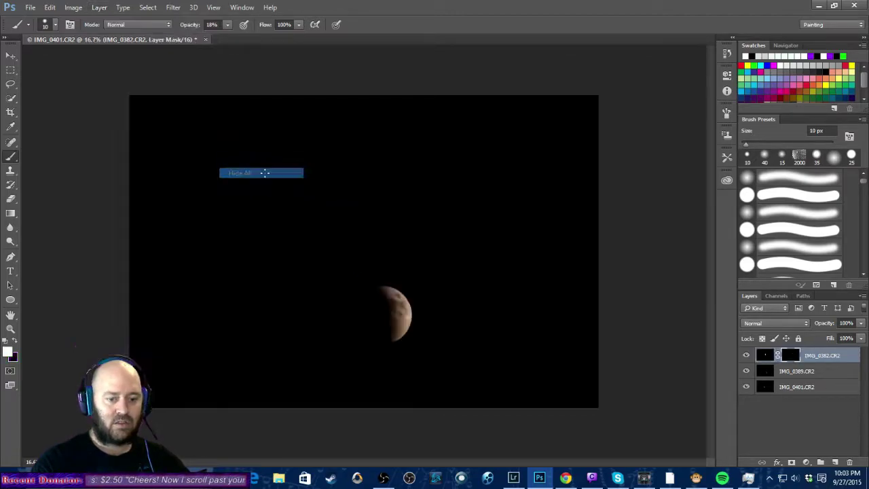
click(759, 374)
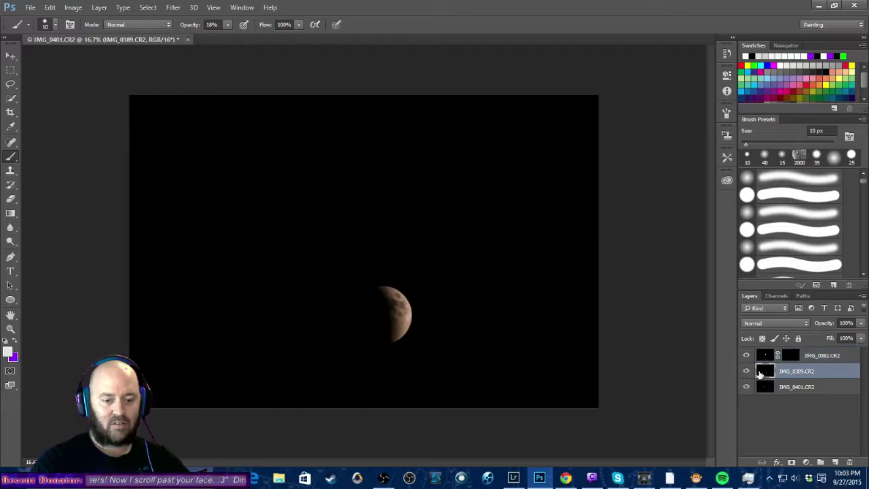
click(99, 8)
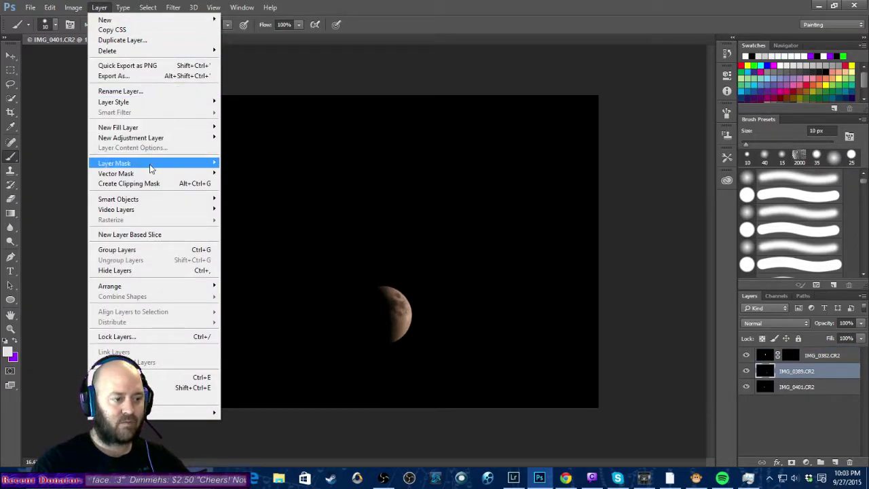
mouse_move(153, 164)
click(241, 174)
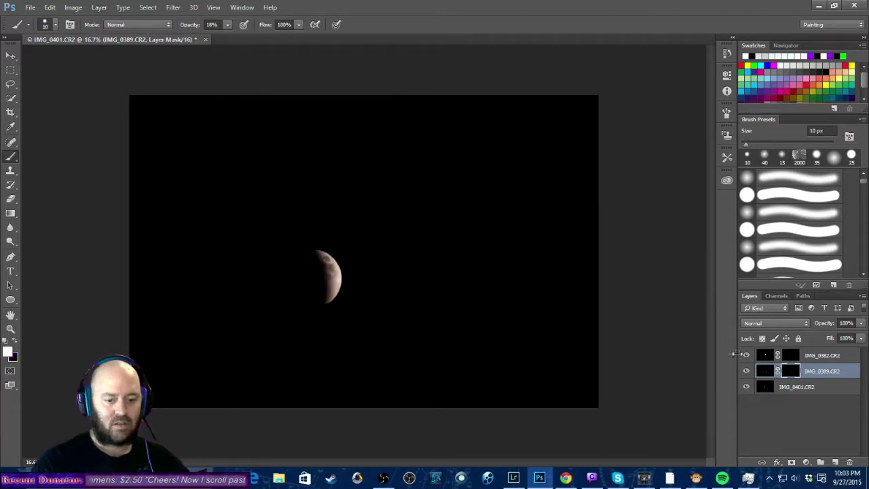
Lasso the moon on the IMG_0401 layer and move it to the lower-left corner of the canvas.
click(763, 388)
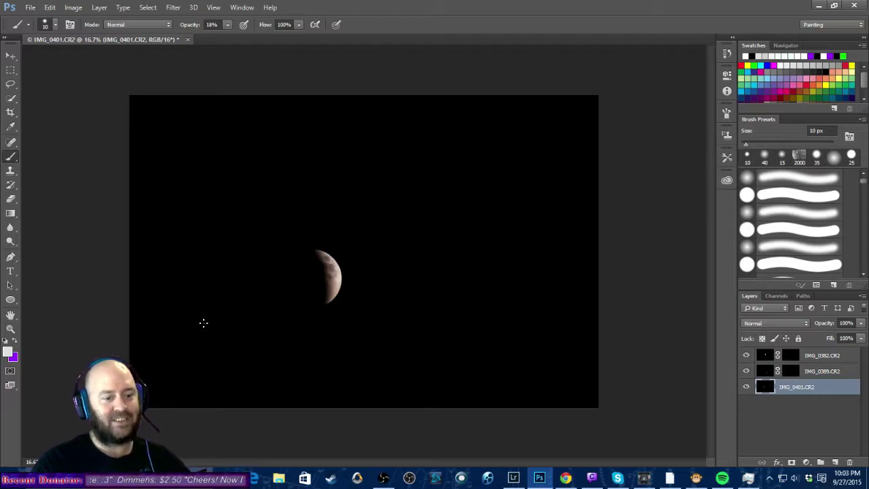
click(10, 84)
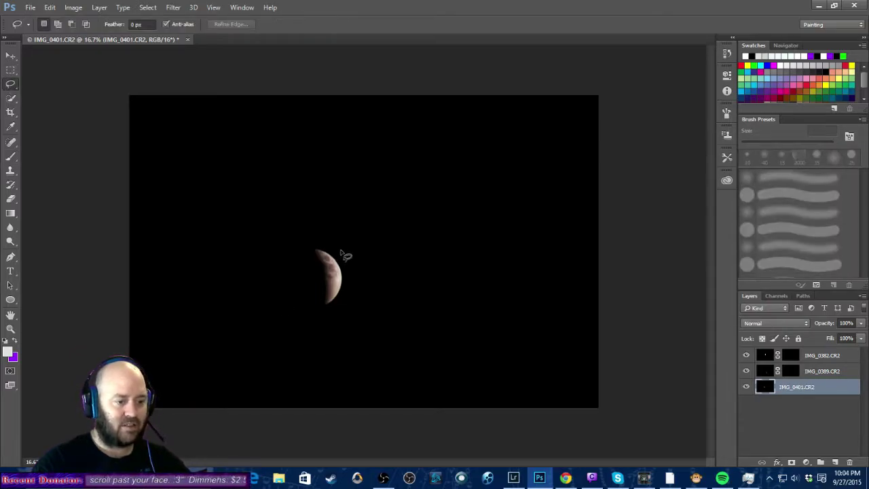
mouse_move(343, 255)
mouse_down()
mouse_move(317, 243)
mouse_move(284, 263)
mouse_move(291, 301)
mouse_move(351, 315)
mouse_move(336, 246)
mouse_up()
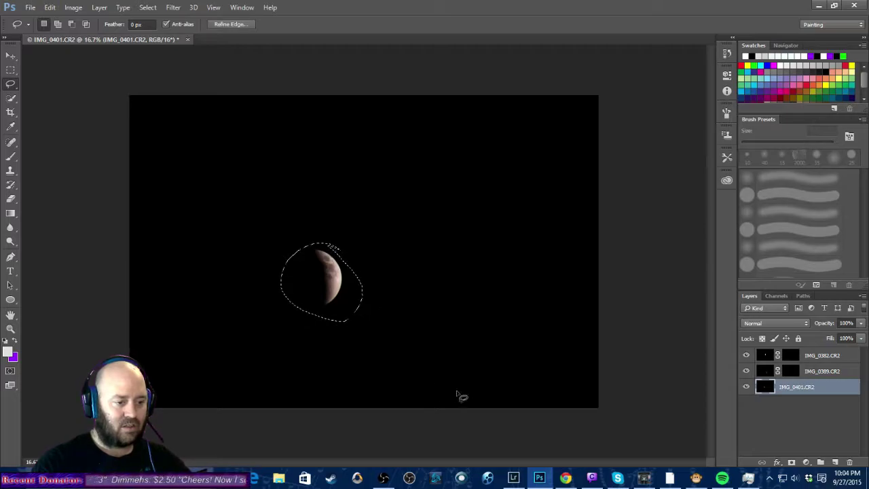
click(11, 56)
drag(333, 284, 179, 370)
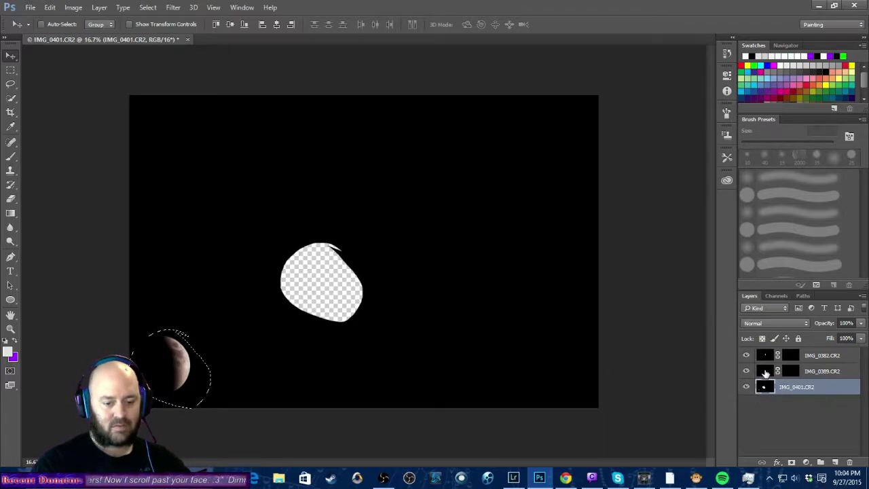
Hide the IMG_0382 layer, and unlink and disable the layer mask of IMG_0389.
click(766, 372)
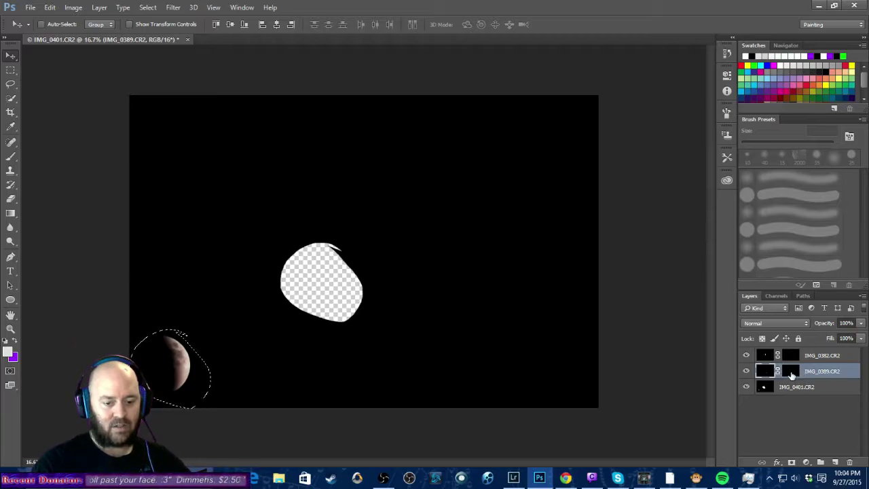
click(791, 373)
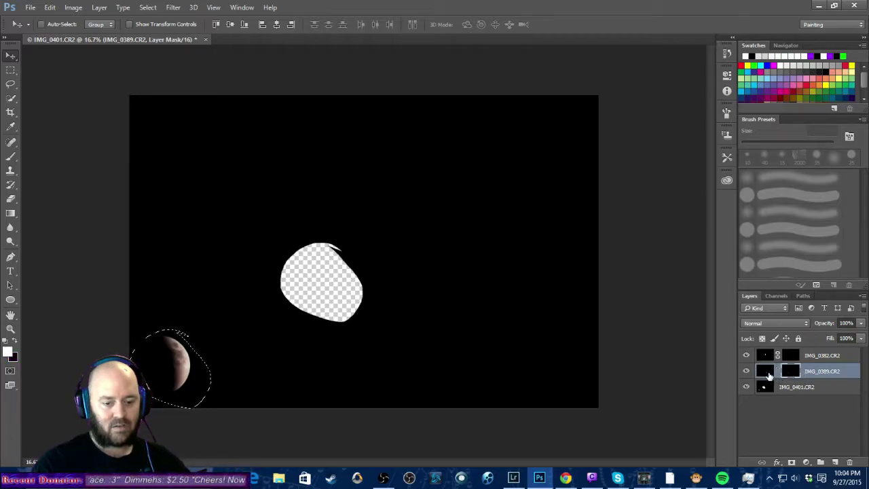
click(767, 372)
click(746, 355)
click(746, 371)
click(792, 372)
right_click(792, 371)
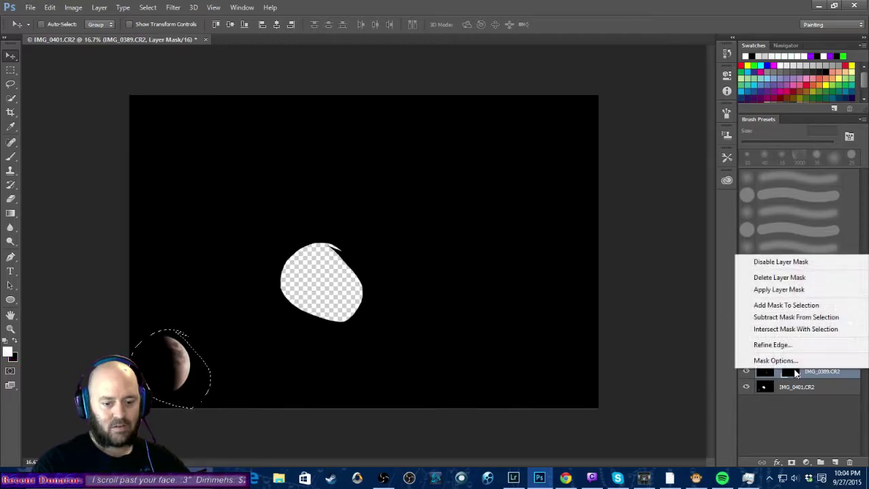
click(798, 264)
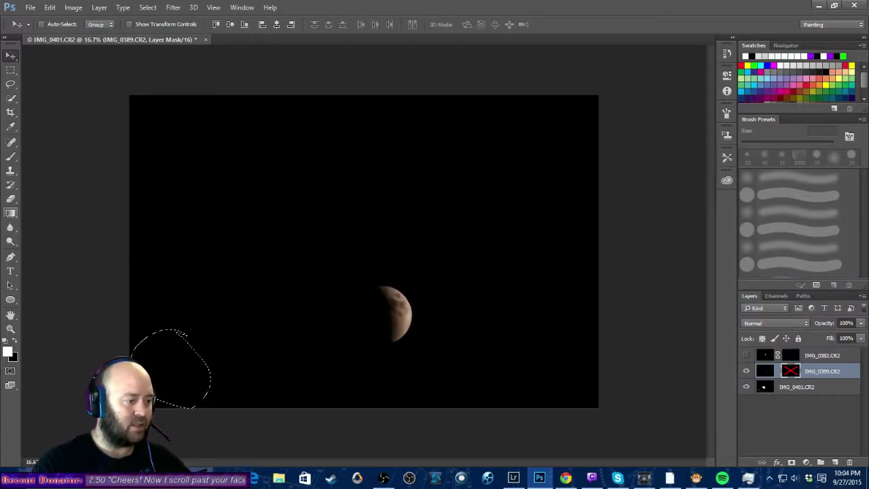
click(10, 83)
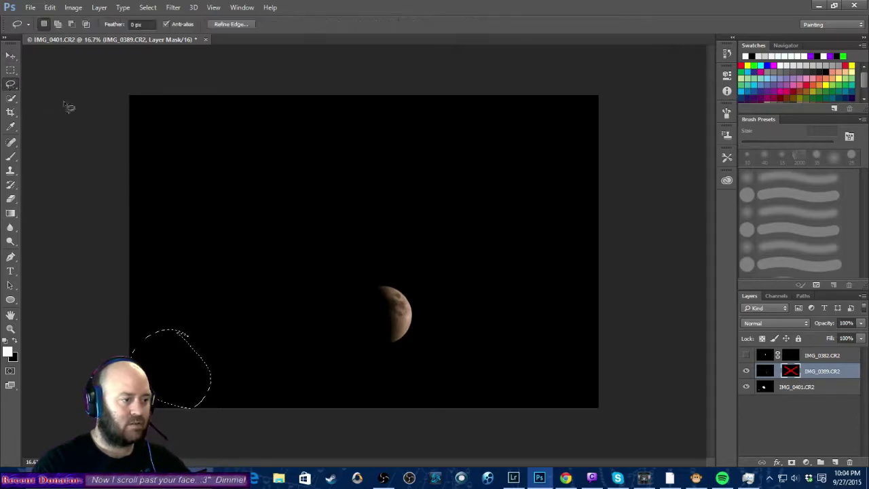
mouse_move(407, 285)
mouse_down()
mouse_move(357, 287)
mouse_move(349, 317)
mouse_move(375, 347)
mouse_move(407, 355)
mouse_move(425, 331)
mouse_move(421, 303)
mouse_move(396, 278)
mouse_move(402, 313)
mouse_move(294, 295)
mouse_move(240, 302)
mouse_move(237, 331)
mouse_up()
click(237, 333)
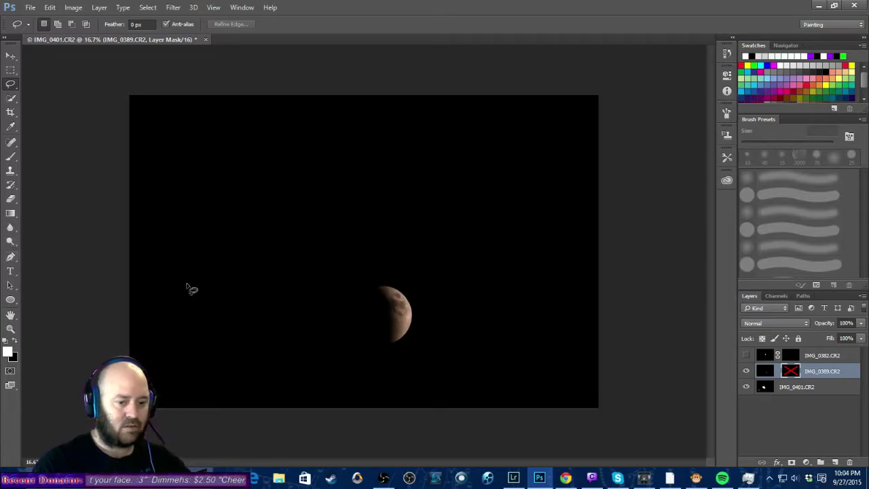
right_click(785, 374)
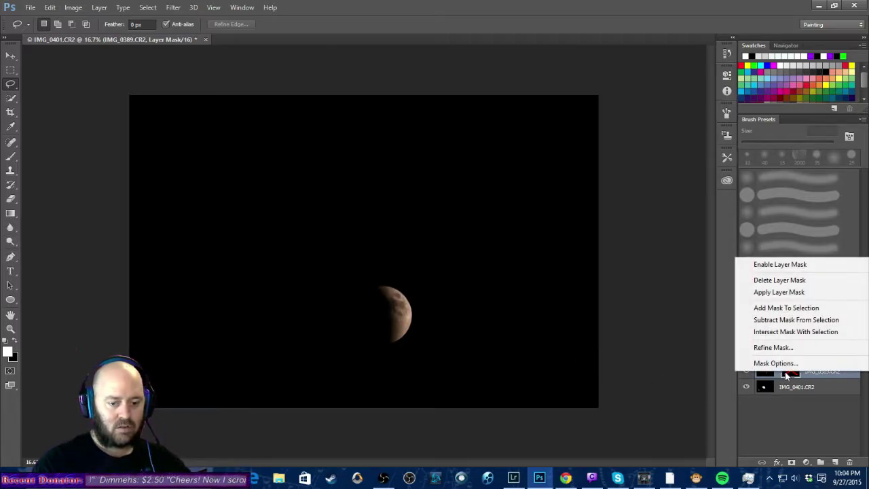
click(791, 413)
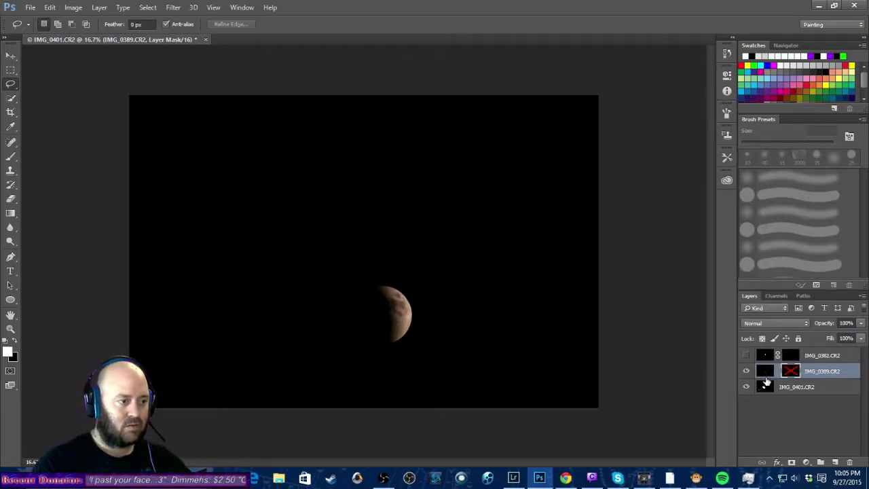
Erase the lower-left corner of the IMG_0389 layer image with a 900 px Eraser to uncover the IMG_0401 moon.
click(10, 199)
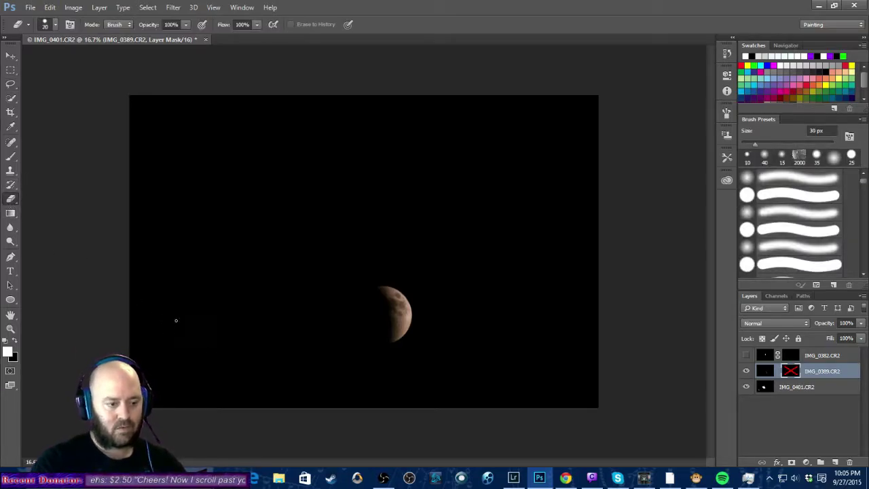
key(bracketright)
key(bracketright)
key(bracketright)
key(bracketright)
key(bracketright)
key(bracketright)
key(bracketright)
key(bracketright)
key(bracketright)
key(bracketright)
key(bracketright)
key(bracketright)
key(bracketright)
key(bracketright)
key(bracketright)
key(bracketright)
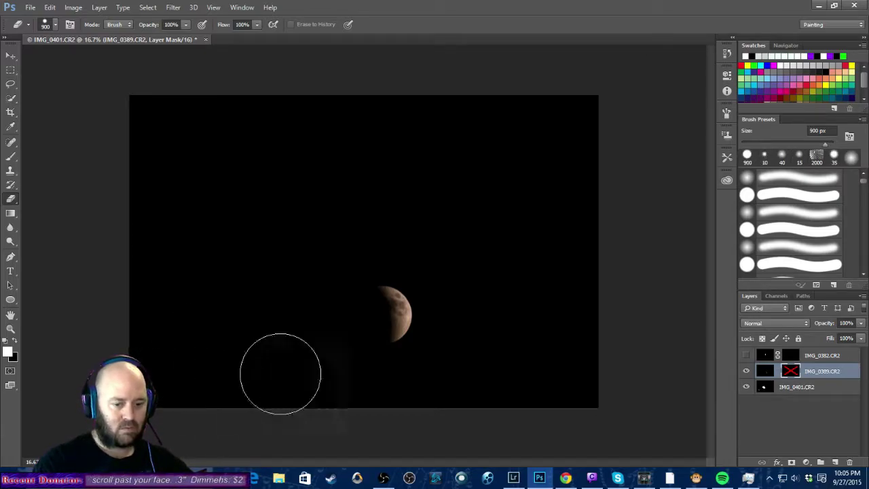
click(762, 370)
drag(175, 362, 164, 358)
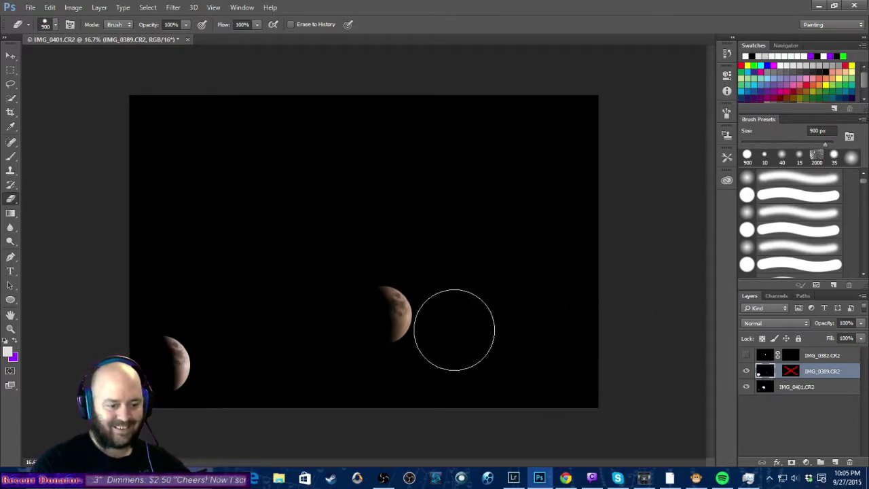
Lasso the moon on the IMG_0389 layer and move it just up and right of the corner moon.
click(765, 390)
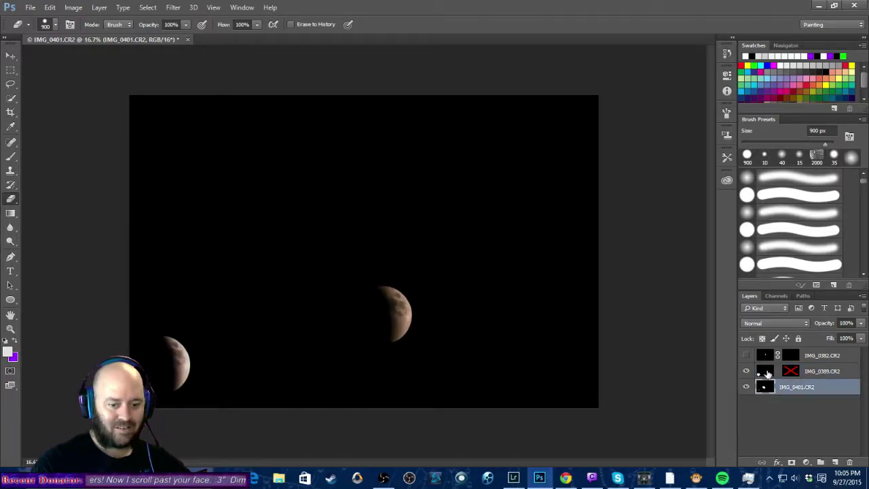
click(766, 374)
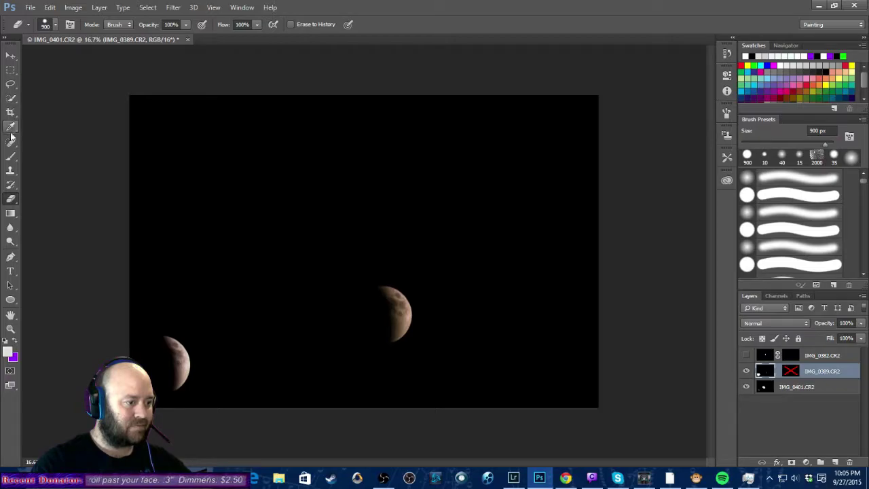
click(10, 85)
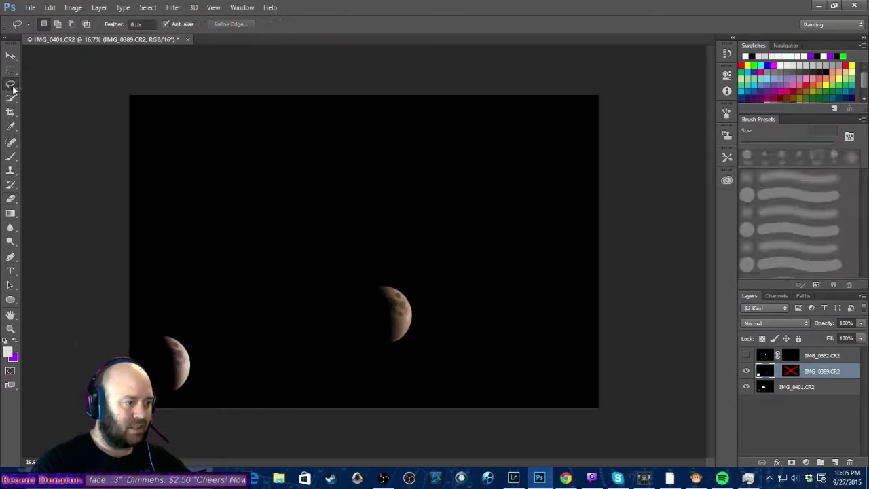
mouse_move(407, 281)
mouse_down()
mouse_move(380, 274)
mouse_move(370, 337)
mouse_move(425, 325)
mouse_move(386, 278)
mouse_up()
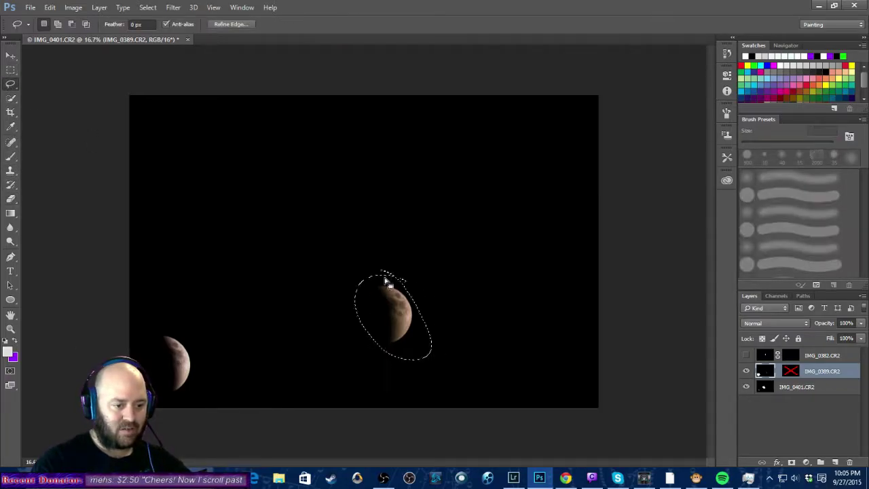
click(12, 56)
drag(405, 318, 228, 337)
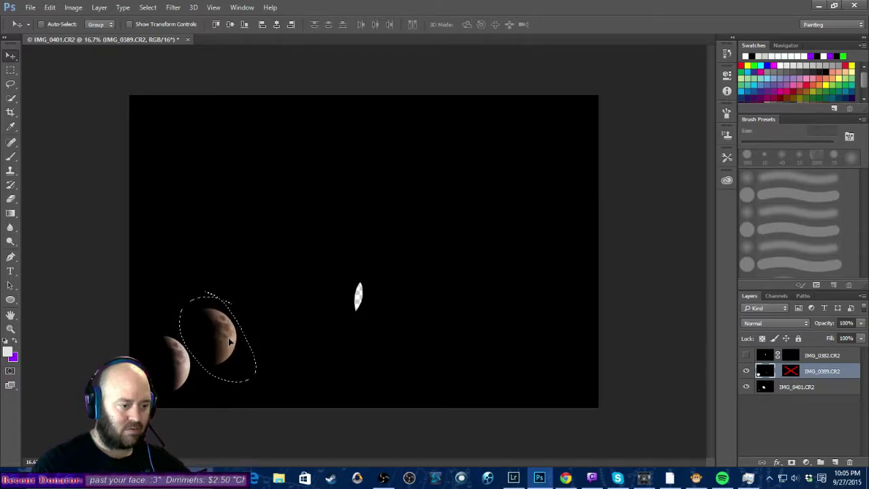
Show the IMG_0382 layer and enable the layer mask of IMG_0389.
click(745, 355)
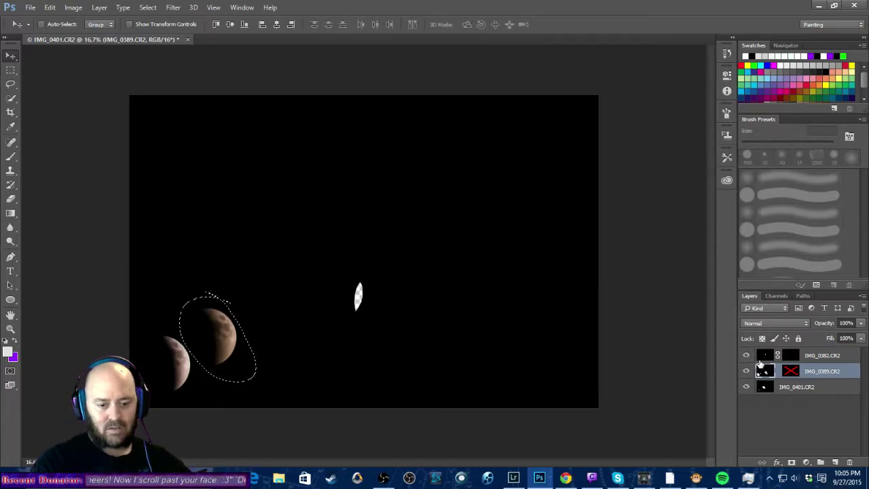
click(765, 359)
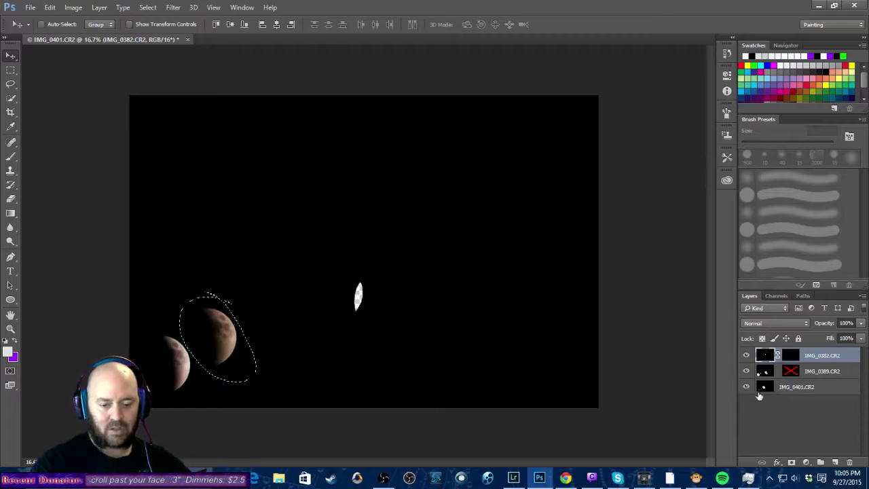
click(796, 405)
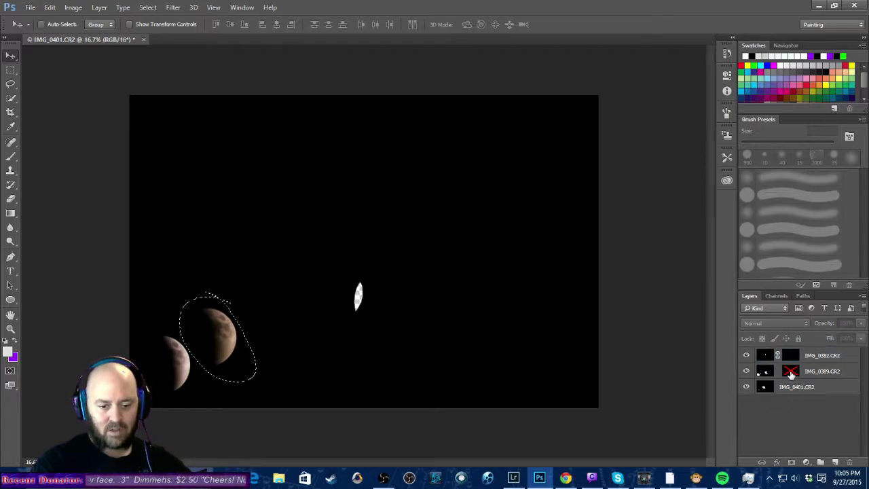
right_click(790, 374)
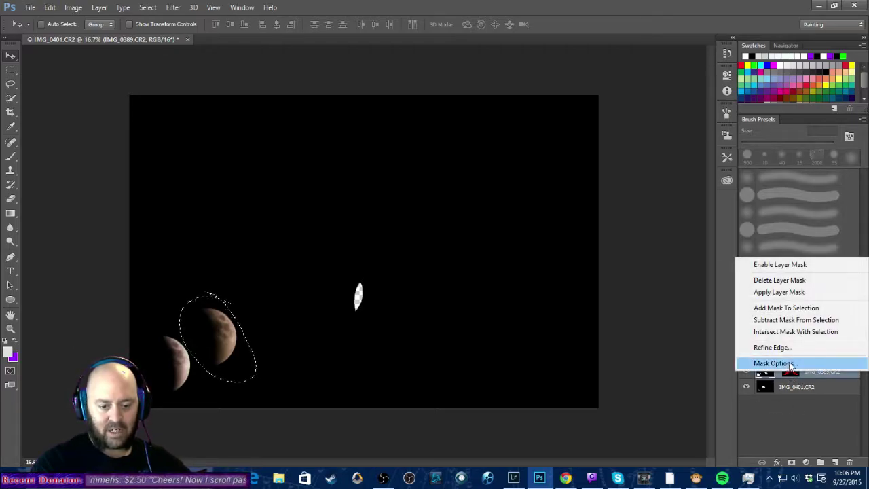
click(791, 262)
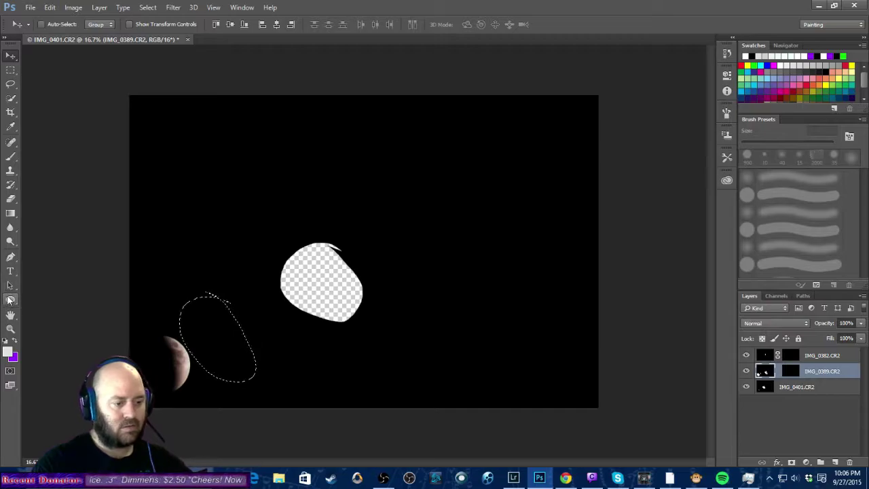
Set the Brush tool's opacity to 100% and target the layer mask of IMG_0389.
click(11, 158)
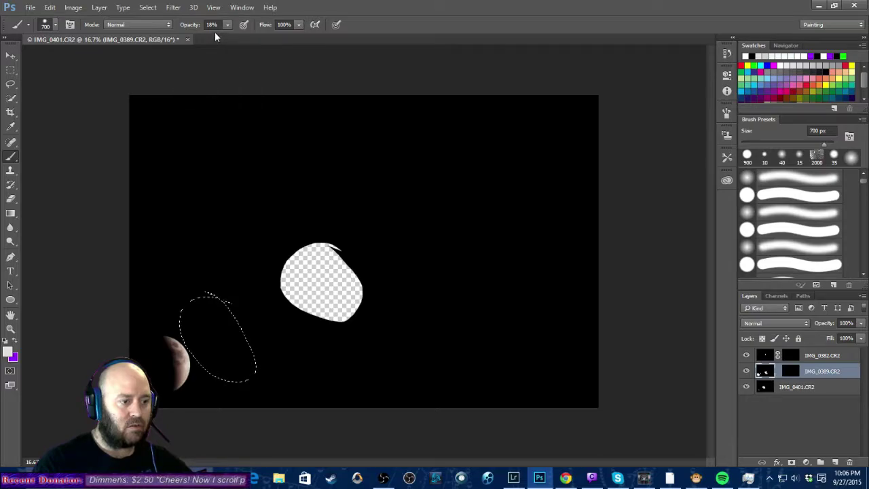
drag(225, 38, 339, 39)
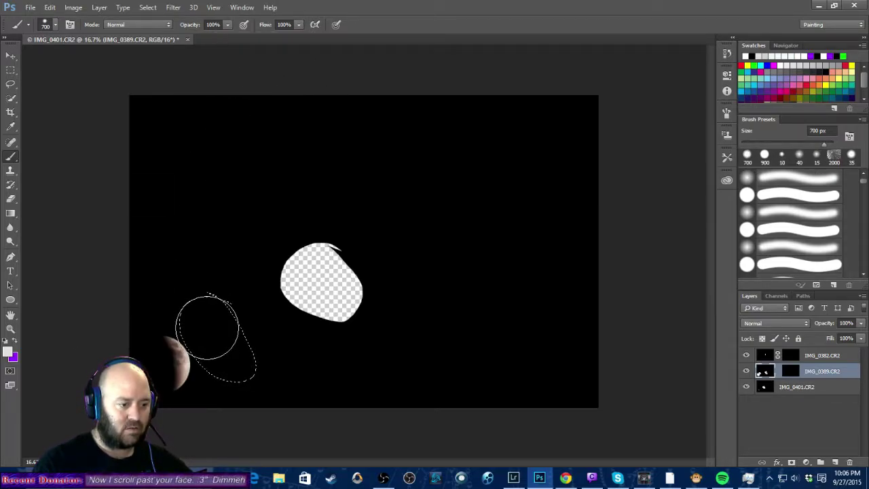
click(787, 372)
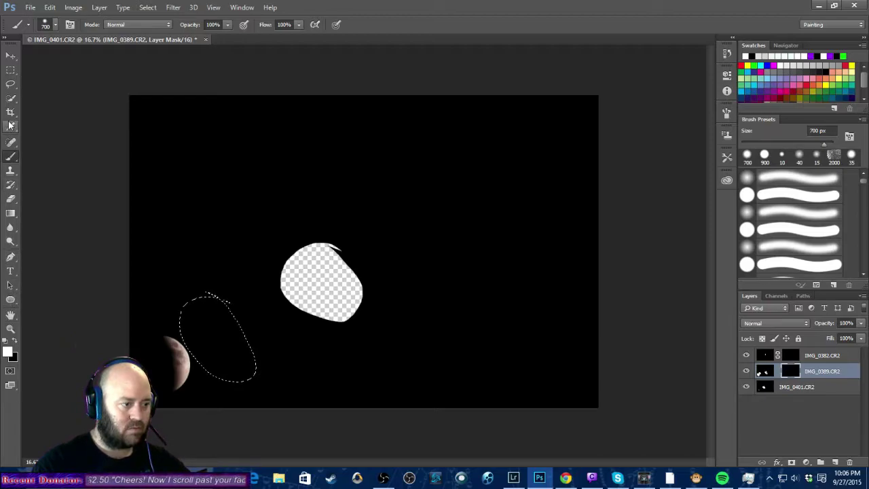
Try disabling the layer mask of IMG_0389, and clear the lasso selection around the moved moon.
right_click(789, 375)
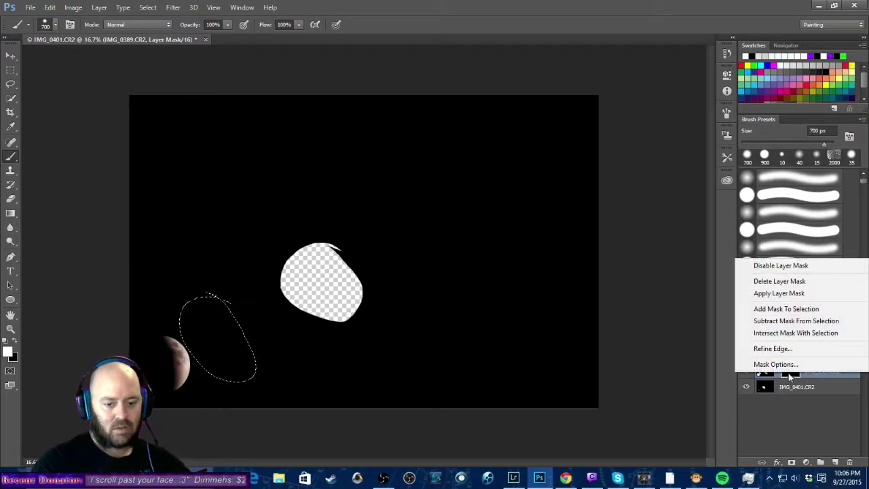
click(777, 271)
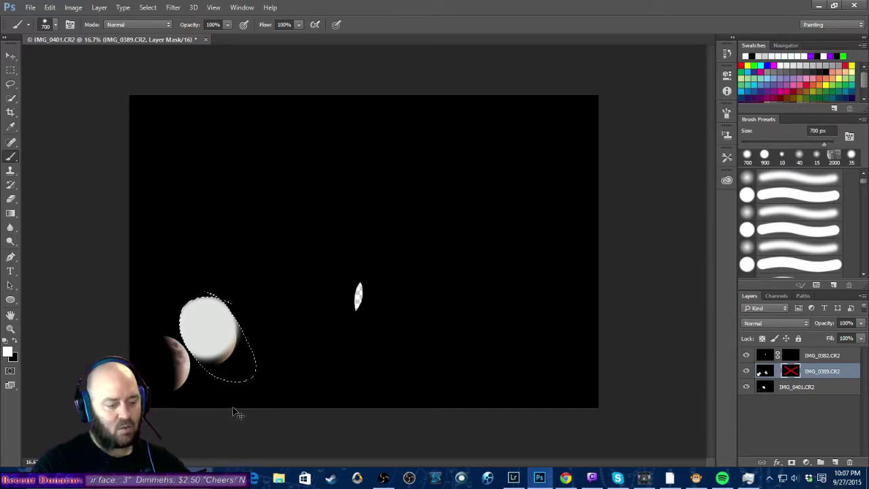
key(ctrl+z)
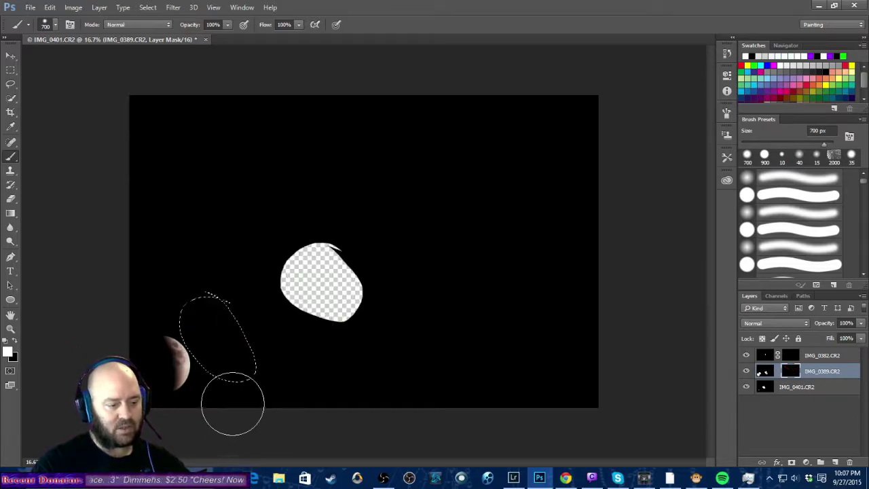
click(149, 9)
click(167, 30)
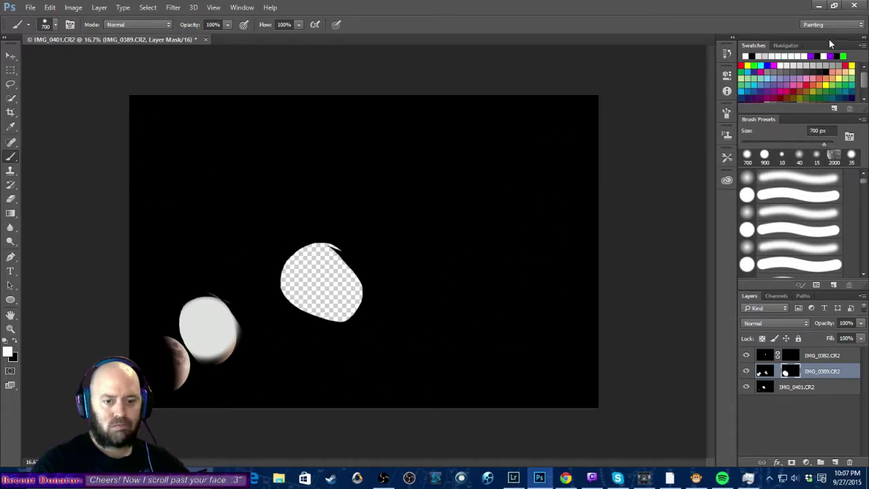
Change the workspace to Photography and return to Photoshop from the Creative Cloud window.
click(788, 46)
click(846, 25)
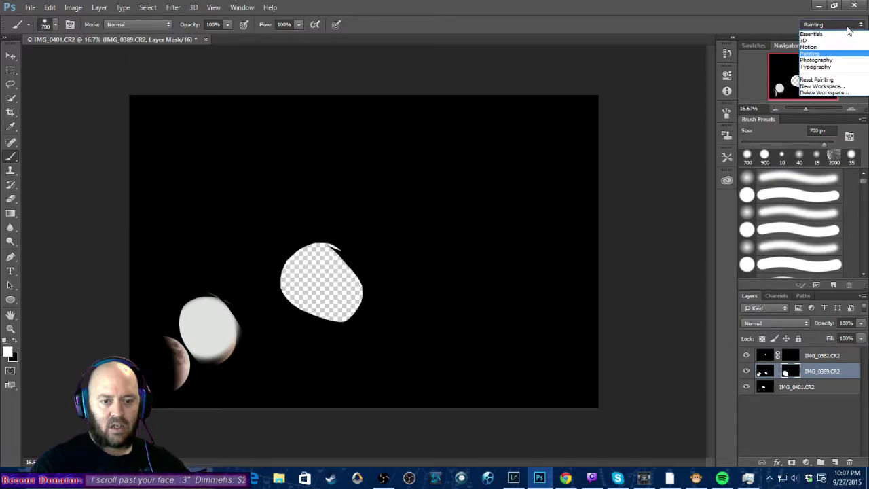
click(818, 59)
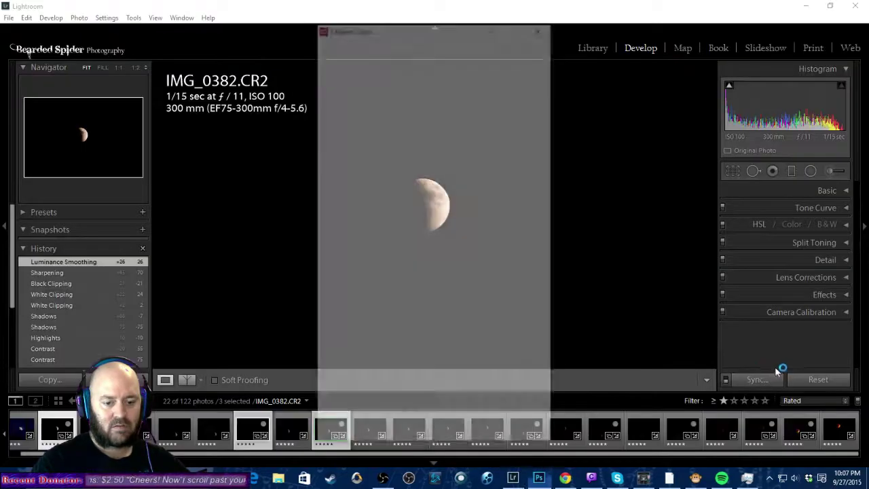
key(alt+Tab)
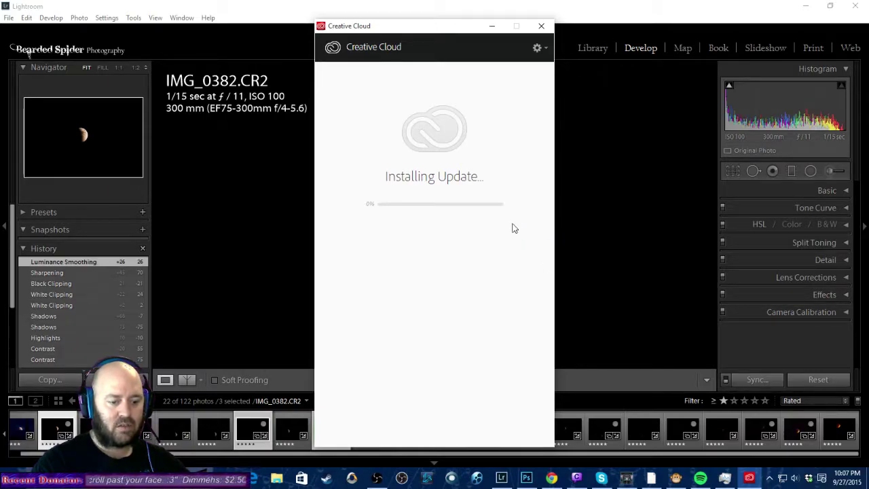
click(526, 478)
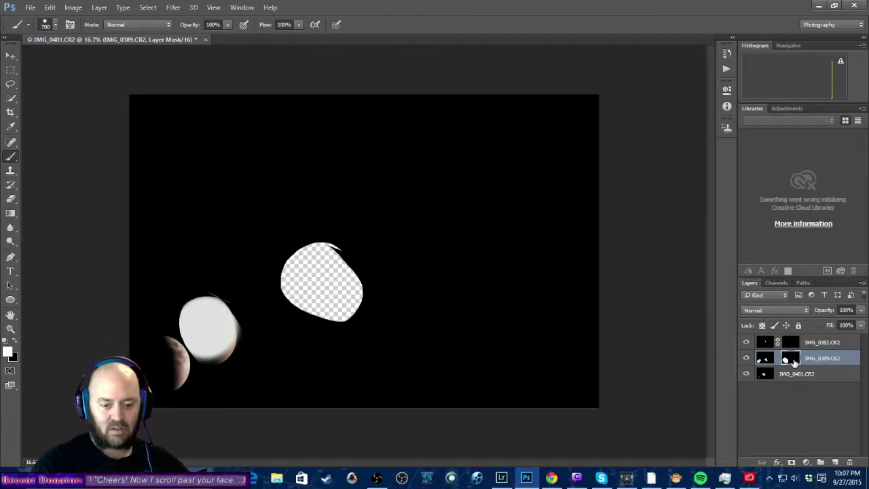
Link the IMG_0389 layer to its mask and try erasing the white patch beside the corner moon with a 900 px Eraser.
right_click(794, 363)
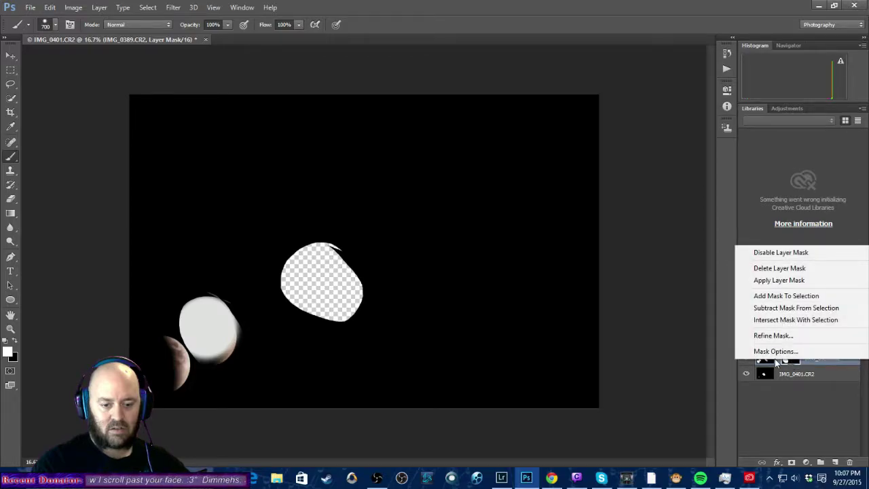
click(773, 374)
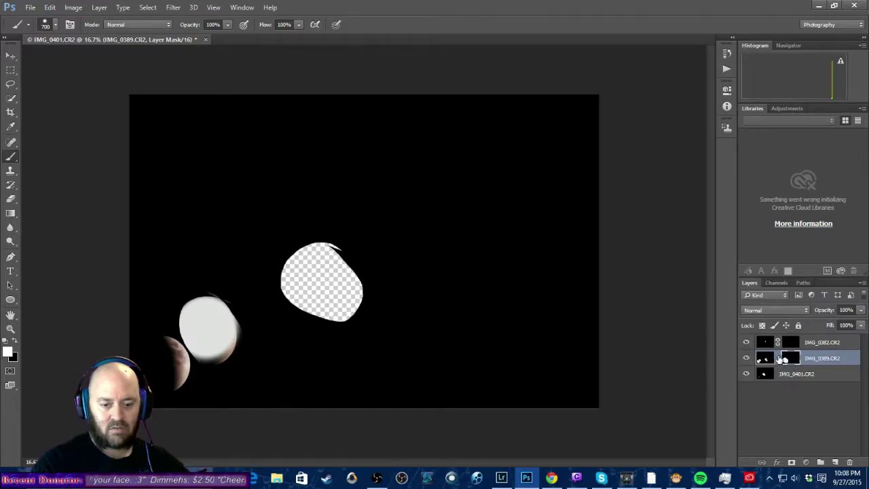
click(769, 360)
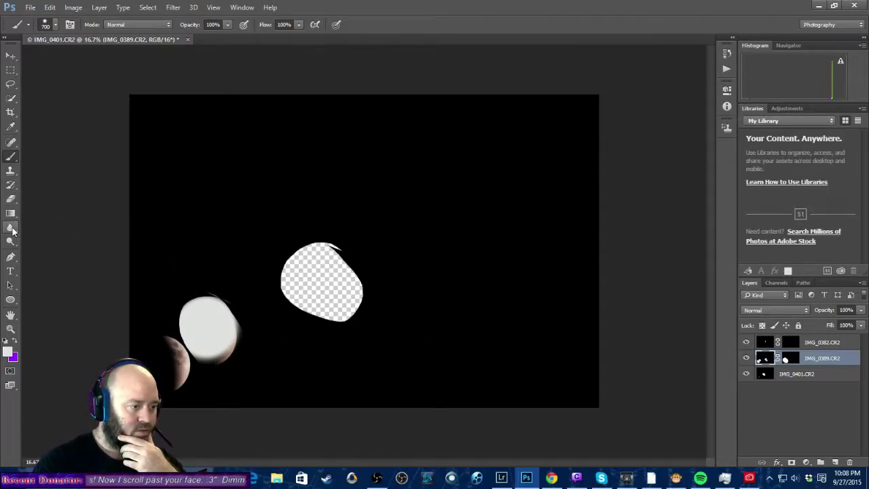
click(12, 199)
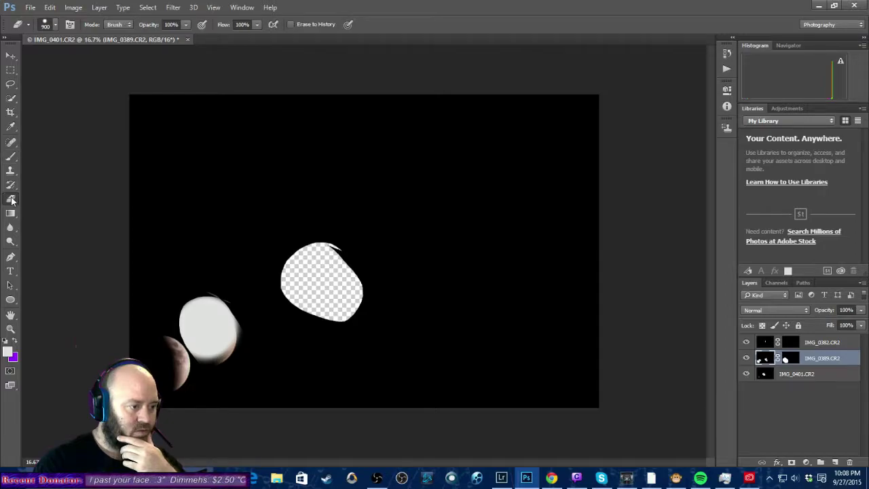
drag(218, 316, 213, 310)
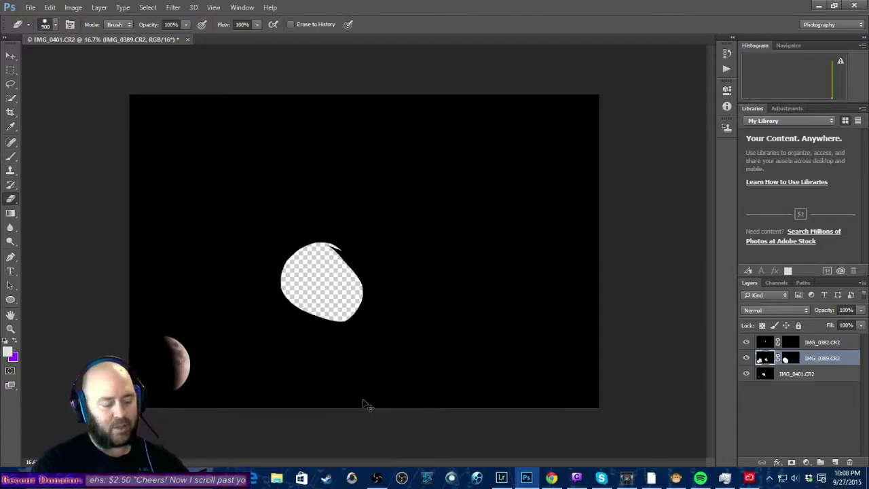
Undo the erasing, white painting and mask changes on IMG_0389 back to the moved moon with its layer mask disabled.
key(ctrl+z)
key(ctrl+alt+z)
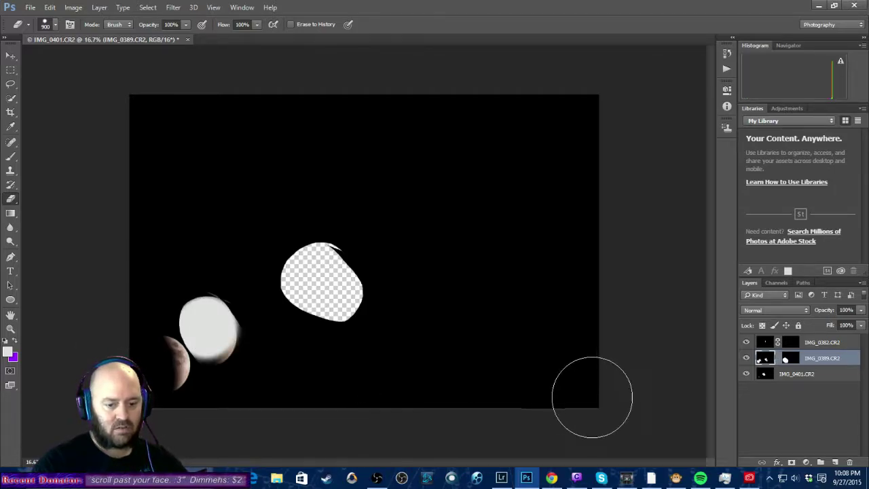
key(ctrl+shift+z)
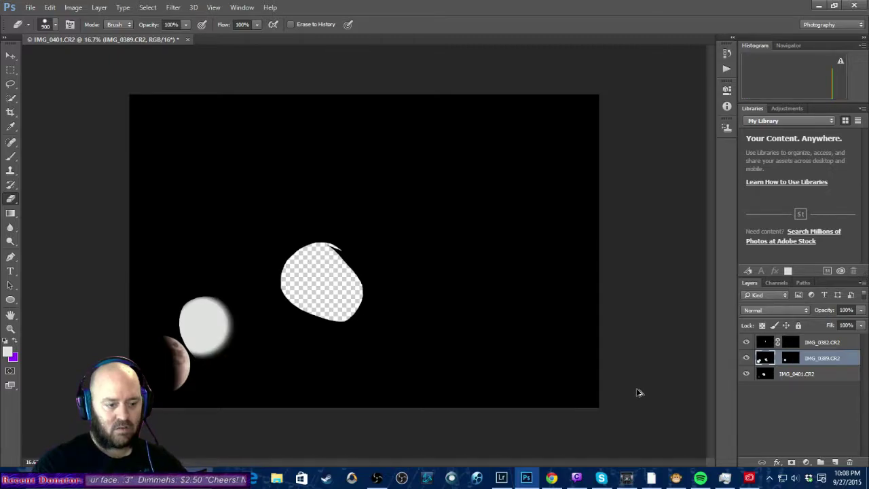
key(ctrl+shift+z)
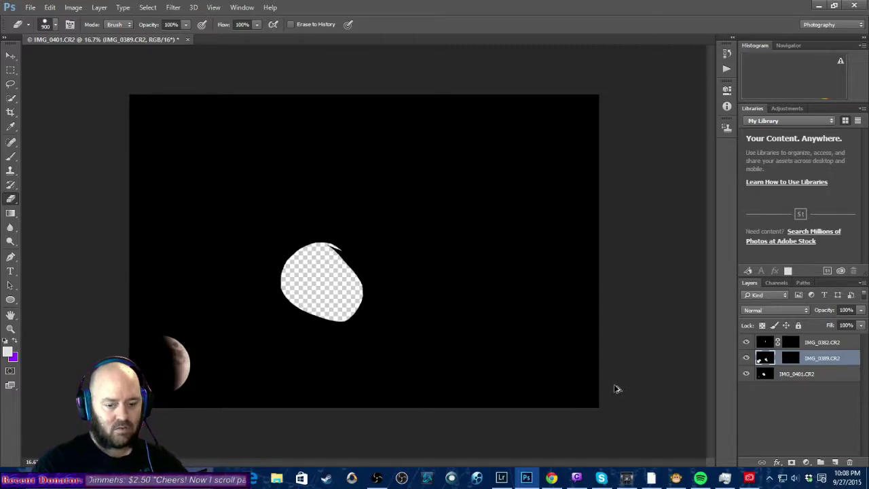
key(ctrl+shift+z)
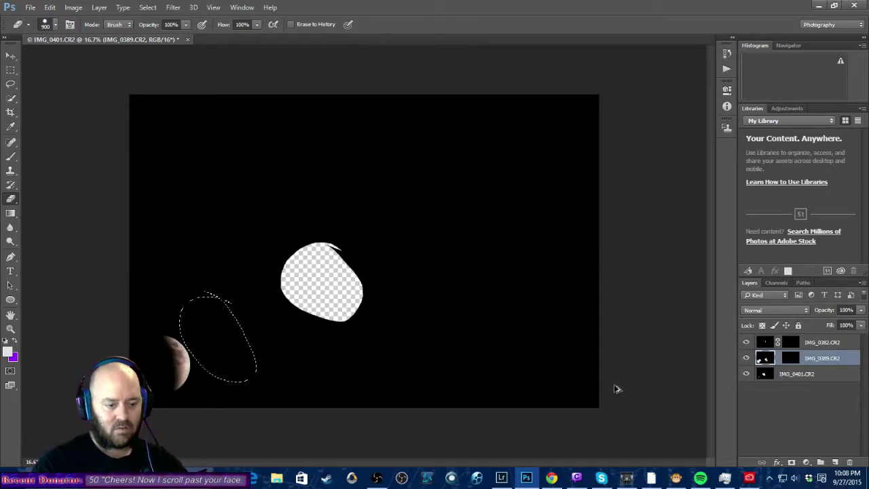
key(ctrl+shift+z)
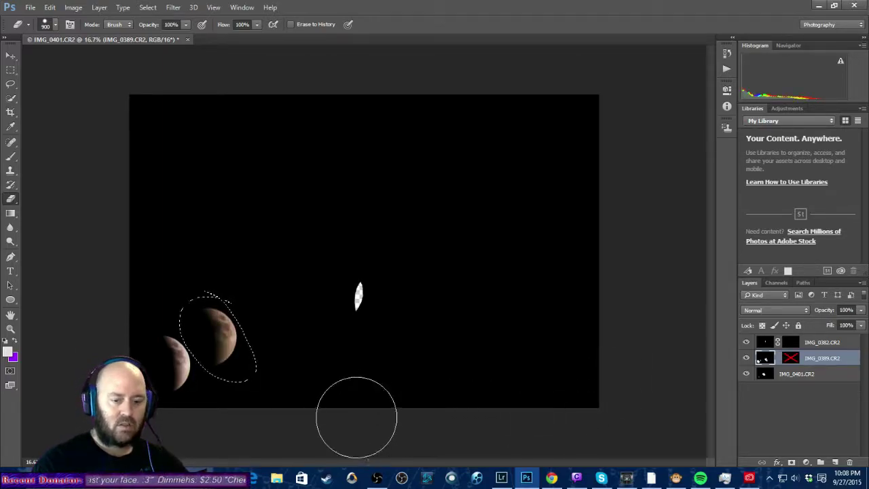
Clear the lasso selection around the moved moon and enable the layer mask of IMG_0389.
click(785, 405)
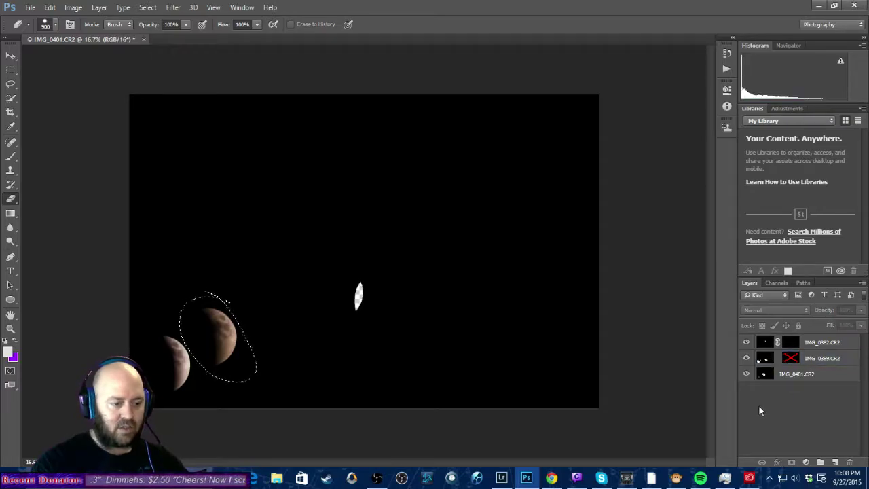
click(173, 7)
mouse_move(147, 7)
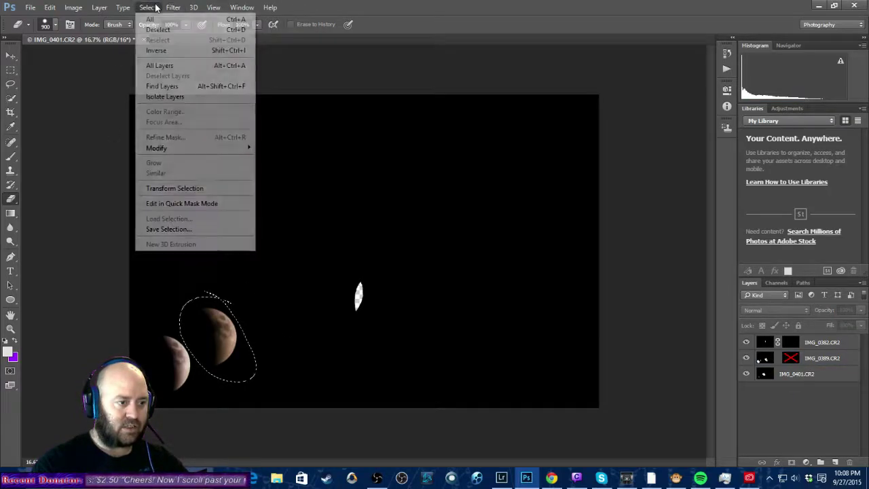
click(150, 29)
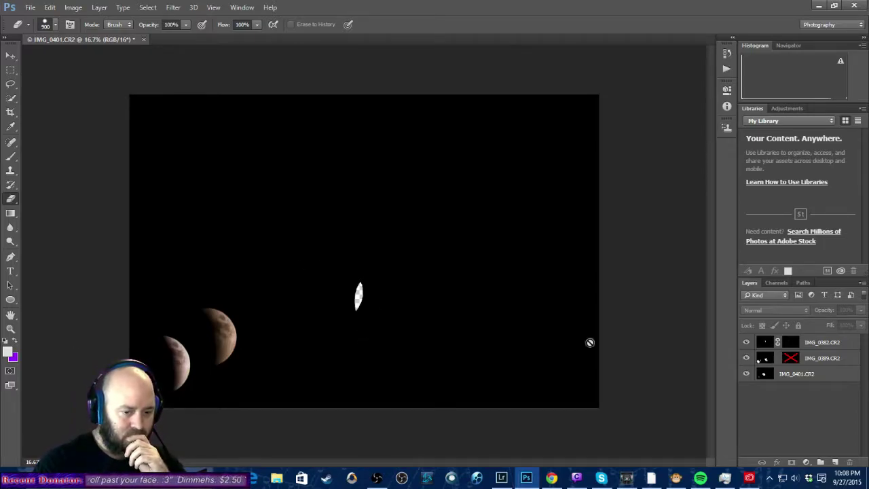
right_click(790, 363)
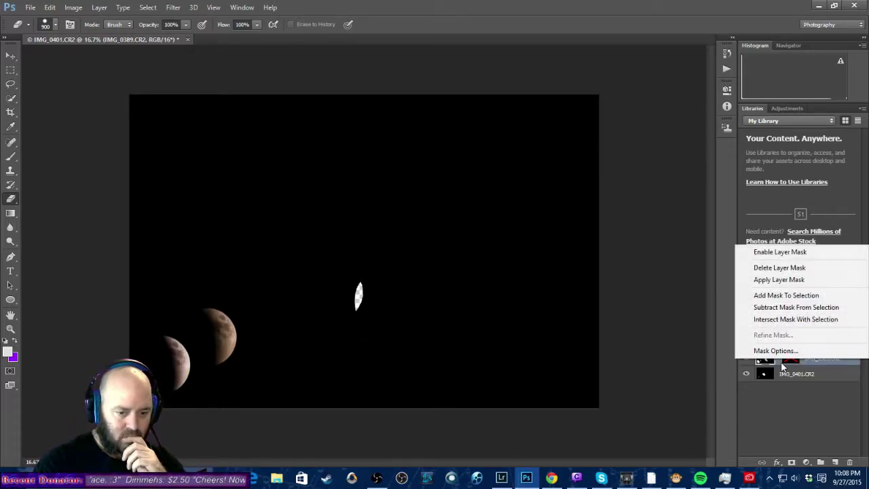
click(785, 253)
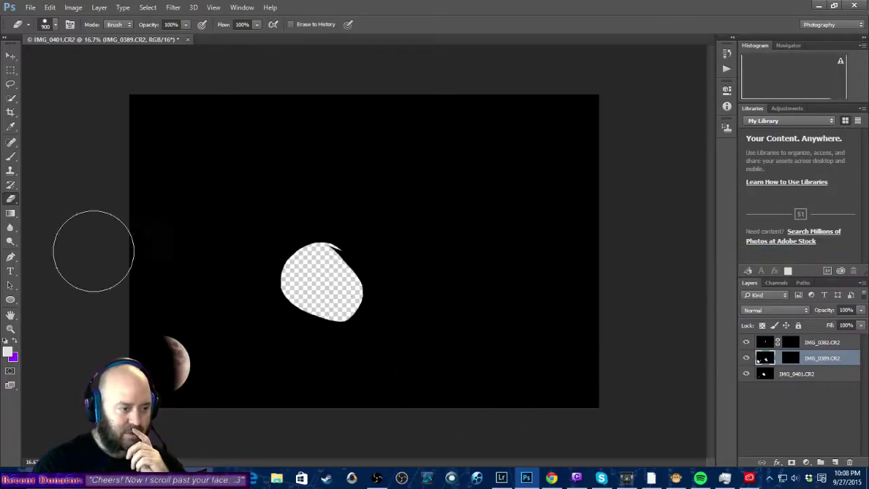
Switch to the Brush tool, return to Photoshop from the update window, and set the foreground color to black (000000).
click(10, 157)
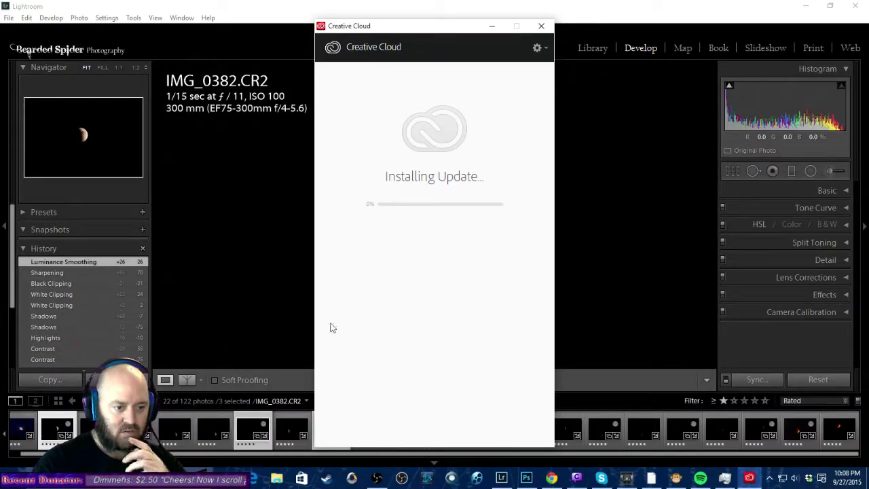
click(526, 477)
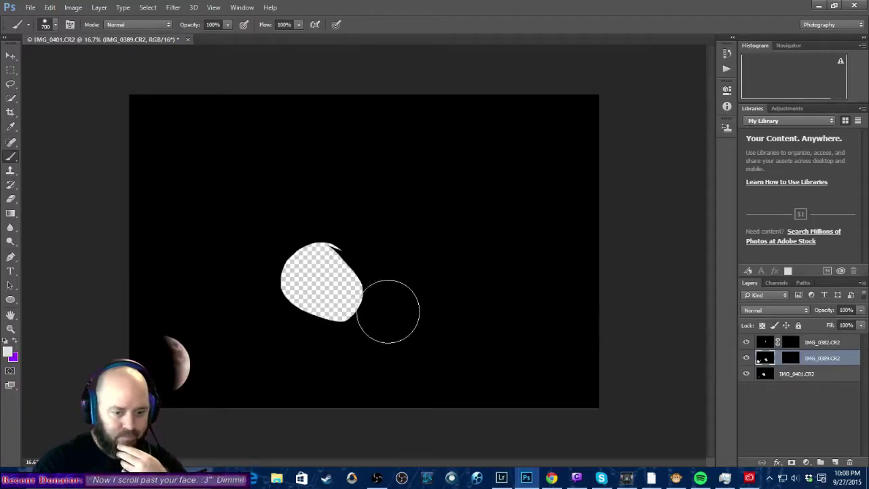
click(10, 352)
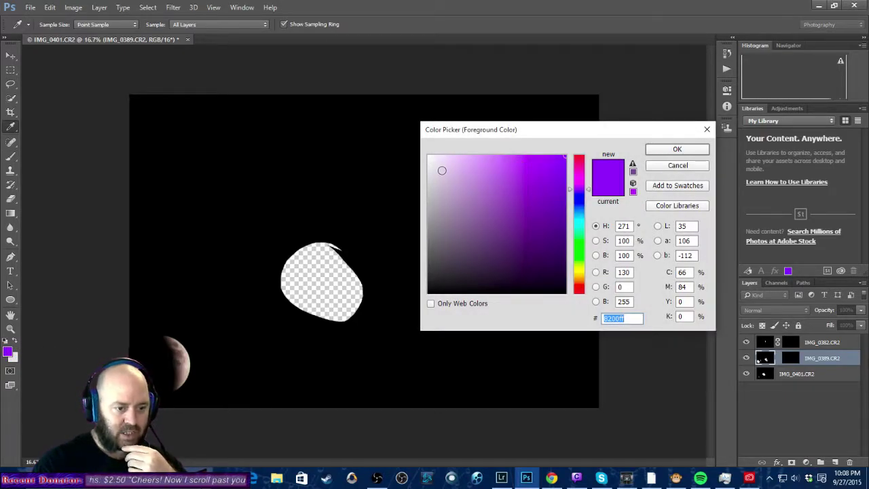
text(000000)
click(677, 149)
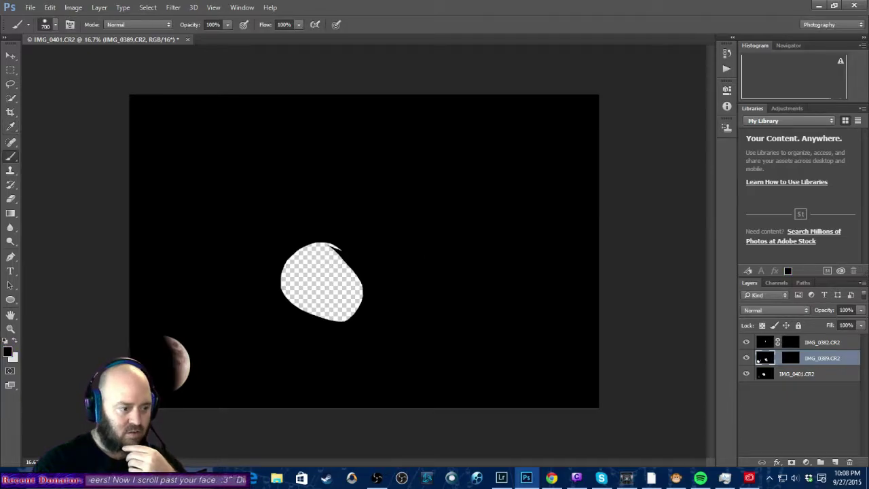
Set the foreground color to white (ffffff) and paint on the IMG_0389 layer mask with a 700 px Brush to reveal the second moon.
click(8, 349)
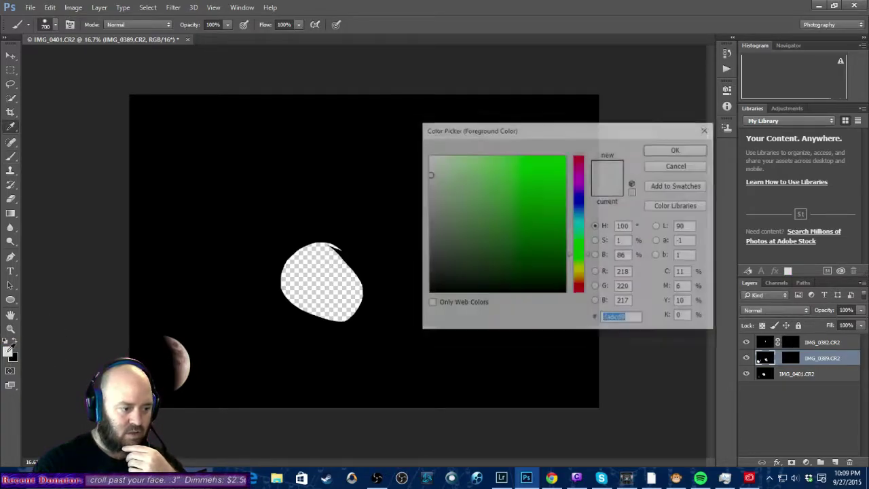
text(ffffff)
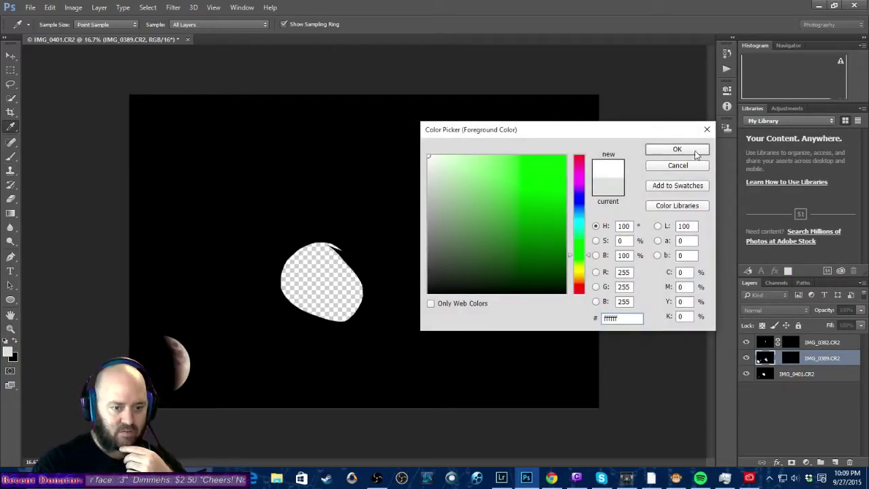
click(696, 154)
key(b)
click(791, 358)
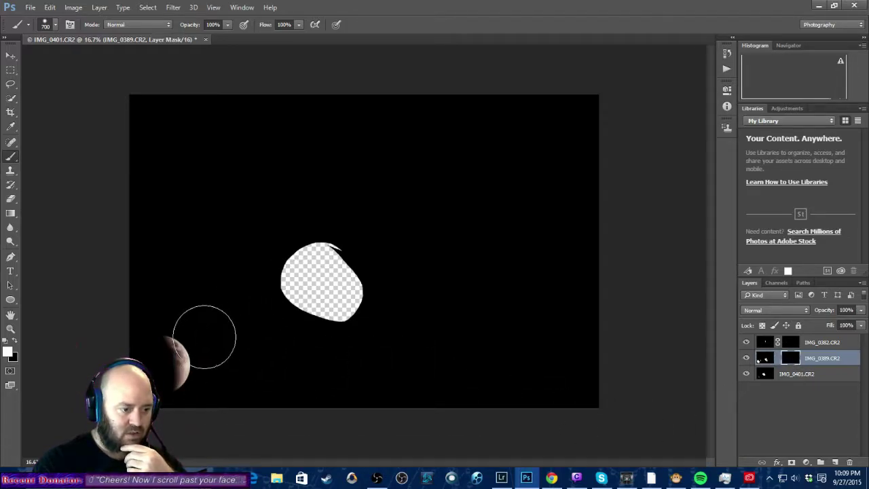
mouse_move(313, 288)
mouse_down()
mouse_move(322, 255)
mouse_move(285, 263)
mouse_move(295, 287)
mouse_move(395, 319)
mouse_move(357, 251)
mouse_up()
mouse_move(211, 330)
mouse_down()
mouse_move(233, 349)
mouse_move(202, 344)
mouse_move(217, 315)
mouse_move(217, 356)
mouse_move(201, 336)
mouse_up()
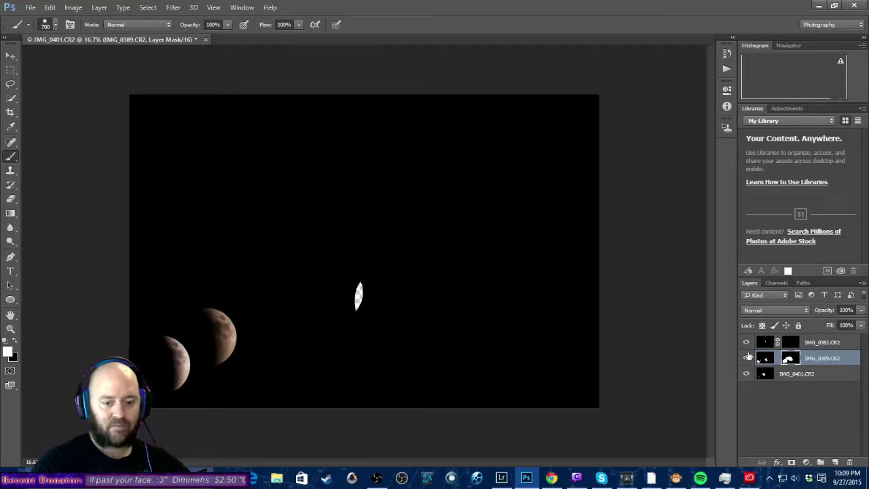
Disable the layer mask of IMG_0382 and draw a lasso selection around its moon.
click(766, 344)
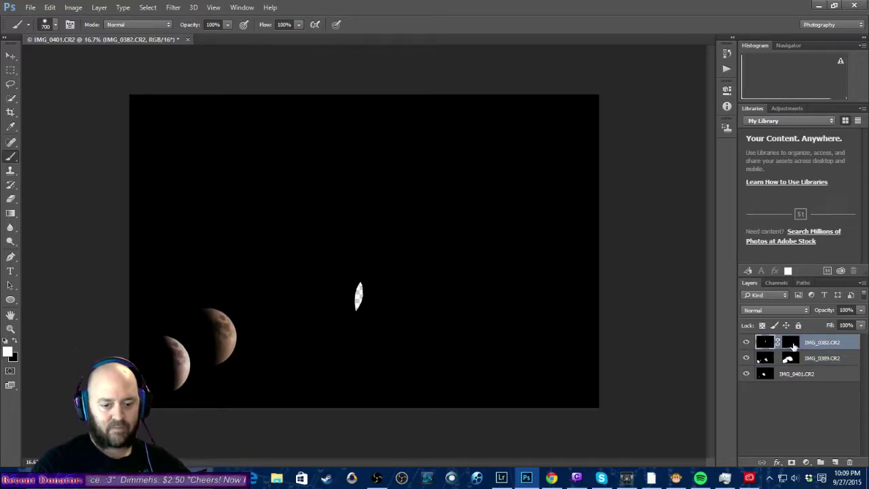
click(792, 343)
right_click(791, 344)
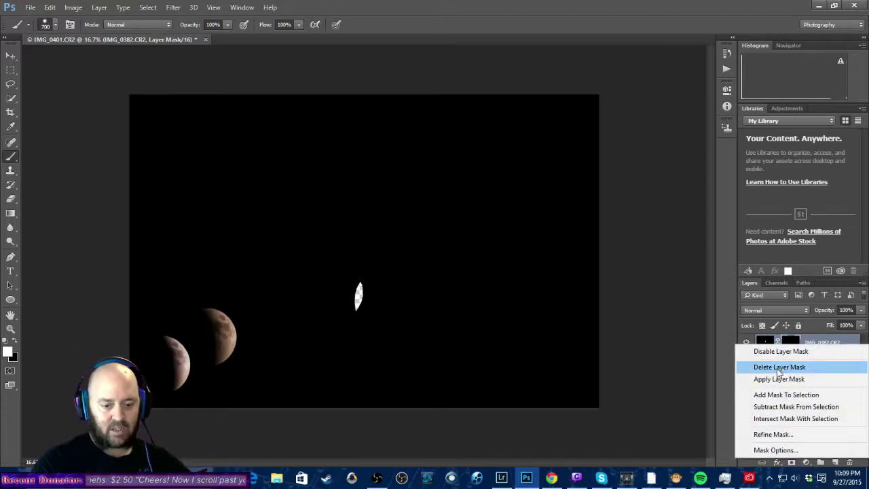
click(781, 351)
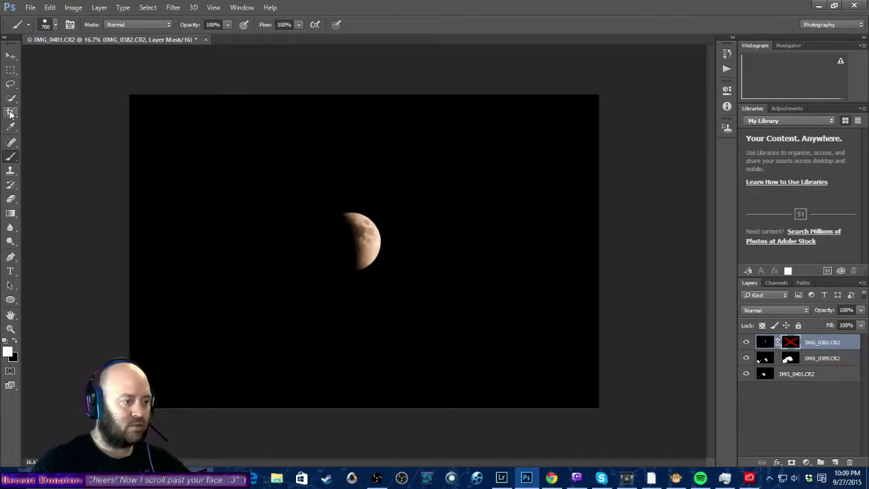
click(11, 83)
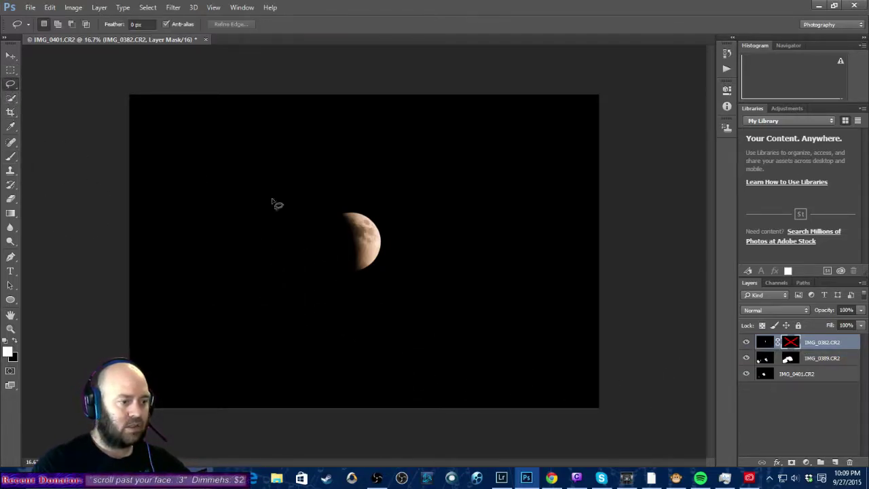
mouse_move(354, 206)
mouse_down()
mouse_move(324, 225)
mouse_move(333, 257)
mouse_up()
mouse_move(392, 277)
mouse_down()
mouse_move(401, 236)
mouse_move(371, 202)
mouse_move(349, 200)
mouse_up()
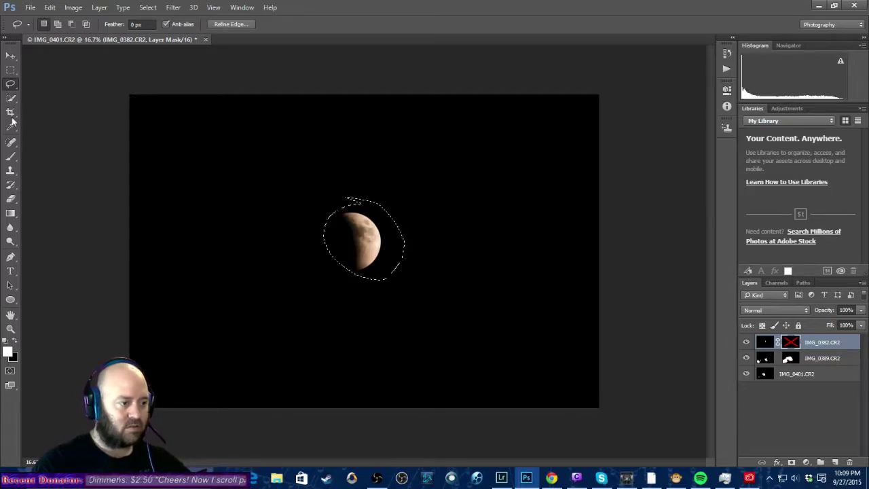
Try to move the lassoed IMG_0382 moon down and left beside the other two moons, hiding the layer to check its placement.
click(11, 56)
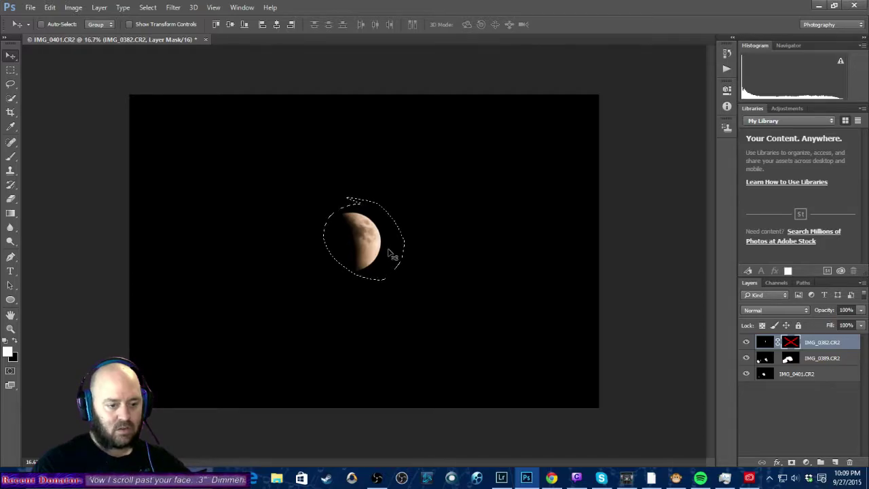
drag(390, 253, 261, 295)
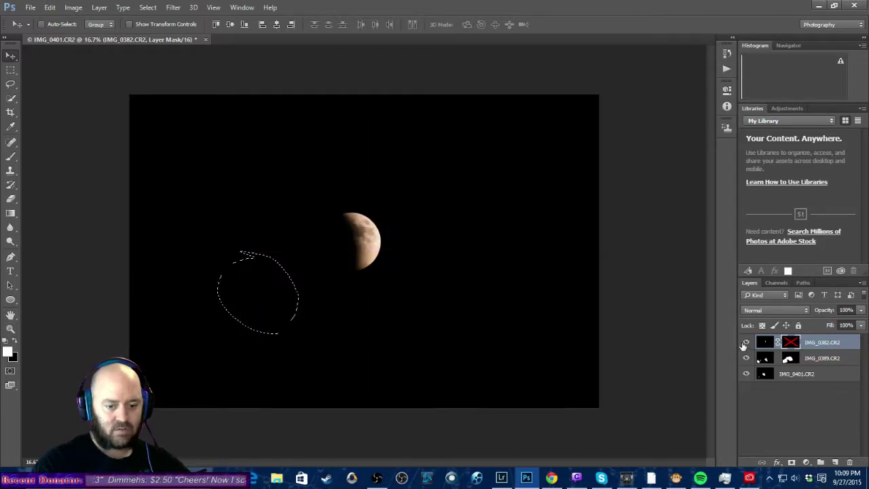
click(746, 344)
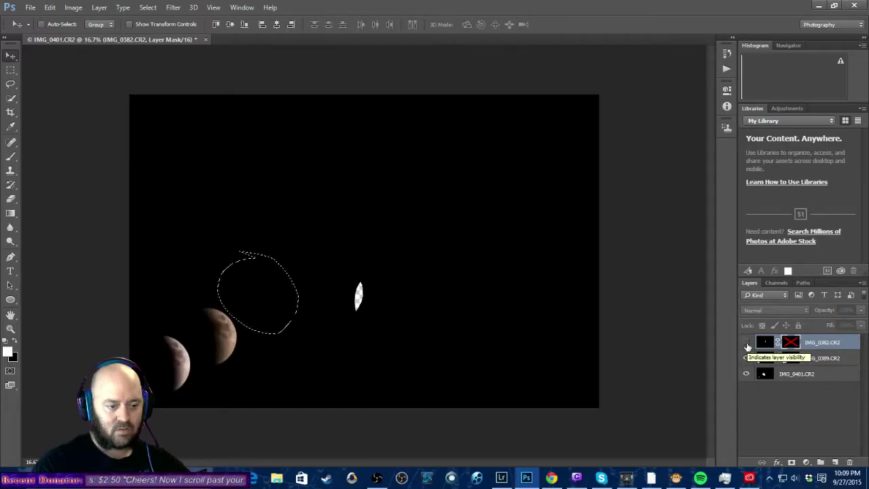
click(264, 297)
click(428, 186)
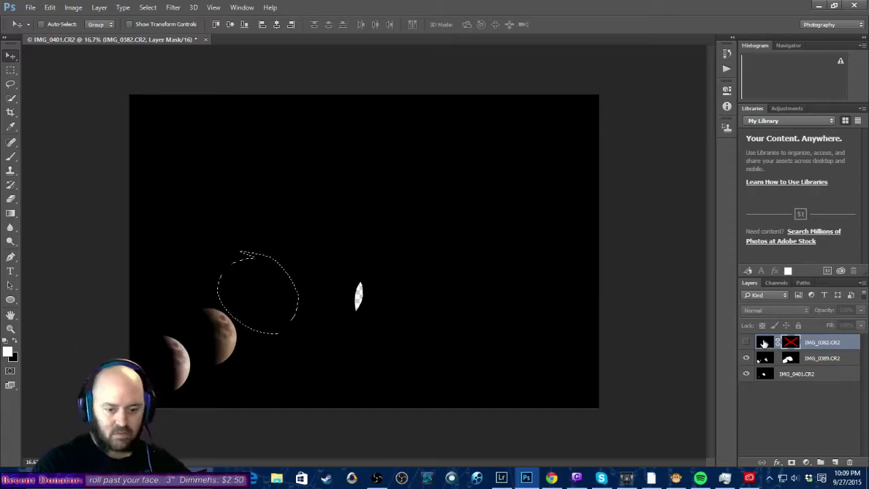
Switch briefly to Lightroom and back to Photoshop, enable the IMG_0382 layer mask and make the layer visible.
key(alt+Tab)
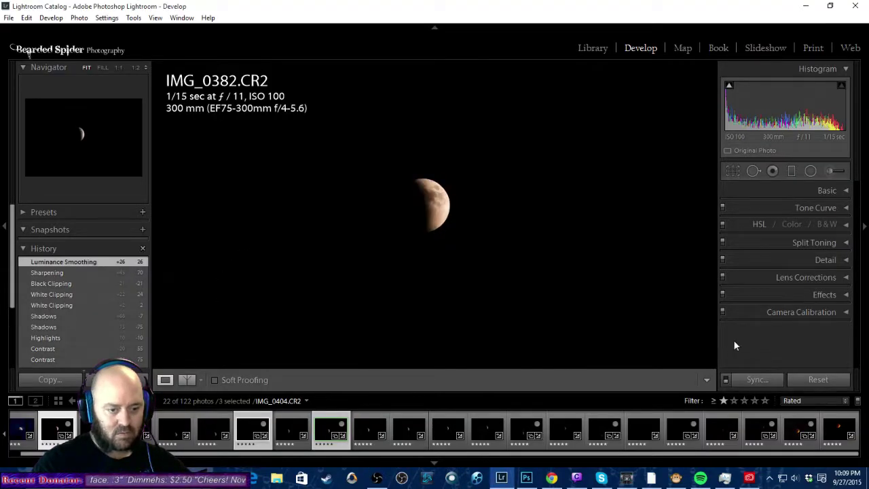
key(alt+Tab)
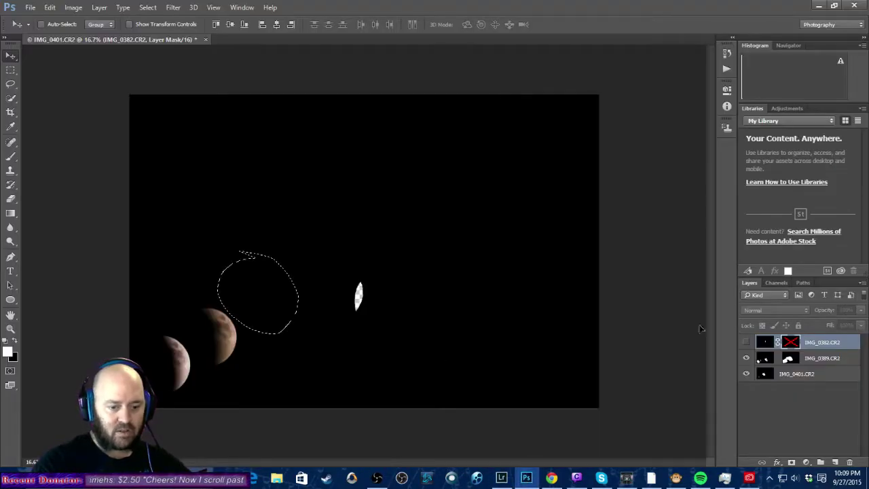
click(764, 345)
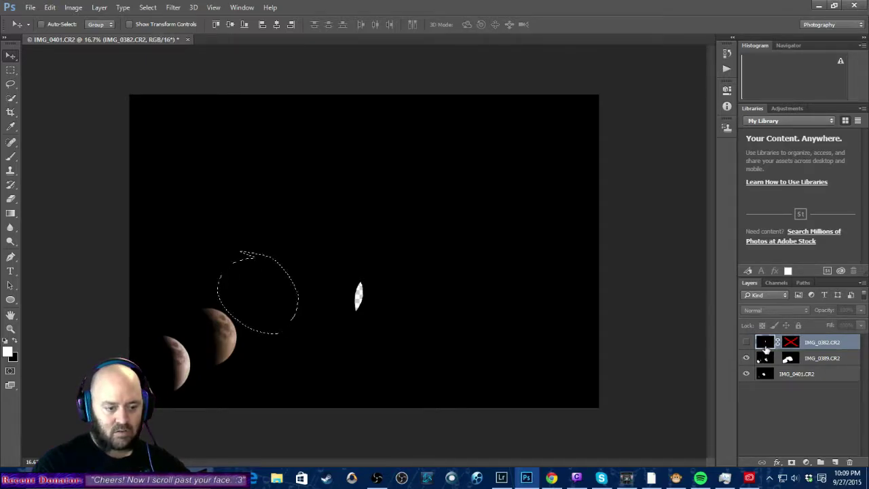
click(787, 345)
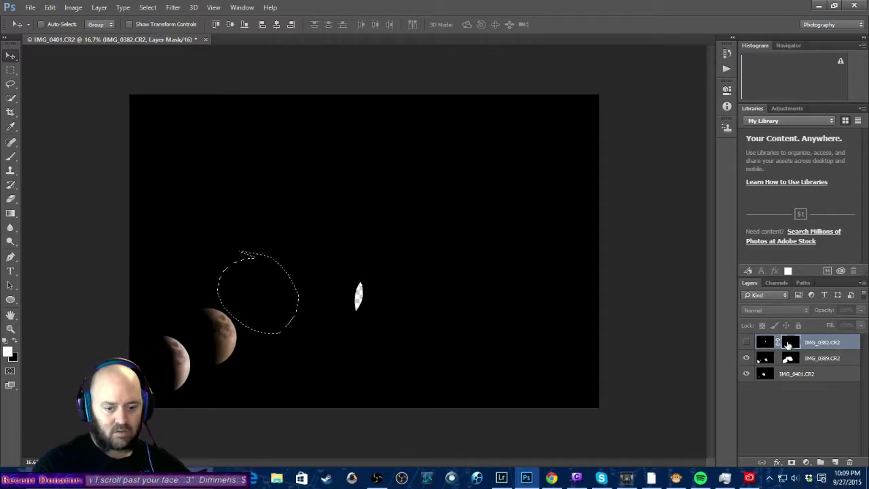
click(763, 344)
click(746, 343)
click(745, 343)
click(746, 344)
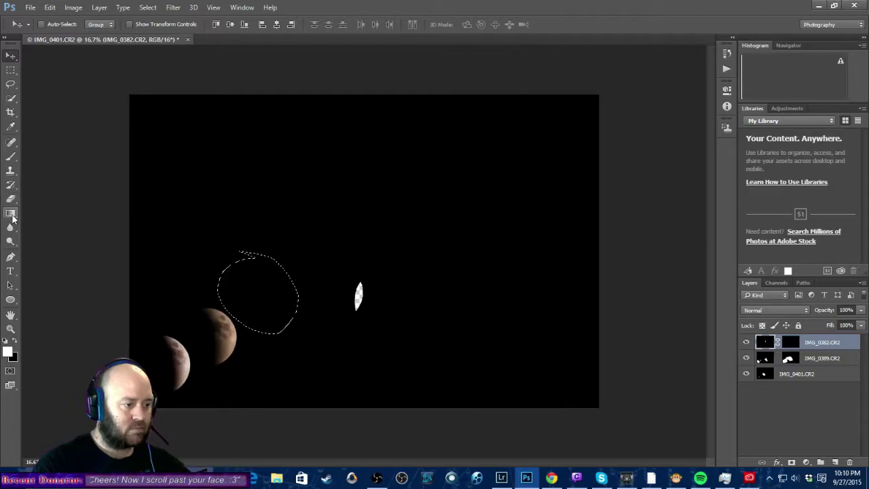
Paint the lassoed area of the IMG_0382 layer mask white with the 700 px Brush and reselect the layer's image.
click(12, 157)
click(782, 341)
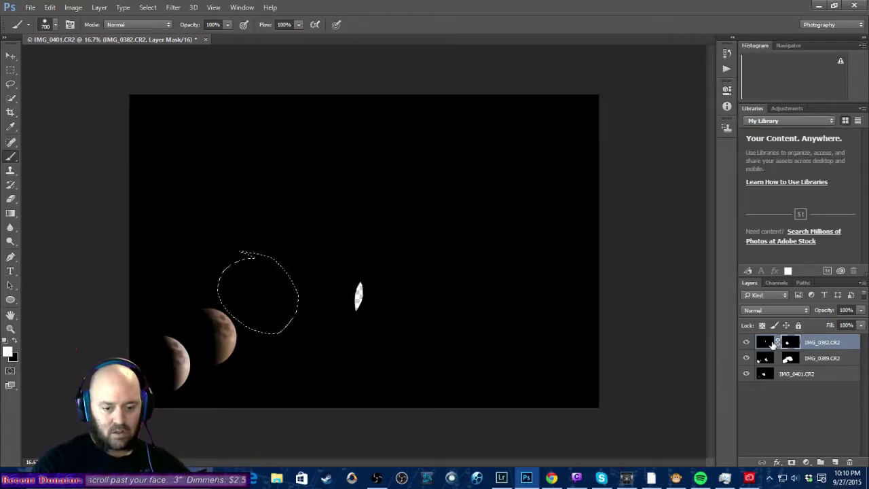
click(761, 344)
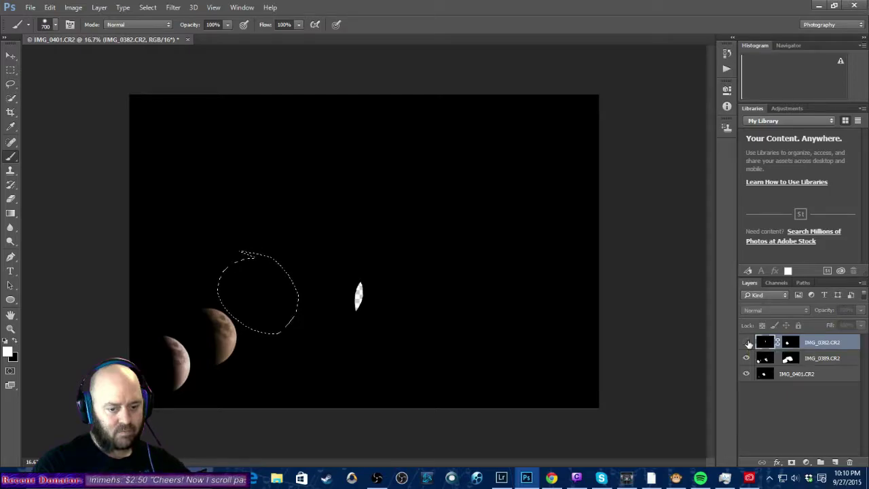
Disable the IMG_0382 layer mask again and lasso the central moon on the layer's image.
right_click(790, 344)
click(781, 349)
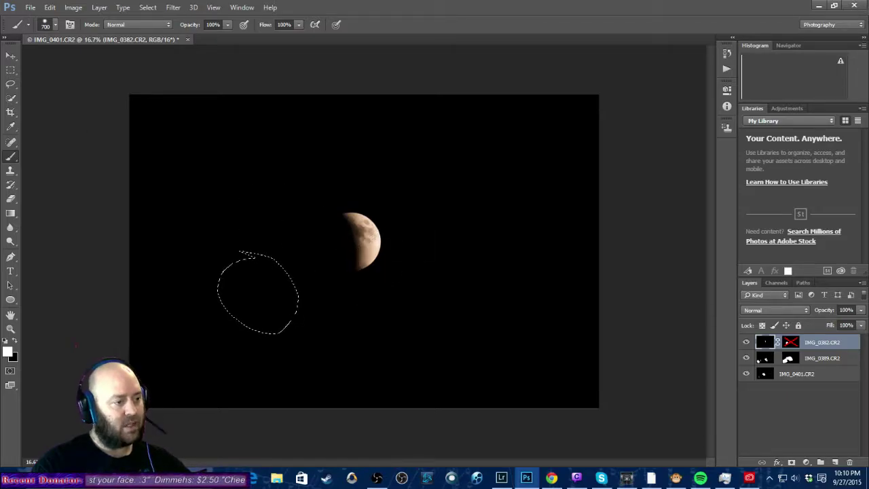
click(10, 84)
mouse_move(373, 201)
mouse_down()
mouse_move(316, 241)
mouse_move(388, 286)
mouse_move(372, 201)
mouse_move(348, 198)
mouse_up()
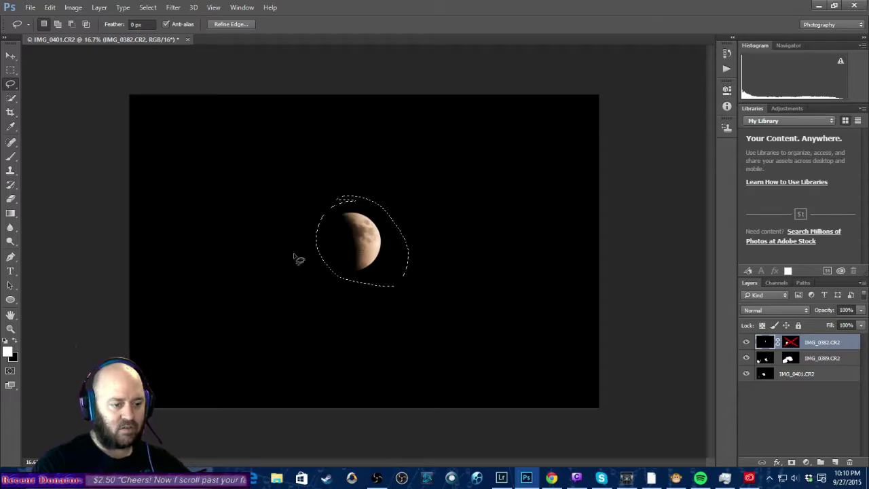
Move the lassoed moon down and left to the revealed mask area and enable the IMG_0382 layer mask.
click(11, 56)
drag(361, 243, 257, 297)
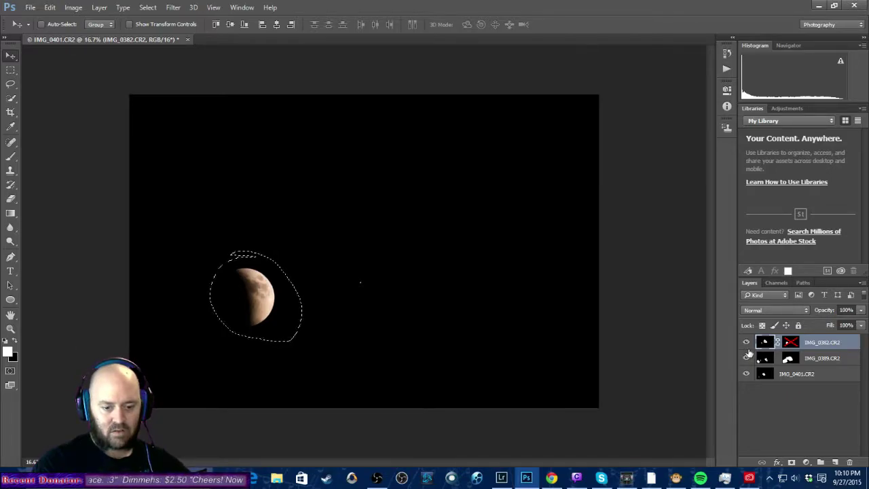
right_click(789, 346)
click(788, 352)
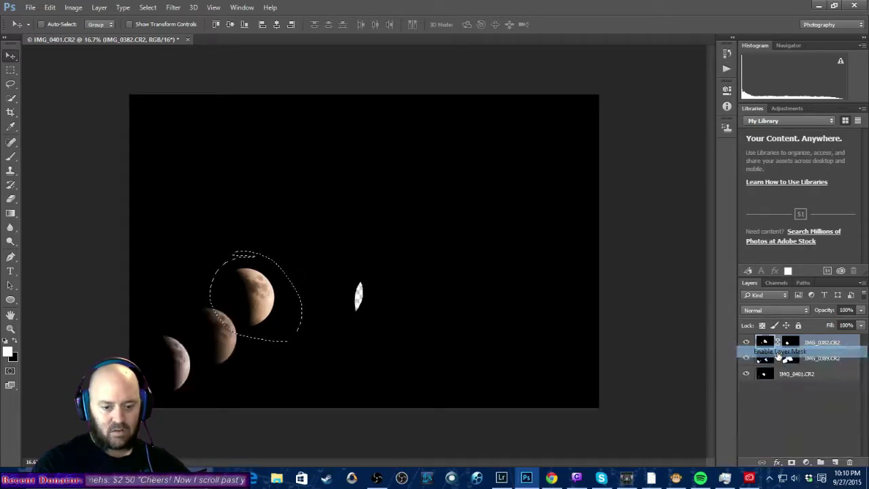
Shift the IMG_0382 moon about 0.38 in to the right and fine-tune its height to continue the diagonal of moons.
drag(254, 296, 268, 302)
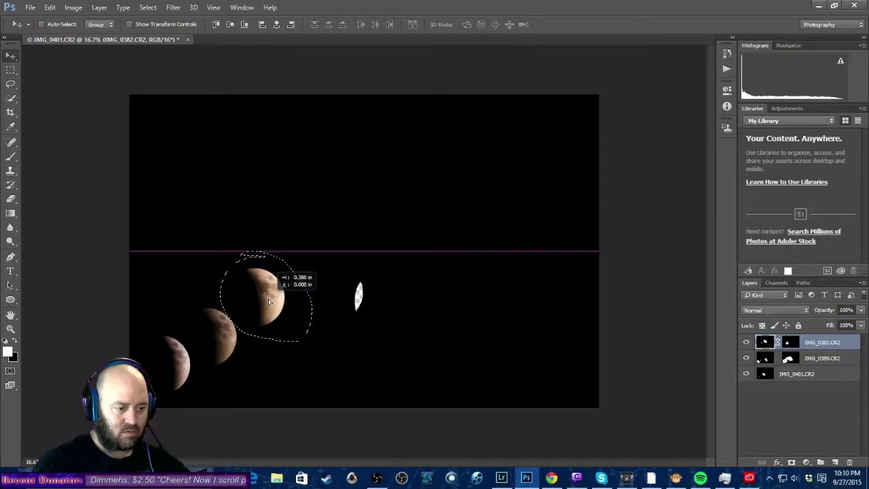
drag(268, 301, 269, 297)
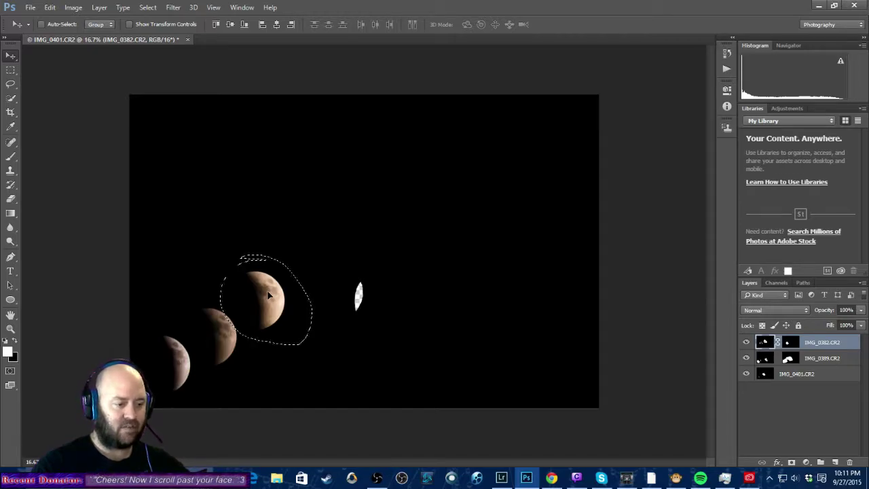
mouse_move(270, 294)
mouse_down()
mouse_move(204, 331)
mouse_move(168, 366)
mouse_move(273, 292)
mouse_move(289, 319)
mouse_move(260, 289)
mouse_move(271, 298)
mouse_up()
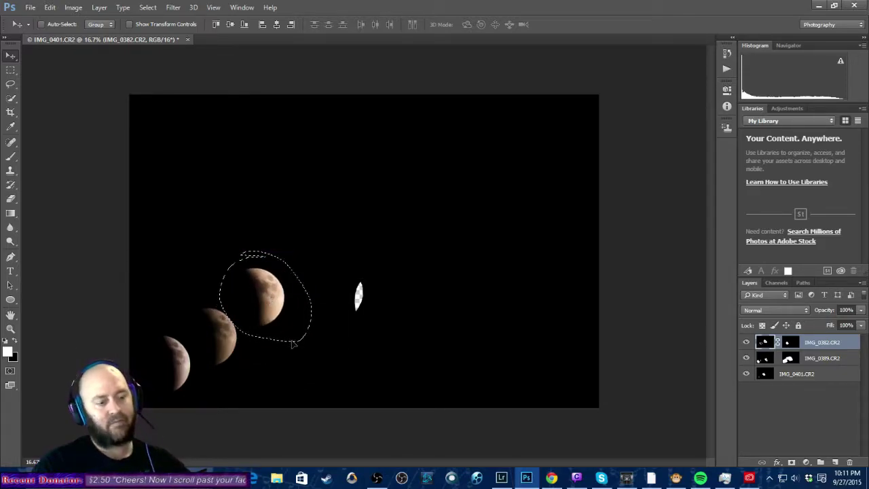
Create a new 1920 x 1080 pixel, 300 ppi document named Moon Transition with the black background color as its contents.
click(30, 7)
click(40, 19)
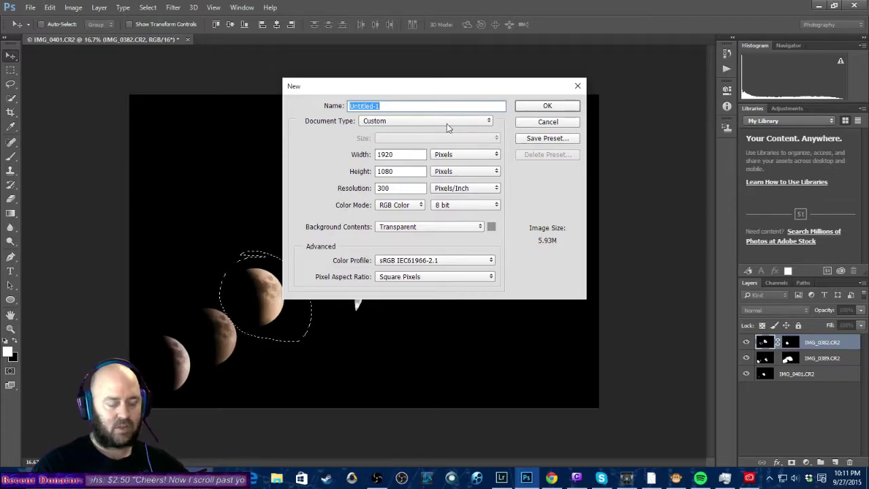
text(Moon Transition)
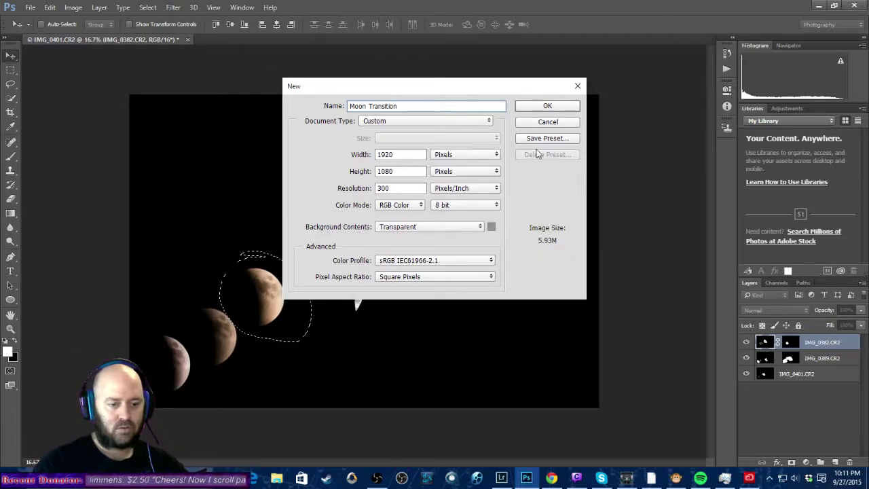
click(466, 228)
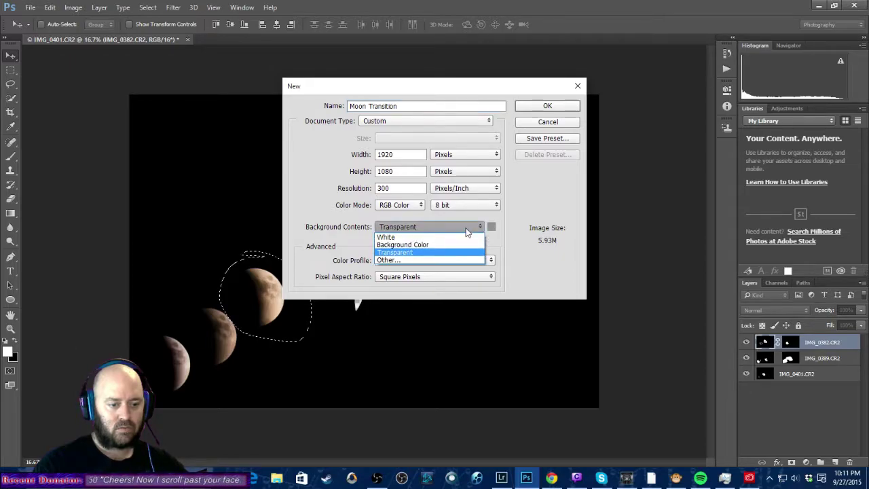
click(448, 245)
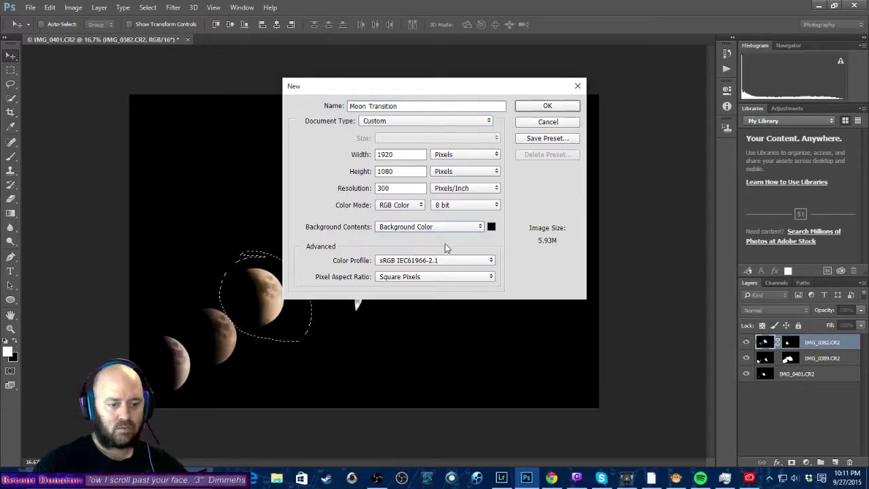
click(547, 107)
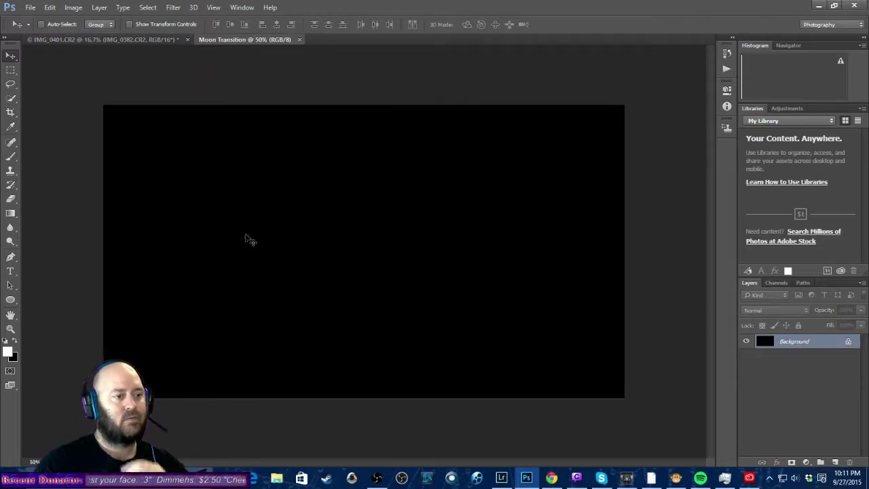
Copy the lassoed moon from the IMG_0401.CR2 document and paste it into the Moon Transition document.
click(117, 39)
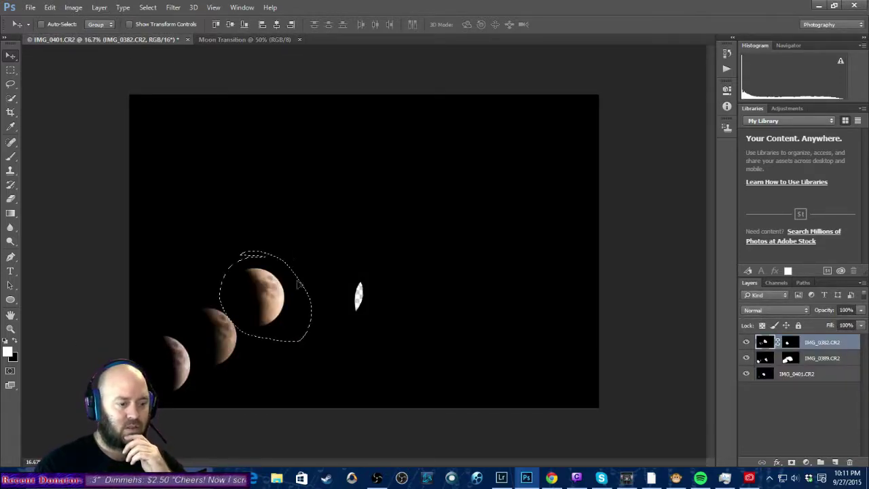
click(261, 40)
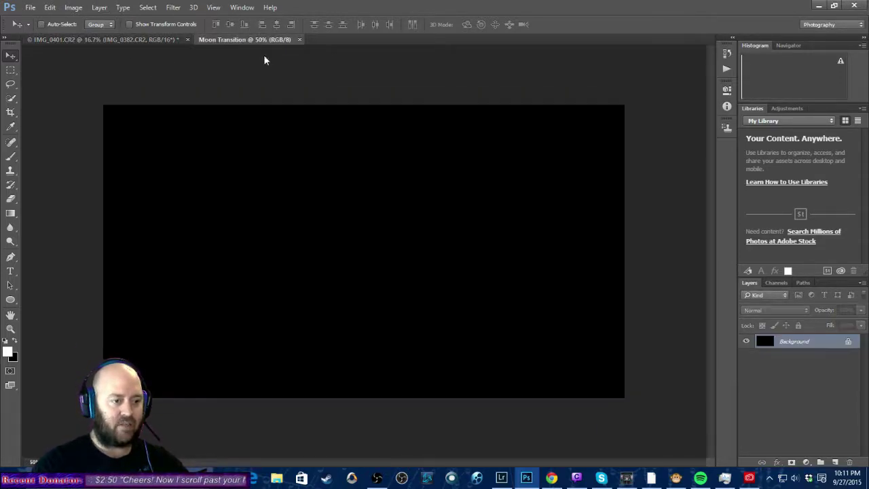
key(ctrl+v)
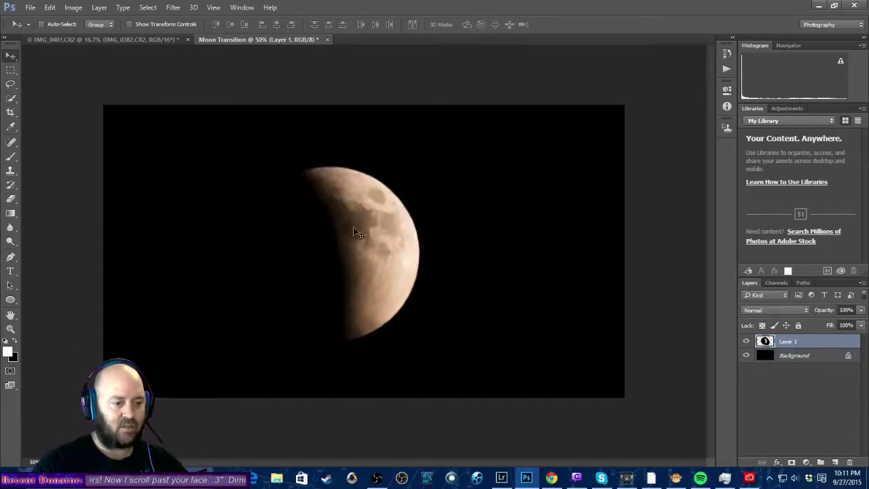
click(50, 7)
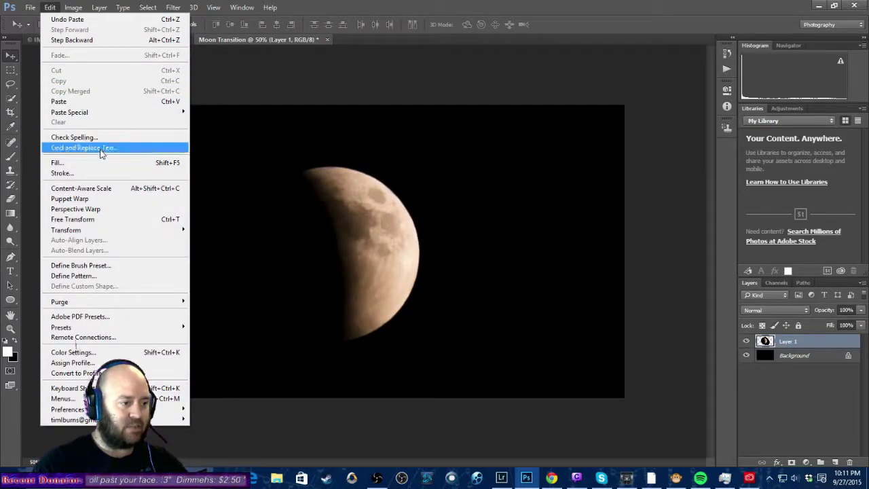
mouse_move(95, 231)
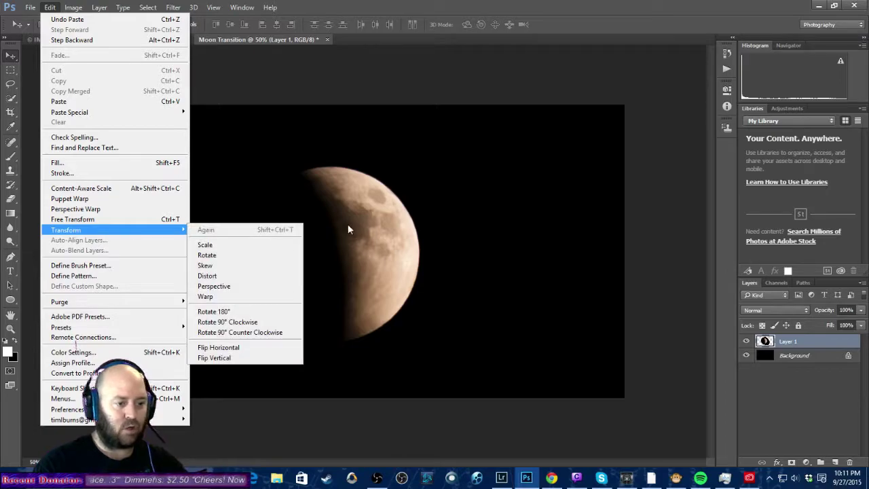
click(222, 245)
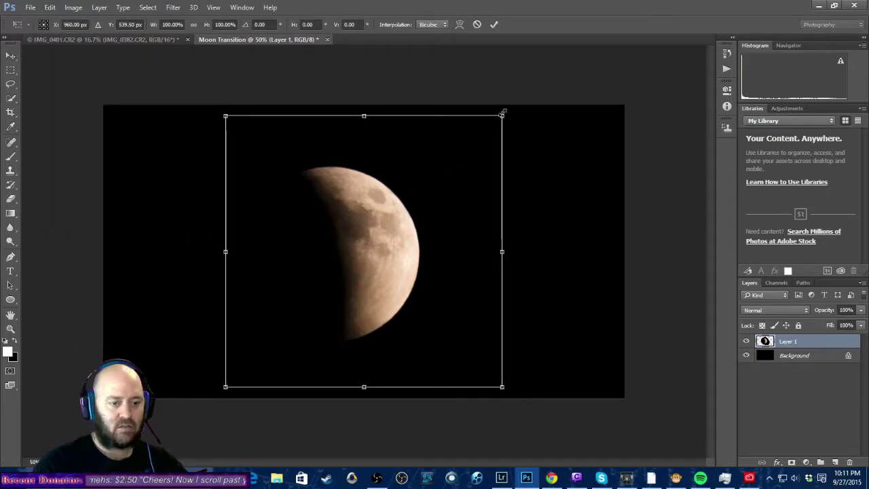
drag(502, 114, 305, 308)
drag(269, 345, 148, 354)
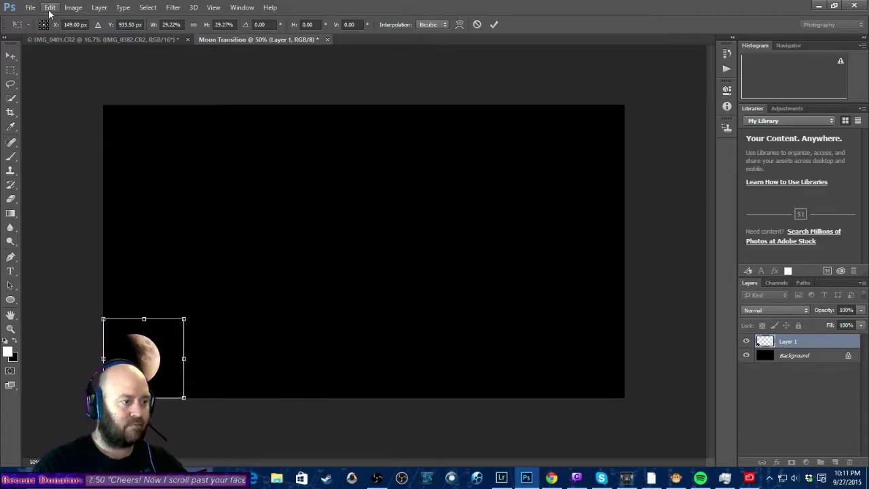
In the IMG_0401.CR2 document, hide the IMG_0382 layer and lasso and copy the middle moon on the IMG_0389 layer.
click(86, 41)
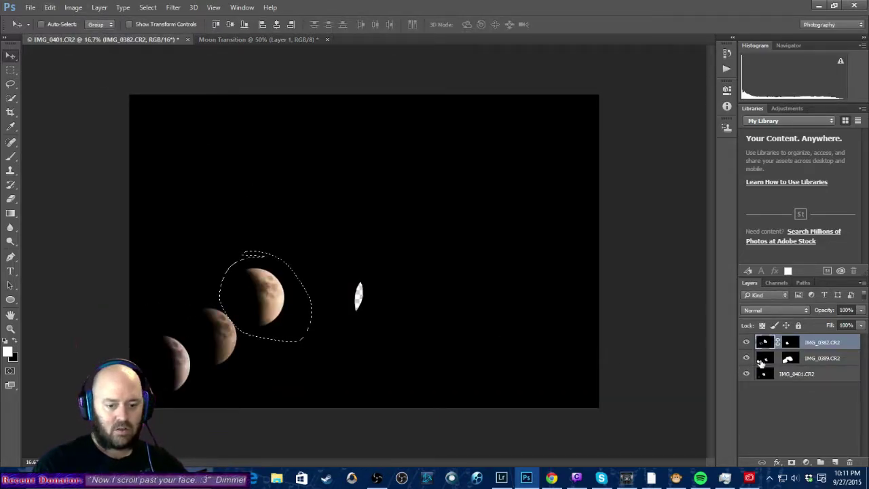
click(756, 362)
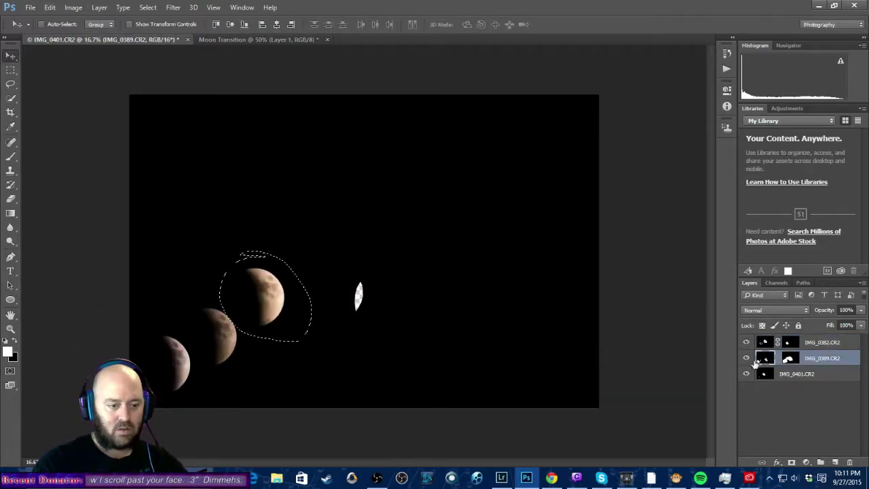
click(11, 84)
click(746, 342)
drag(215, 302, 200, 301)
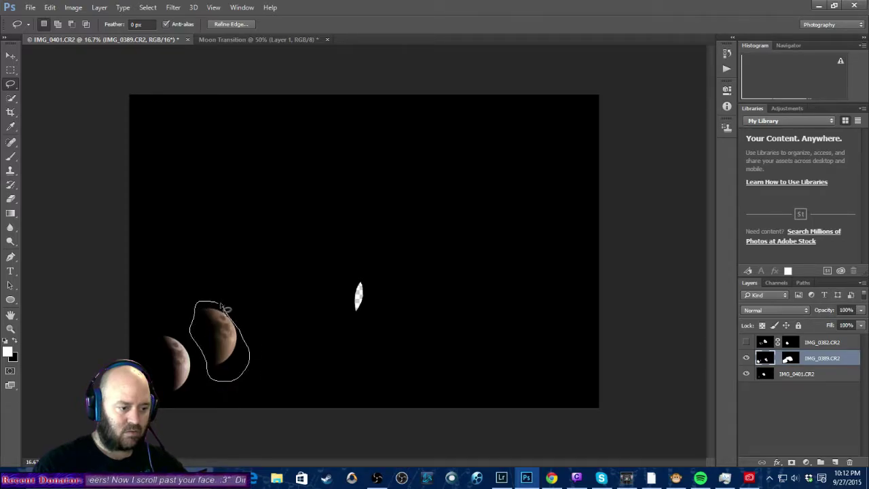
drag(224, 307, 206, 306)
mouse_move(199, 362)
mouse_down()
mouse_move(260, 351)
mouse_move(243, 302)
mouse_up()
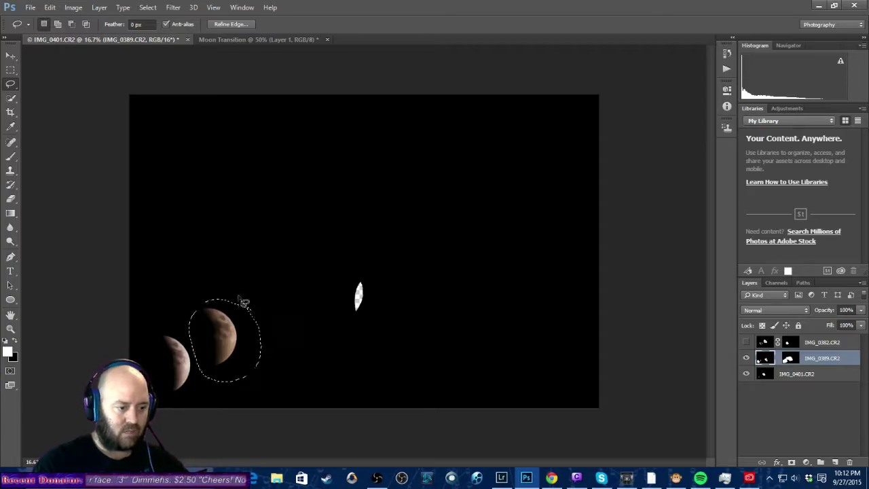
In the Moon Transition document, scale the Layer 1 moon down into the canvas's lower-left corner.
click(224, 37)
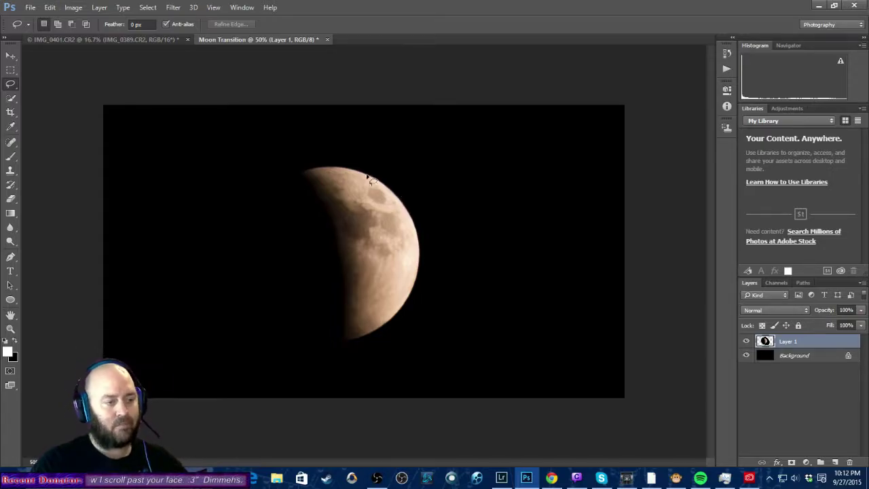
click(50, 7)
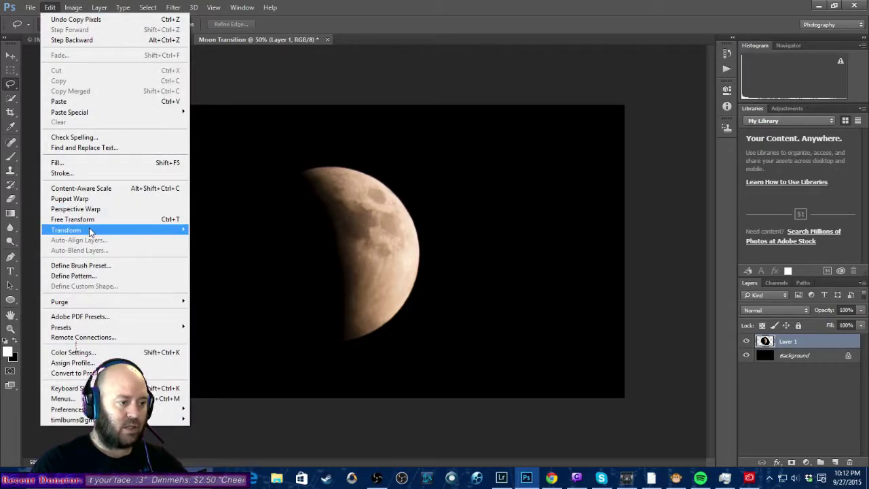
mouse_move(90, 232)
click(229, 245)
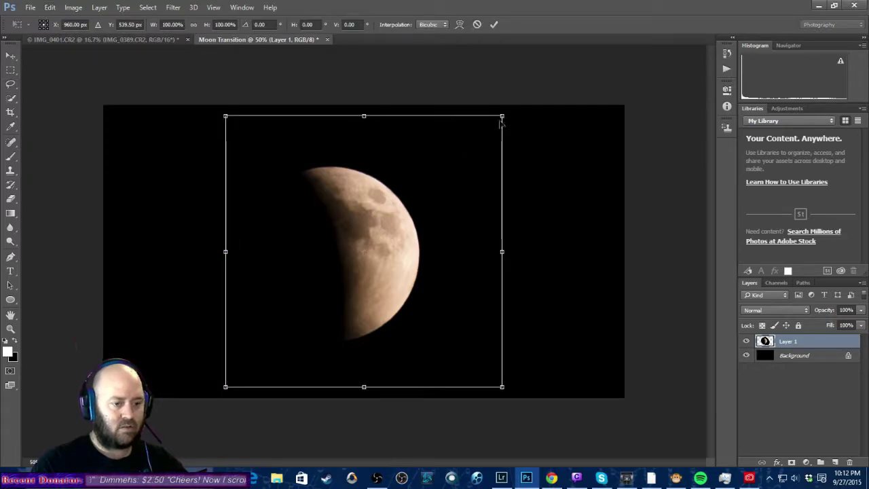
drag(500, 119, 180, 324)
key(Return)
key(l)
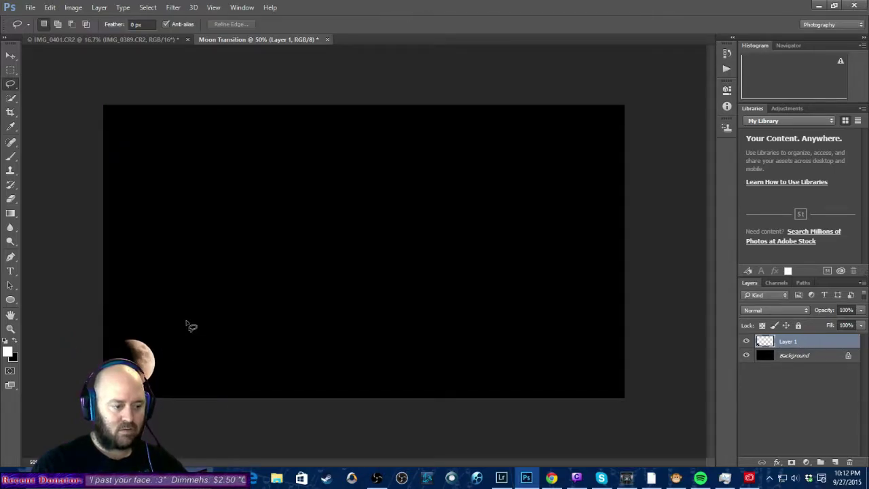
Paste the copied moon, scale it to about 30%, and place it diagonally up and right of the first moon.
key(ctrl+v)
click(49, 7)
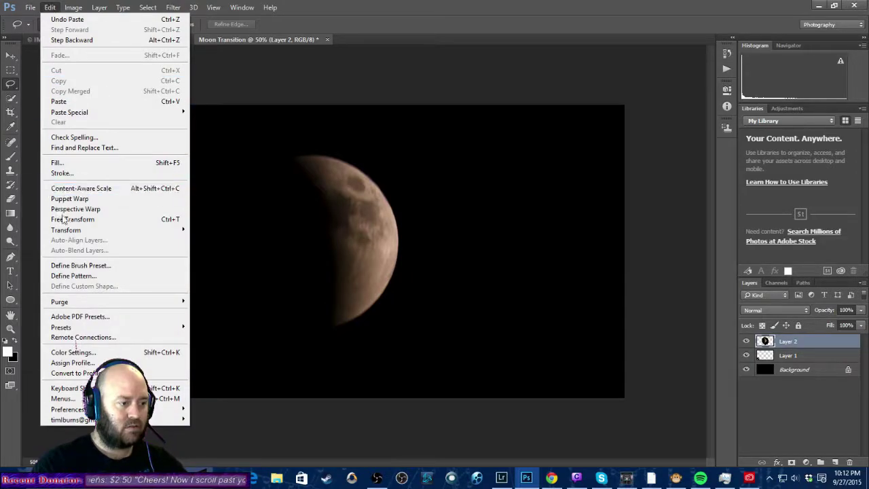
mouse_move(92, 231)
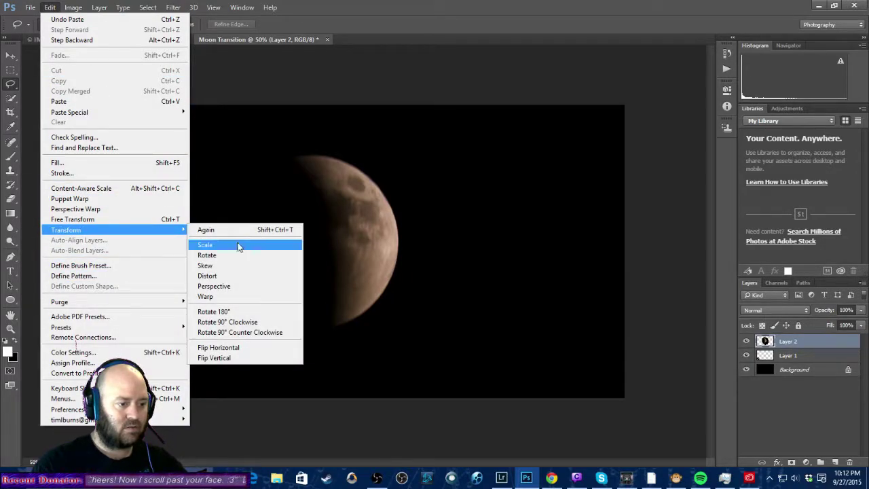
click(217, 245)
drag(470, 127, 312, 297)
drag(299, 331, 204, 330)
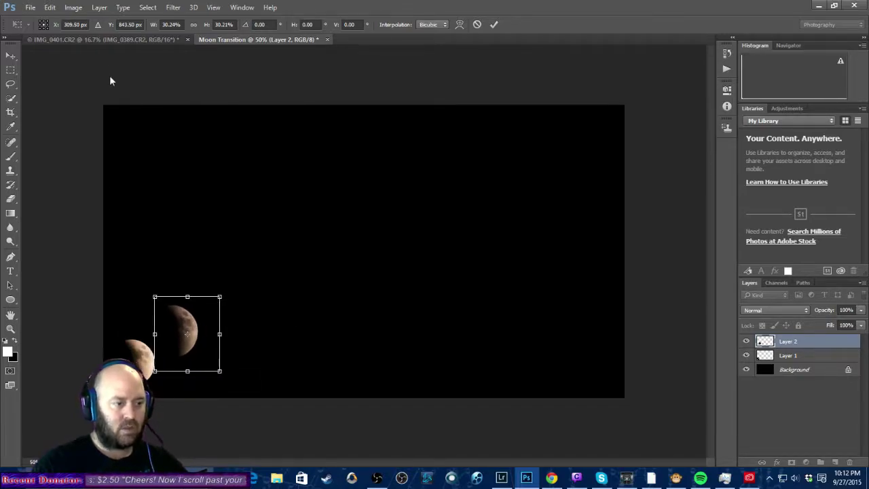
key(Return)
key(l)
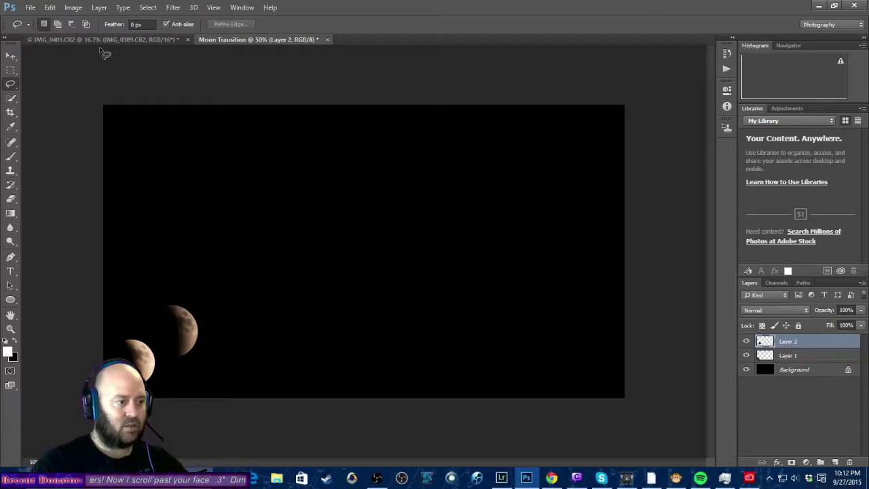
Lasso the lower-left moon in IMG_0401.CR2 with the IMG_0389 layer active and try pasting it into Moon Transition.
click(105, 41)
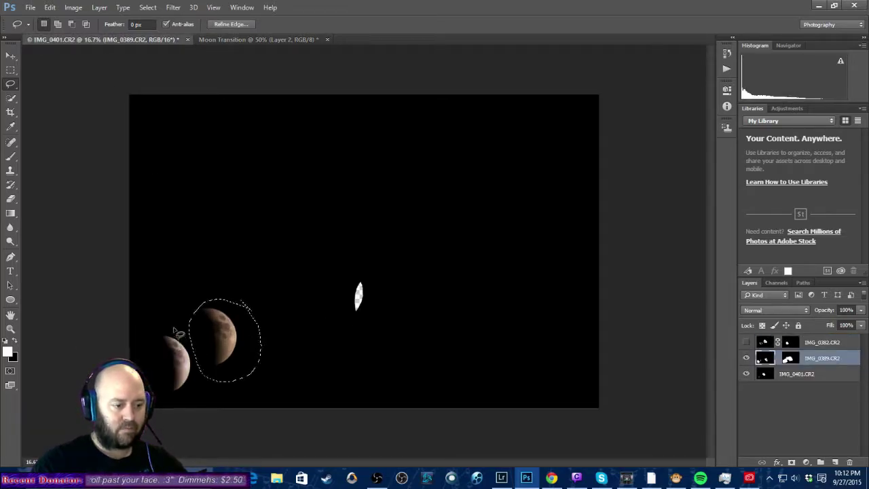
drag(175, 331, 157, 329)
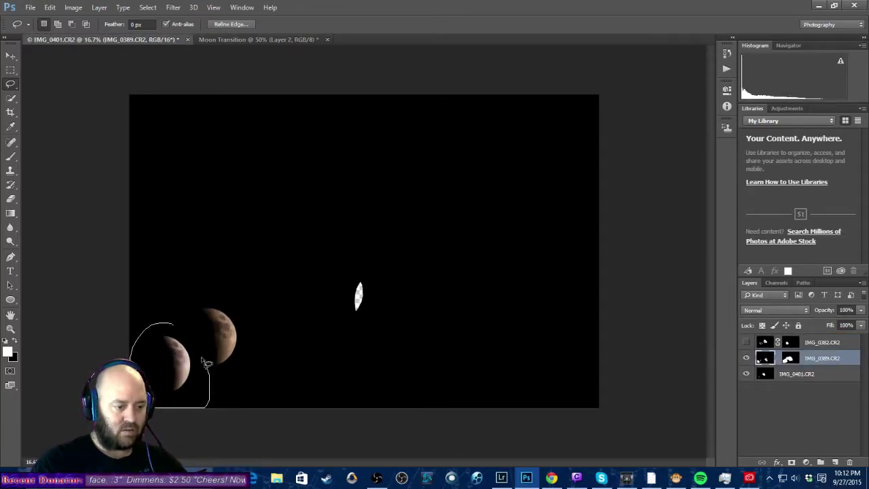
drag(141, 348, 136, 338)
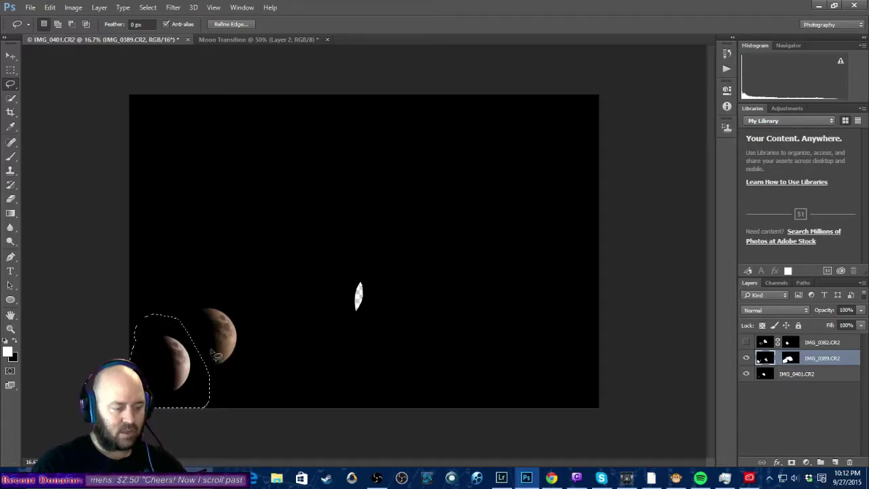
click(230, 40)
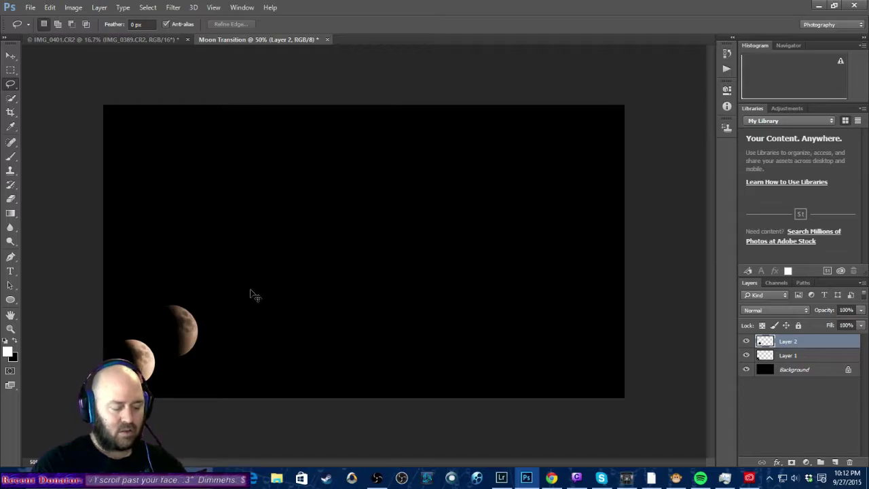
key(ctrl+v)
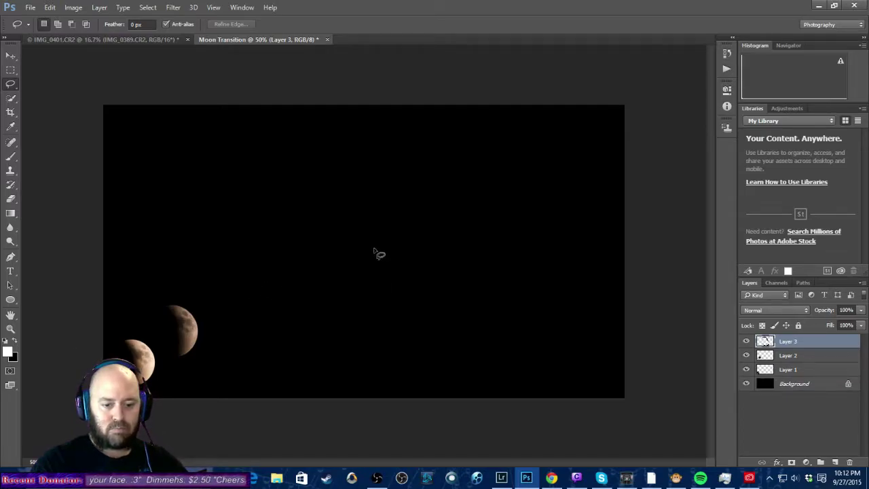
Undo the last paste in the Moon Transition document.
click(155, 38)
click(235, 40)
key(ctrl+z)
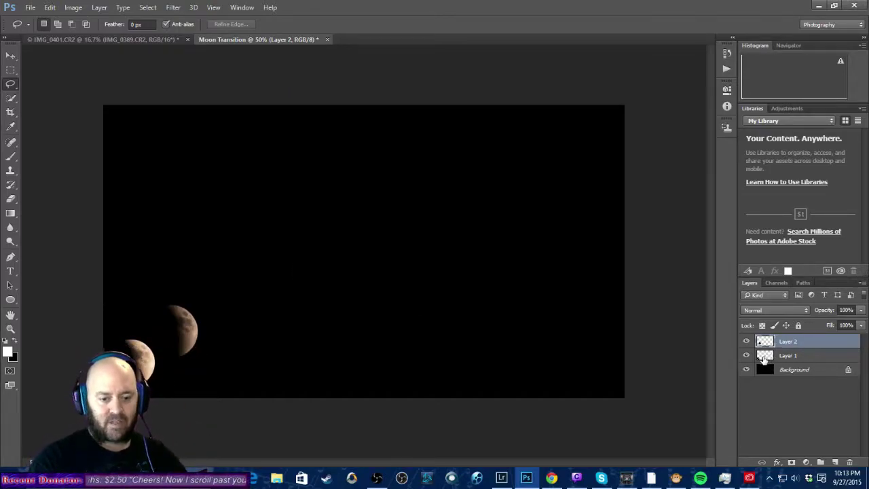
In the IMG_0401.CR2 document, select the IMG_0401.CR2 layer and tightly lasso and copy the lower-left moon.
click(149, 39)
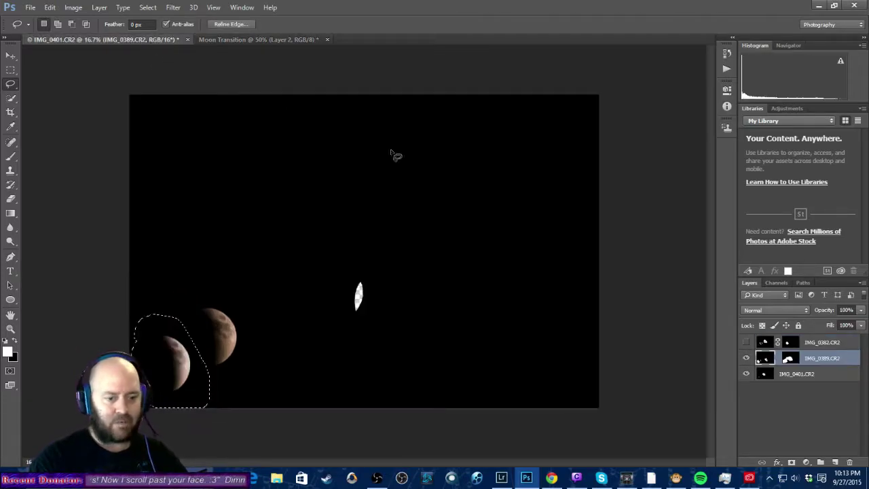
click(771, 376)
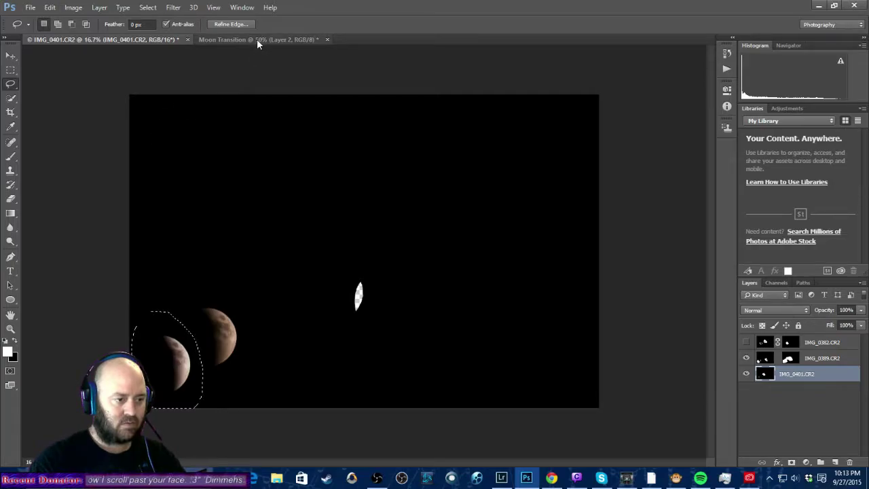
drag(200, 388, 197, 358)
drag(200, 406, 201, 383)
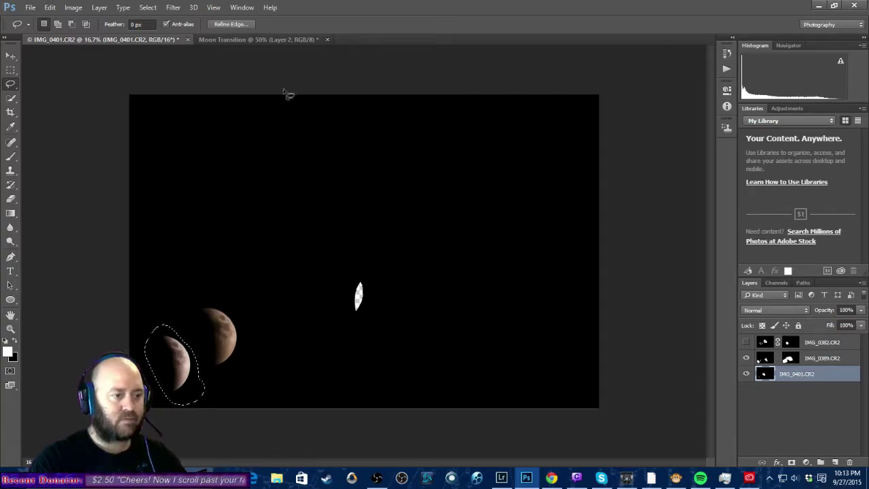
Paste the moon into Moon Transition, scale it to about 31%, and place it up and right of the second moon to continue the diagonal.
click(281, 40)
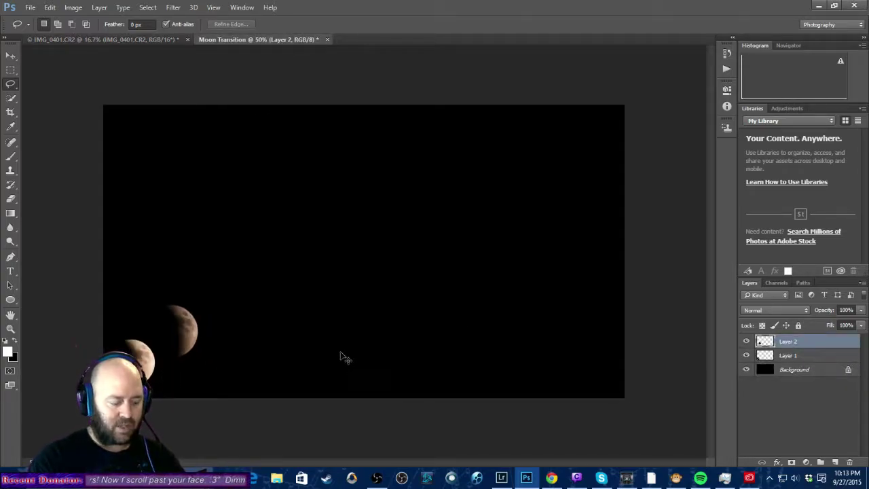
key(ctrl+v)
click(50, 6)
mouse_move(96, 232)
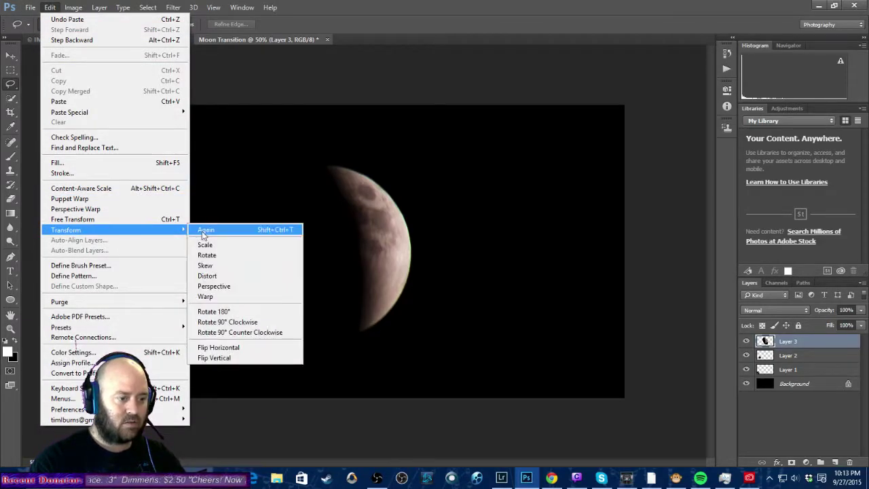
click(210, 245)
drag(453, 133, 326, 297)
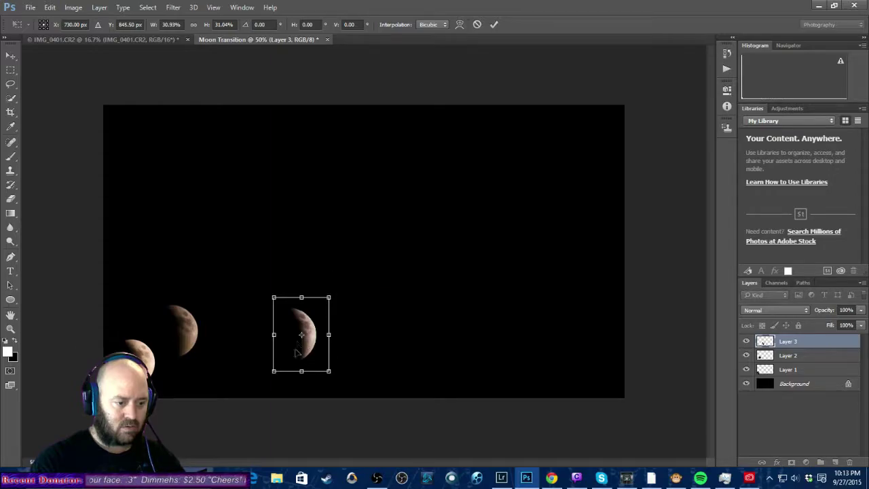
drag(311, 335, 232, 304)
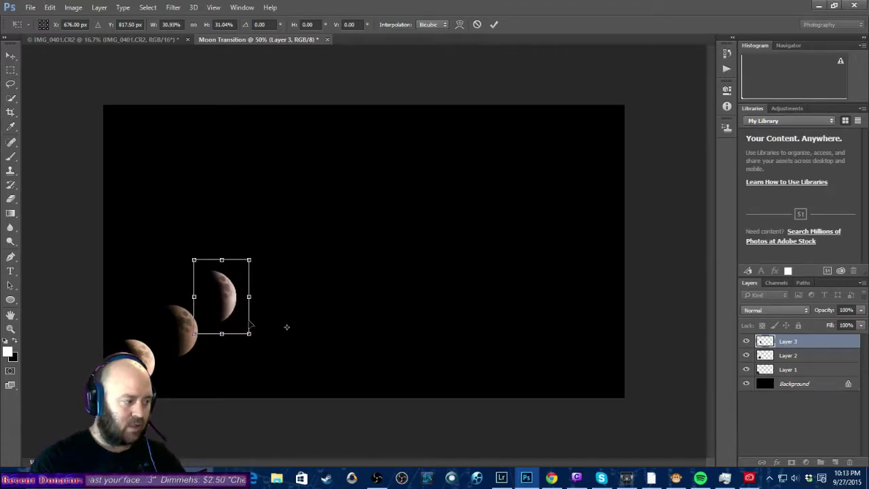
key(Return)
key(l)
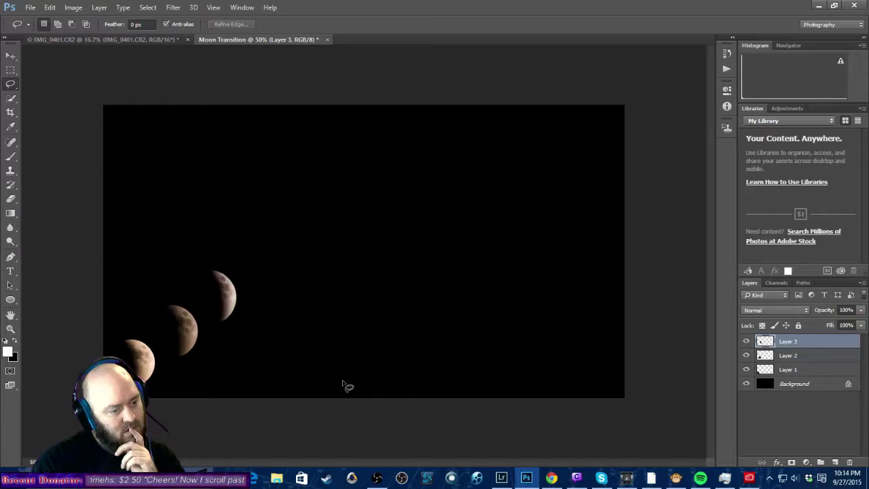
Close the IMG_0401.CR2 document without saving its changes.
click(135, 41)
click(188, 40)
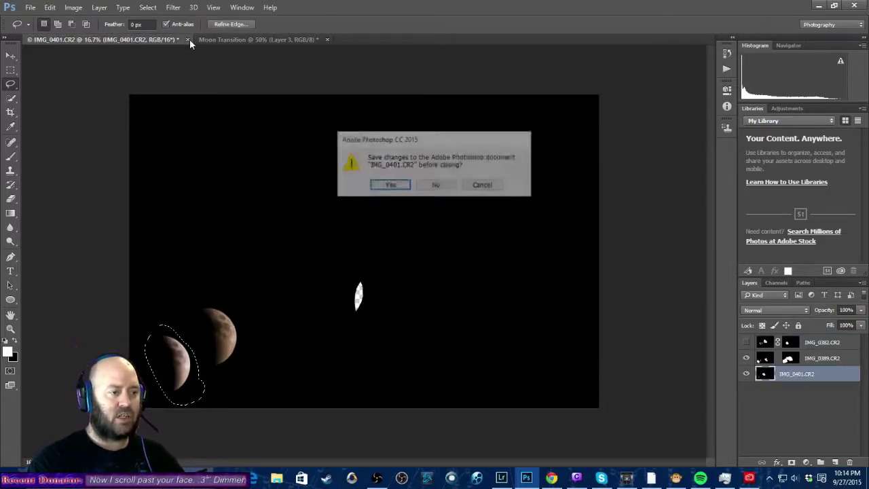
click(423, 189)
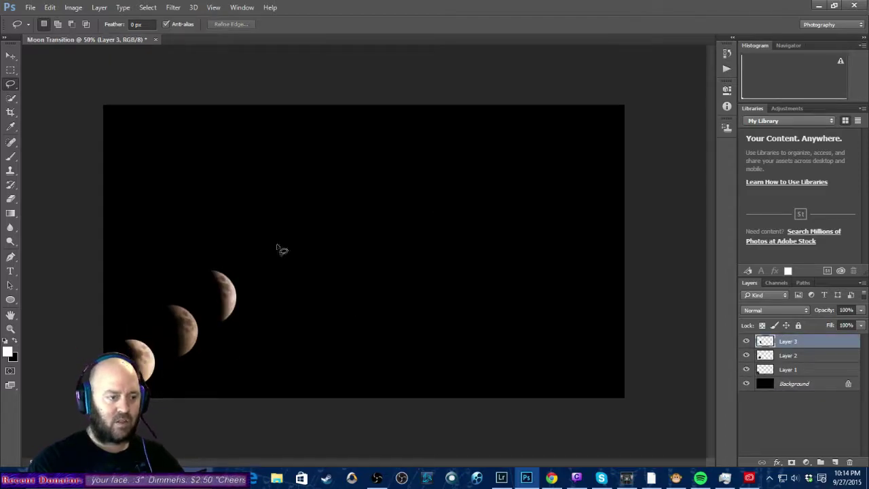
Switch to Lightroom, select the five photos IMG_0415, IMG_0429, IMG_0436, IMG_0447 and IMG_0469, and open them for editing in Adobe Photoshop CC 2015.
click(500, 477)
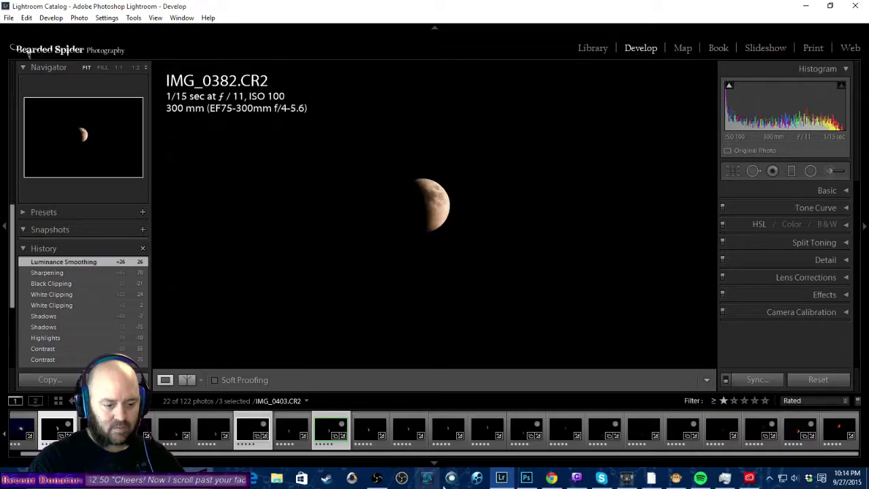
click(519, 430)
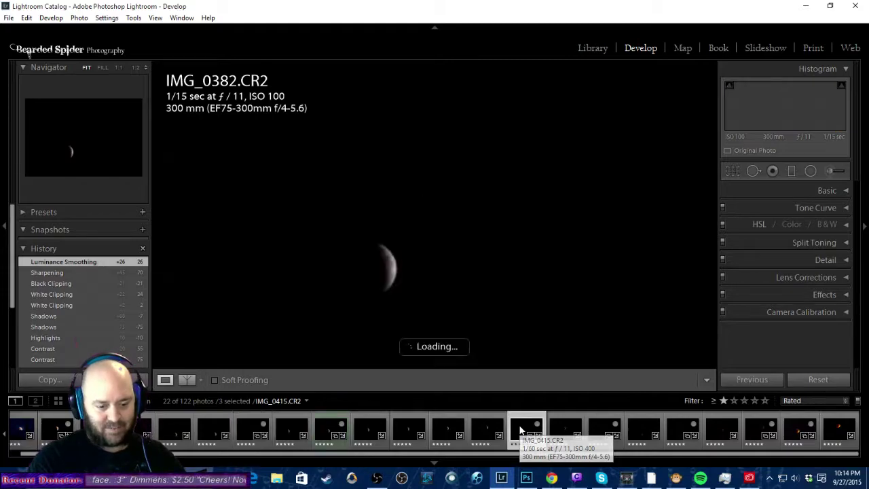
ctrl+click(606, 432)
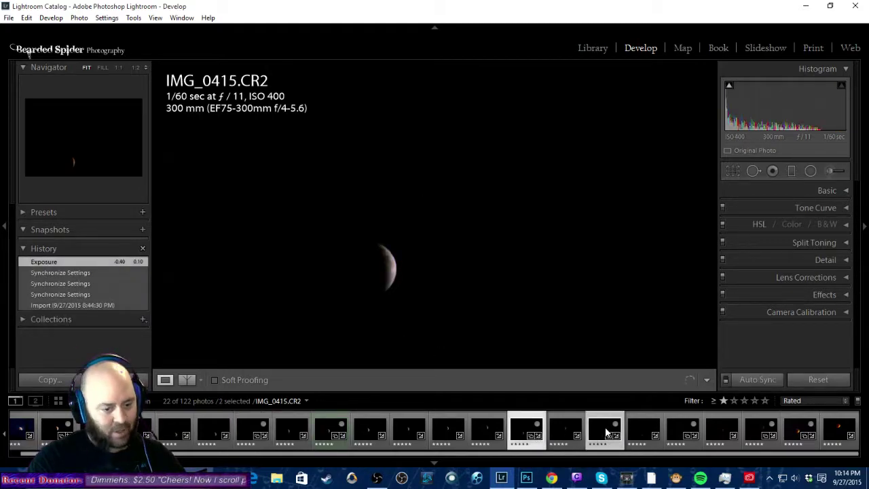
ctrl+click(682, 430)
ctrl+click(761, 431)
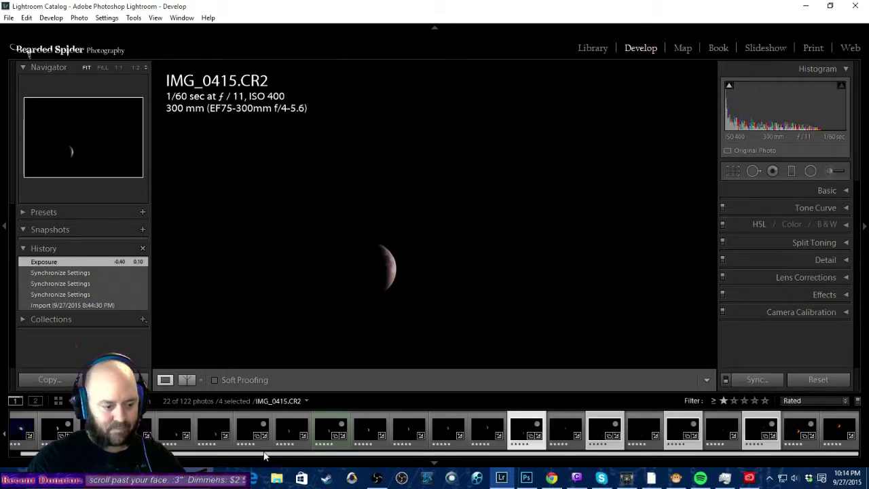
ctrl+click(799, 430)
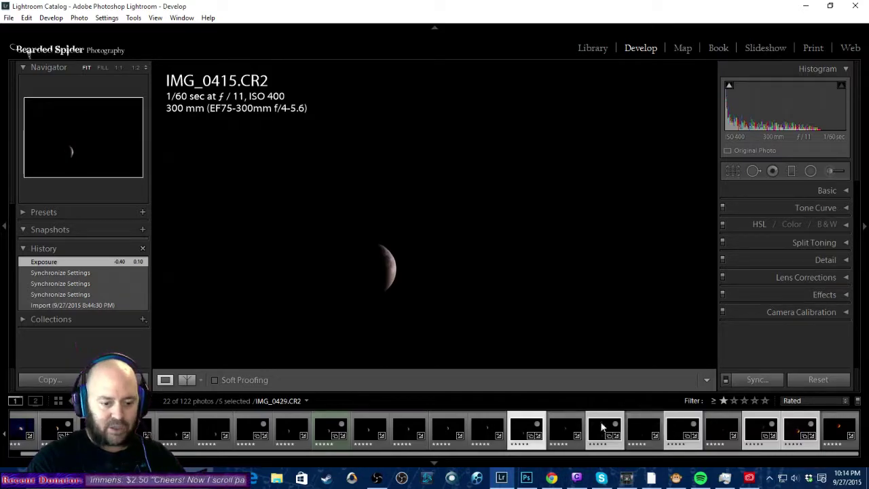
right_click(522, 425)
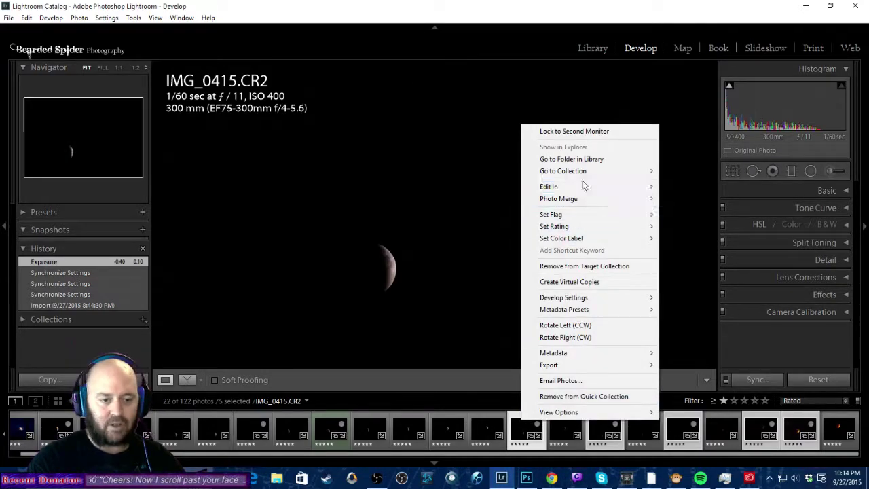
mouse_move(580, 193)
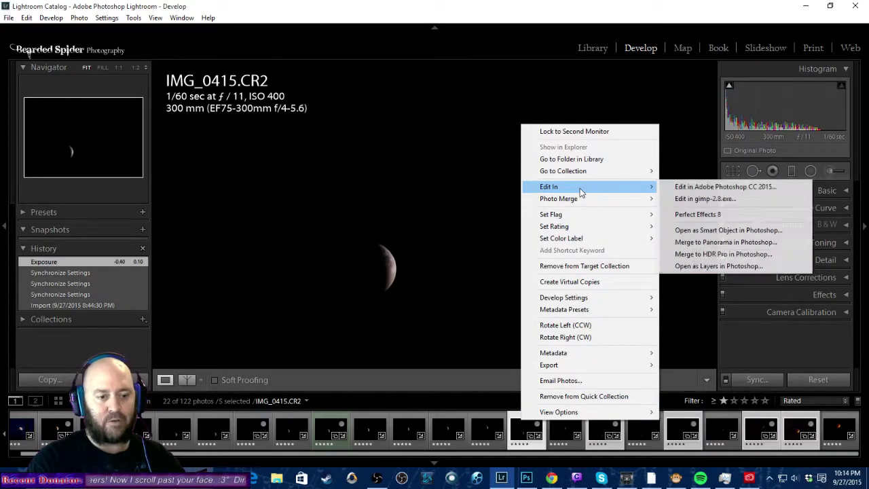
click(719, 192)
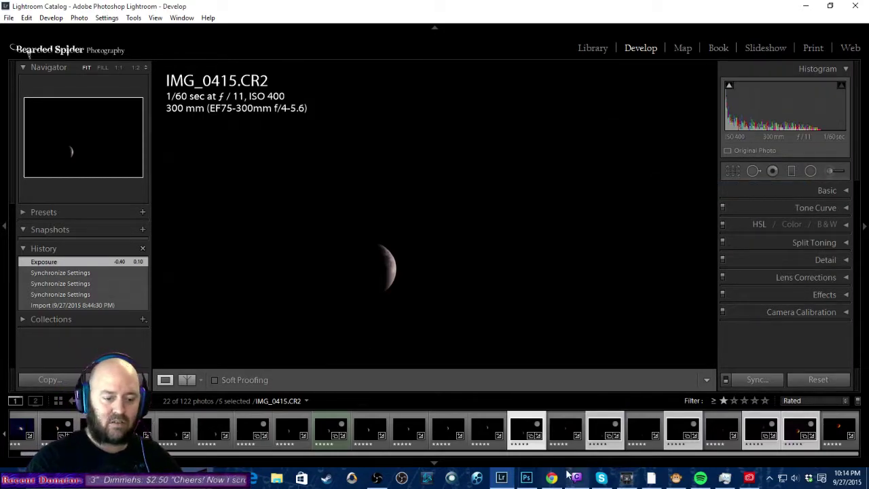
Switch to Photoshop, lasso and copy the crescent moon in IMG_0415.CR2, and paste it into the Moon Transition document.
click(525, 478)
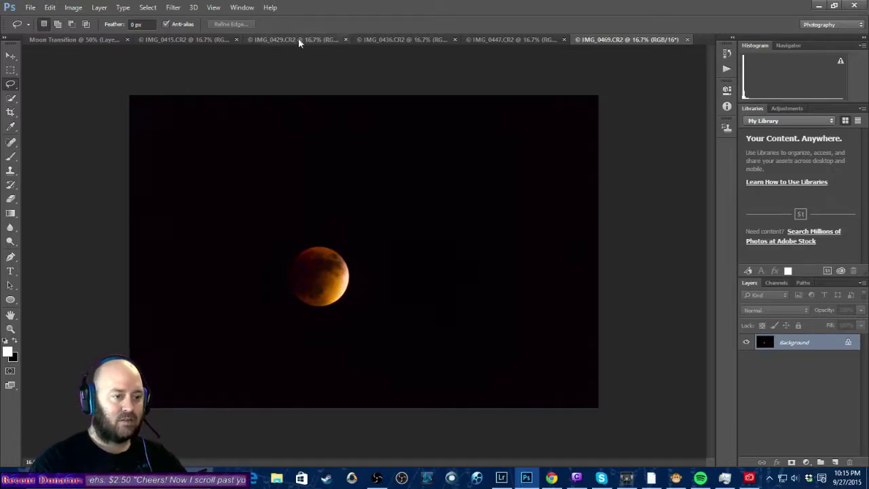
click(190, 39)
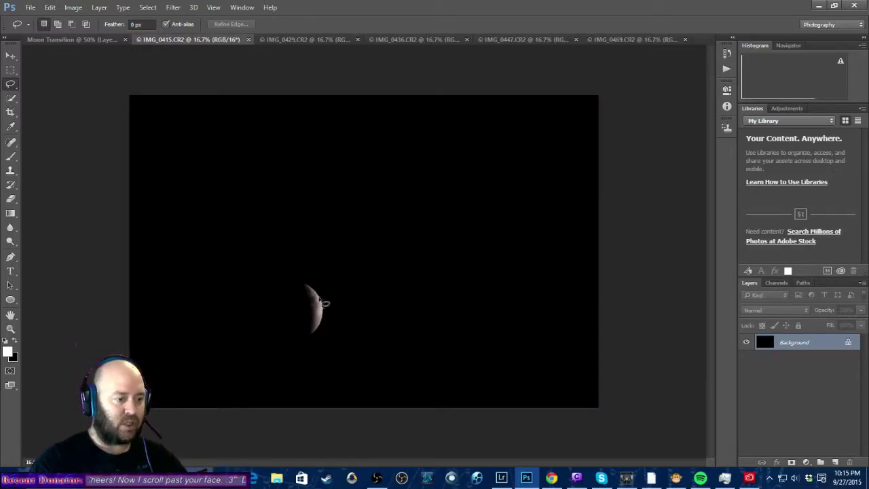
mouse_move(325, 277)
mouse_down()
mouse_move(261, 320)
mouse_move(314, 350)
mouse_move(349, 308)
mouse_move(311, 272)
mouse_move(300, 266)
mouse_move(275, 284)
mouse_move(278, 345)
mouse_move(316, 361)
mouse_move(338, 316)
mouse_move(332, 286)
mouse_up()
click(346, 255)
mouse_move(349, 317)
mouse_down()
mouse_move(304, 260)
mouse_move(282, 288)
mouse_move(302, 350)
mouse_move(327, 347)
mouse_move(340, 303)
mouse_up()
key(ctrl+c)
click(106, 38)
key(ctrl+v)
key(ctrl+v)
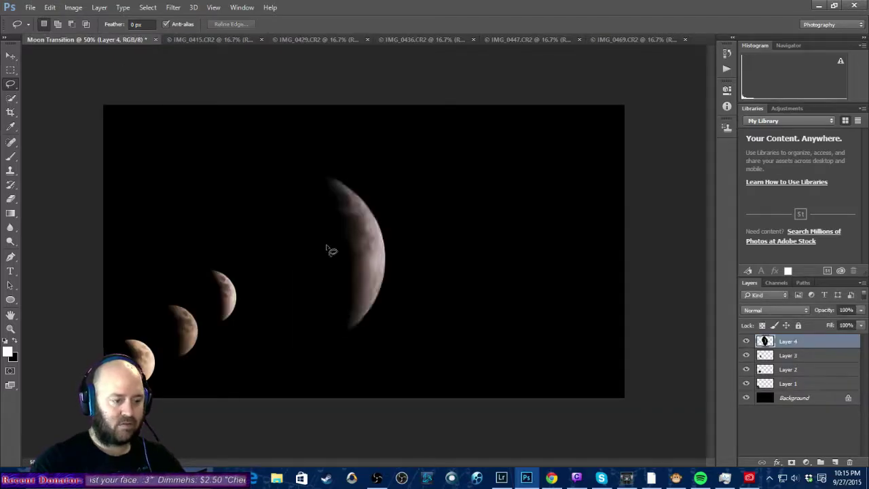
click(49, 7)
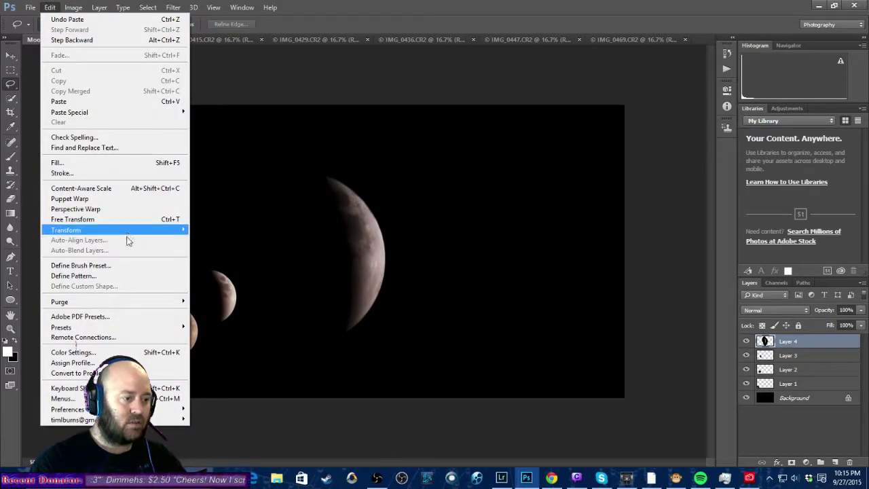
mouse_move(139, 229)
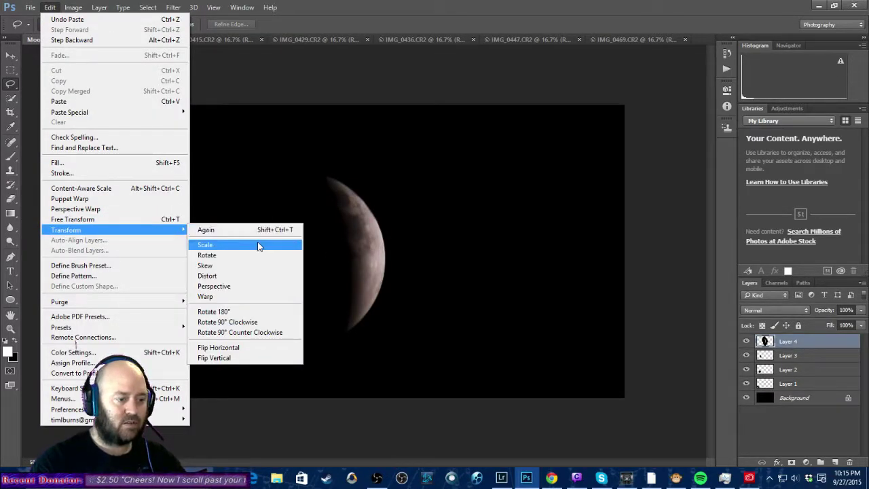
click(224, 244)
drag(467, 108, 329, 299)
drag(312, 334, 285, 242)
In the IMG_0429.CR2 document, lasso and copy the orange crescent moon.
click(285, 40)
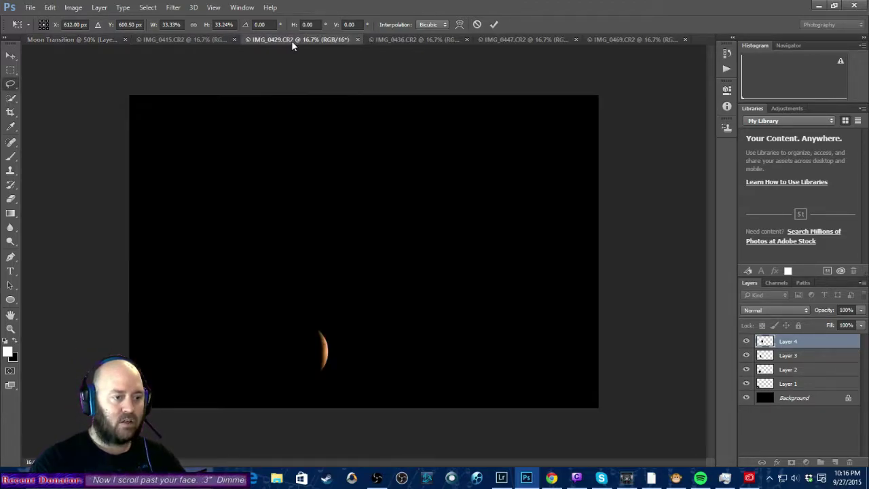
key(l)
mouse_move(333, 316)
mouse_down()
mouse_move(285, 332)
mouse_move(287, 352)
mouse_move(320, 324)
mouse_move(305, 353)
mouse_move(311, 377)
mouse_move(329, 382)
mouse_move(347, 339)
mouse_move(331, 324)
mouse_up()
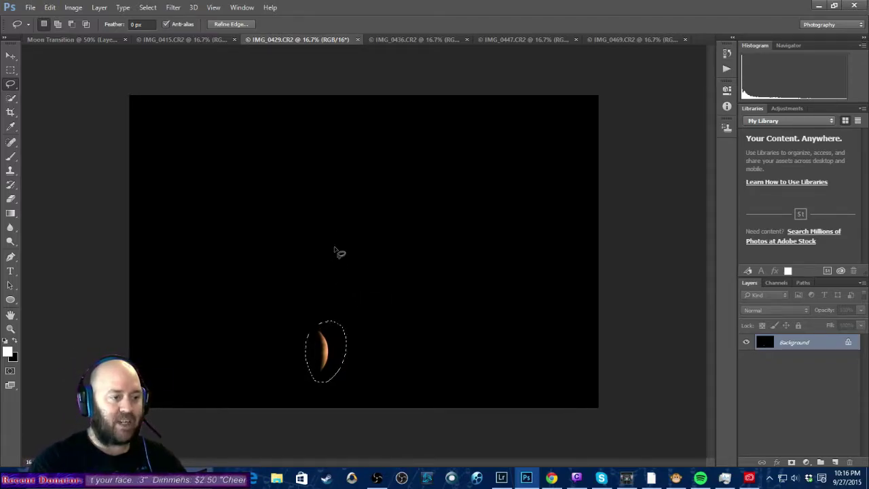
In Moon Transition, scale the large grey crescent to about 34% up and right of the third moon, and paste the copied orange crescent.
click(72, 38)
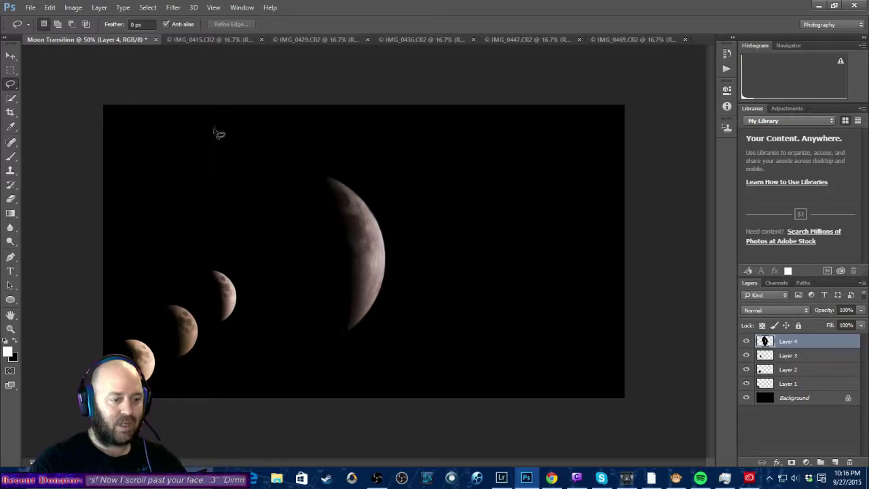
click(50, 7)
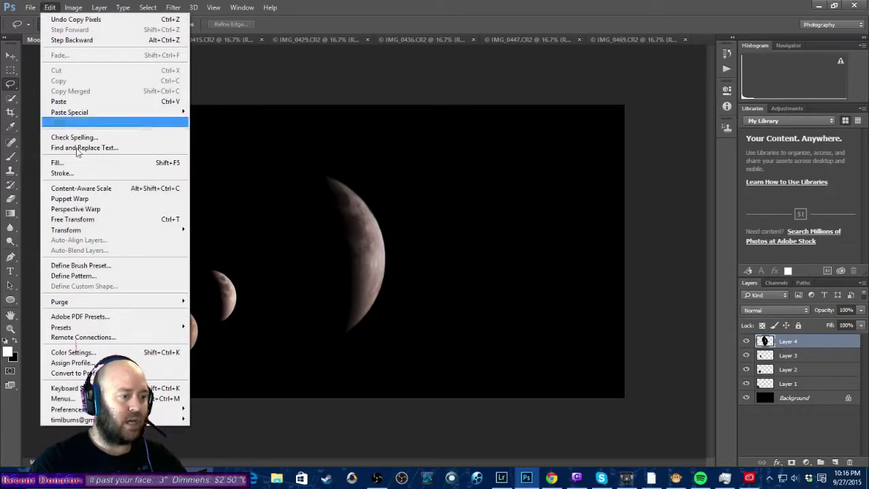
mouse_move(113, 231)
click(205, 245)
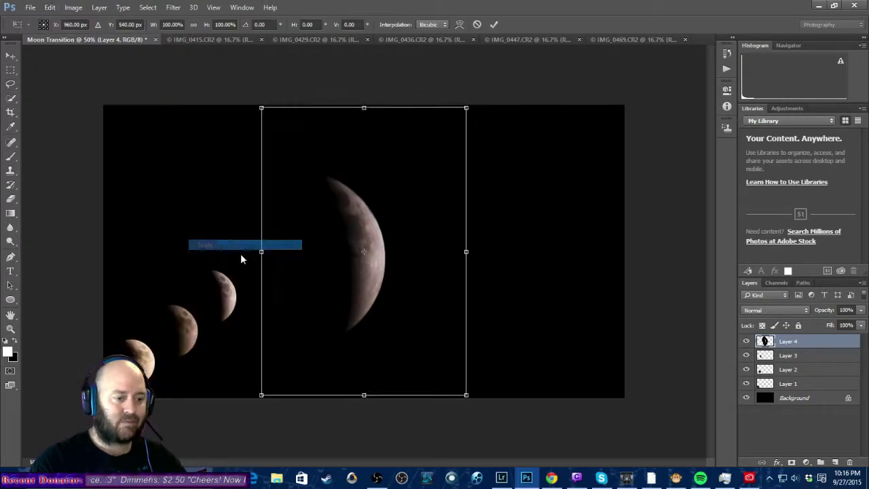
drag(463, 109, 333, 303)
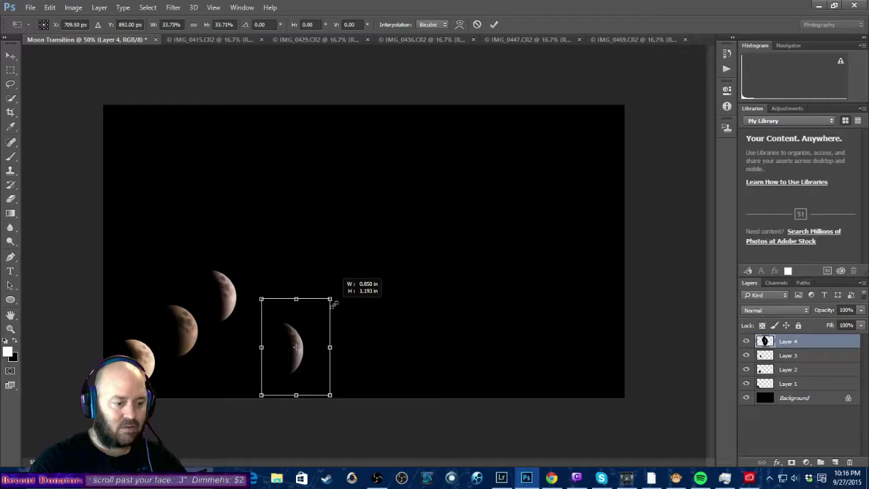
drag(313, 337, 289, 258)
key(Return)
key(l)
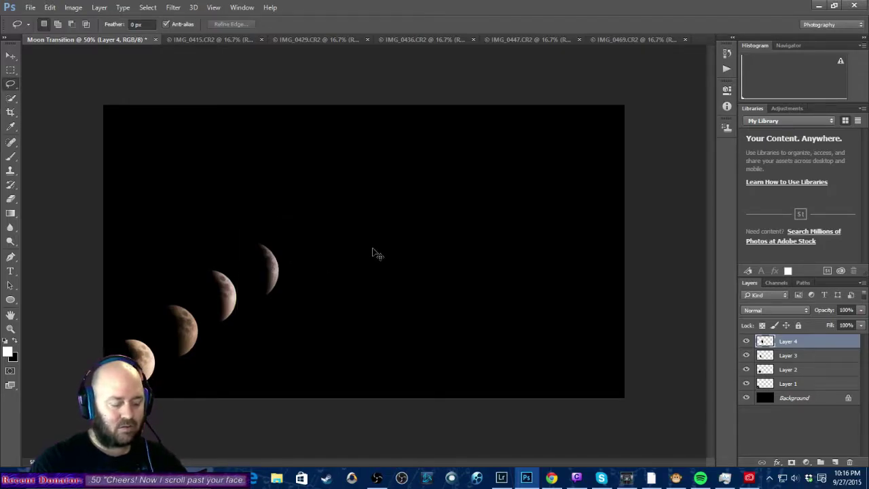
key(ctrl+v)
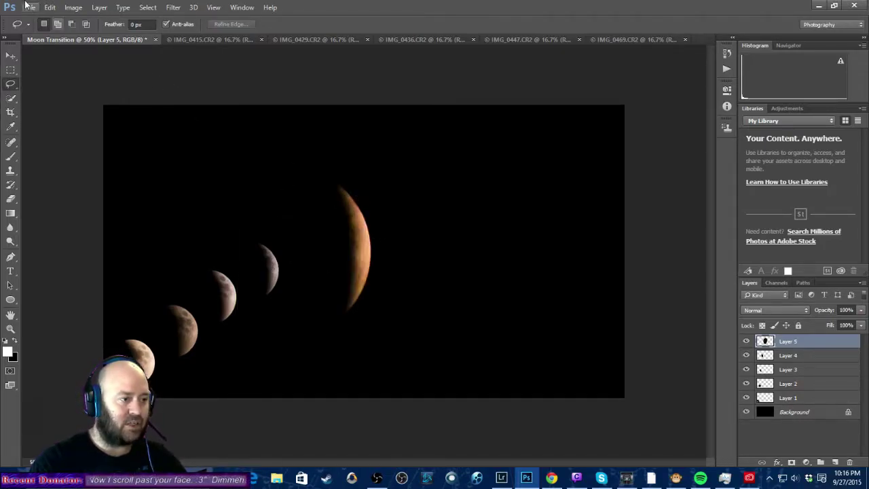
click(69, 10)
mouse_move(51, 8)
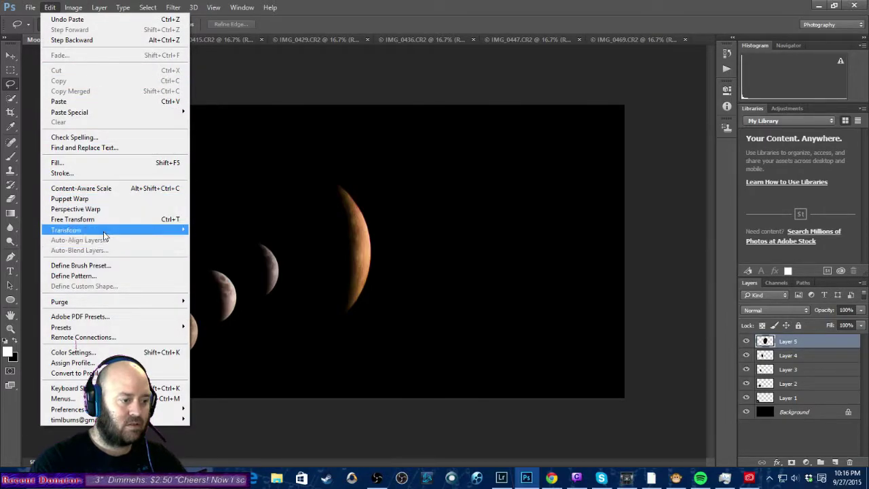
mouse_move(135, 230)
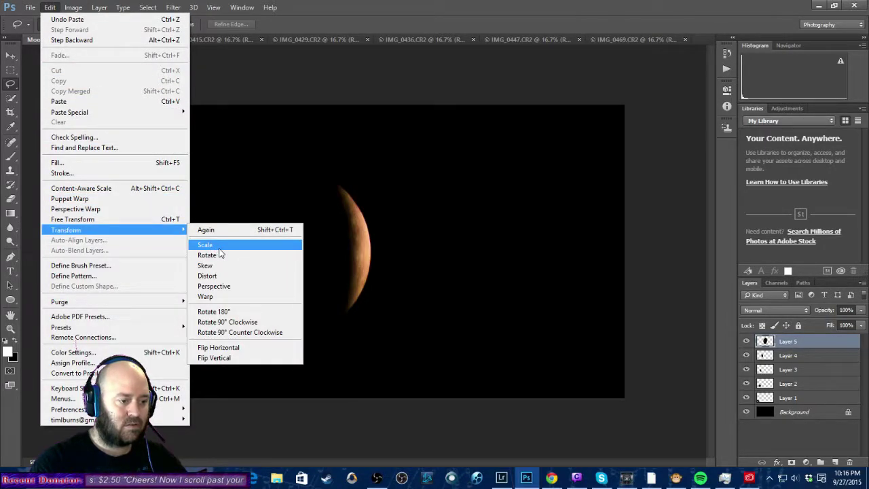
click(220, 245)
drag(420, 164, 405, 190)
drag(406, 344, 347, 266)
drag(326, 210, 317, 220)
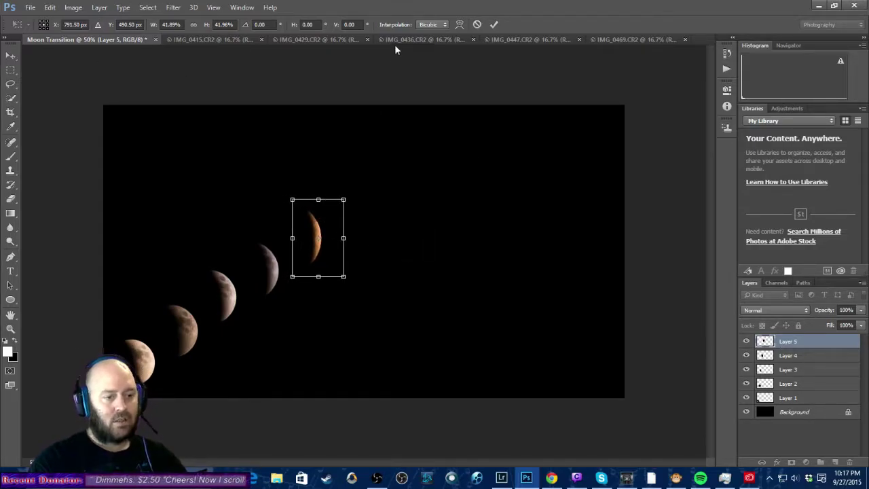
In the IMG_0436.CR2 document, tightly lasso and copy the thin orange crescent moon.
click(445, 39)
click(340, 40)
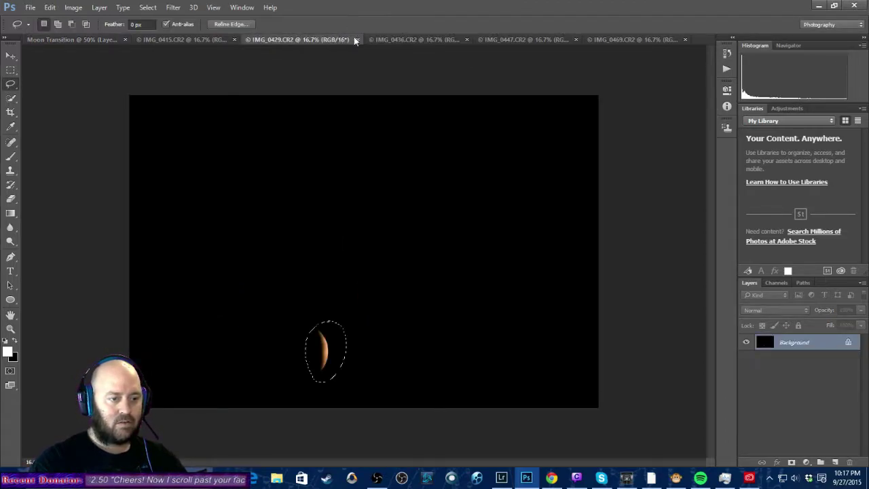
click(399, 39)
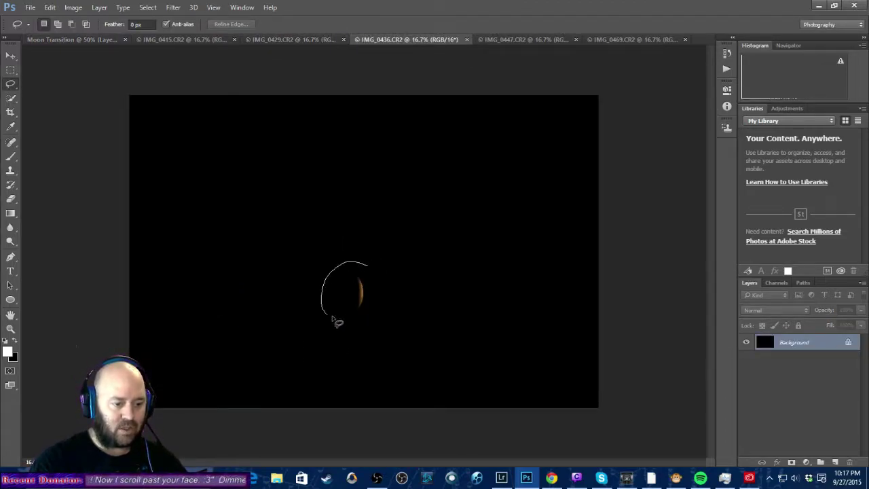
mouse_move(384, 303)
mouse_down()
mouse_move(367, 320)
mouse_move(378, 289)
mouse_up()
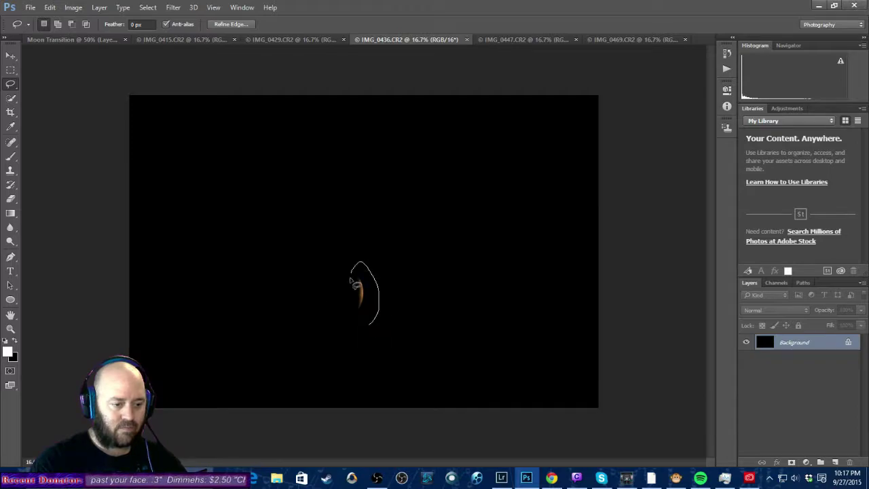
drag(372, 332, 373, 331)
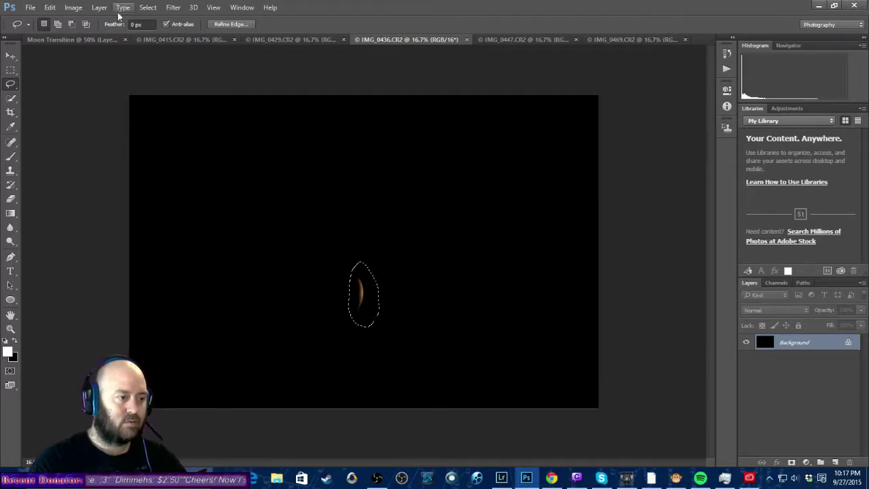
In Moon Transition, scale the large orange crescent to about 42% and place it up and right of the fourth moon.
click(96, 39)
key(ctrl+v)
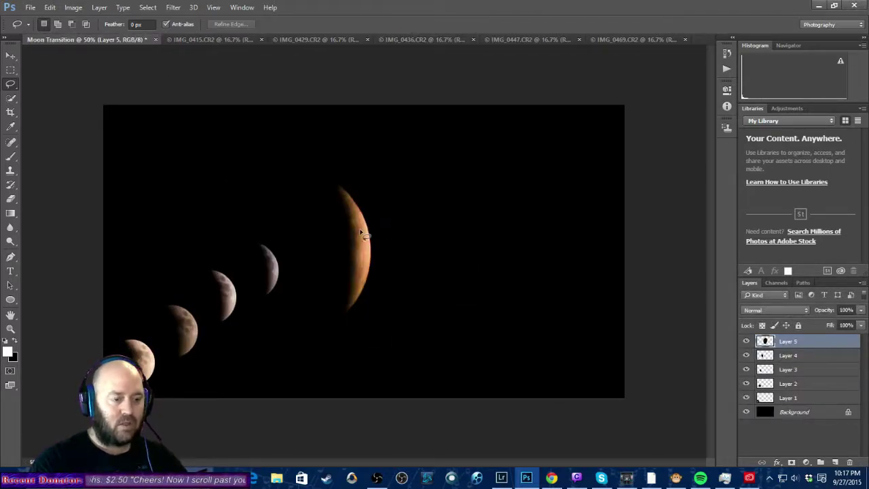
click(49, 6)
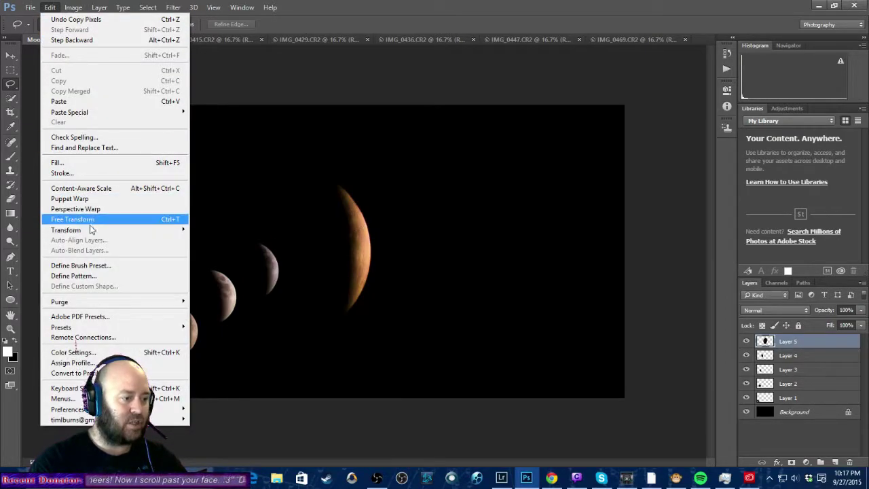
mouse_move(124, 230)
click(219, 245)
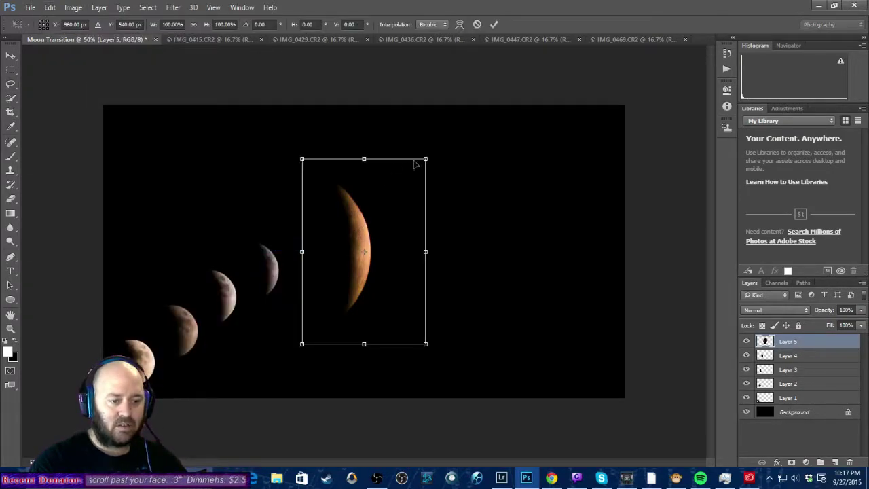
drag(424, 161, 405, 188)
drag(406, 344, 343, 274)
drag(334, 238, 328, 253)
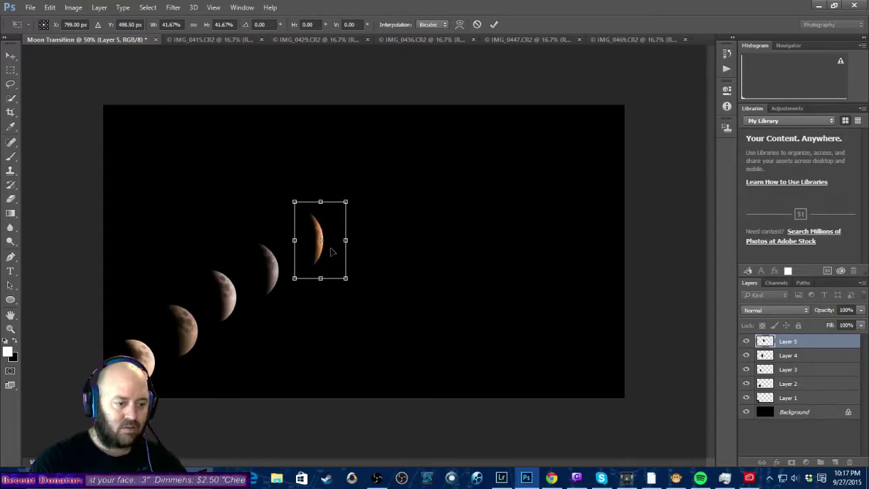
key(Return)
key(l)
Paste the copied thin orange crescent into Moon Transition, scale it to about 42% and place it up and right of the fifth moon.
key(ctrl+v)
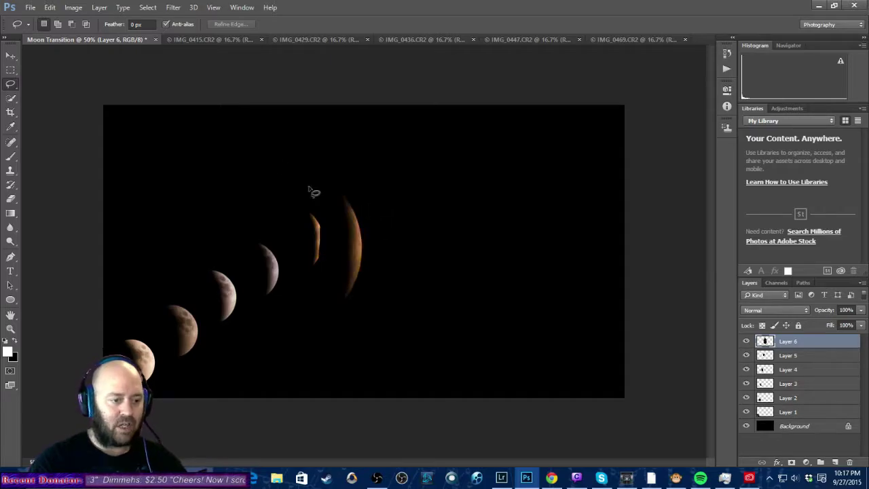
click(50, 7)
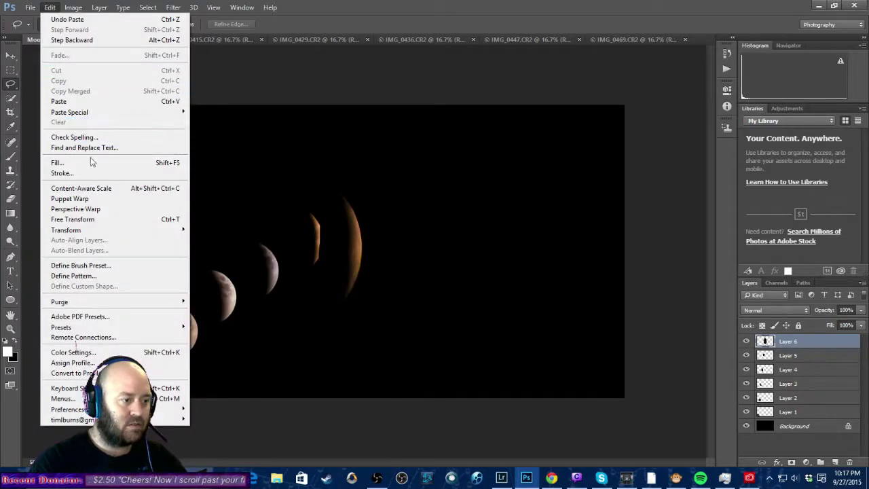
mouse_move(118, 232)
click(229, 247)
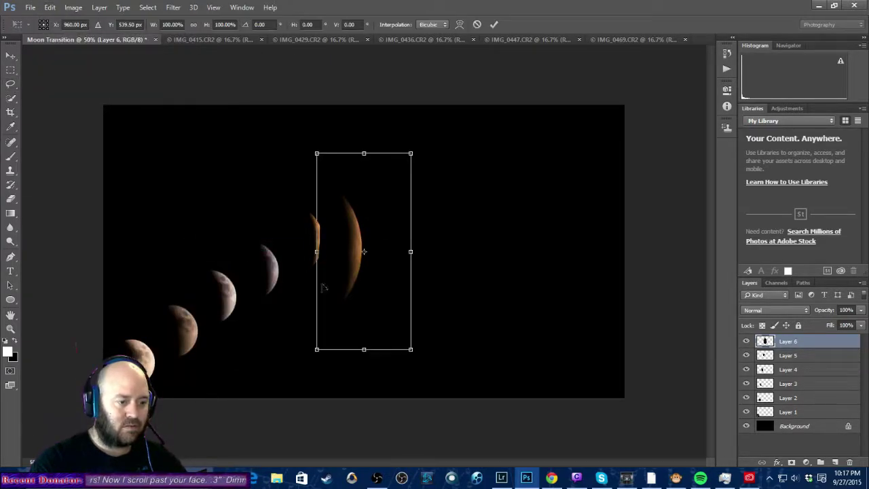
drag(316, 351, 380, 241)
drag(382, 208, 357, 220)
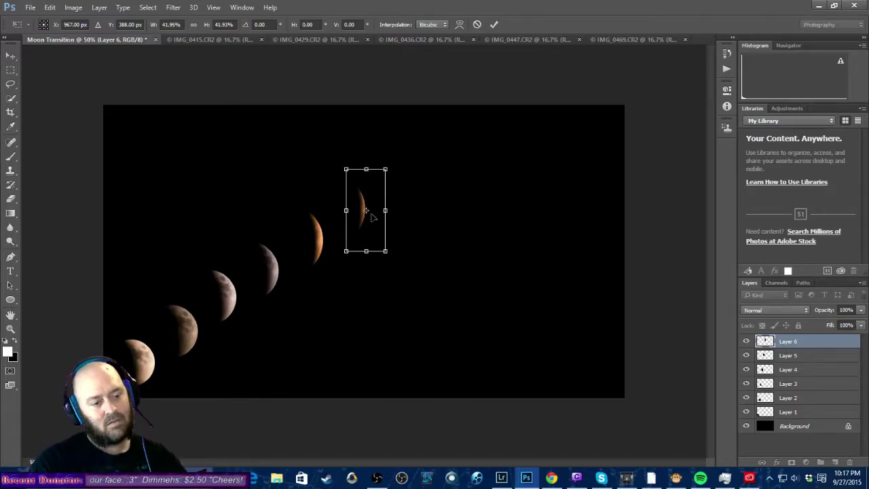
drag(364, 225, 370, 229)
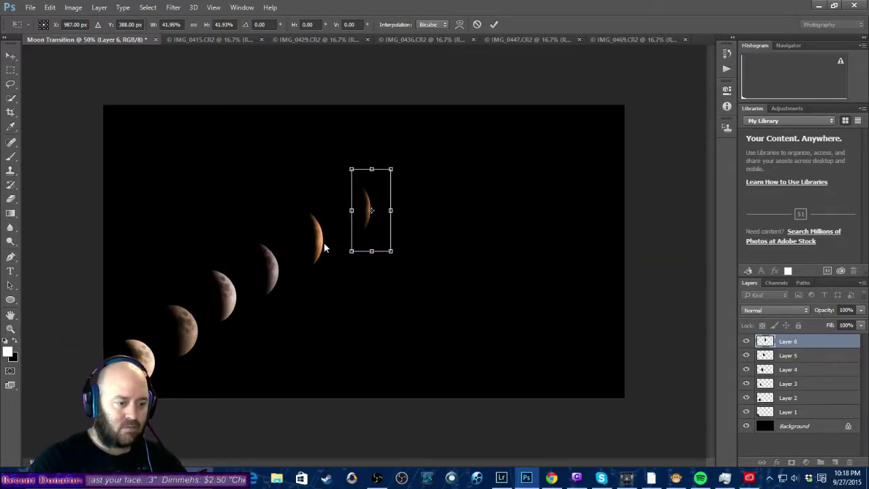
key(Return)
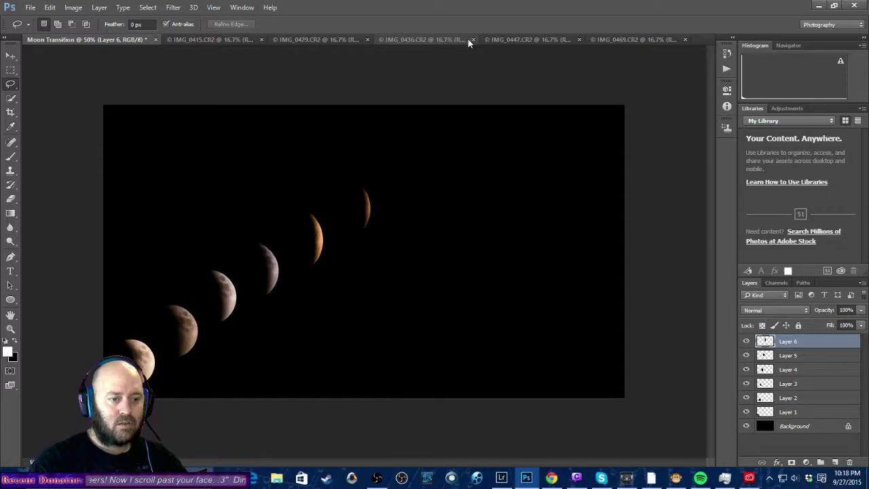
In the IMG_0447.CR2 document, loosely lasso and copy the dark red moon with its bright right rim.
click(490, 38)
click(437, 38)
click(520, 40)
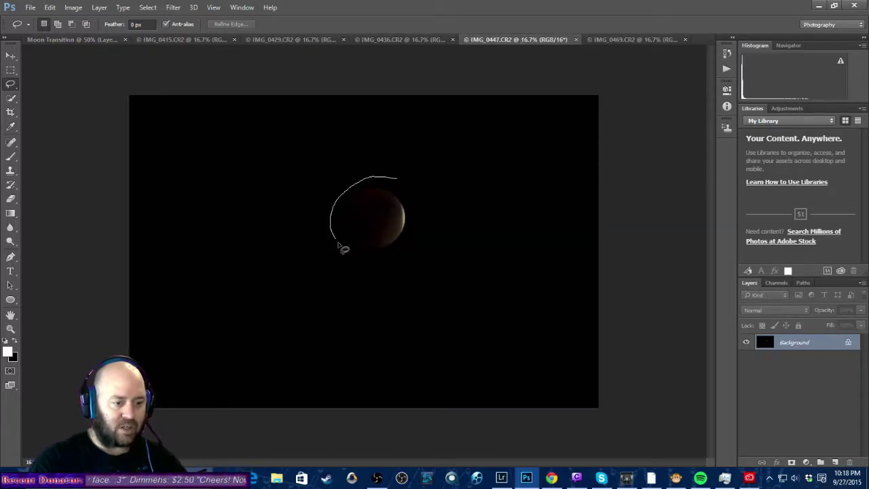
drag(401, 184, 402, 186)
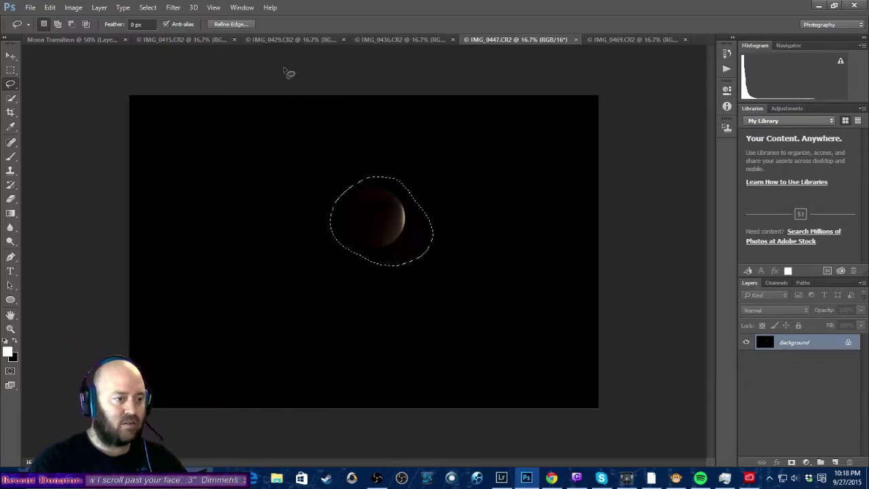
Paste the dark red moon into Moon Transition, scale it to about 31% and place it up and right of the sixth moon.
click(79, 40)
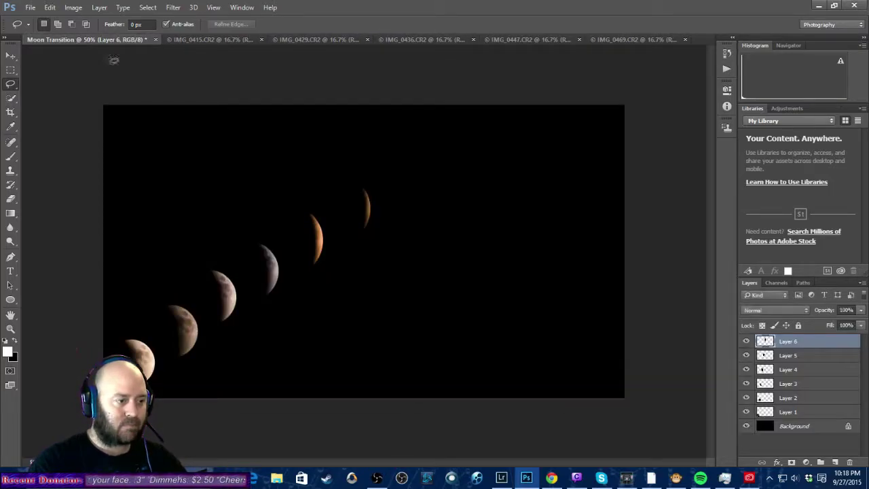
key(ctrl+v)
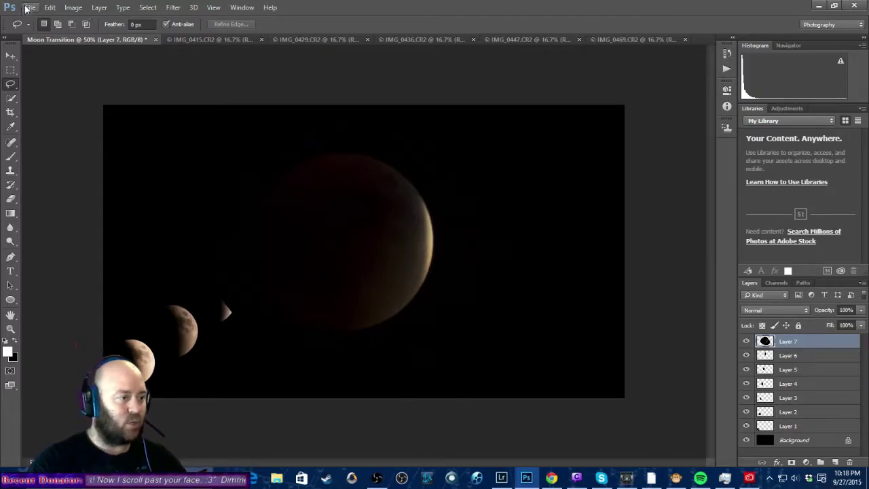
click(49, 8)
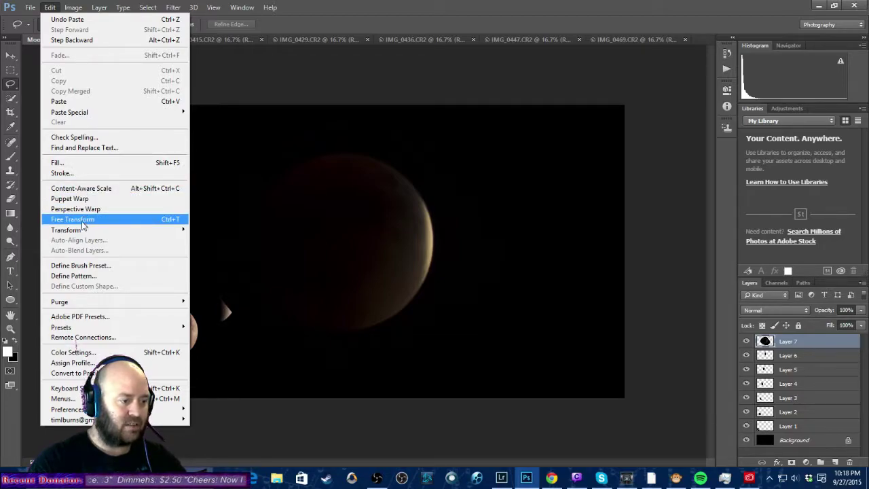
mouse_move(85, 231)
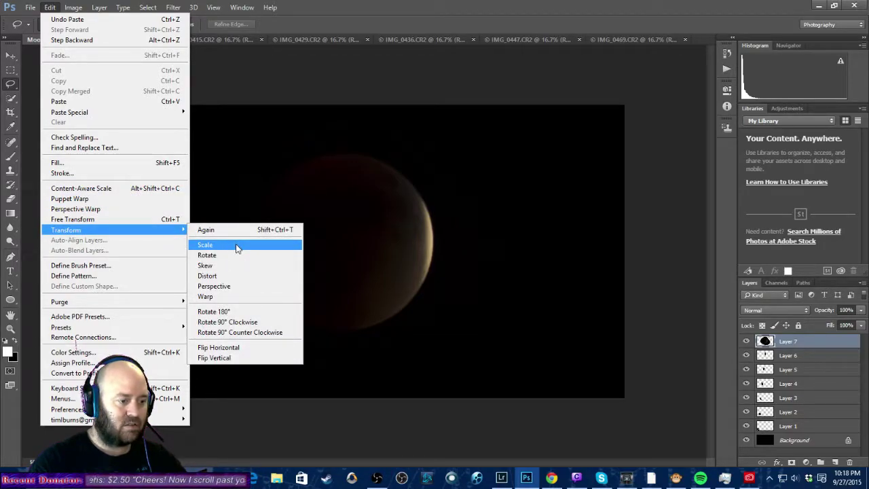
click(237, 249)
drag(207, 383, 402, 196)
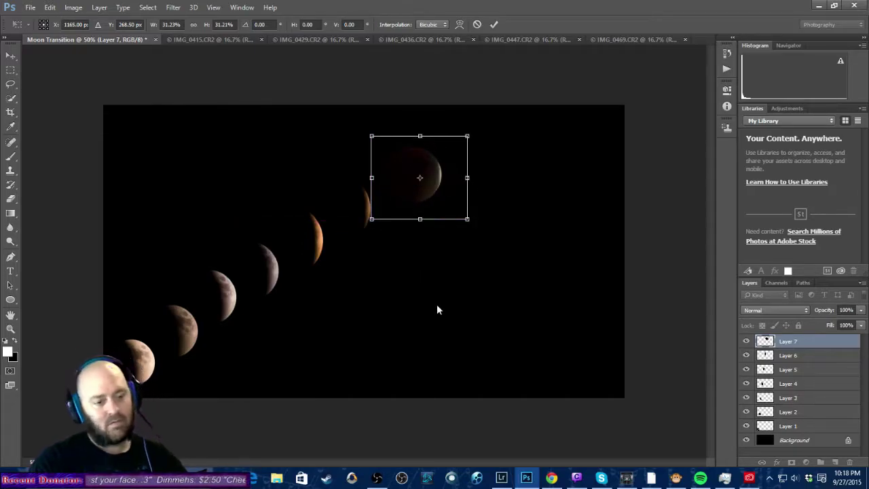
key(Return)
key(l)
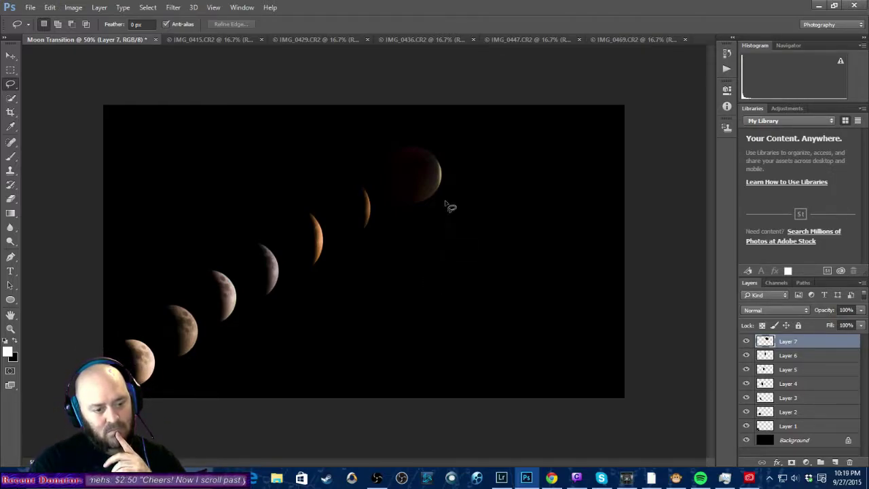
Set up a black 90 px brush with reduced opacity for painting around the dark red moon on Layer 7.
scroll(443, 190, up, 5)
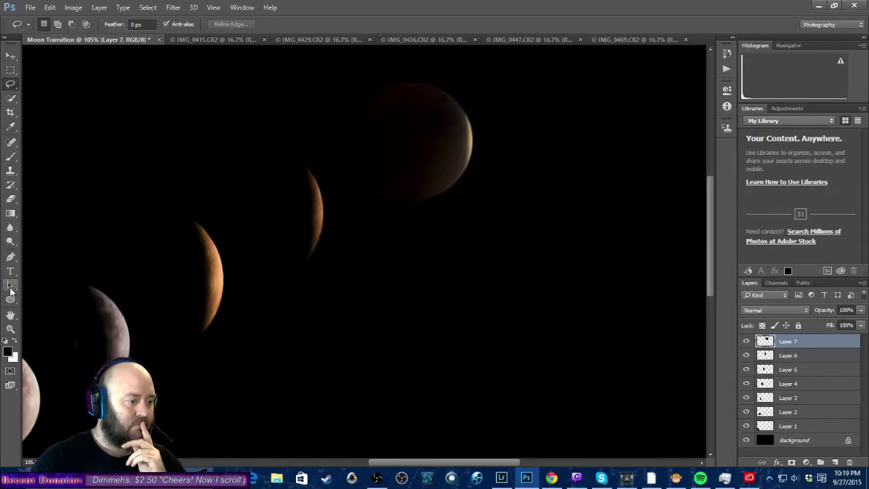
click(10, 157)
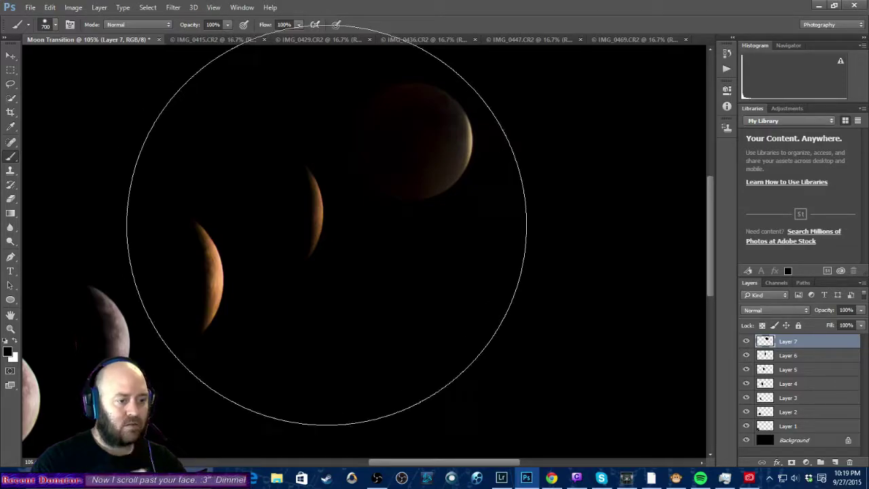
key(bracketleft)
key(bracketleft)
key(bracketleft)
key(bracketleft)
key(bracketleft)
key(bracketleft)
key(bracketleft)
key(bracketleft)
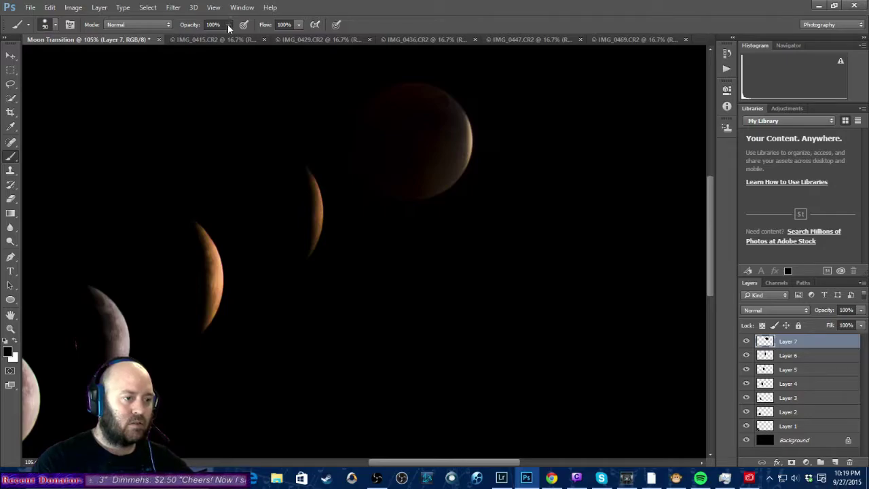
drag(196, 39, 187, 36)
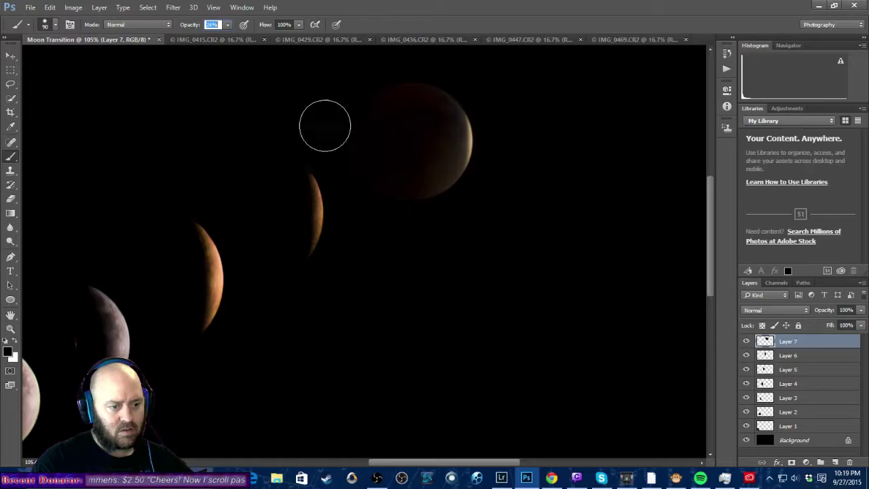
Dab black around the dark red moon at 62% opacity and 55% flow, and reduce the brush size to 50 px.
click(513, 103)
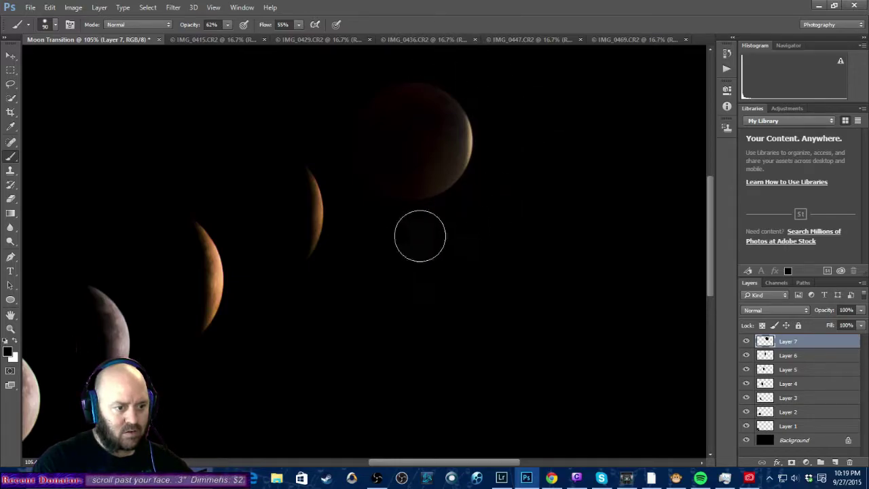
key(bracketleft)
key(bracketleft)
key(bracketleft)
key(bracketleft)
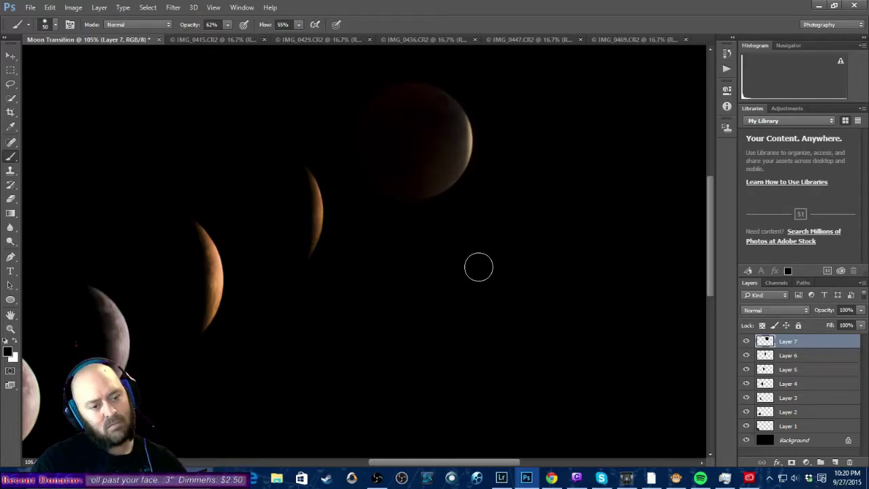
Try to outline the dark moon on Layer 7 with a circular Elliptical Marquee selection, reposition it, and deselect.
click(13, 70)
click(52, 79)
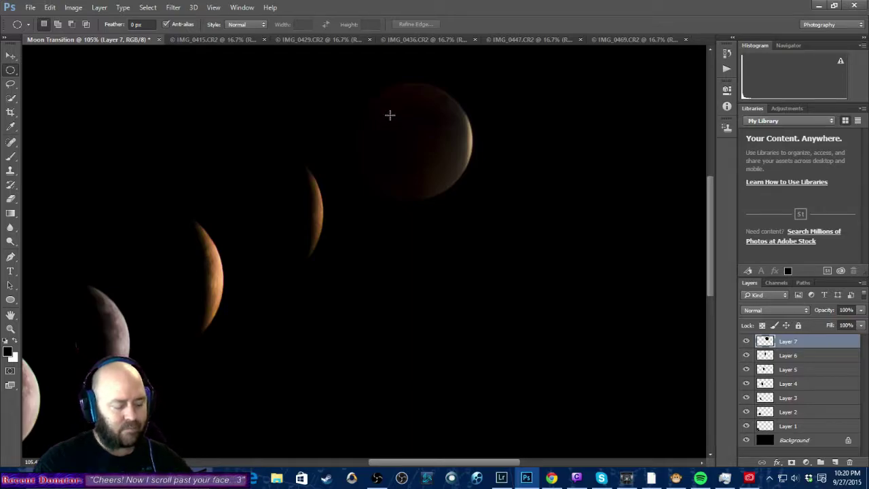
drag(412, 140, 543, 240)
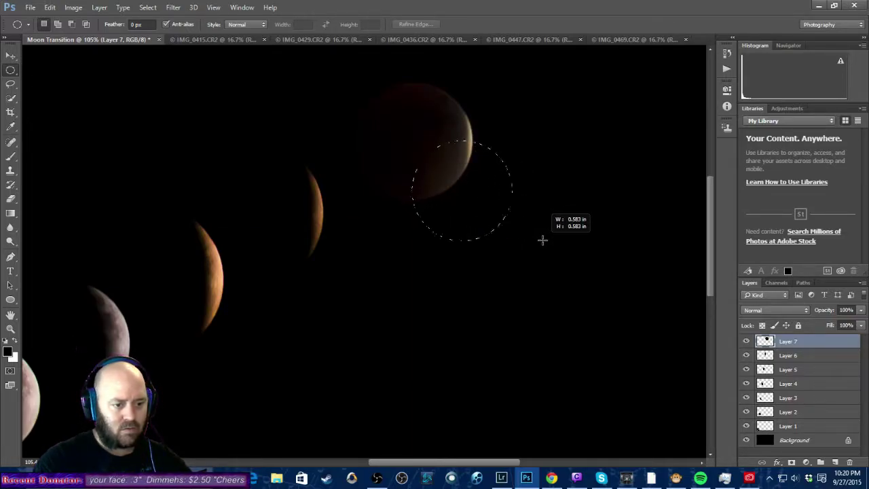
drag(473, 197, 419, 144)
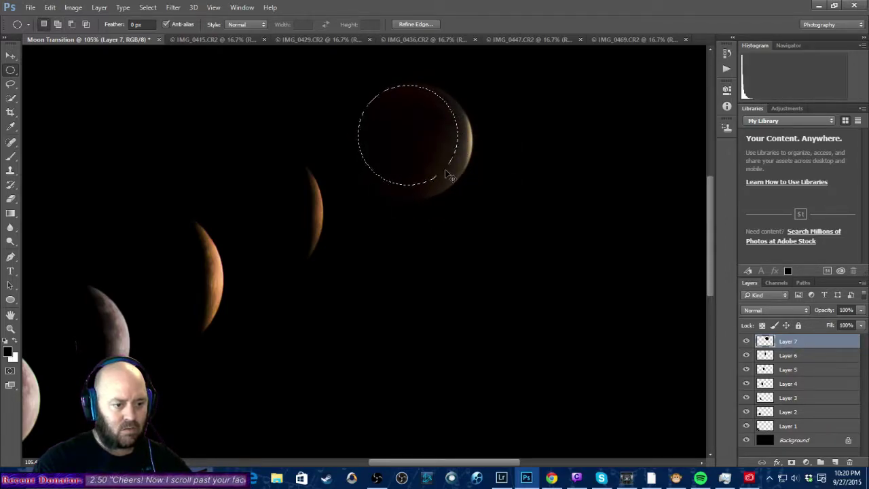
mouse_move(445, 172)
mouse_down()
mouse_move(453, 178)
mouse_move(442, 170)
mouse_up()
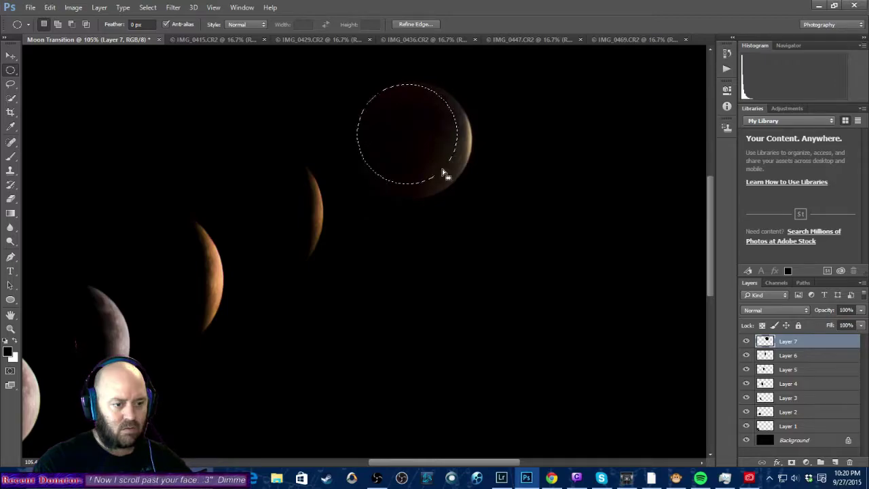
click(452, 177)
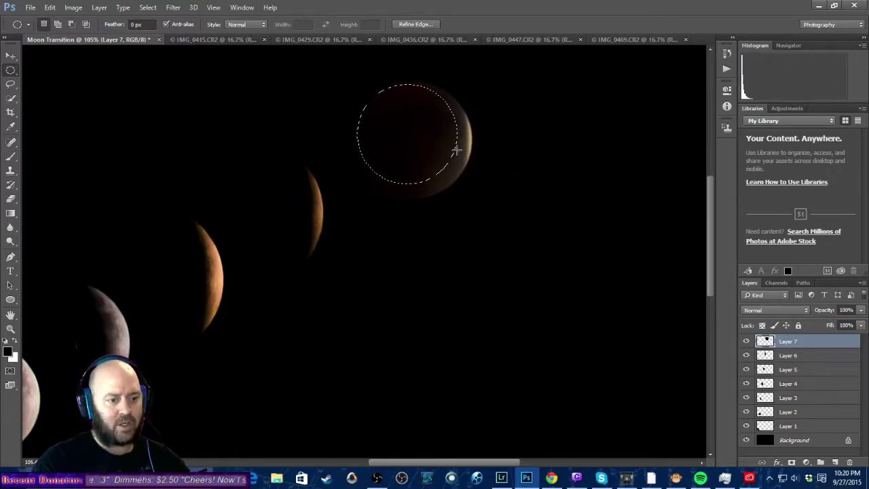
key(ctrl+z)
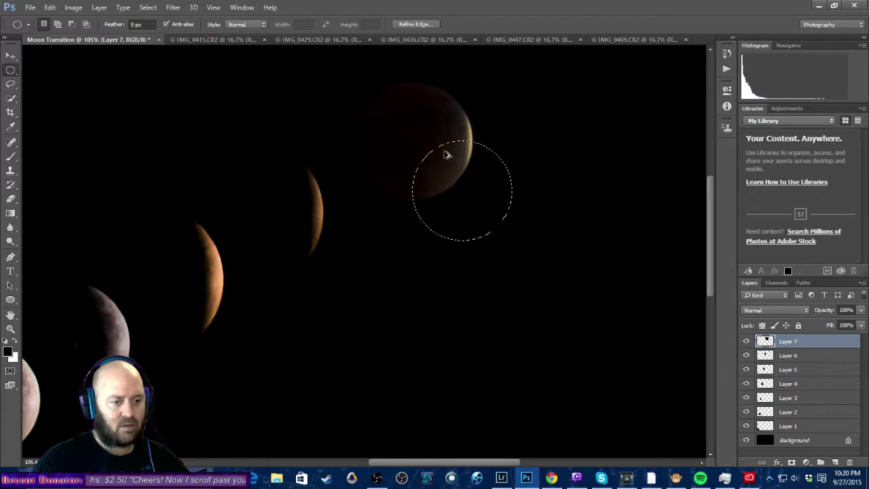
key(ctrl+d)
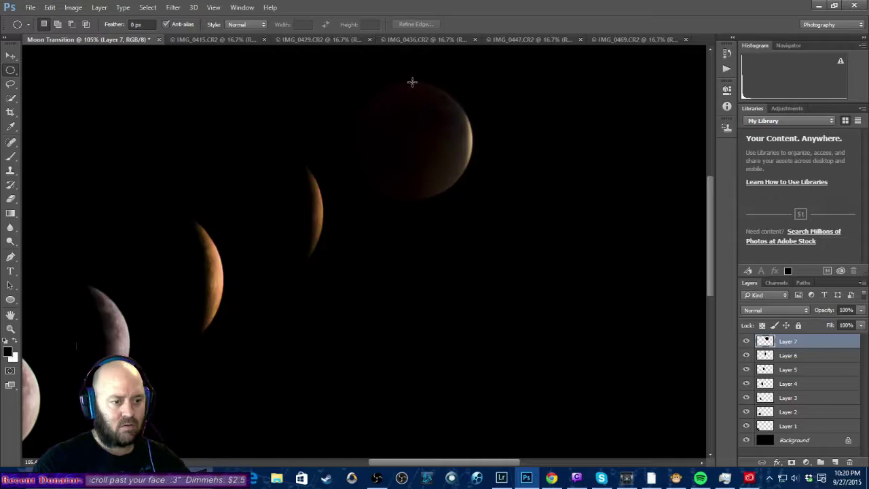
Try to match the dark moon's outline with freely proportioned elliptical selections, including an addition along its upper edge, and clear them.
drag(412, 81, 380, 190)
click(418, 132)
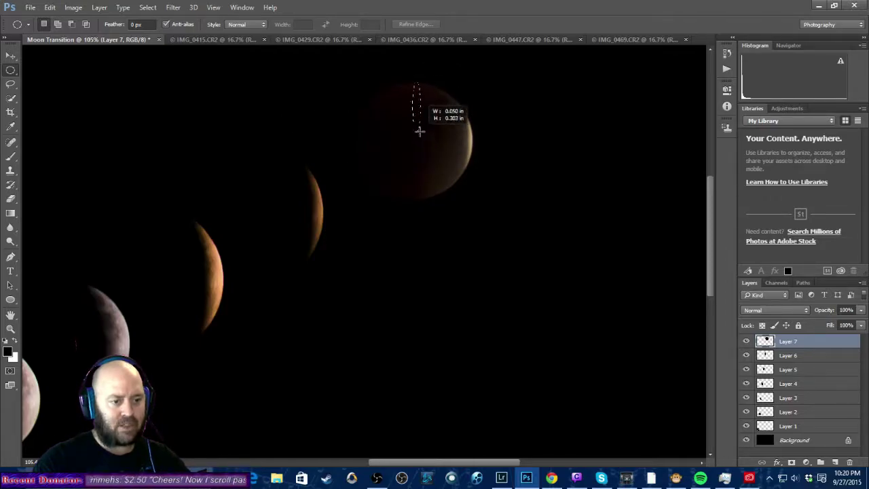
drag(371, 98, 444, 163)
click(445, 163)
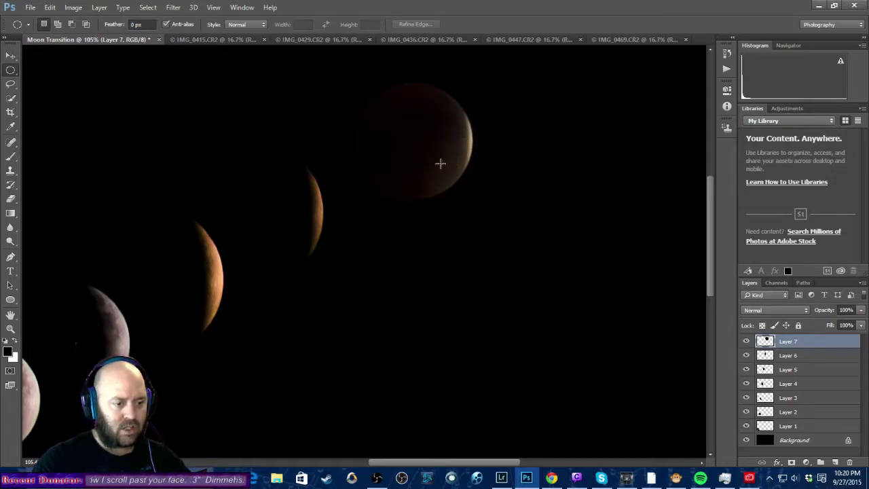
drag(352, 90, 473, 198)
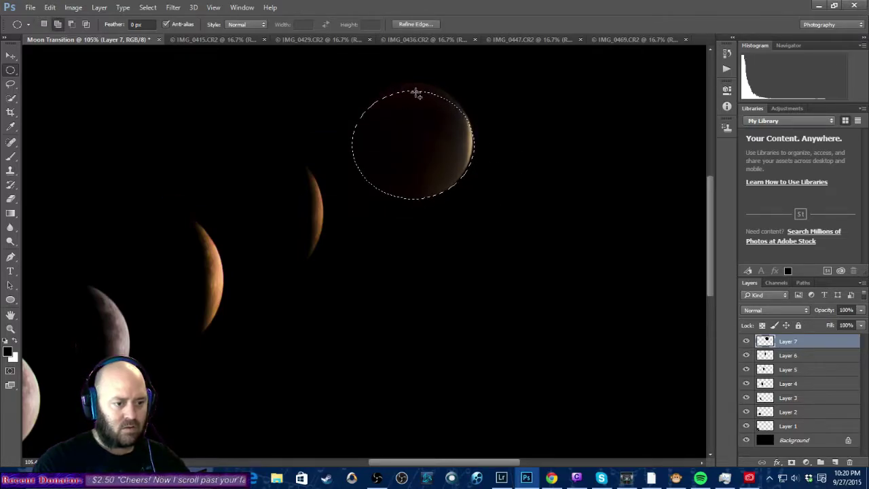
drag(414, 91, 402, 83)
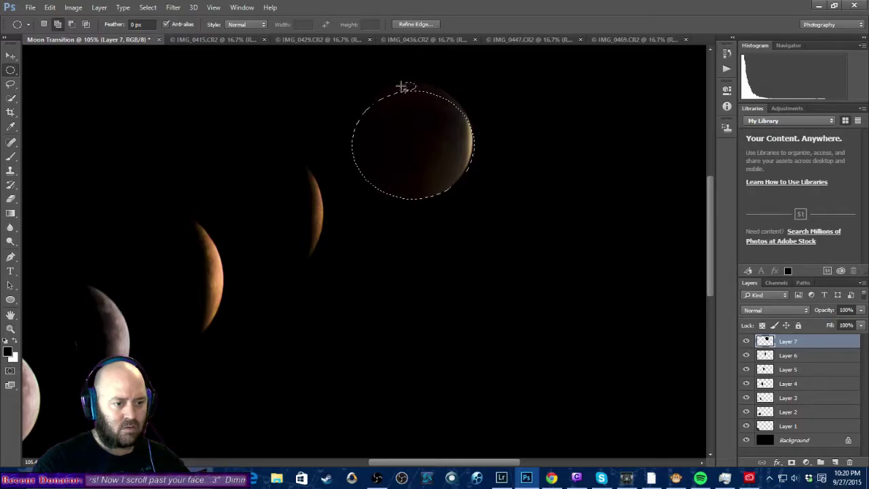
click(391, 127)
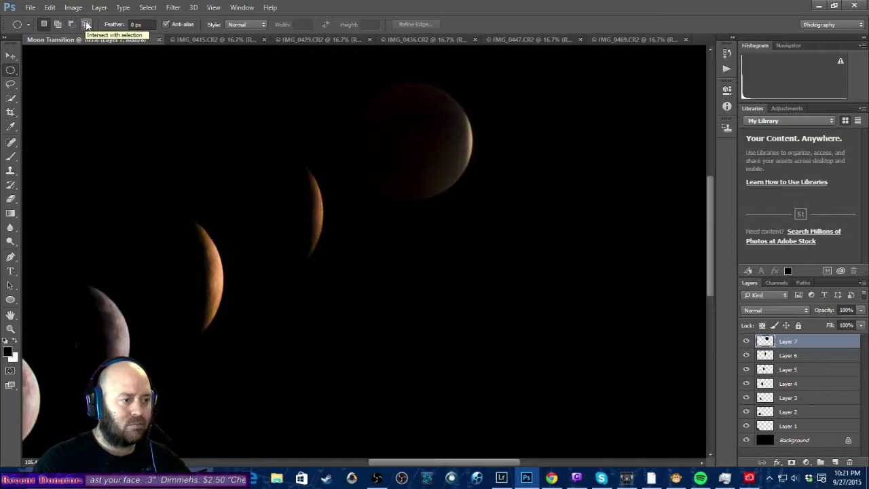
Set the elliptical marquee style to Fixed Ratio with a width of 1 and a height of 1.
click(249, 25)
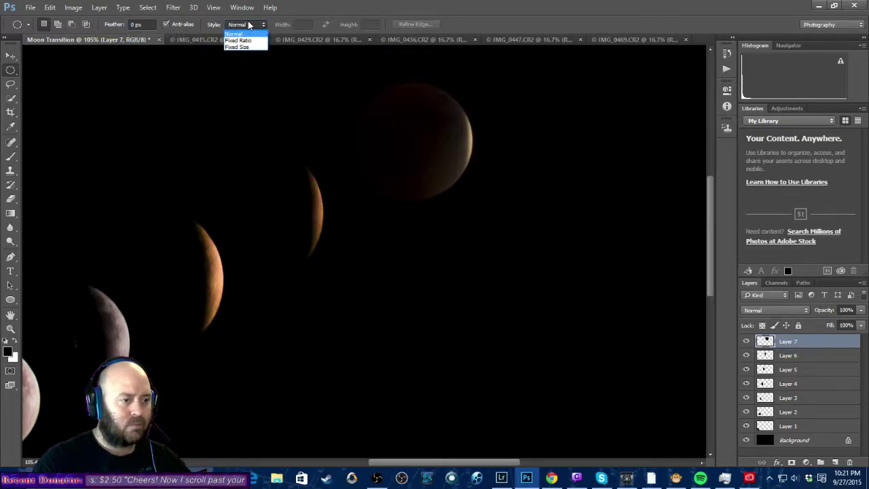
click(241, 41)
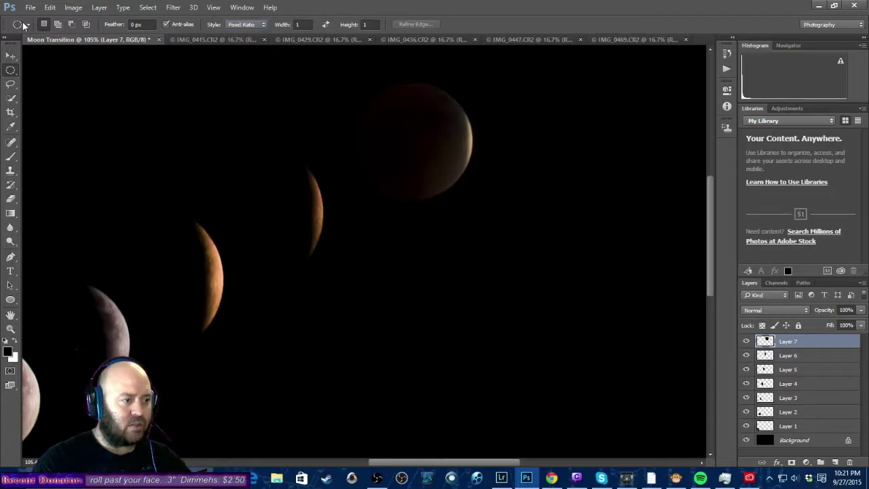
click(27, 25)
click(240, 66)
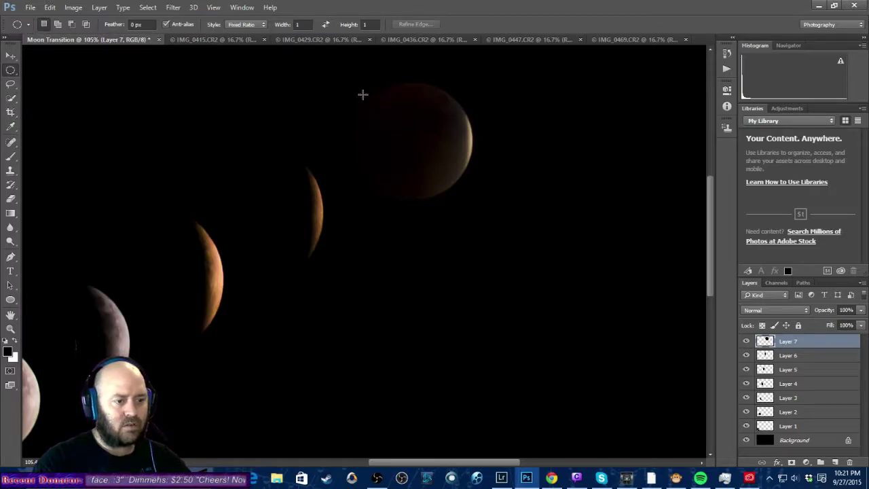
Try fitting fixed-ratio circular selections around the dark moon by drawing and repositioning them, and remove them.
drag(367, 93, 546, 211)
drag(440, 145, 426, 135)
key(ctrl+d)
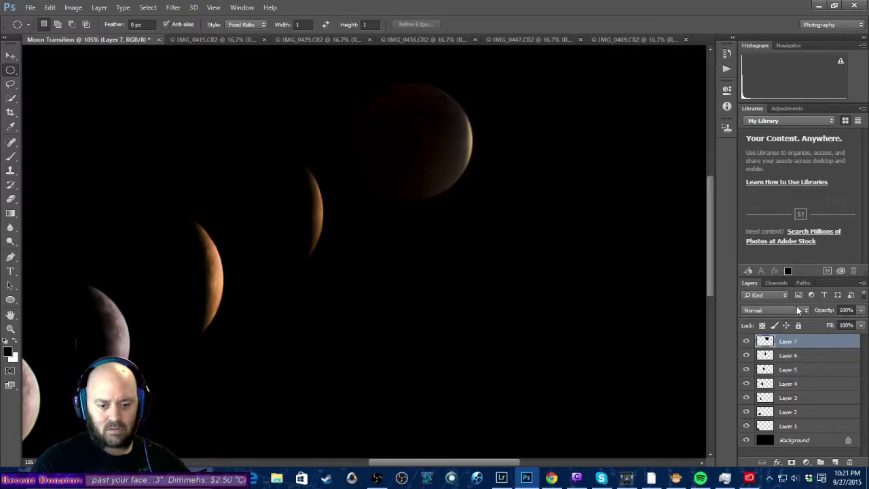
click(803, 283)
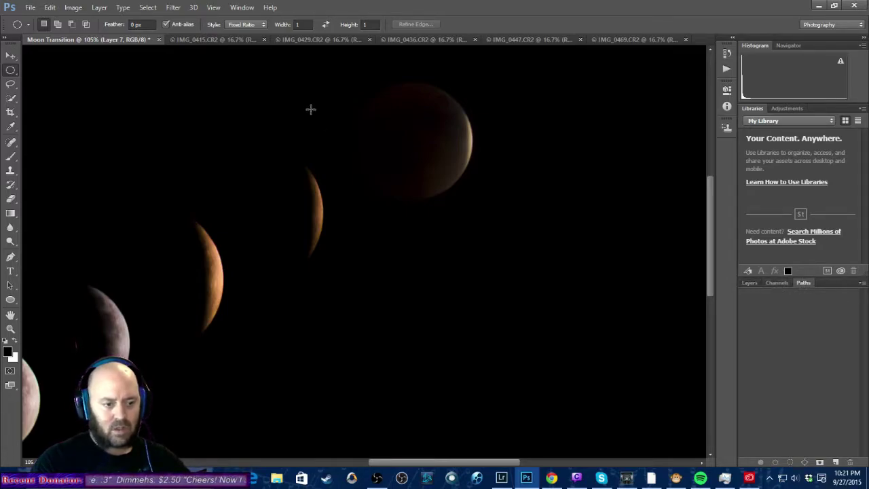
drag(367, 96, 548, 219)
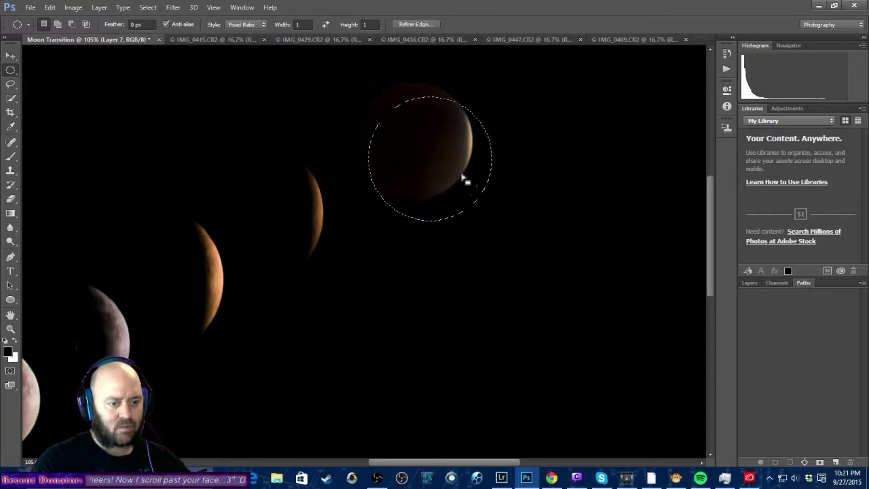
drag(440, 161, 420, 143)
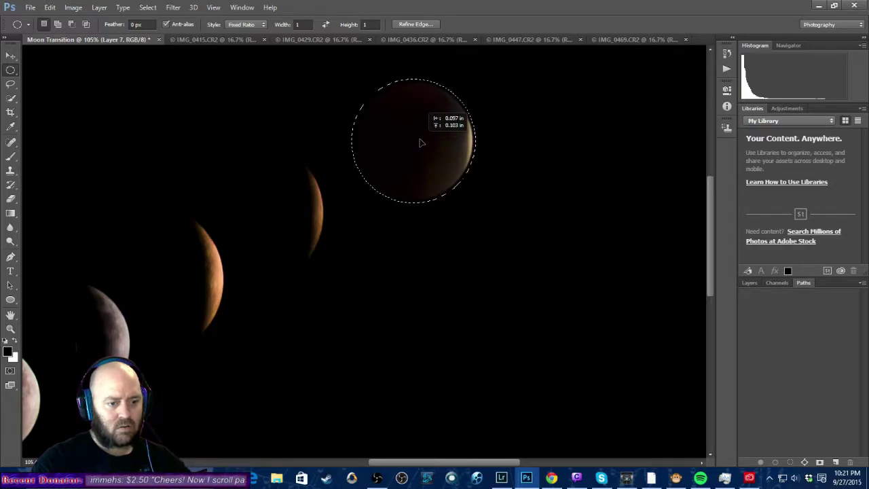
drag(420, 143, 420, 143)
click(421, 144)
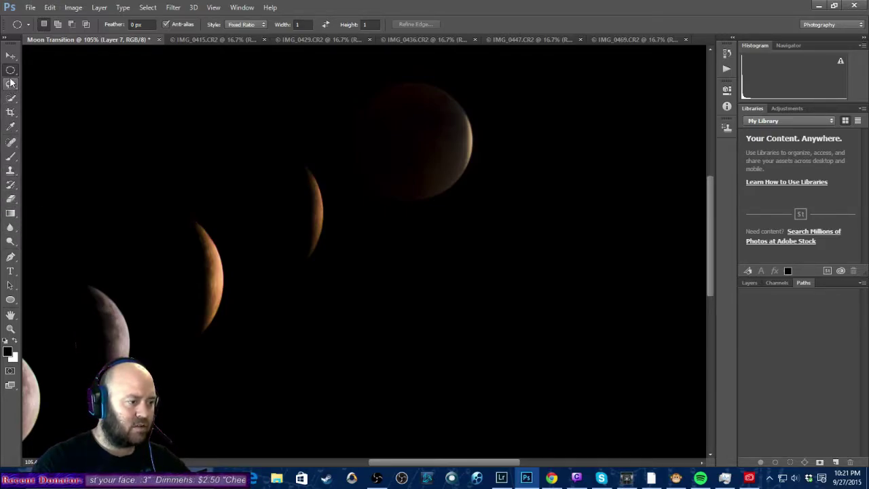
Shift the dark moon and its surrounding area on Layer 7 slightly downward using a quick selection, and deselect it.
click(11, 99)
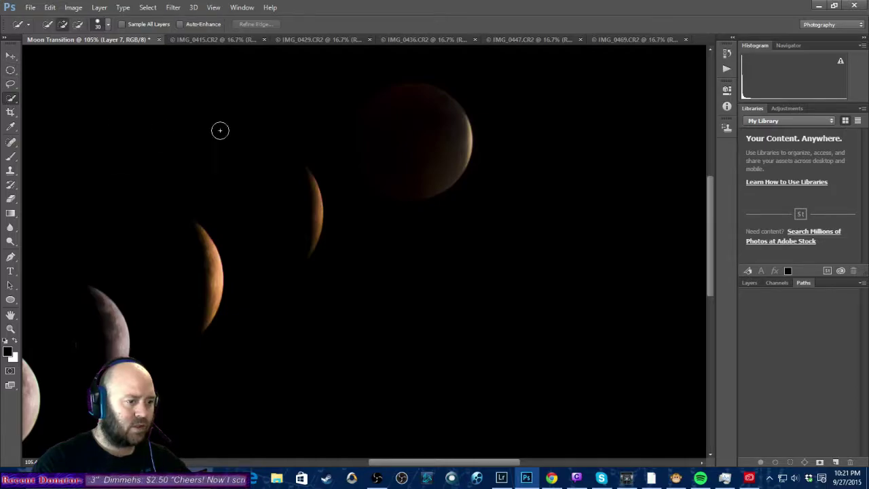
mouse_move(435, 94)
mouse_down()
mouse_move(411, 88)
mouse_move(410, 122)
mouse_move(415, 113)
mouse_move(437, 113)
mouse_move(448, 128)
mouse_up()
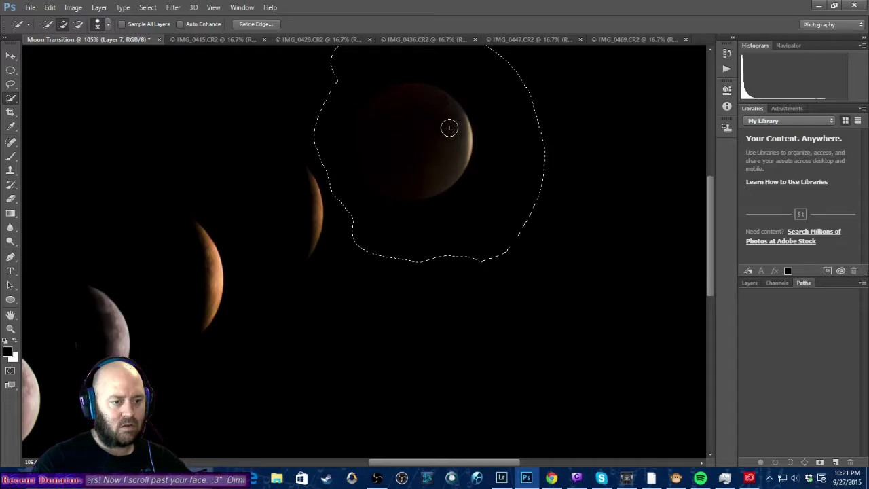
key(alt)
mouse_move(452, 211)
mouse_down()
mouse_move(469, 209)
mouse_move(453, 226)
mouse_up()
click(147, 7)
click(167, 34)
click(156, 7)
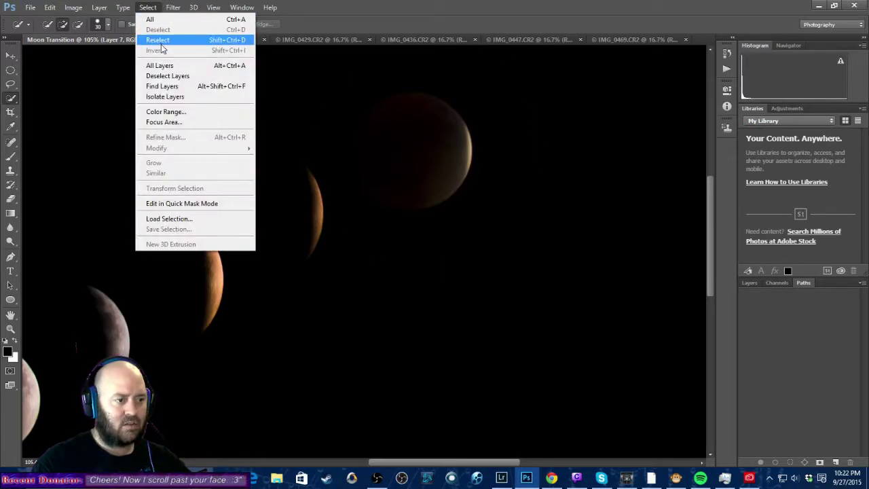
click(148, 8)
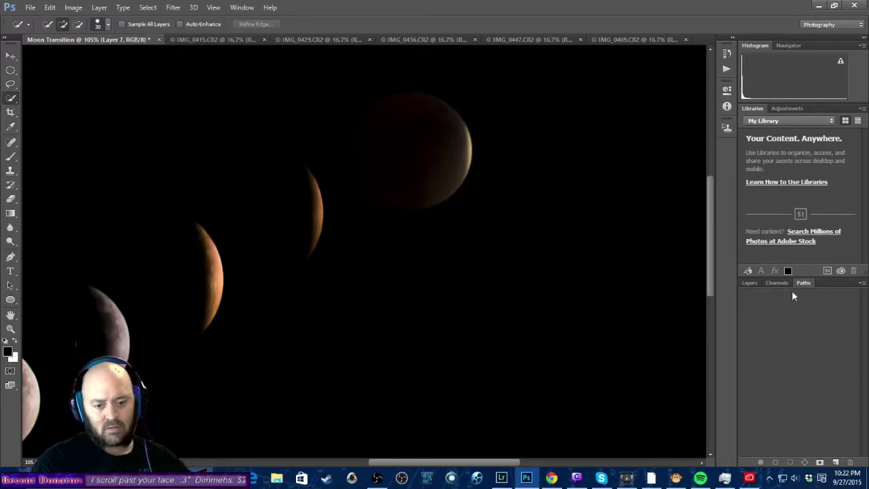
Hide Layers 1 through 6 and the Background so only Layer 7 is visible.
click(745, 283)
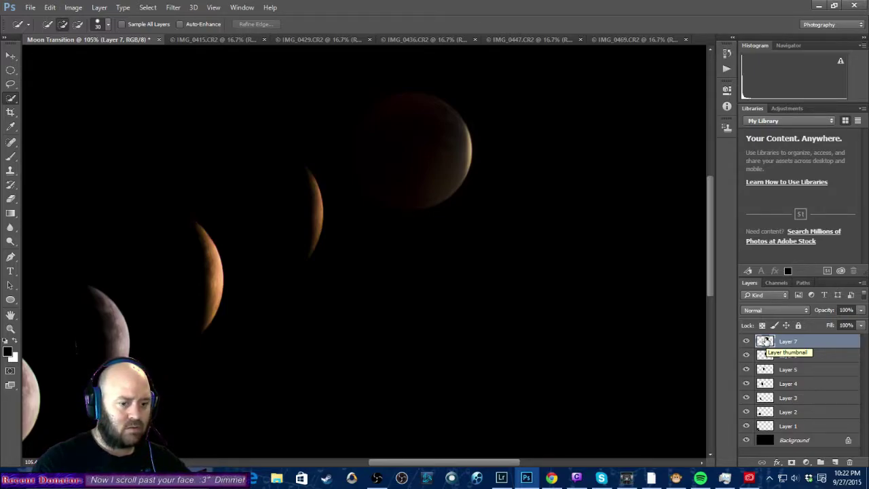
click(746, 355)
click(745, 369)
click(746, 383)
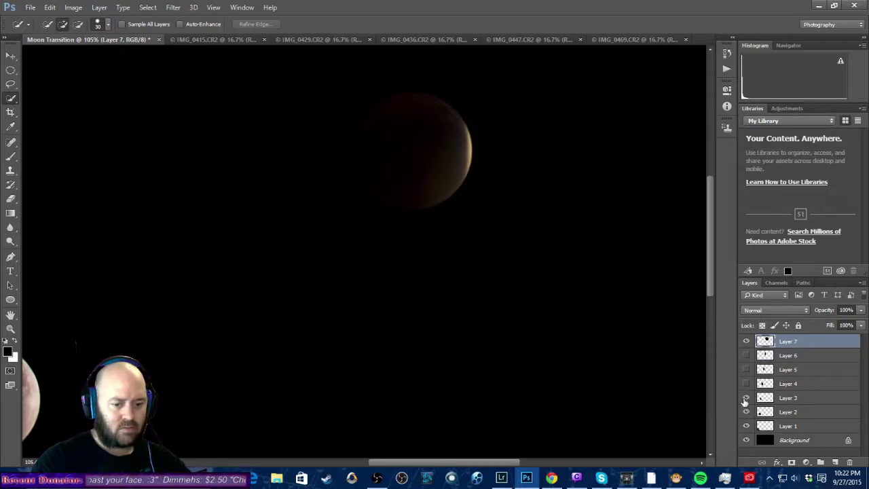
click(745, 398)
click(745, 440)
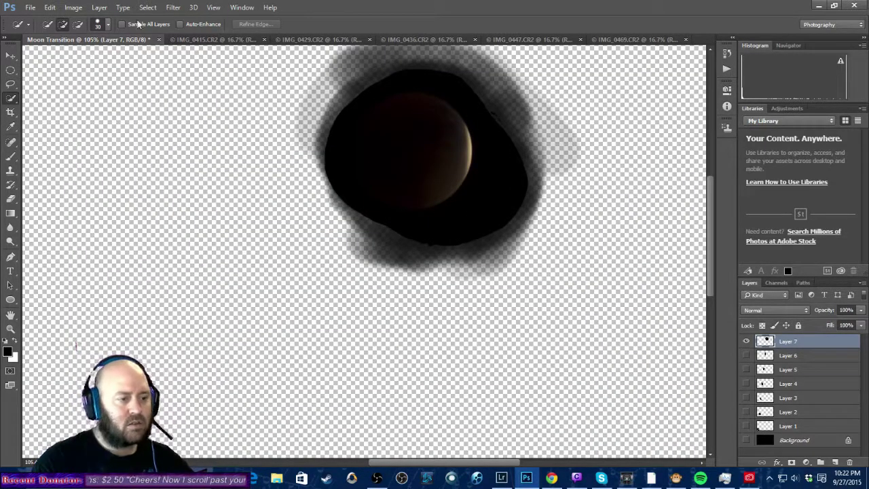
Draw a 1:1 circular selection that closely encloses the dark moon on Layer 7, redrawing it until it fits.
click(11, 72)
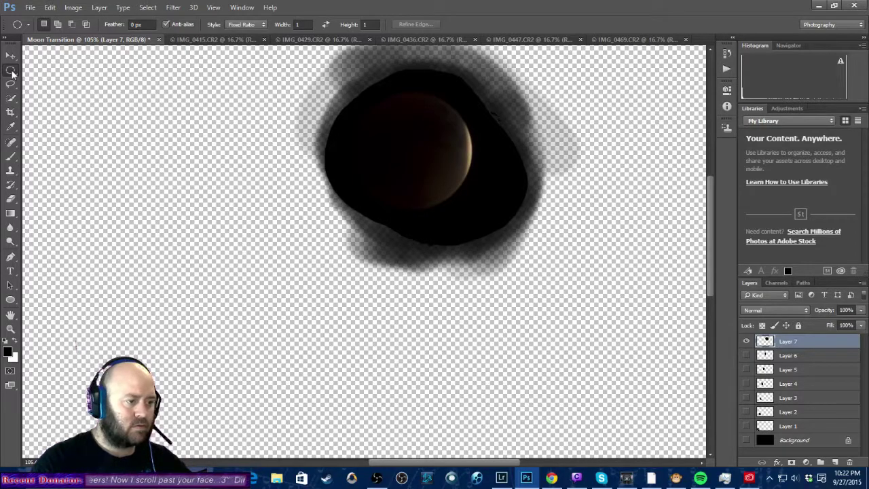
click(256, 25)
click(257, 26)
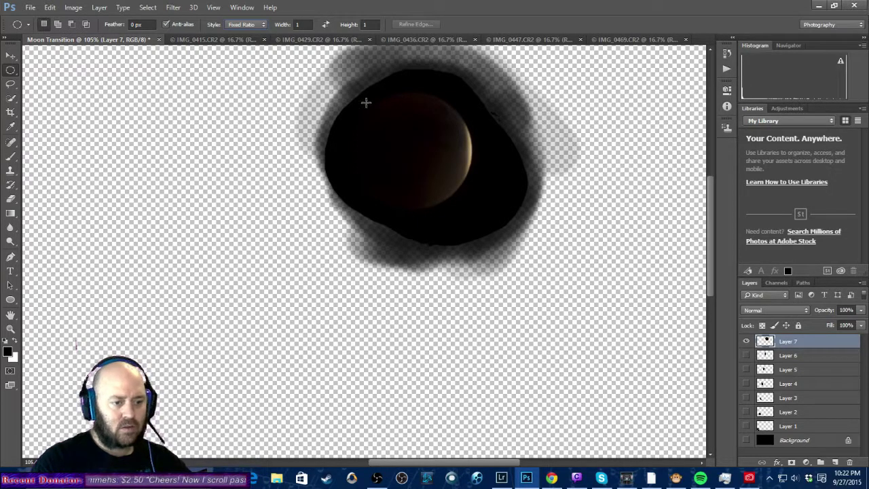
drag(370, 104, 519, 225)
drag(452, 181, 434, 170)
key(ctrl+d)
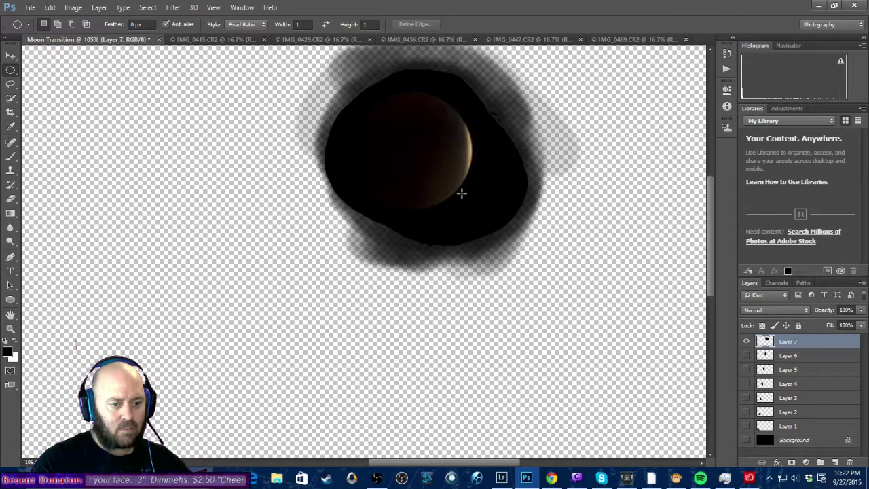
drag(467, 198, 342, 101)
drag(466, 198, 354, 88)
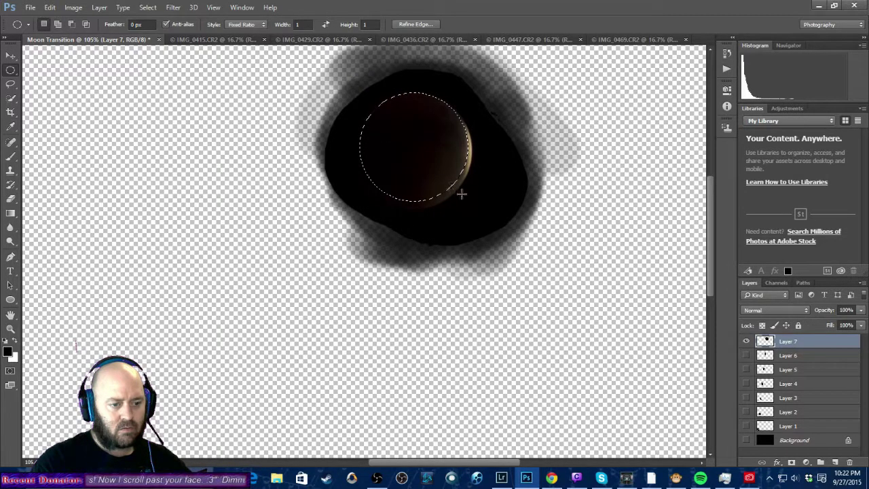
drag(473, 202, 355, 84)
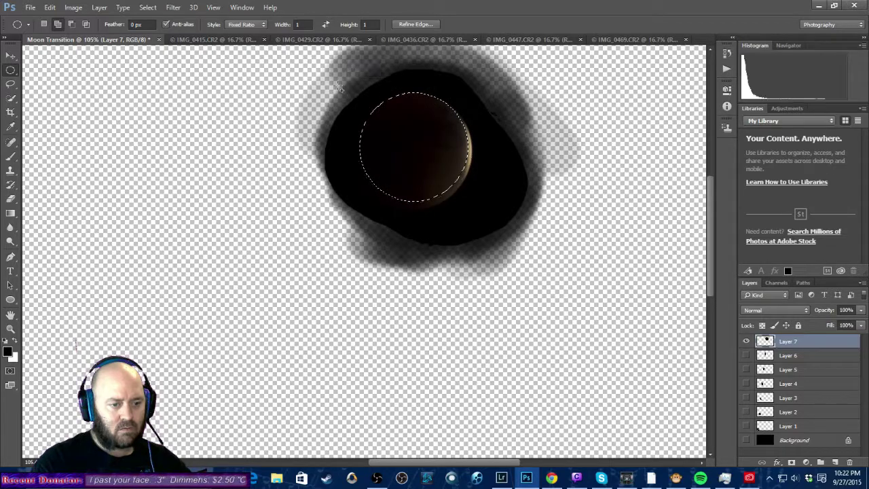
drag(465, 208, 344, 39)
click(344, 38)
scroll(330, 330, down, 5)
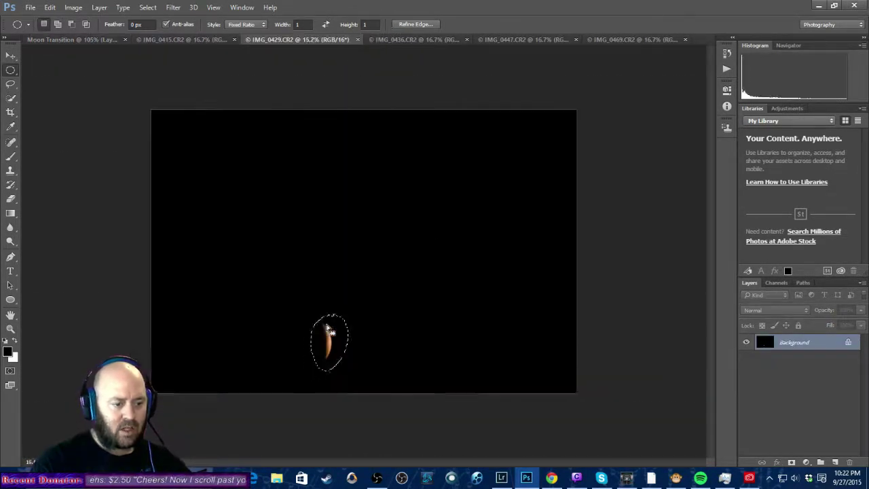
click(78, 40)
scroll(406, 243, down, 5)
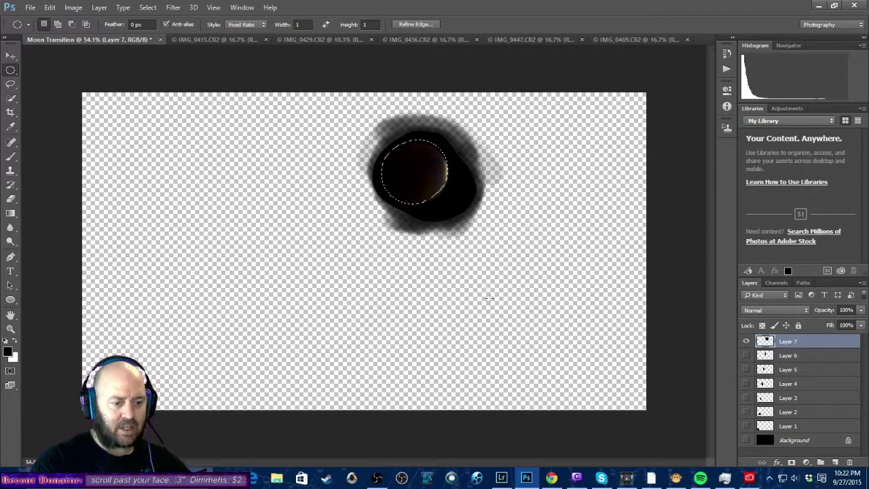
scroll(447, 209, up, 5)
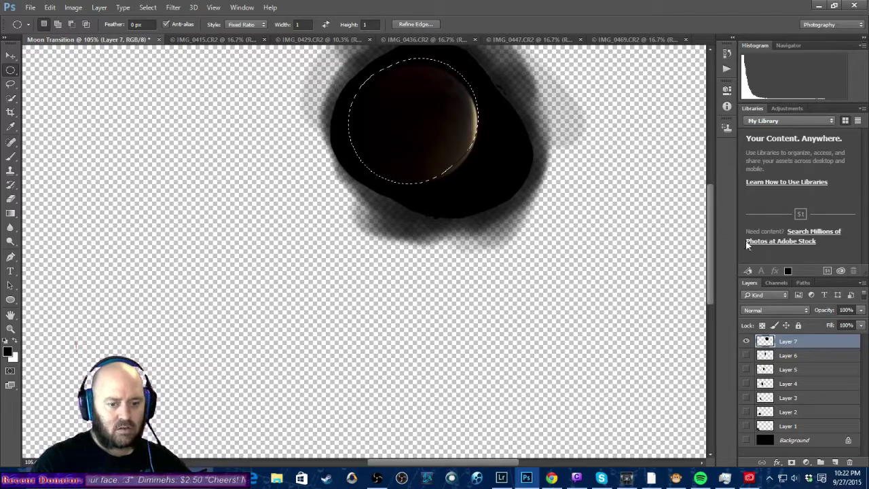
Try redrawing the 1:1 circular selection around the dark moon on Layer 7, and remove the selection.
scroll(711, 239, up, 3)
scroll(424, 214, up, 3)
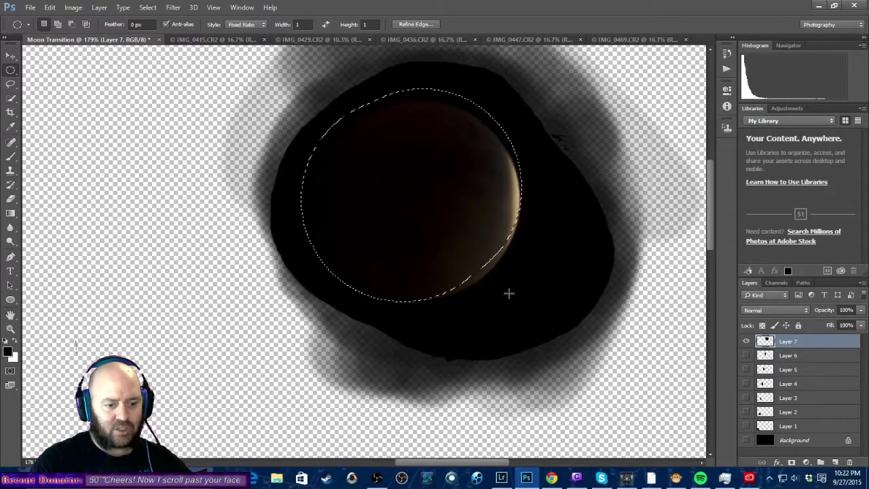
drag(512, 291, 324, 102)
click(324, 102)
drag(521, 294, 315, 101)
key(ctrl+d)
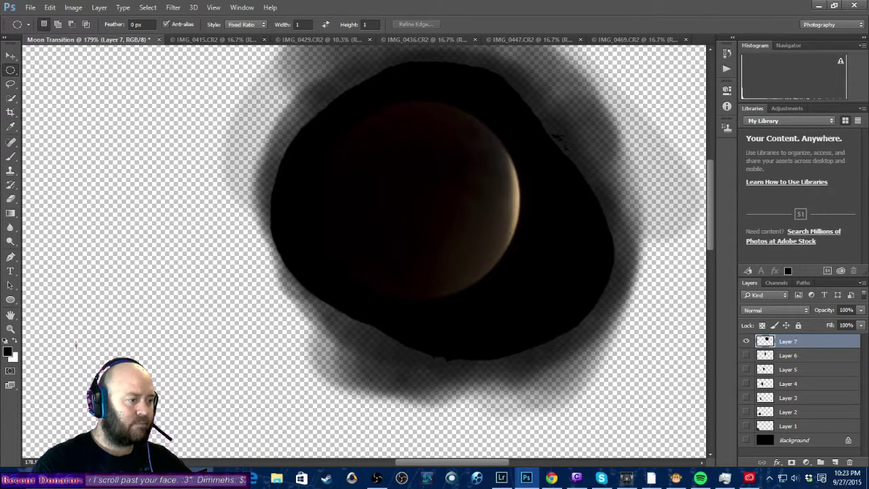
Try selecting the dark moon with the Magic Wand at tolerance 32, and deselect the result.
click(10, 100)
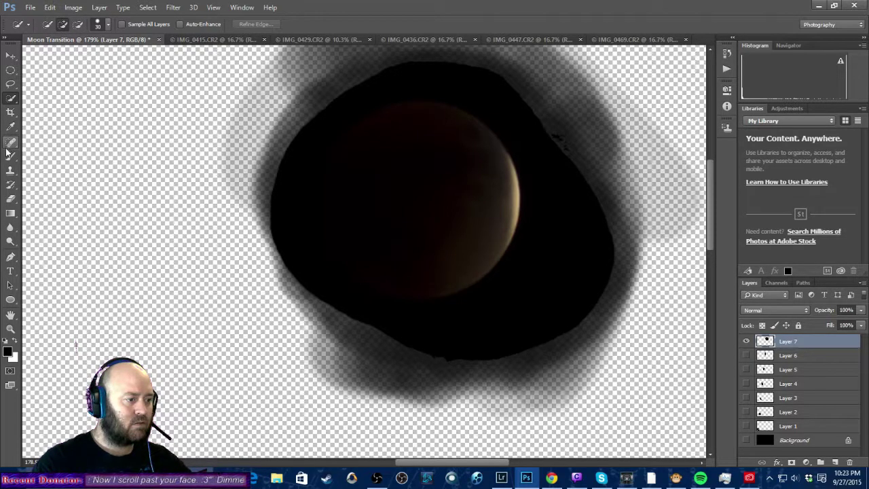
right_click(10, 100)
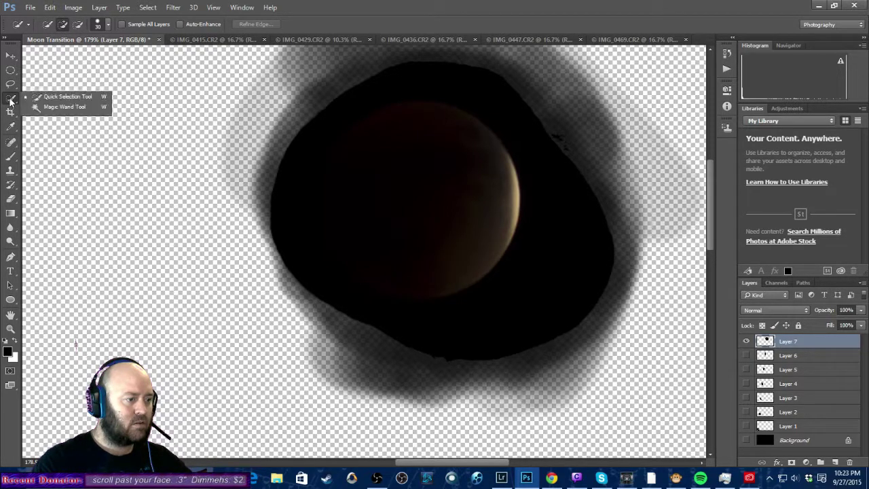
click(57, 106)
click(425, 128)
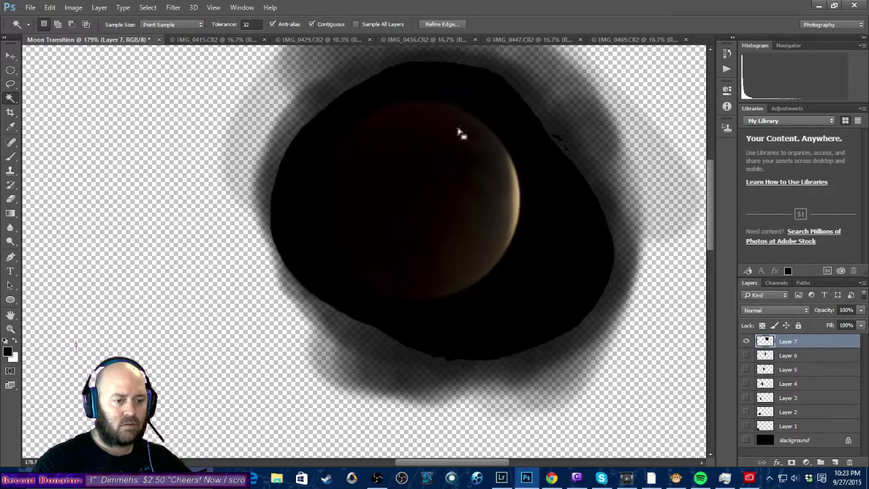
click(490, 158)
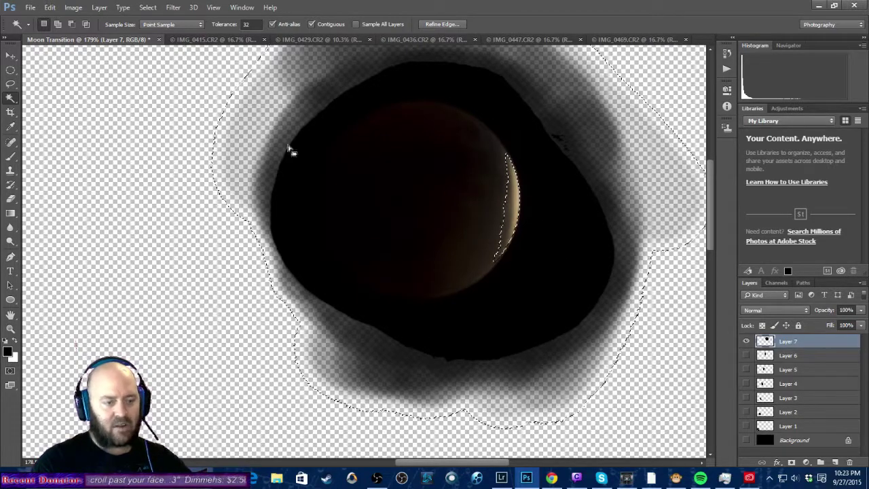
click(148, 7)
click(163, 29)
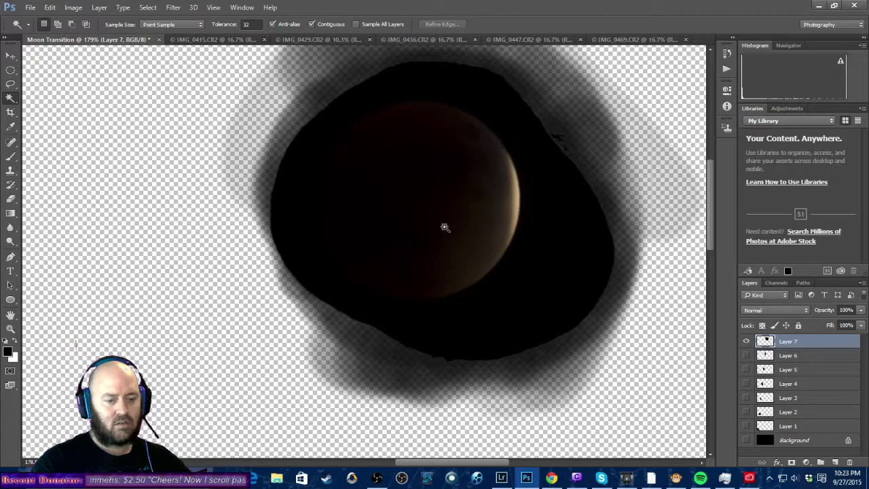
Brush over the black area just below the dark moon on Layer 7 with the History Brush.
click(10, 184)
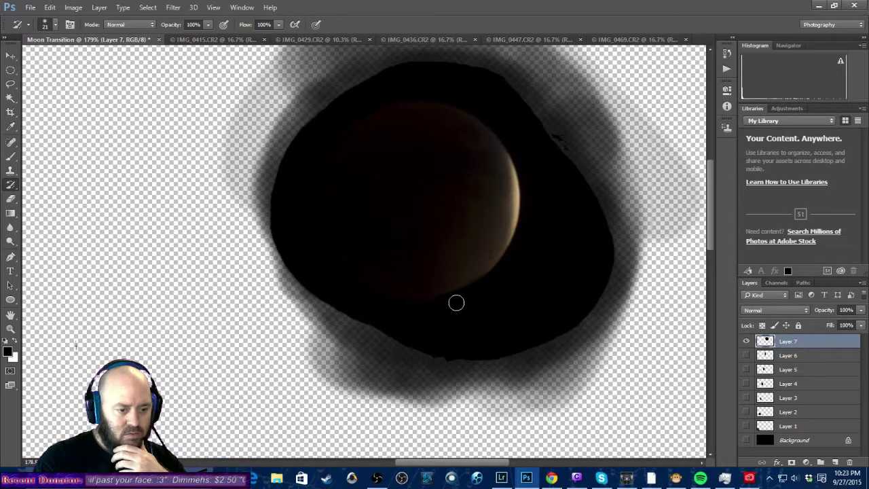
drag(439, 330, 396, 318)
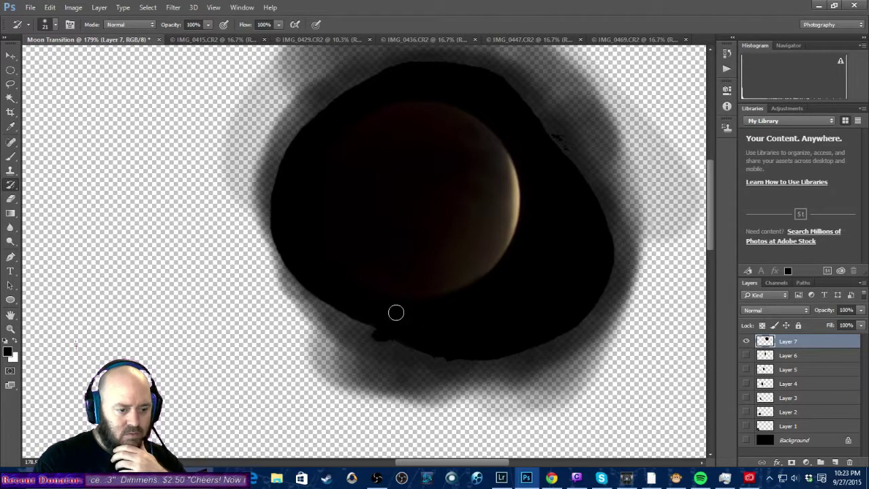
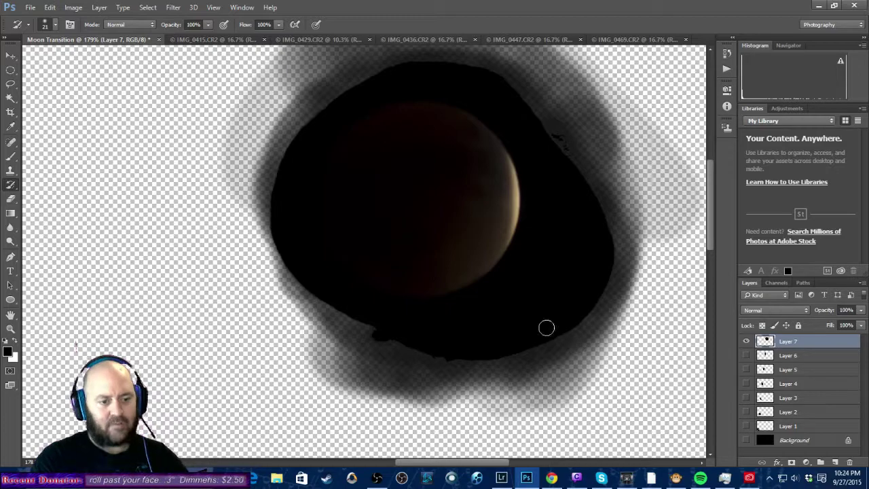
Show the Background and Layers 1 through 6 again.
scroll(518, 306, down, 6)
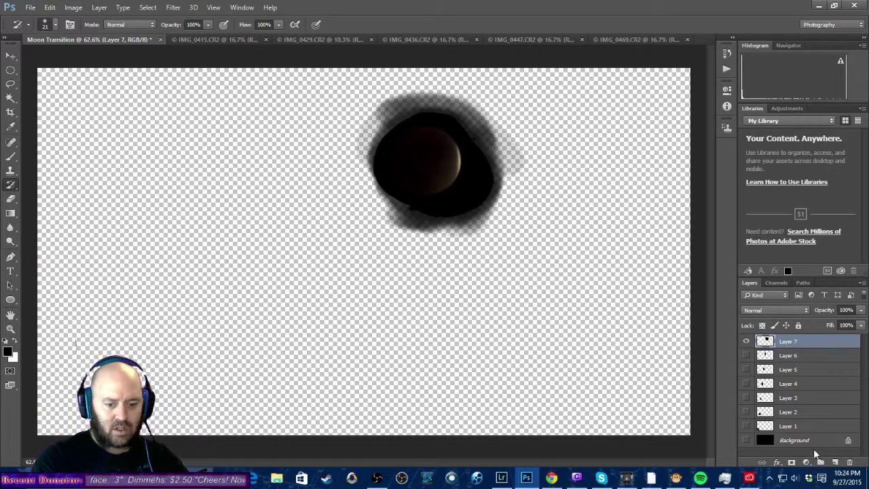
click(745, 439)
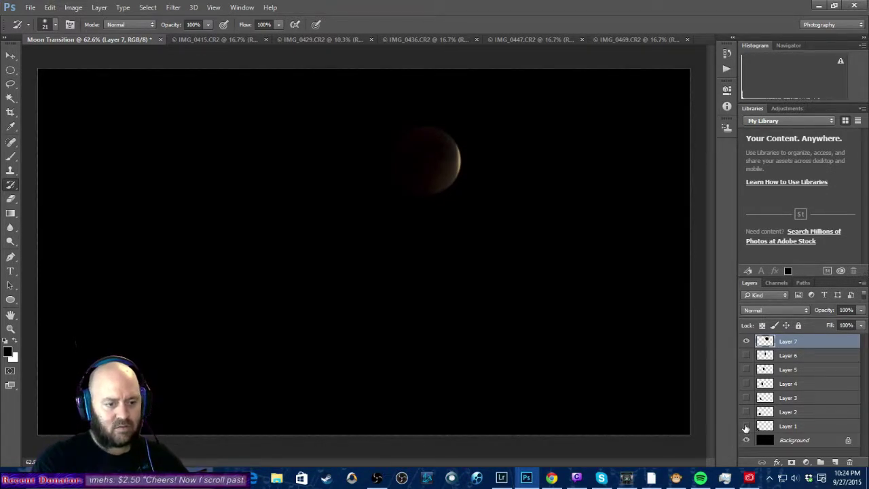
drag(746, 412, 750, 355)
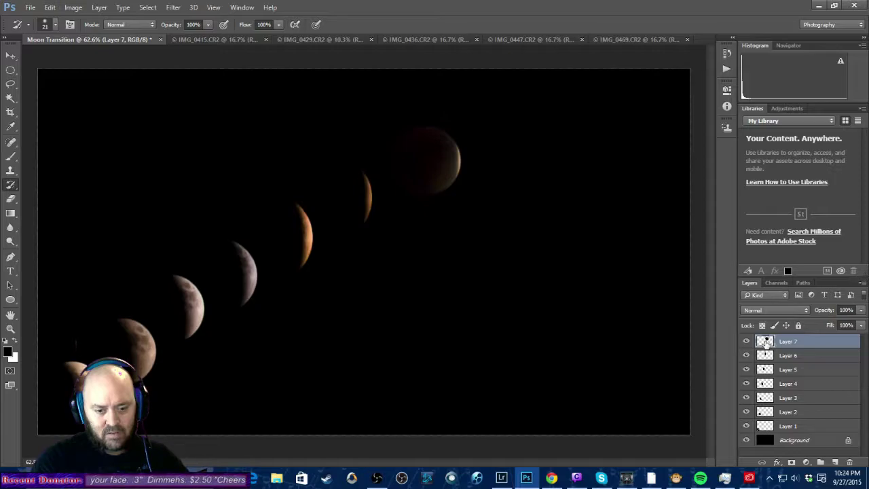
Add a Hide All layer mask to Layer 7.
click(71, 8)
mouse_move(95, 9)
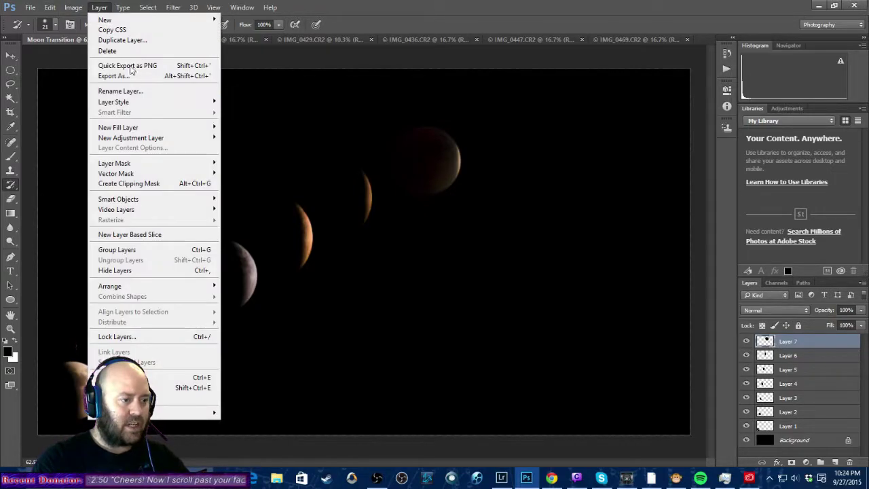
mouse_move(151, 163)
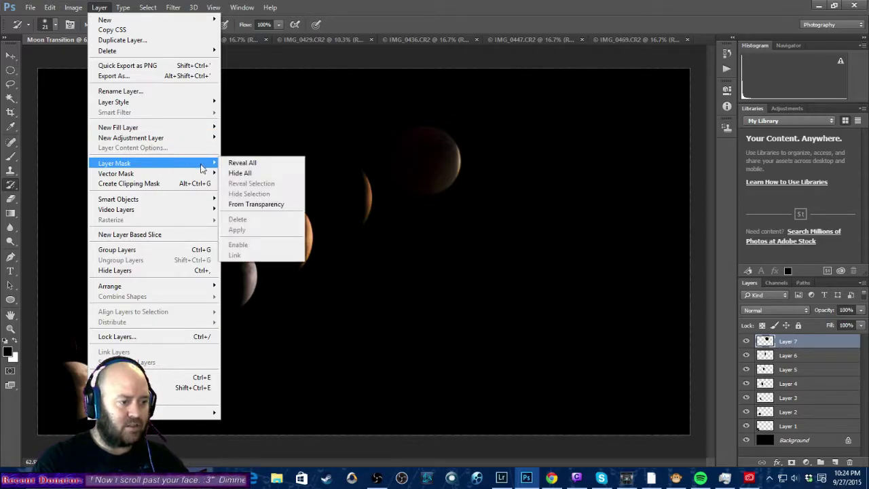
click(261, 175)
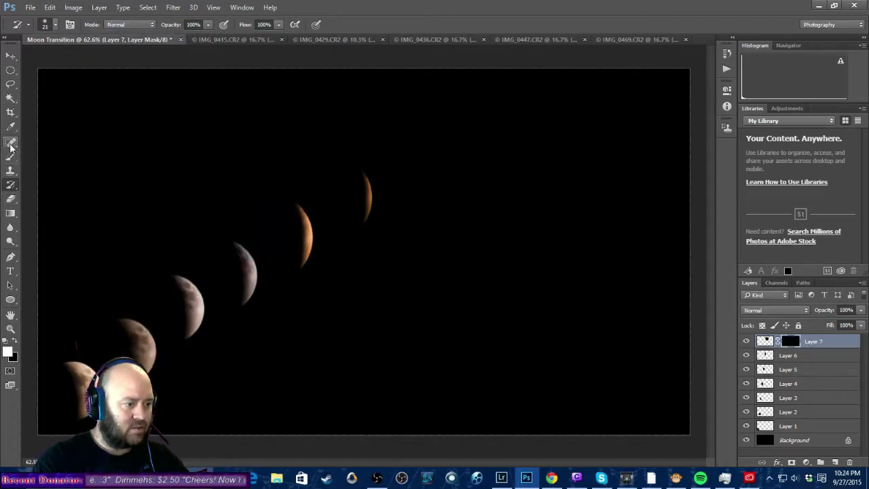
Set the Brush tool to 100% opacity and 100% flow for painting on the mask.
click(10, 156)
click(227, 25)
drag(227, 42, 279, 36)
click(298, 25)
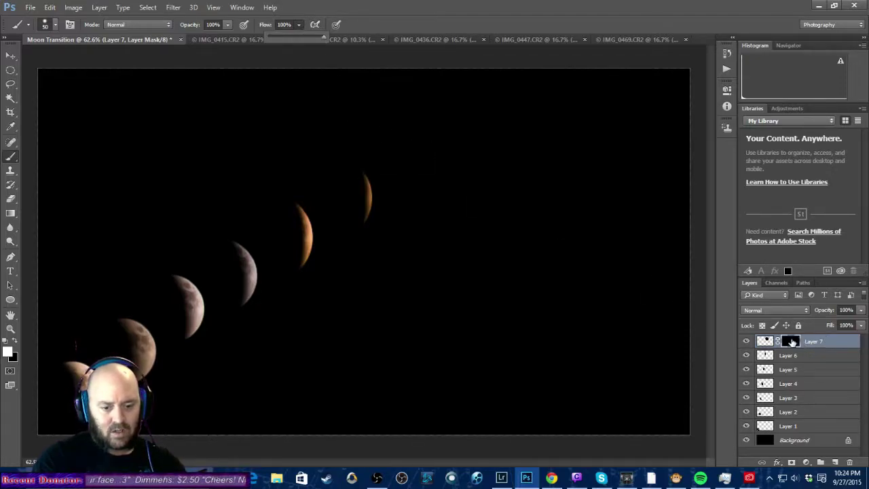
Disable Layer 7's mask and enlarge the Dodge tool's brush to 250 px, comparing it with the dark moon's diameter.
right_click(790, 341)
click(780, 347)
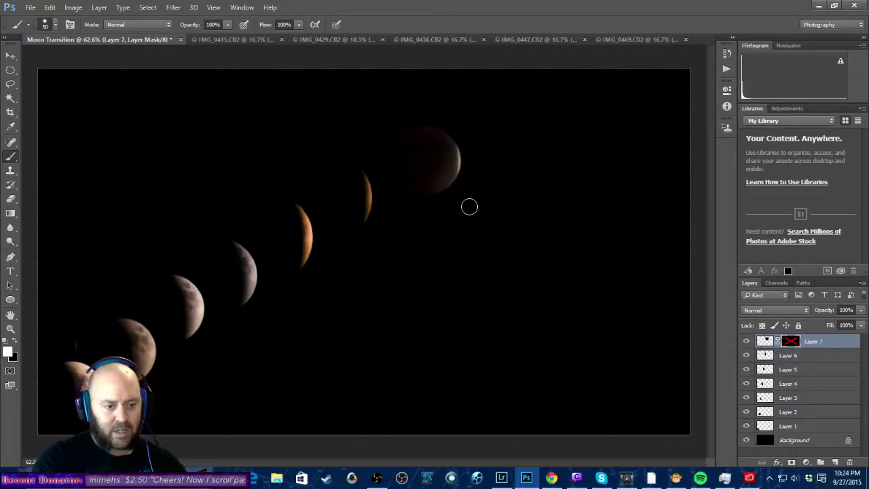
key(o)
key(bracketright)
key(bracketright)
key(bracketright)
key(bracketright)
key(bracketright)
key(bracketright)
key(bracketright)
key(bracketright)
key(bracketright)
key(bracketright)
key(bracketright)
key(bracketright)
key(bracketright)
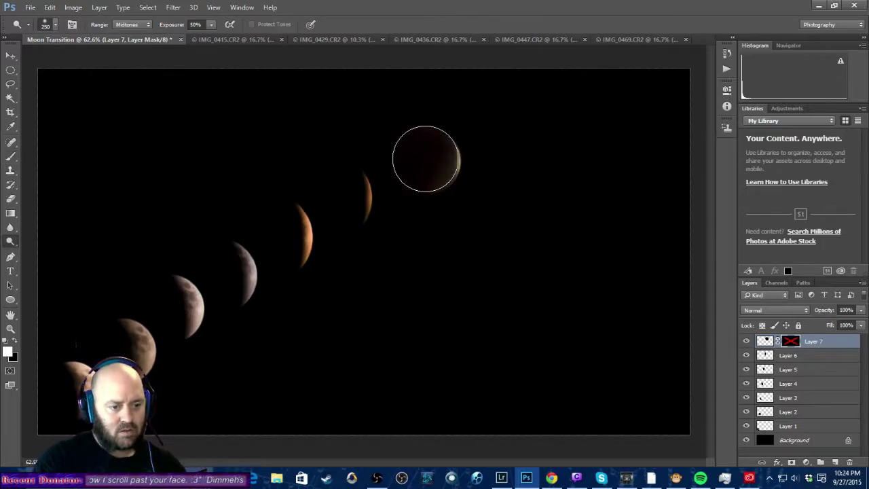
key(bracketright)
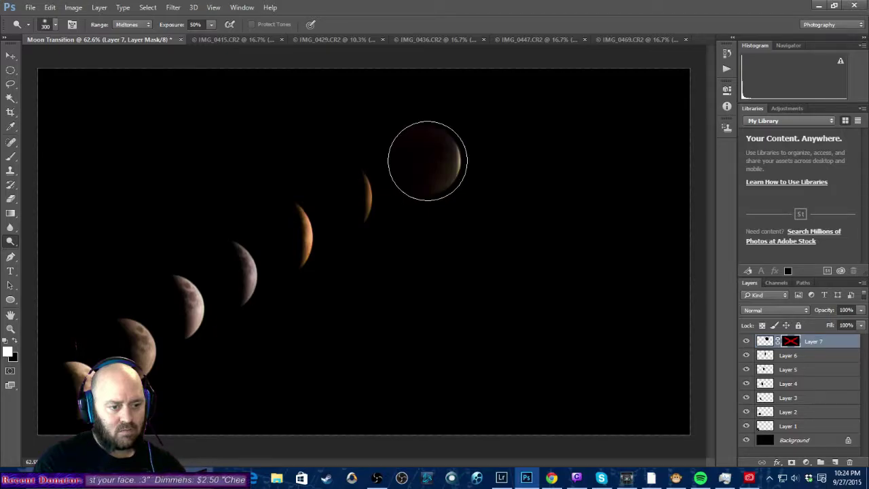
key(bracketleft)
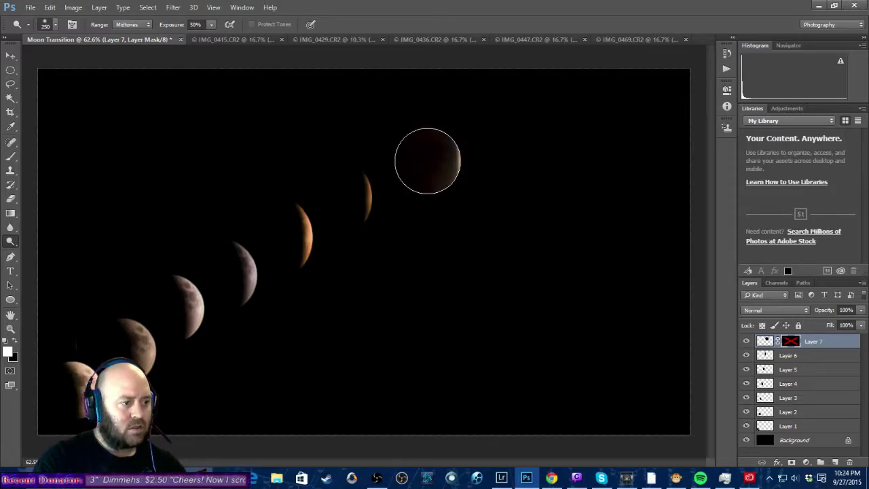
Set the Dodge tool's brush size to 255 px and compare it with the dark moon.
click(55, 25)
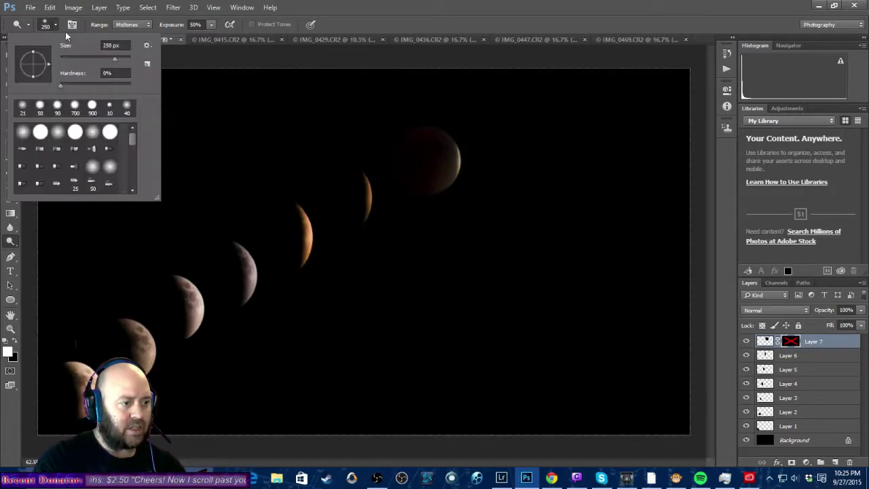
click(109, 45)
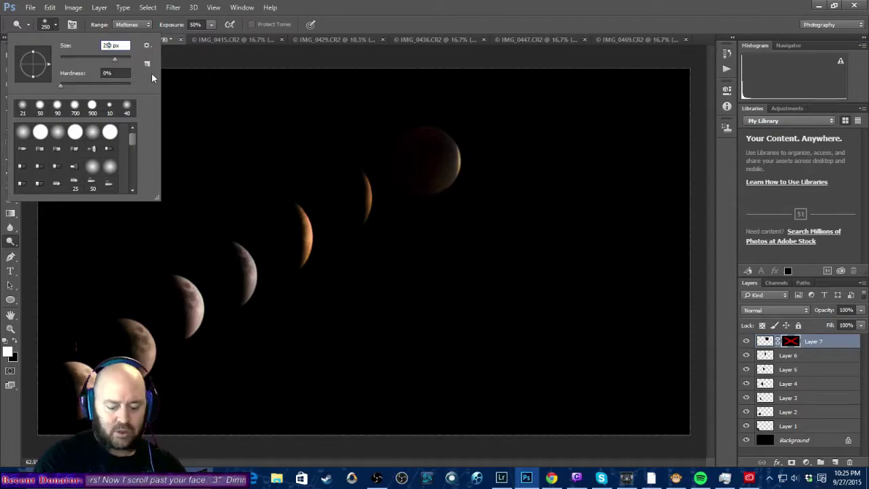
text(255)
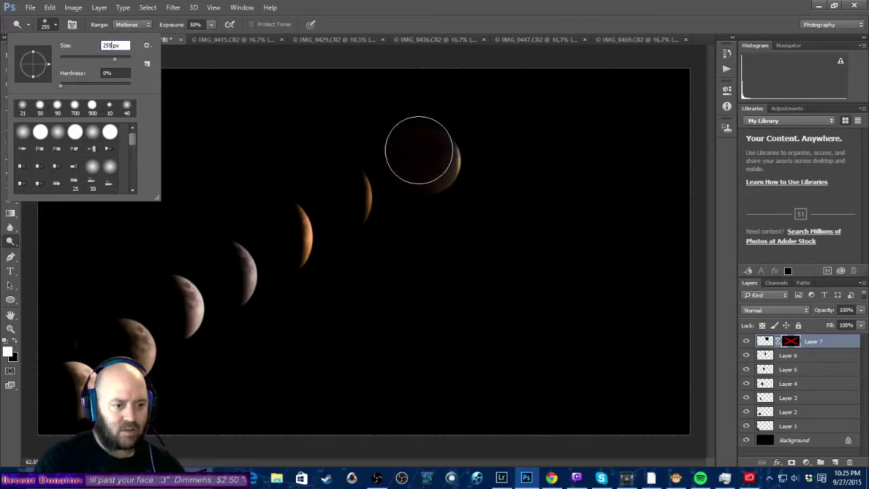
key(Return)
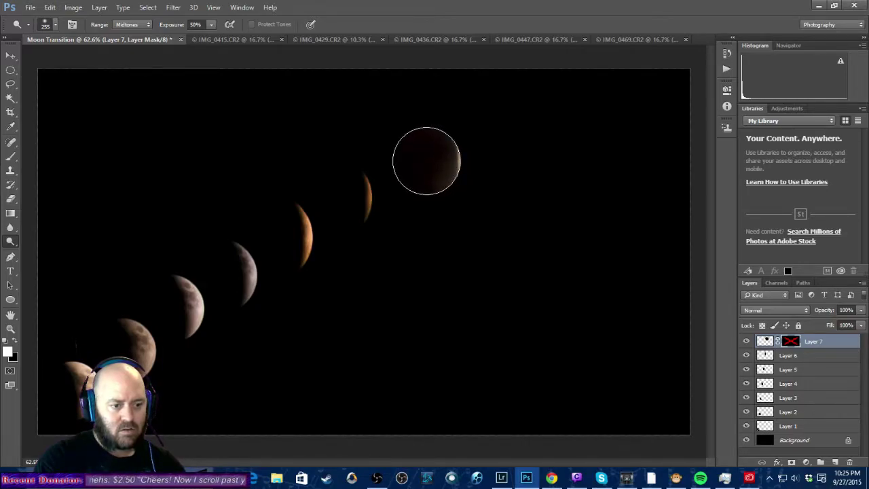
Re-enable Layer 7's mask and set the Dodge tool's range to Shadows.
right_click(786, 342)
click(780, 352)
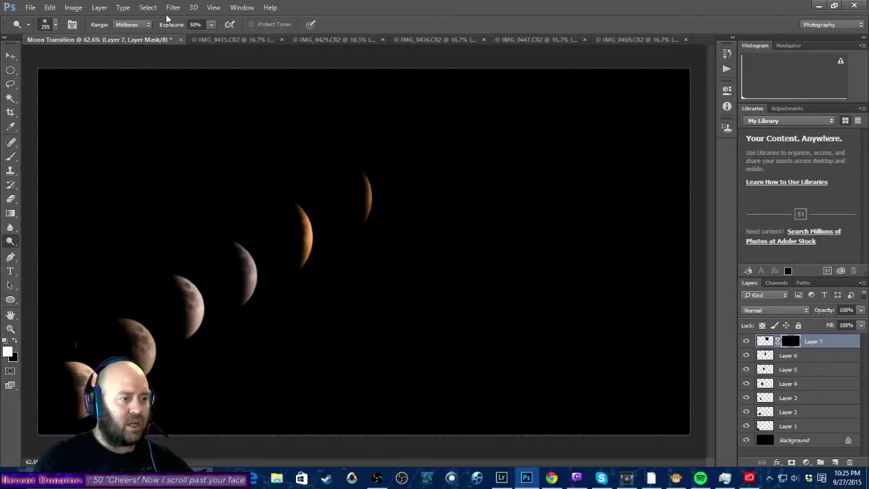
click(141, 26)
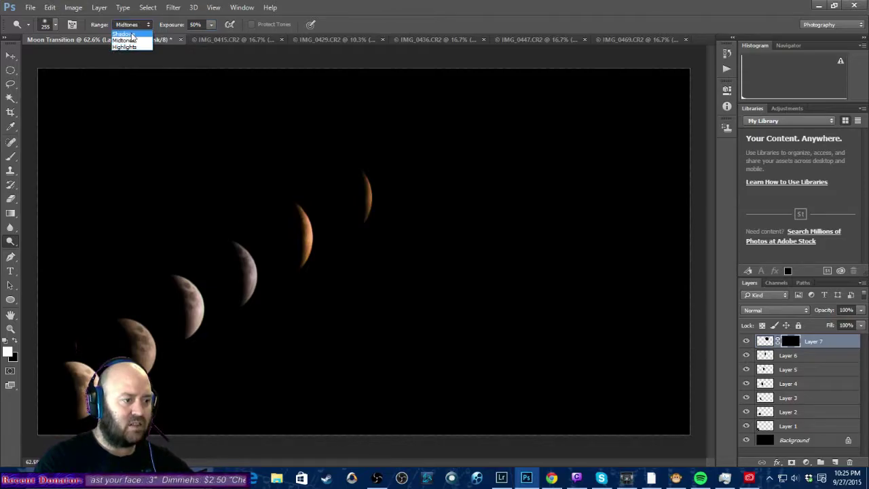
click(133, 34)
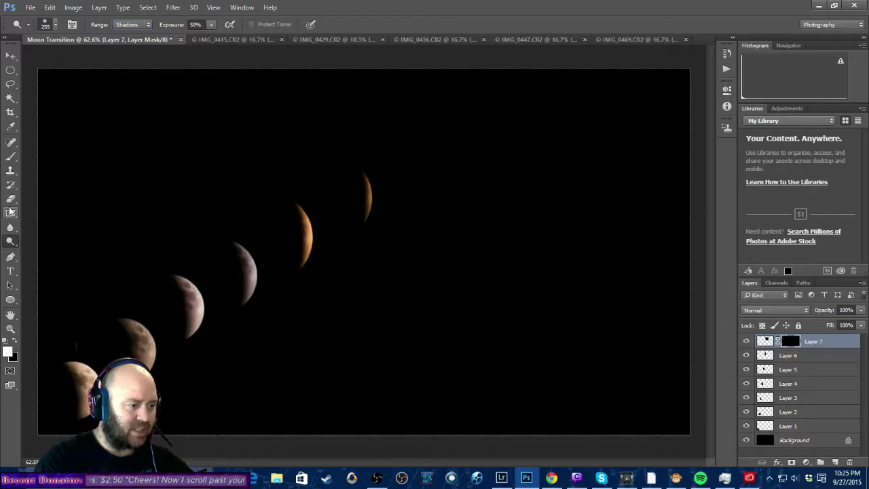
Paint white over the dark moon on Layer 7's mask with a 255 px Brush to reveal it.
click(11, 158)
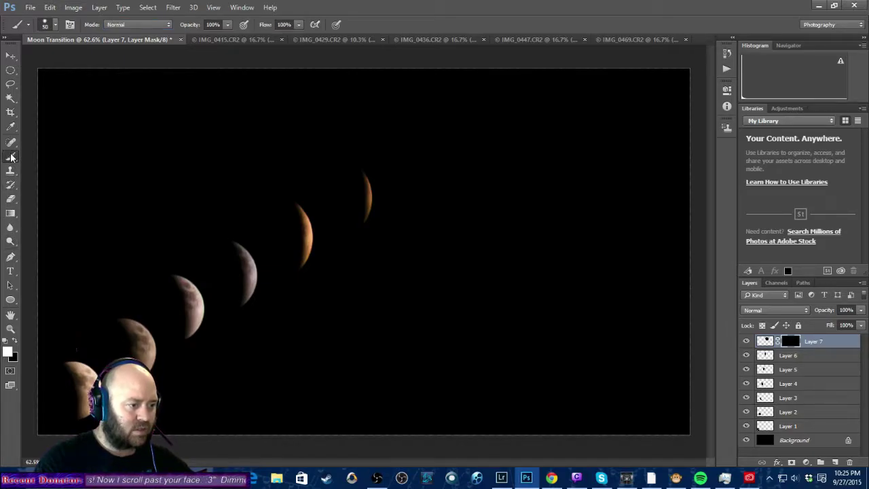
click(55, 25)
click(96, 44)
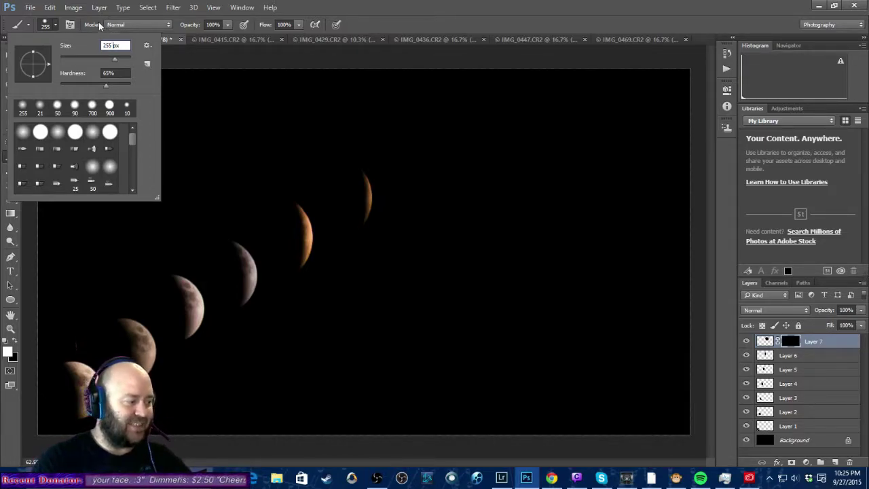
click(55, 29)
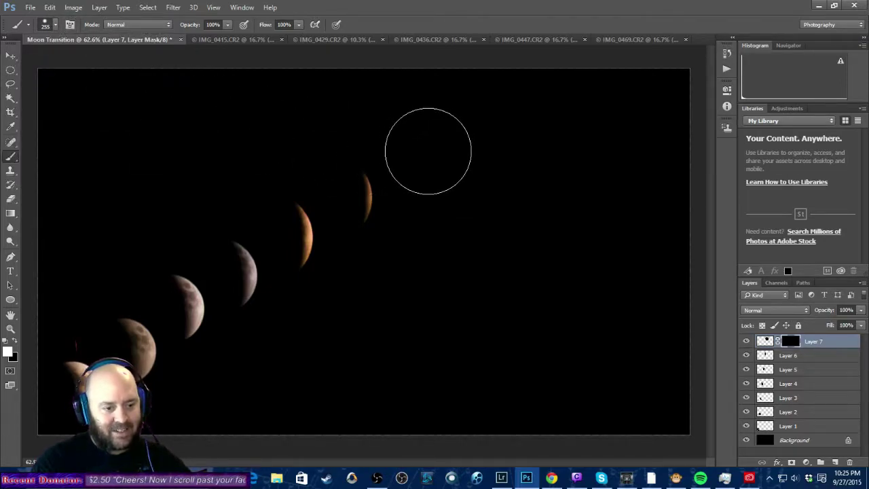
drag(428, 148, 420, 163)
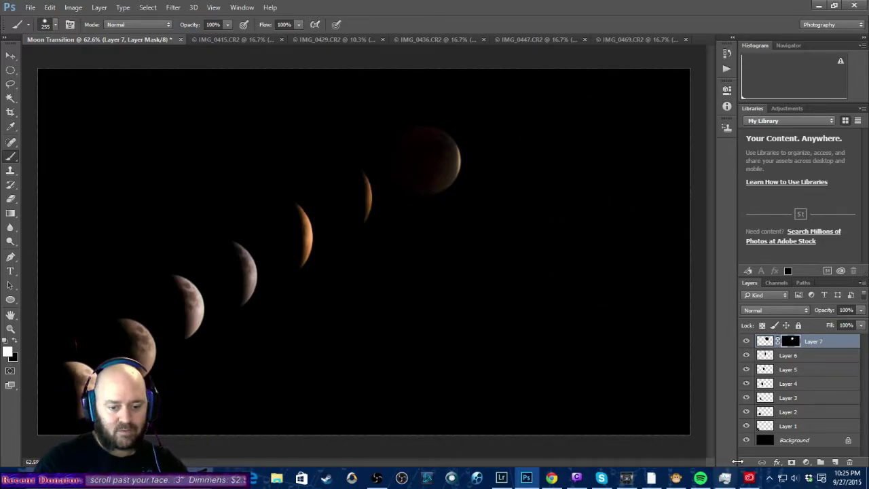
With the Background temporarily hidden, paint black on Layer 7's mask along the dark moon's upper and right edges with a 50 px brush.
click(748, 440)
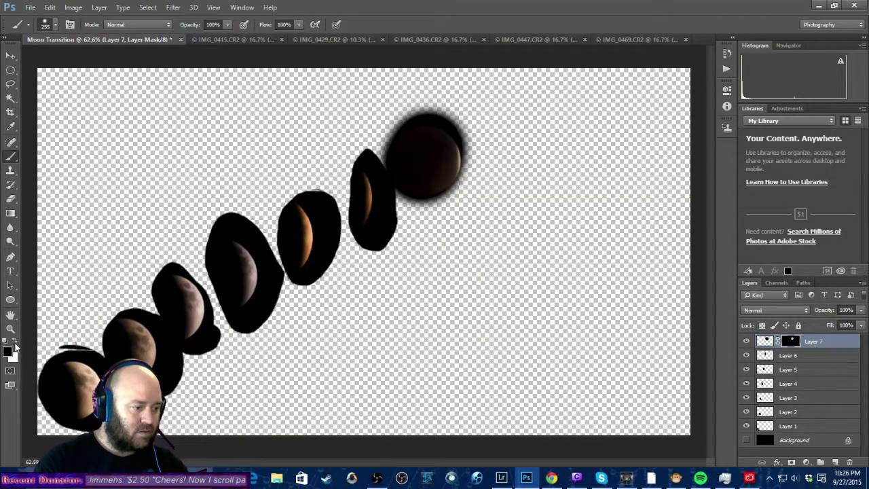
key(bracketleft)
key(bracketleft)
key(bracketleft)
key(bracketleft)
key(bracketleft)
key(bracketleft)
key(bracketleft)
key(bracketleft)
mouse_move(462, 148)
mouse_down()
mouse_move(461, 133)
mouse_move(426, 114)
mouse_move(384, 126)
mouse_up()
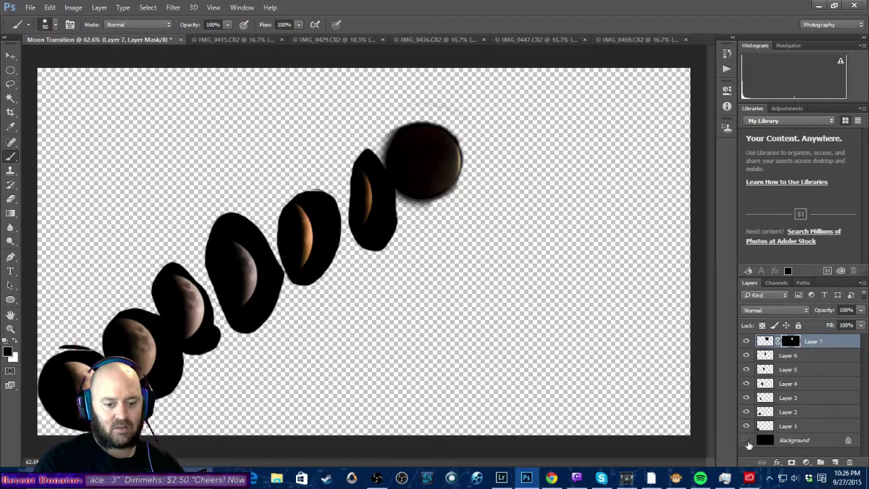
click(747, 440)
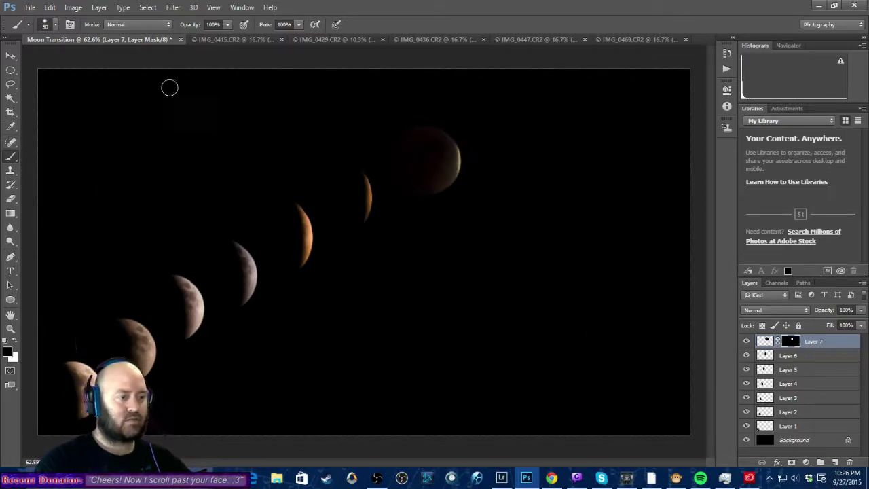
Outline the orange moon in IMG_0469.CR2 with a freehand Lasso selection.
click(624, 40)
click(547, 39)
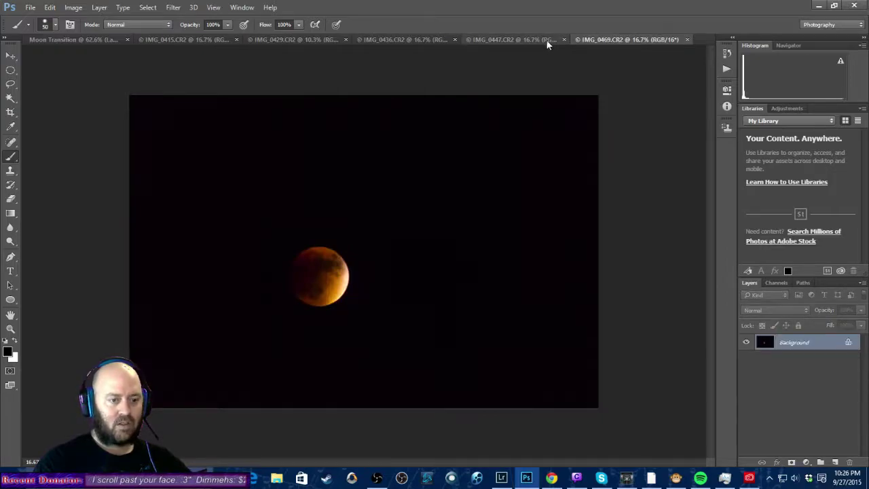
click(622, 40)
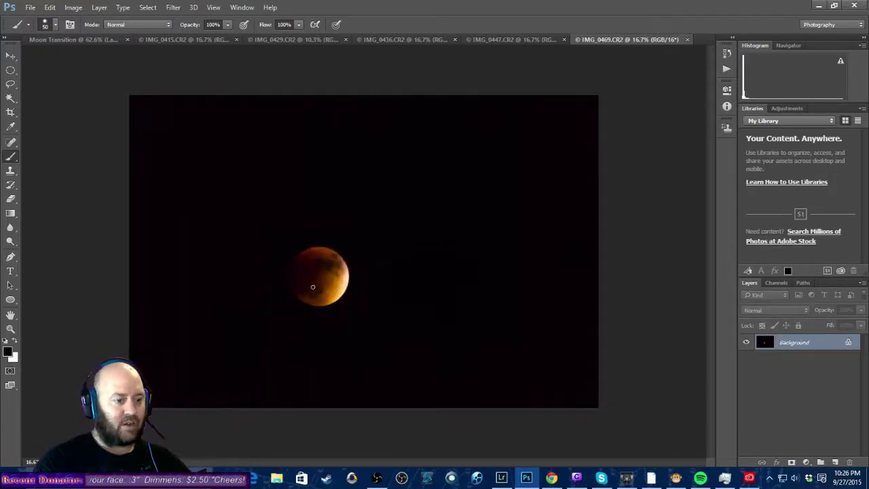
click(10, 83)
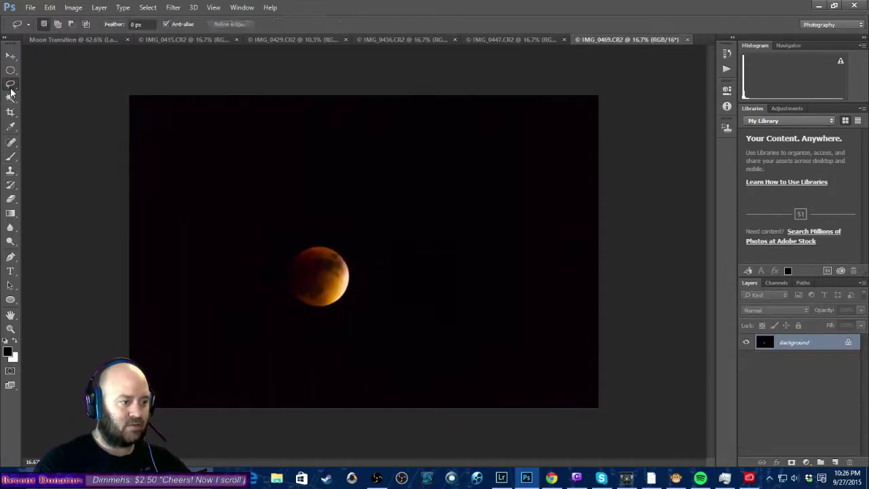
mouse_move(324, 246)
mouse_down()
mouse_move(287, 257)
mouse_move(283, 273)
mouse_move(296, 305)
mouse_move(314, 315)
mouse_move(356, 296)
mouse_move(359, 273)
mouse_move(341, 253)
mouse_up()
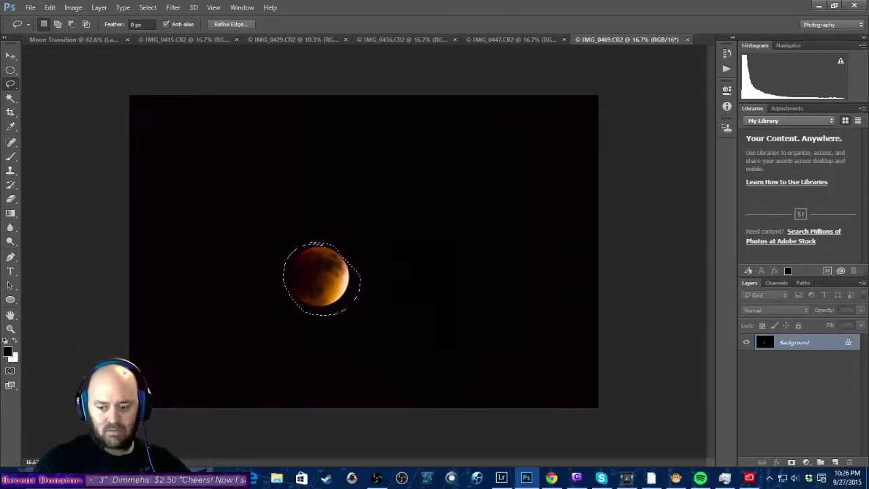
Copy the selected orange moon and paste it into the Moon Transition document as a new layer.
key(alt+Tab)
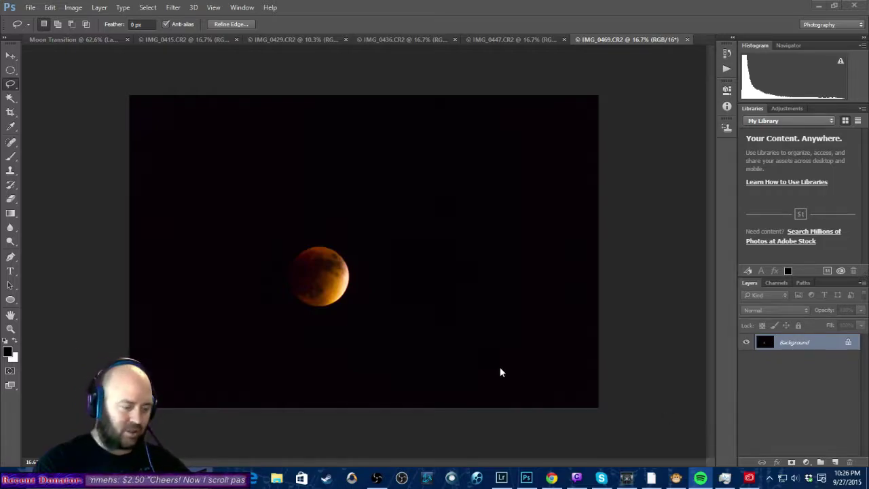
key(ctrl+z)
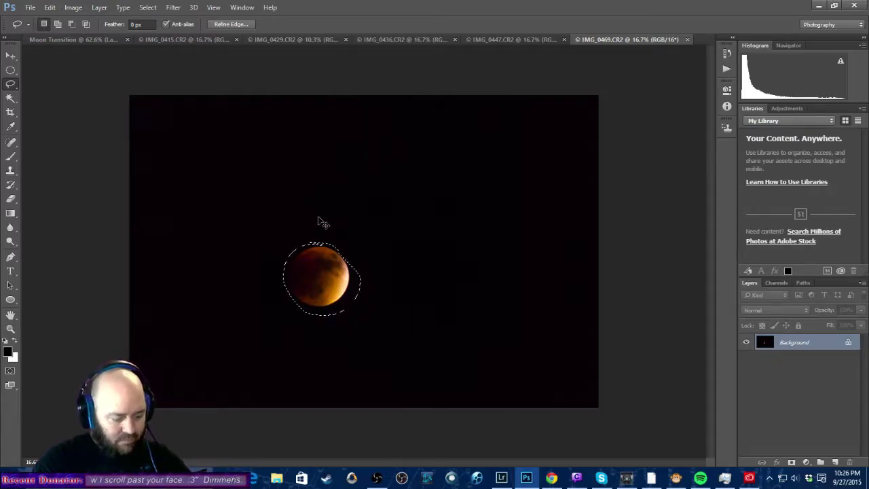
click(72, 39)
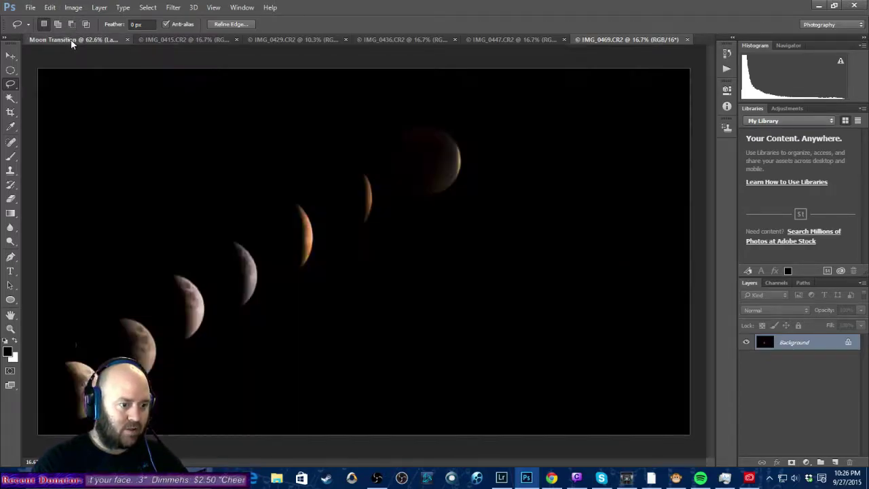
key(ctrl+v)
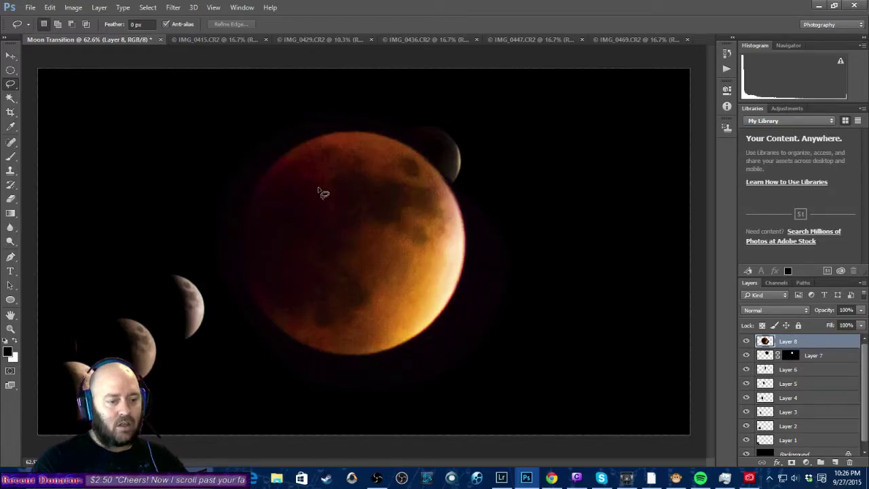
Hide the Background layer and move the pasted orange moon to the lower-right part of the canvas.
click(746, 454)
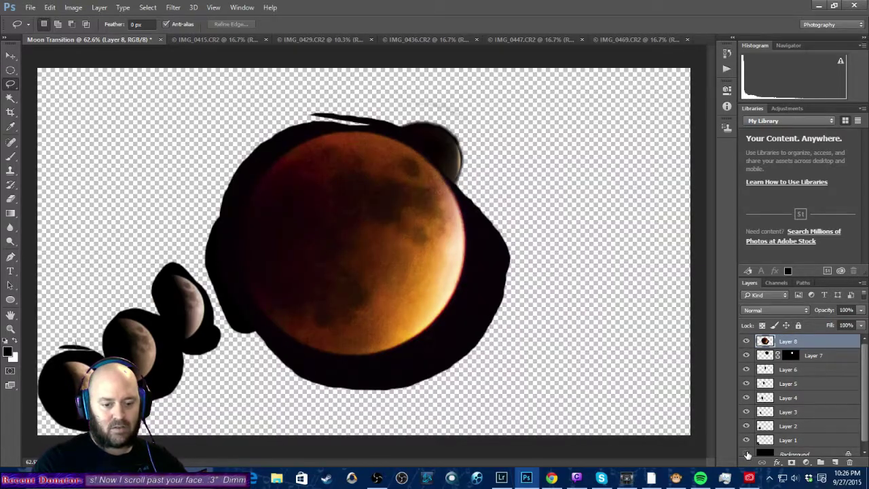
click(11, 56)
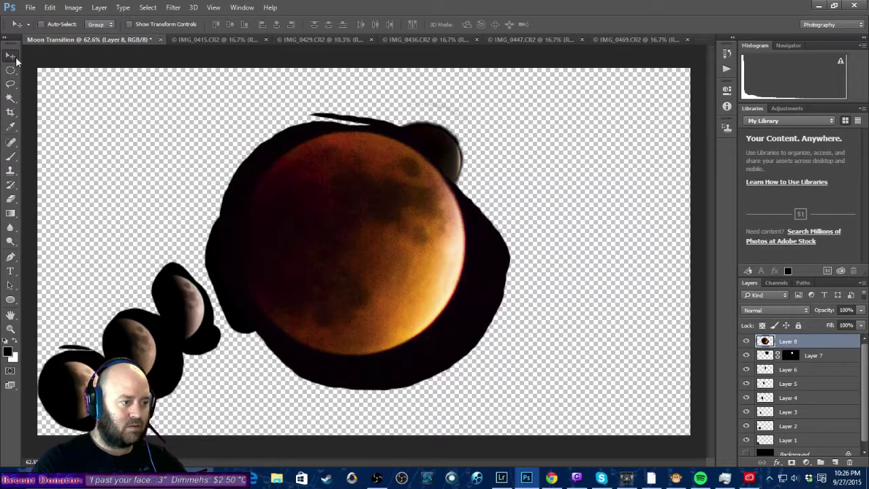
drag(325, 237, 498, 287)
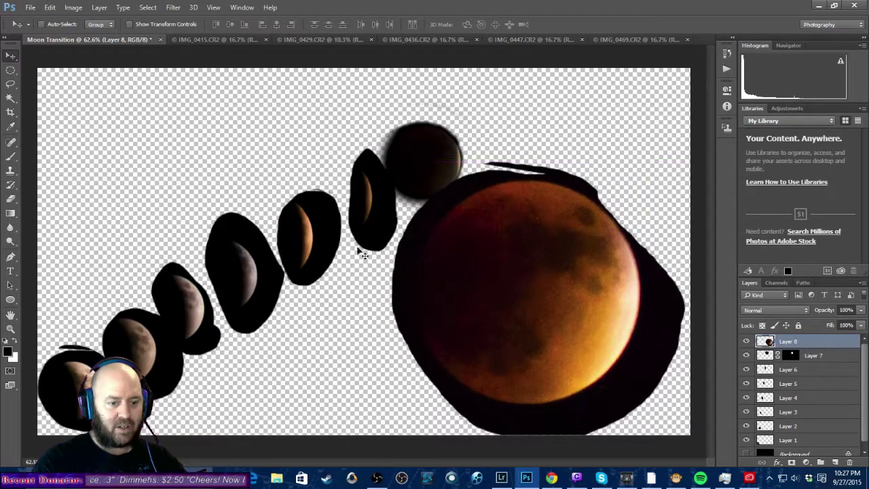
Scale the orange moon on Layer 8 to 31.25% and place it just above and right of the dark moon.
click(49, 8)
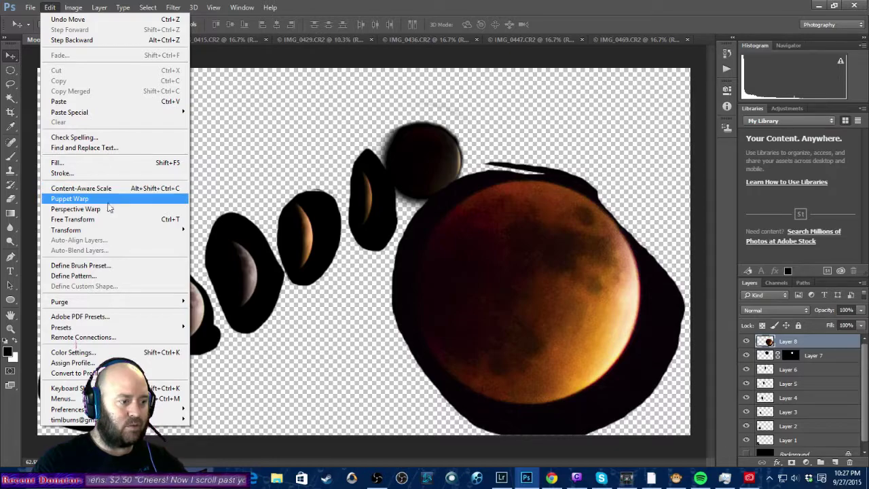
mouse_move(97, 231)
click(210, 245)
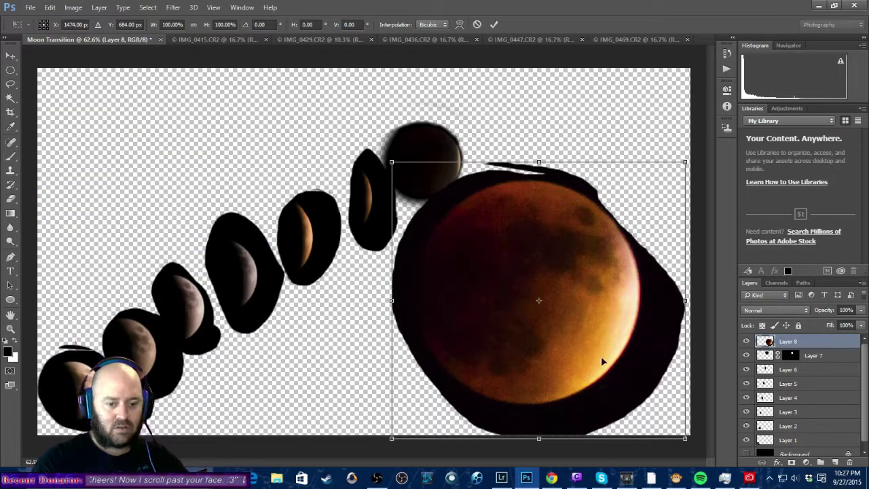
drag(392, 162, 554, 315)
drag(597, 358, 504, 148)
drag(507, 195, 517, 125)
drag(601, 192, 518, 146)
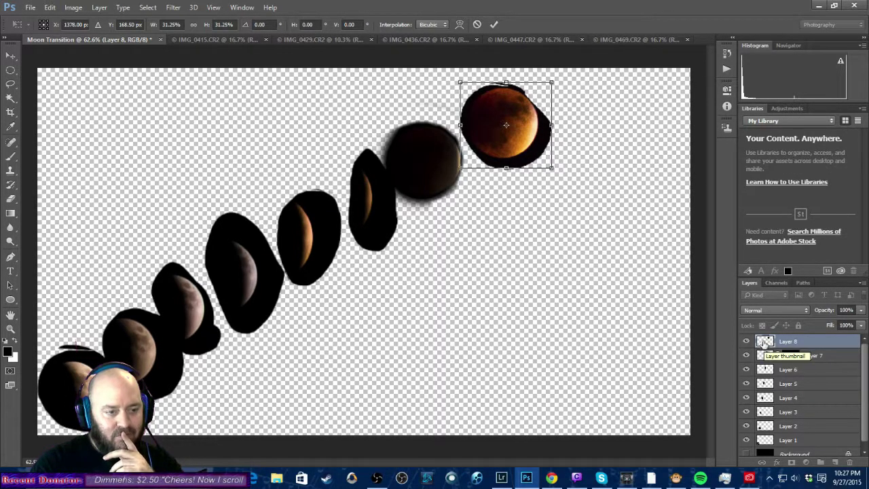
click(73, 8)
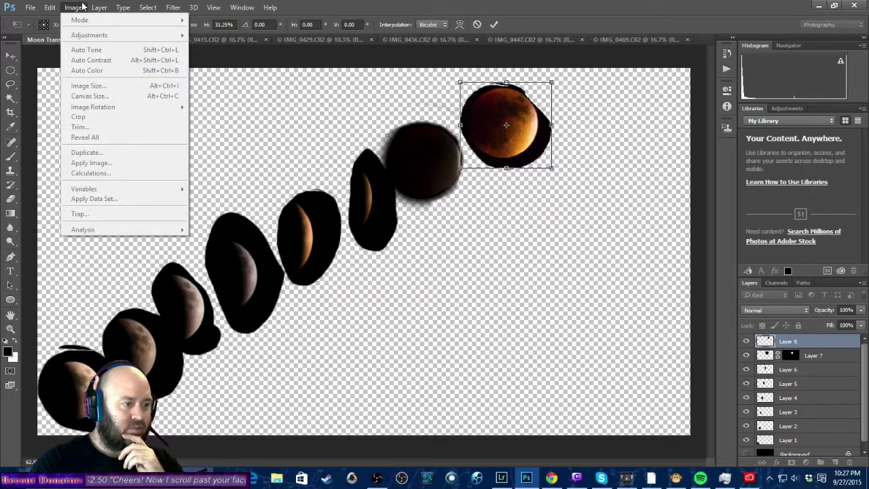
click(322, 145)
key(Return)
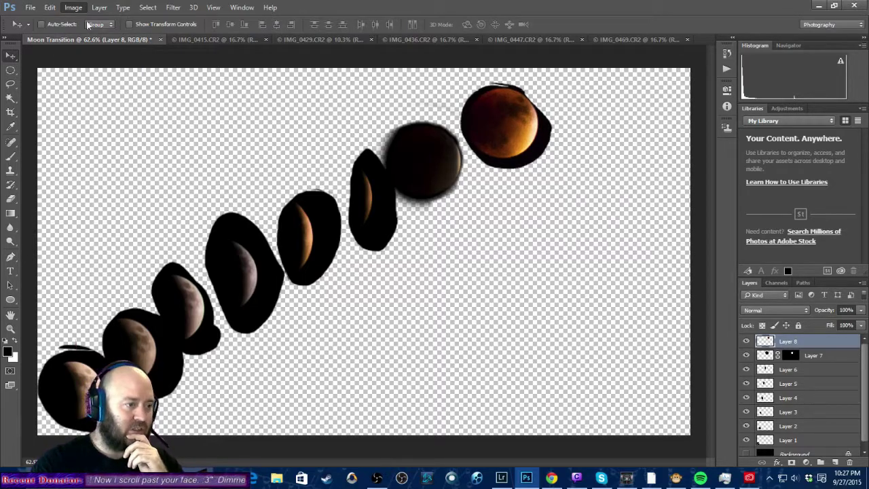
Add a Reveal All layer mask to Layer 8.
click(99, 8)
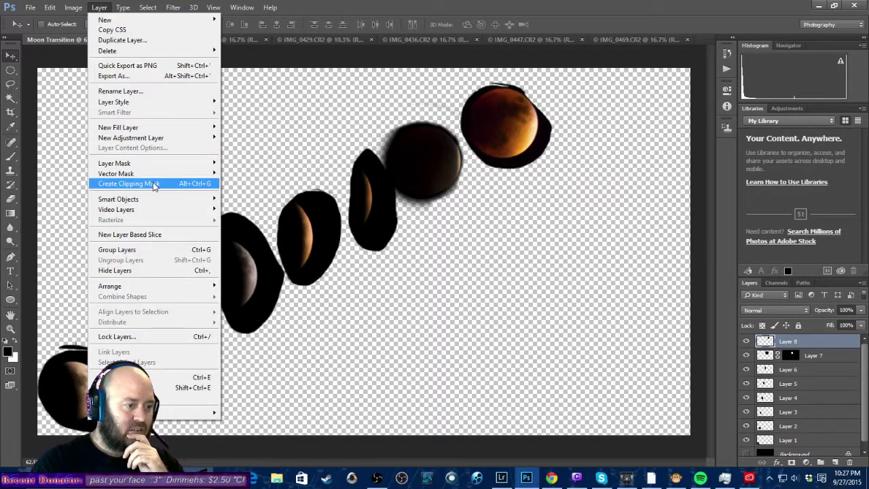
mouse_move(155, 167)
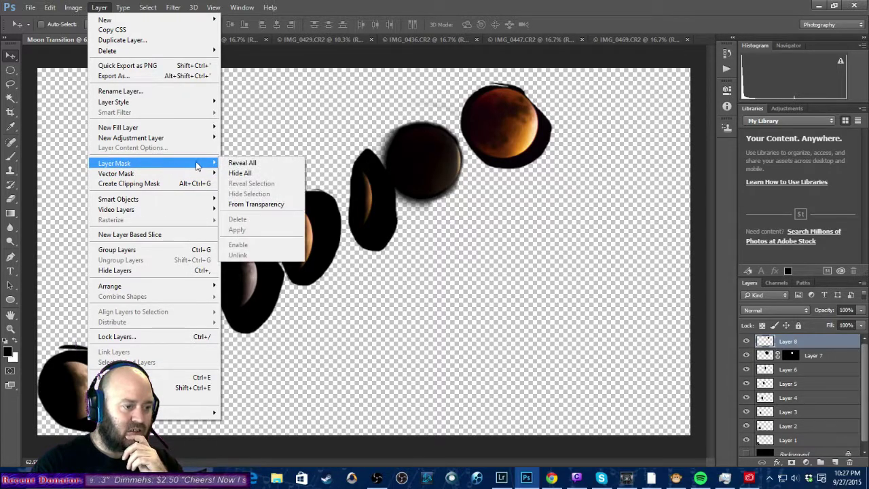
click(247, 165)
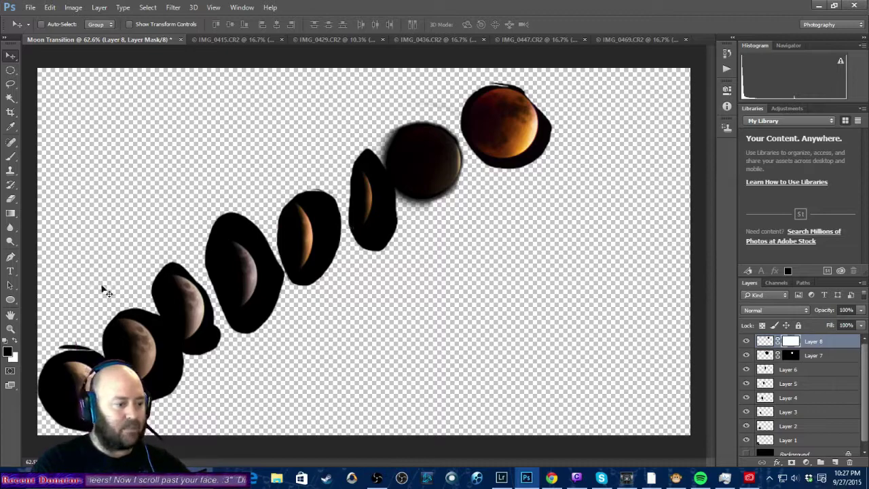
Paint black on Layer 8's mask around the orange moon with a 50 px brush, and show the Background layer again.
click(10, 156)
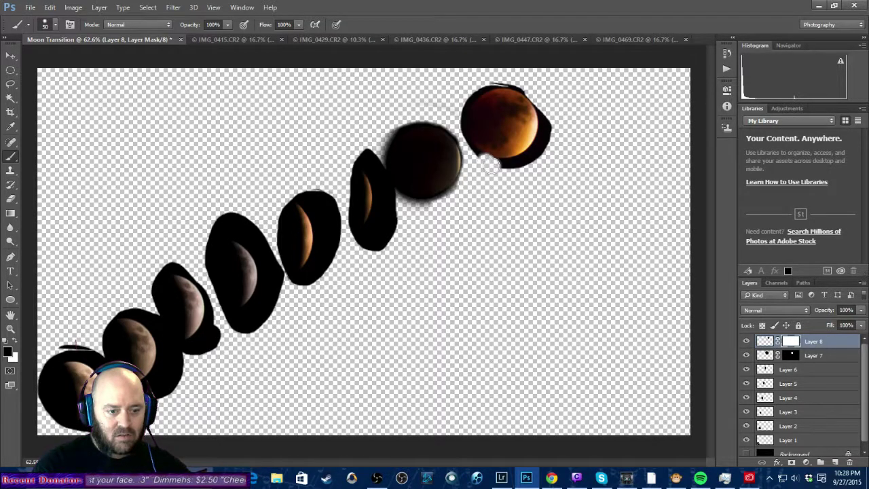
click(493, 170)
mouse_move(487, 167)
mouse_down()
mouse_move(514, 170)
mouse_move(548, 150)
mouse_move(555, 114)
mouse_move(542, 157)
mouse_move(550, 136)
mouse_move(545, 100)
mouse_move(545, 143)
mouse_up()
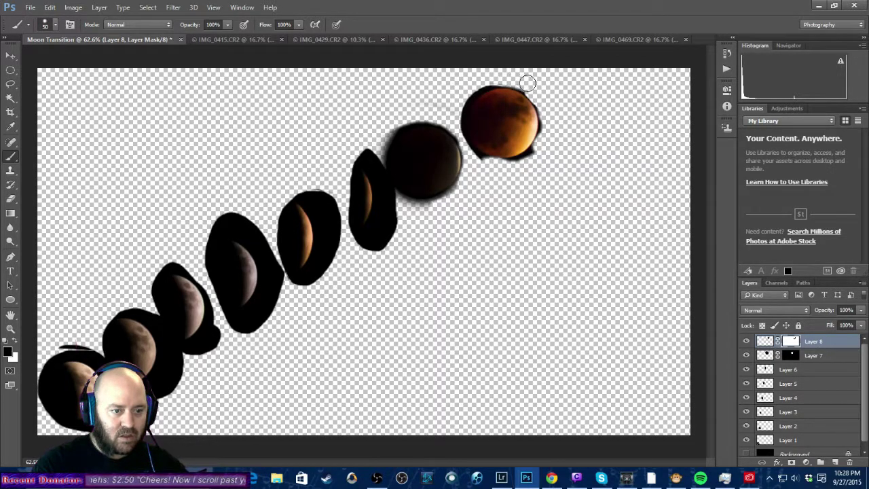
scroll(489, 80, up, 5)
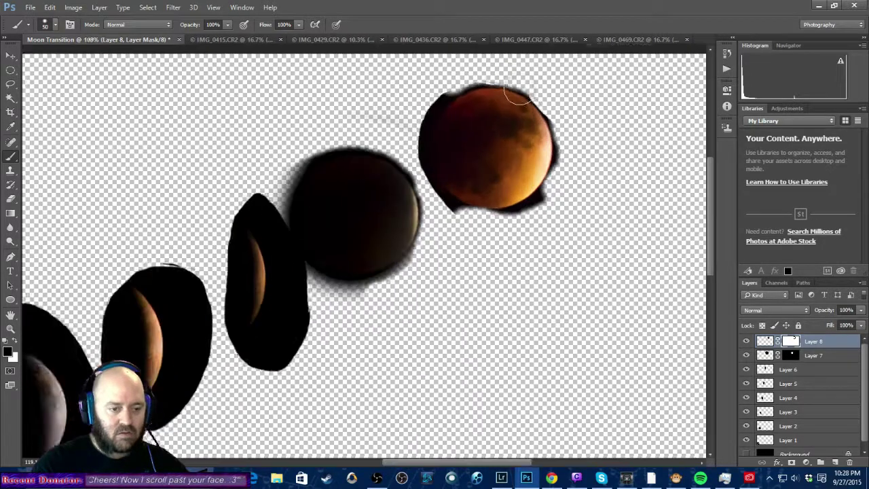
mouse_move(395, 77)
mouse_down()
mouse_move(360, 92)
mouse_move(323, 143)
mouse_move(323, 216)
mouse_move(342, 258)
mouse_move(315, 190)
mouse_move(320, 162)
mouse_move(348, 106)
mouse_move(373, 84)
mouse_move(313, 174)
mouse_move(330, 253)
mouse_move(377, 324)
mouse_move(418, 343)
mouse_move(494, 352)
mouse_move(555, 342)
mouse_move(590, 315)
mouse_move(635, 248)
mouse_move(633, 212)
mouse_up()
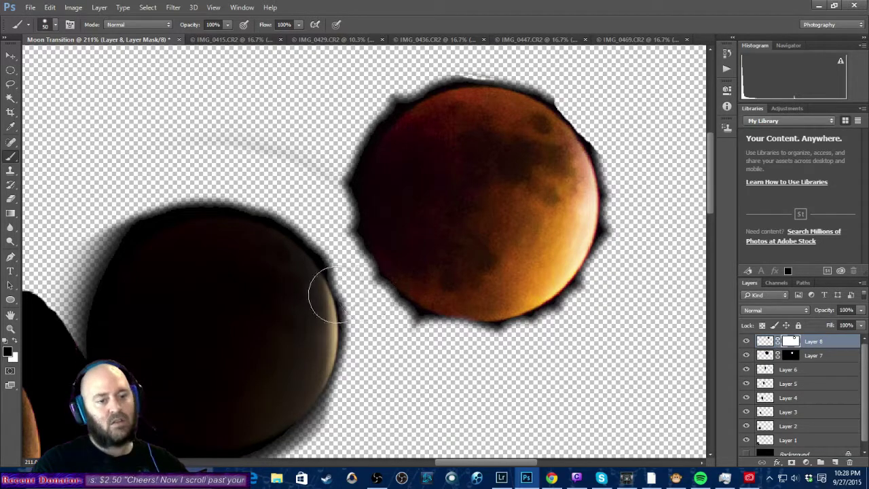
scroll(347, 244, down, 6)
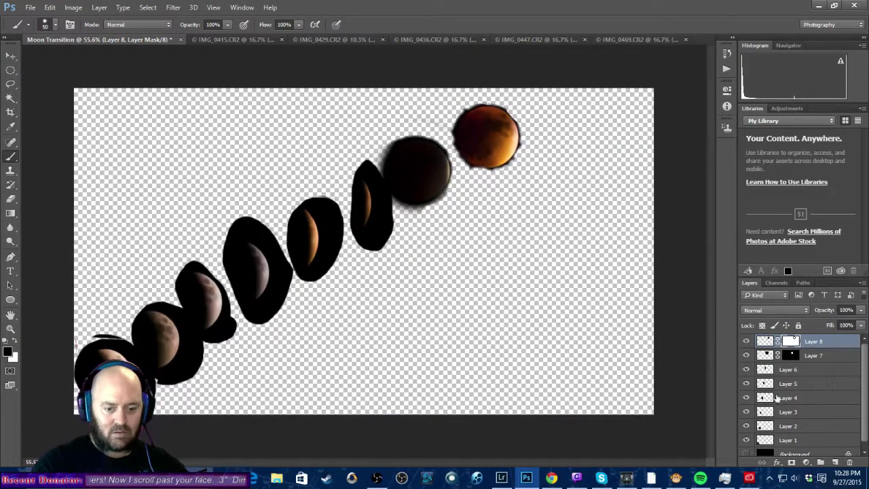
click(746, 454)
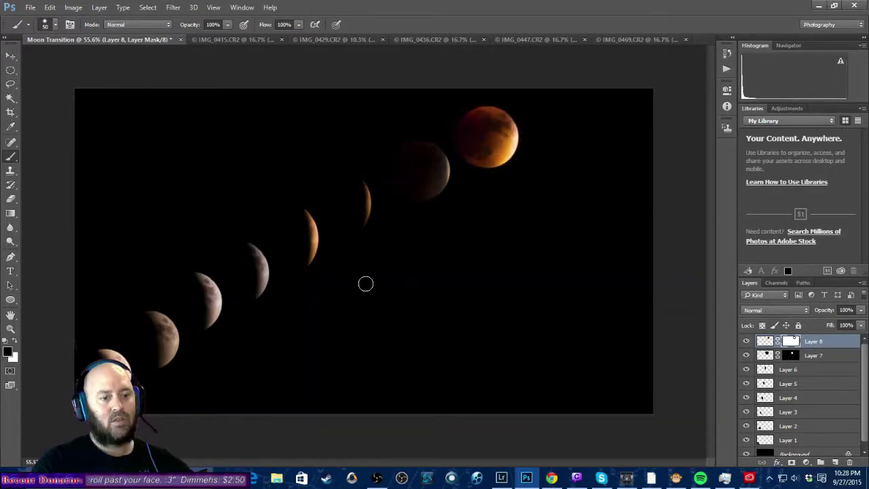
Lower the brush opacity to 42% and touch up the orange moon's edges on Layer 8's mask.
scroll(441, 137, up, 5)
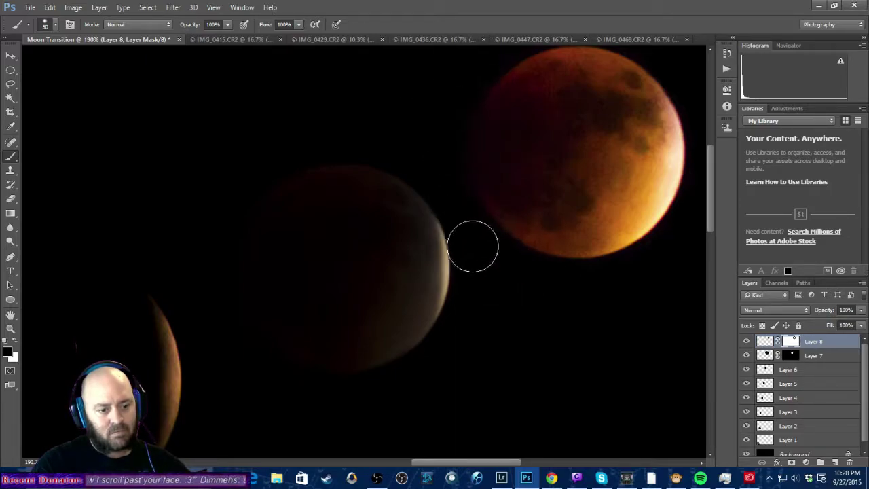
click(227, 25)
drag(224, 36, 197, 35)
click(440, 155)
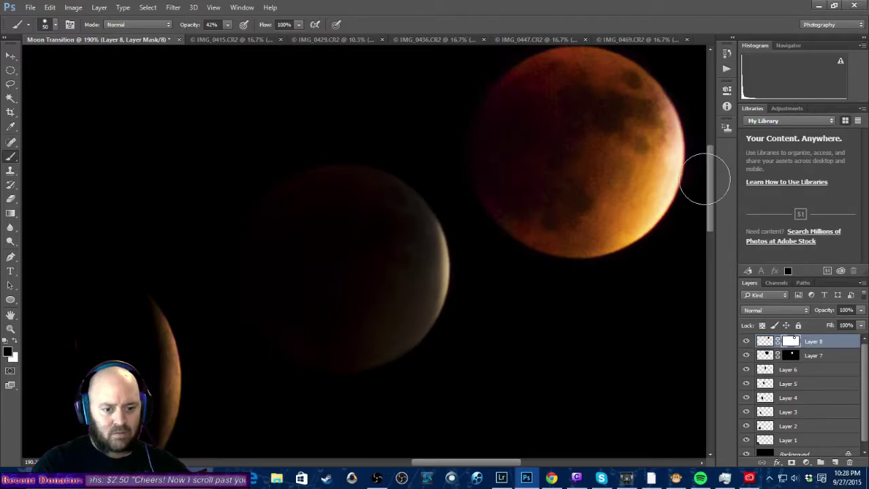
scroll(710, 183, up, 3)
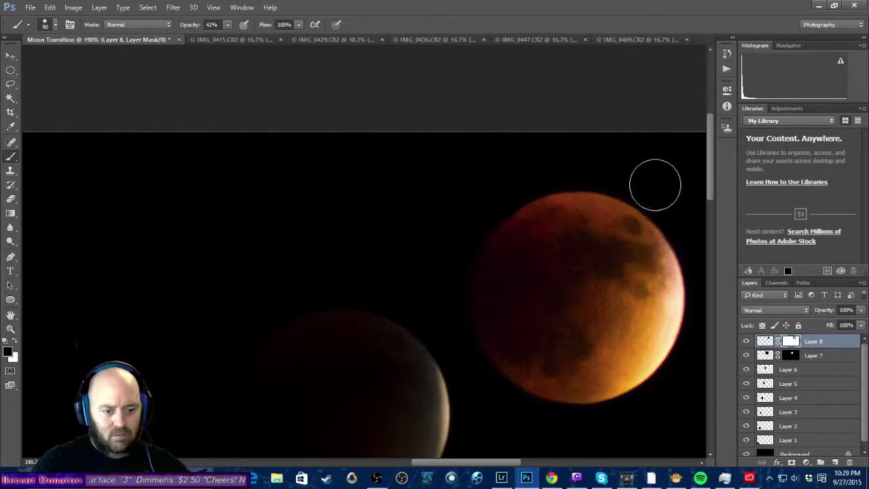
scroll(704, 249, down, 5)
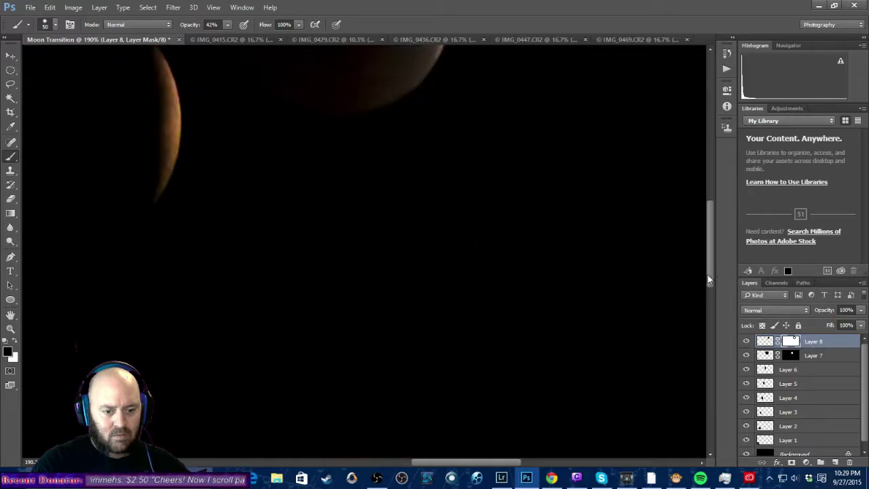
drag(710, 242, 706, 184)
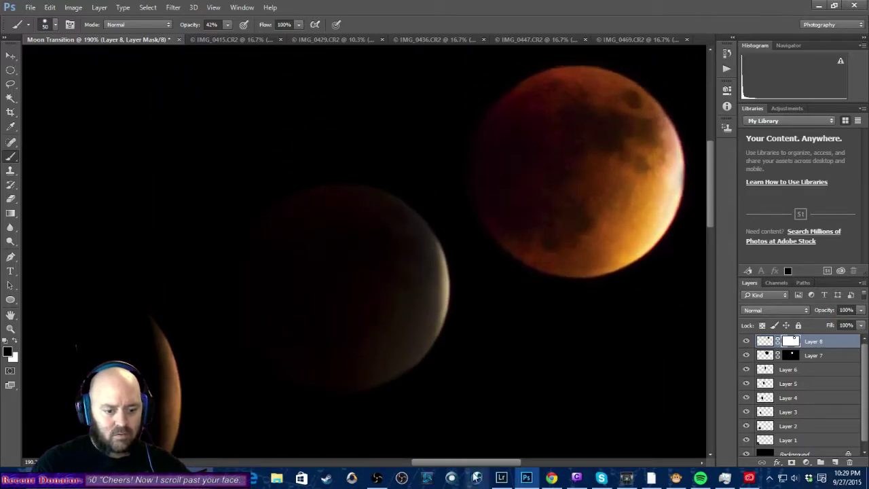
drag(473, 464, 504, 464)
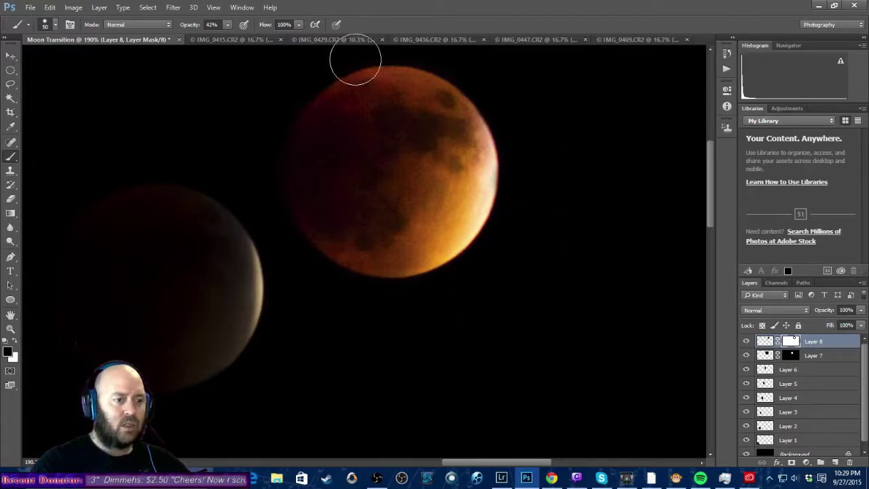
Move the orange moon into the canvas's upper-right corner and make Layer 7's image active.
key(ctrl+0)
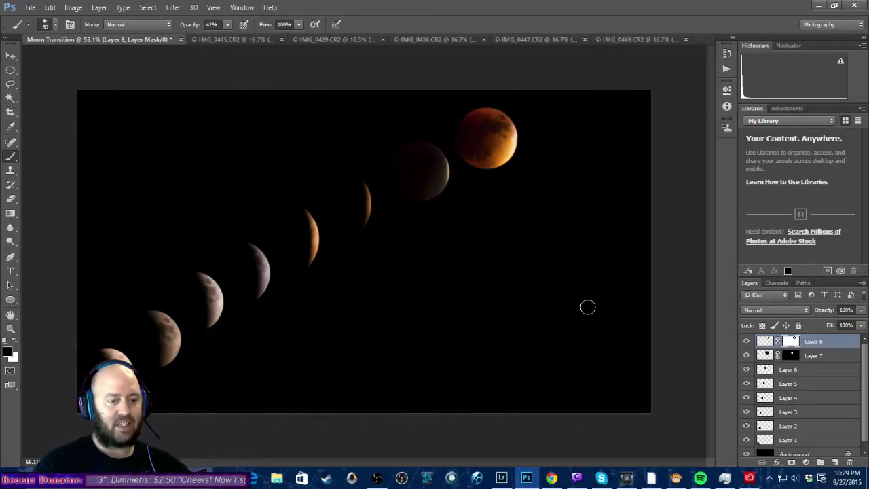
click(11, 56)
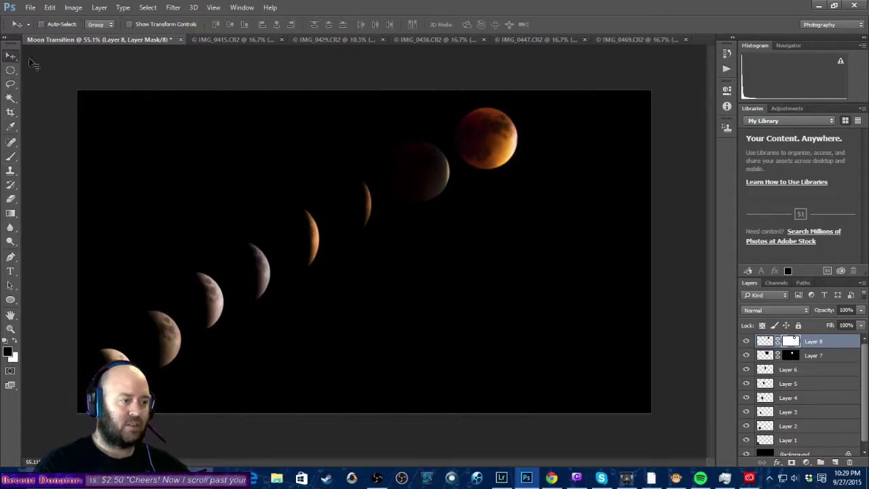
drag(488, 145, 609, 132)
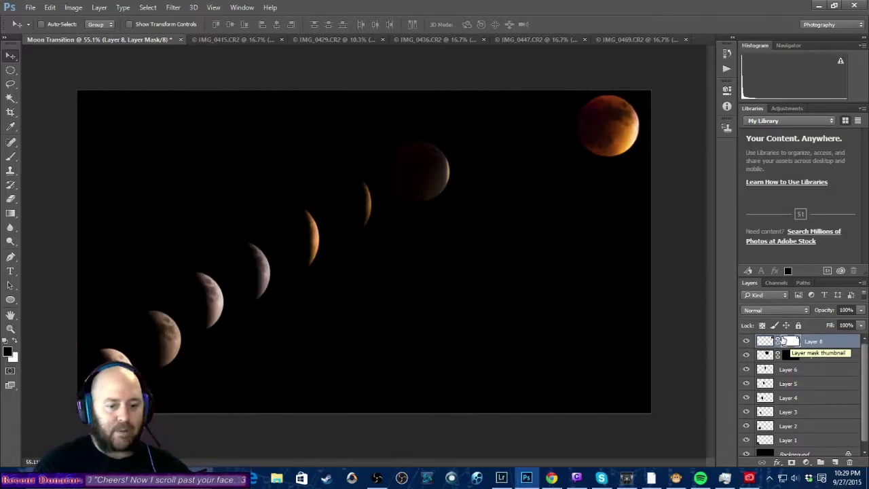
click(765, 356)
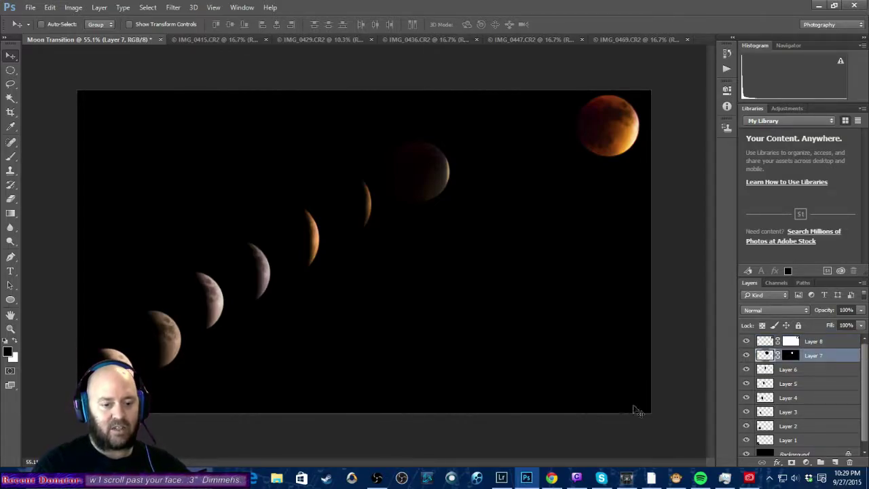
Move Layer 7's dim moon close to the orange moon and shift Layer 6's thin crescent toward it.
drag(420, 175, 537, 176)
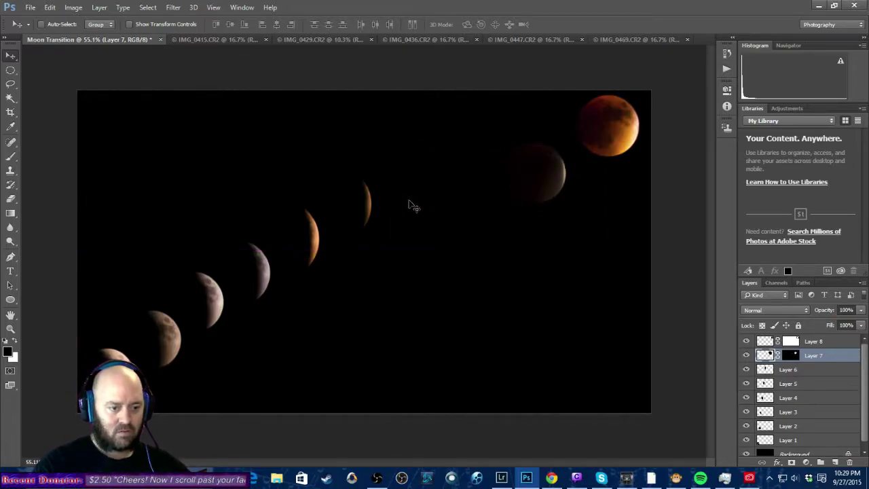
mouse_move(372, 205)
mouse_down()
mouse_move(436, 237)
mouse_move(387, 202)
mouse_up()
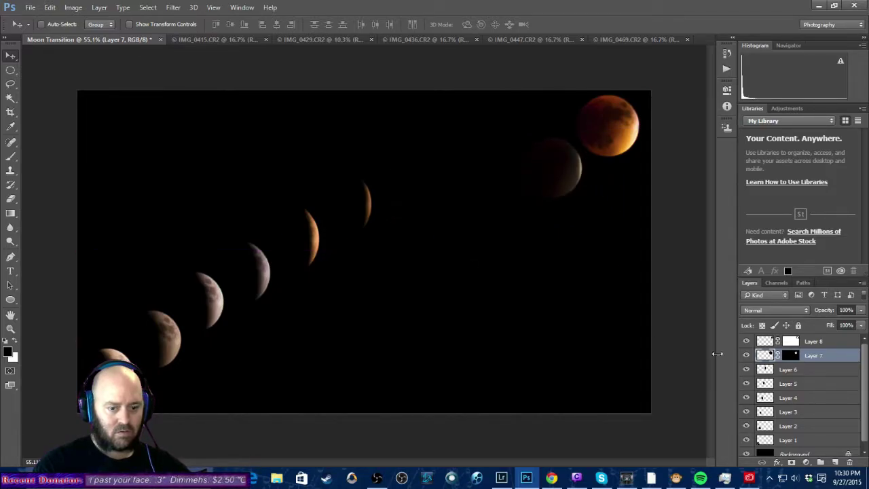
click(771, 369)
drag(366, 212, 473, 214)
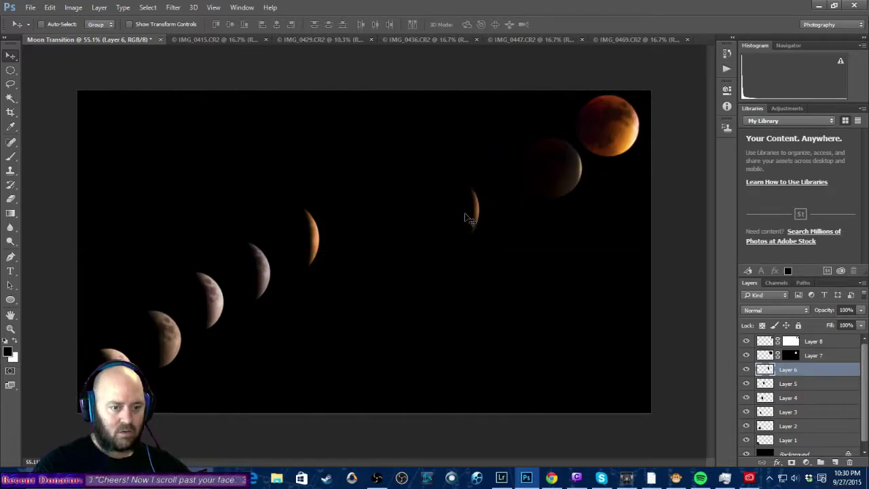
Draw a straight Pen path from the canvas's lower-left corner to its upper-right corner as an alignment guide.
click(11, 258)
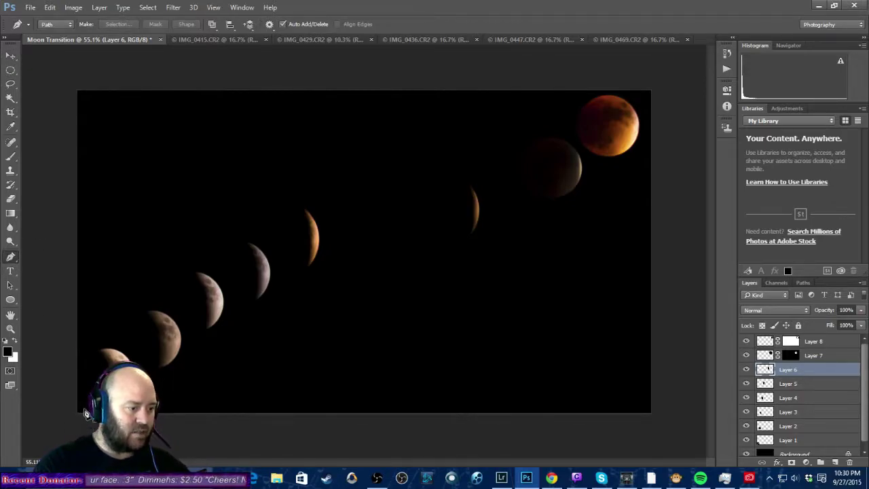
click(77, 410)
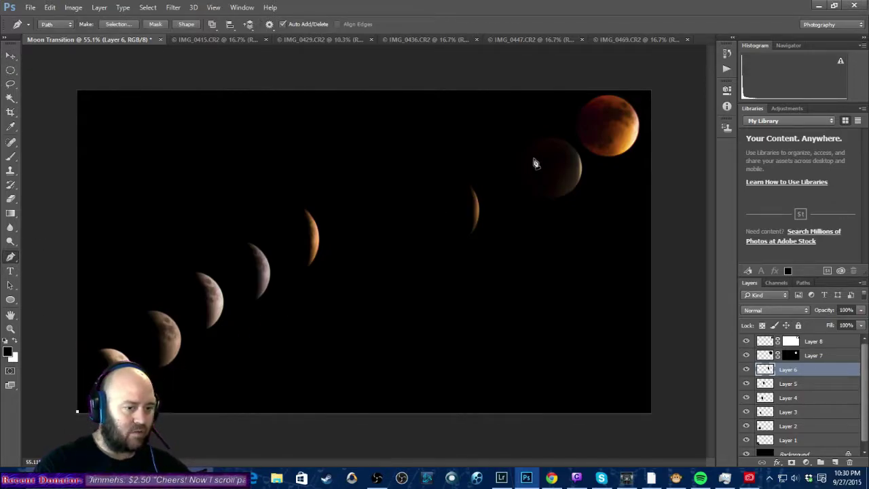
click(650, 91)
click(10, 55)
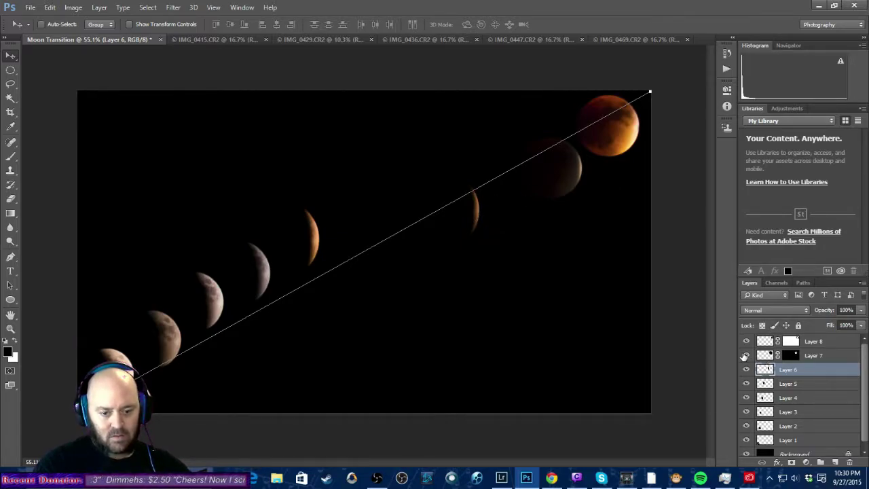
Move Layer 7's dim moon and Layer 6's thin crescent up onto the diagonal guide path.
click(769, 355)
drag(551, 189, 535, 170)
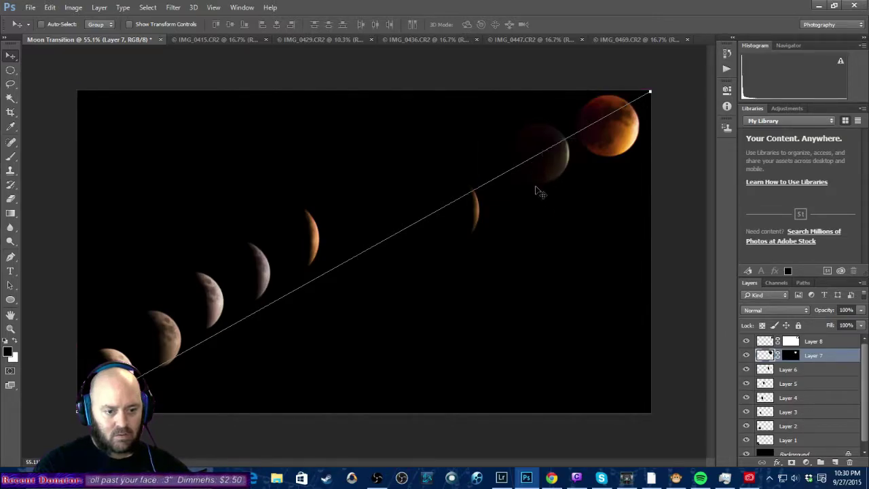
click(765, 369)
mouse_move(478, 215)
mouse_down()
mouse_move(463, 202)
mouse_move(475, 197)
mouse_move(469, 203)
mouse_up()
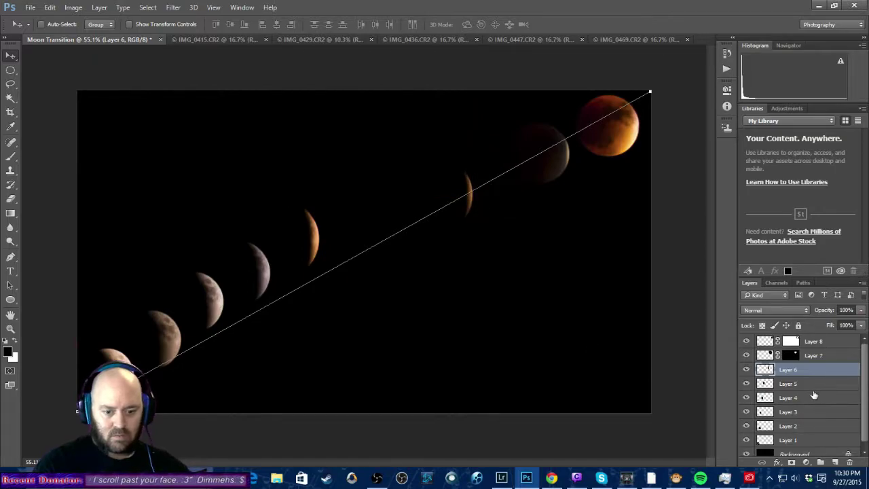
Move the crescents on Layer 5 and Layer 4 onto the diagonal path, evenly spaced below Layer 6's crescent.
click(761, 381)
drag(325, 242, 411, 231)
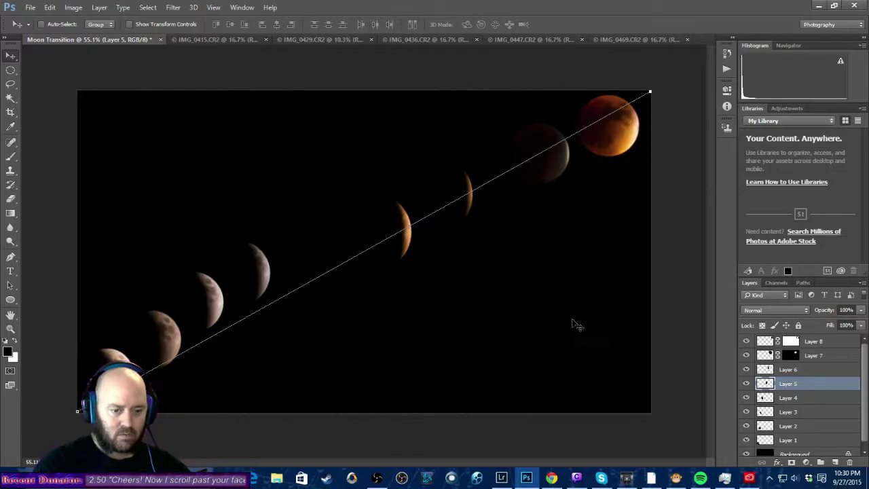
click(761, 398)
drag(275, 281, 331, 270)
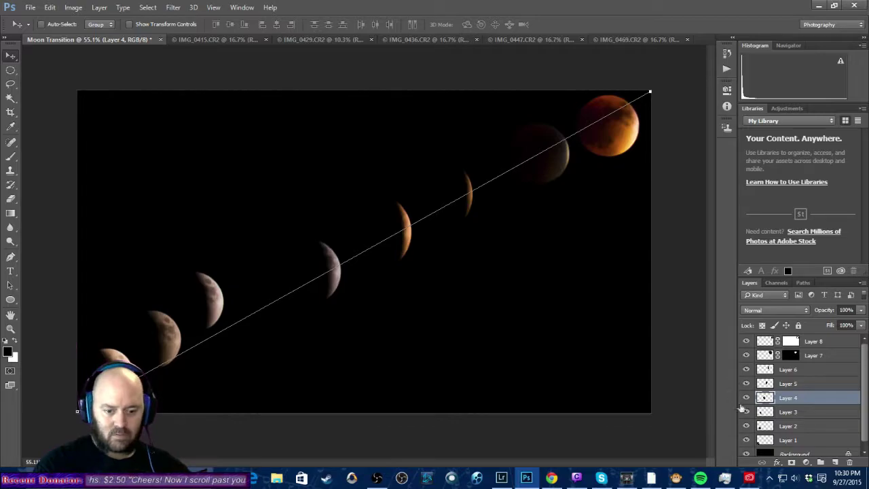
Place the moons of Layers 3, 2 and 1 along the lower part of the diagonal path, then raise Layer 3 slightly.
click(771, 411)
drag(217, 296, 270, 310)
click(761, 426)
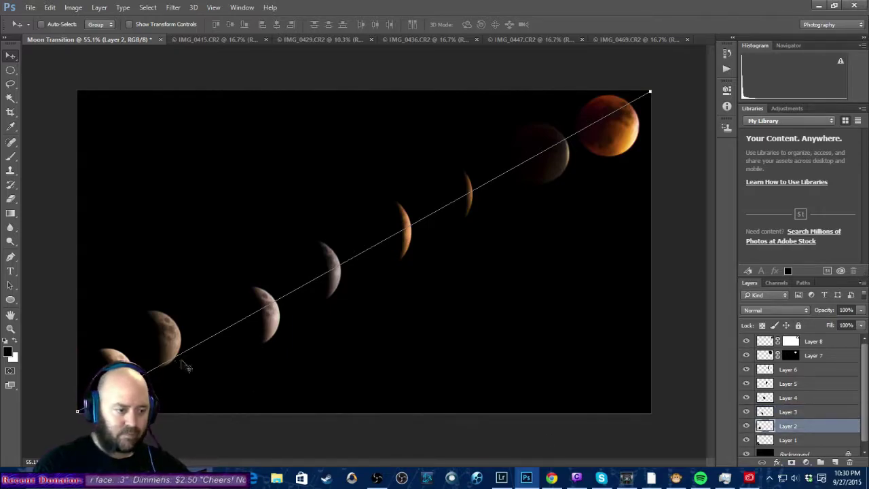
drag(175, 335, 202, 343)
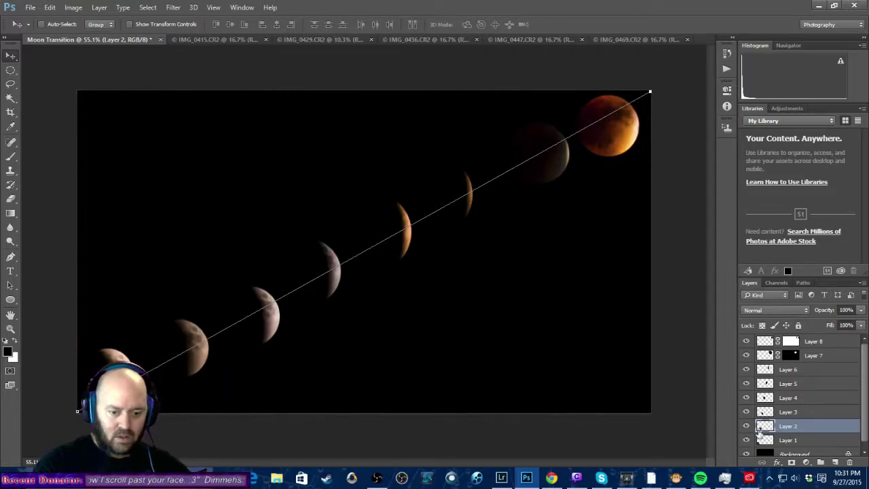
click(760, 439)
drag(126, 347, 135, 349)
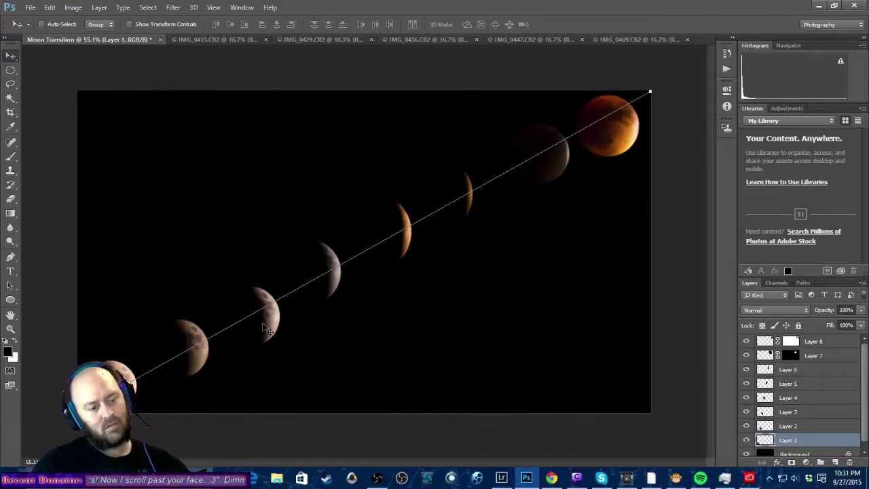
click(763, 412)
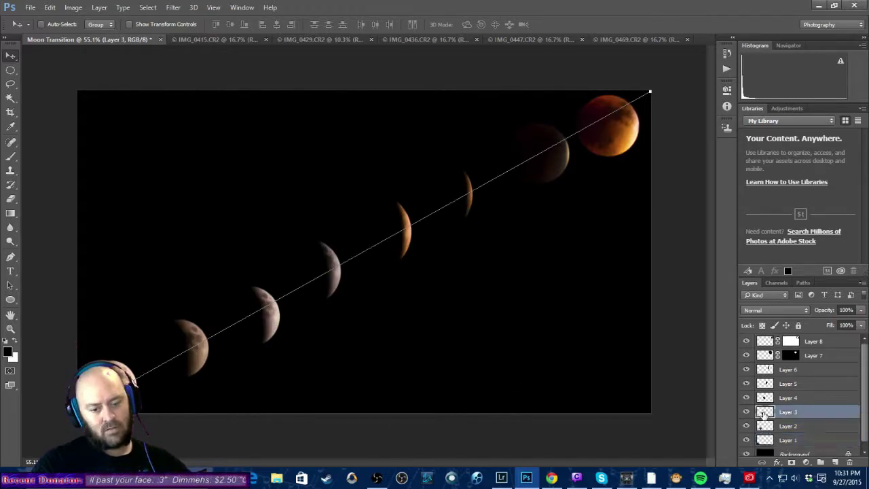
drag(277, 343, 267, 322)
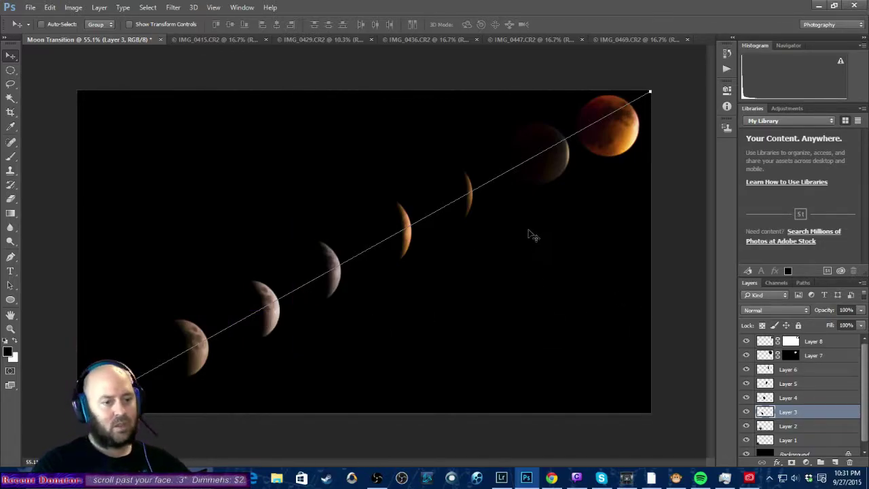
Remove the diagonal guide path from the canvas and make Layer 8's image active.
click(148, 7)
click(150, 8)
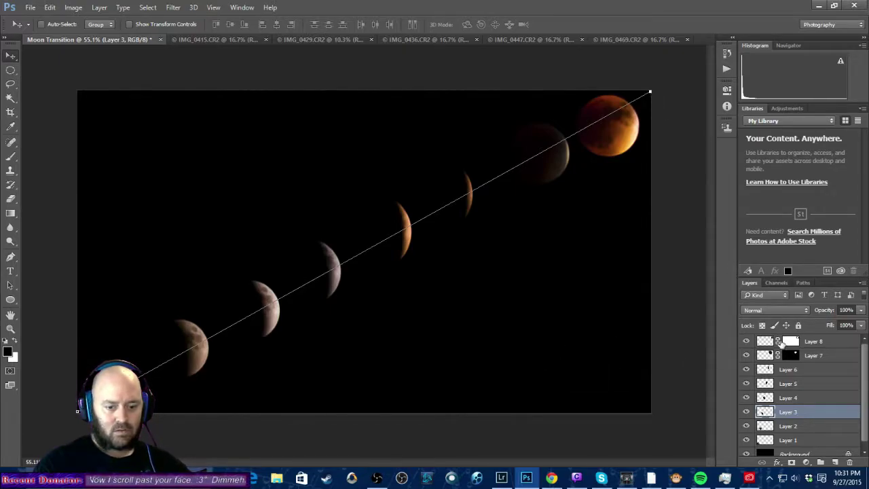
scroll(761, 391, down, 1)
scroll(762, 391, up, 1)
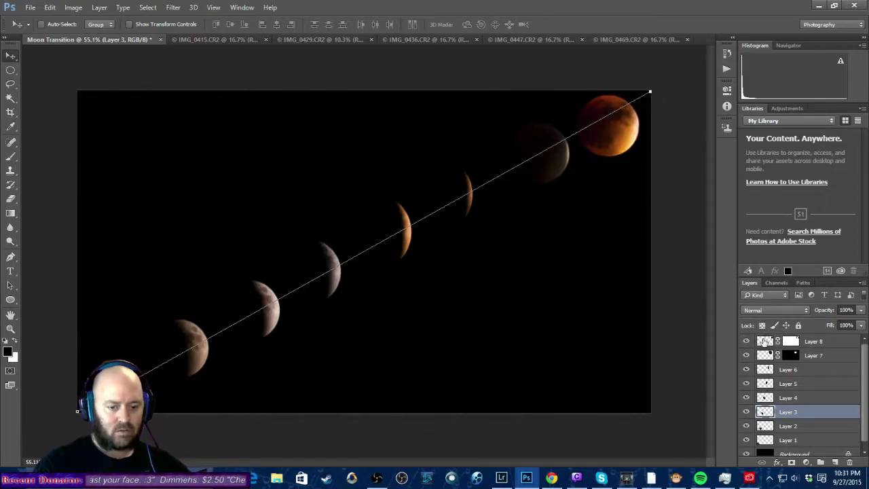
click(766, 340)
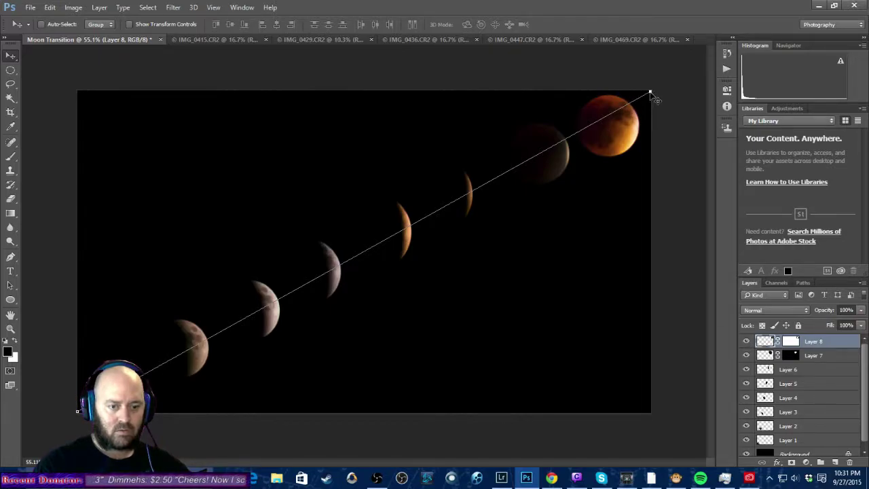
drag(651, 92, 653, 96)
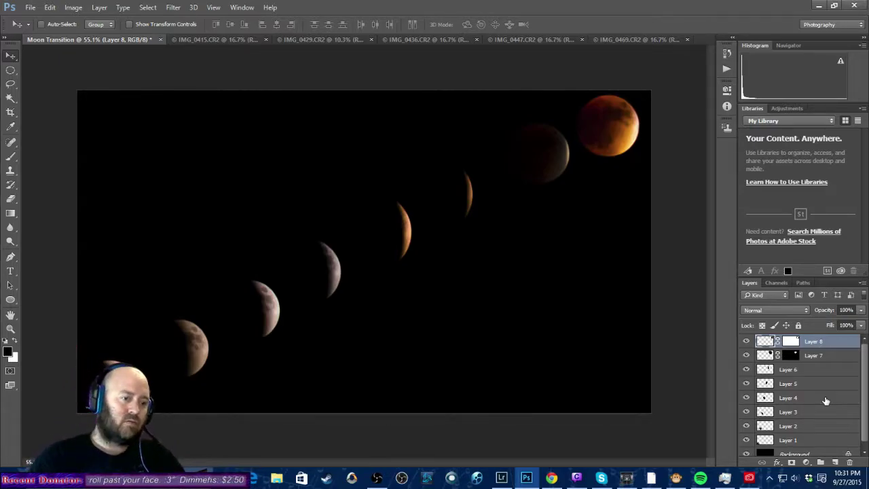
Nudge Layer 7's dim moon slightly left and down, away from the orange moon.
click(769, 355)
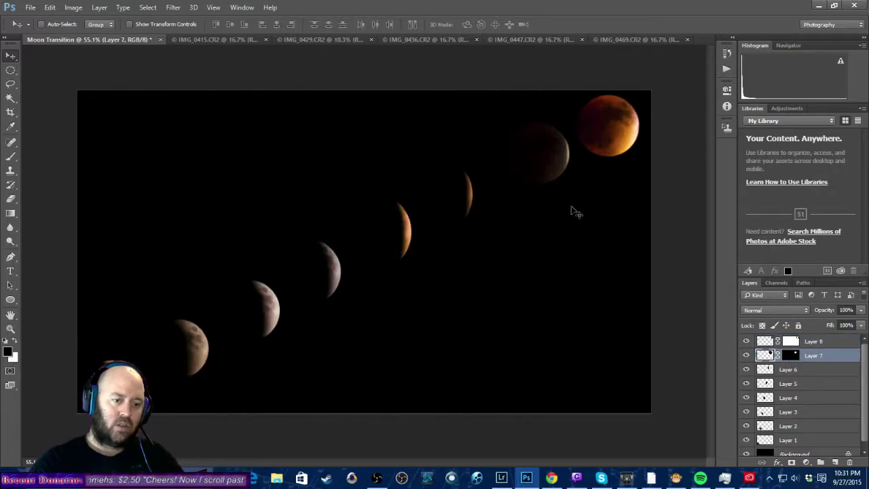
key(Left)
key(Left)
key(Left)
key(Left)
key(Left)
key(Left)
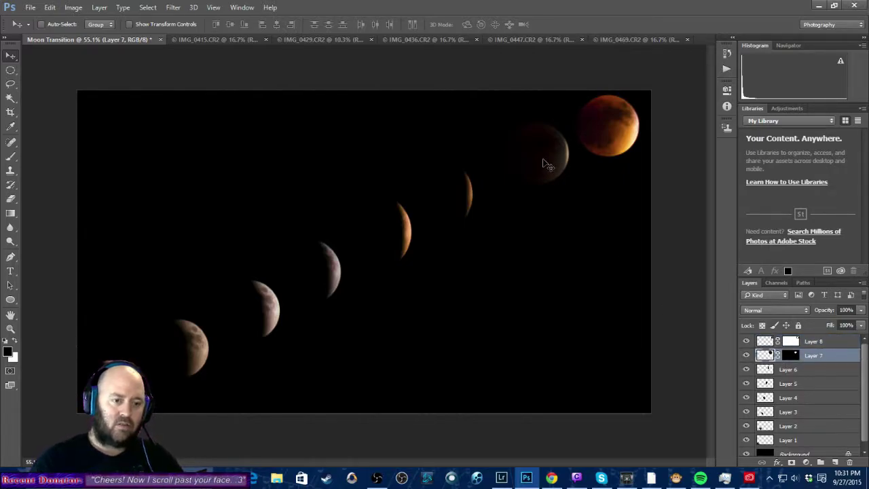
key(Left)
key(Left)
key(Left)
key(Left)
key(Left)
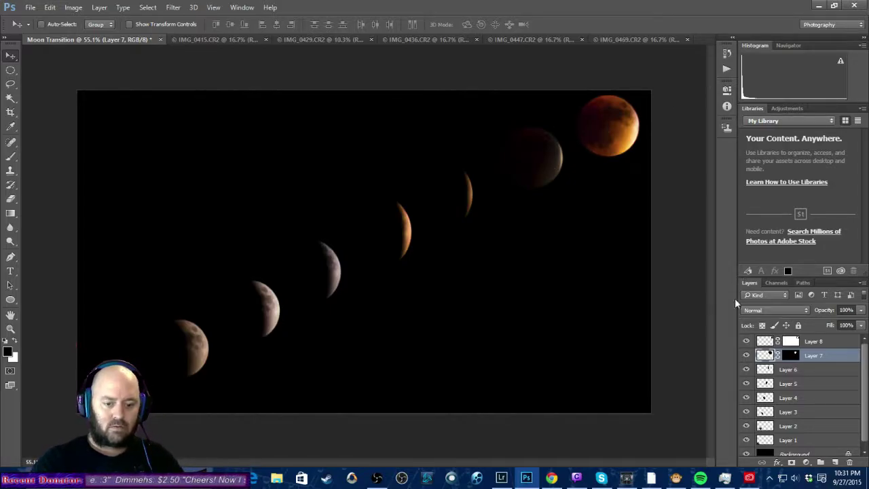
Nudge Layer 8's orange moon slightly right and up, closer to the canvas corner.
key(alt+bracketright)
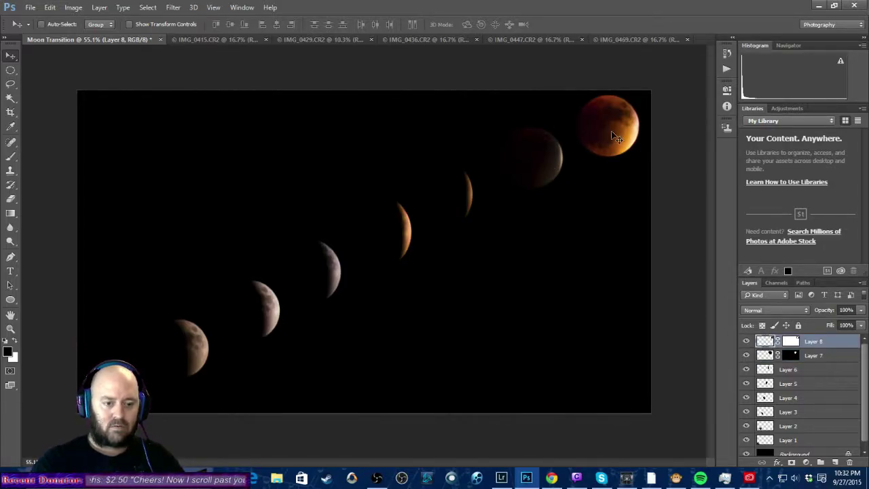
key(Right)
key(Right)
key(Right)
key(Right)
key(Up)
key(Right)
key(Right)
key(Right)
key(Right)
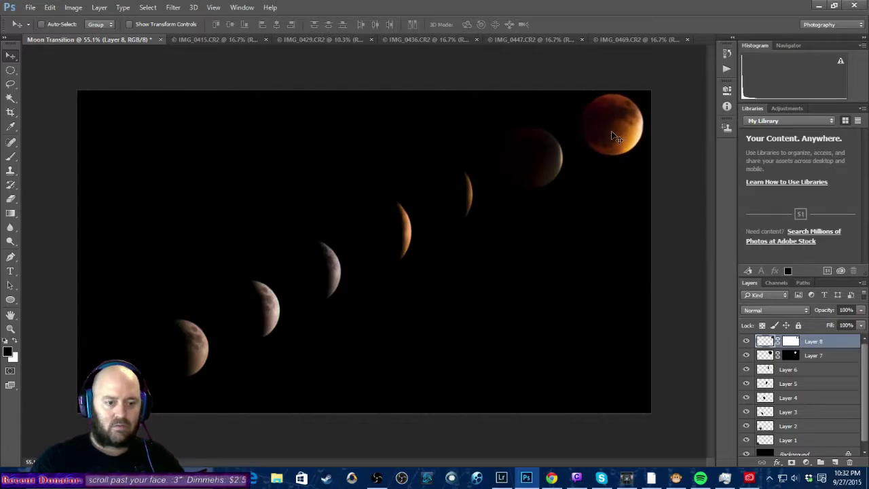
Nudge Layer 7's dim moon and Layer 6's thin crescent slightly to the right to even out the spacing.
click(765, 354)
key(Right)
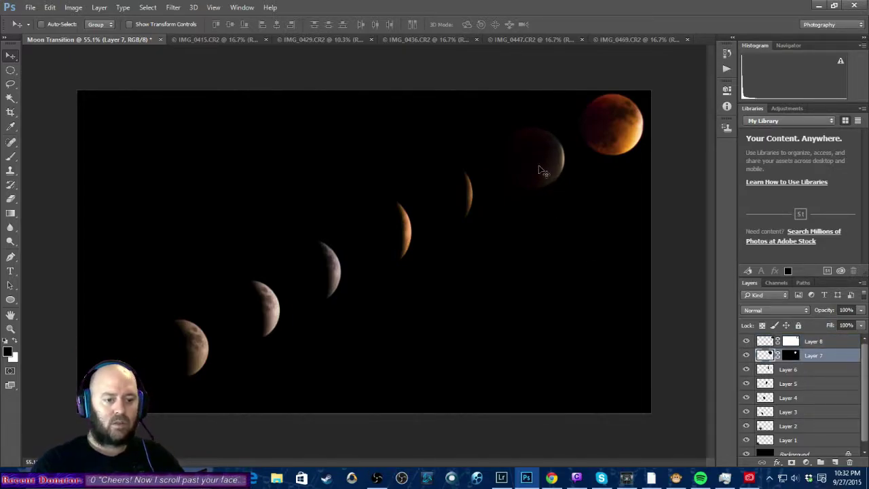
click(773, 372)
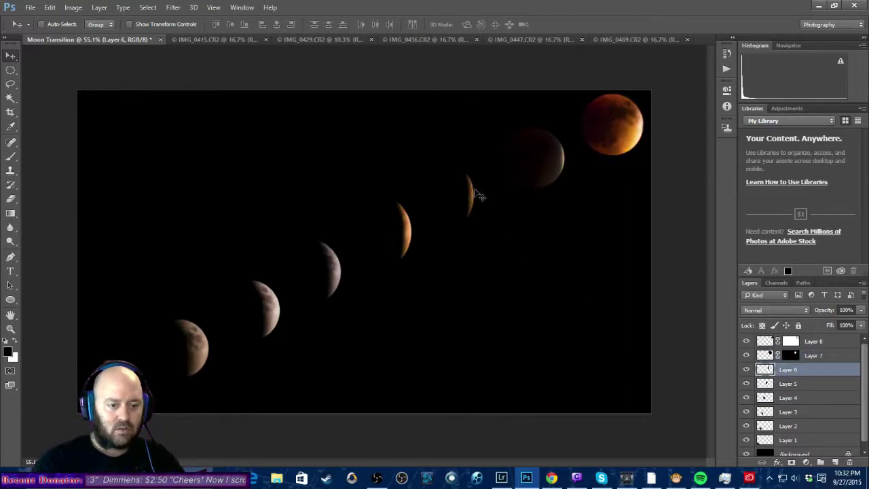
key(Right)
key(Right)
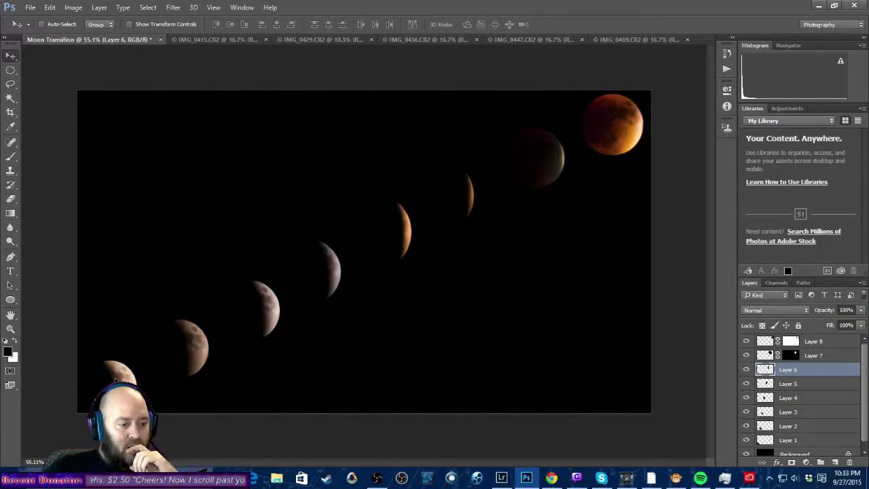
Scale Layer 1's moon up to about 112.5%, extending it outward from its upper-left corner.
click(761, 440)
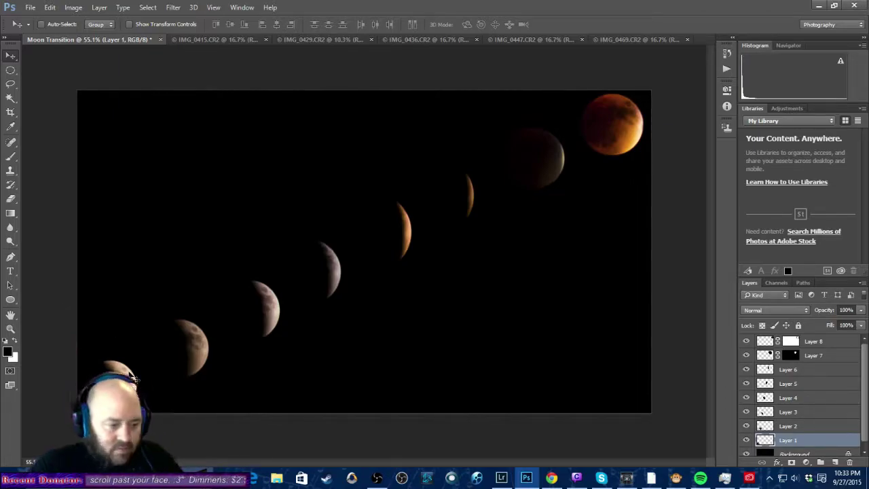
click(73, 8)
mouse_move(50, 7)
mouse_move(82, 229)
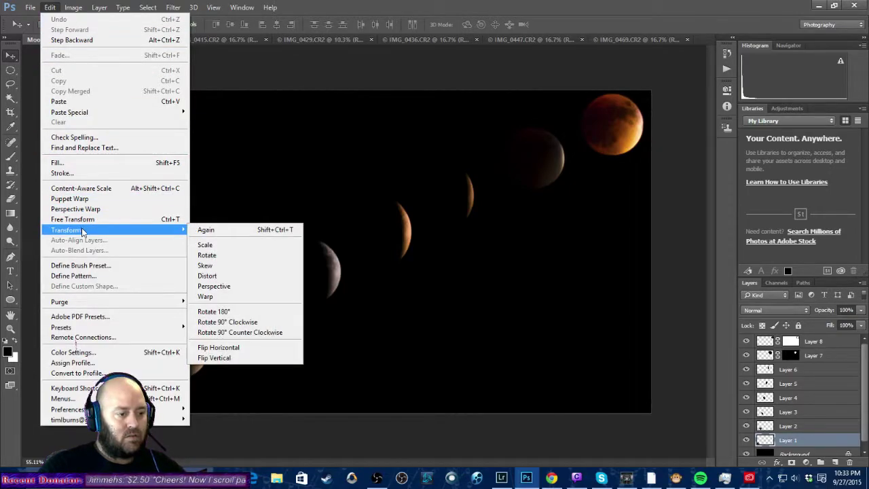
click(215, 246)
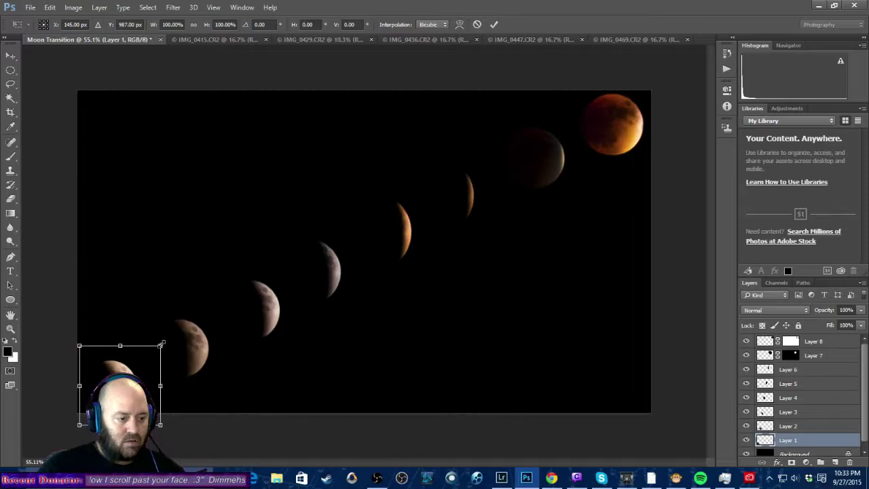
drag(80, 347, 69, 336)
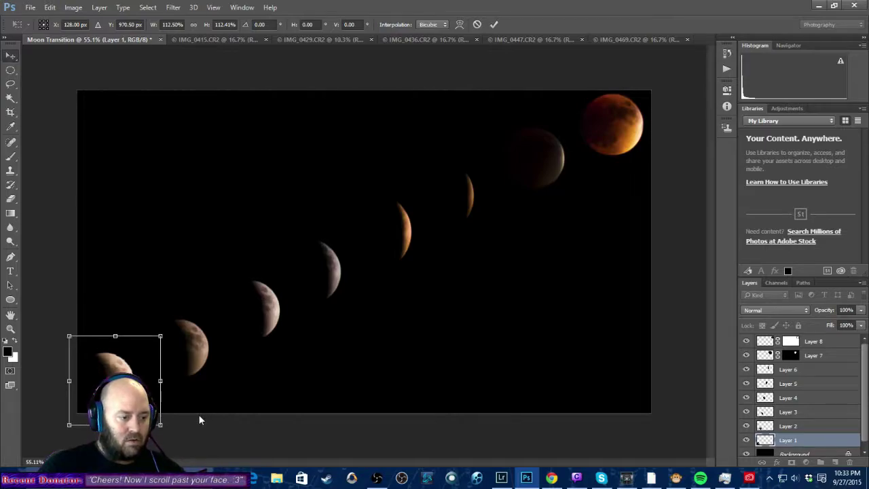
key(Return)
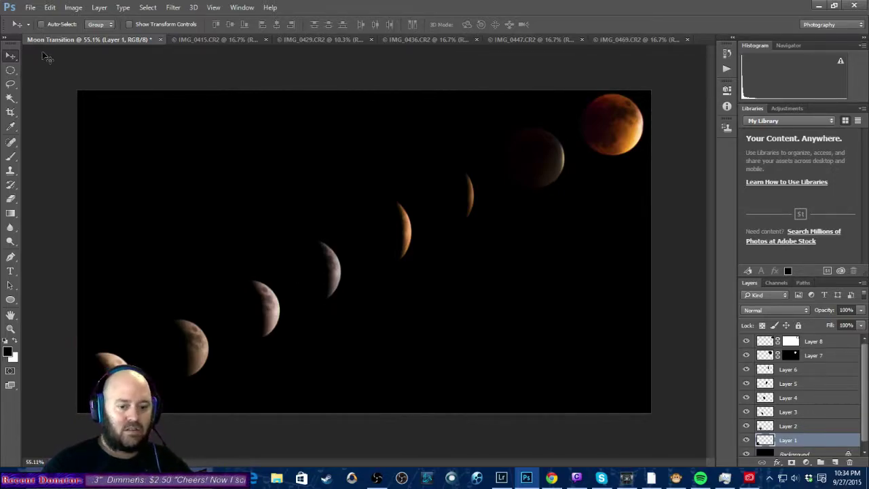
click(50, 7)
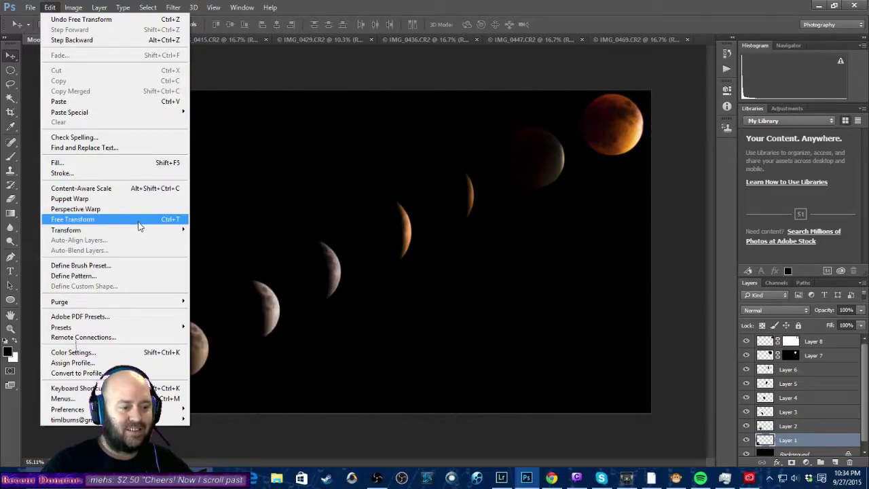
mouse_move(142, 229)
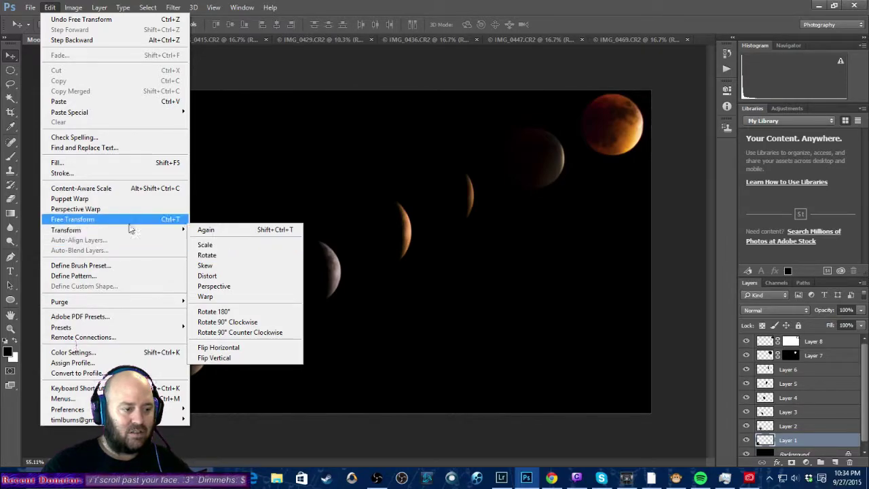
click(46, 5)
click(73, 7)
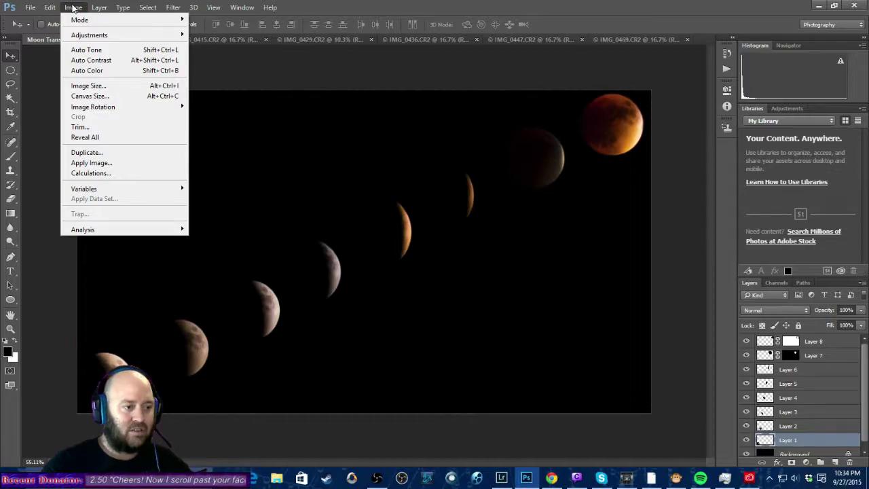
Switch to the IMG_0415.CR2 photo and select the whole image.
click(72, 7)
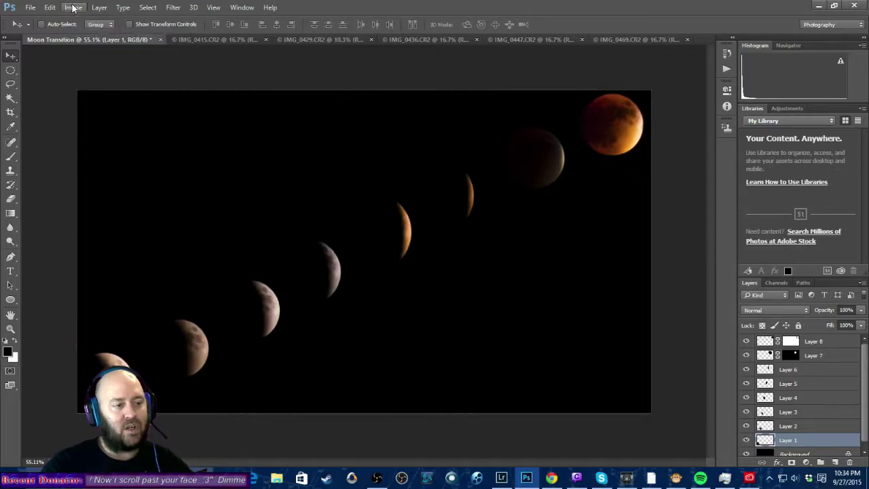
click(239, 40)
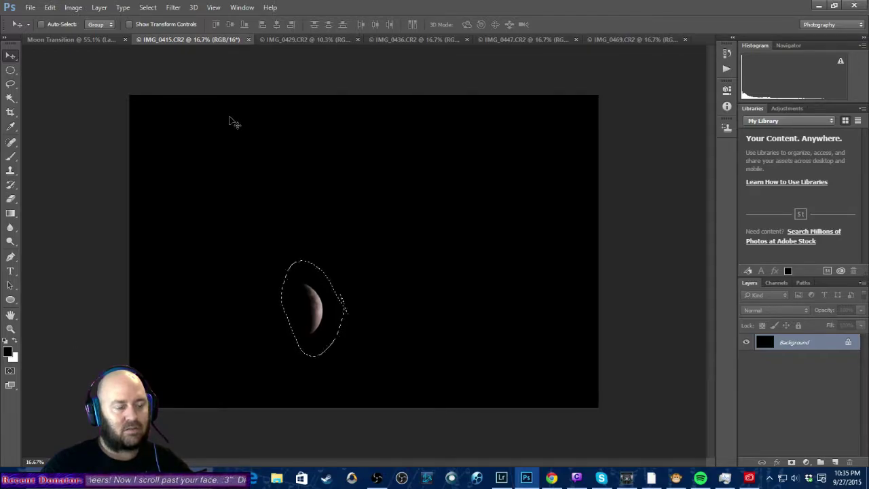
click(148, 8)
click(155, 19)
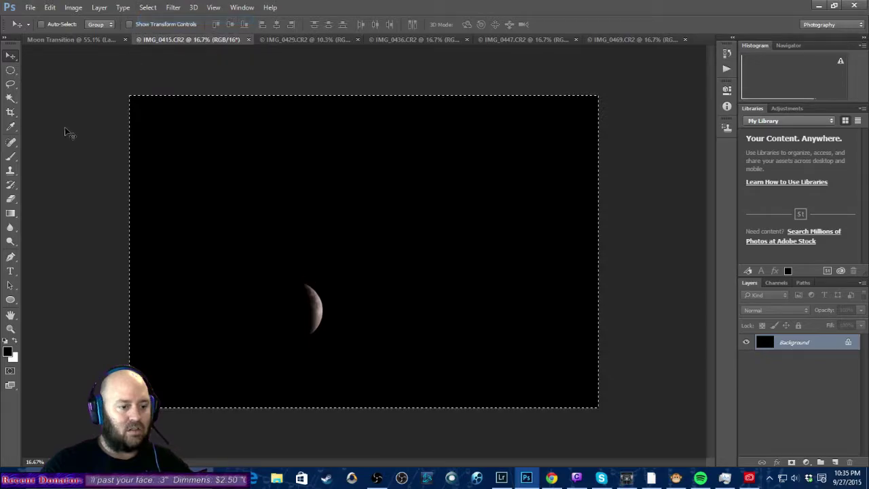
Resize IMG_0415.CR2 to 135 pixels wide with its width and height linked.
click(72, 8)
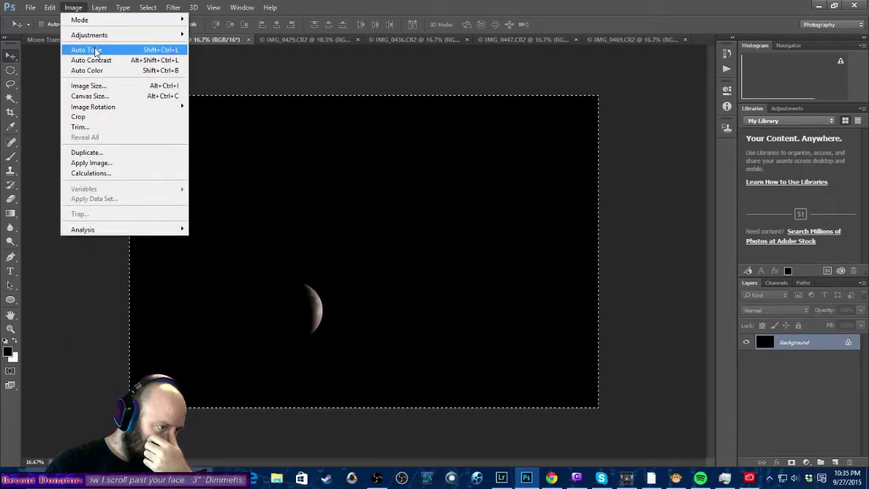
click(88, 86)
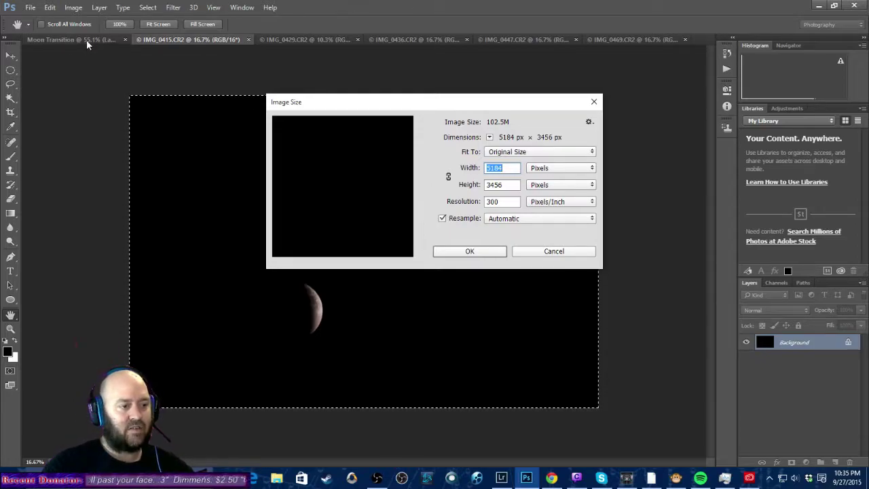
key(alt+Tab)
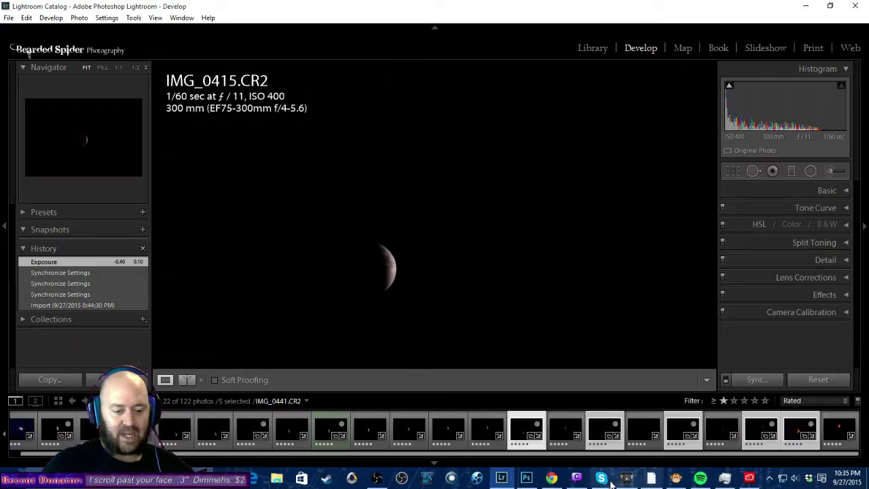
click(526, 478)
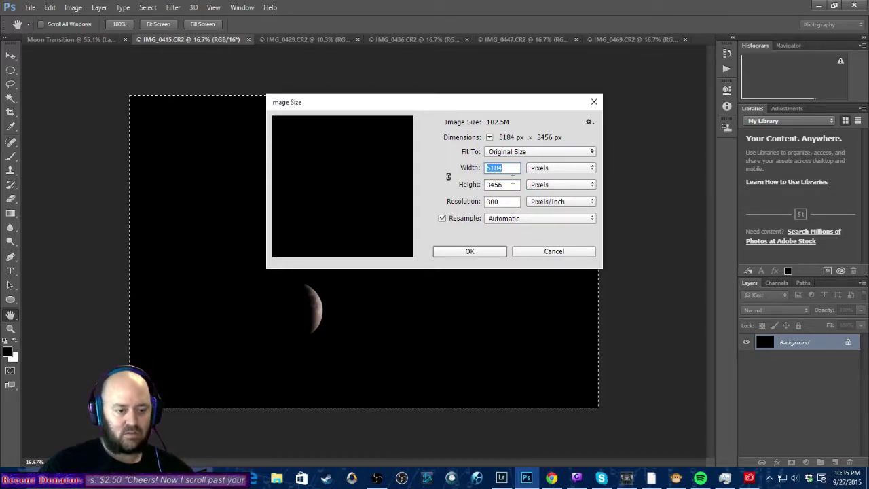
text(135)
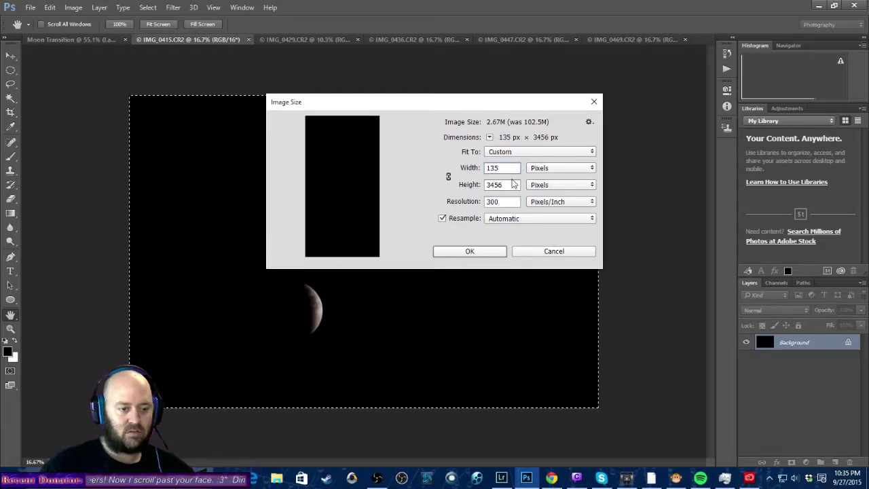
click(448, 177)
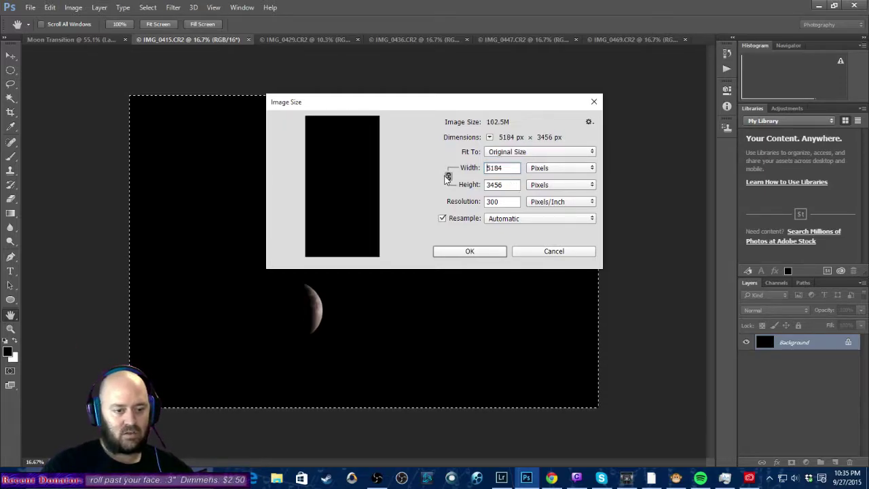
double_click(512, 168)
text(135)
key(Return)
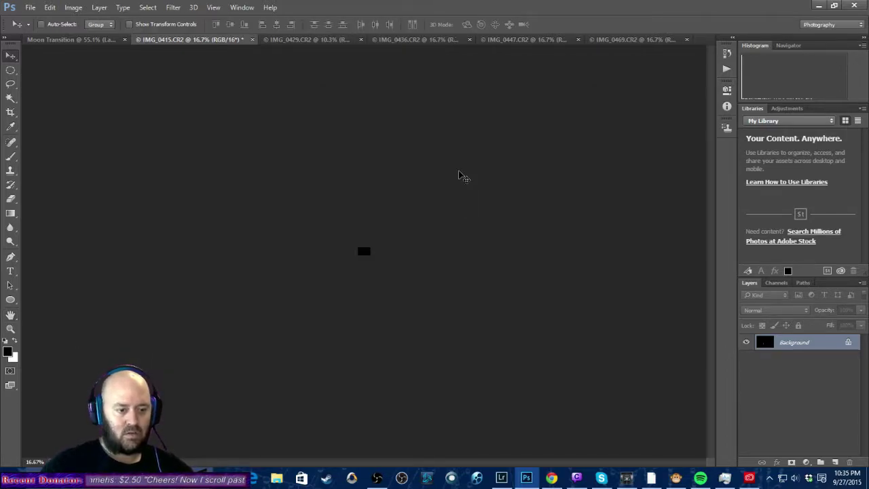
Undo the last resize of IMG_0415.CR2 and display only the photo's Blue channel.
scroll(348, 247, up, 8)
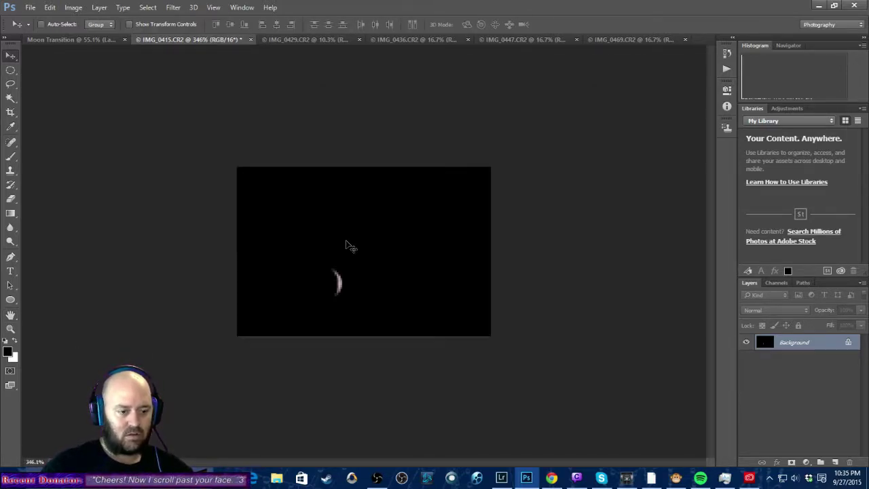
scroll(347, 248, up, 1)
scroll(343, 251, down, 1)
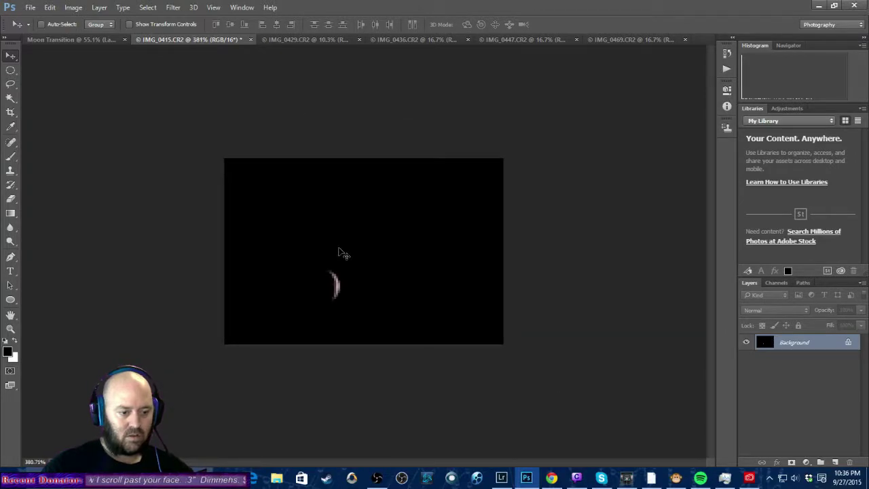
scroll(350, 245, down, 2)
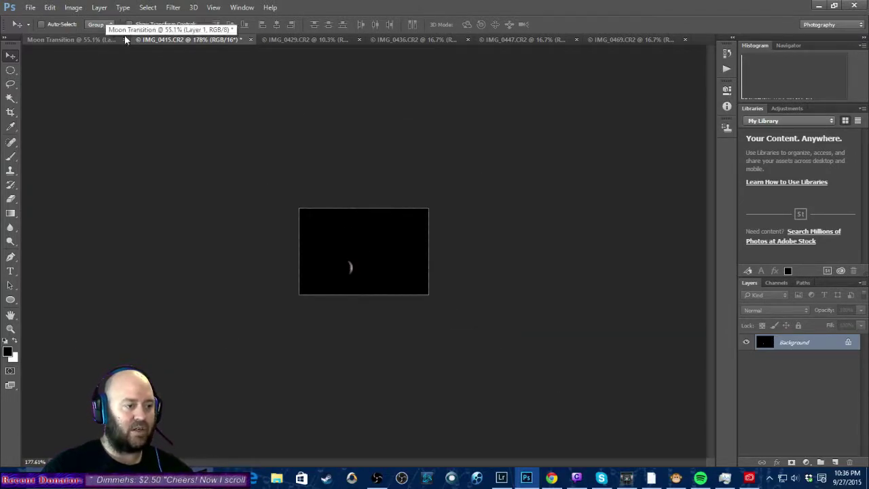
key(z)
key(ctrl+5)
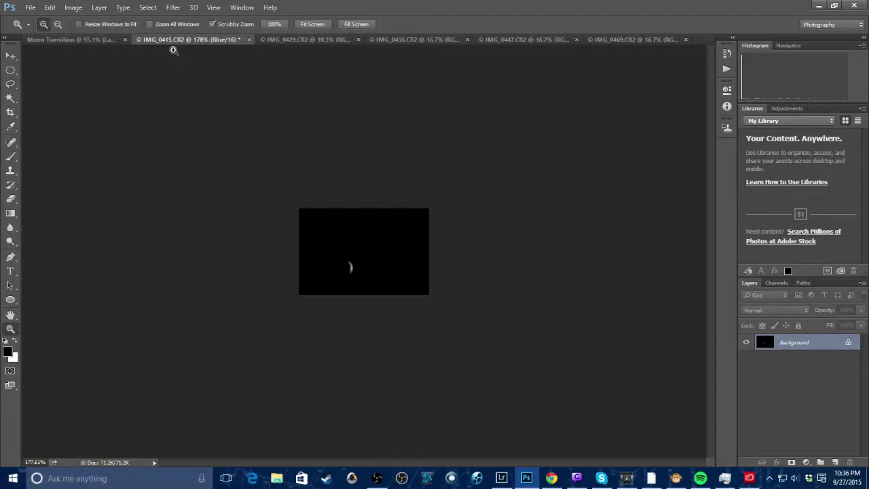
click(242, 109)
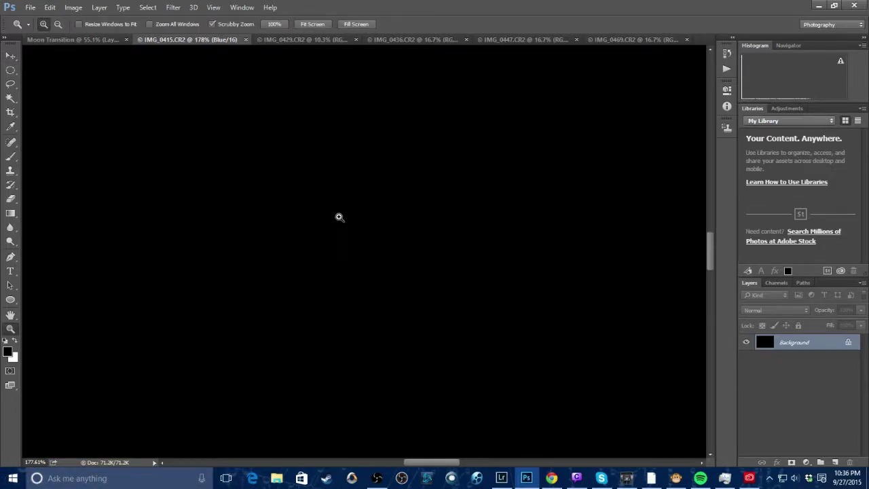
scroll(338, 218, down, 15)
scroll(331, 208, up, 3)
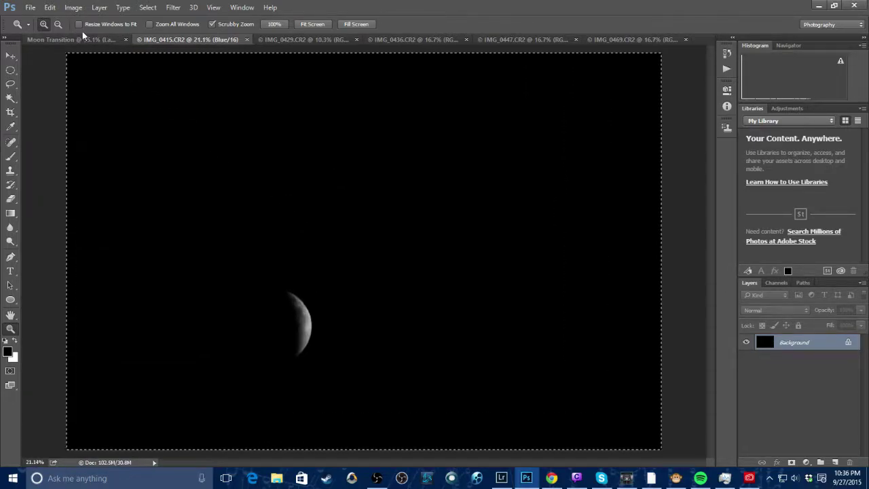
Resize IMG_0415.CR2 to 1728 pixels wide, keeping the proportions linked.
click(73, 8)
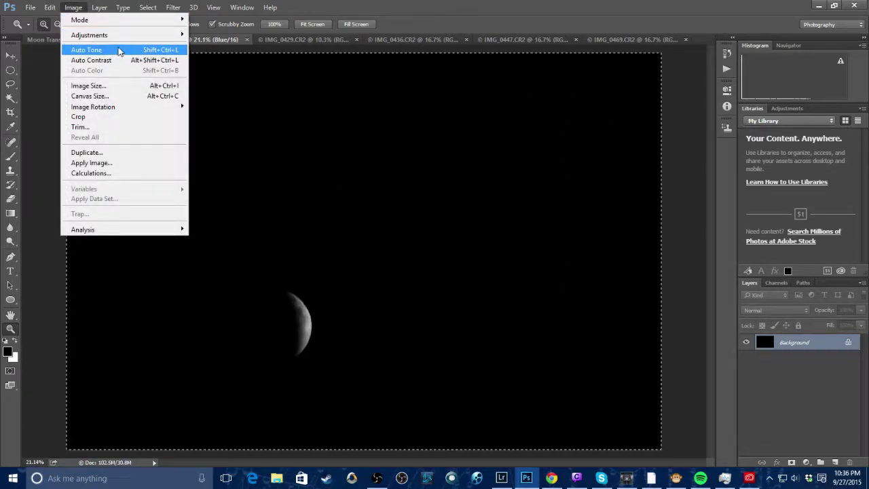
click(116, 86)
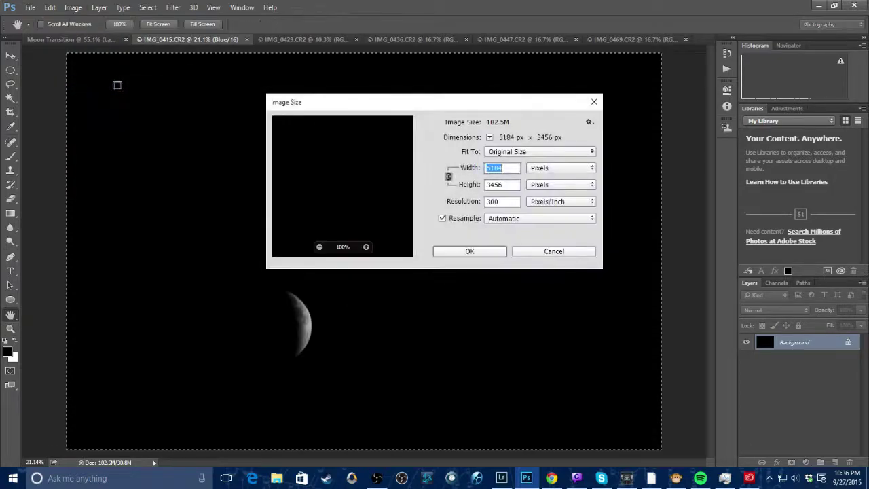
click(528, 152)
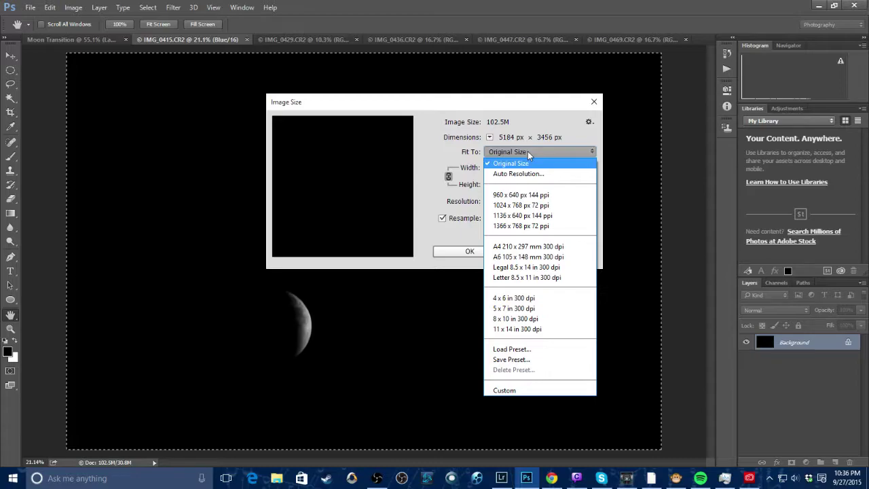
click(528, 153)
drag(504, 169, 455, 170)
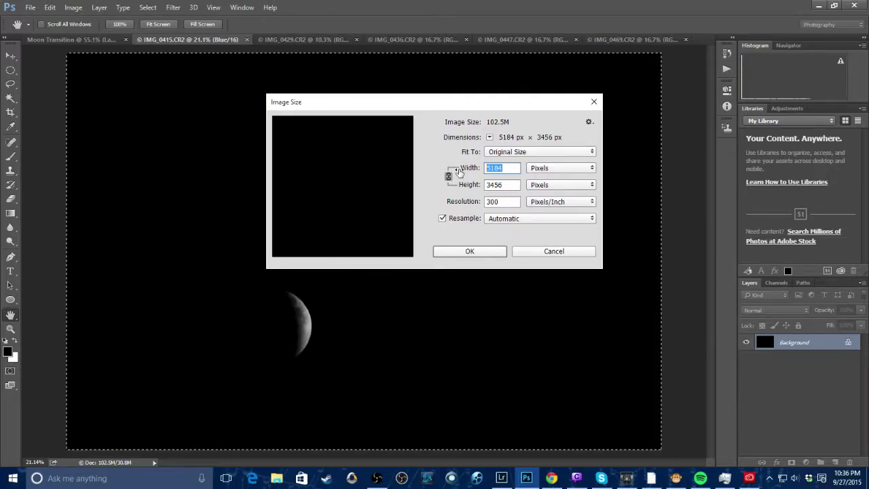
text(170)
key(BackSpace)
text(28)
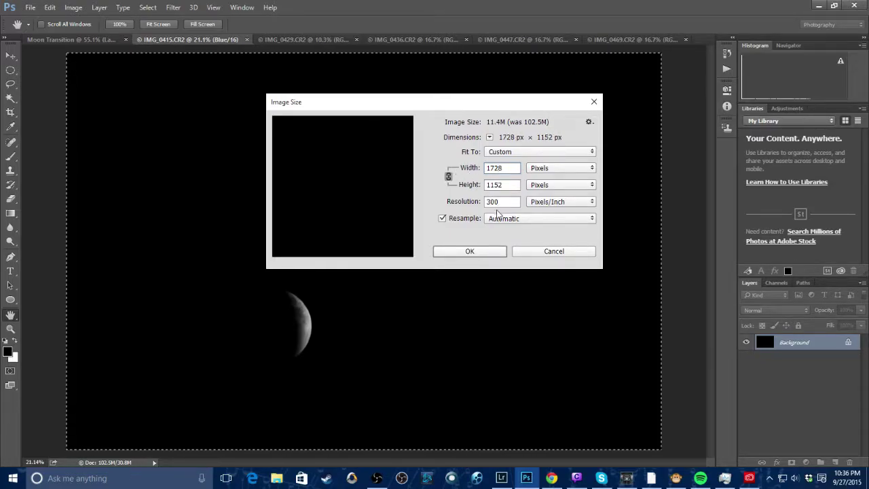
click(468, 251)
key(z)
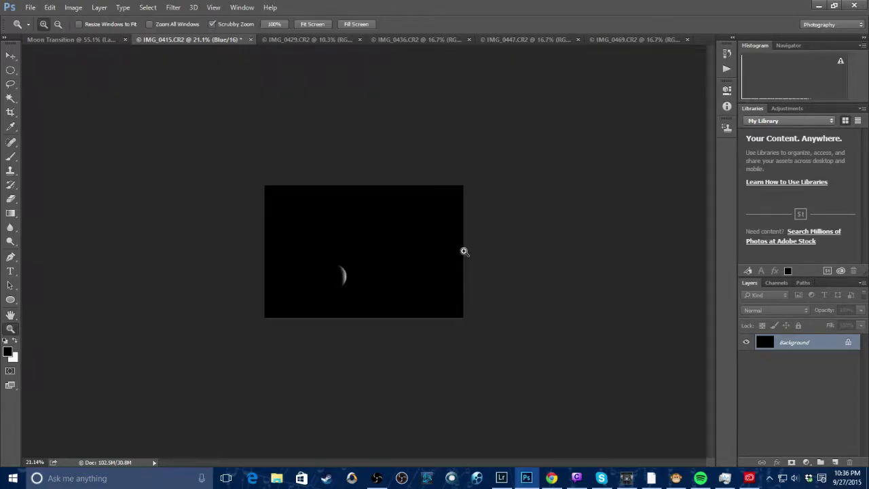
Copy the whole resized IMG_0415.CR2 image and paste it into the Moon Transition document above Layer 1.
key(ctrl+a)
click(63, 41)
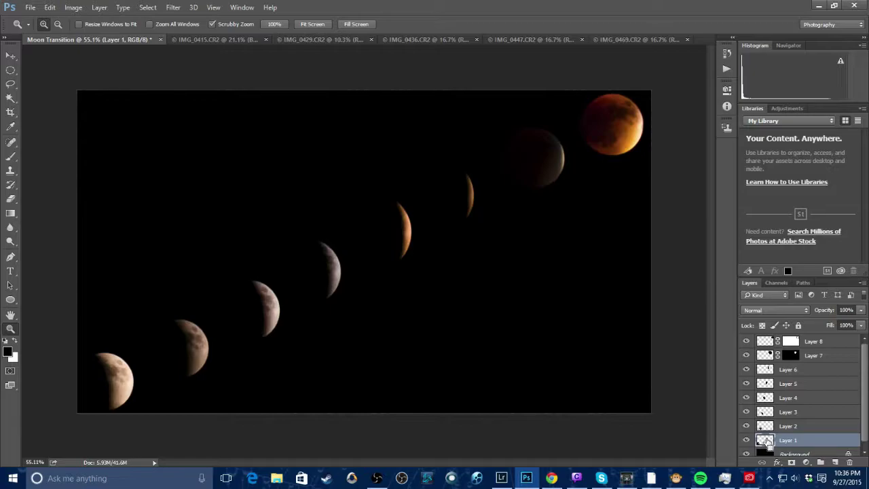
key(ctrl+v)
scroll(767, 435, down, 1)
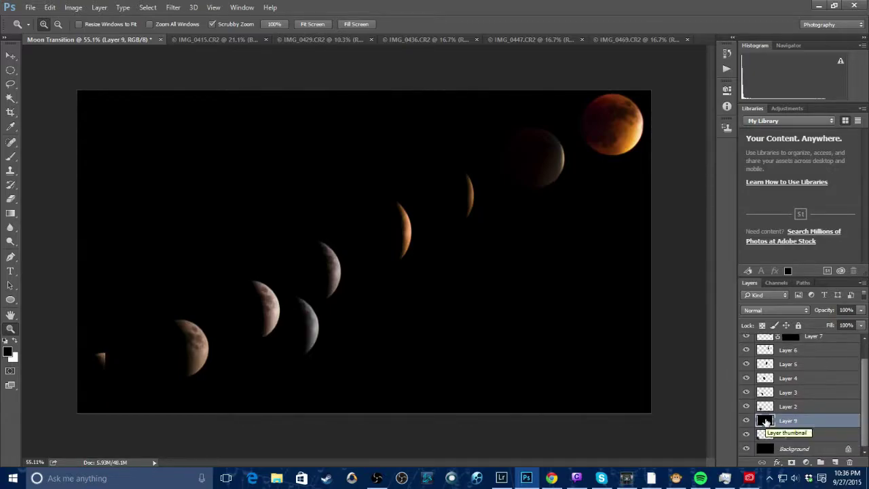
Clear the contents of the newly pasted layer and deselect.
ctrl+click(766, 421)
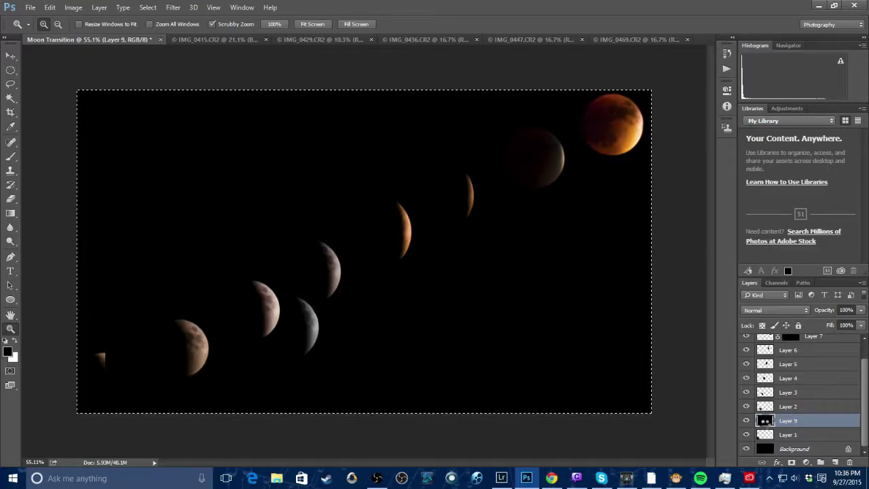
key(Delete)
key(ctrl+d)
Paste the copied moon again above Layer 1, compare it over Layer 1's moon, and place it below the middle crescents.
click(764, 435)
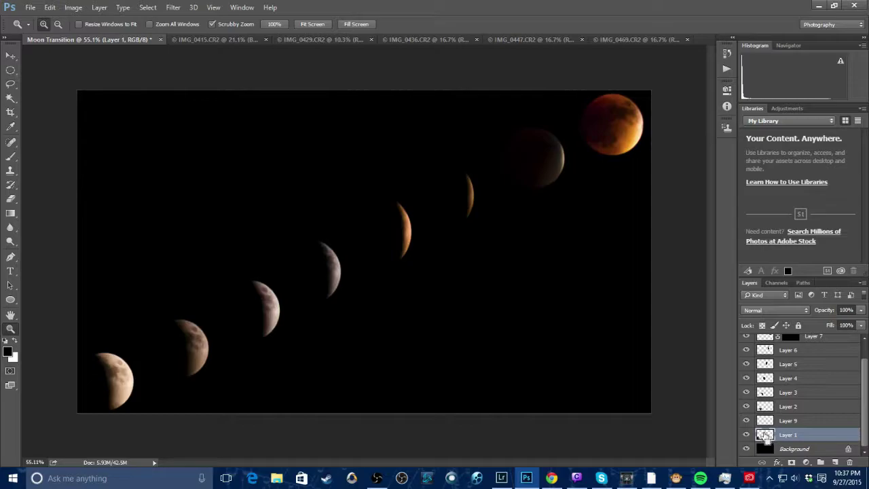
key(ctrl+v)
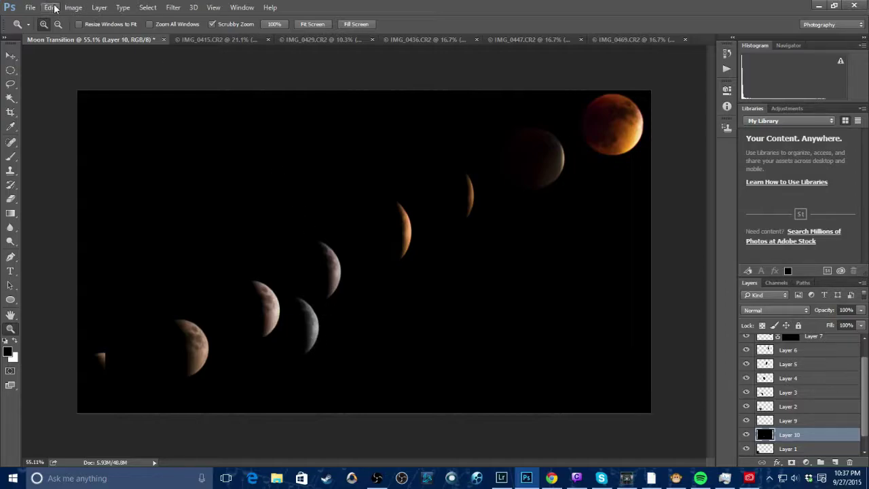
click(9, 59)
drag(316, 329, 132, 387)
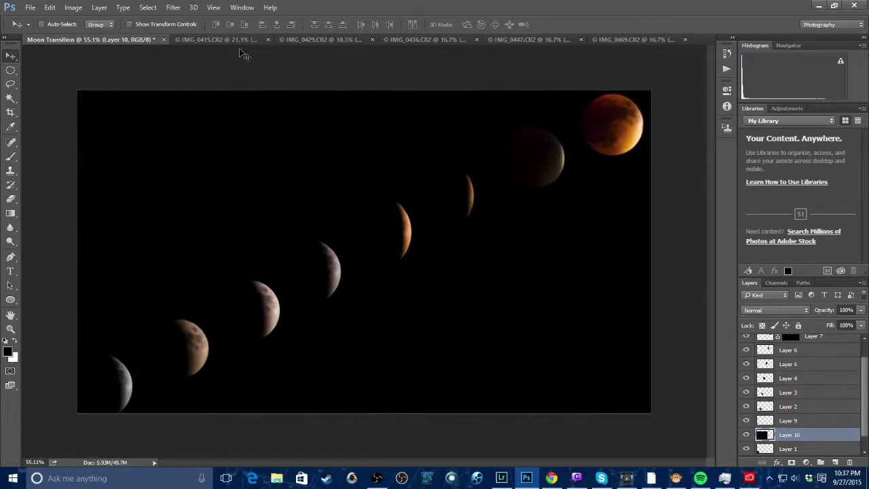
drag(128, 390, 342, 366)
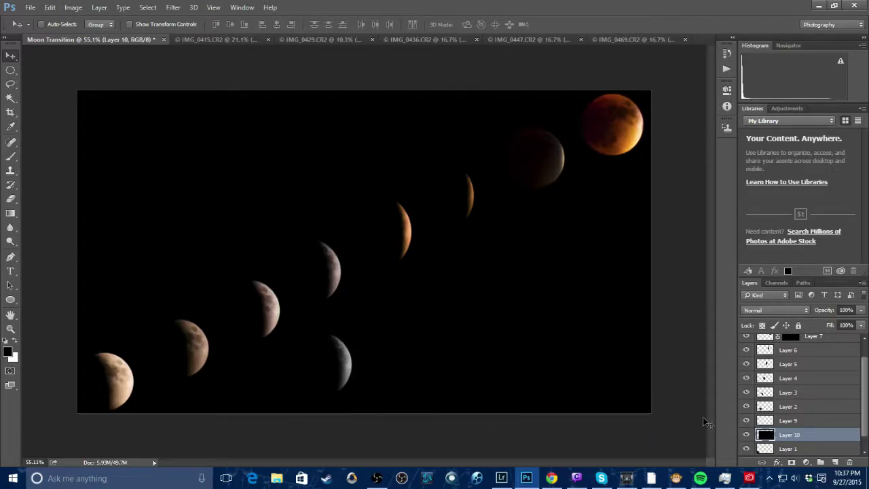
Identify the moons on Layers 2, 3 and 4 by toggling their visibility, and move the pasted gray moon's layer above Layer 4.
click(746, 408)
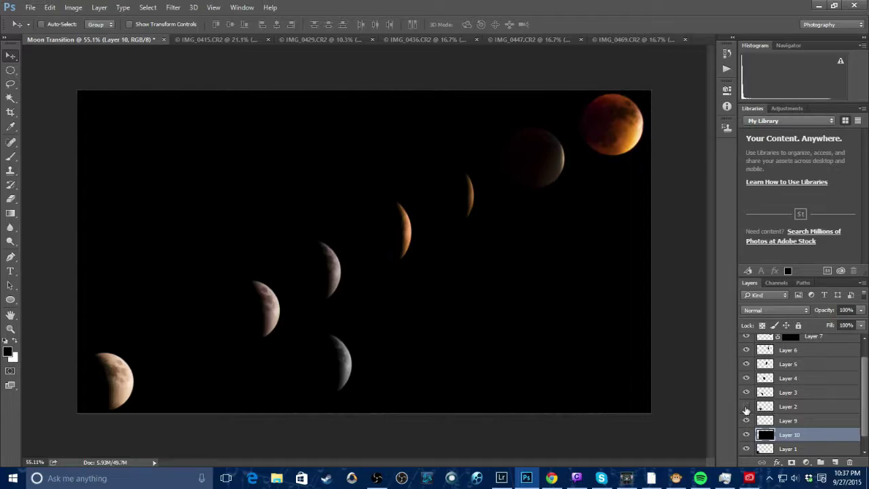
click(746, 406)
click(746, 393)
click(747, 393)
click(746, 378)
click(745, 378)
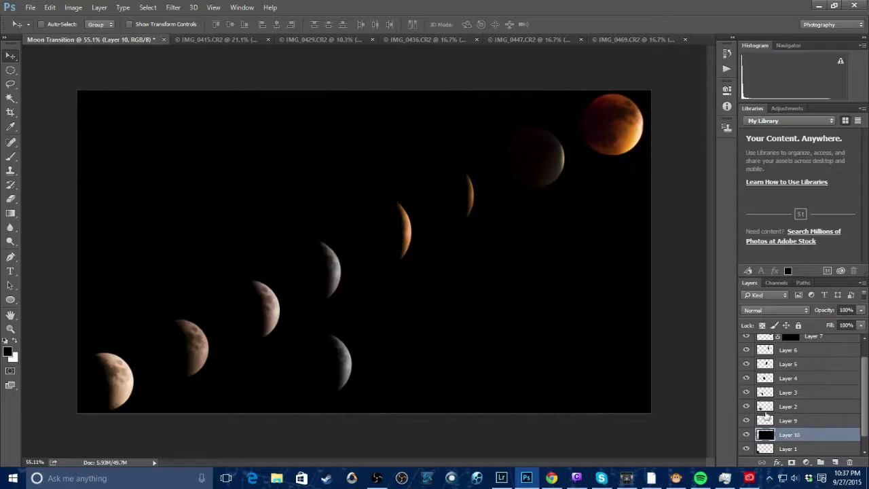
drag(767, 435, 771, 375)
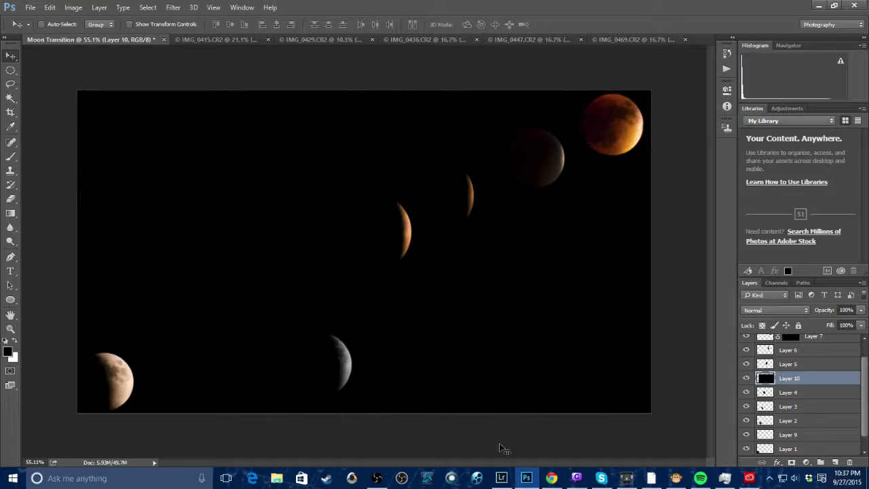
Switch to Lightroom and inspect the orange moon in IMG_0469.CR2 at 1:1 zoom.
click(501, 478)
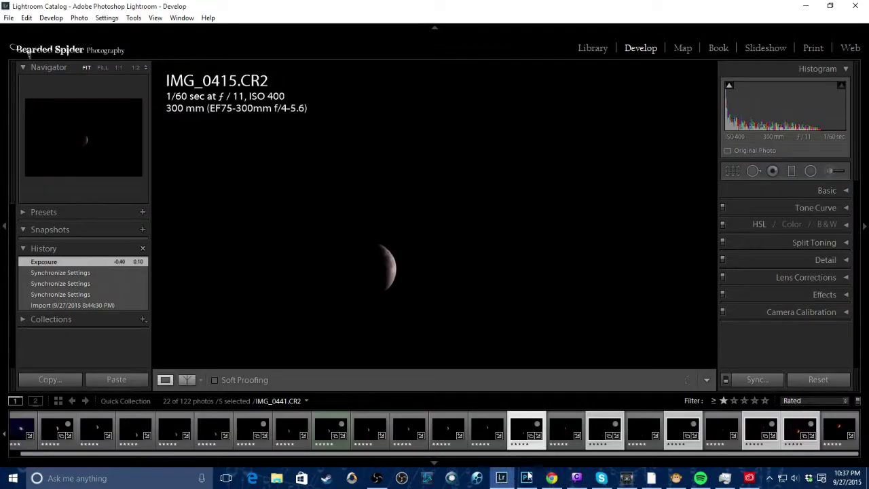
click(801, 429)
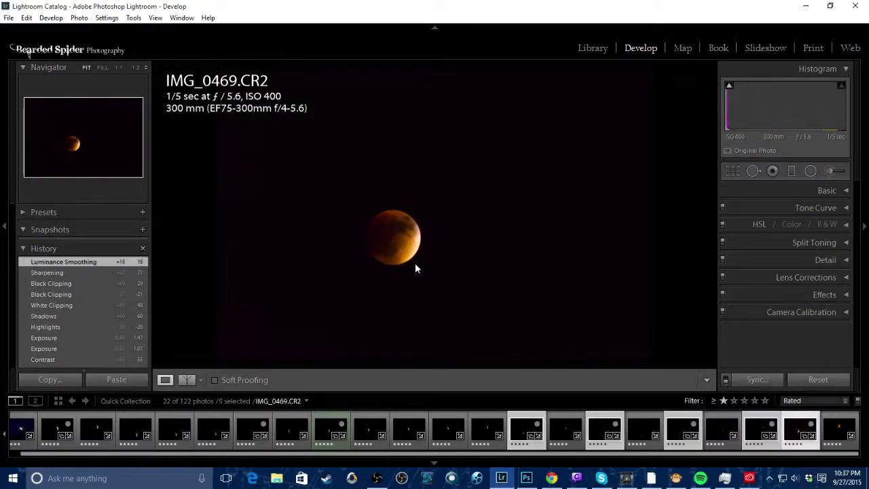
click(392, 234)
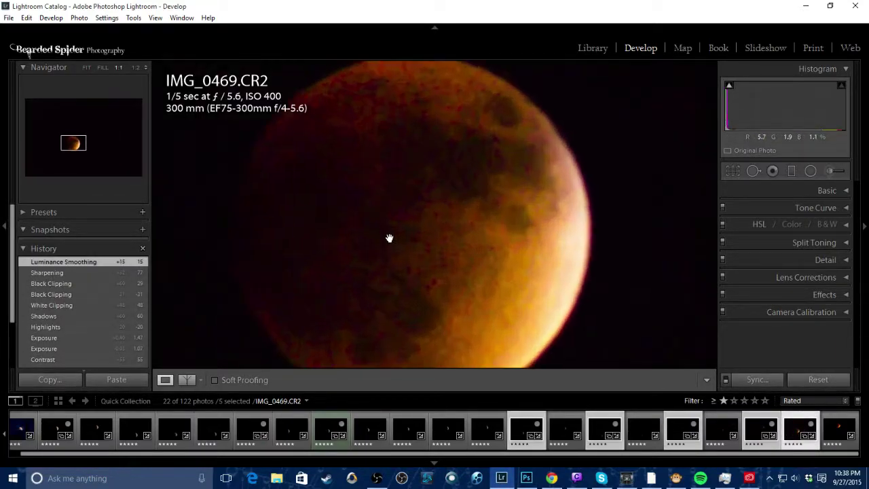
Compare the moons in IMG_0469.CR2, IMG_0474.CR2 and IMG_0375.CR2 at full-frame view.
click(414, 252)
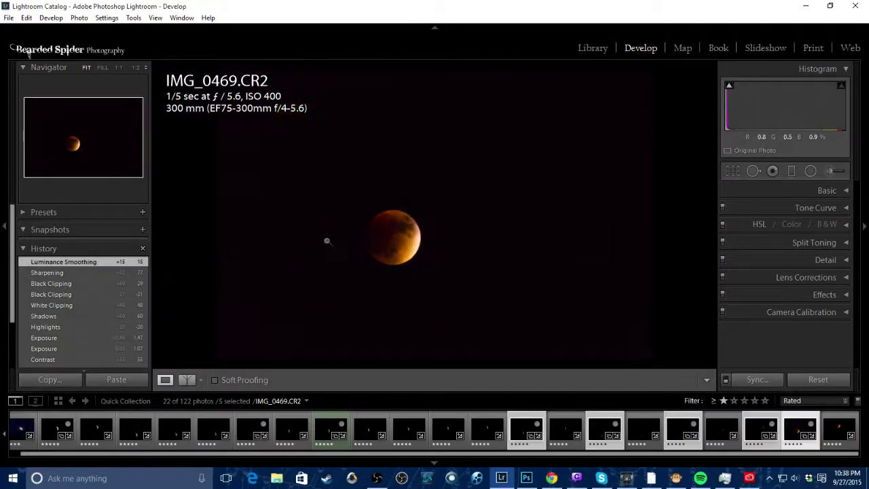
click(824, 426)
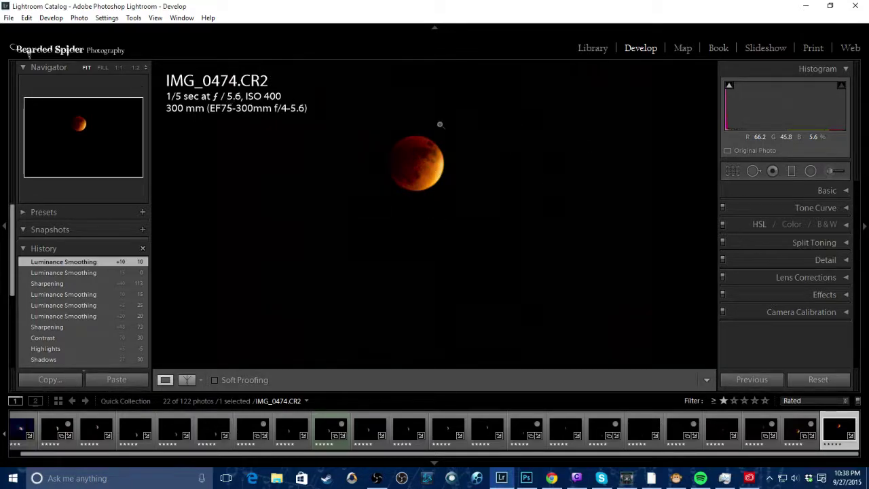
click(795, 431)
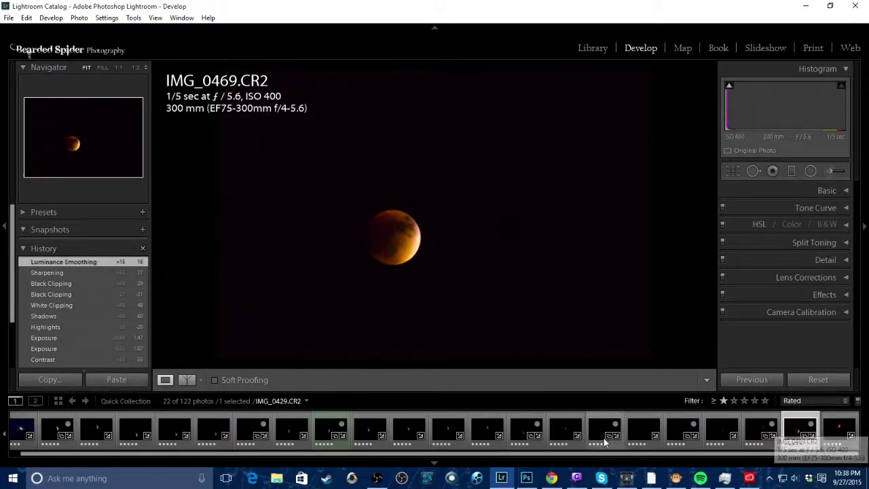
drag(600, 459, 554, 459)
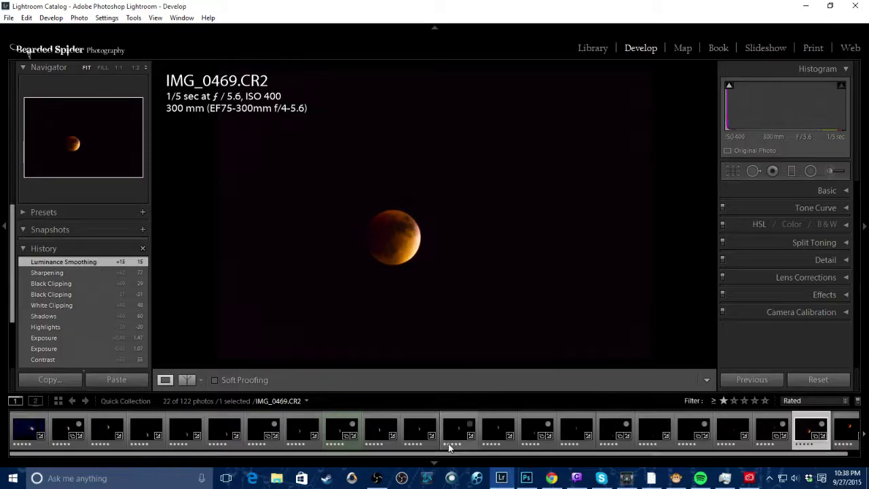
click(28, 429)
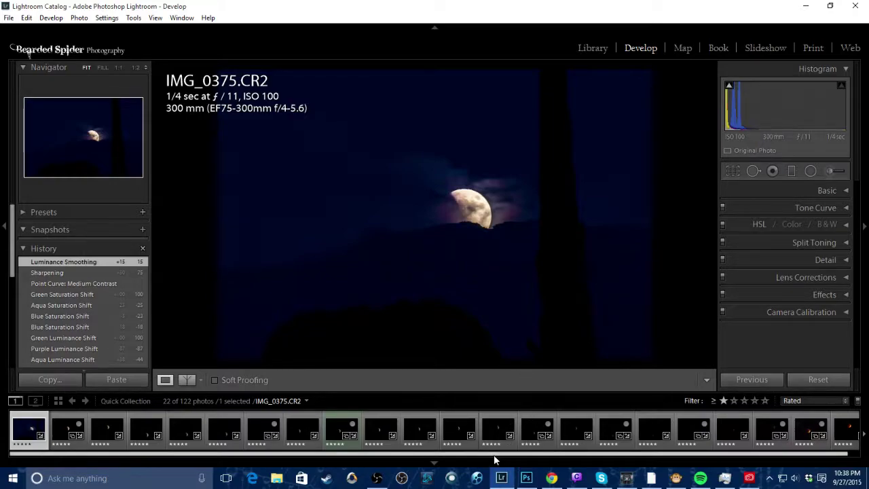
Switch to Photoshop, clear the selection in IMG_0415.CR2, and choose the Rectangular Marquee tool.
click(527, 478)
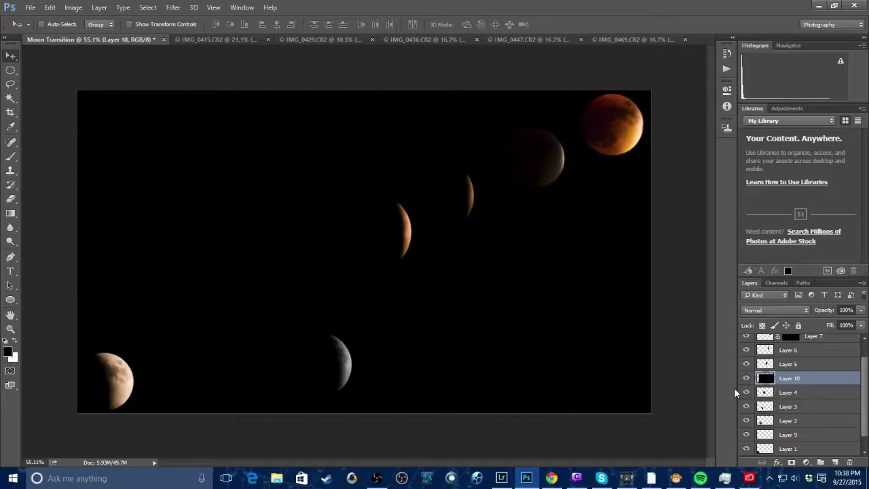
click(226, 40)
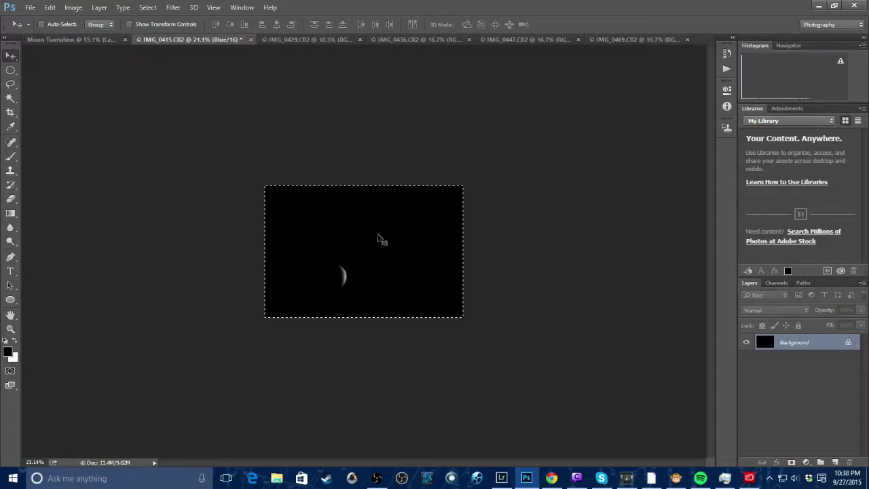
click(14, 72)
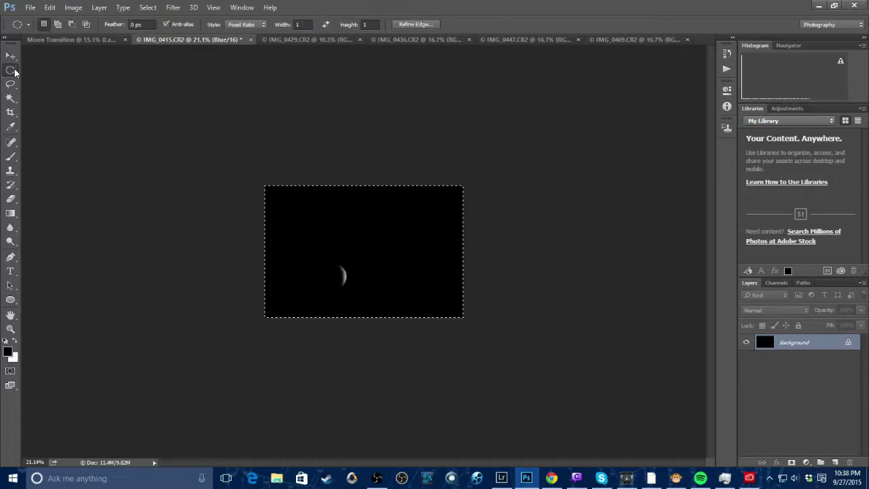
click(8, 86)
click(14, 70)
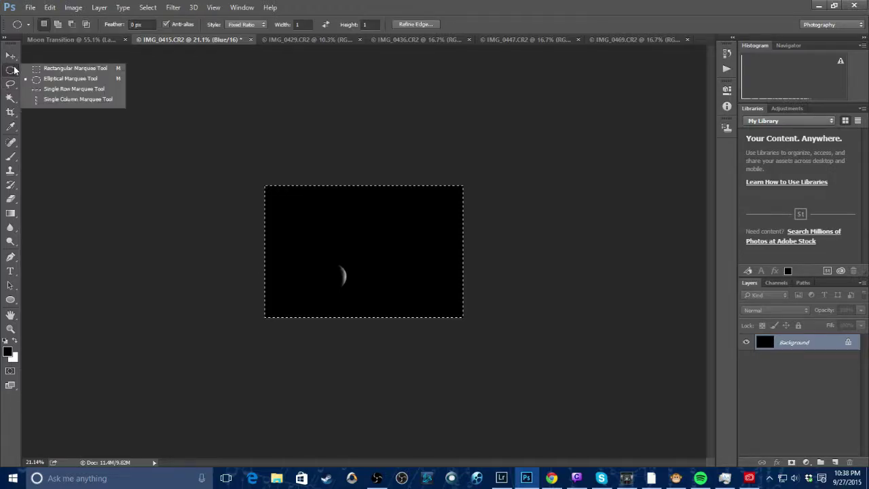
click(46, 69)
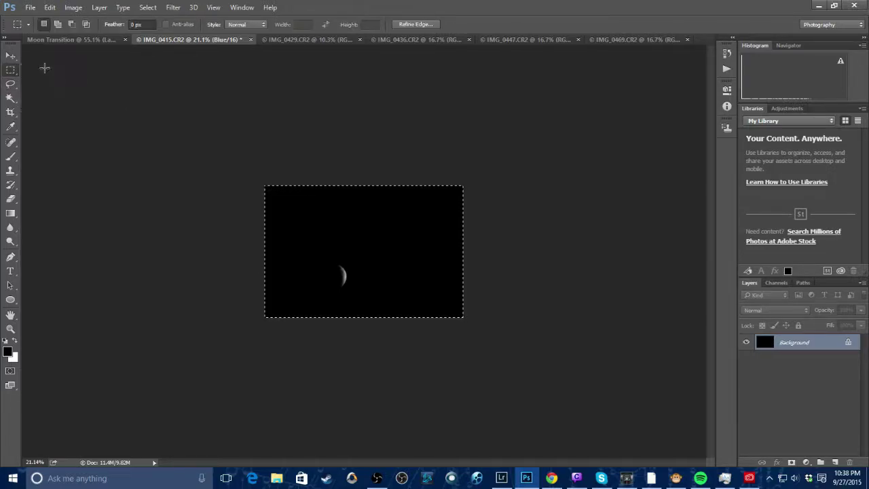
click(10, 55)
click(11, 70)
click(147, 7)
click(156, 27)
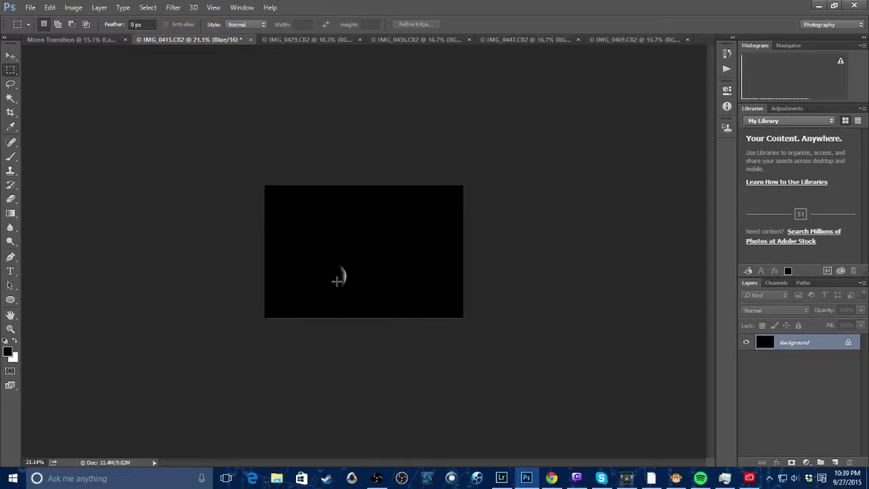
Select only the gray crescent moon in IMG_0415.CR2 with a rectangular marquee and copy it.
drag(321, 258, 360, 297)
click(362, 301)
mouse_move(320, 258)
mouse_down()
mouse_move(362, 296)
mouse_move(302, 246)
mouse_move(366, 294)
mouse_move(320, 255)
mouse_up()
click(362, 296)
click(320, 265)
click(367, 295)
click(320, 256)
scroll(328, 272, up, 3)
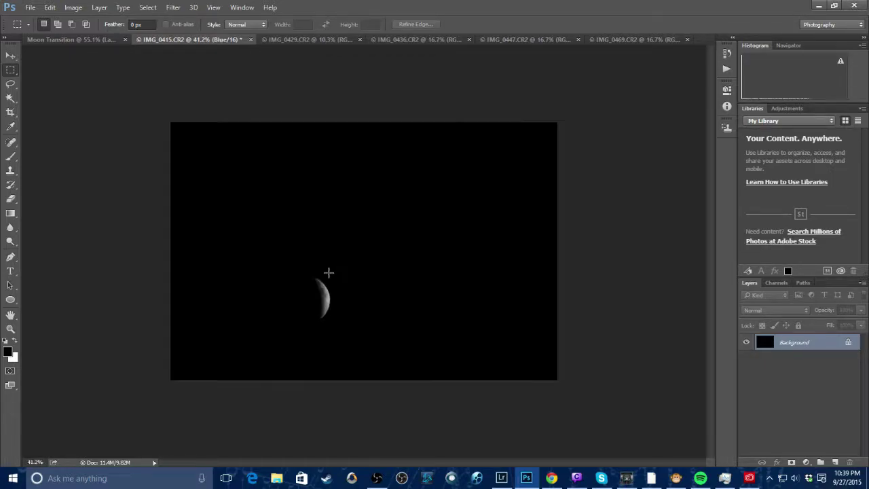
scroll(329, 272, up, 2)
drag(338, 283, 234, 390)
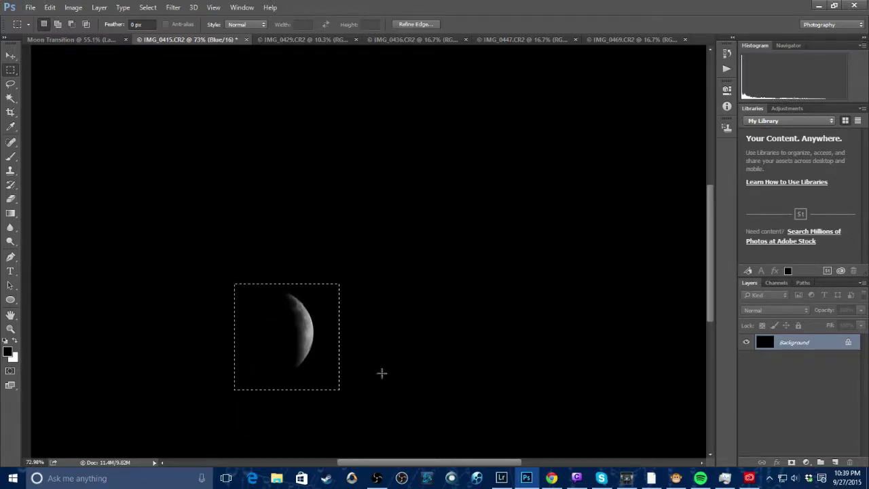
In Moon Transition, delete the black Layer 10, paste the copied gray crescent above Layer 4, and place it over Layer 4's moon.
click(97, 42)
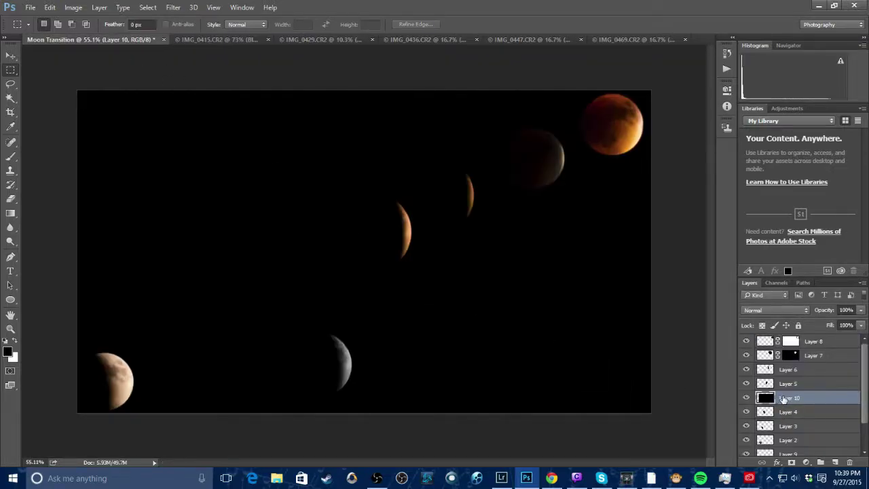
key(Delete)
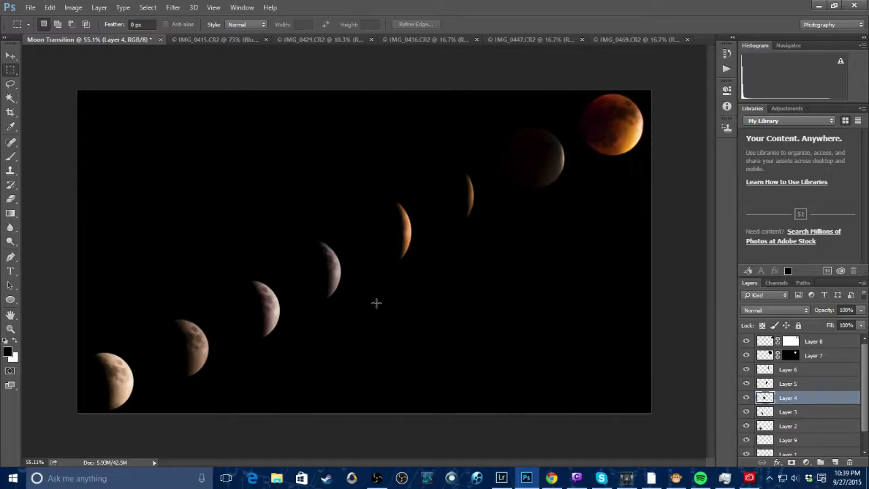
key(ctrl+z)
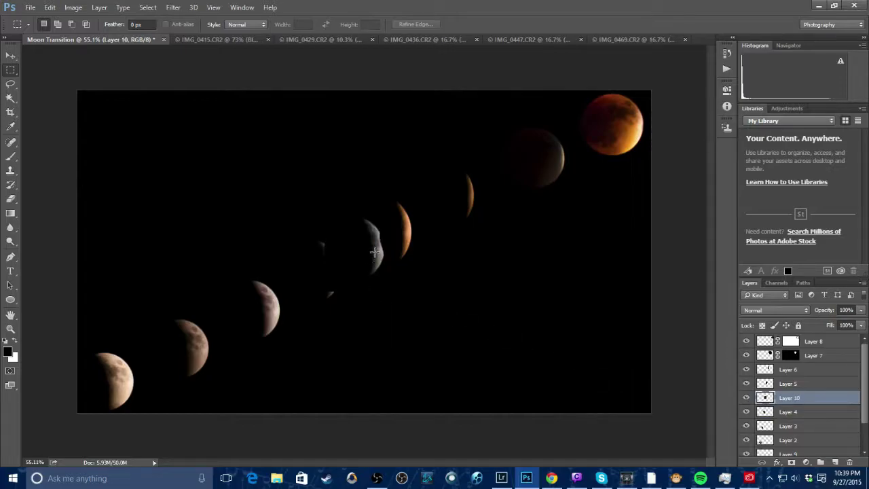
click(10, 55)
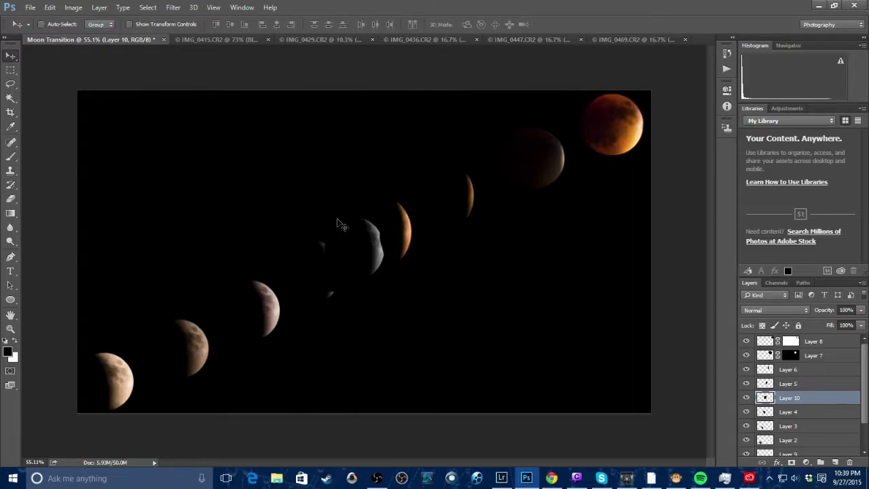
drag(369, 249, 333, 266)
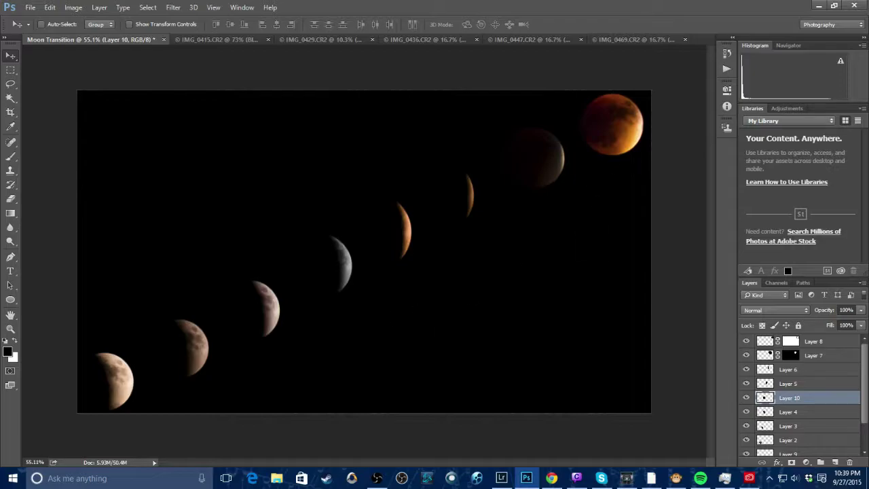
key(alt+Tab)
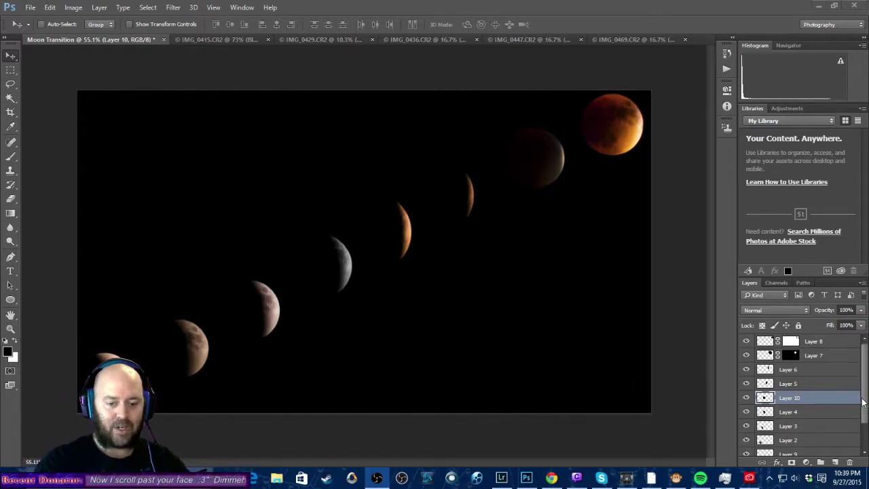
scroll(866, 407, down, 2)
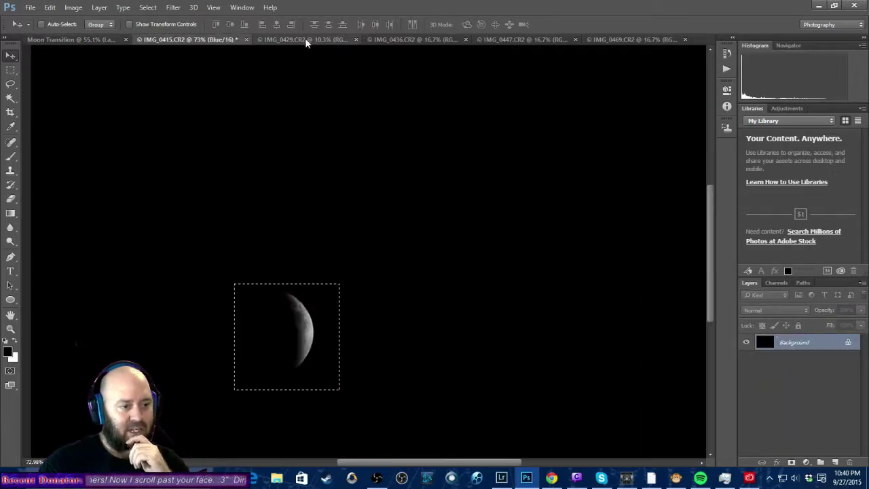
click(68, 39)
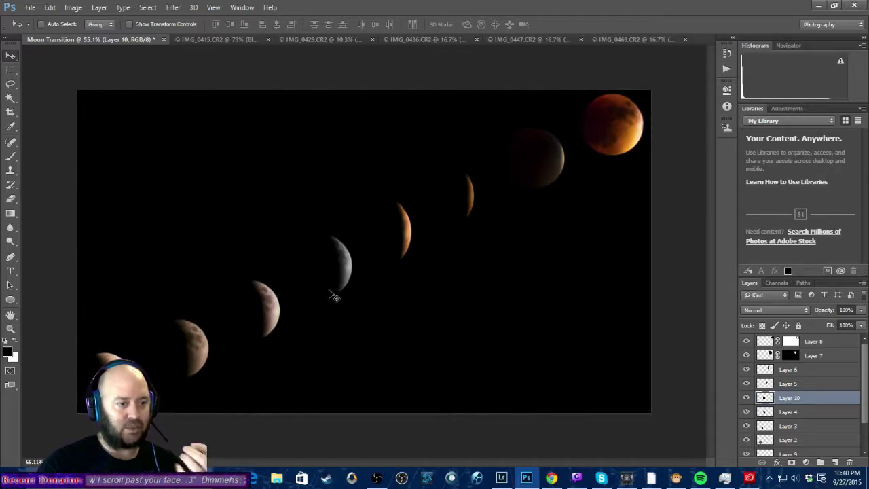
Clear the selection in IMG_0429.CR2 and resize the image to 1728 × 1152 pixels.
click(340, 40)
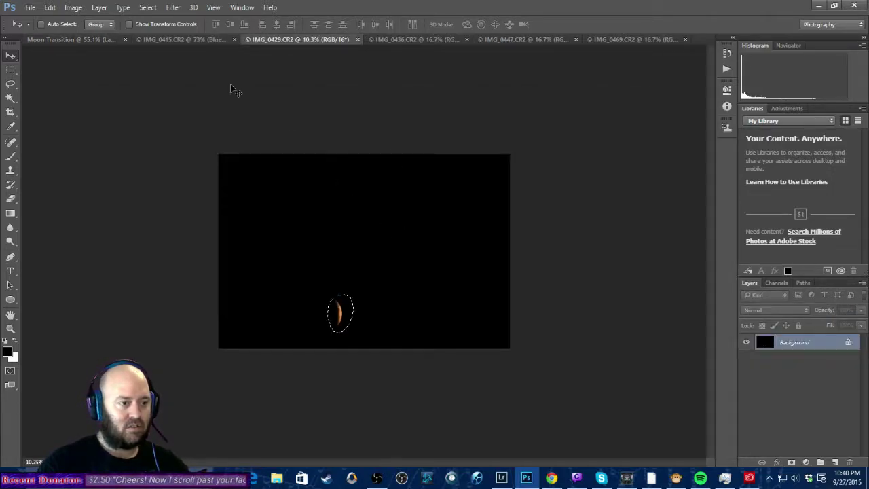
click(147, 8)
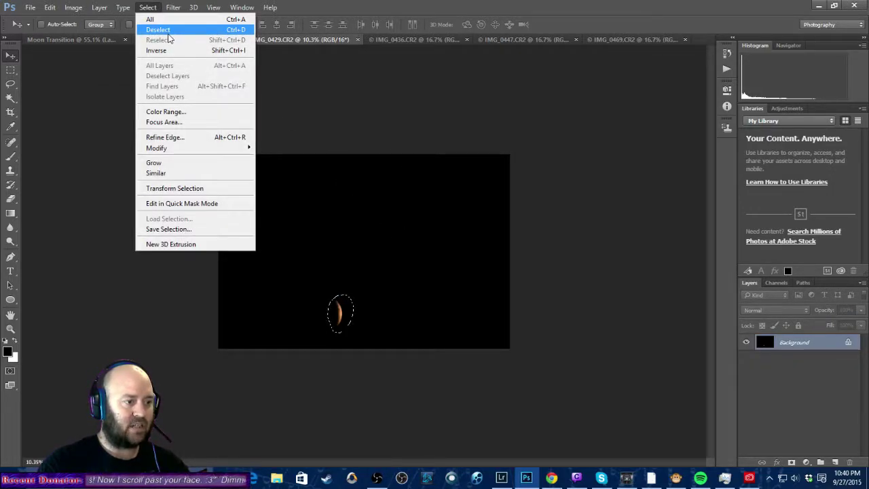
click(163, 32)
click(73, 8)
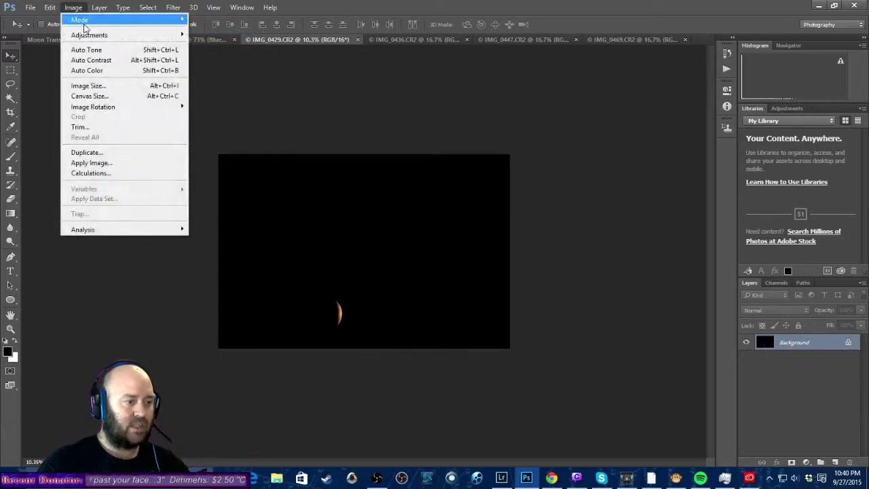
click(95, 86)
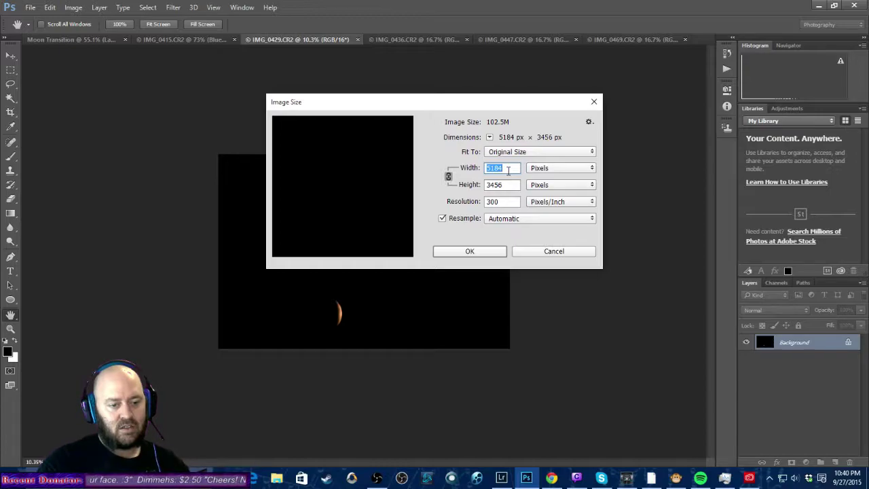
text(1728)
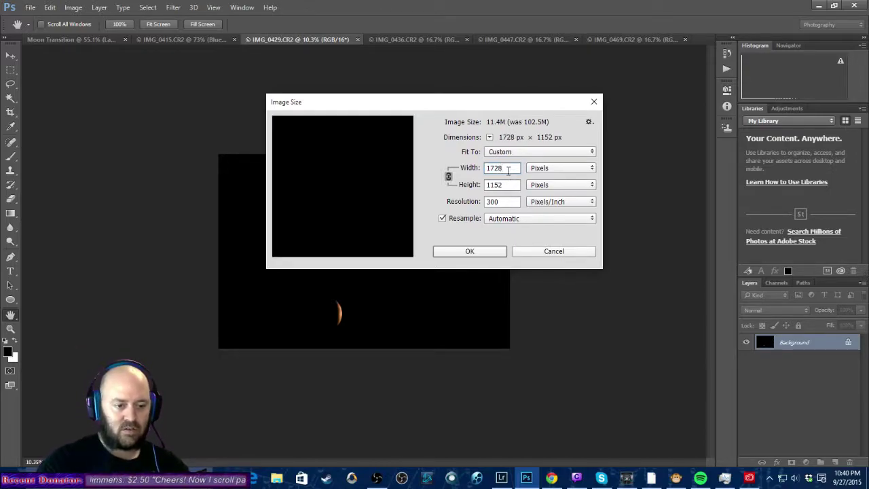
click(467, 251)
key(v)
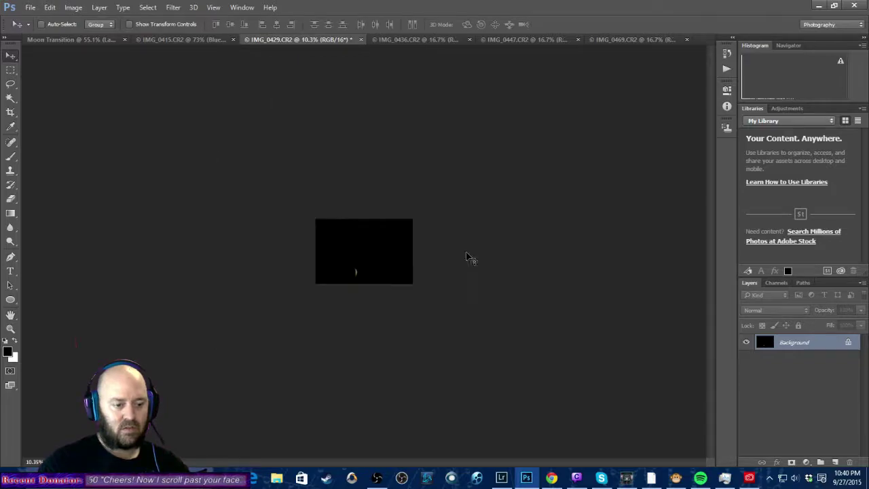
Select the orange crescent in IMG_0429.CR2 with a rectangular marquee and copy it.
key(ctrl+0)
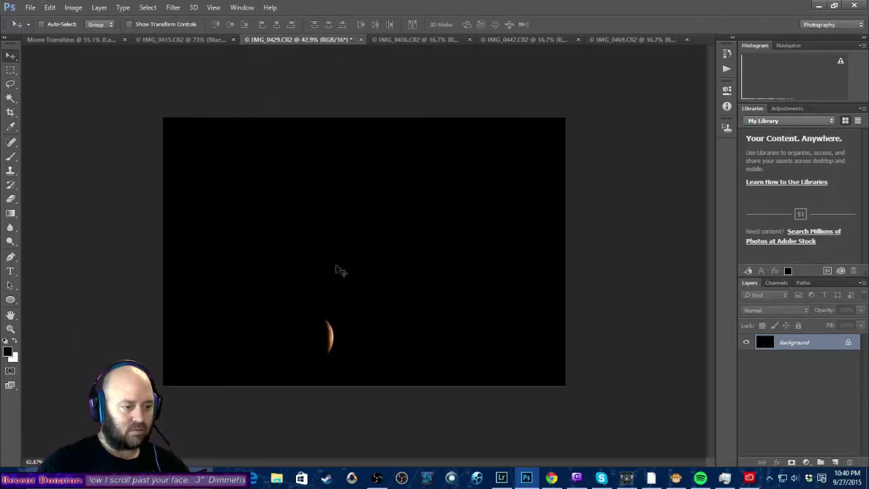
click(11, 70)
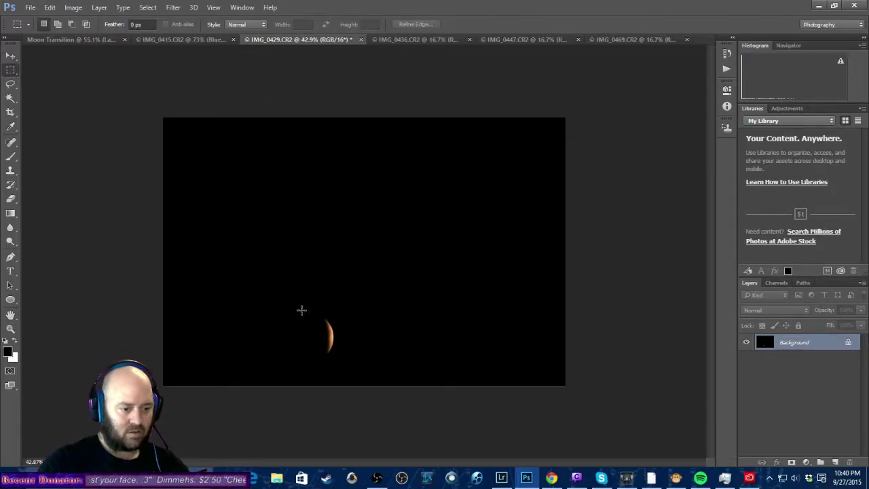
drag(307, 313, 349, 359)
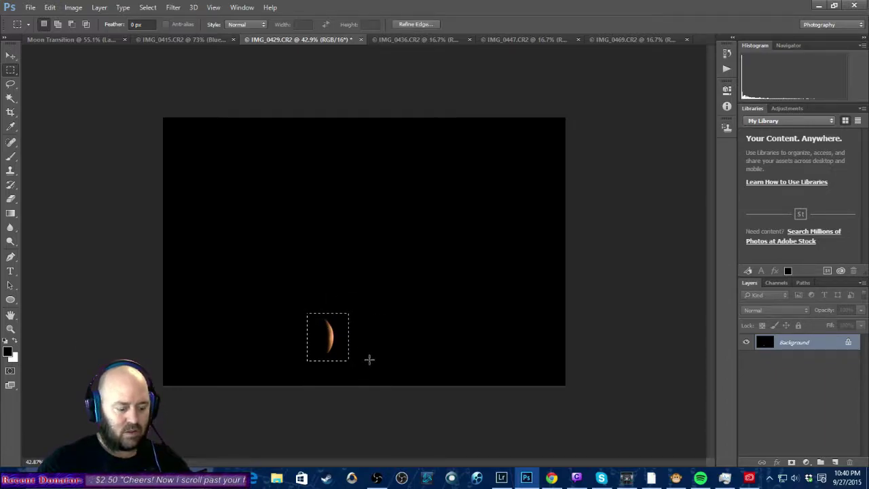
In Moon Transition, replace Layer 5's moon by pasting the copied orange crescent above it, aligning it to the same spot, and deleting Layer 5.
click(94, 42)
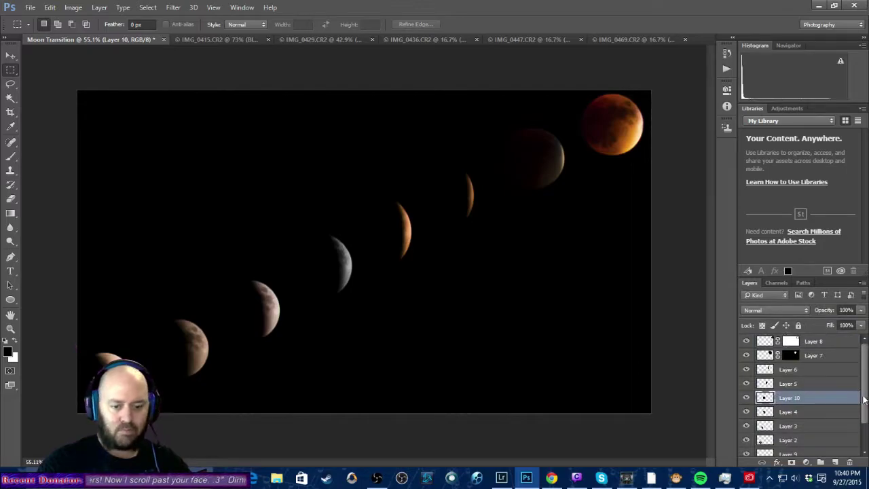
click(786, 384)
key(ctrl+v)
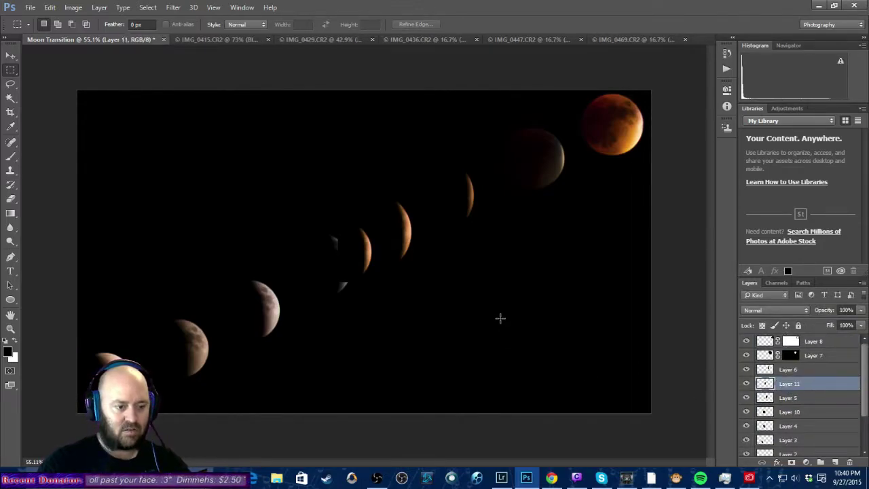
click(11, 55)
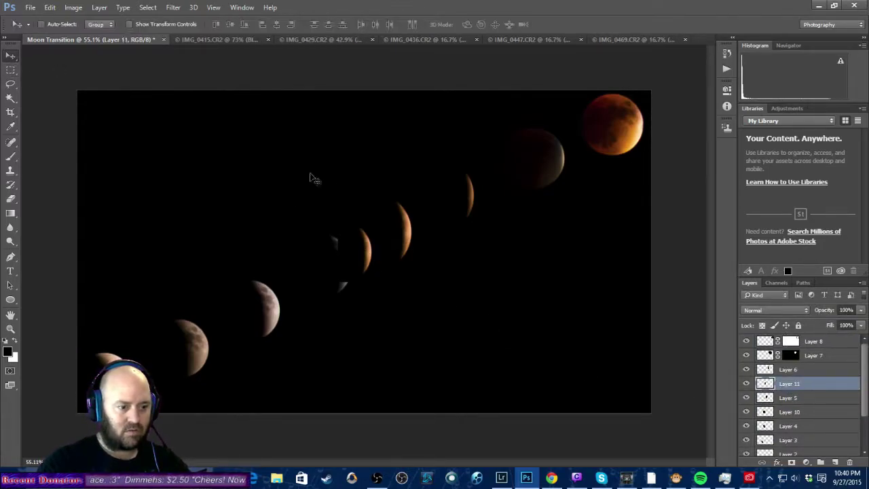
drag(361, 252, 399, 232)
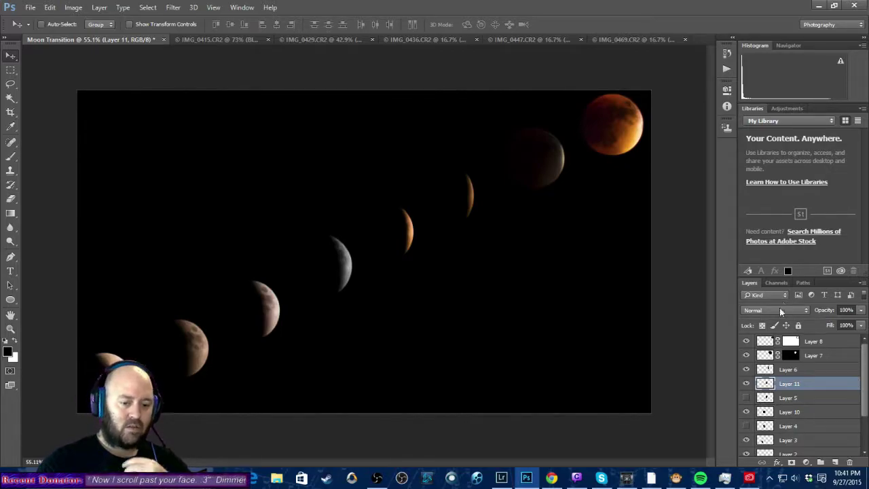
click(772, 399)
key(Delete)
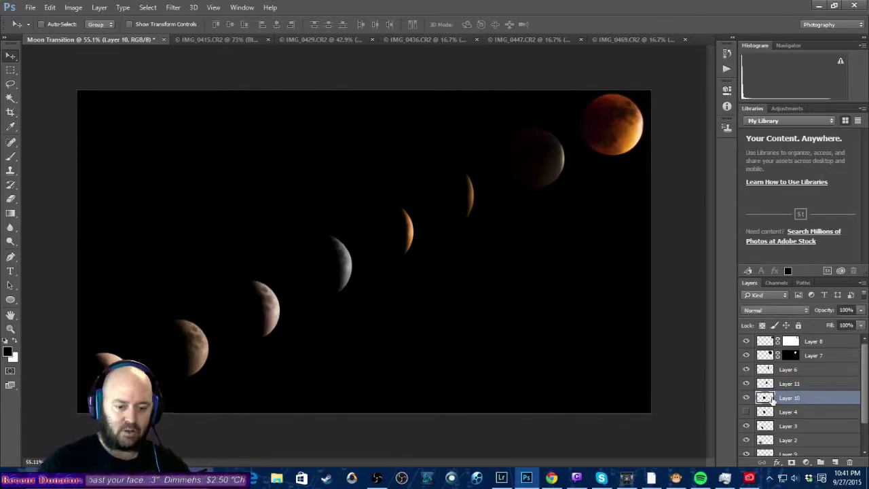
Delete the hidden Layer 4 from Moon Transition.
click(769, 413)
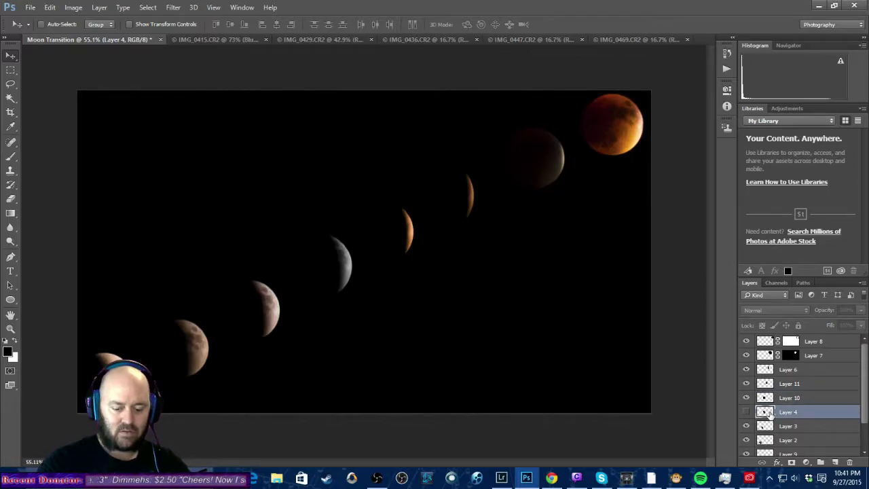
key(Delete)
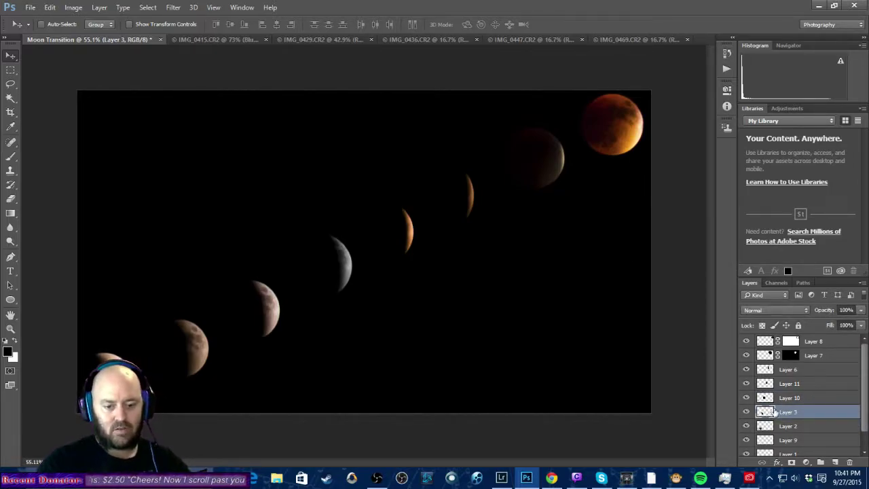
Clear the selection in IMG_0436.CR2 and resize the image to 1728 × 1152 pixels.
click(442, 40)
click(147, 7)
click(160, 30)
click(50, 8)
mouse_move(73, 7)
click(87, 86)
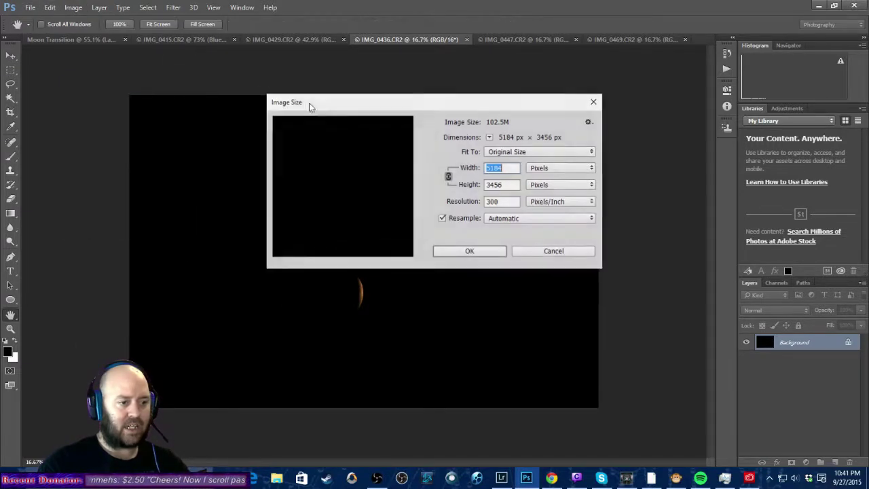
text(1728)
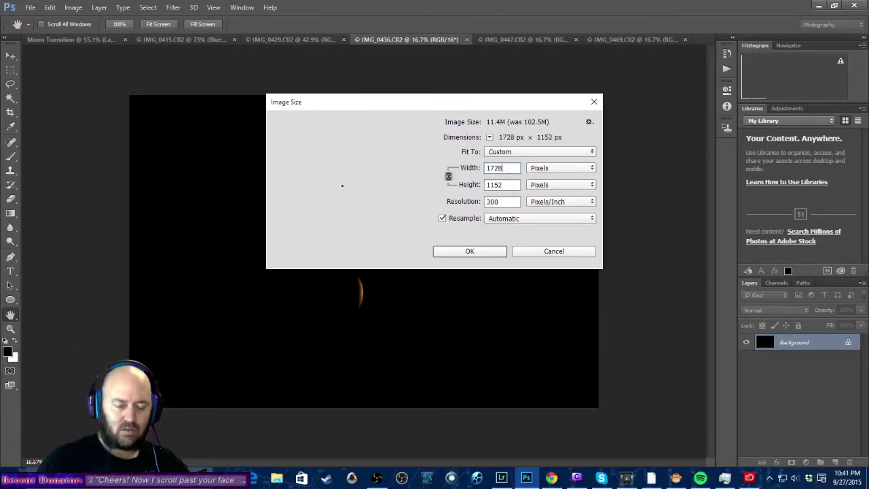
key(Return)
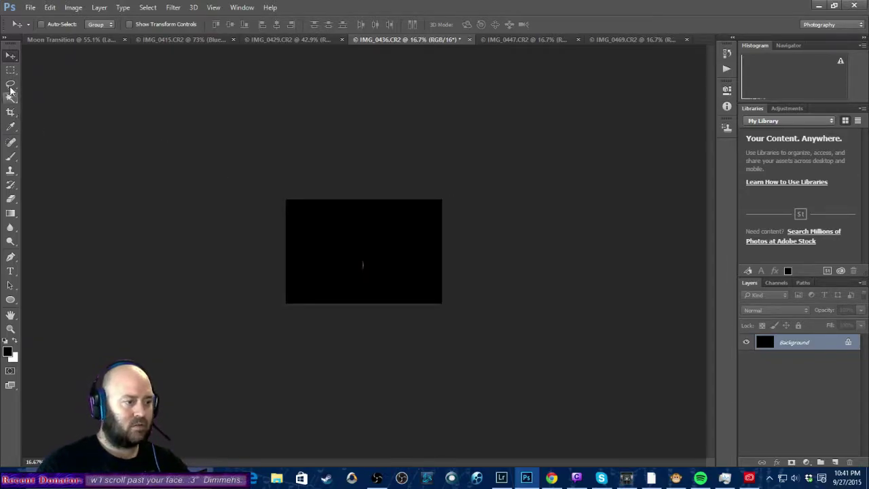
Select the thin orange crescent in IMG_0436.CR2 with a rectangular marquee and copy it.
click(10, 70)
scroll(353, 269, up, 5)
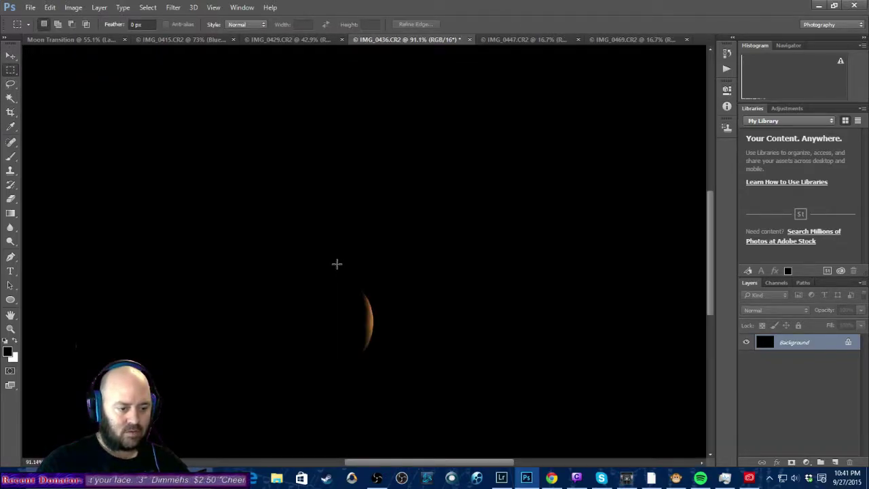
drag(312, 270, 414, 372)
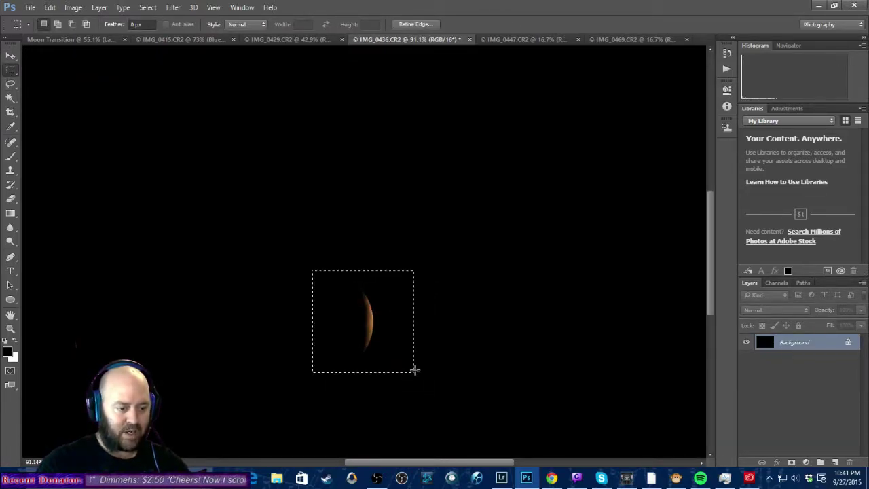
In Moon Transition, replace Layer 6's moon by pasting the copied thin crescent above it, moving it to the same spot, and deleting Layer 6.
click(69, 40)
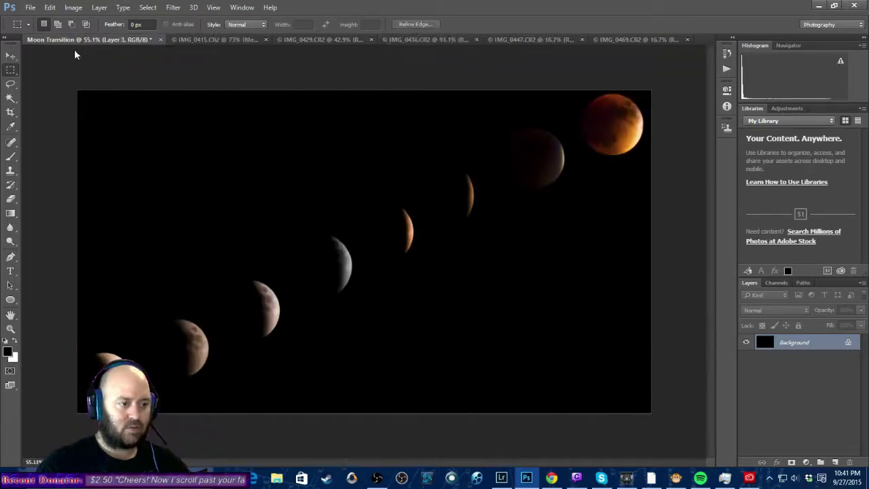
click(796, 369)
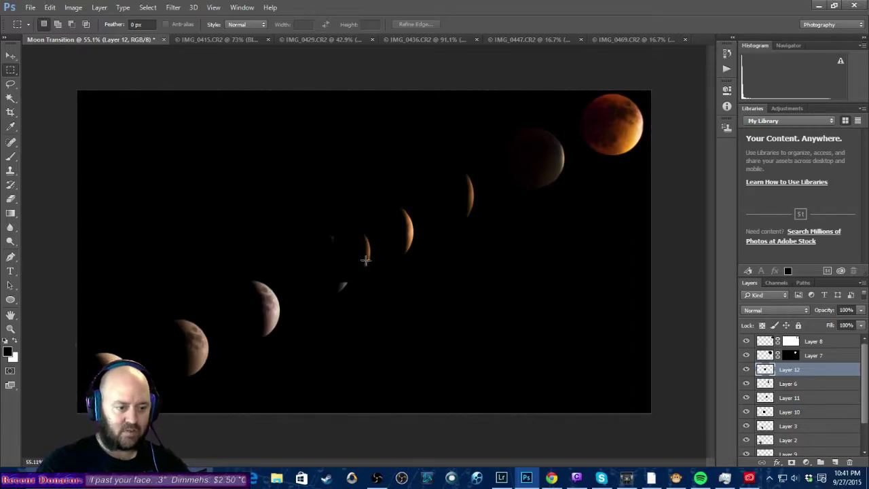
click(10, 55)
drag(363, 256, 461, 196)
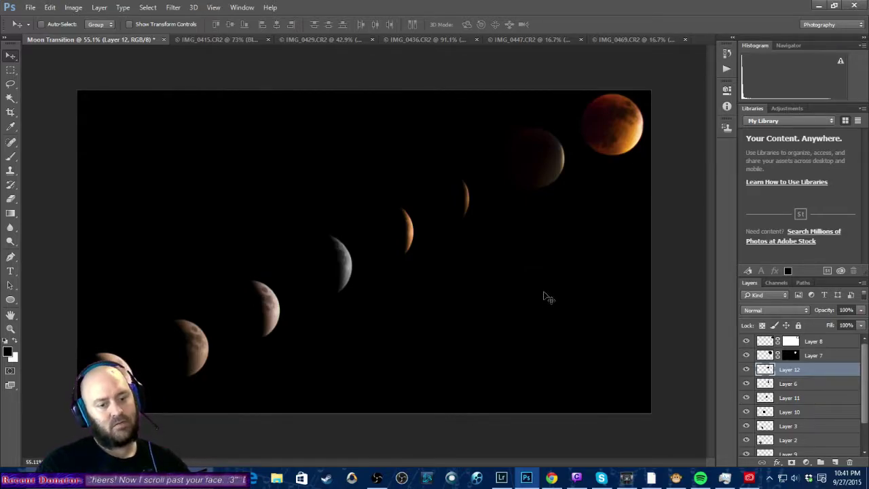
click(768, 384)
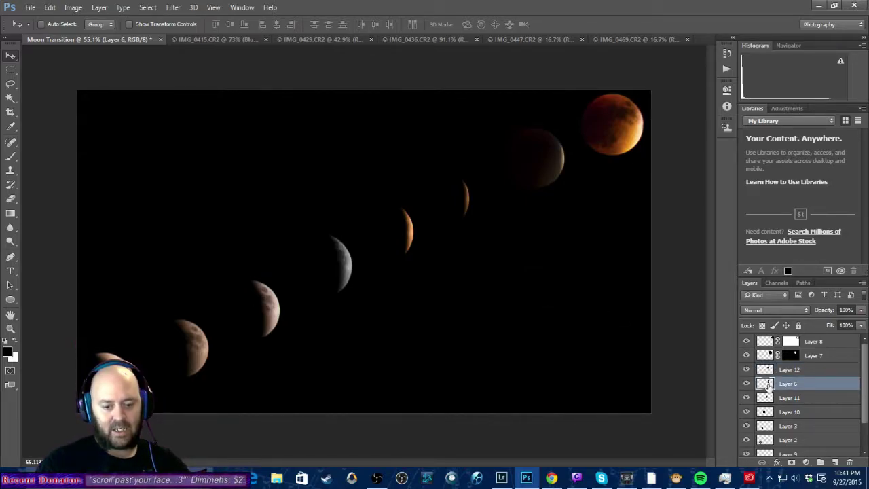
key(Delete)
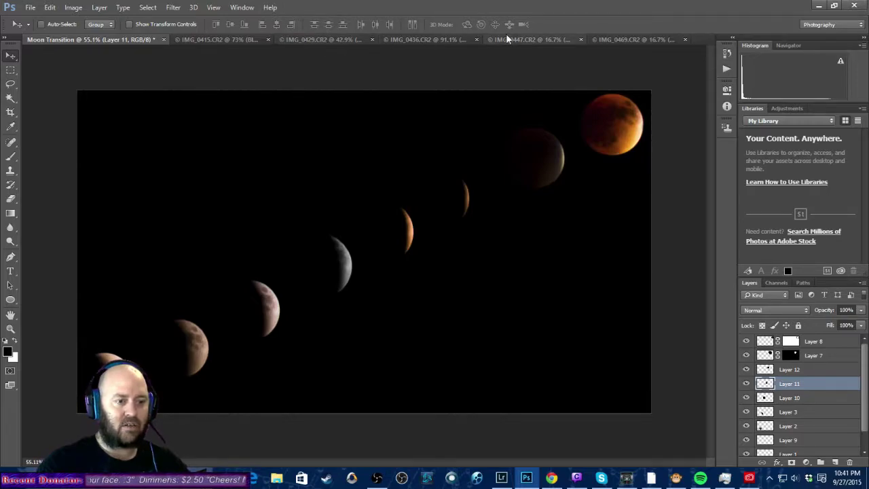
Clear the selection in IMG_0447.CR2 and resize the image to 1728 × 1152 pixels.
click(540, 41)
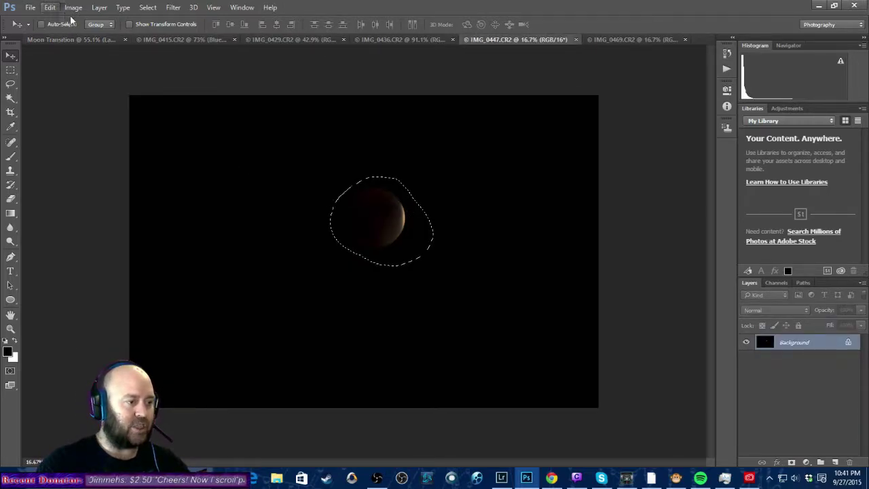
click(157, 9)
click(153, 27)
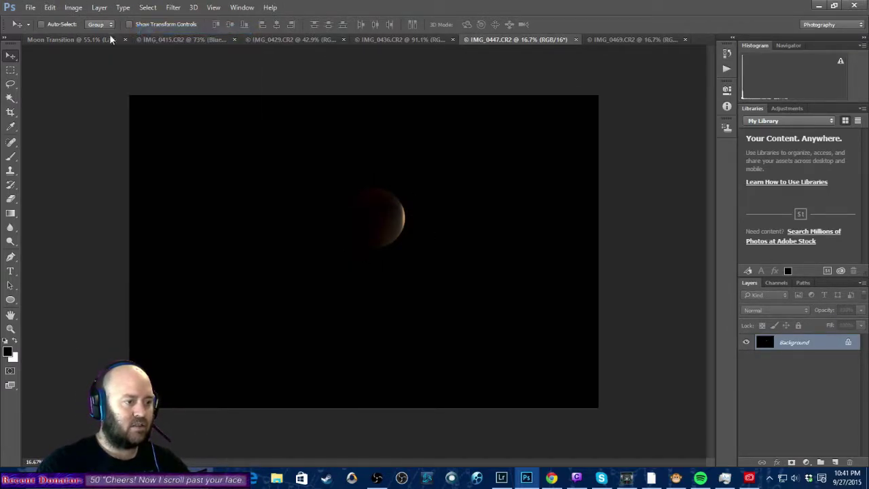
click(68, 8)
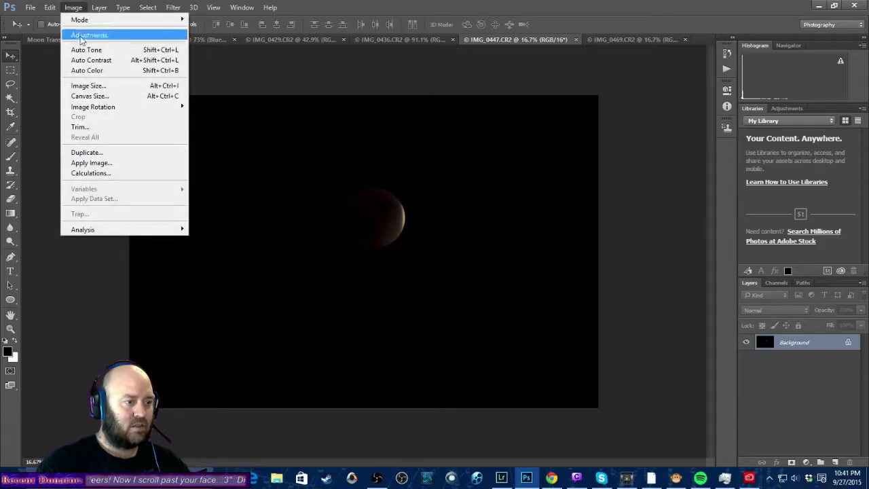
click(101, 86)
text(1728)
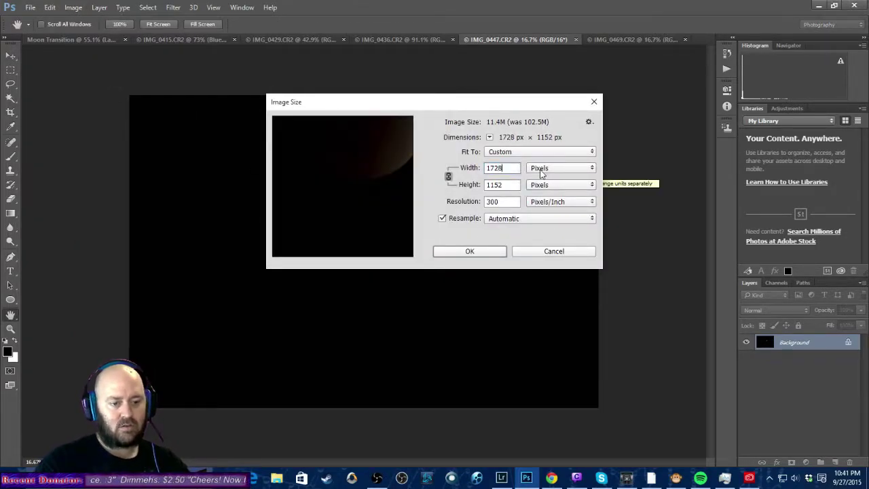
key(Return)
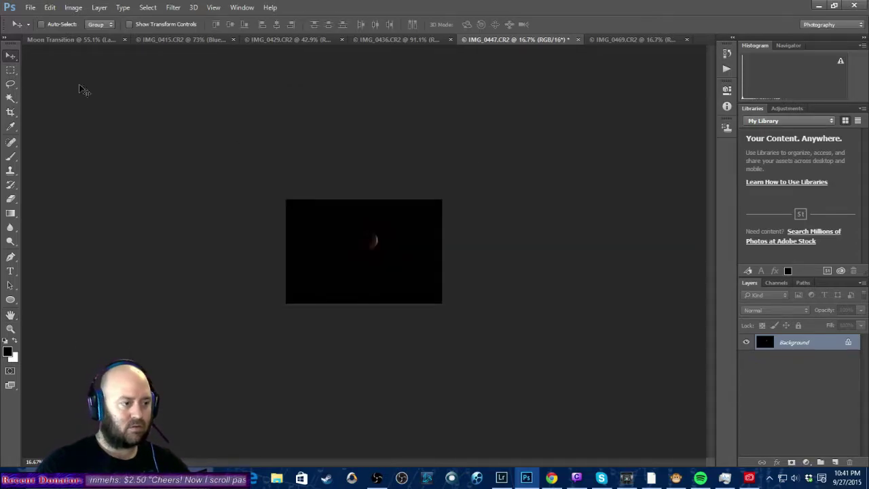
Select the dim, dark moon in IMG_0447.CR2 with a rectangular marquee and copy it.
click(10, 56)
scroll(361, 256, up, 4)
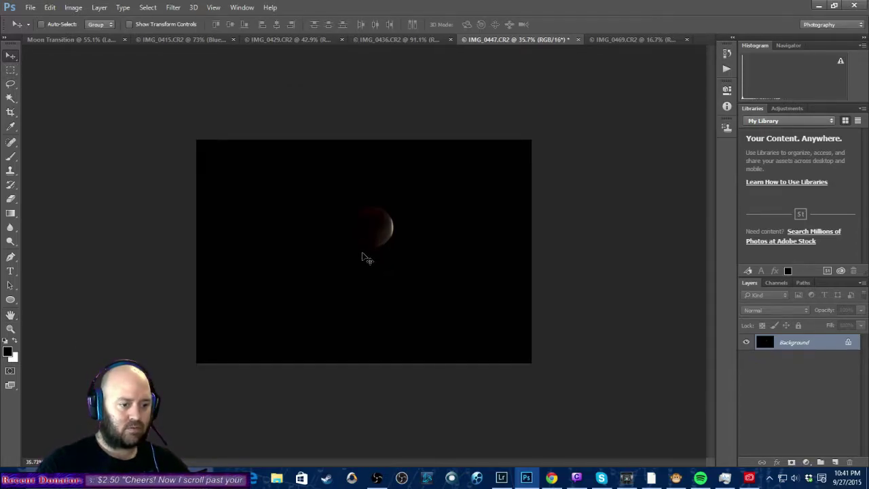
click(10, 70)
drag(311, 144, 449, 273)
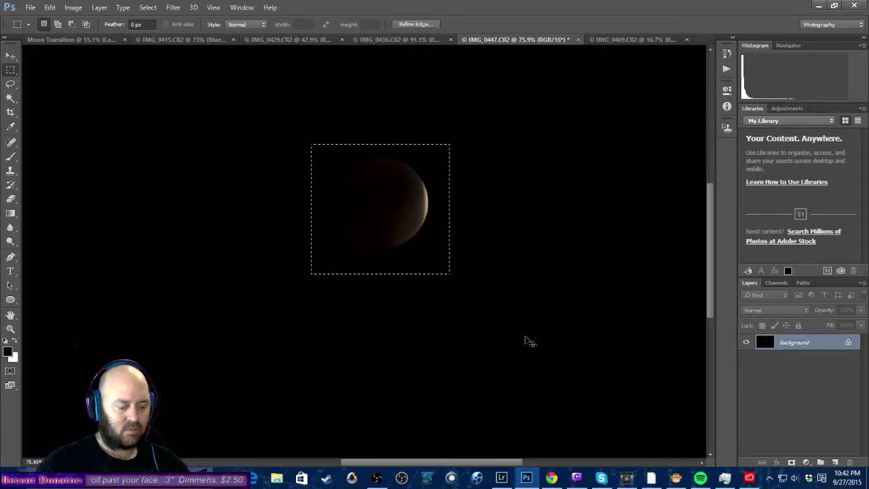
In Moon Transition, replace Layer 7's moon by pasting the copied dark moon above it, moving it to the same spot, and deleting Layer 7.
click(93, 40)
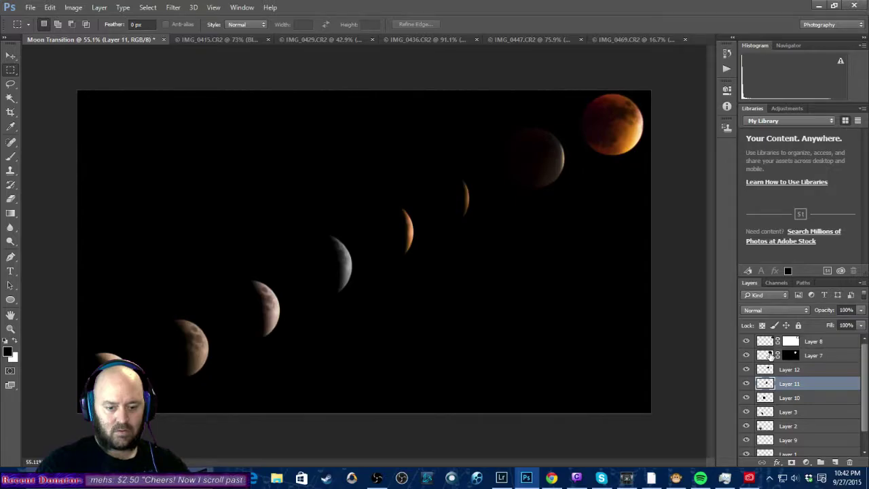
click(770, 355)
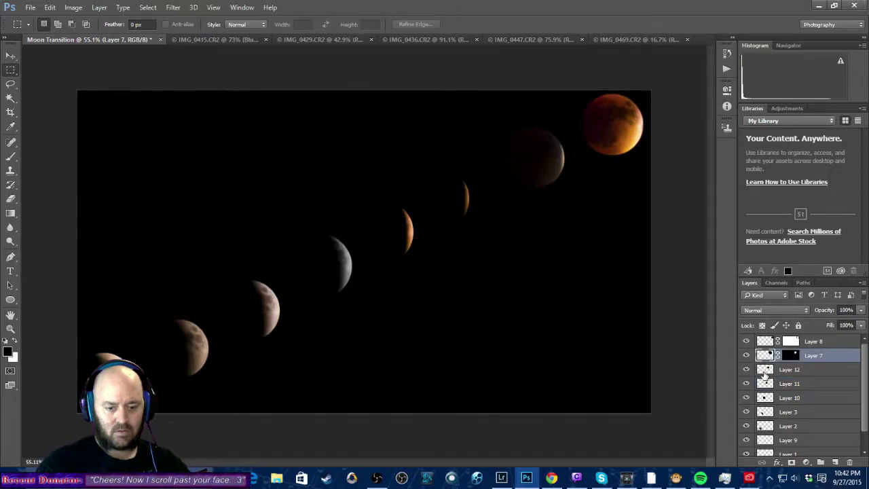
key(ctrl+v)
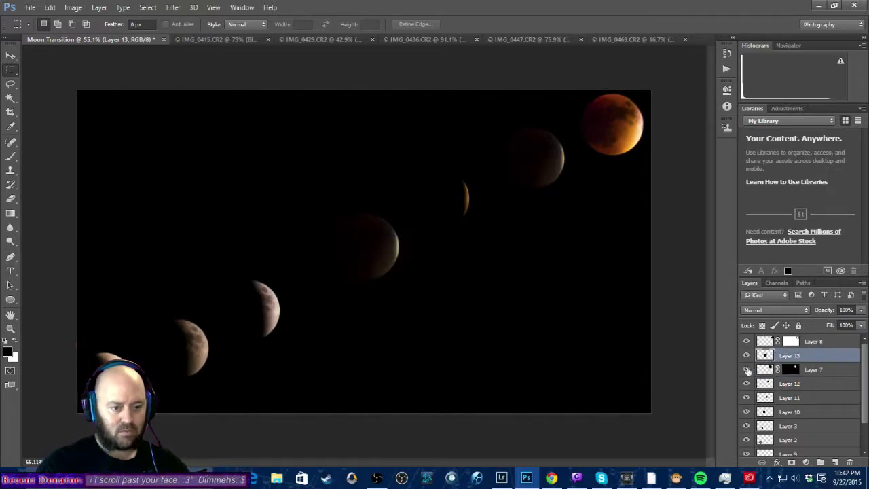
click(11, 55)
drag(381, 247, 544, 158)
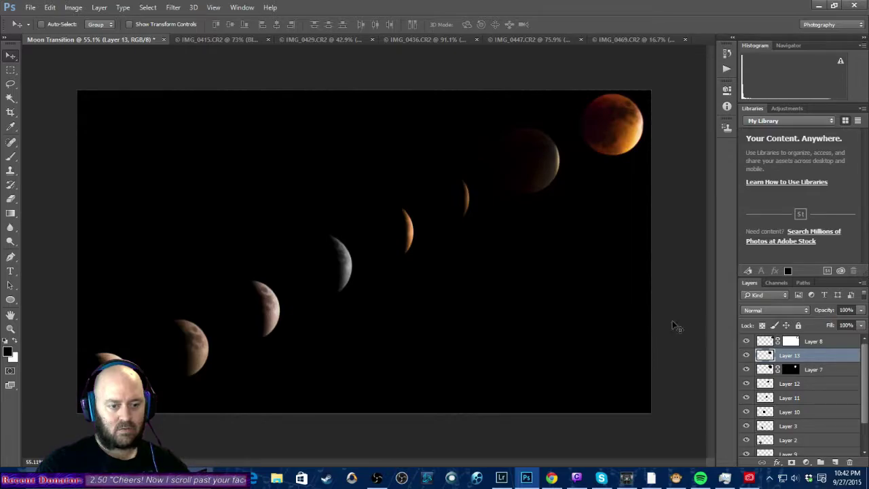
click(759, 371)
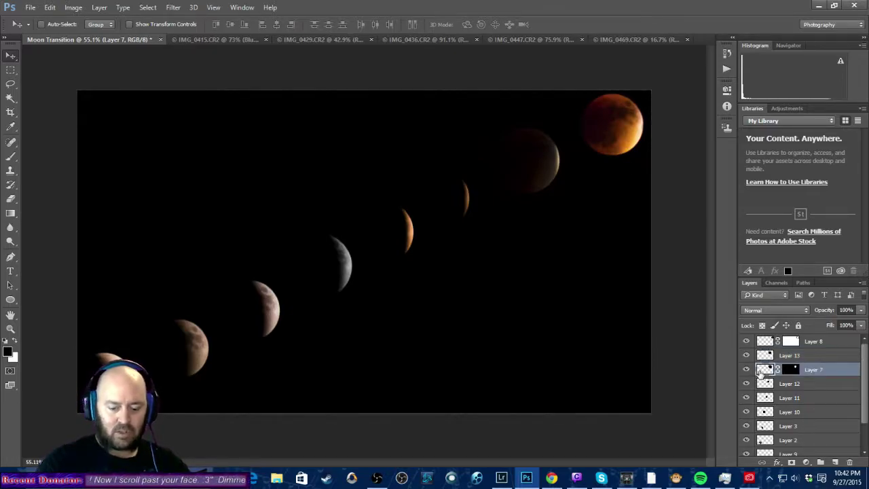
key(Delete)
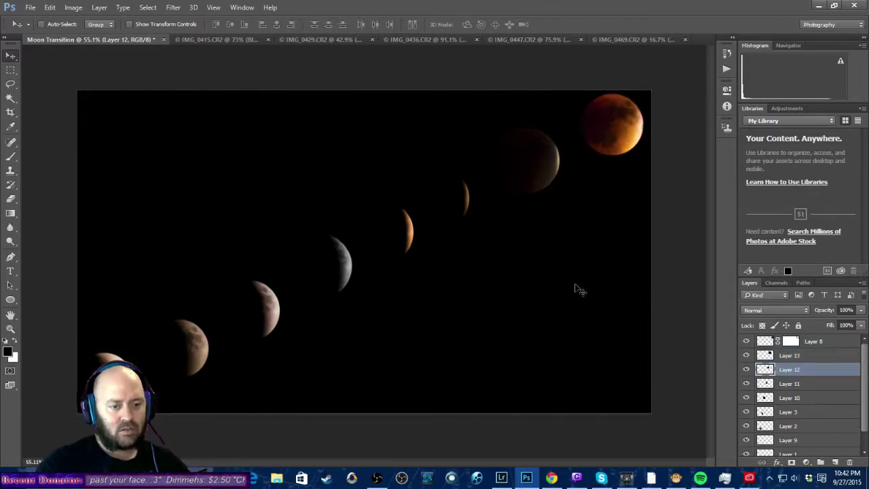
Clear the selection in IMG_0469.CR2 and resize the image to 1728 × 1152 pixels.
click(608, 39)
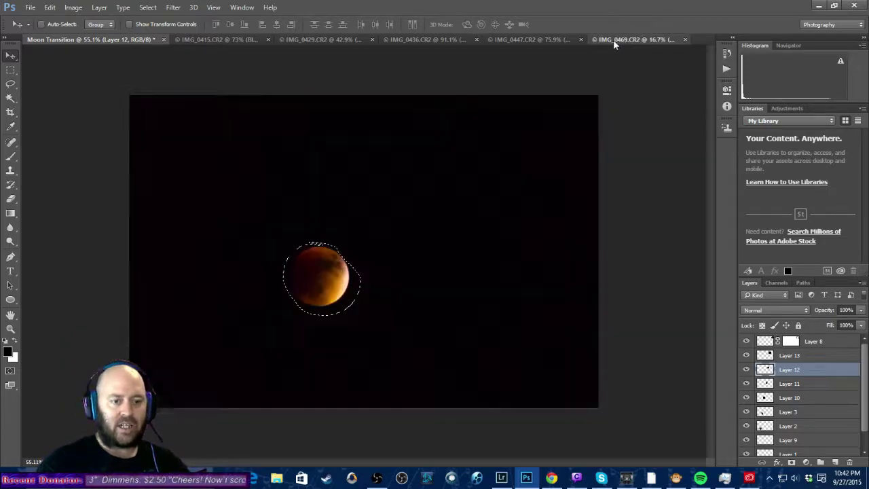
click(147, 7)
click(161, 32)
click(73, 8)
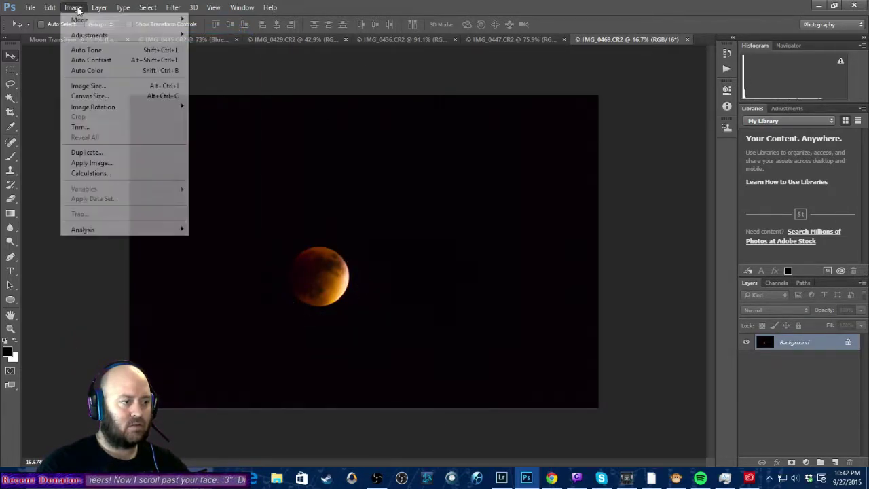
click(100, 87)
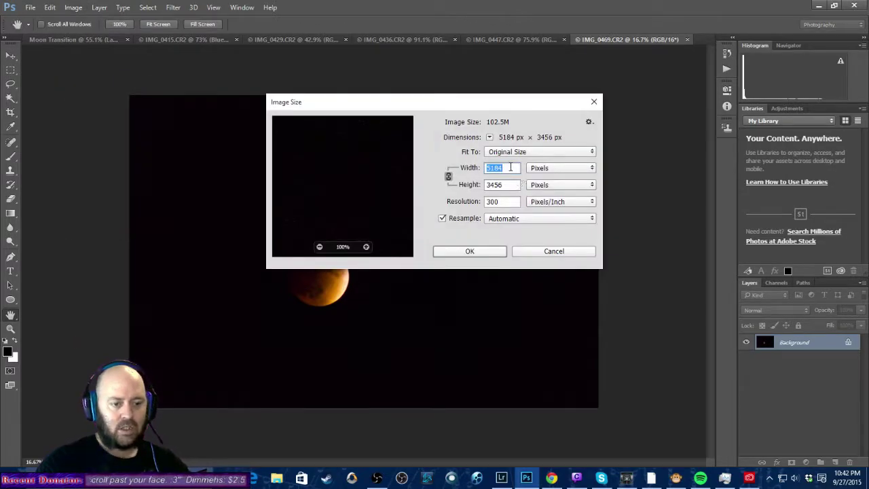
text(1728)
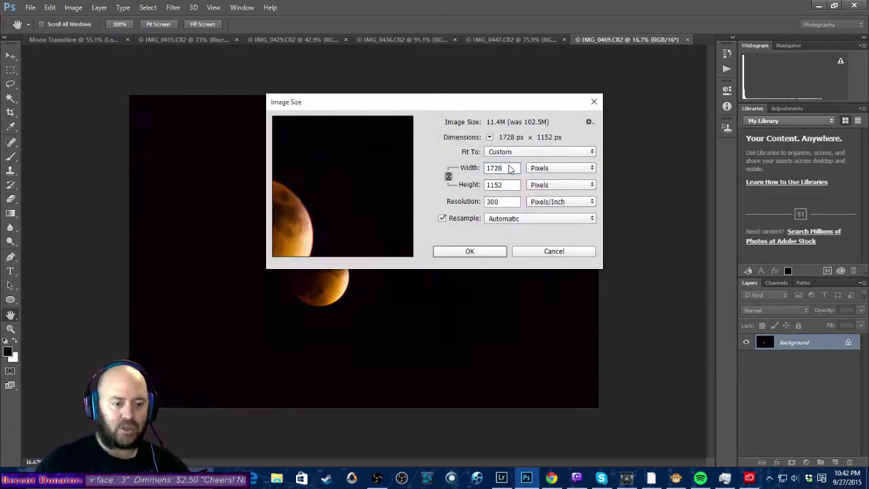
click(467, 252)
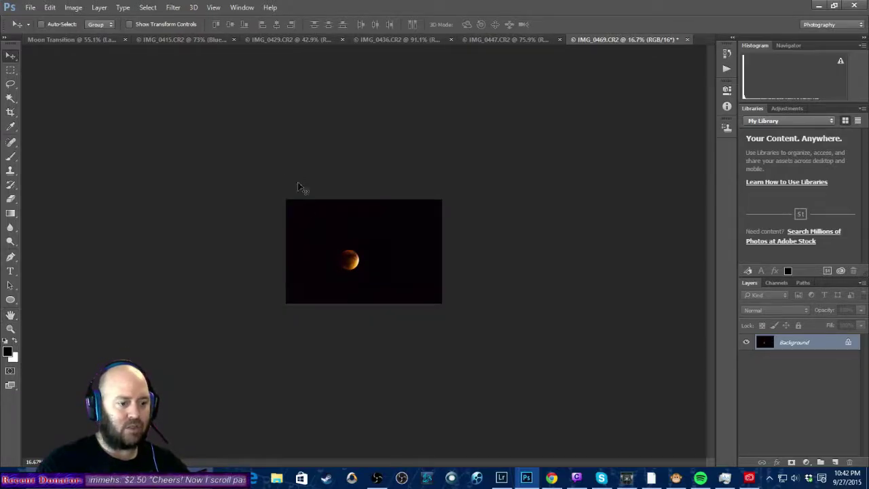
Select the full orange moon in IMG_0469.CR2 with a rectangular marquee and copy it.
key(ctrl+0)
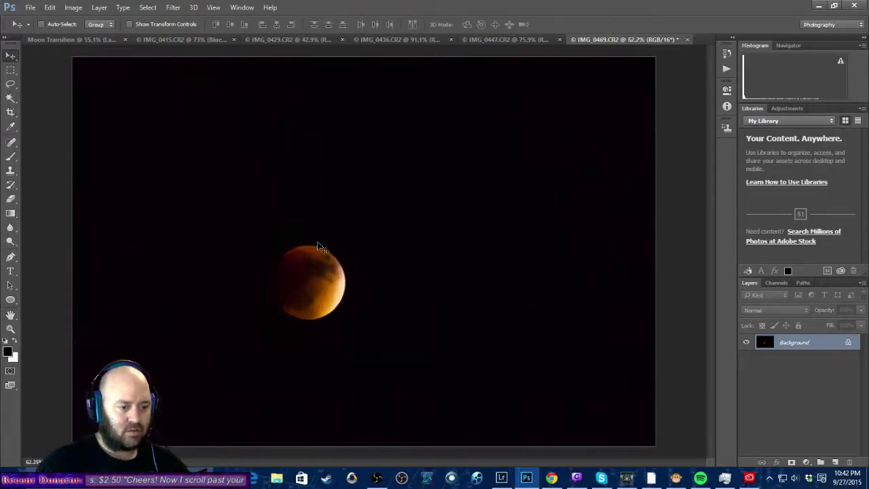
click(10, 70)
drag(249, 236, 356, 325)
click(355, 343)
click(327, 302)
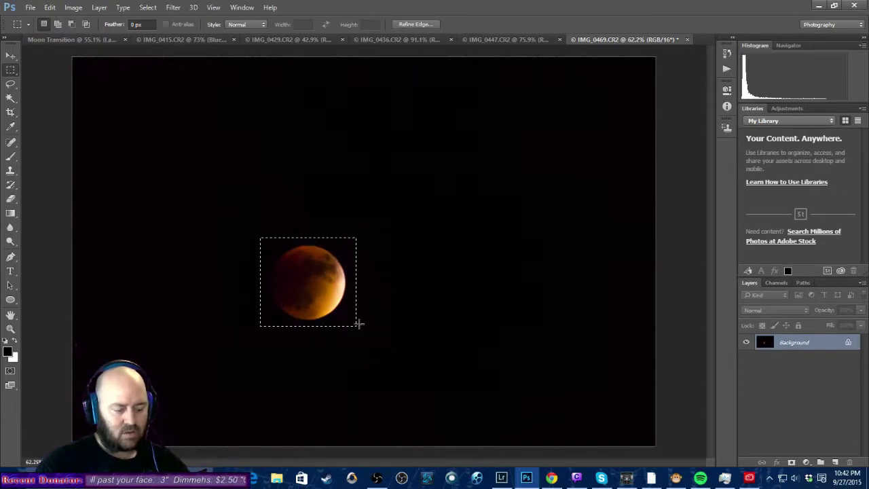
In Moon Transition, replace Layer 8's moon by pasting the copied orange moon above it, moving it to the same spot, and deleting Layer 8.
click(75, 40)
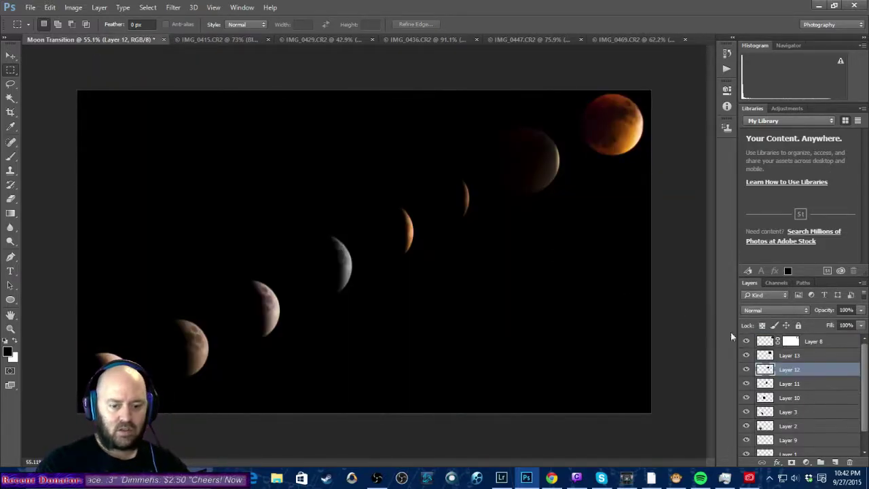
click(760, 345)
key(ctrl+v)
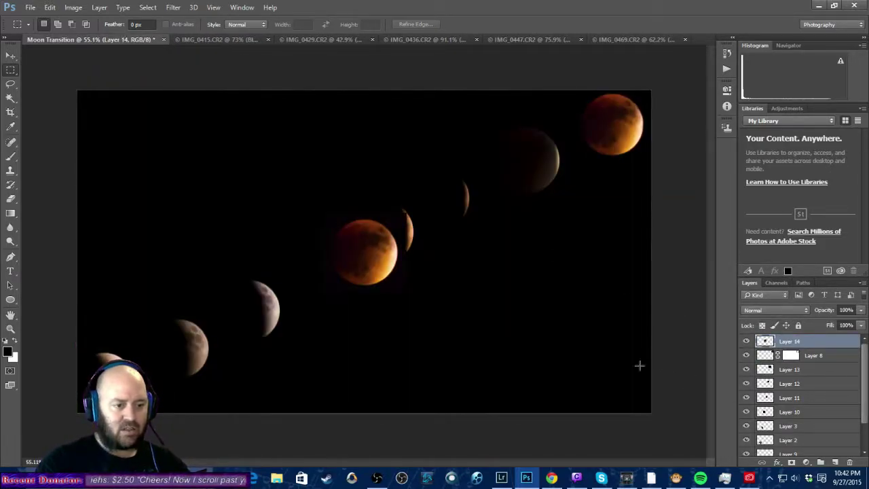
click(10, 56)
drag(385, 261, 628, 133)
click(758, 355)
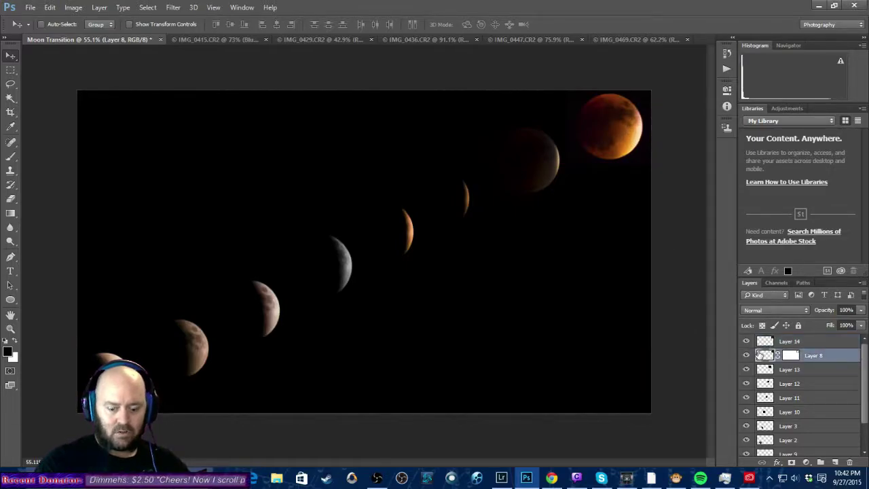
scroll(629, 113, up, 4)
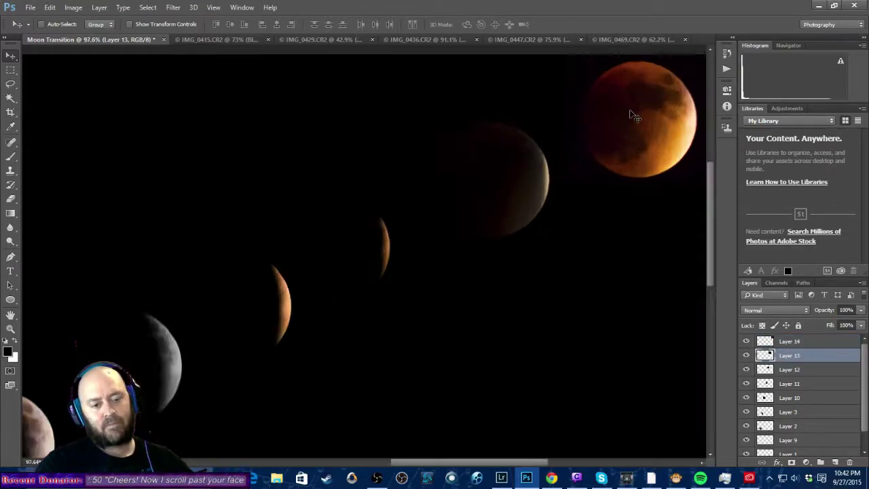
drag(455, 463, 489, 463)
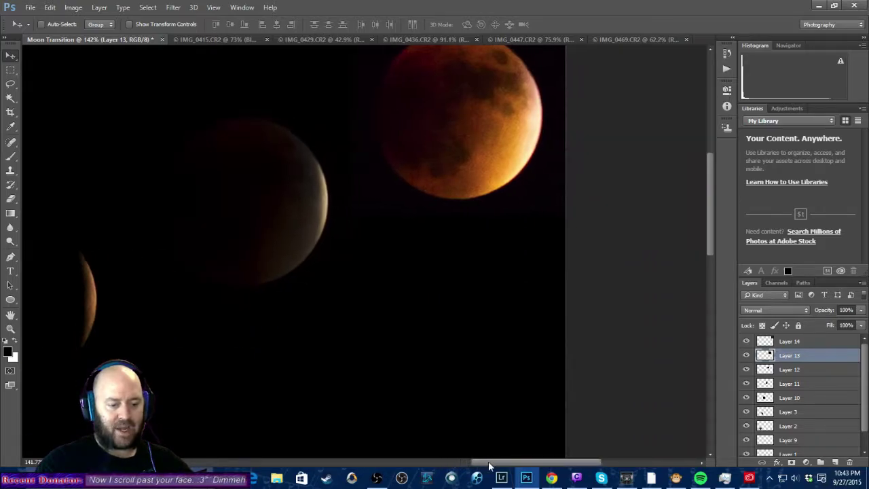
drag(711, 232, 705, 213)
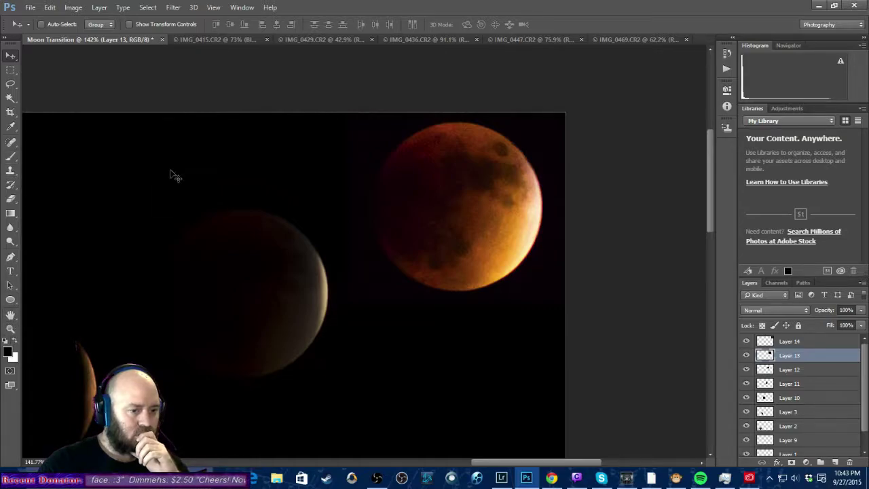
click(99, 8)
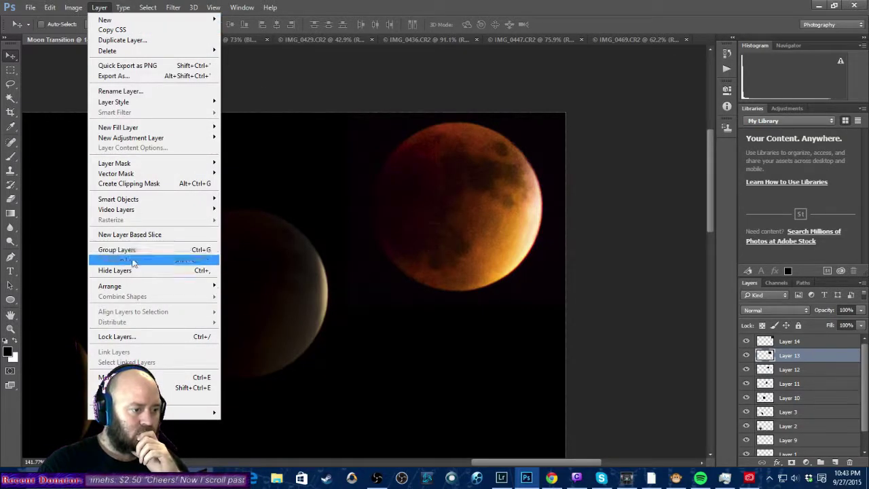
mouse_move(196, 163)
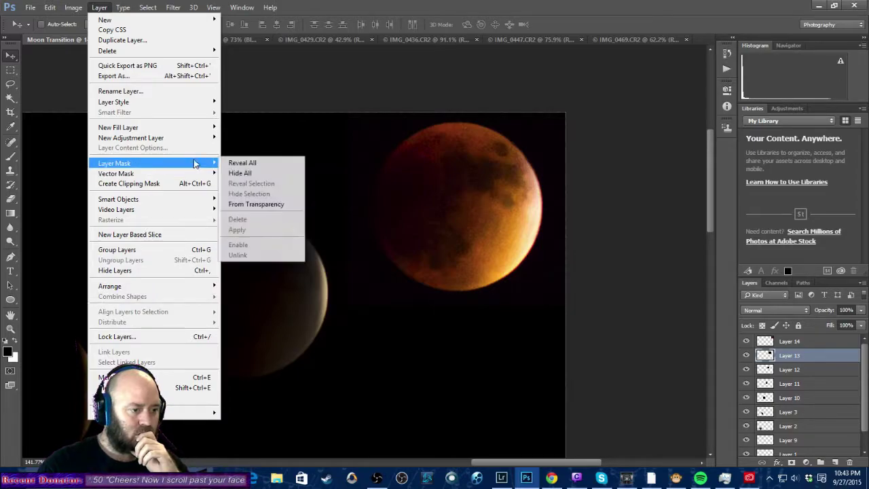
click(262, 163)
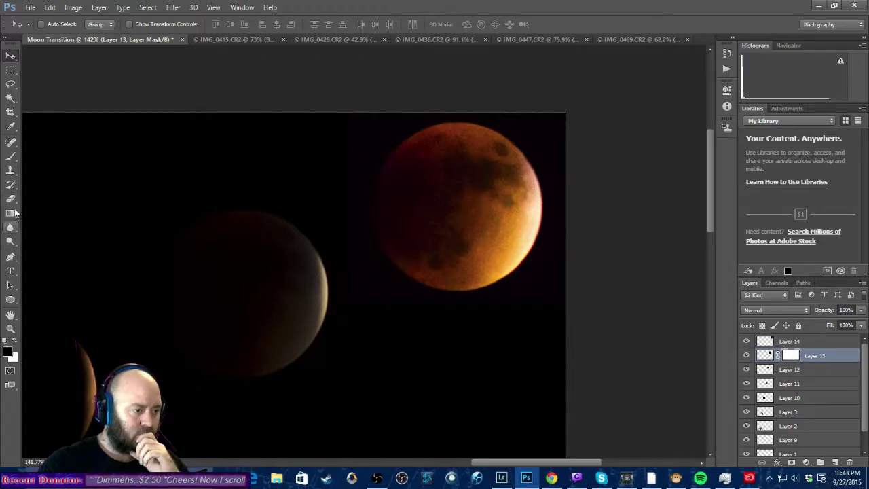
click(11, 157)
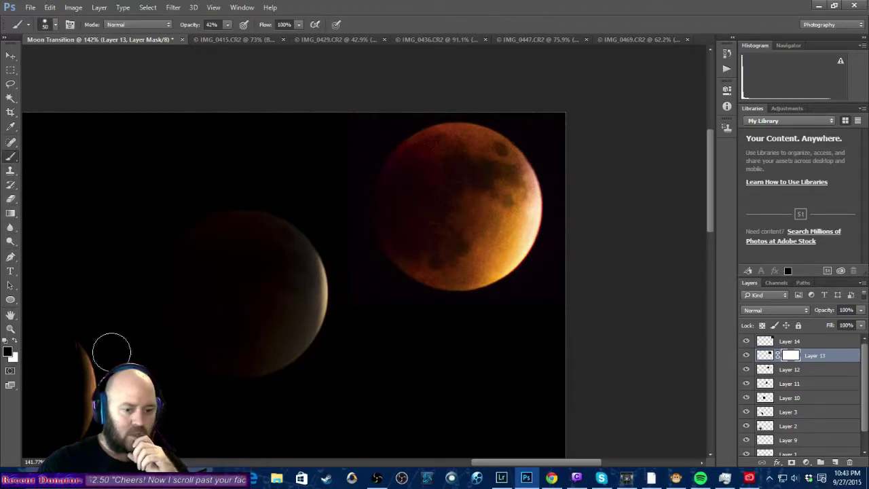
click(745, 357)
click(745, 357)
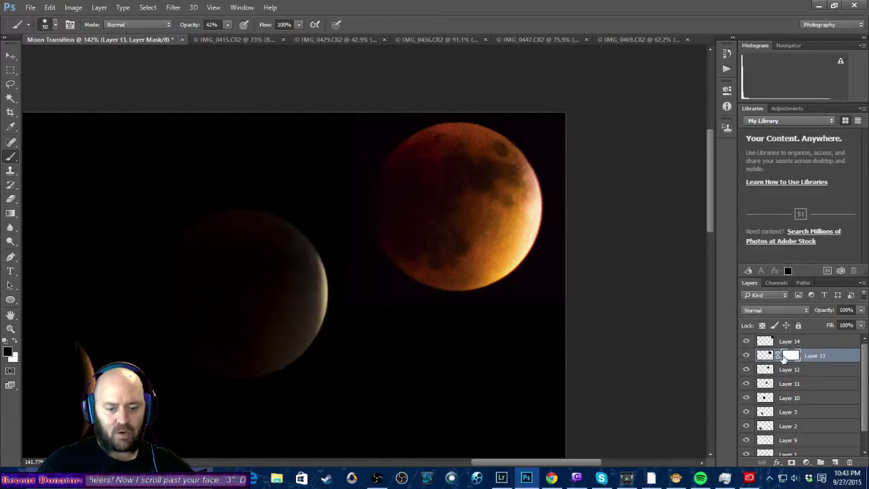
click(760, 343)
click(797, 358)
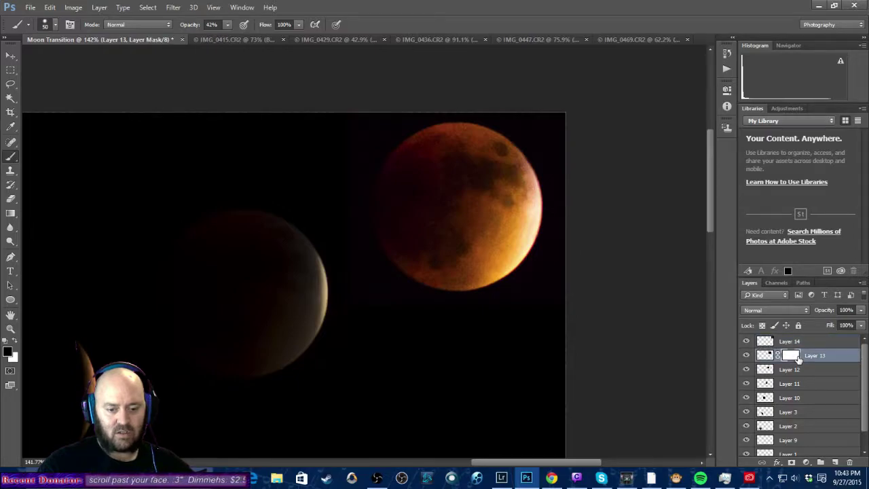
right_click(797, 356)
click(791, 269)
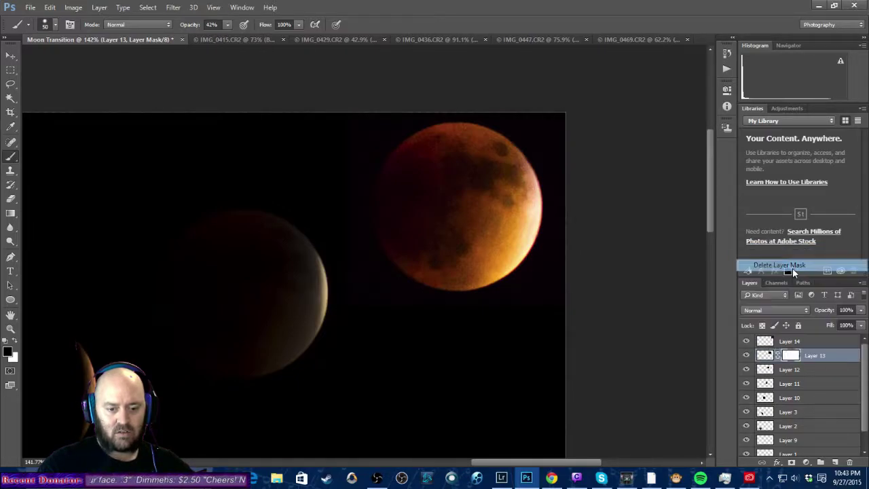
Add a reveal-all mask to Layer 14 and paint it black at 100% brush opacity to hide the haze around the orange moon.
click(765, 344)
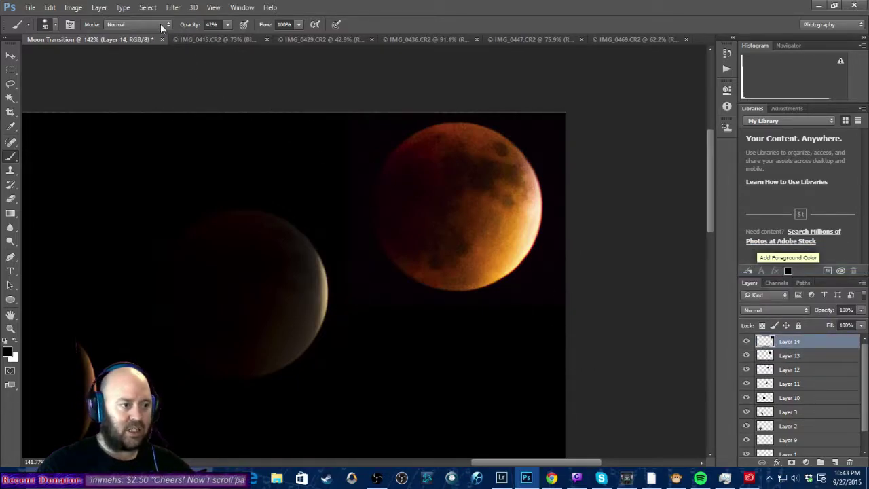
click(99, 7)
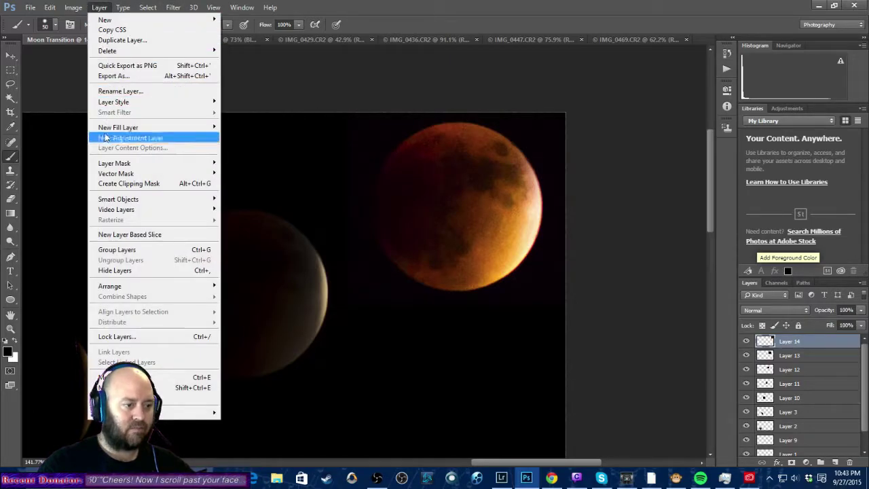
mouse_move(114, 163)
click(267, 163)
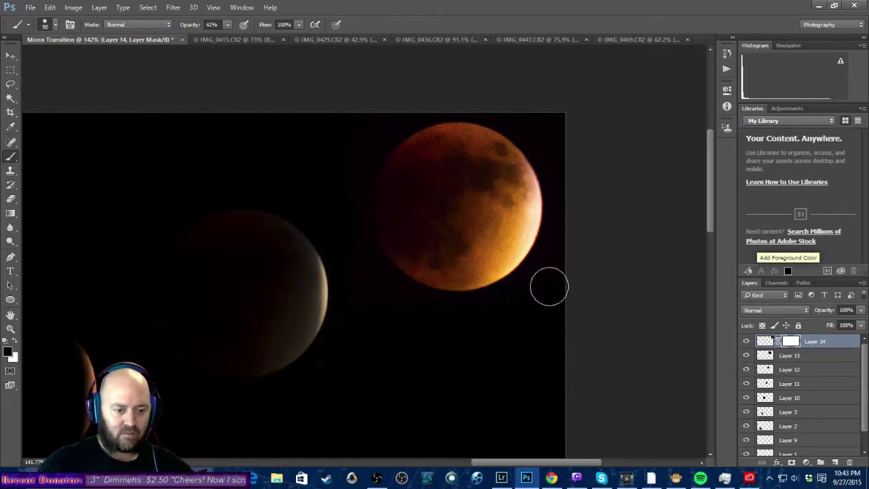
mouse_move(227, 28)
mouse_down()
mouse_move(233, 38)
mouse_move(294, 41)
mouse_up()
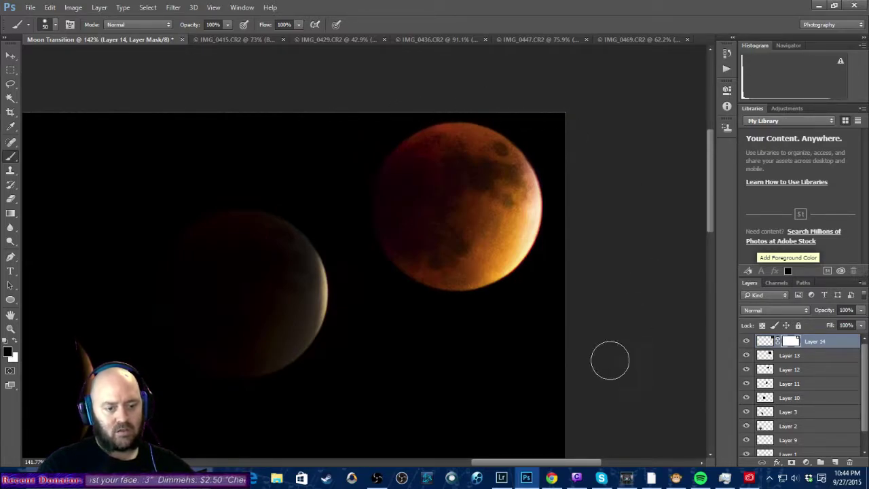
scroll(332, 330, down, 5)
scroll(314, 329, down, 1)
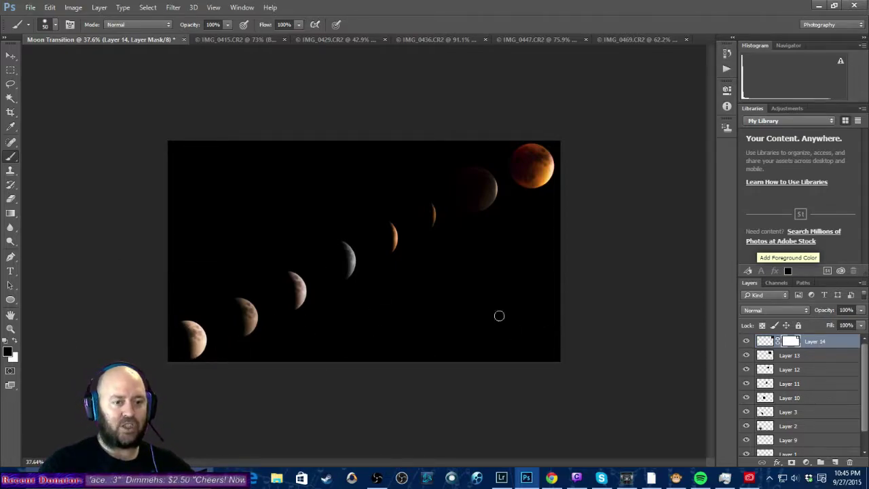
Close IMG_0415, IMG_0429, IMG_0436, IMG_0447 and IMG_0469 without saving their changes.
click(284, 39)
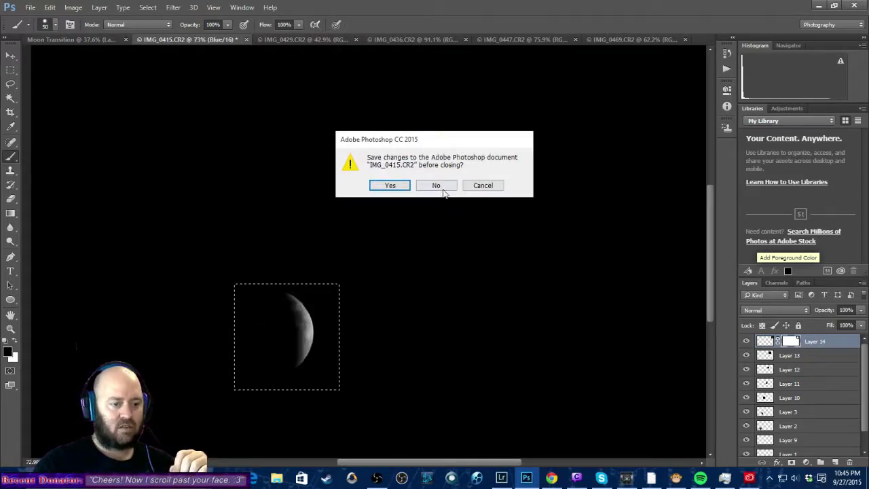
click(438, 184)
click(310, 39)
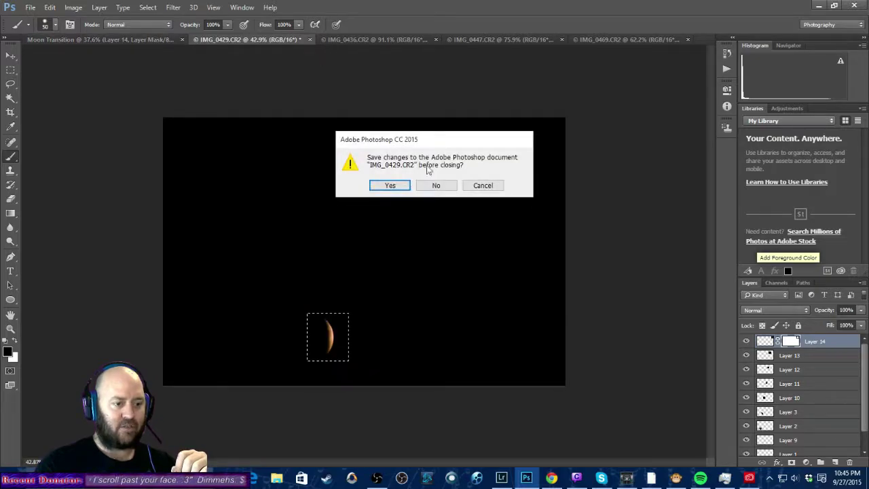
click(439, 185)
click(311, 40)
click(434, 184)
click(311, 39)
click(436, 185)
click(312, 40)
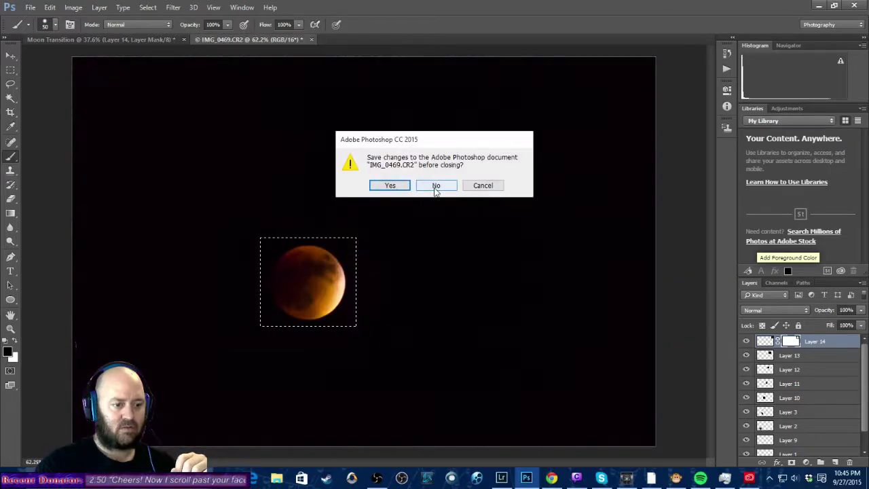
click(436, 185)
Switch to Lightroom, select IMG_0382, IMG_0389 and IMG_0401 together, and open them for editing in Photoshop.
click(508, 478)
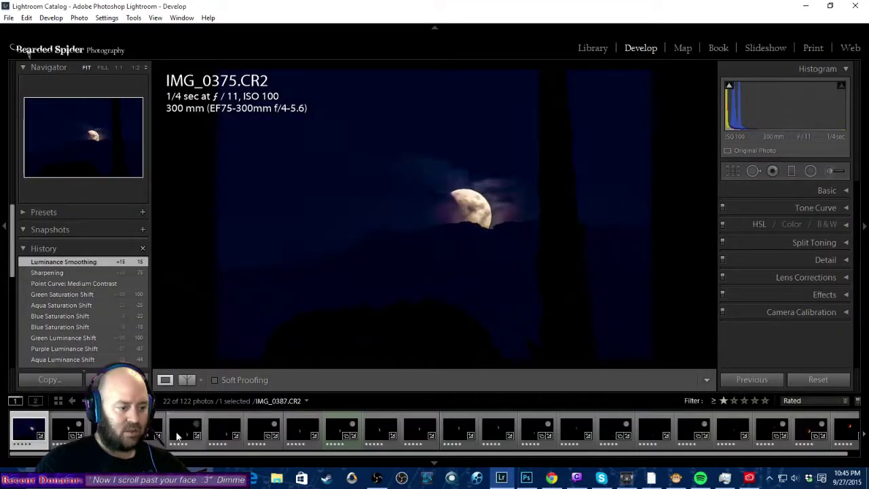
key(Right)
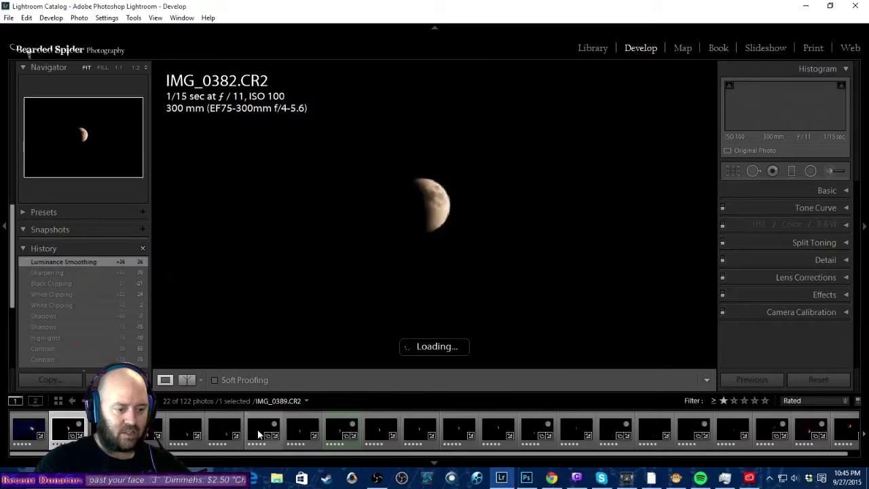
ctrl+click(353, 429)
right_click(343, 427)
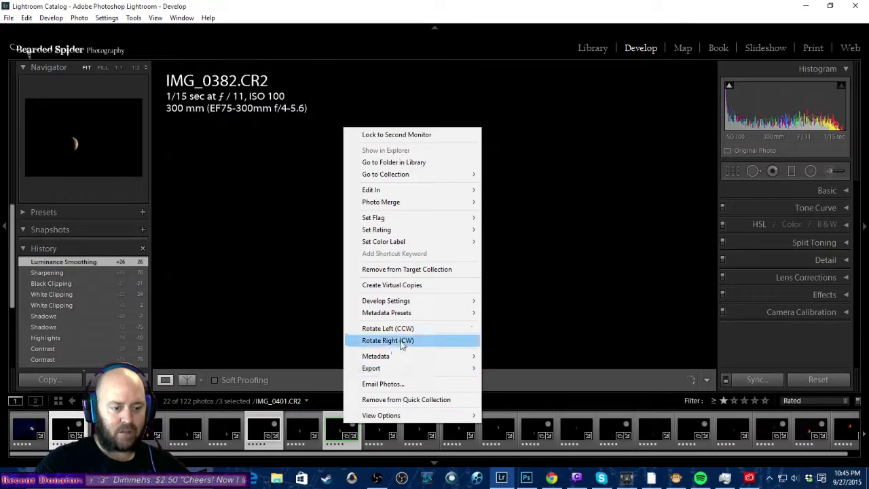
mouse_move(477, 189)
click(508, 189)
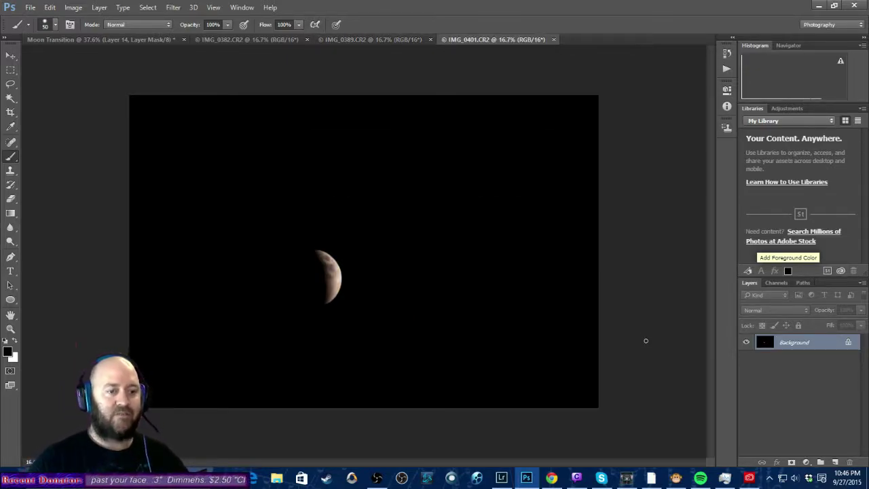
Compare the three newly opened moon photos and resize IMG_0382.CR2 proportionally to a width of 1728 pixels.
click(251, 41)
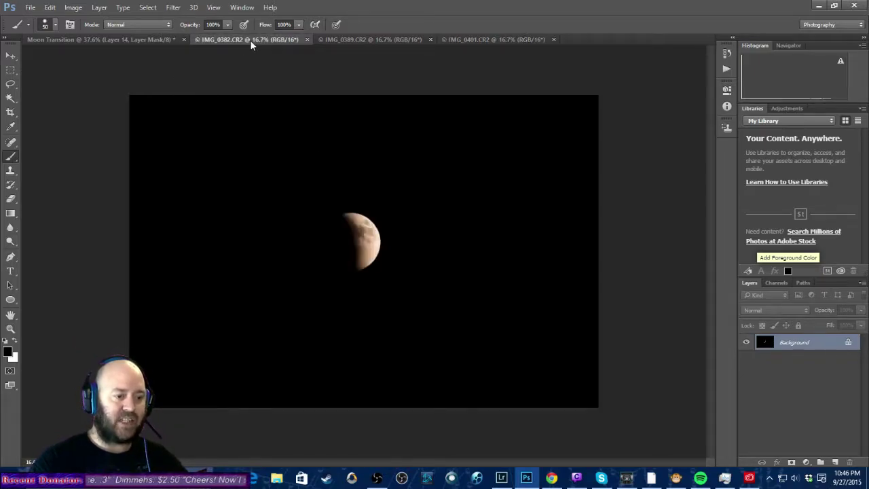
click(364, 40)
click(472, 39)
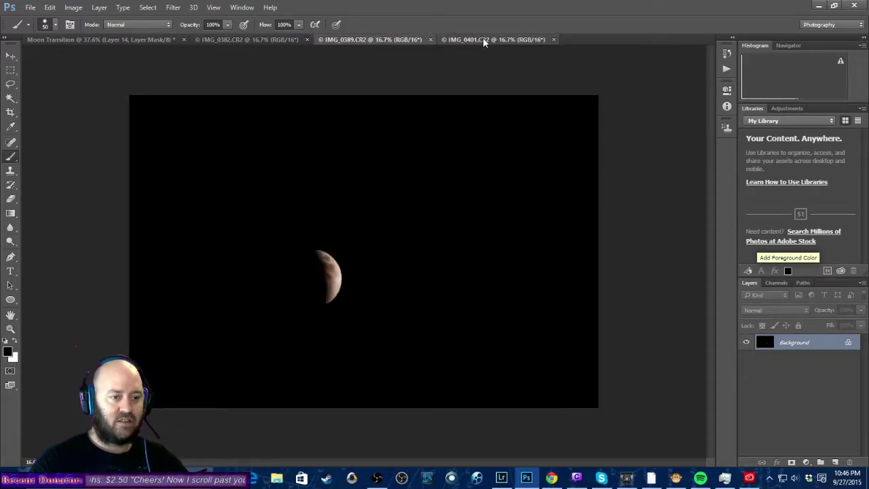
click(270, 41)
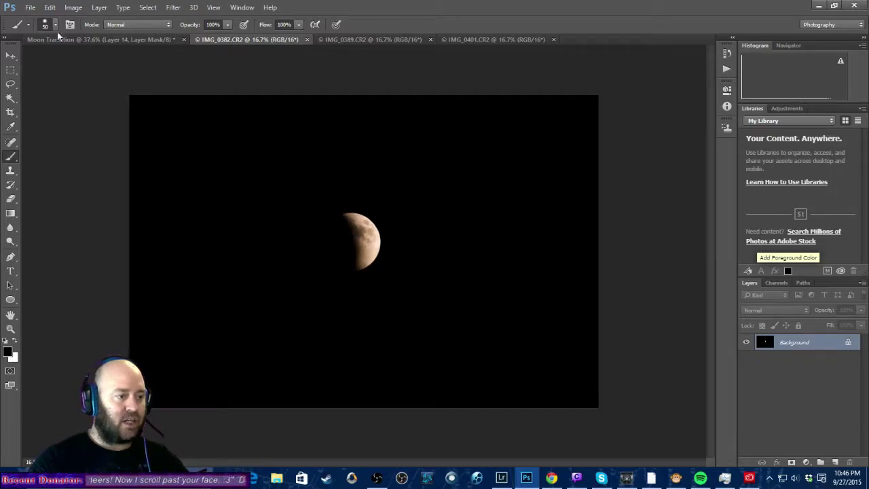
click(74, 7)
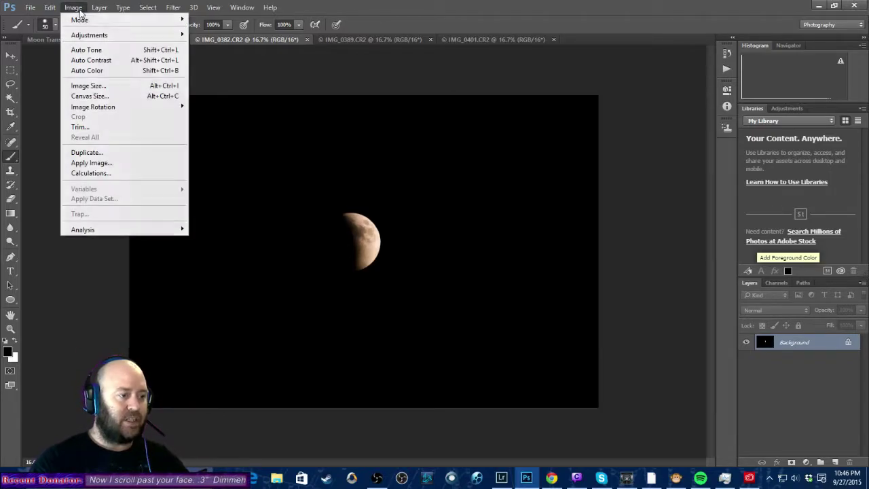
click(102, 86)
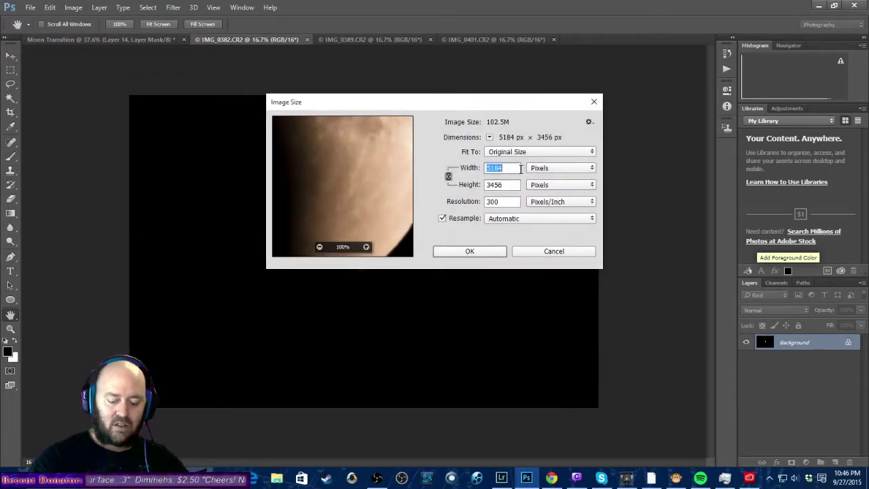
text(1728)
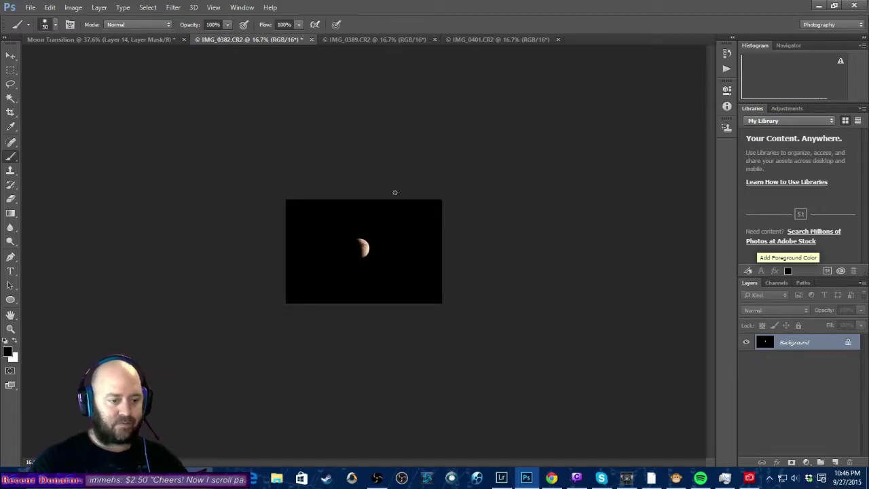
Select the partial moon in IMG_0382.CR2 with a rectangular marquee and copy it.
scroll(329, 238, up, 3)
click(10, 70)
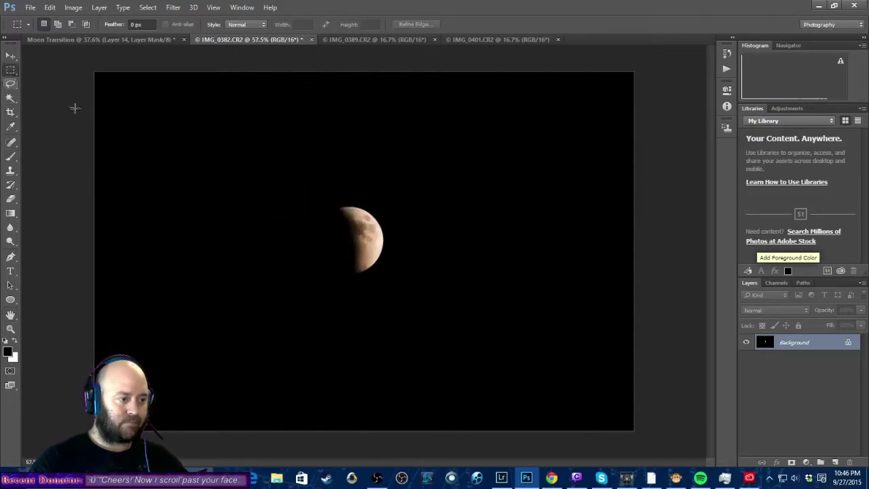
drag(317, 201, 398, 283)
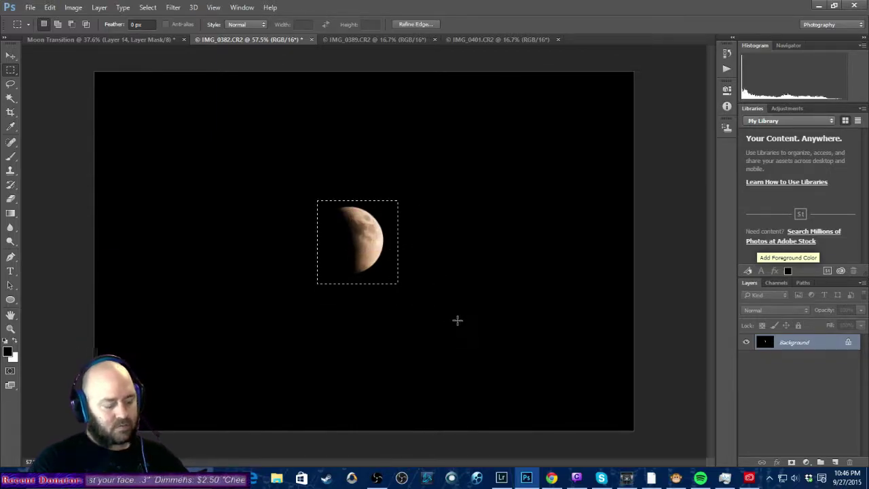
Paste the IMG_0382 moon above Layer 1 in Moon Transition, move it over the lowest phase, and delete the old Layer 1.
click(128, 40)
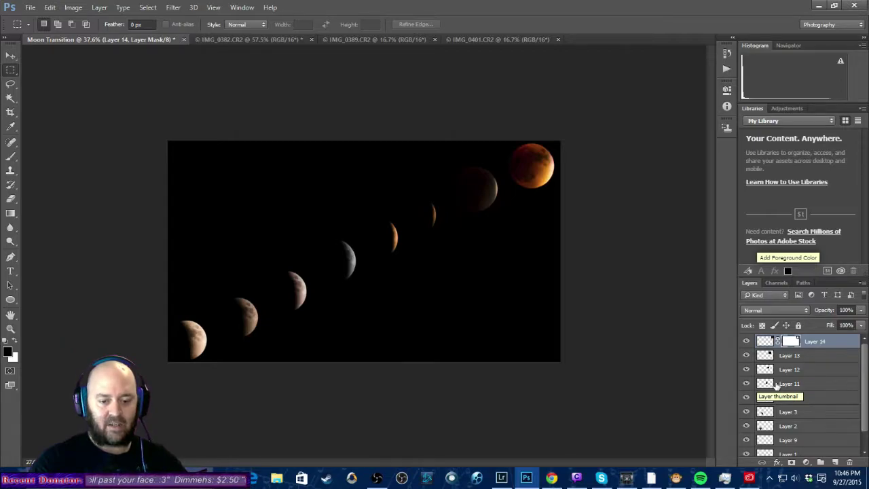
scroll(774, 385, down, 1)
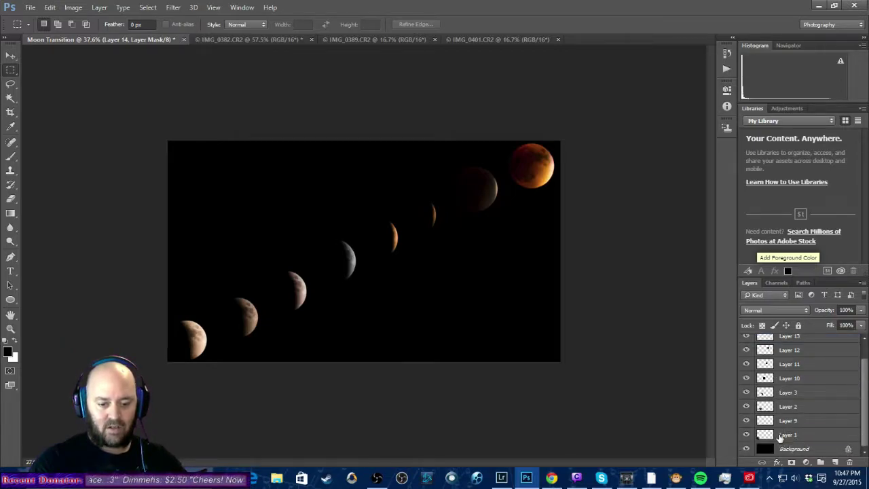
click(779, 436)
key(ctrl+shift+alt+n)
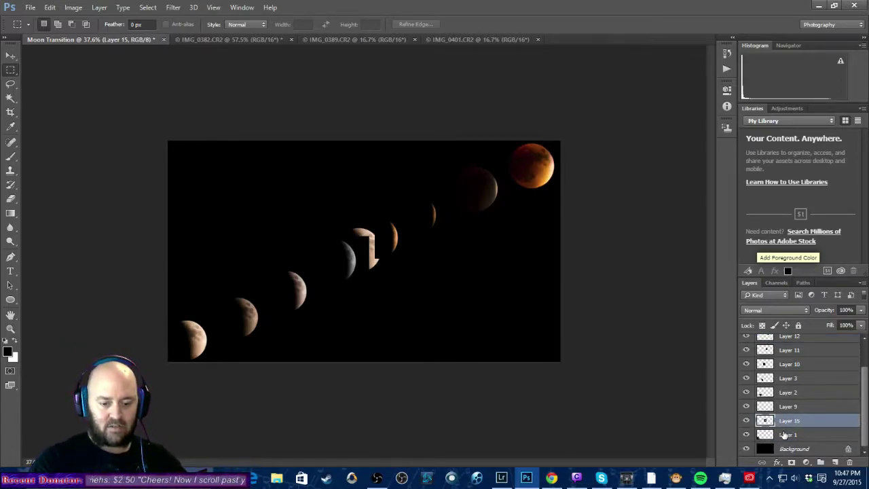
click(10, 55)
drag(343, 244, 184, 337)
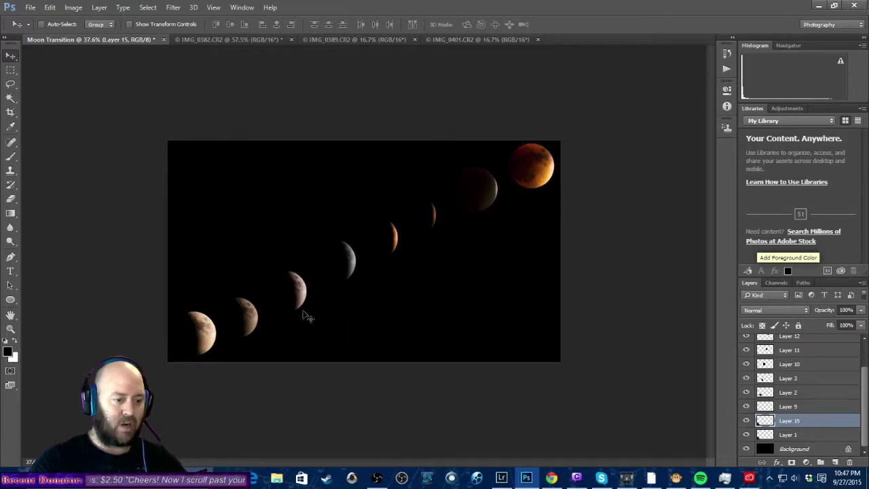
click(772, 436)
key(Delete)
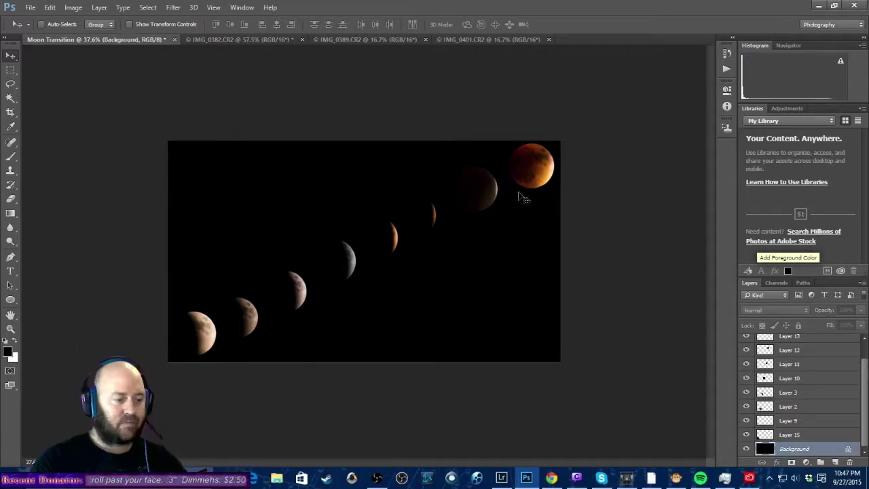
Resize IMG_0389.CR2 proportionally to a width of 1728 pixels.
click(338, 39)
click(29, 8)
mouse_move(73, 8)
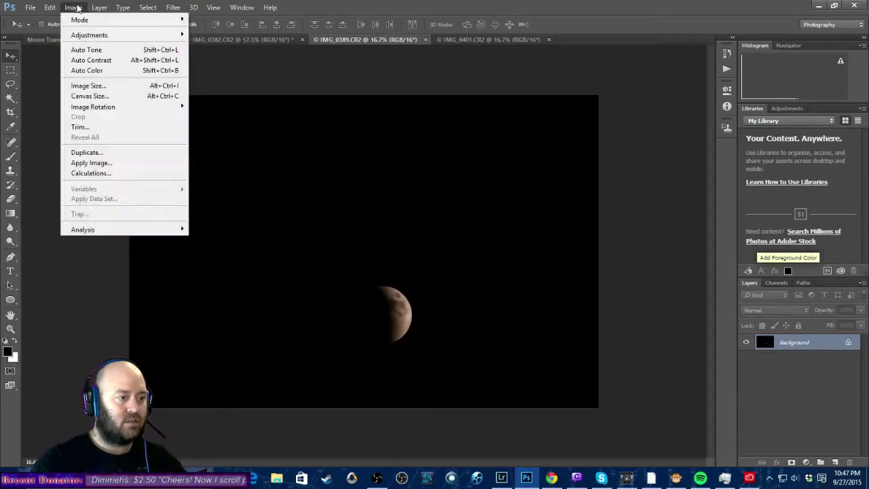
click(91, 85)
text(1728)
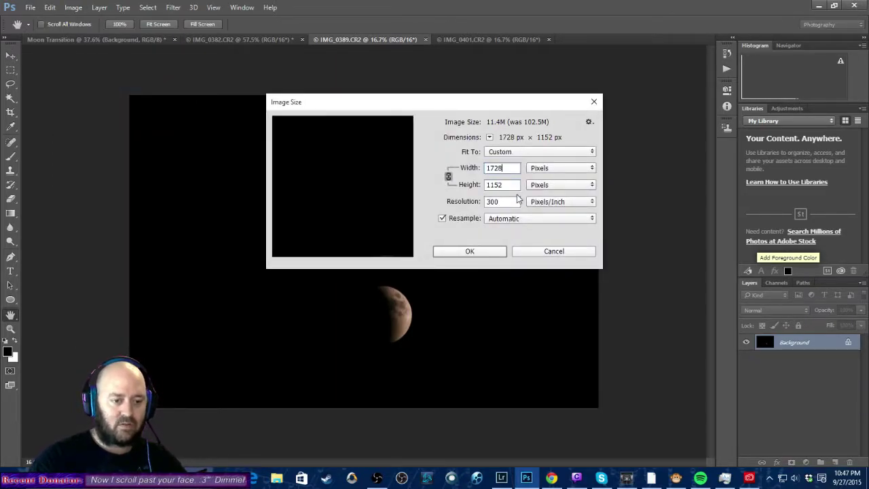
key(Return)
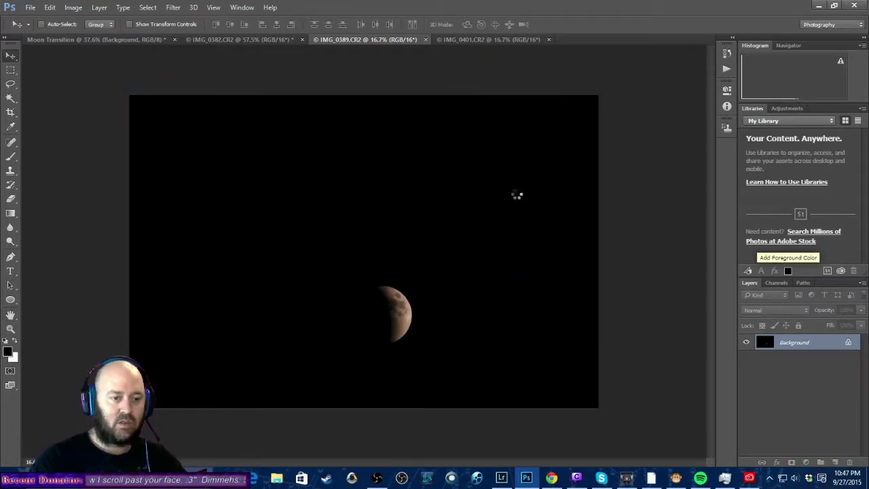
Select the partial moon in IMG_0389.CR2 with a rectangular marquee and copy it.
key(v)
key(ctrl+0)
key(ctrl+0)
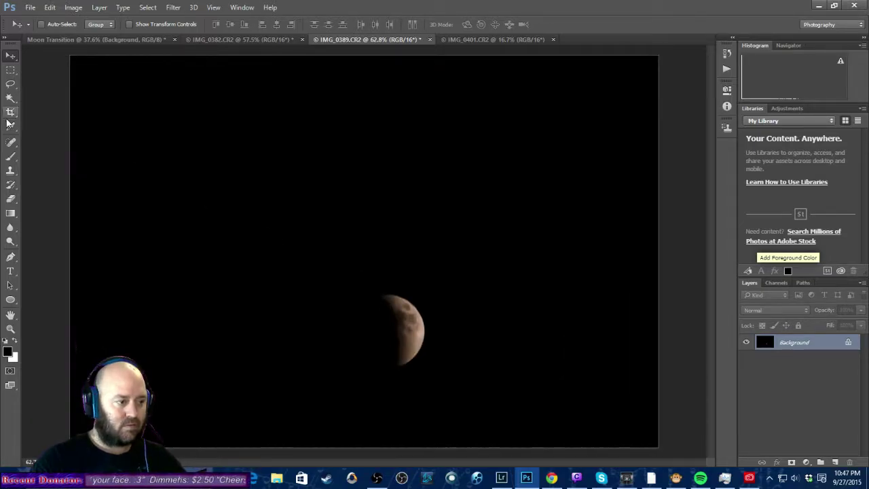
click(10, 70)
drag(365, 290, 437, 374)
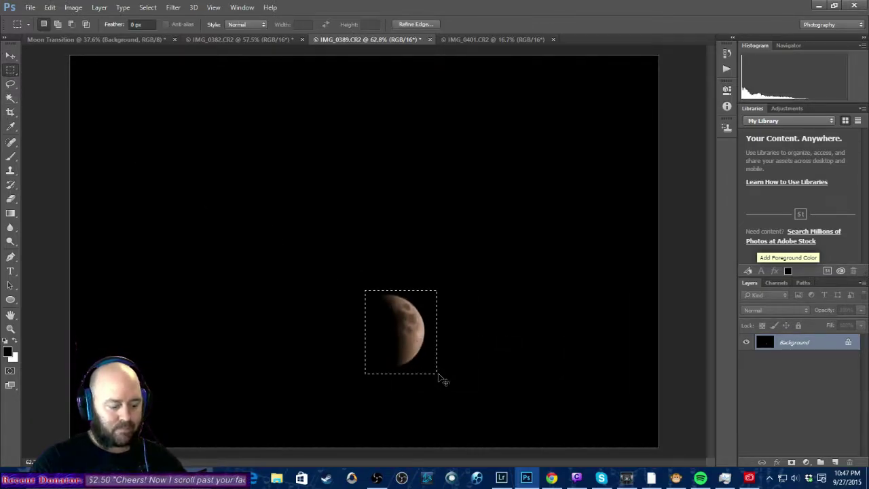
Paste the IMG_0389 moon into Moon Transition, place it over the second-lowest phase, and stack its layer above Layer 2.
click(122, 39)
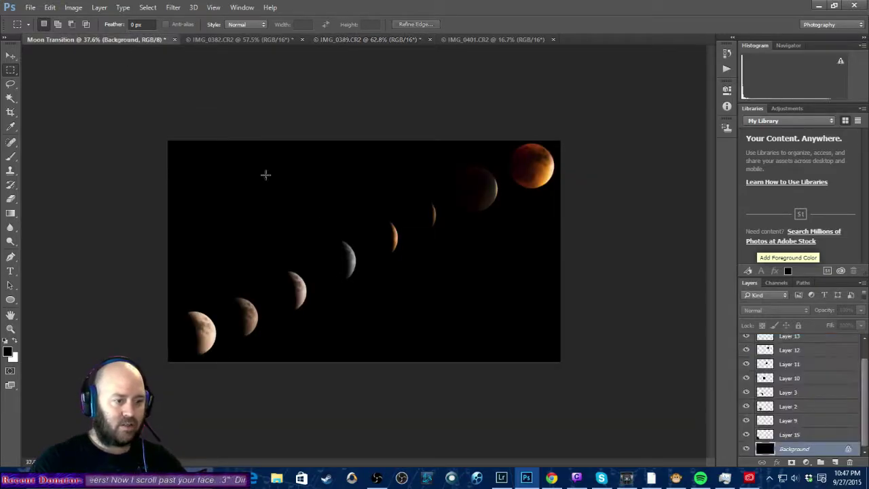
click(794, 422)
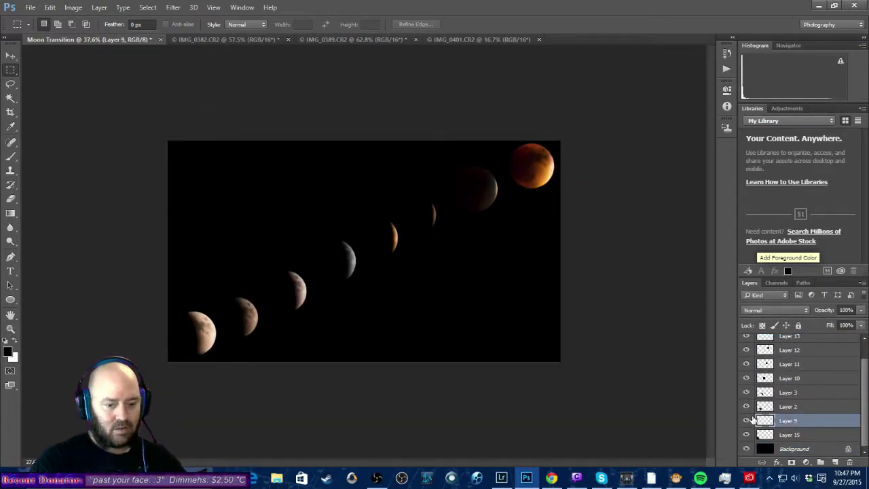
key(ctrl+v)
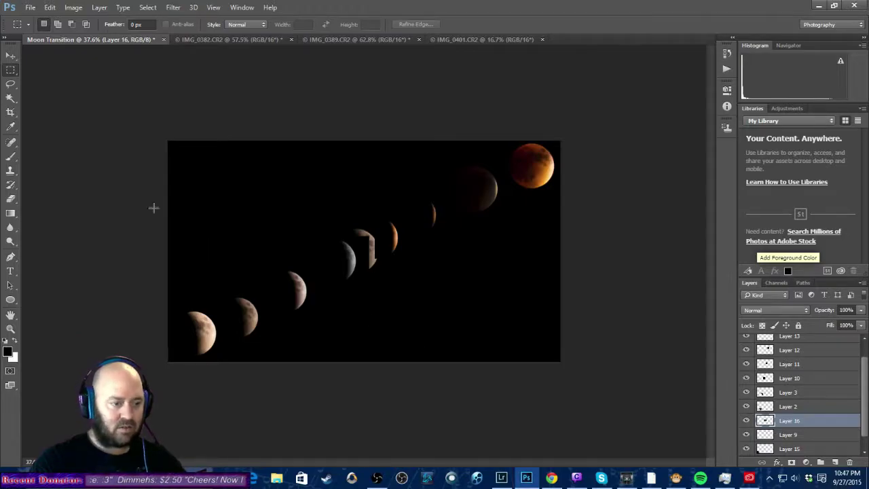
click(10, 55)
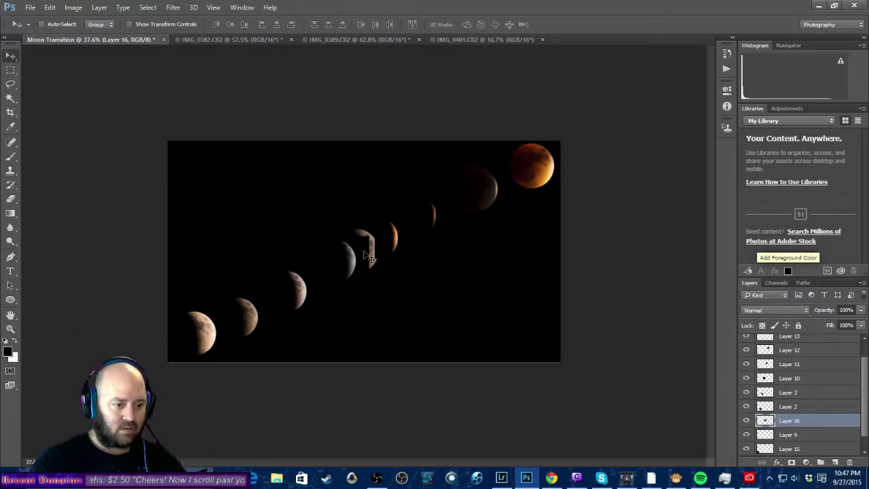
drag(361, 257, 243, 318)
scroll(775, 408, down, 1)
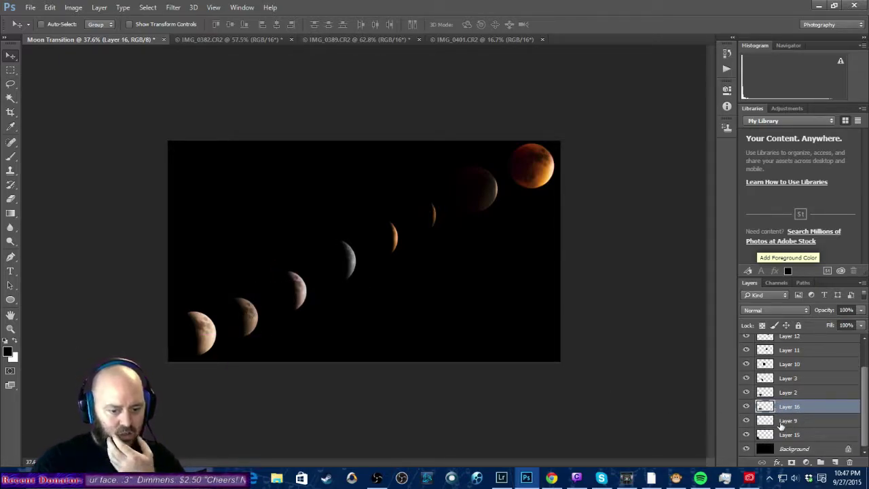
drag(768, 406, 768, 392)
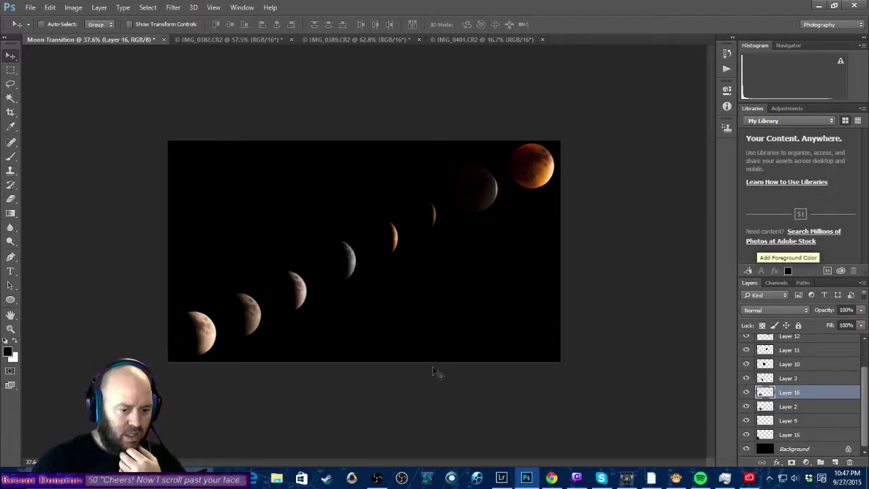
Delete the old Layer 2 and Layer 9, and shift the new moon on Layer 16 slightly upward along the diagonal.
click(772, 407)
key(Delete)
key(Delete)
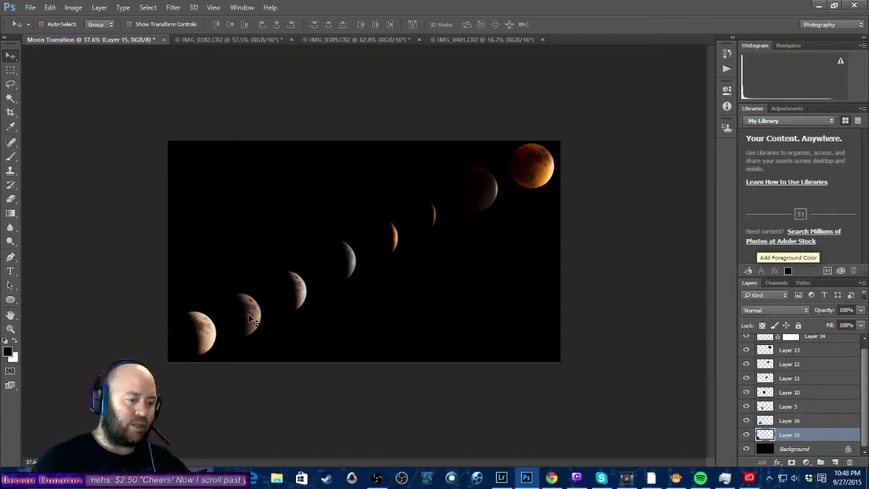
drag(251, 318, 255, 306)
click(798, 420)
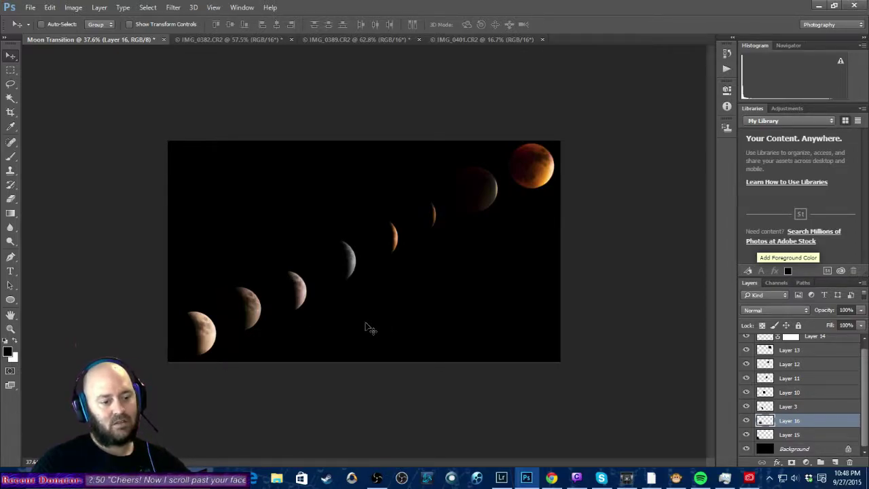
Resize IMG_0401.CR2 proportionally to a width of 1728 pixels.
click(781, 406)
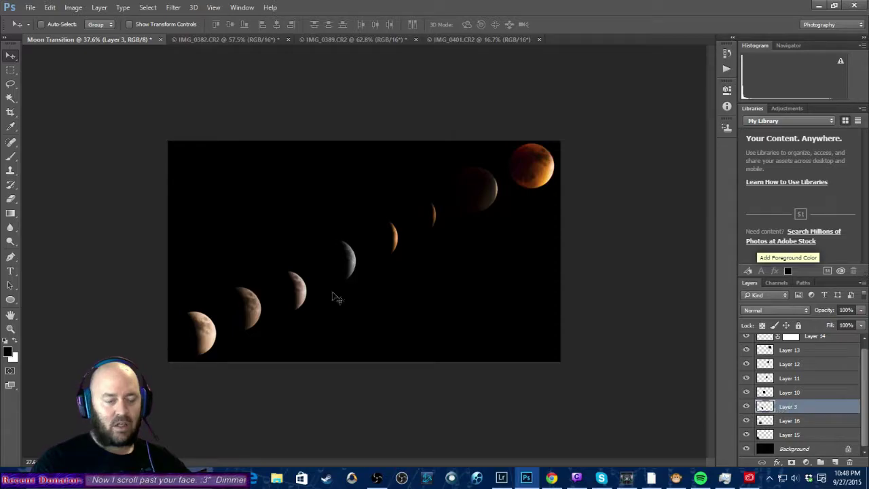
click(470, 41)
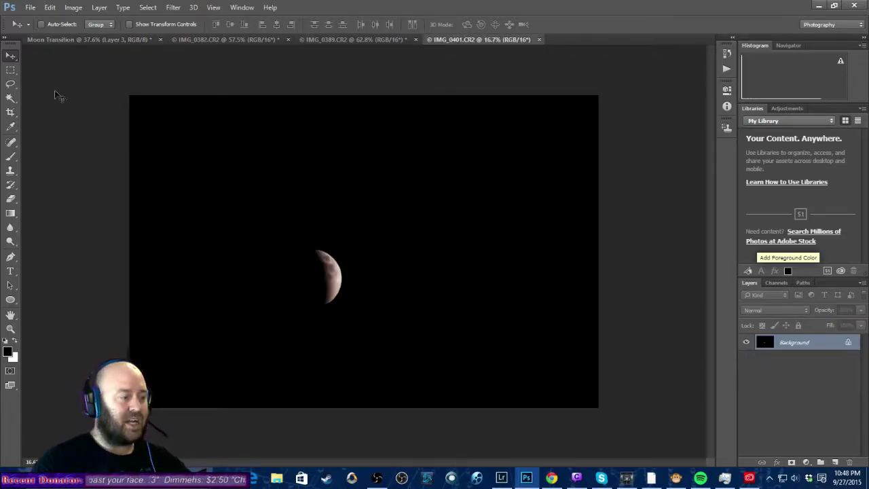
click(73, 7)
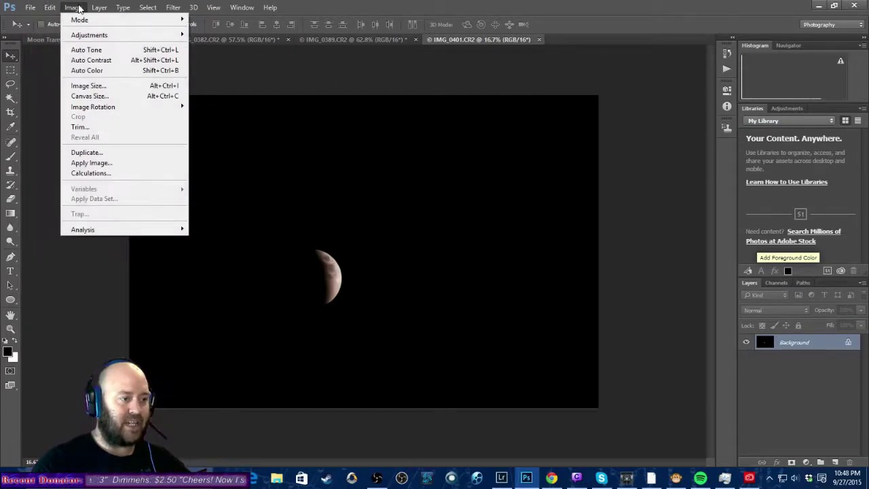
click(151, 89)
text(1728)
key(Return)
Select the crescent moon in IMG_0401.CR2 with a rectangular marquee and copy it.
key(v)
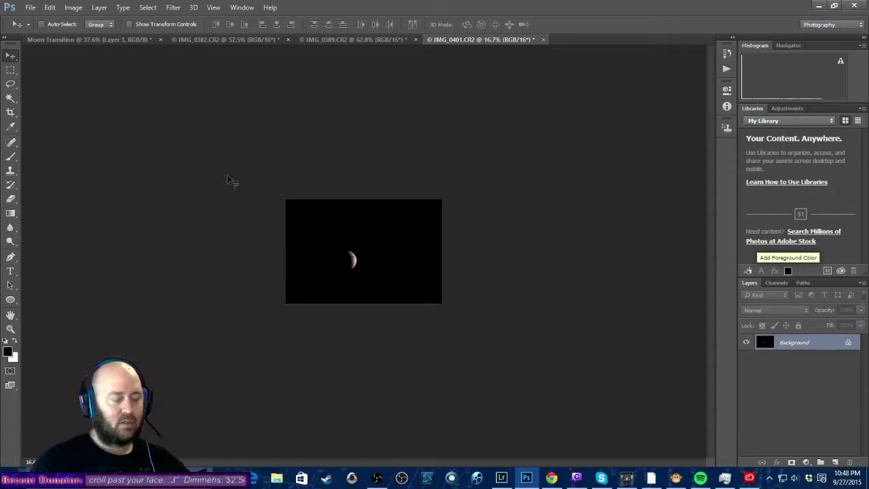
key(ctrl+0)
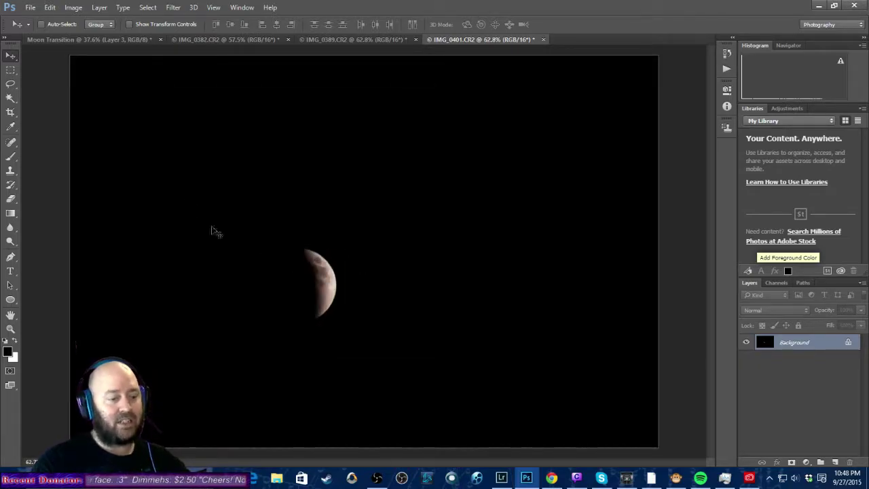
click(11, 70)
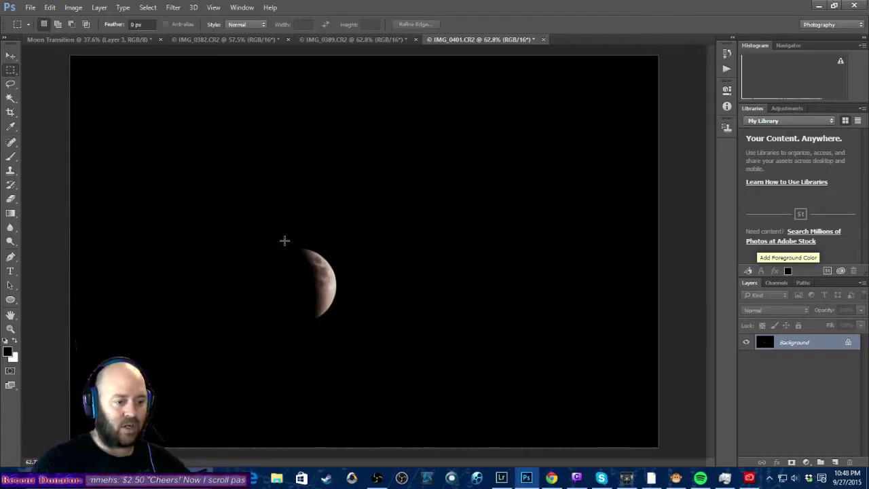
drag(281, 242, 358, 333)
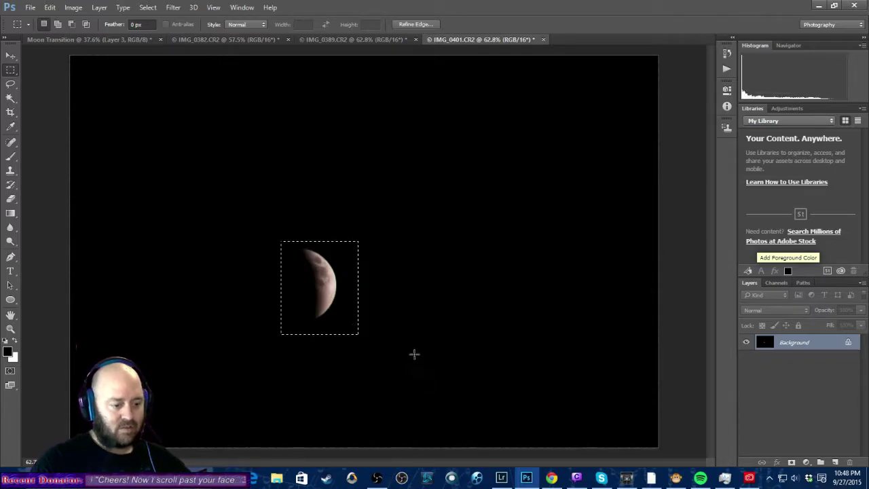
Paste the IMG_0401 moon above Layer 3 in Moon Transition and position it over the third phase from the lower end.
click(88, 39)
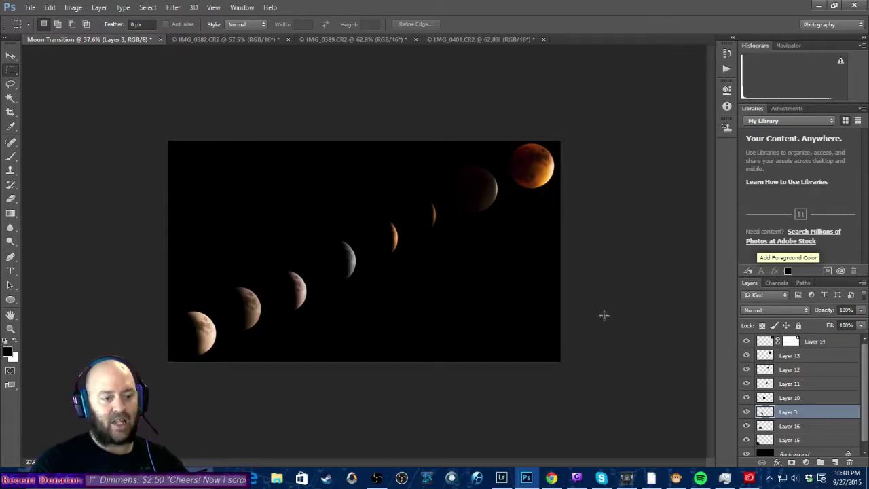
click(745, 412)
click(746, 412)
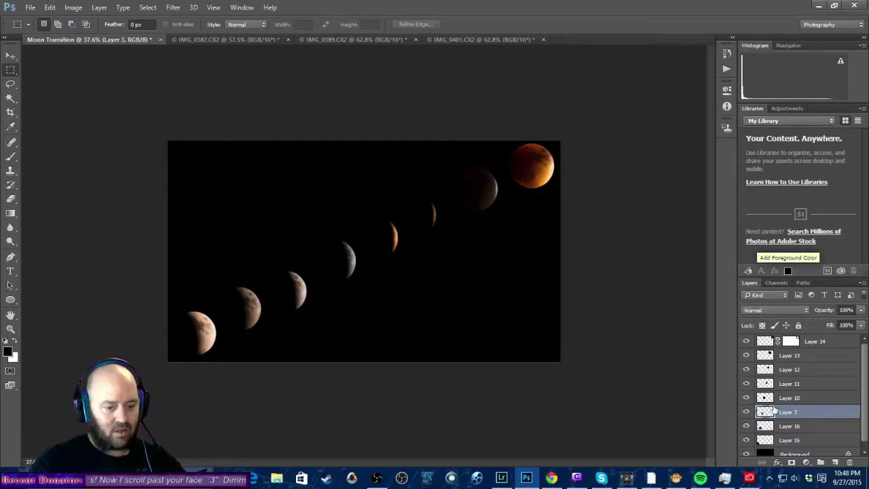
key(ctrl+v)
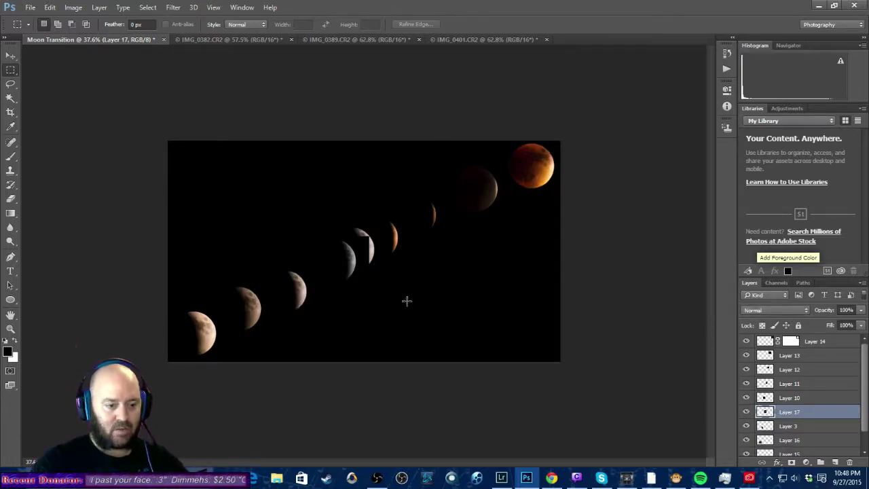
click(11, 55)
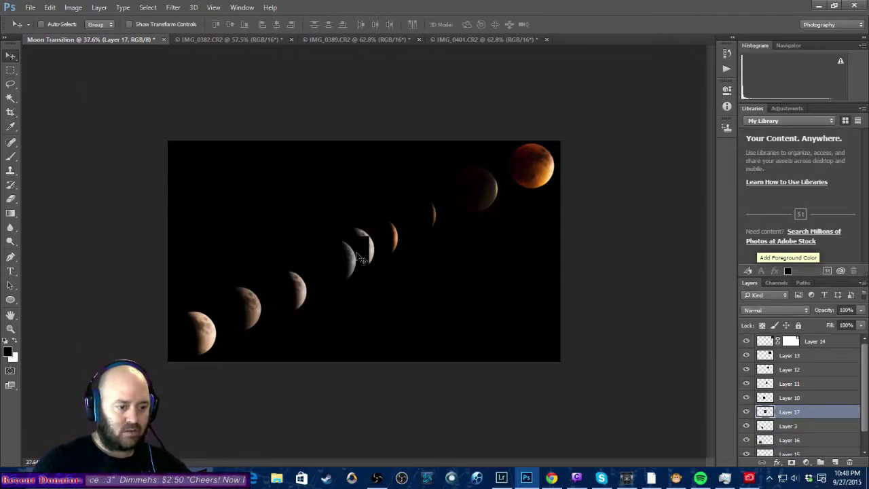
drag(367, 255, 314, 291)
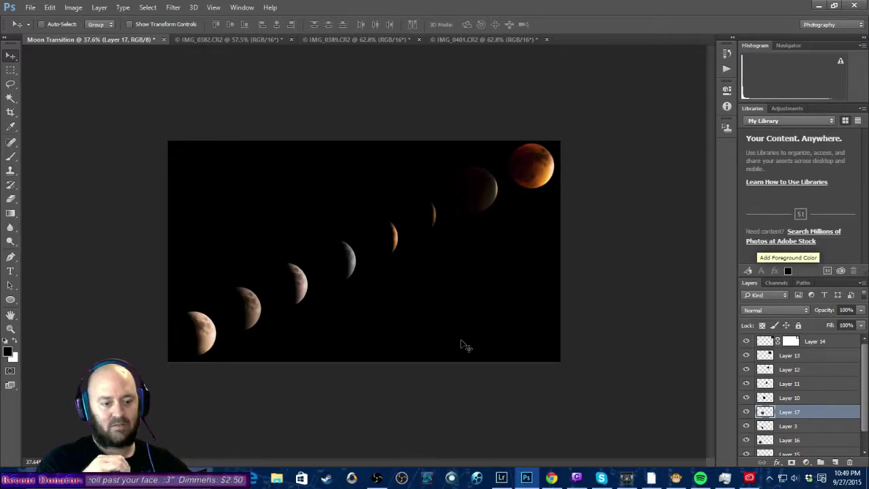
Hide the black background and every moon layer except Layer 13 to isolate the dark moon beside the full red one.
scroll(500, 208, up, 5)
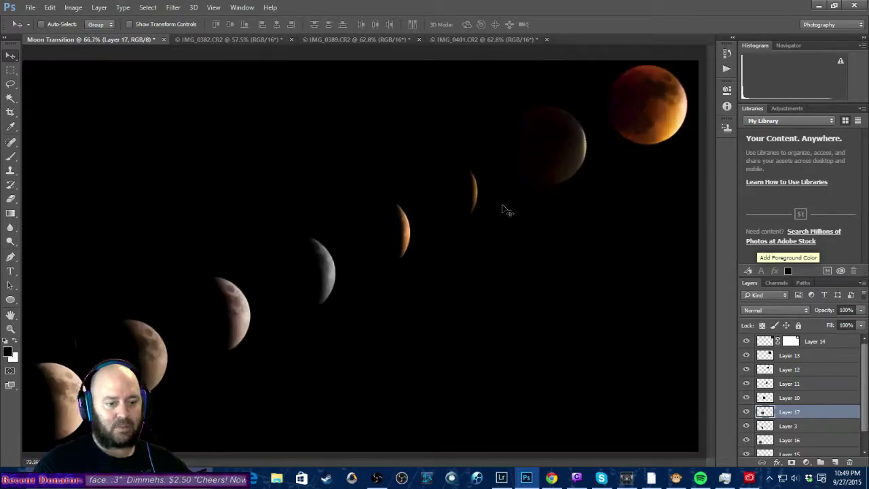
scroll(618, 224, down, 2)
scroll(765, 394, down, 1)
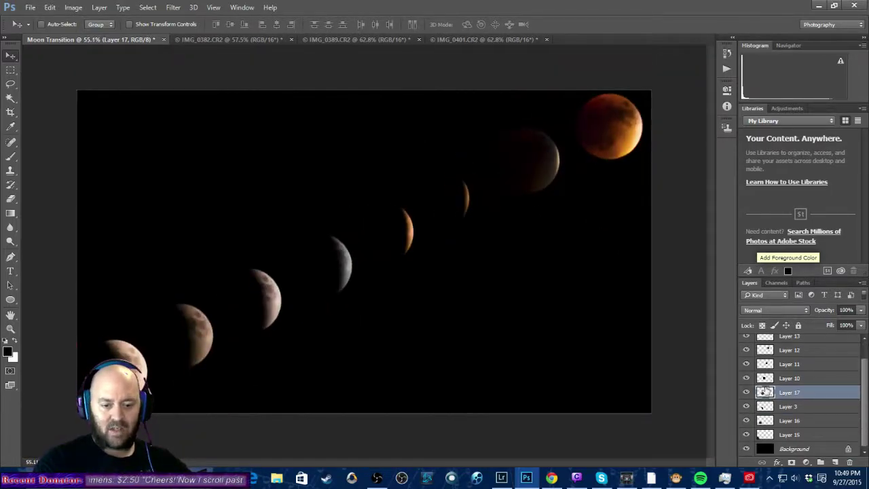
click(746, 448)
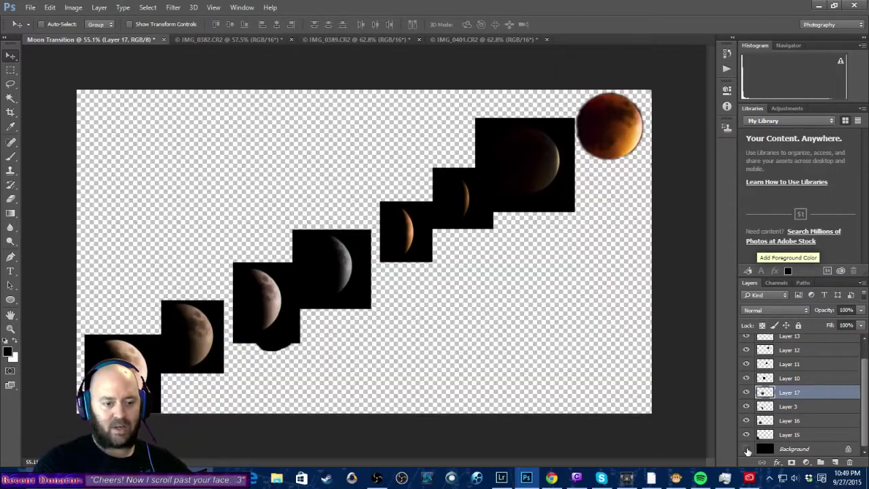
drag(746, 420, 746, 349)
scroll(812, 368, up, 1)
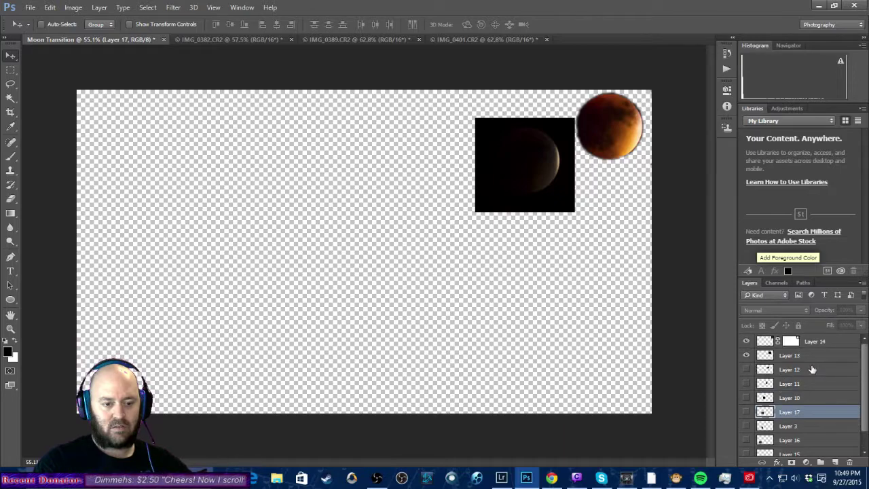
click(746, 342)
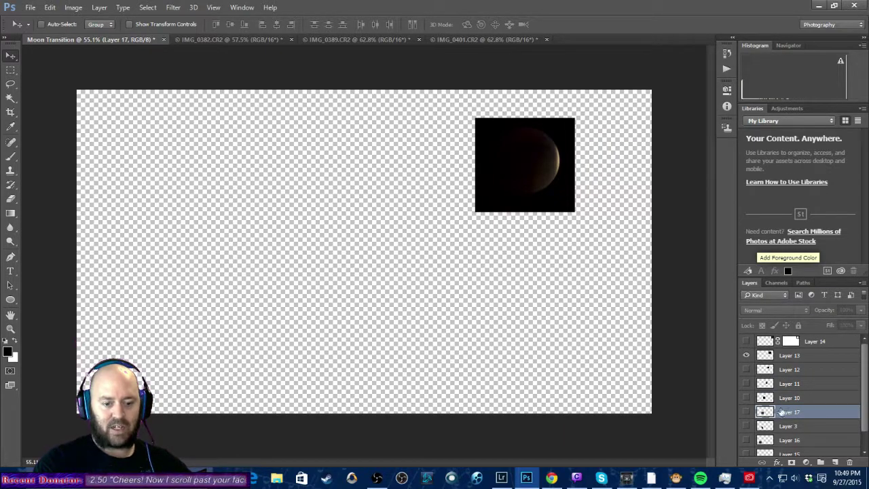
Show the Background layer and inspect how the dark moon on Layer 13 blends into the black.
scroll(761, 422, down, 1)
click(745, 448)
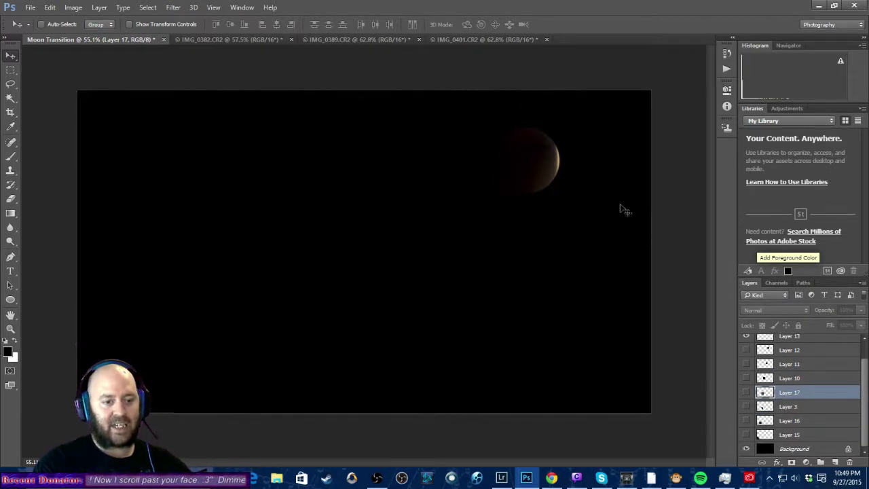
scroll(602, 174, up, 3)
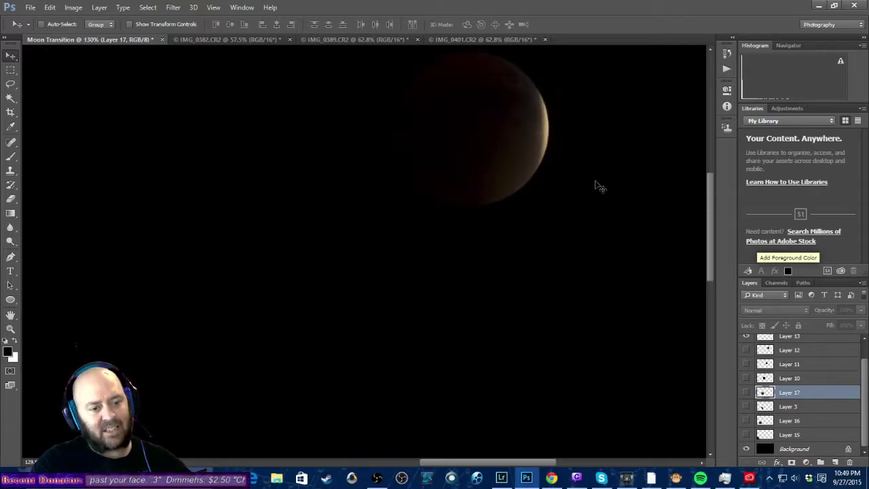
scroll(556, 238, down, 3)
scroll(534, 248, down, 1)
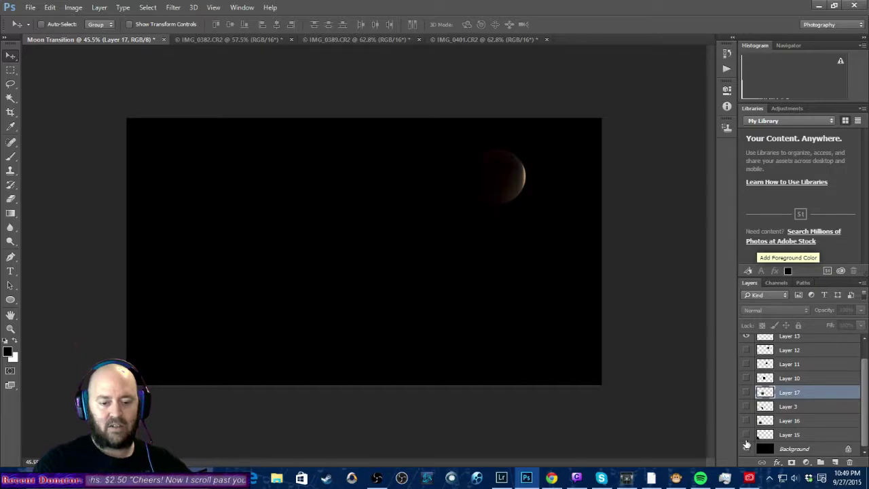
Hide the Background layer again and add a Reveal All layer mask to Layer 13.
scroll(748, 355, up, 1)
click(763, 354)
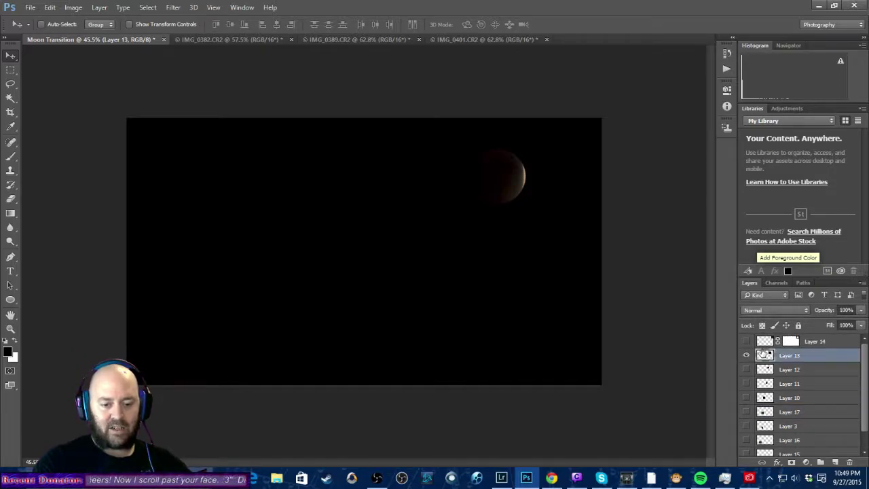
scroll(747, 441, down, 1)
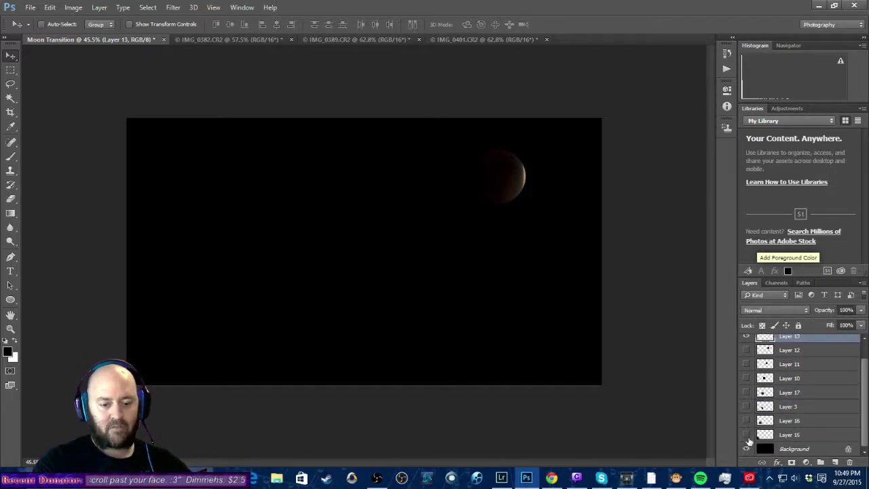
click(746, 448)
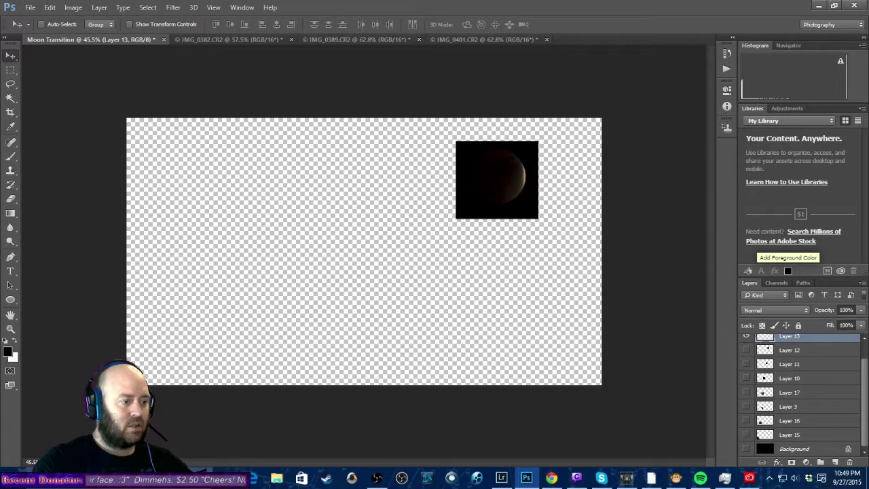
click(98, 9)
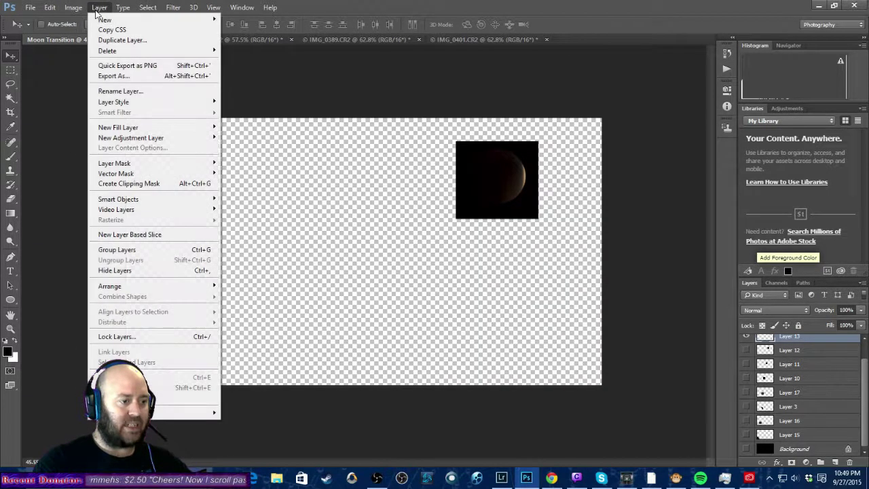
mouse_move(196, 167)
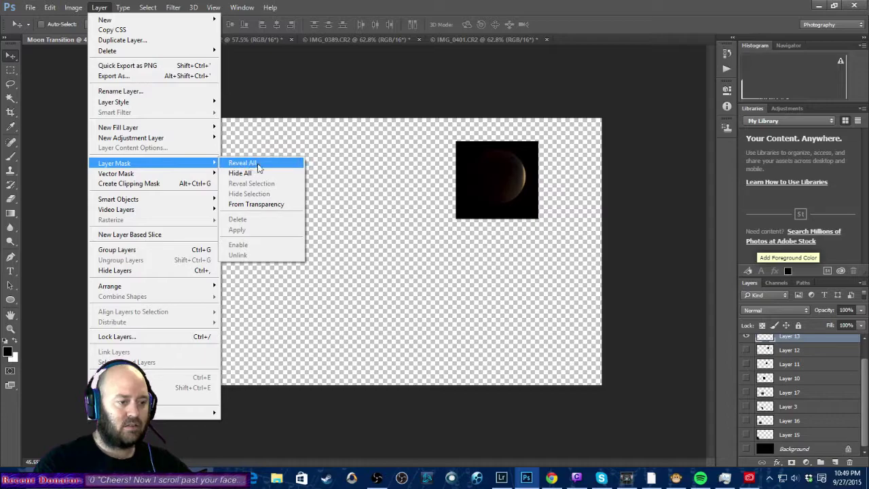
click(243, 163)
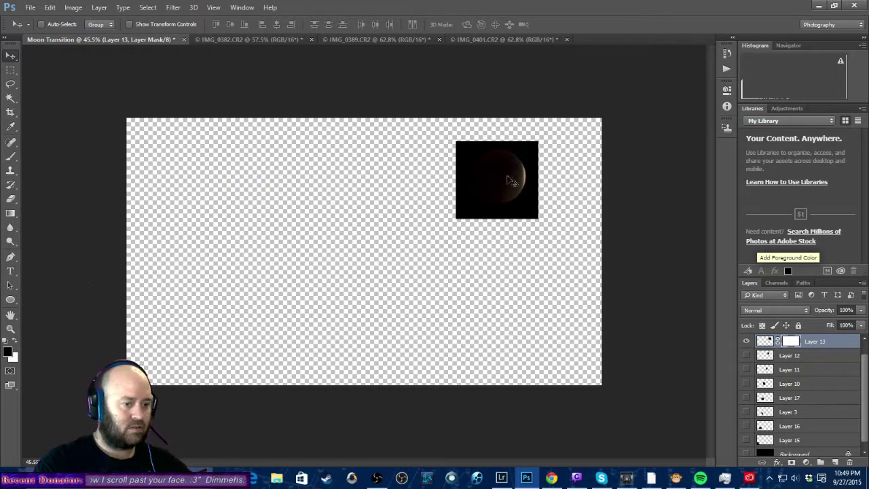
scroll(553, 164, up, 5)
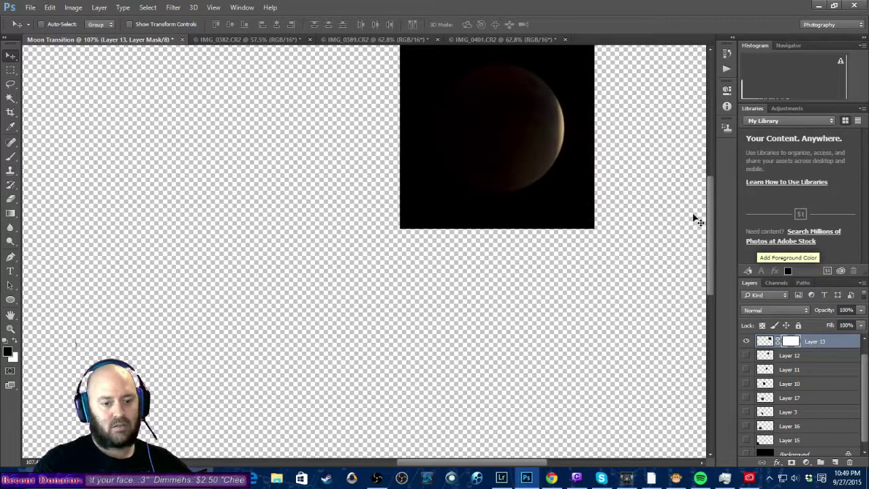
scroll(710, 217, up, 3)
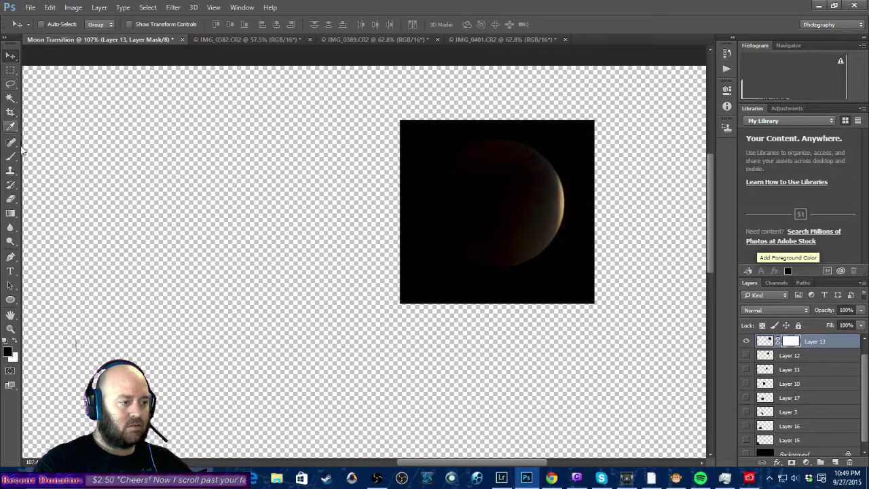
click(12, 83)
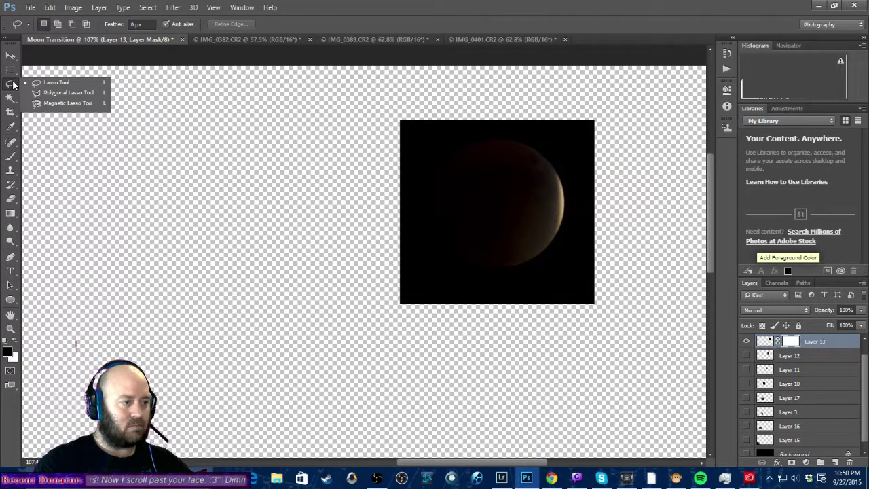
click(11, 70)
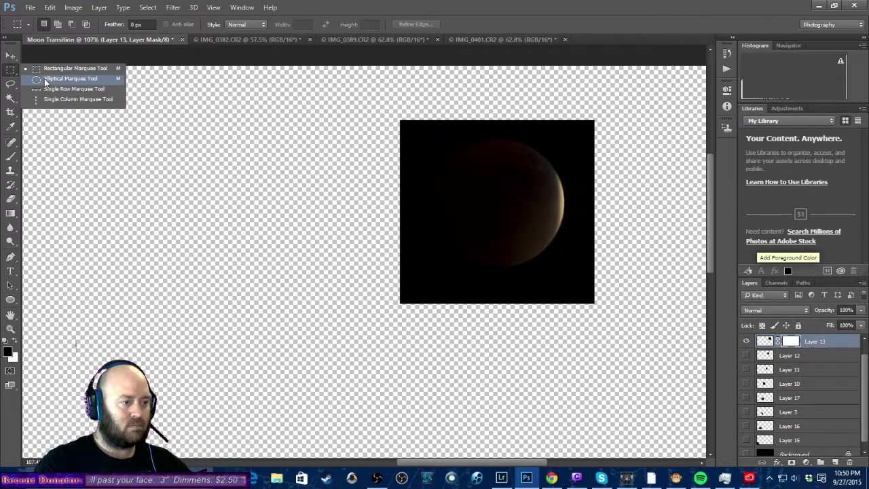
click(45, 80)
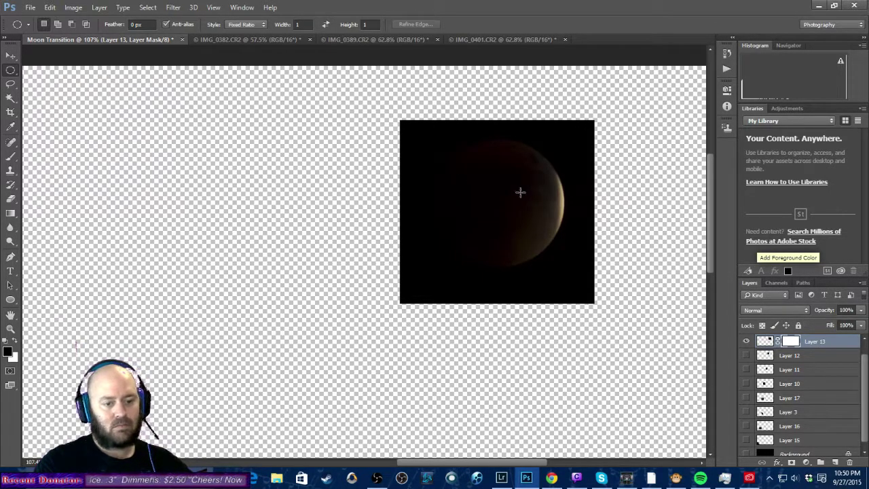
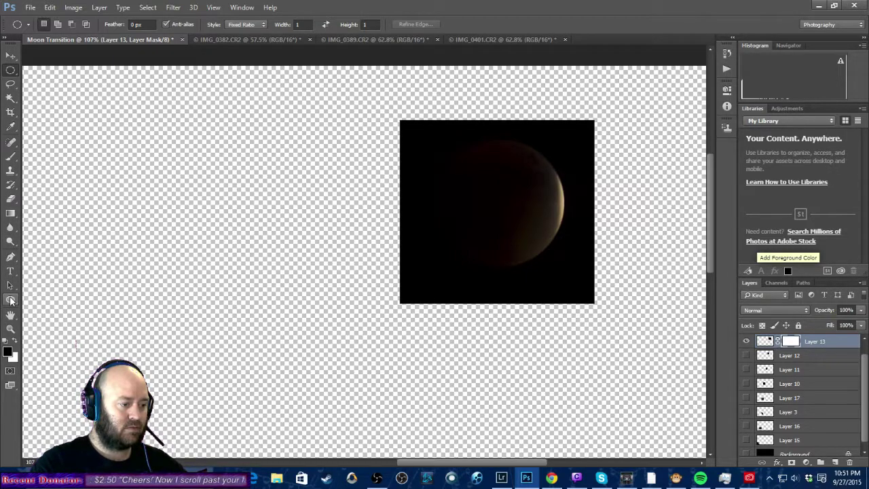
Draw a circular path about 224 px in diameter from the center of the dark moon, using the Ellipse tool in Path mode.
click(11, 301)
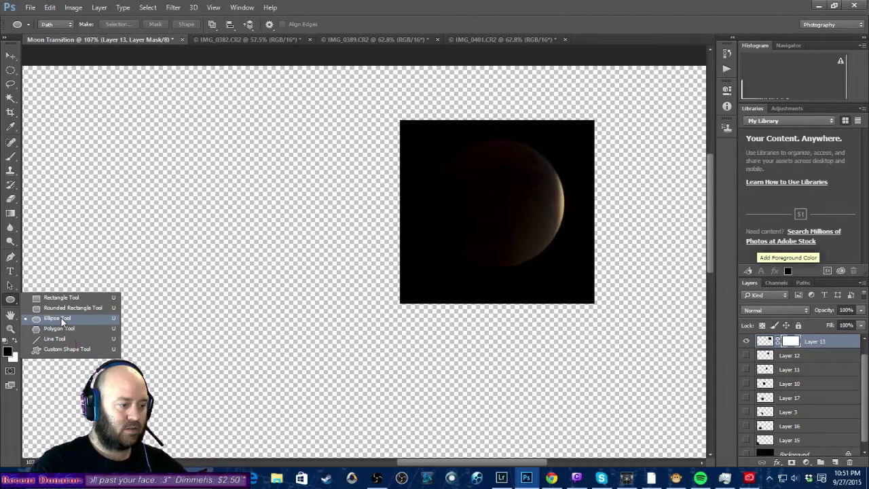
click(61, 319)
click(67, 25)
click(68, 29)
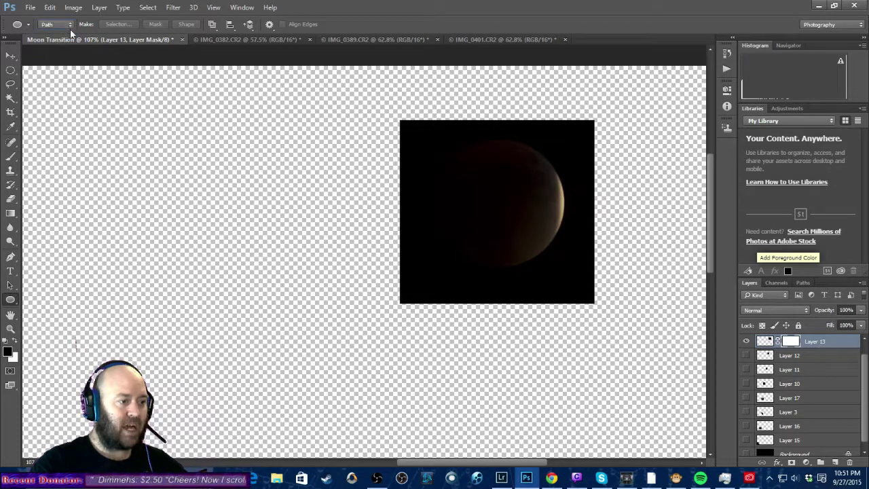
click(212, 25)
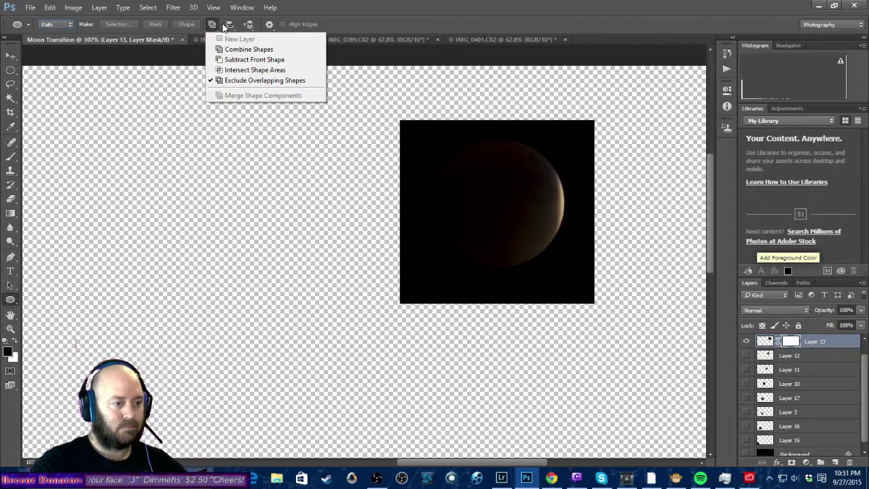
click(269, 24)
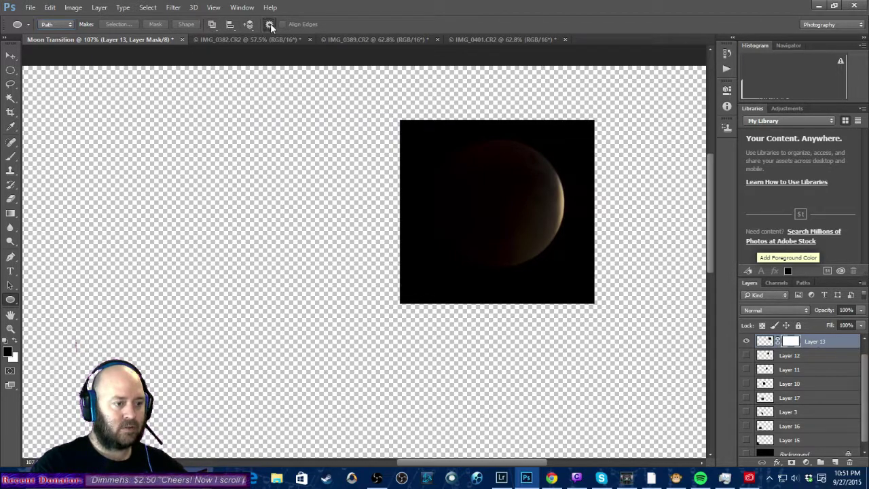
click(269, 25)
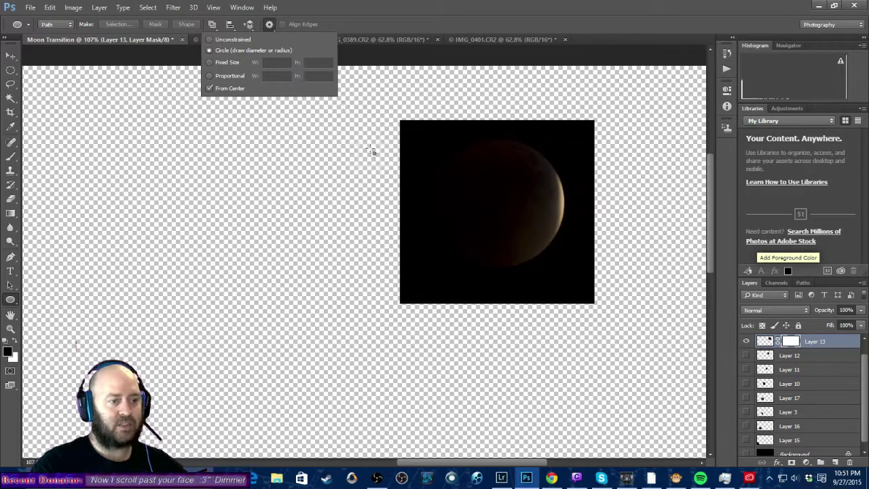
click(324, 209)
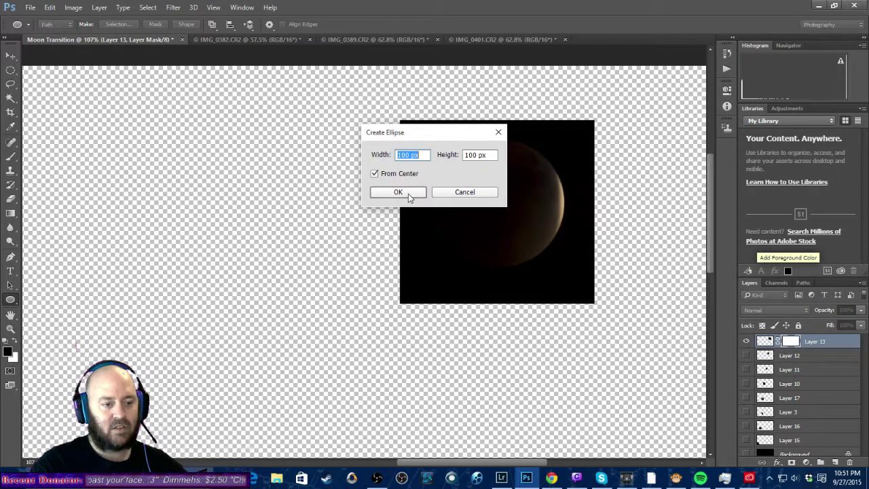
click(452, 192)
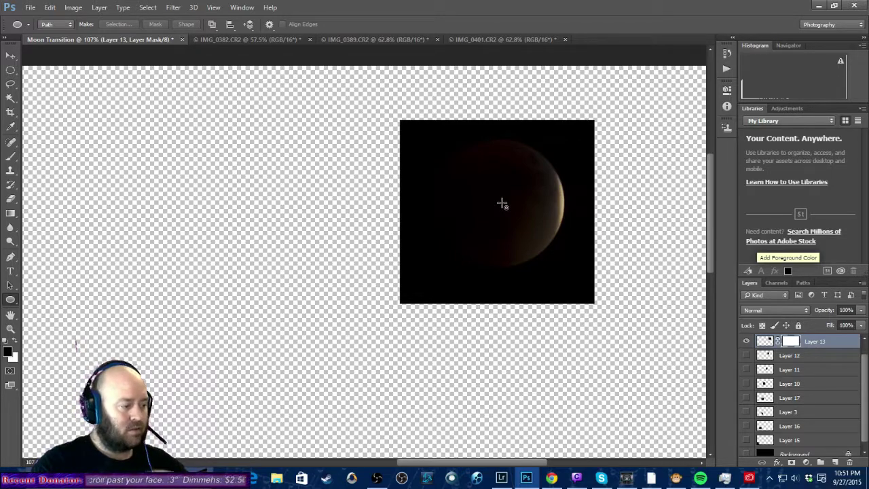
drag(503, 203, 426, 136)
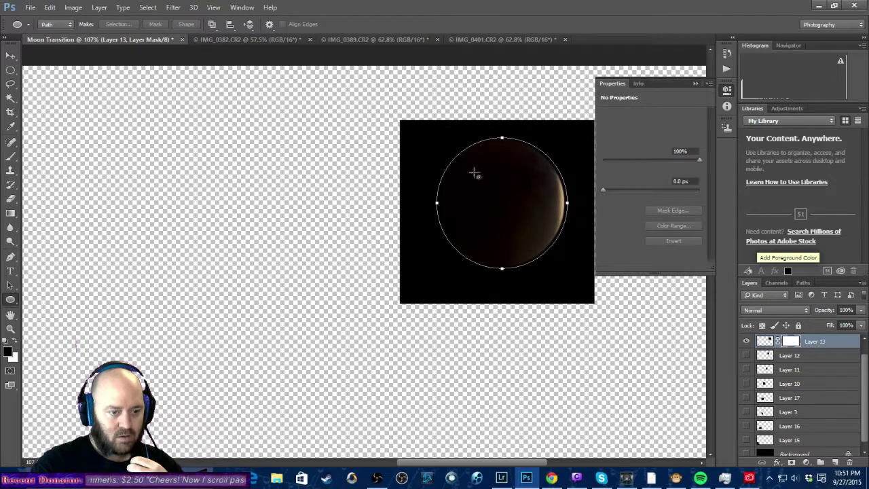
click(505, 209)
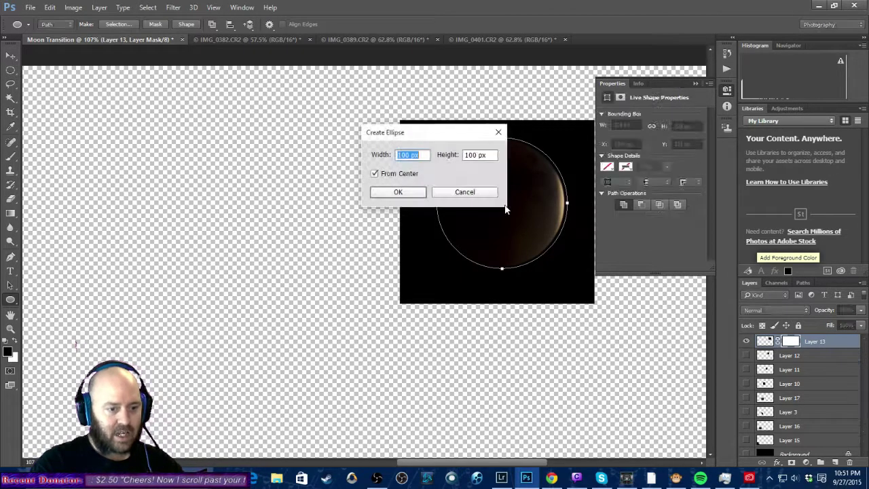
click(405, 192)
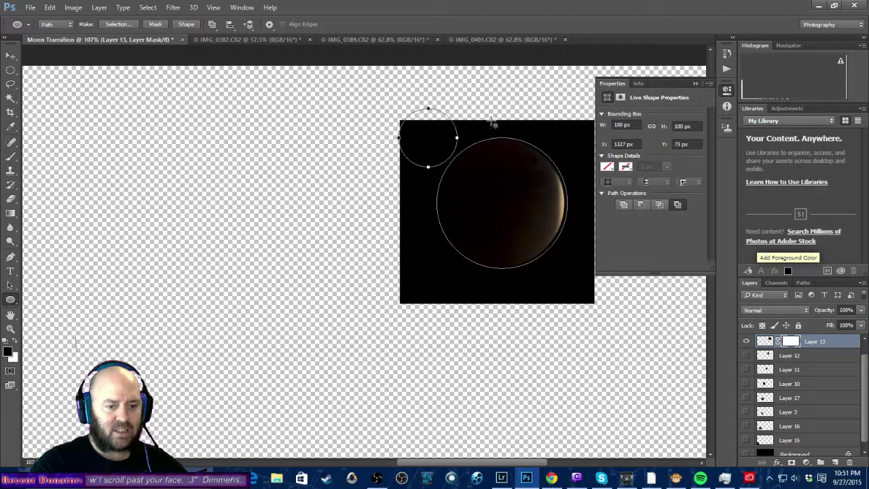
click(472, 133)
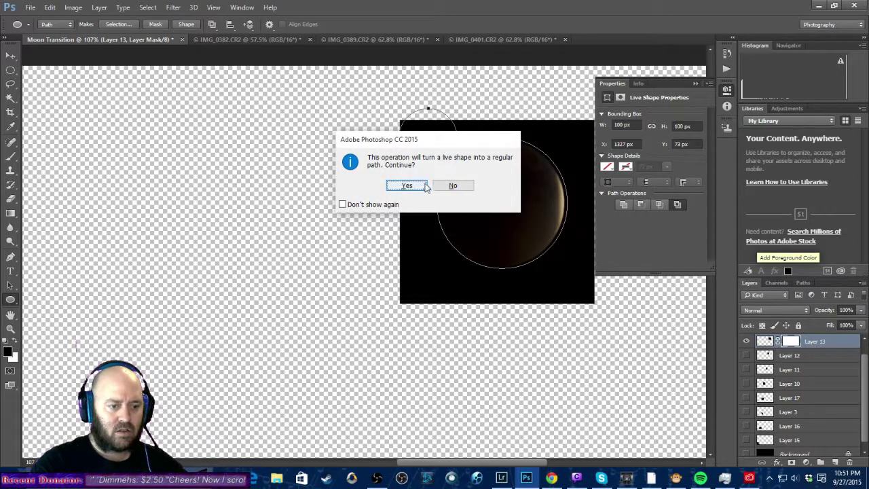
click(452, 185)
key(ctrl+z)
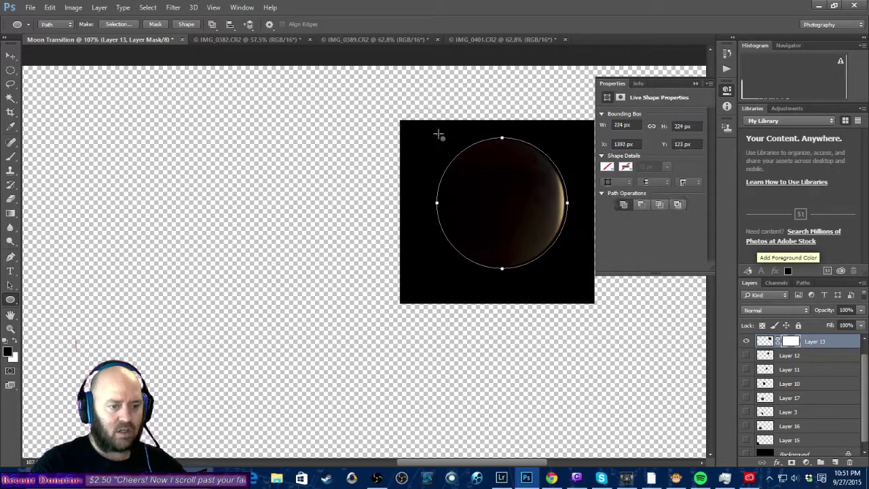
Nudge Layer 13 to fit its moon inside the circular path and convert the work path into a new anti-aliased selection with 0 px feather.
click(11, 55)
drag(514, 215, 515, 213)
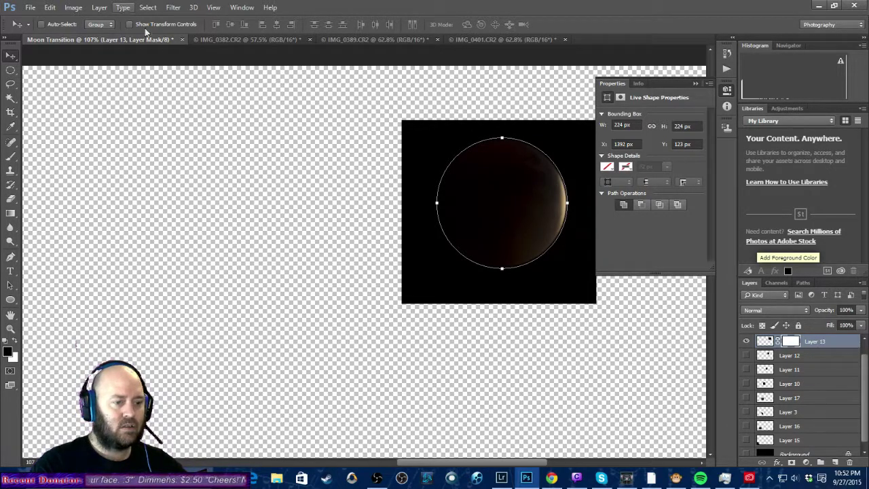
click(808, 281)
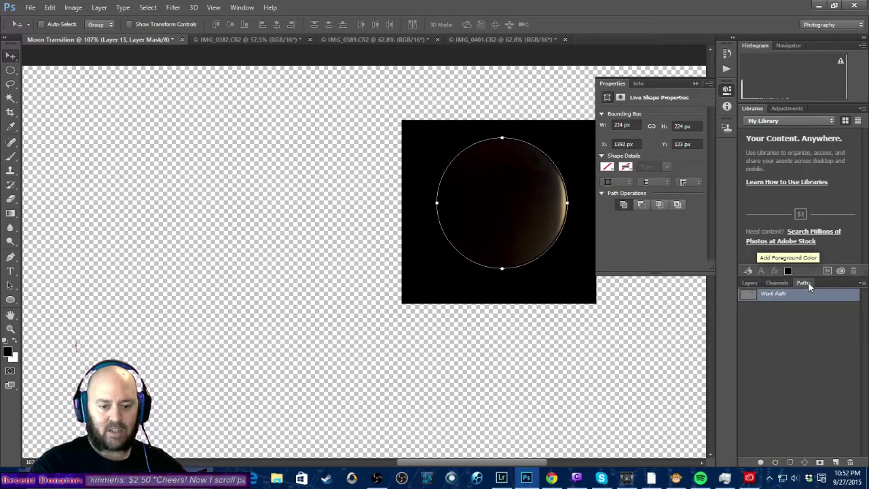
right_click(765, 297)
click(771, 331)
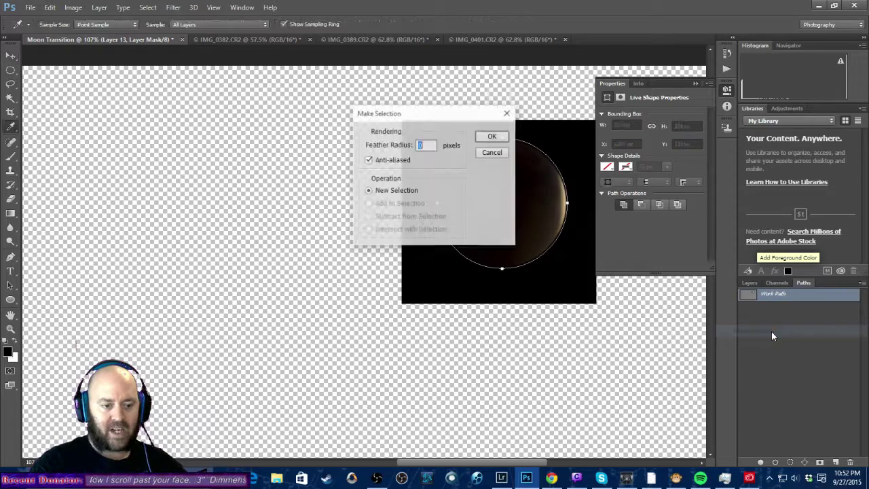
click(491, 135)
key(v)
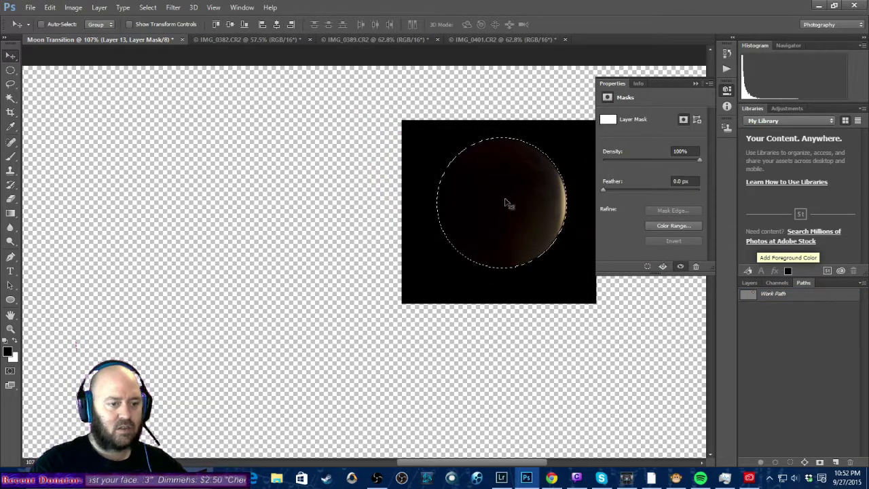
Invert the circular selection, paint black on Layer 13's mask around the dark moon with the Brush tool, and deselect.
click(149, 7)
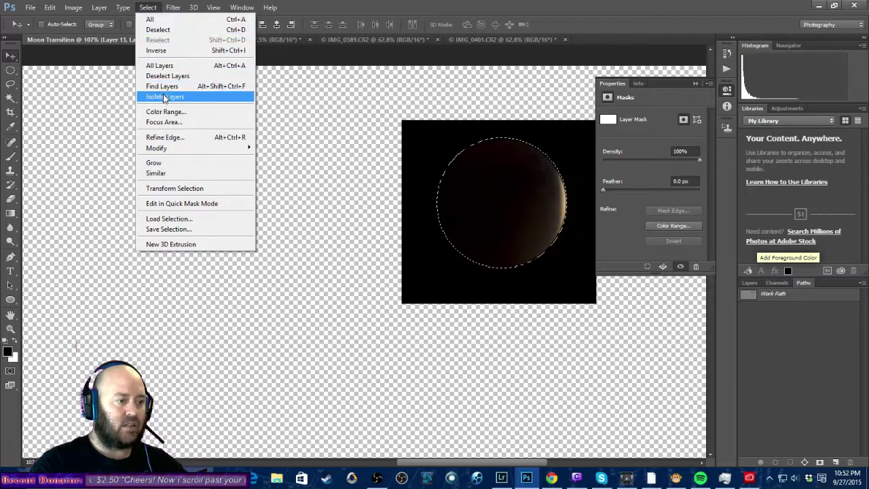
click(167, 52)
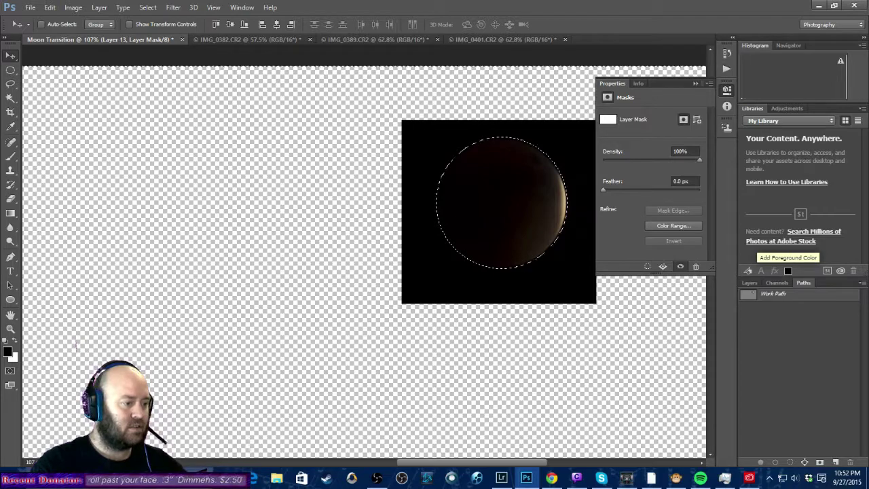
click(11, 160)
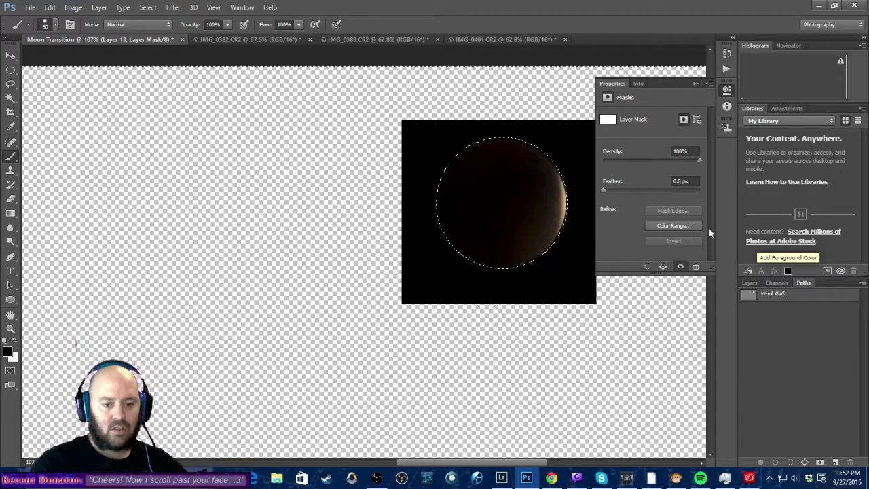
click(749, 282)
mouse_move(423, 198)
mouse_down()
mouse_move(386, 166)
mouse_move(478, 151)
mouse_move(383, 122)
mouse_move(369, 152)
mouse_move(433, 146)
mouse_move(519, 156)
mouse_move(509, 168)
mouse_move(404, 178)
mouse_move(454, 205)
mouse_move(436, 269)
mouse_move(467, 242)
mouse_up()
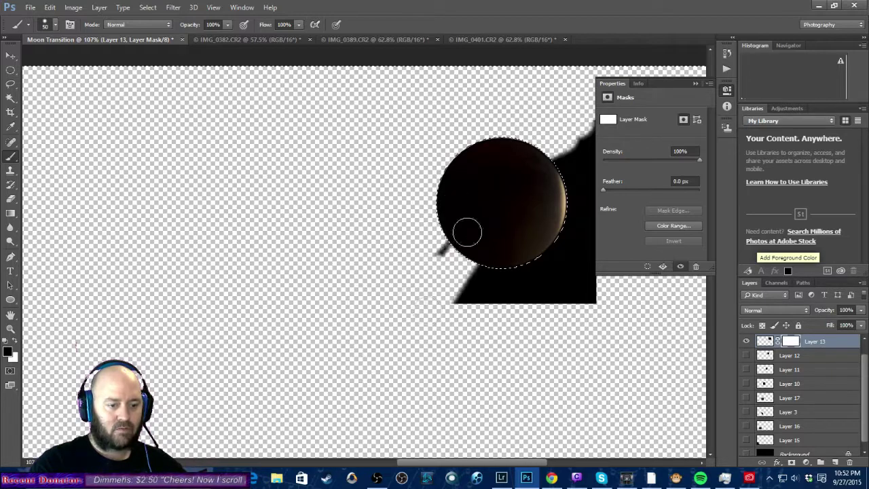
mouse_move(547, 278)
mouse_down()
mouse_move(574, 285)
mouse_move(631, 217)
mouse_move(613, 181)
mouse_move(629, 143)
mouse_move(614, 130)
mouse_move(573, 146)
mouse_up()
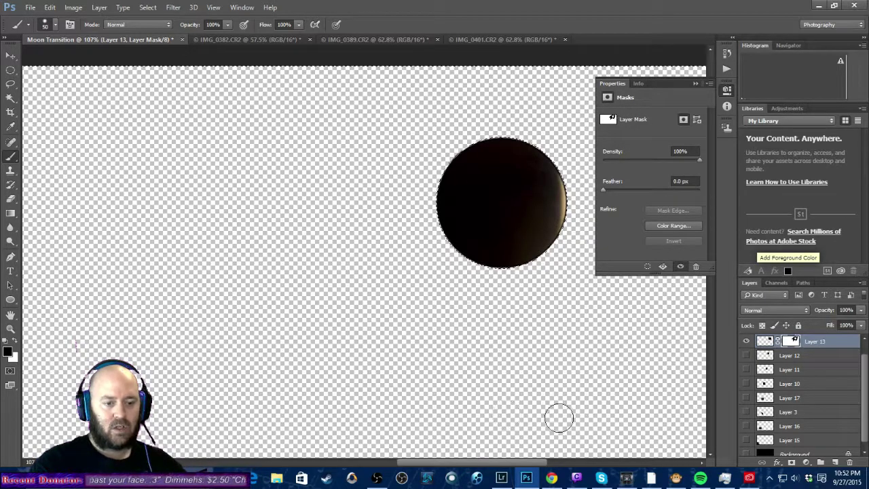
click(147, 7)
click(158, 29)
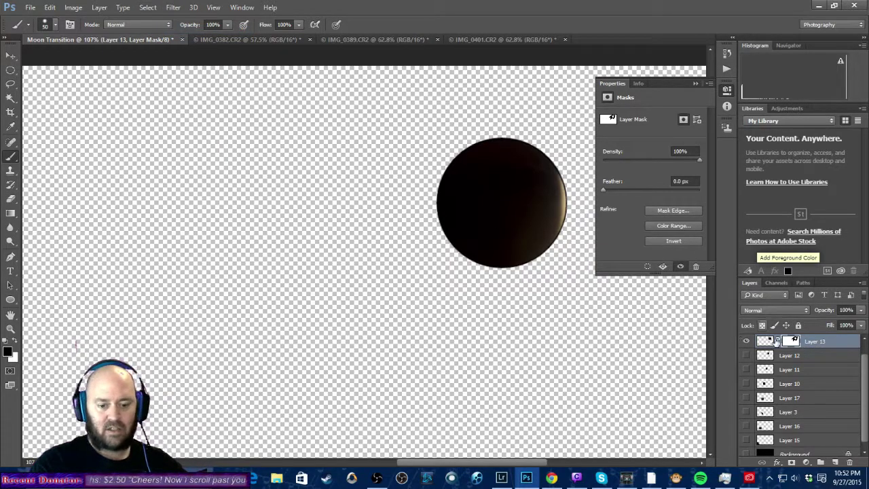
Show Layer 12 and all the layers below it, including Background, and collapse the mask properties to view the whole composite.
key(ctrl+j)
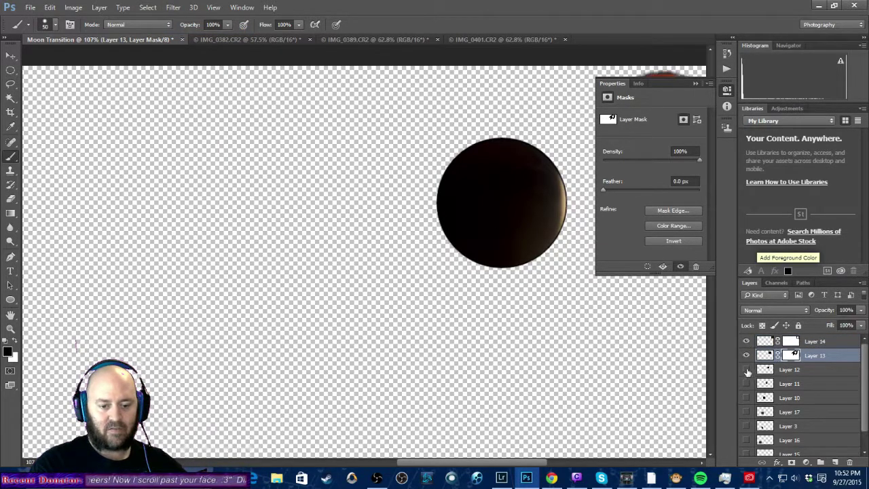
click(746, 369)
scroll(751, 405, down, 1)
click(746, 448)
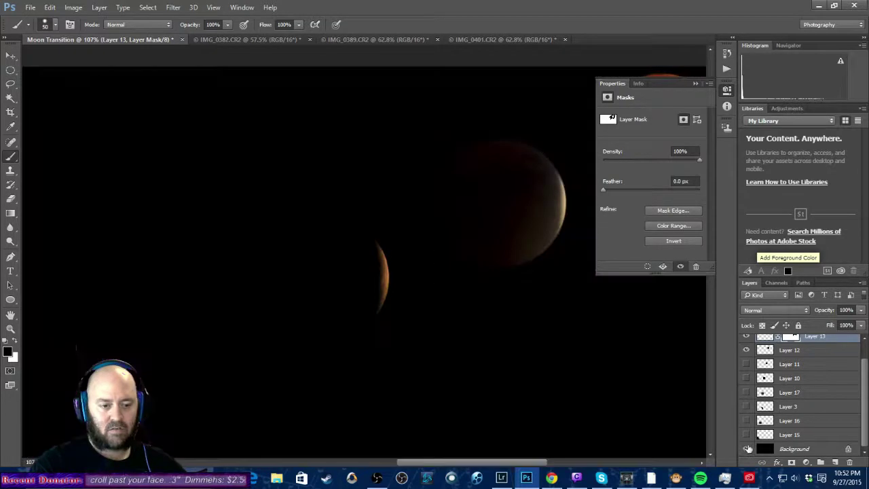
click(709, 84)
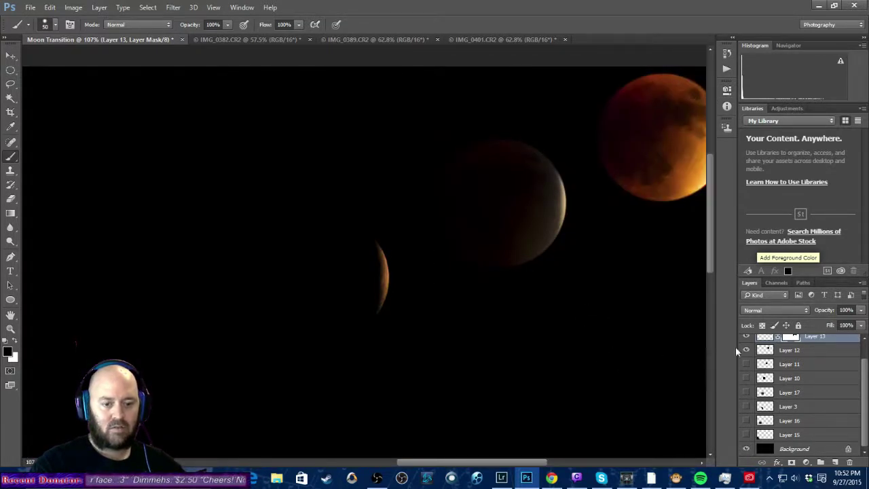
drag(748, 366, 747, 436)
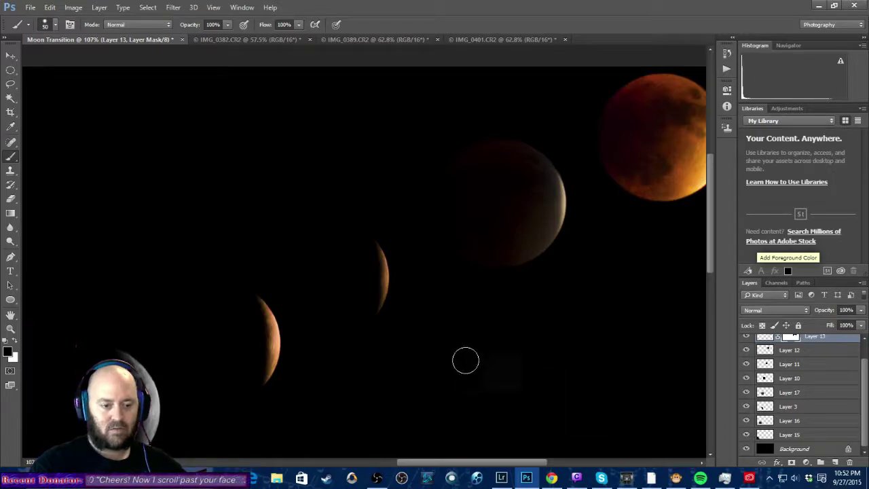
scroll(462, 356, down, 4)
scroll(432, 310, up, 1)
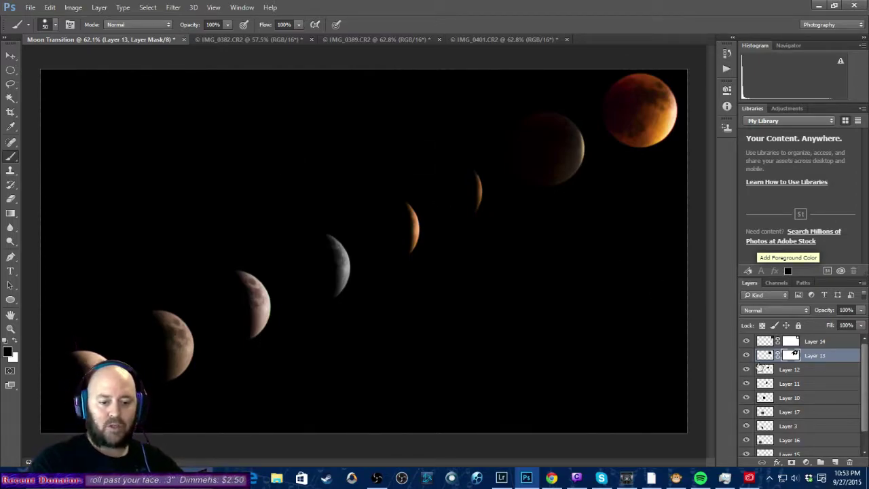
Nudge the dark moon on Layer 13 slightly right and down with the Move tool.
click(10, 57)
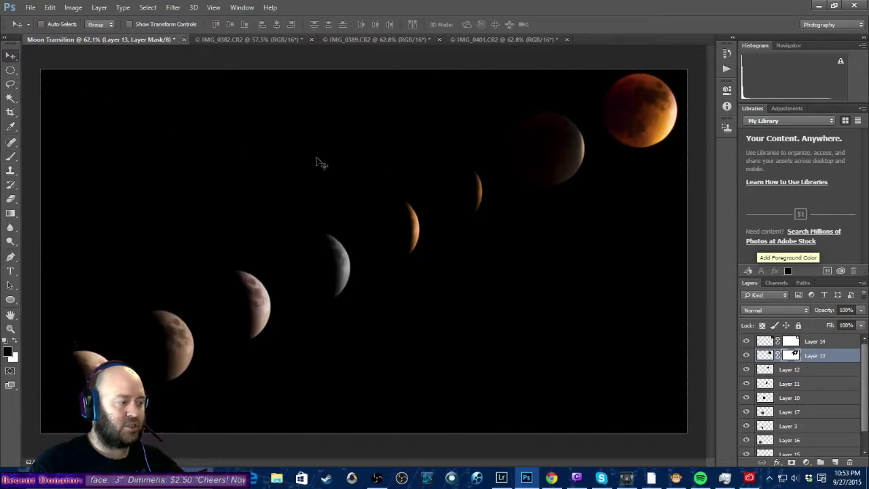
key(Right)
key(Right)
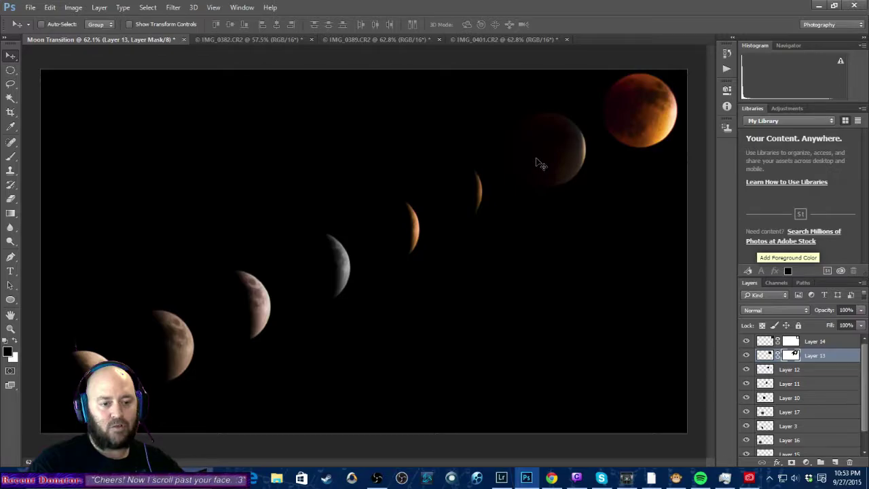
key(Right)
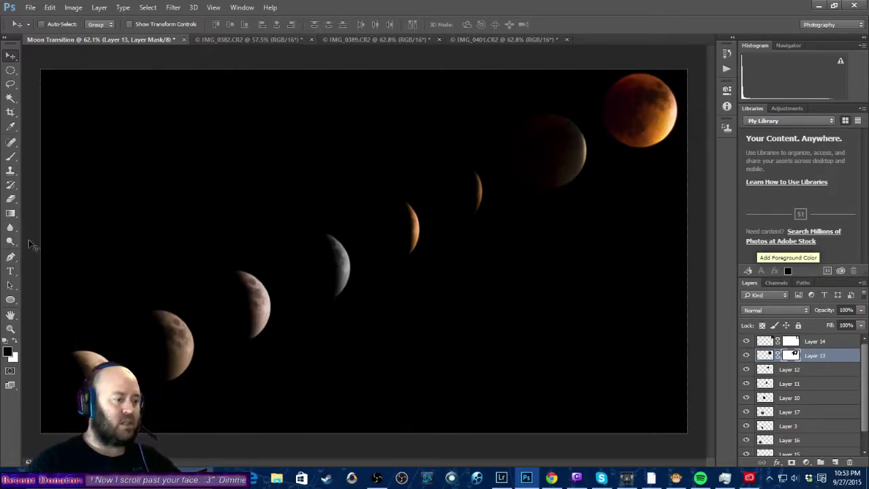
Draw a straight diagonal guide path with the Pen tool from the canvas's lower-left corner to its upper-right corner.
click(11, 257)
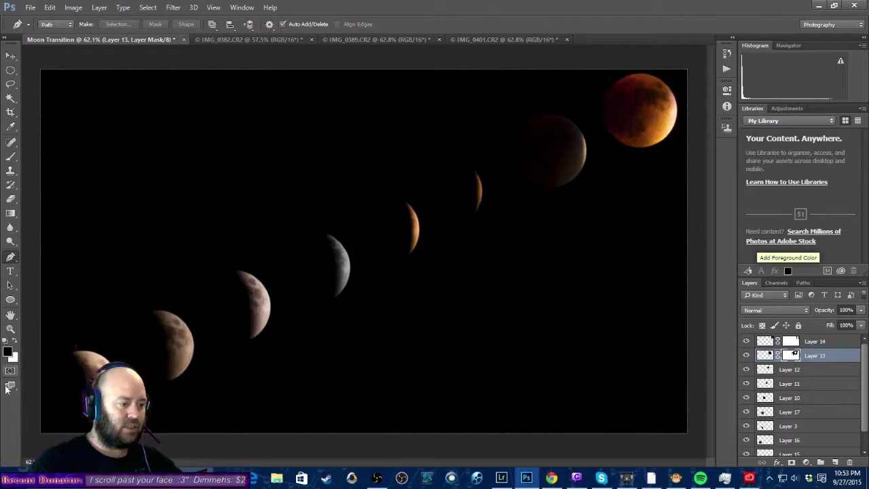
click(41, 432)
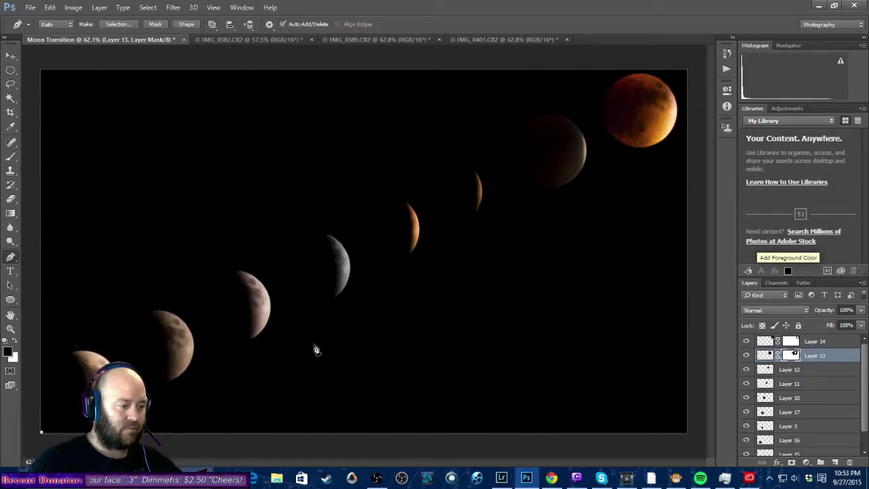
click(686, 72)
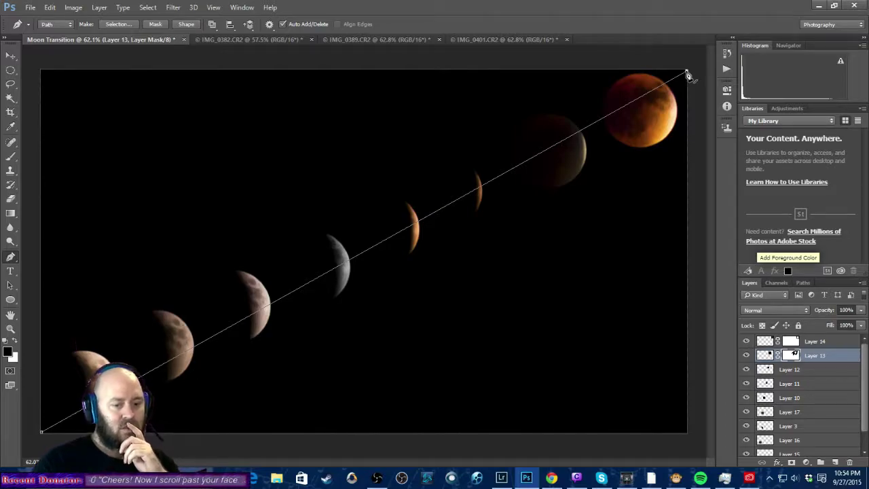
Move the moon on Layer 15 down and left and the moon on Layer 16 slightly down to align them with the diagonal path.
click(764, 355)
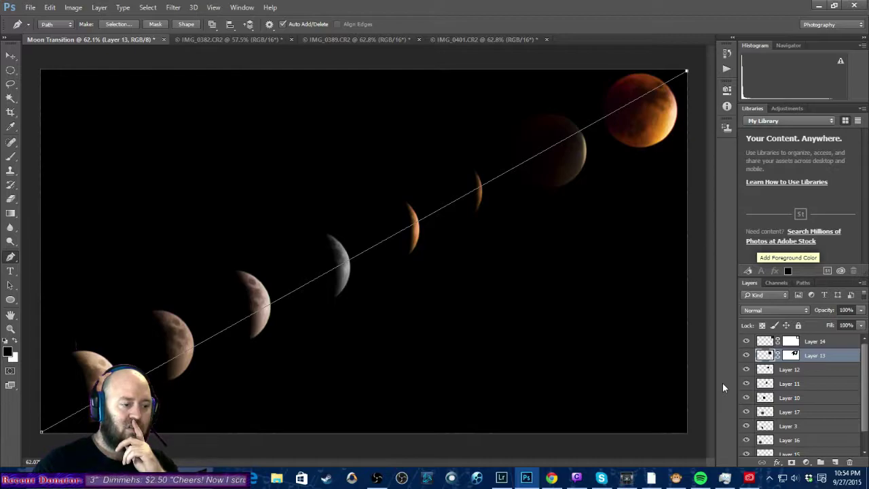
scroll(793, 441, down, 1)
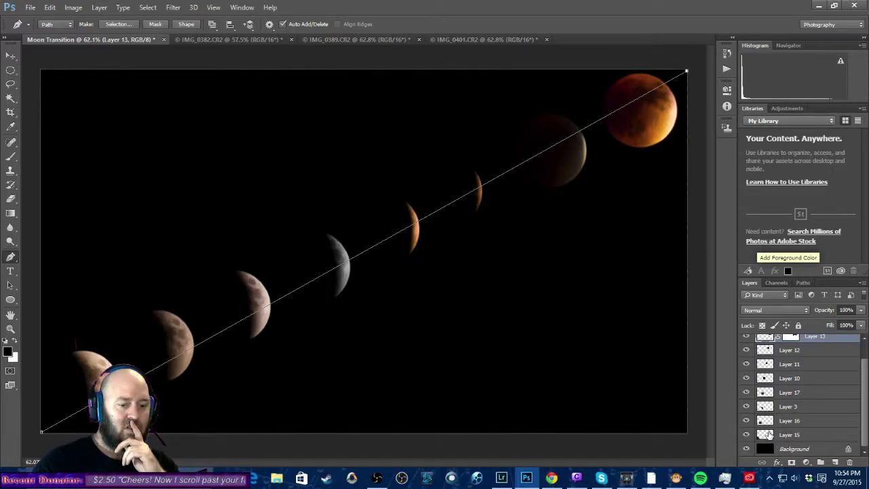
click(769, 434)
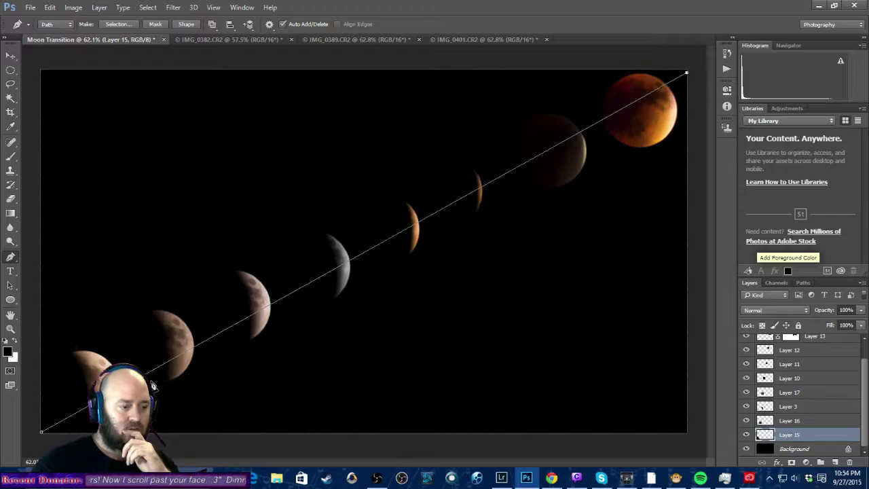
click(11, 58)
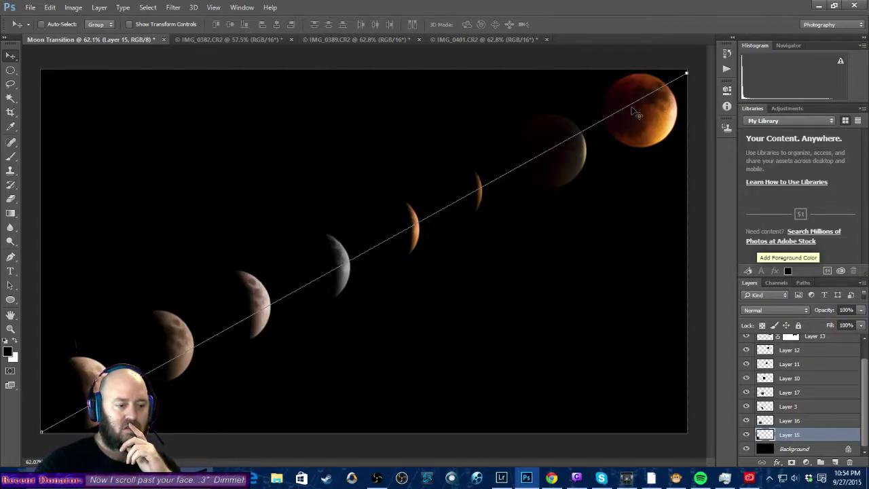
click(169, 340)
key(ctrl+z)
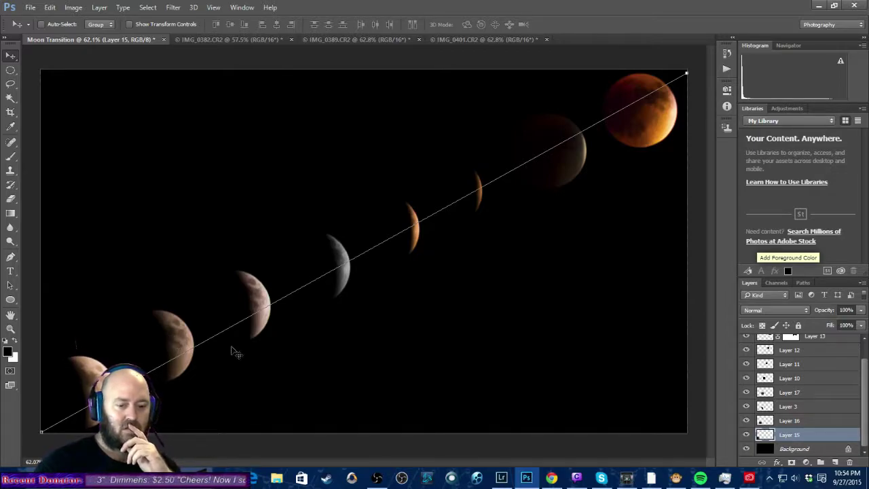
click(771, 421)
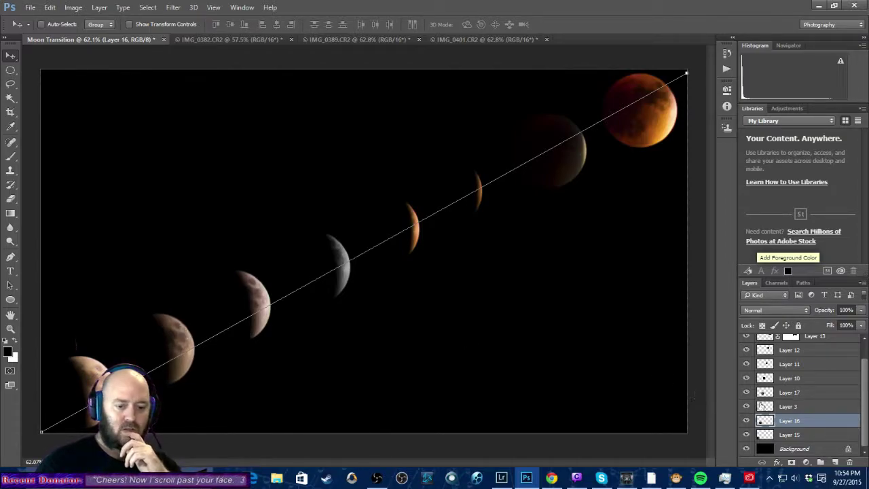
Move Layer 3's moon away from the matching moon on Layer 17 and delete the duplicate Layer 3.
click(786, 406)
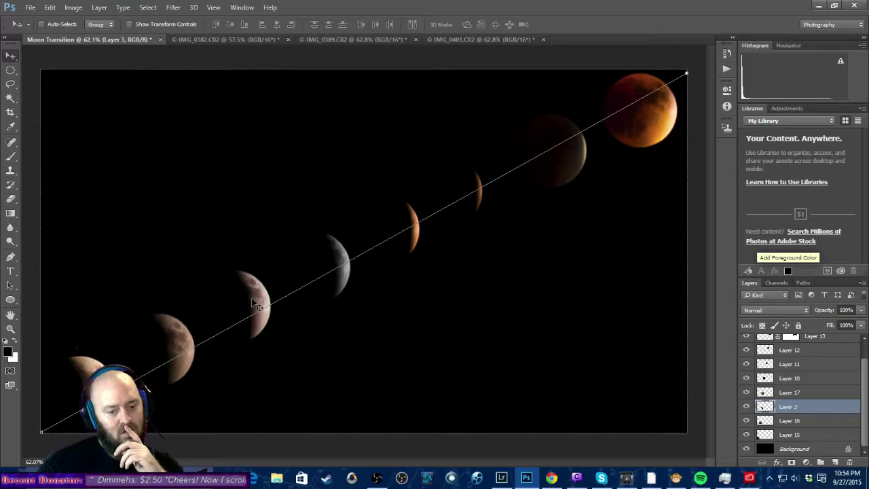
drag(255, 294, 352, 341)
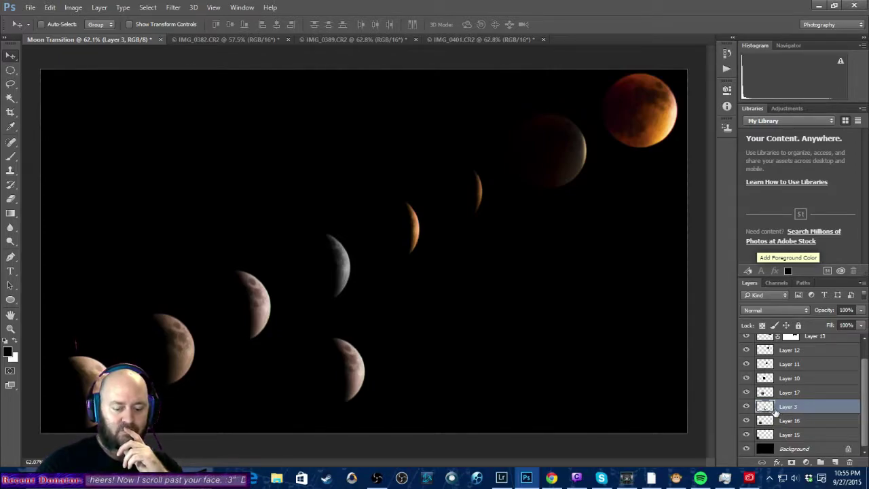
key(Delete)
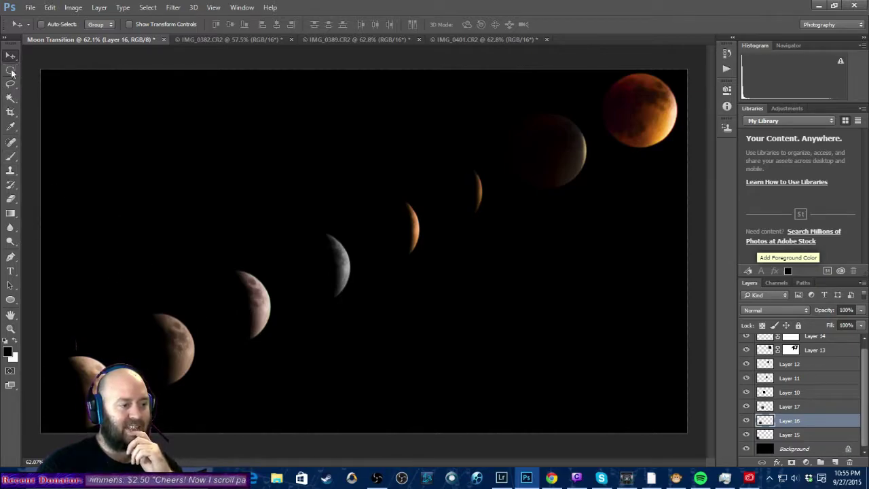
Redraw the corner-to-corner diagonal guide path and nudge Layer 17's moon slightly right along it.
click(13, 256)
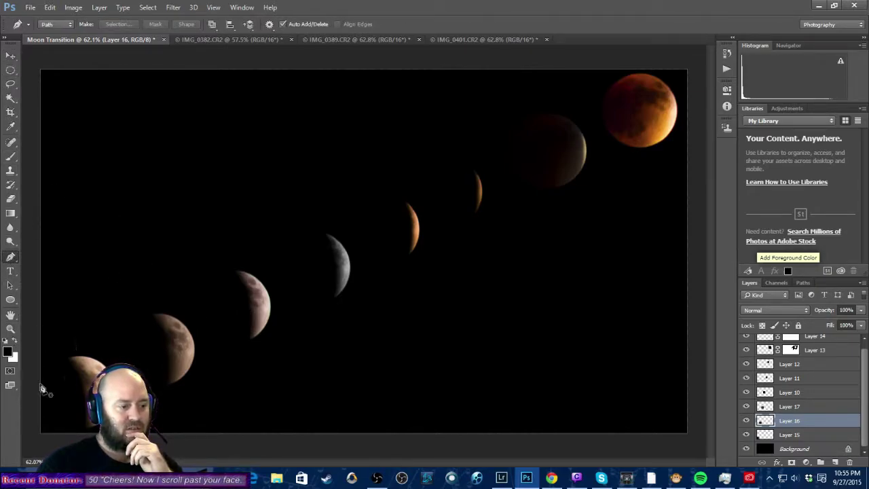
click(42, 431)
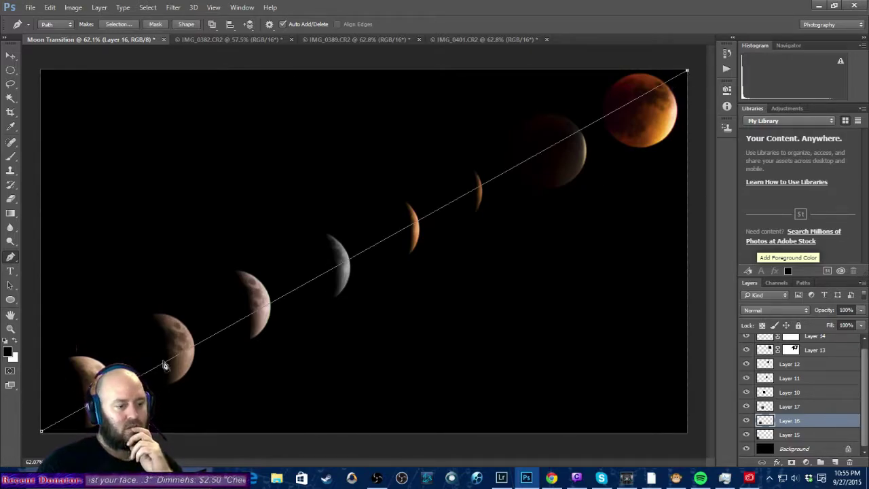
click(789, 406)
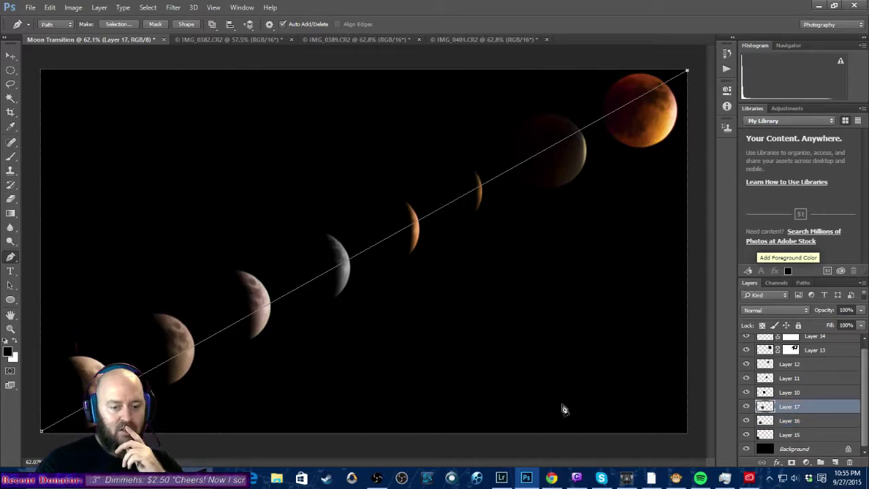
click(11, 56)
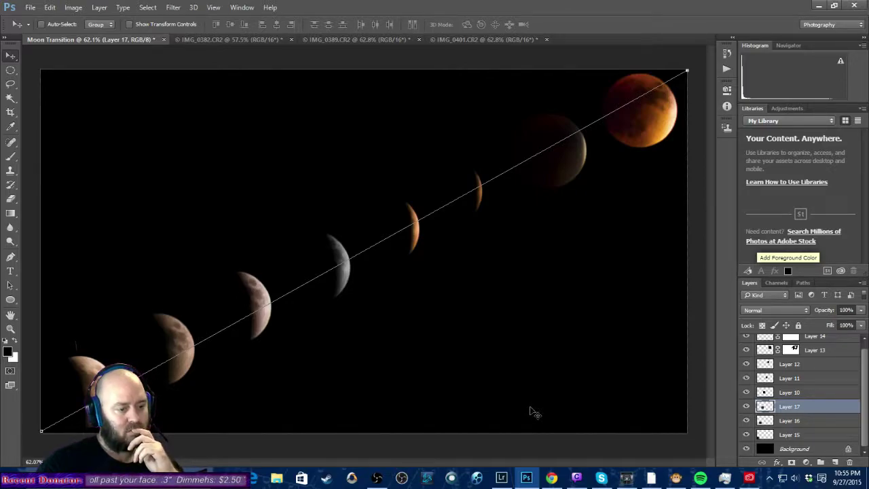
key(Right)
key(Right)
key(Right)
key(Right)
key(Right)
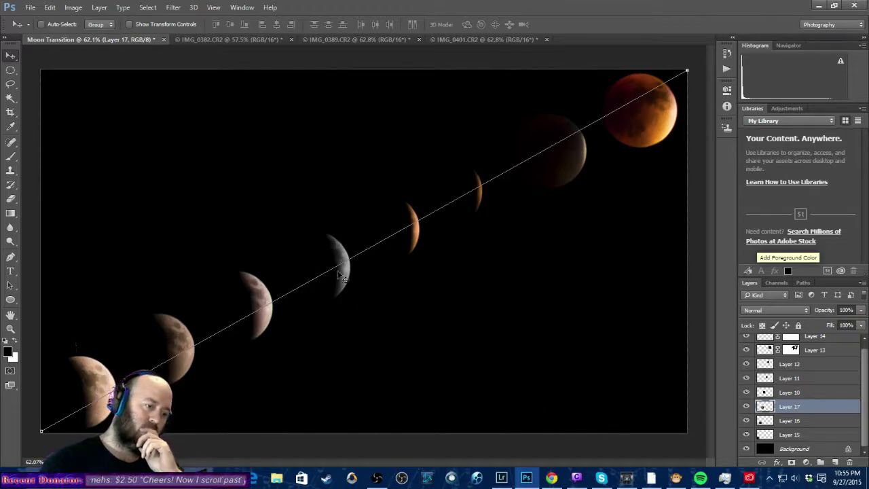
Nudge the crescent moons on Layers 10, 11 and 12 to space them evenly along the diagonal path.
click(776, 393)
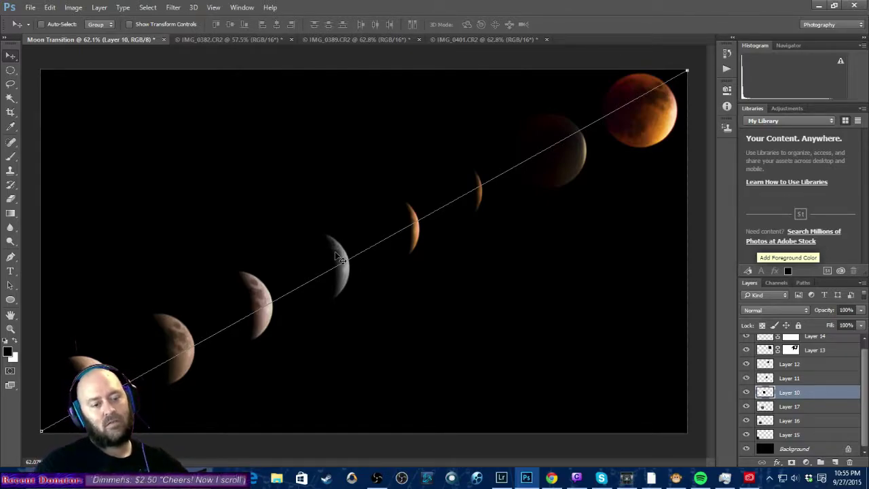
key(alt+bracketright)
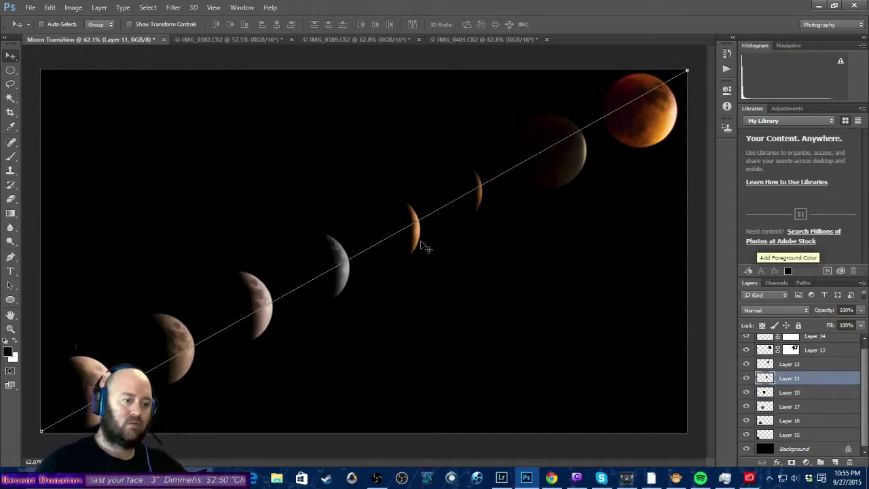
click(788, 365)
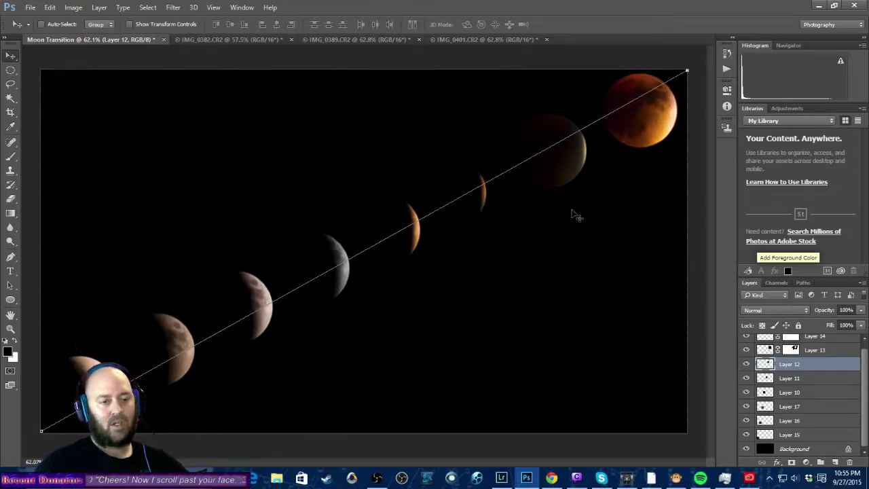
Toggle the diagonal guide path's visibility to check the moon alignment, leaving the path hidden.
key(ctrl+h)
key(ctrl+h)
key(ctrl+h)
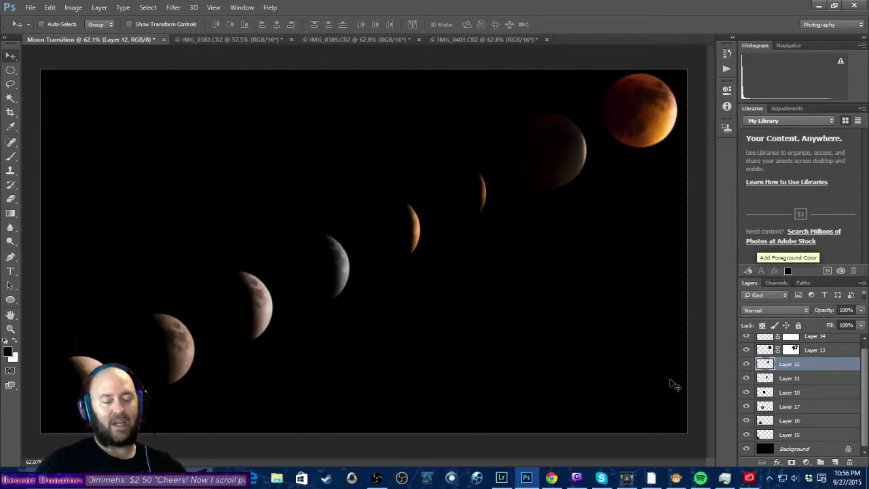
Duplicate the Moon Transition image with all its layers as "Moon Transition copy".
scroll(672, 382, up, 1)
scroll(393, 275, down, 5)
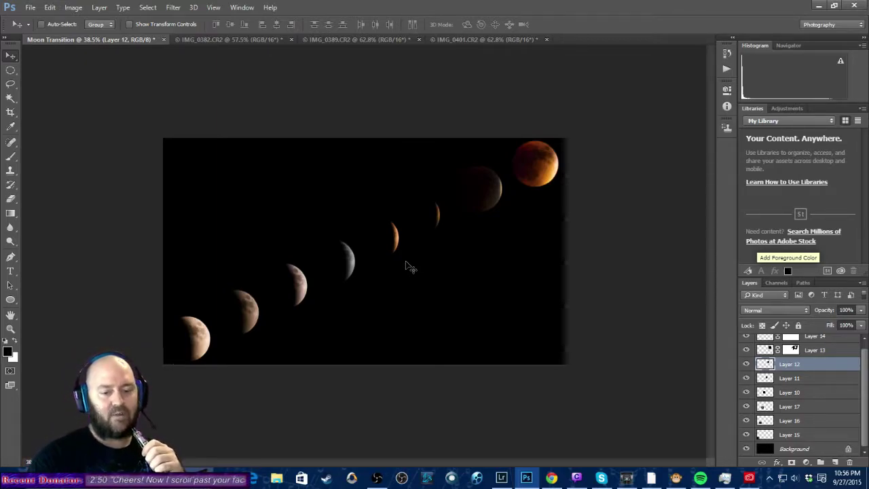
click(48, 10)
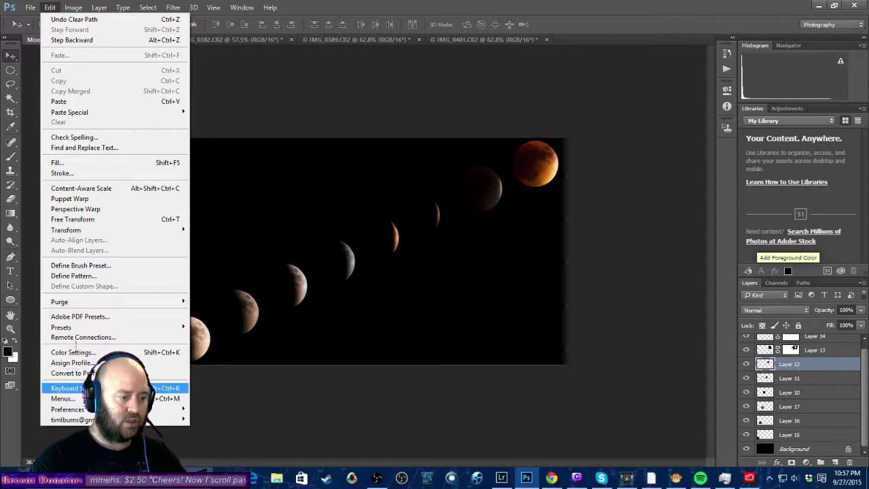
mouse_move(81, 12)
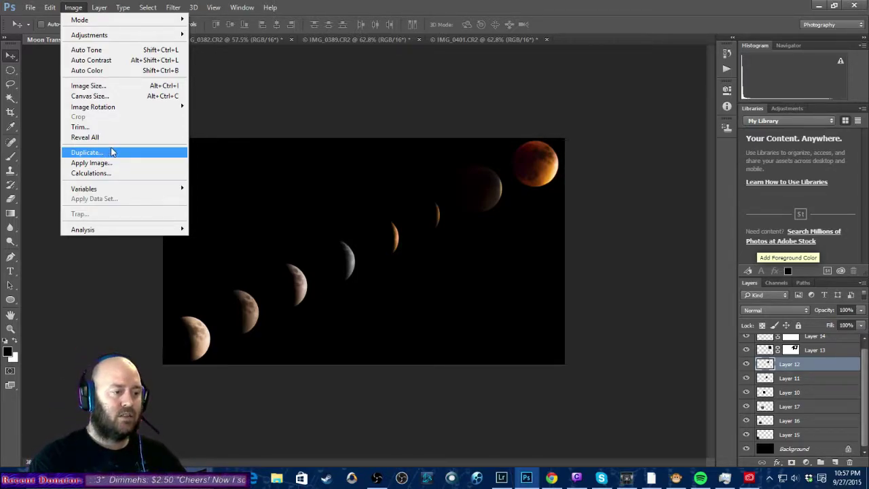
click(104, 152)
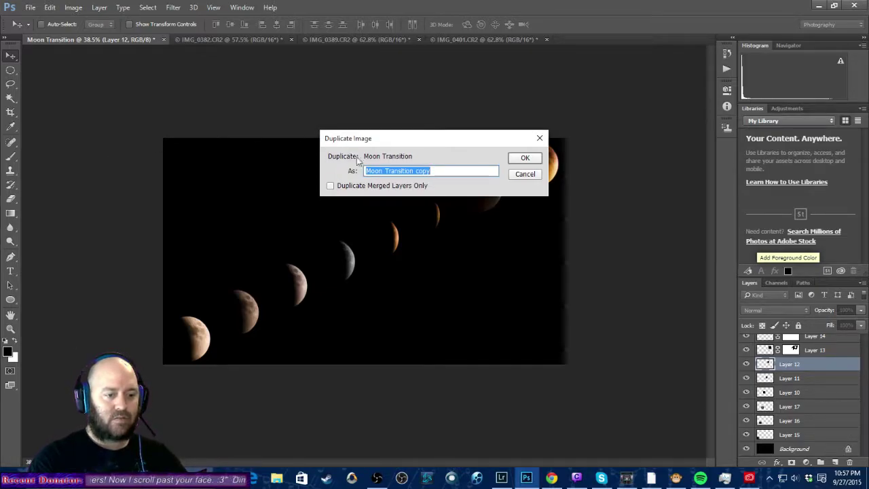
click(525, 161)
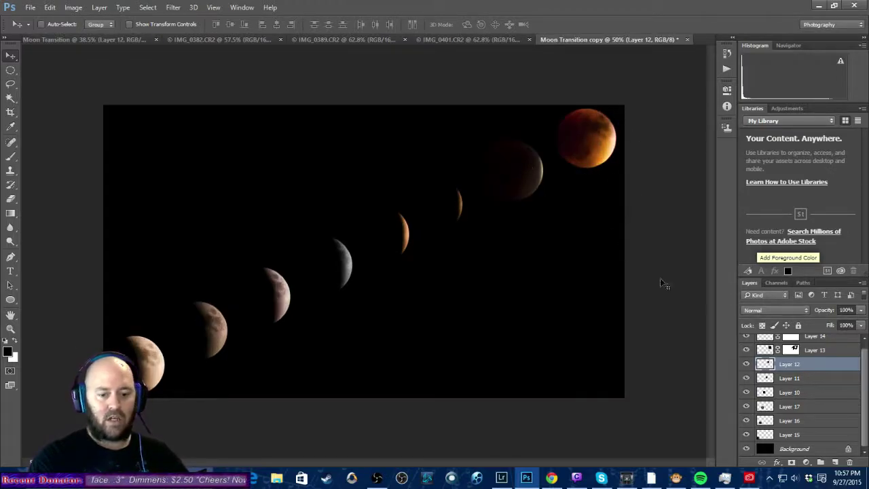
Merge all visible layers of the Moon Transition copy into one and check it against the layered original.
click(51, 7)
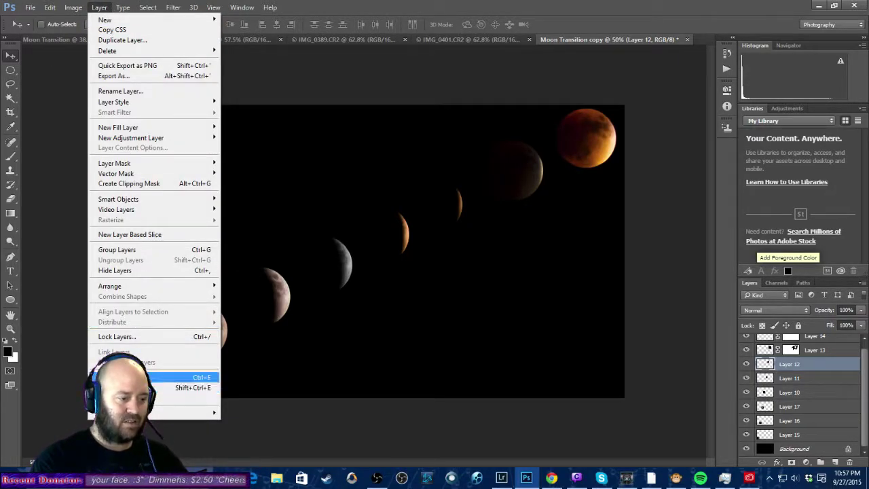
click(170, 387)
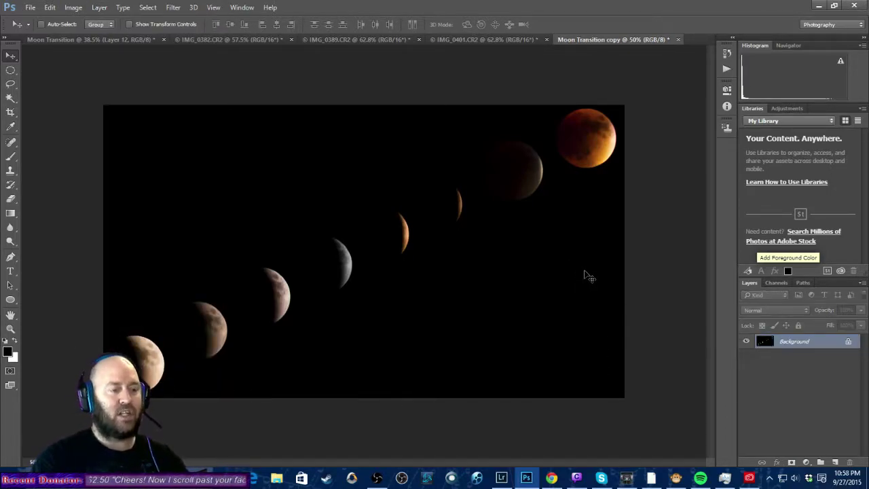
click(108, 40)
click(616, 39)
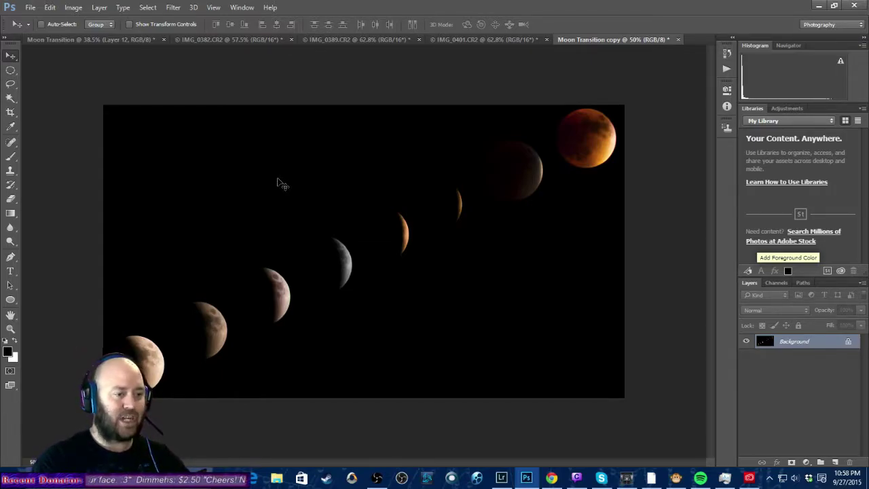
Bring up the sharpening filters for the merged moon composite.
click(173, 7)
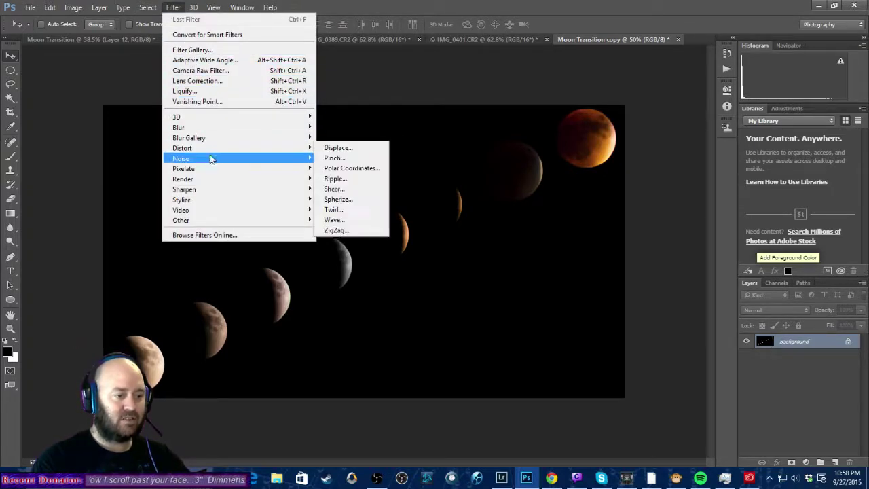
mouse_move(207, 188)
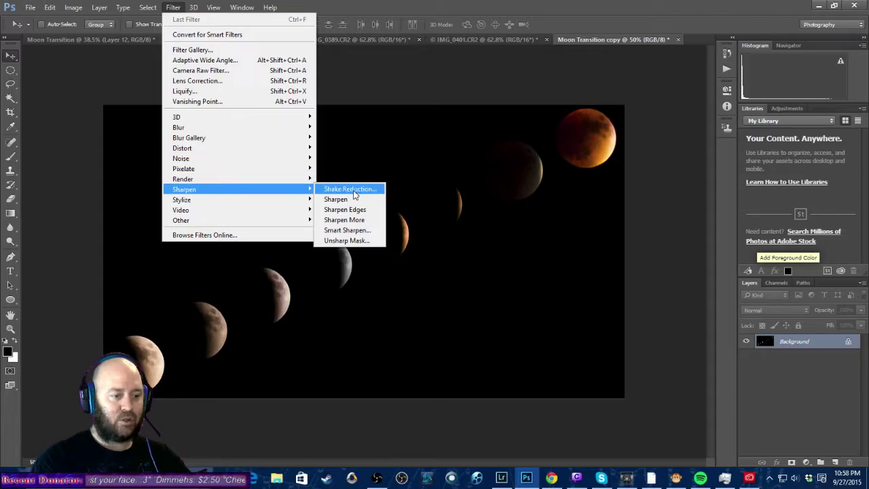
Start an Unsharp Mask on the Background layer and set its amount to 71%.
click(344, 243)
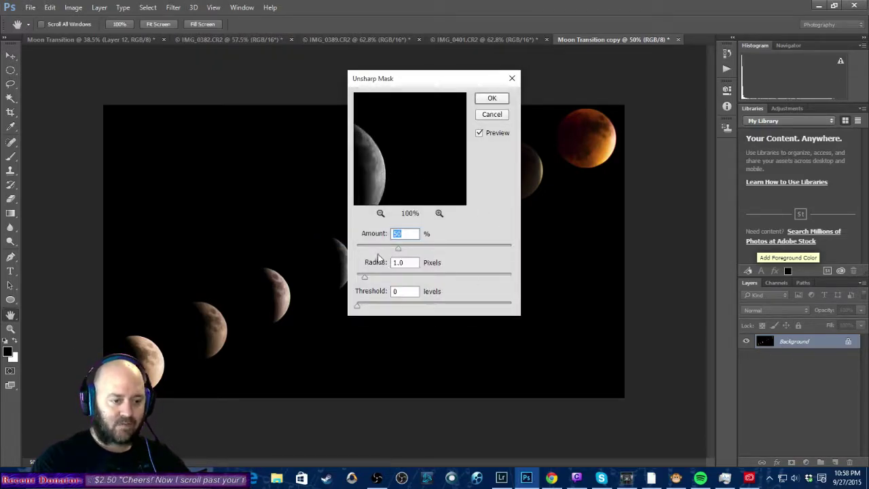
drag(385, 175, 415, 160)
key(Up)
key(Up)
key(Up)
key(Up)
key(Up)
key(Up)
key(Up)
key(Up)
key(Up)
key(Up)
key(Up)
key(Up)
key(Up)
key(Up)
key(Up)
key(Up)
key(Up)
key(Up)
key(Up)
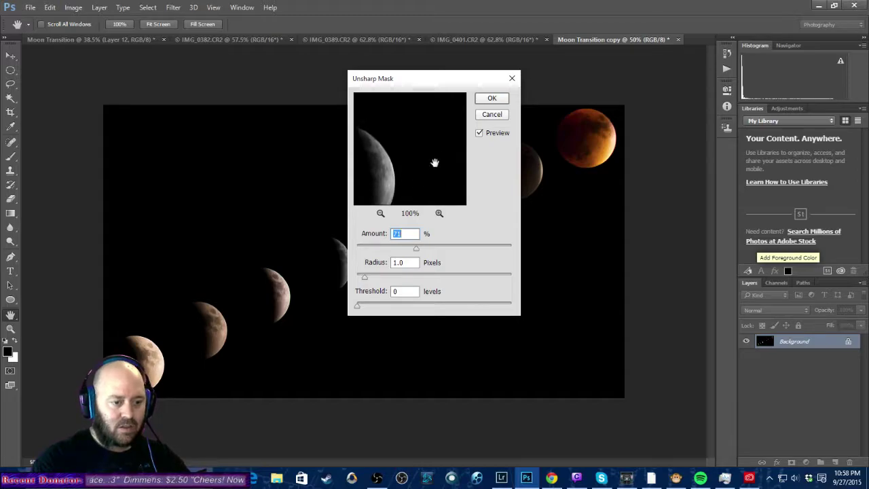
Examine the sharpening preview across the moon sequence, finishing on the fully red moon at 100% preview zoom.
click(380, 213)
click(380, 213)
click(381, 214)
click(381, 213)
click(380, 213)
click(381, 213)
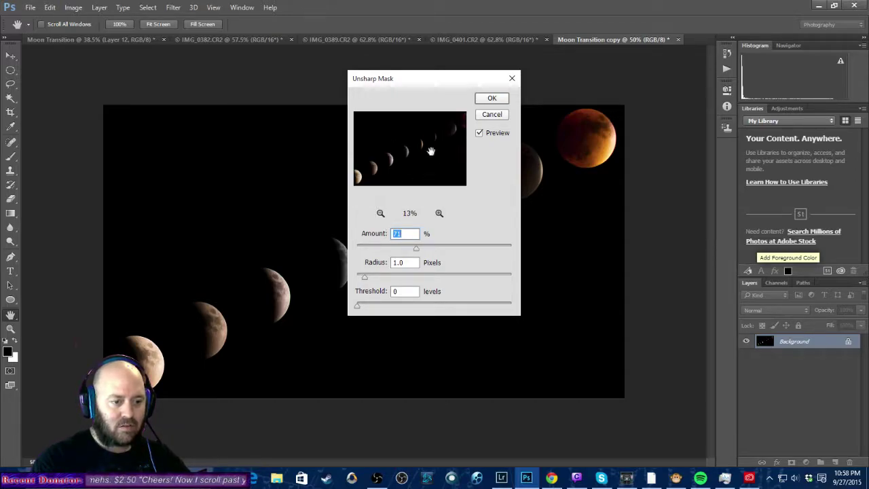
drag(448, 128, 452, 122)
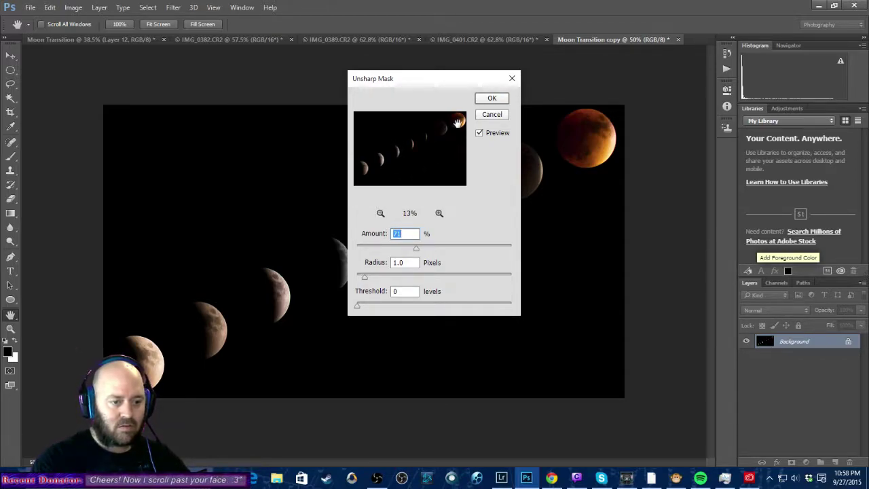
click(439, 213)
click(439, 213)
click(439, 213)
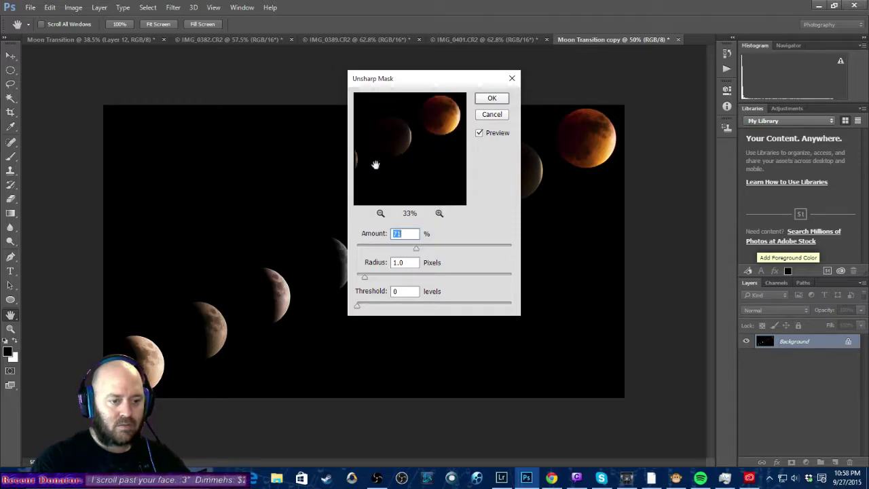
click(439, 213)
click(439, 214)
click(439, 213)
drag(397, 136, 374, 174)
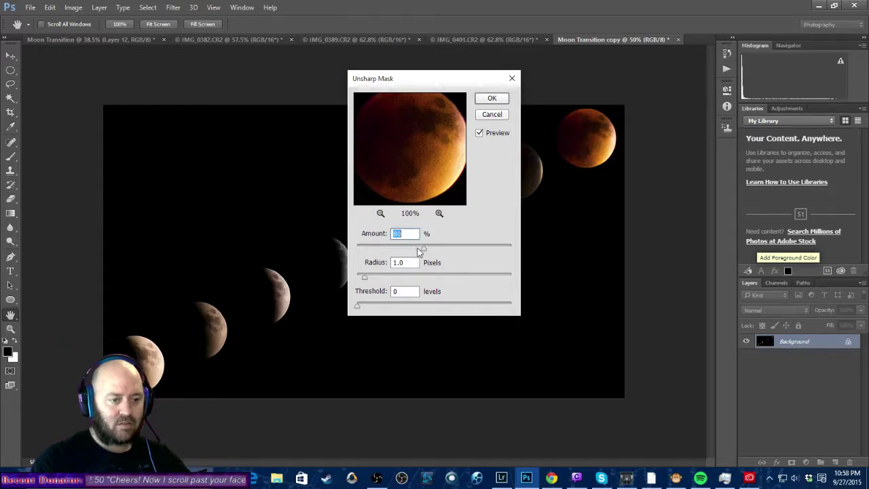
Set the Unsharp Mask amount to 74%, radius to 0.6 pixels and threshold to 3 levels.
drag(418, 249, 420, 248)
click(367, 278)
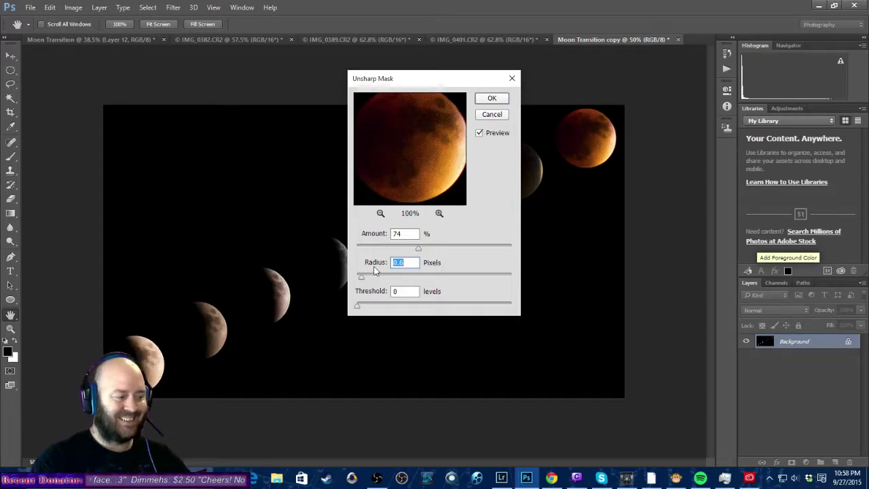
key(Tab)
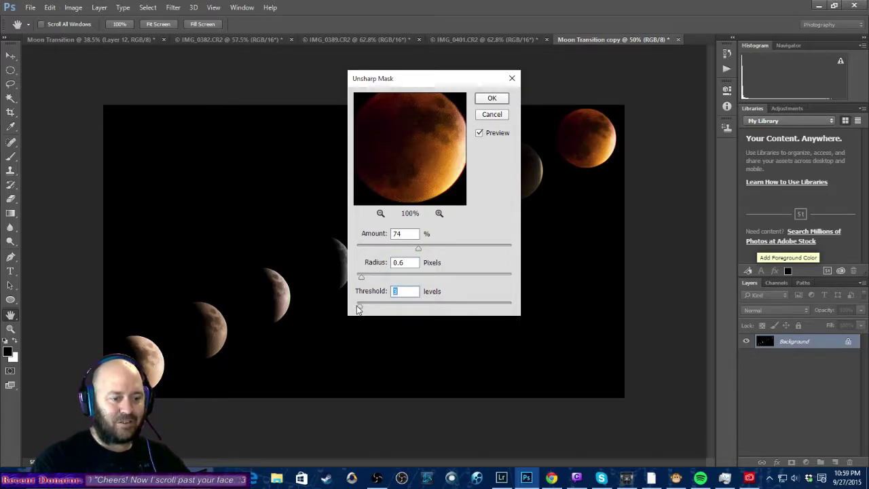
key(Down)
key(Up)
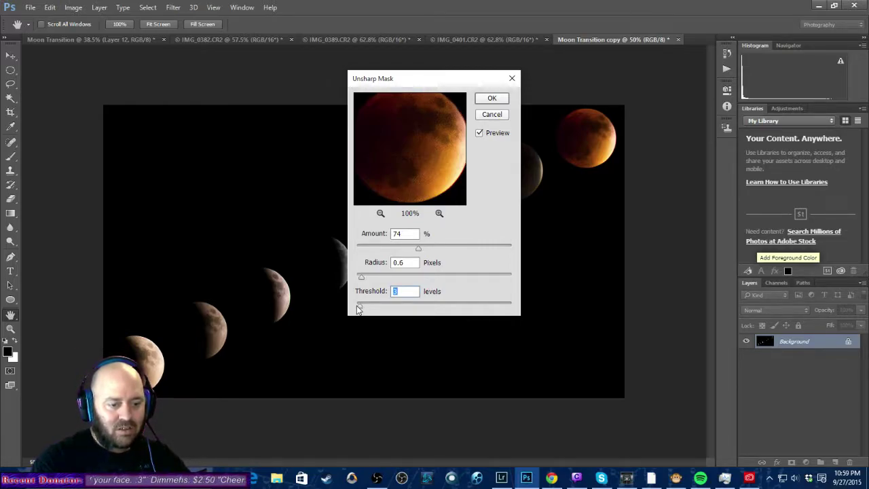
Reduce the sharpening amount to 59% with a threshold of 2 levels, and apply the Unsharp Mask.
click(421, 250)
drag(422, 251, 398, 251)
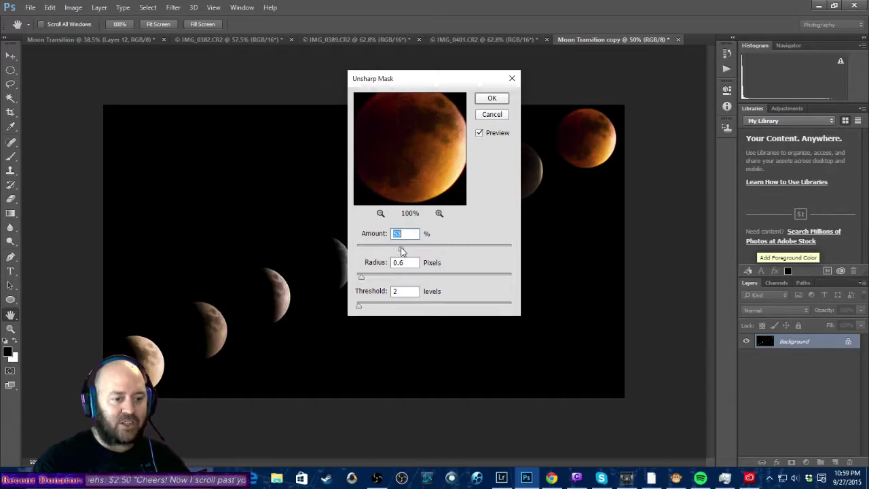
drag(406, 252, 407, 251)
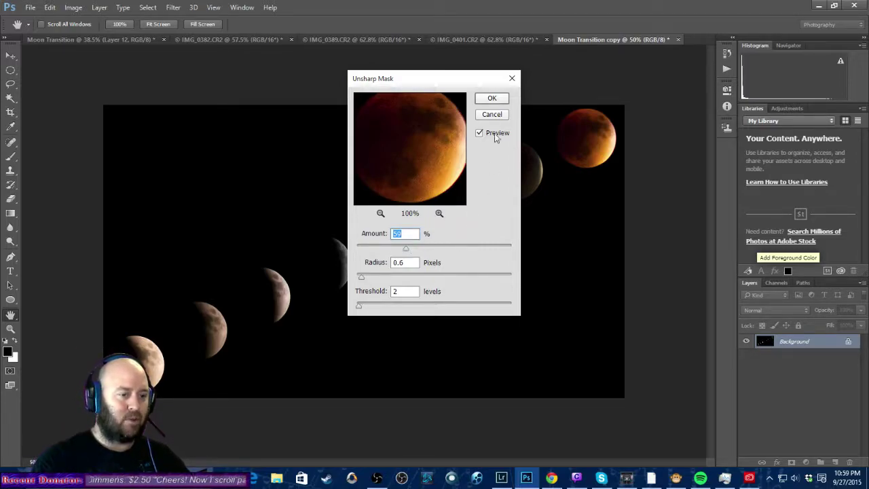
click(492, 100)
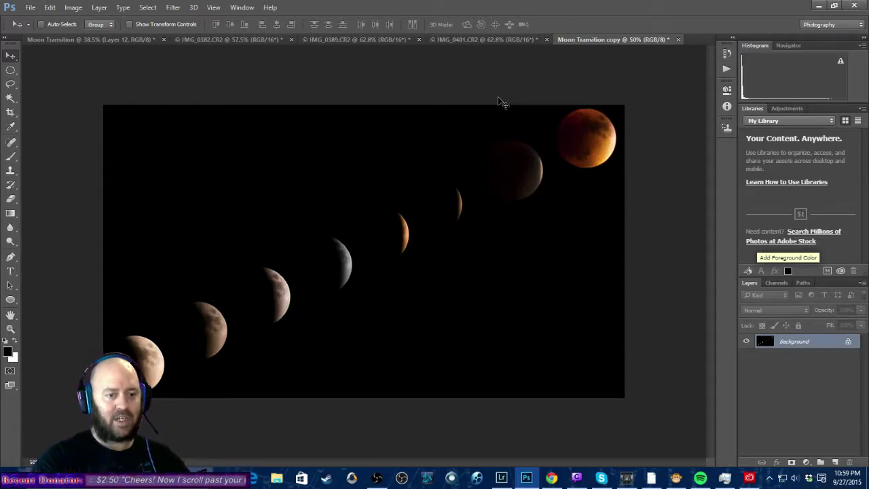
Examine the sharpened moons up close along the whole sequence, from the brightest partial phases to the red moon.
scroll(581, 172, up, 3)
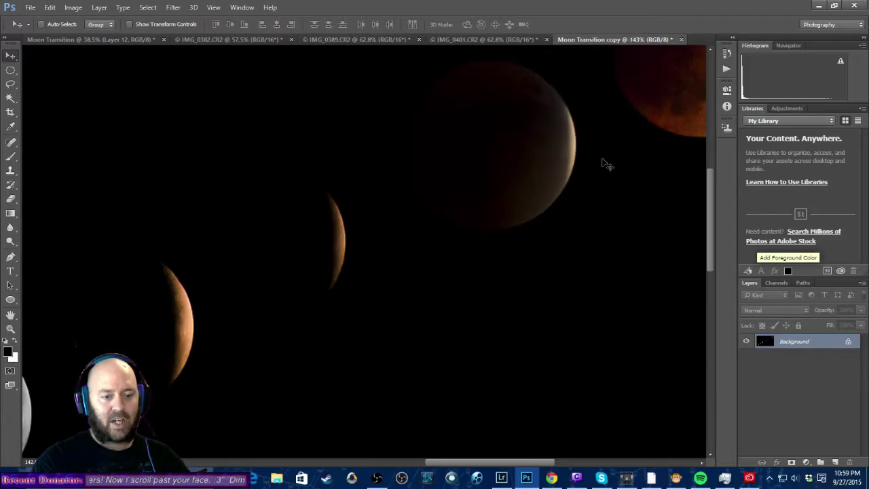
scroll(606, 164, down, 4)
scroll(212, 365, up, 3)
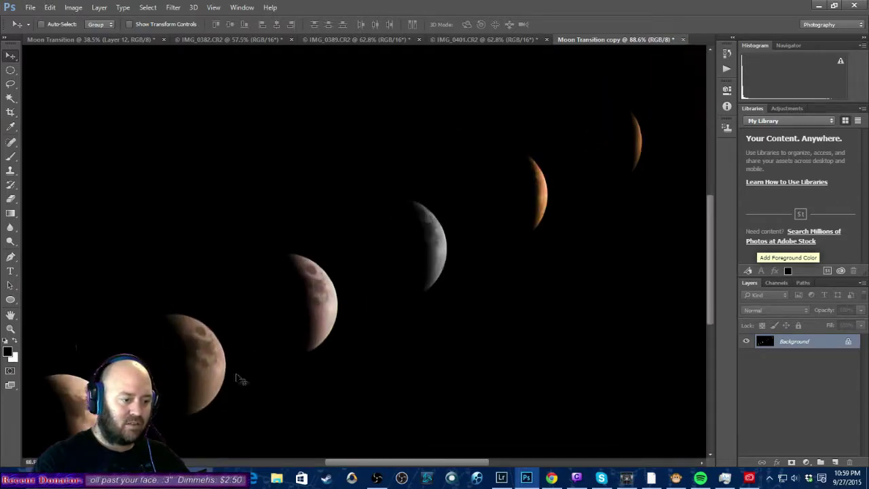
drag(440, 462, 375, 461)
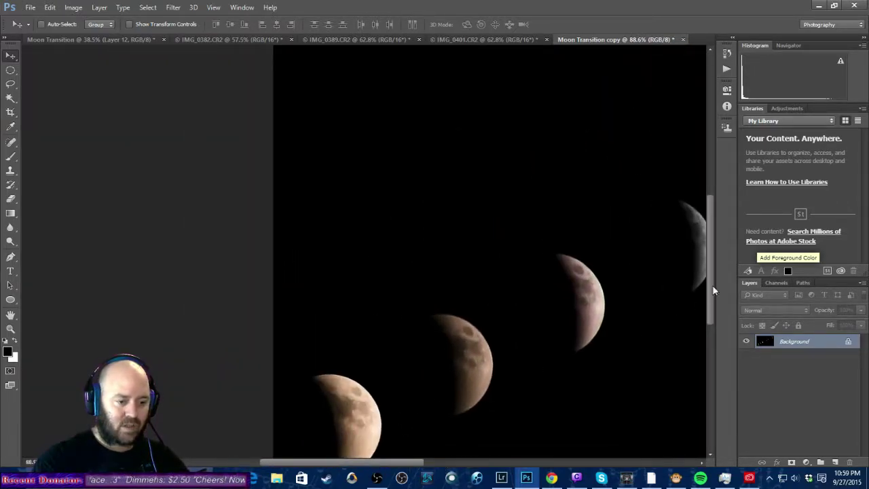
drag(709, 262, 711, 285)
scroll(605, 314, up, 2)
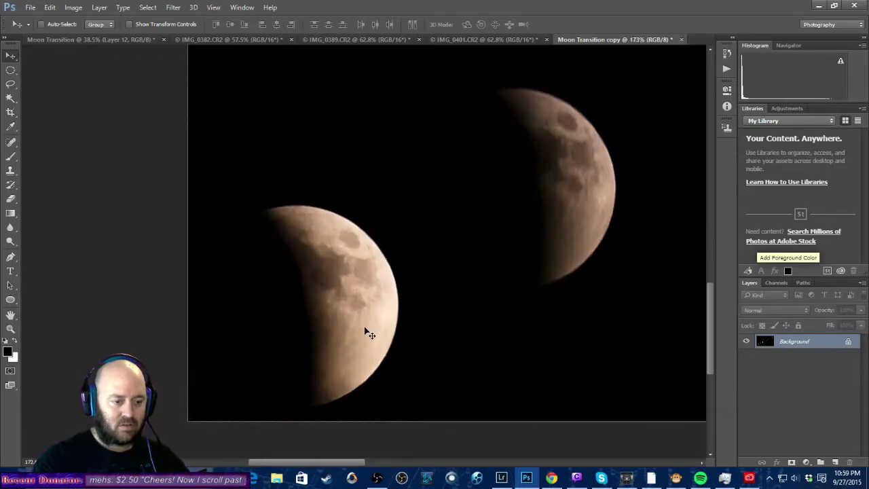
scroll(368, 333, up, 2)
scroll(411, 313, down, 2)
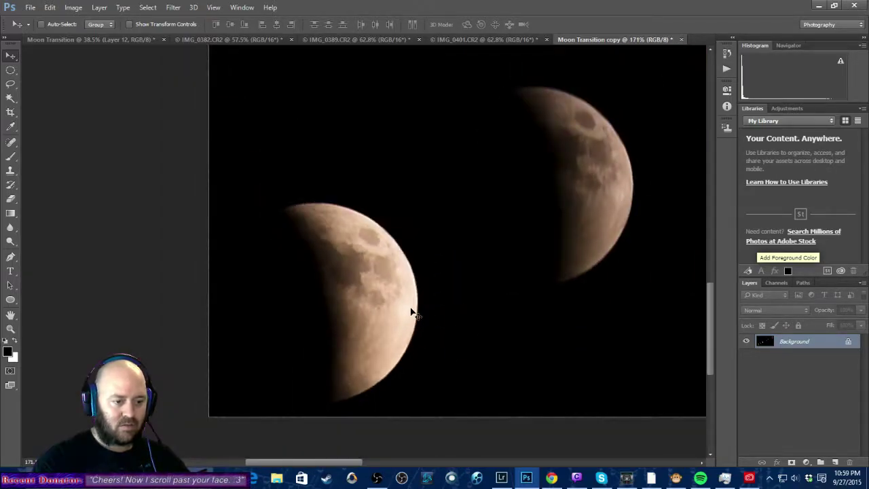
scroll(411, 313, down, 2)
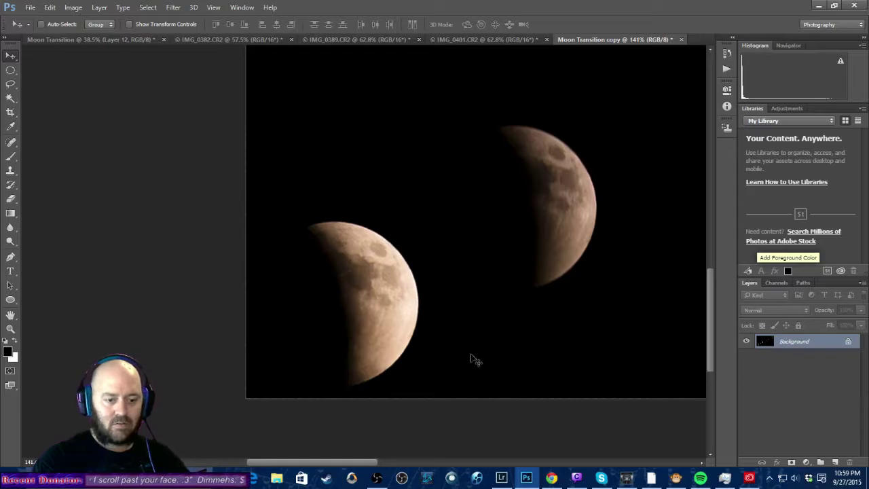
drag(360, 464, 440, 461)
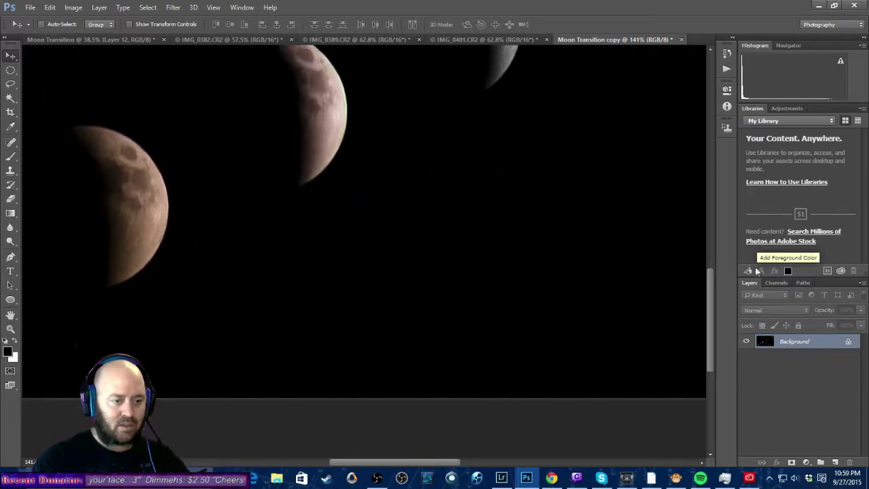
drag(710, 317, 703, 251)
drag(409, 461, 492, 462)
drag(710, 260, 709, 197)
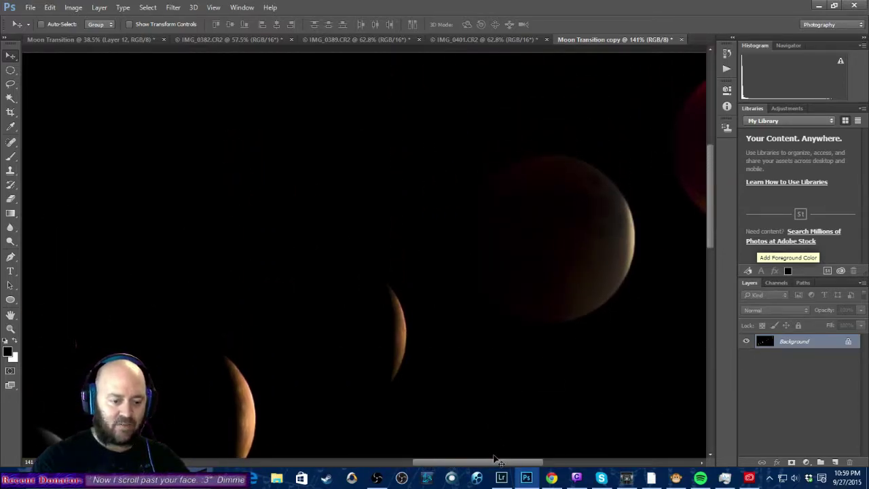
drag(497, 465, 549, 465)
drag(705, 230, 709, 217)
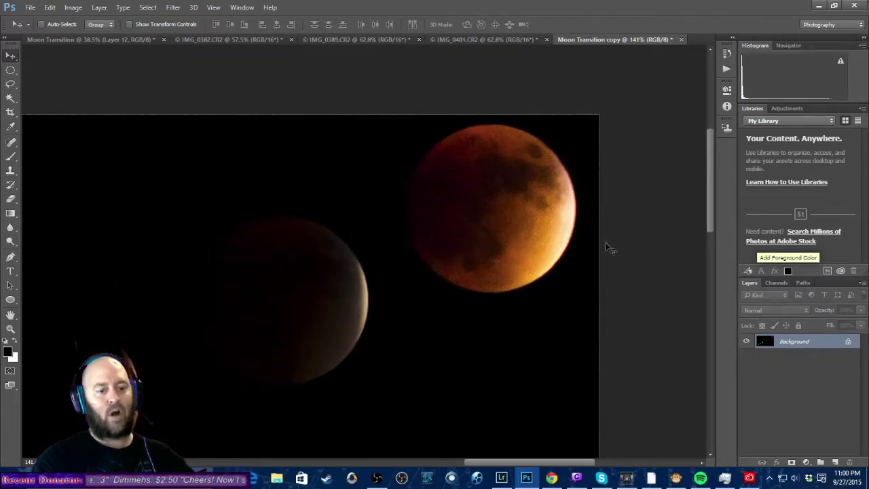
scroll(312, 309, down, 5)
scroll(313, 305, up, 2)
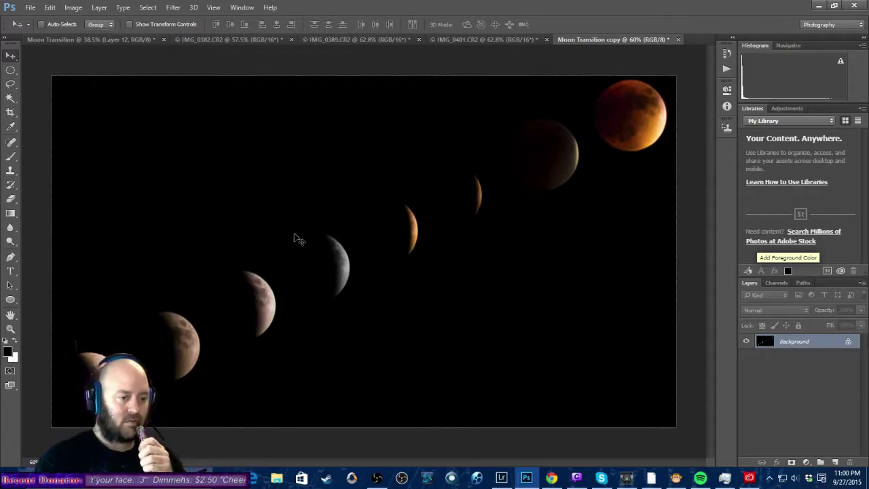
Apply Reduce Noise with strength 3, preserve details 100%, reduce color noise 33% and sharpen details 44%, checking the preview on the red moon.
click(175, 8)
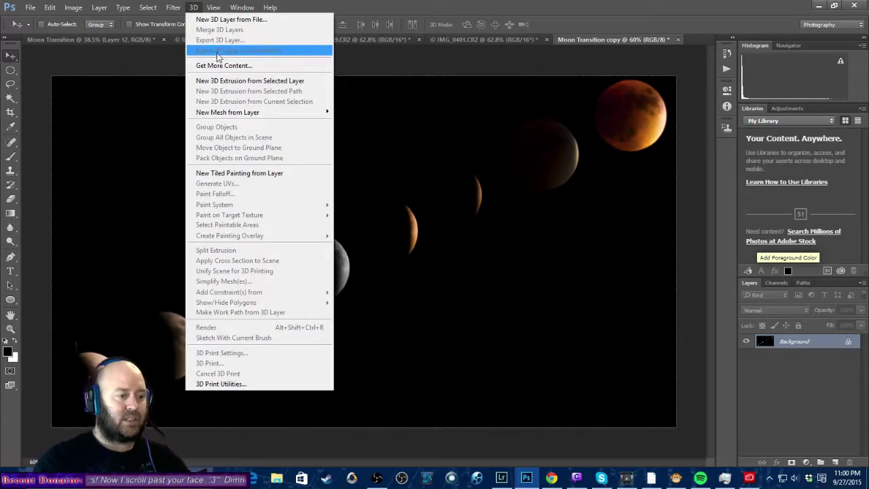
mouse_move(246, 160)
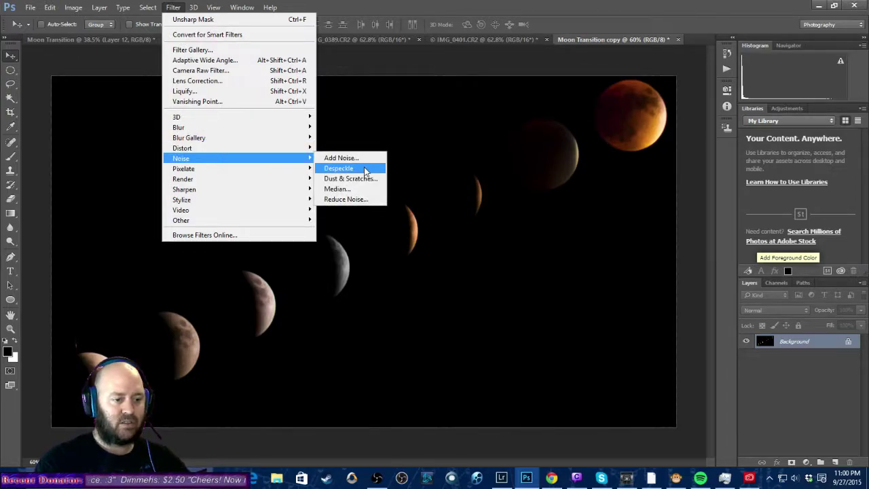
click(346, 198)
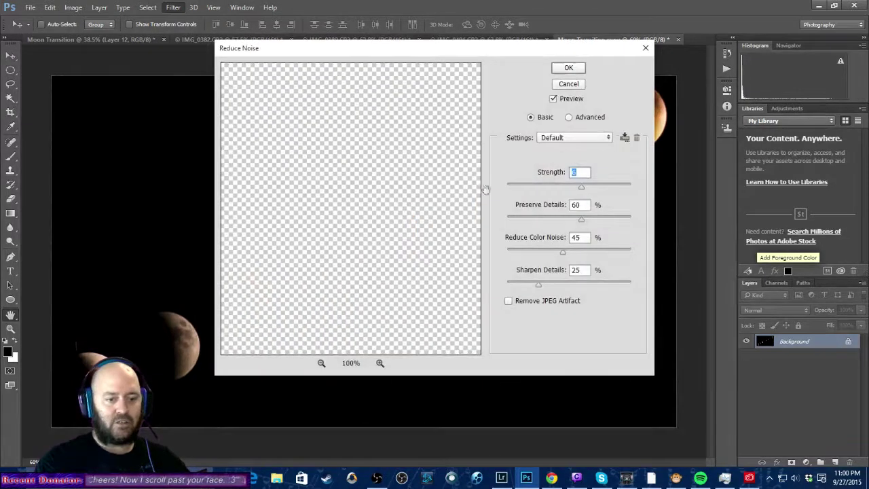
drag(429, 159, 317, 205)
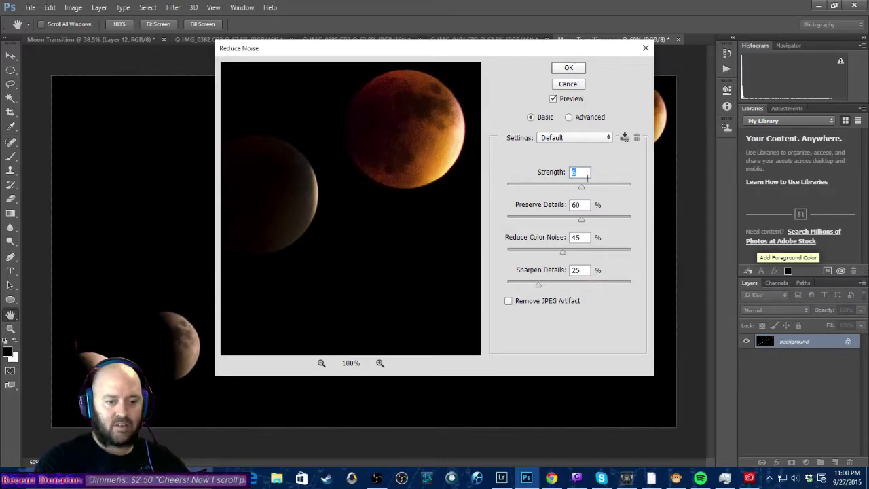
drag(580, 188, 544, 191)
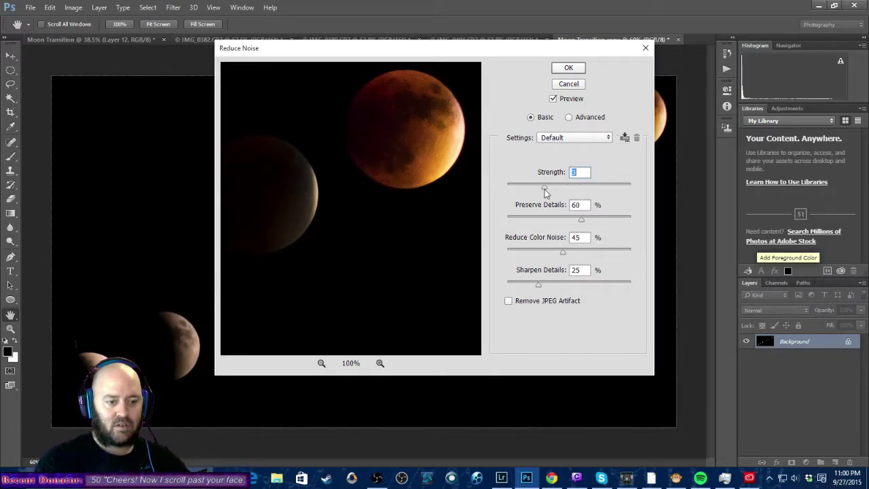
drag(580, 219, 633, 222)
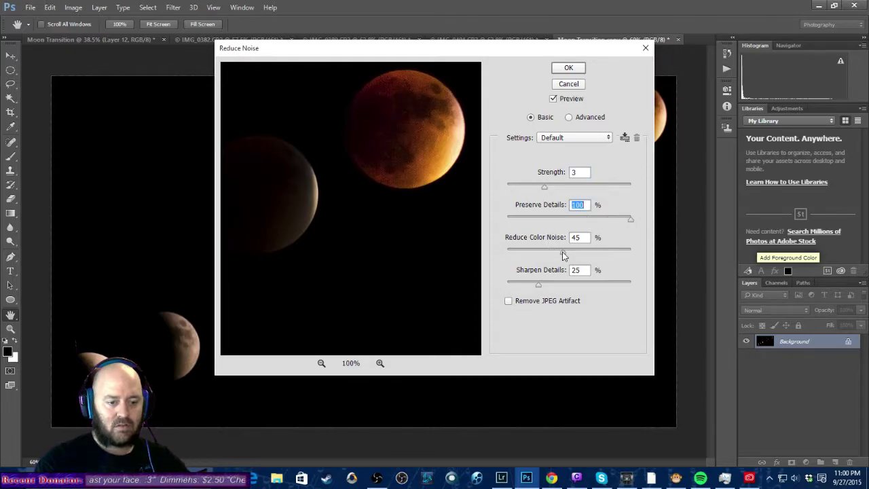
mouse_move(562, 255)
mouse_down()
mouse_move(575, 256)
mouse_move(549, 255)
mouse_up()
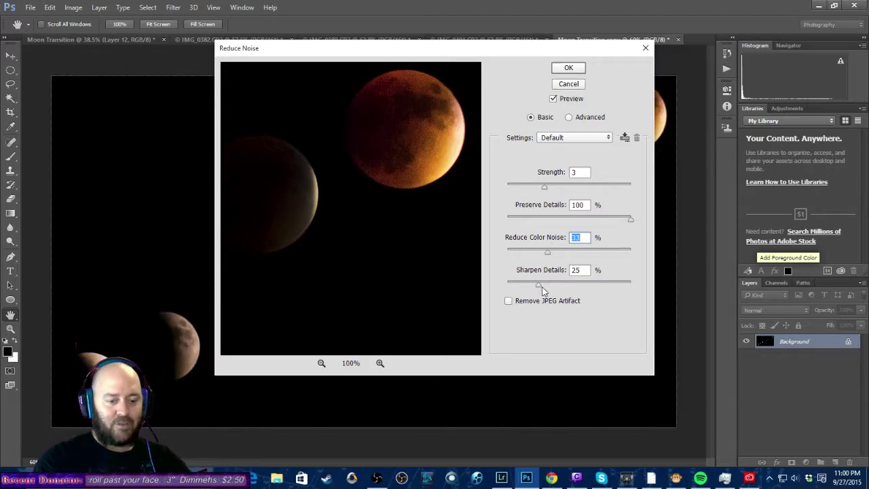
drag(538, 286, 561, 284)
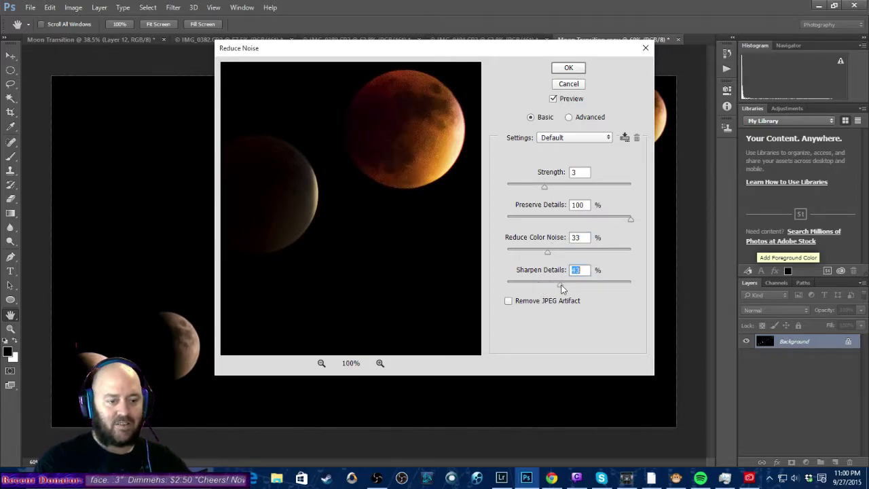
mouse_move(542, 193)
mouse_down()
mouse_move(562, 193)
mouse_move(547, 189)
mouse_up()
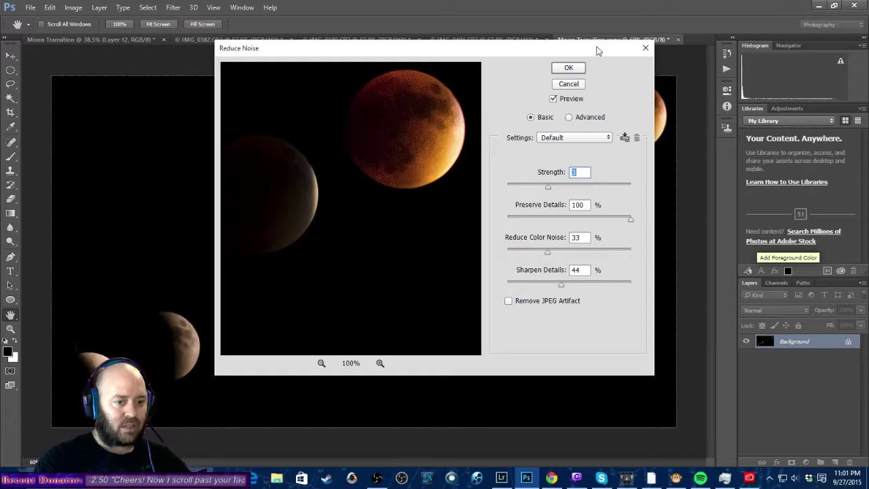
click(570, 74)
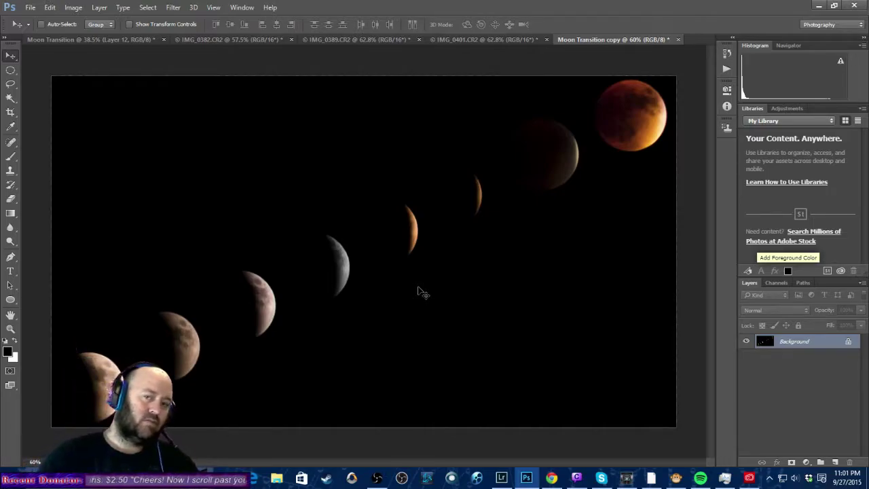
Display only the blue channel of the moon composite and undo the last Reduce Noise filter.
key(ctrl)
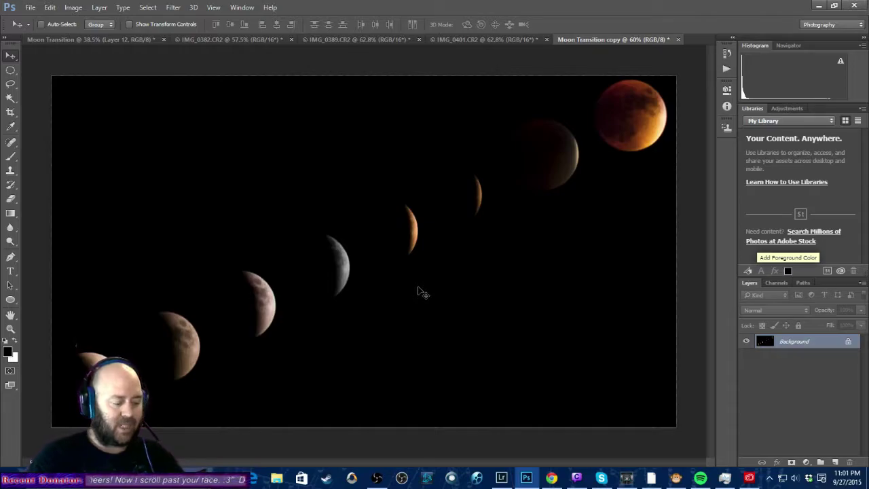
key(ctrl+5)
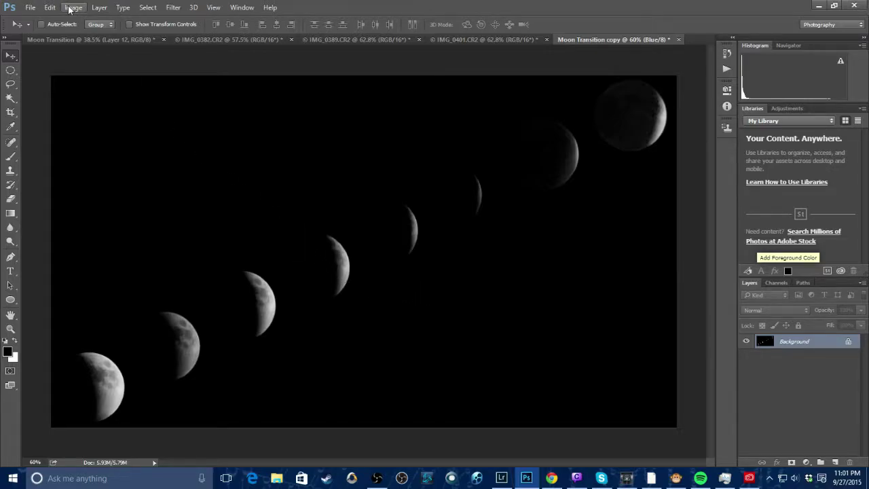
key(ctrl+z)
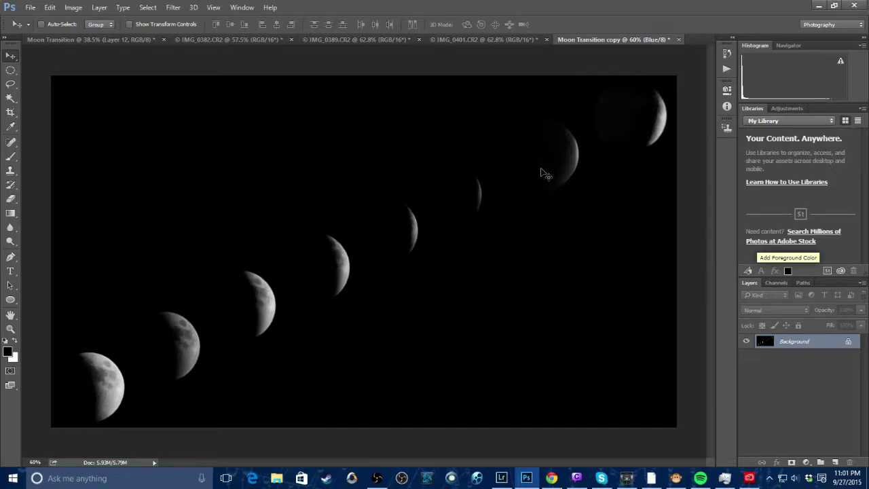
Display only the red channel of the composite copy and step back through its history to the separate, unflattened moon layers.
key(ctrl+3)
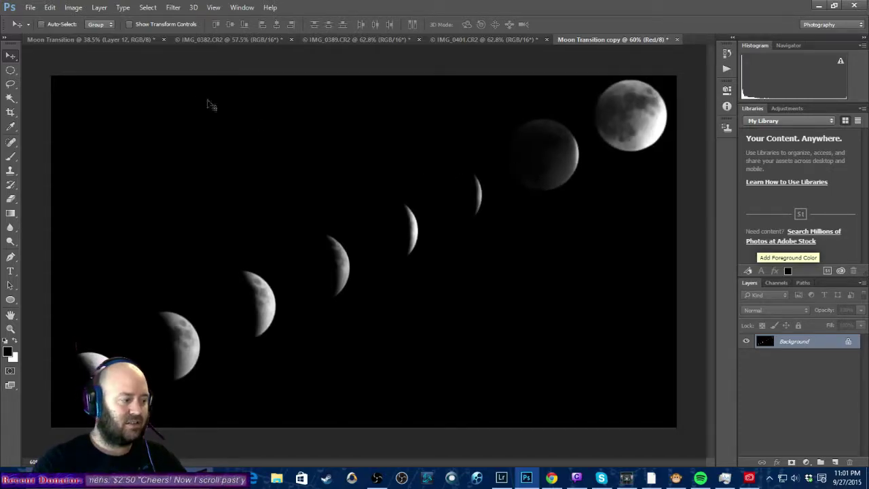
click(95, 9)
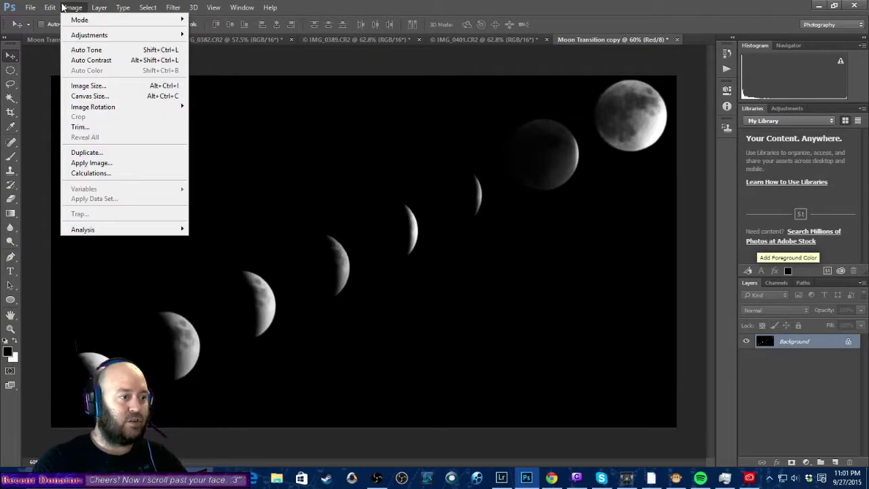
click(72, 7)
click(50, 8)
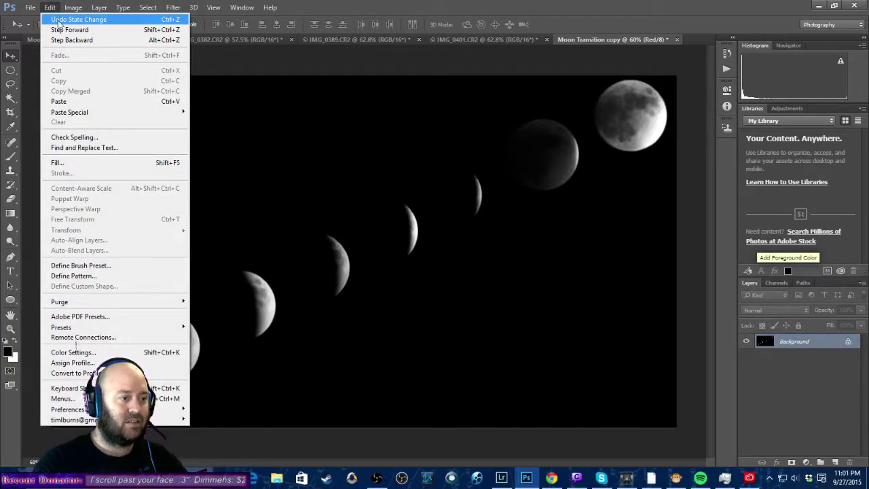
click(63, 20)
click(49, 7)
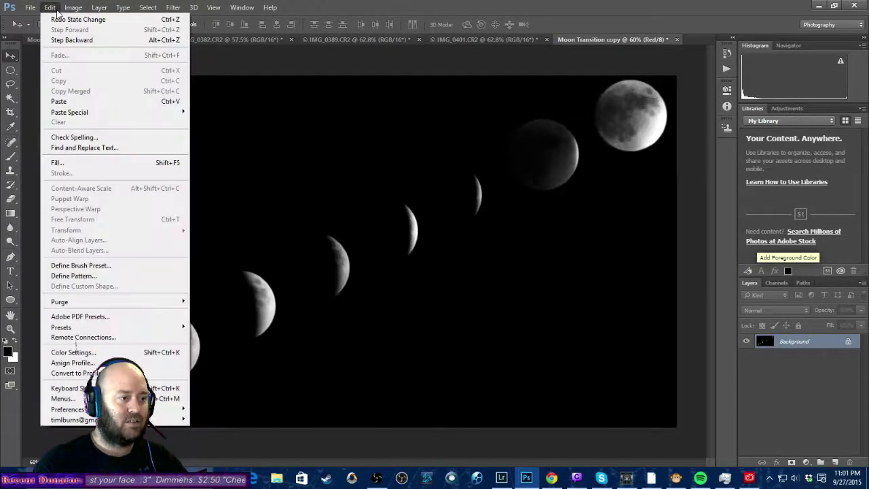
click(67, 41)
click(50, 8)
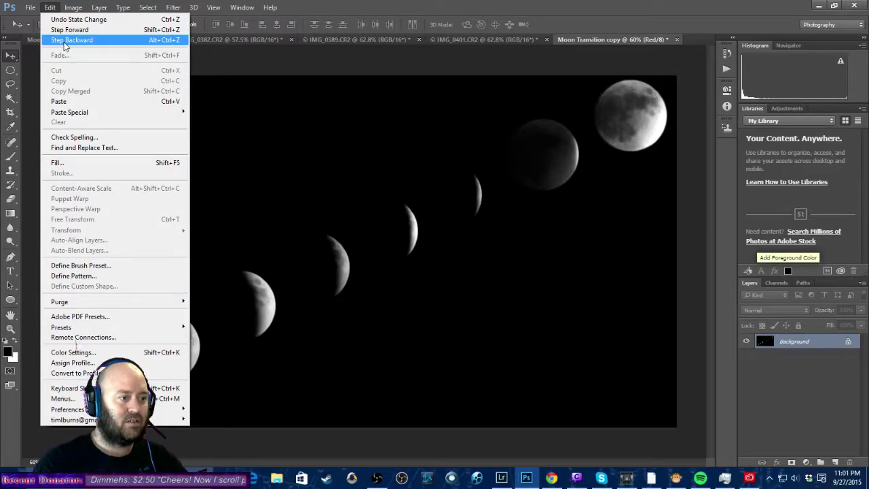
click(68, 40)
click(58, 9)
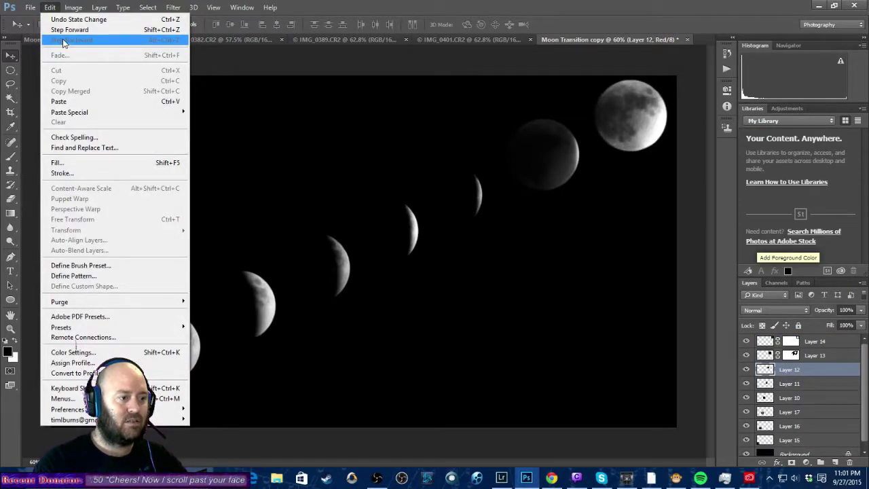
click(73, 8)
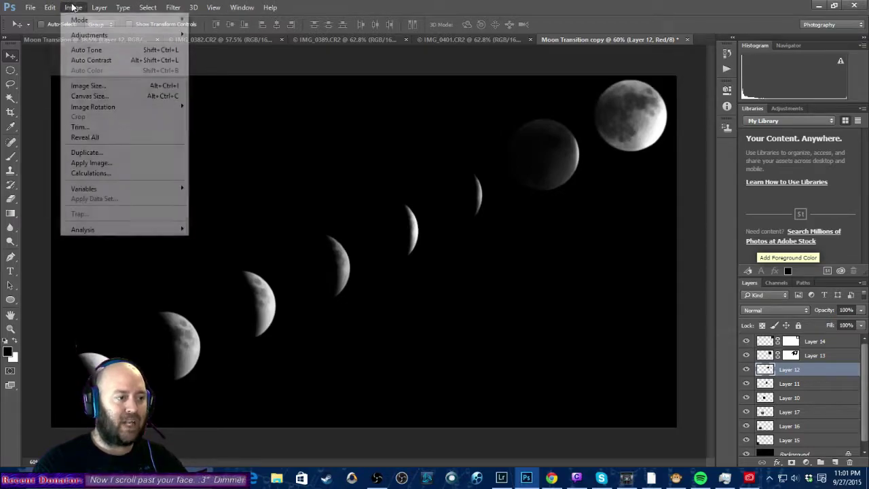
mouse_move(144, 21)
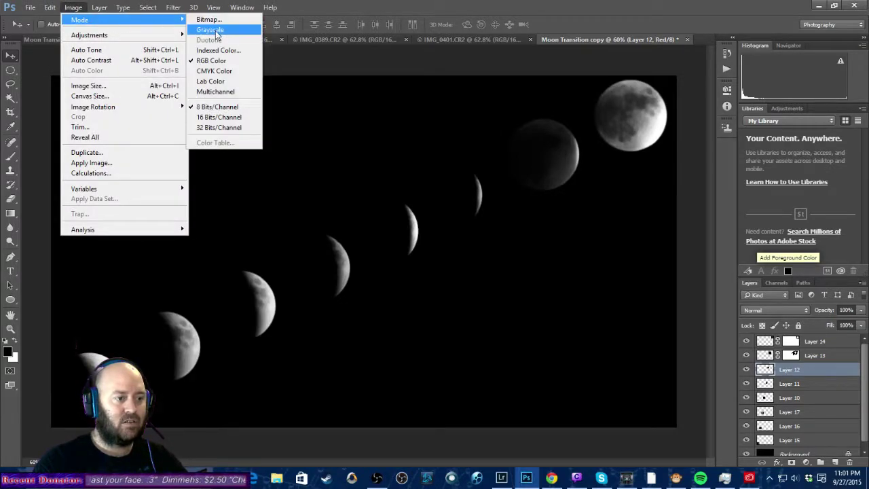
click(218, 127)
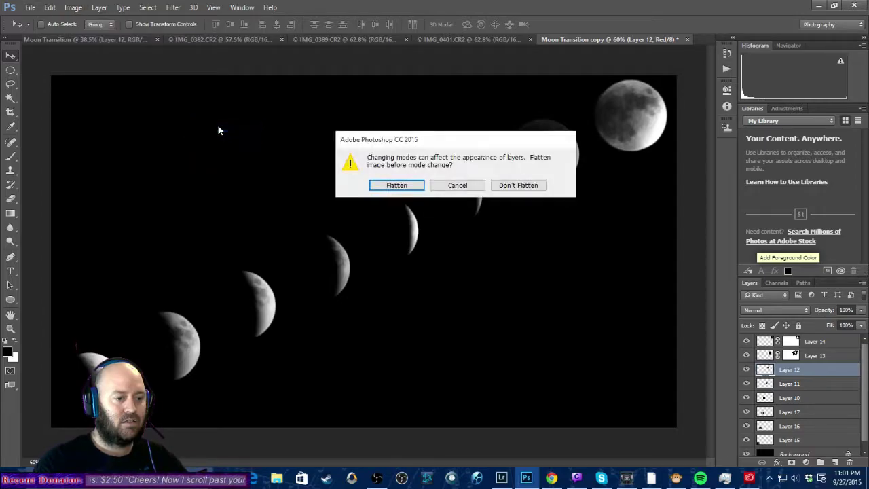
click(477, 186)
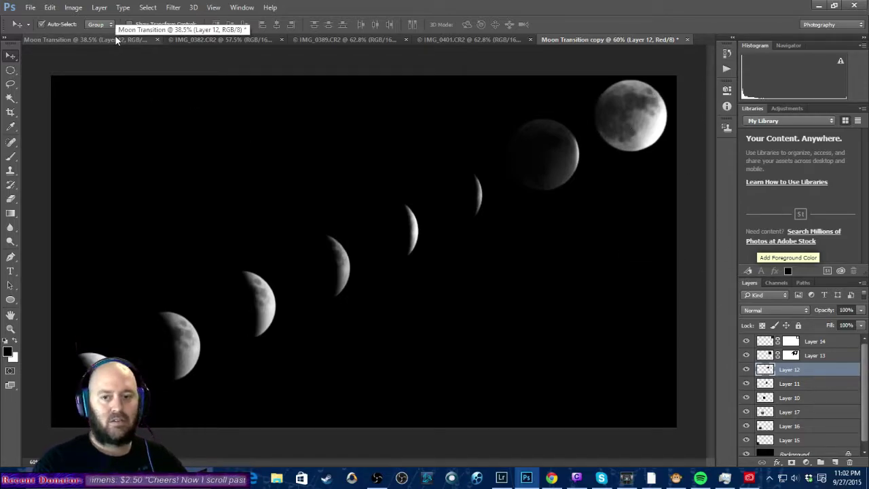
click(66, 7)
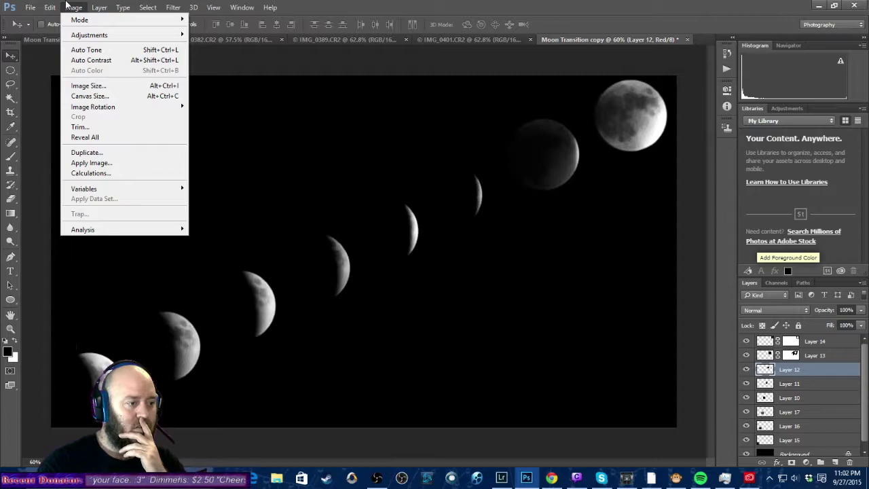
mouse_move(136, 33)
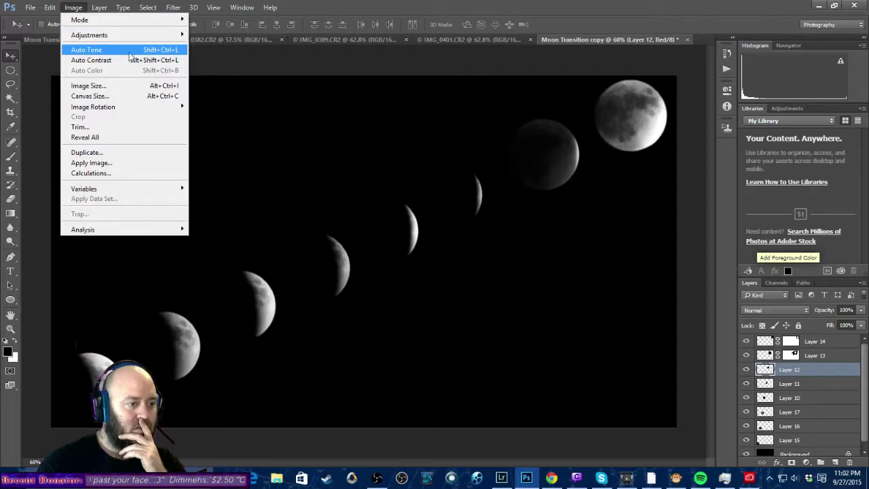
click(138, 50)
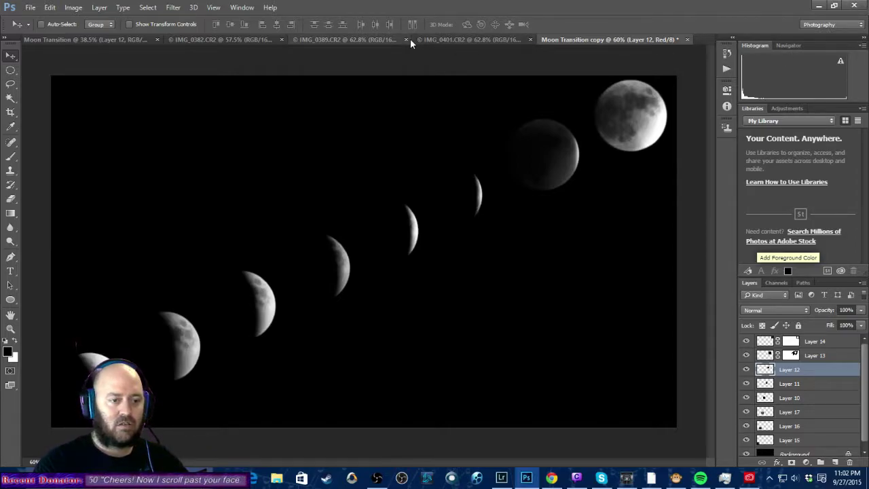
Close the source photos IMG_0382.CR2, IMG_0389.CR2 and IMG_0401.CR2 without saving their changes.
click(465, 40)
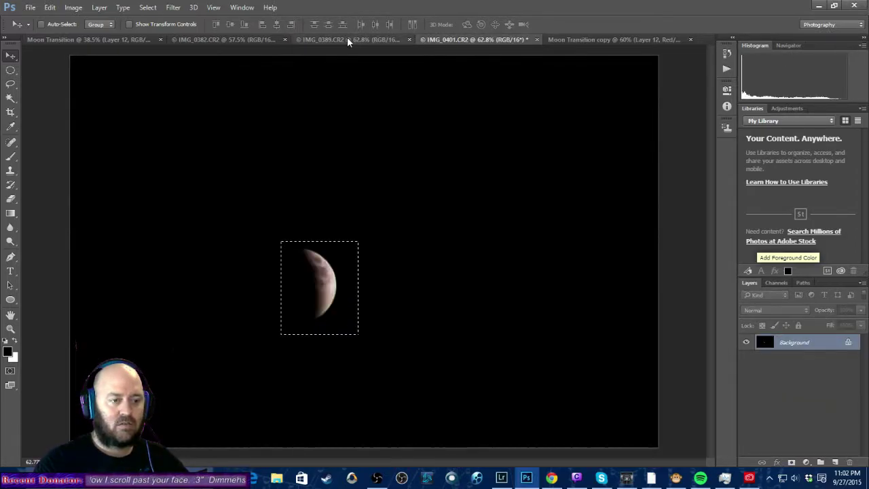
click(285, 40)
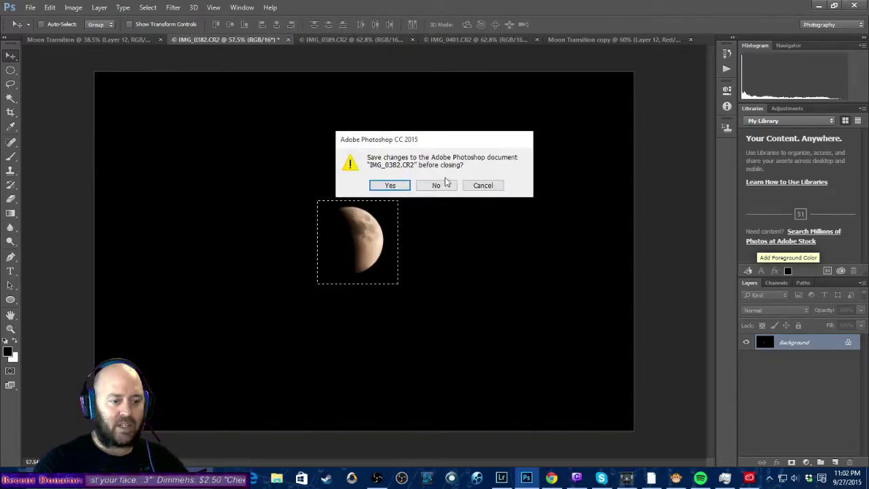
click(441, 183)
click(306, 41)
click(291, 39)
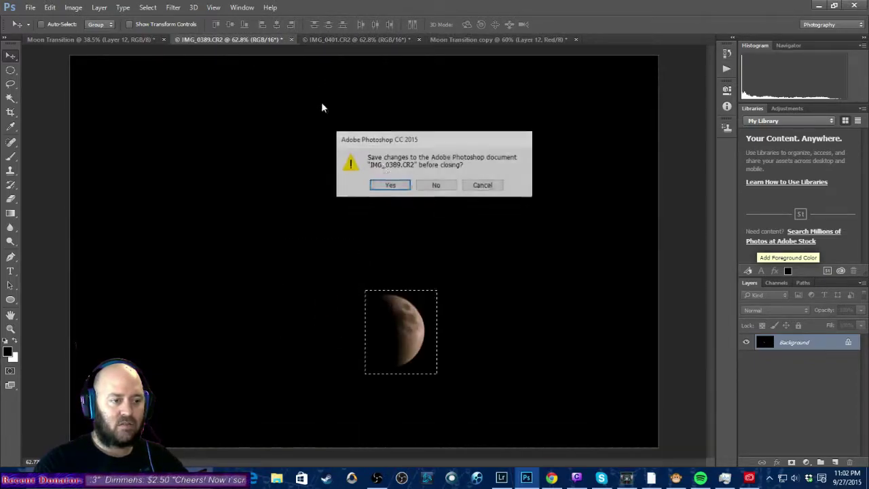
click(439, 185)
click(291, 39)
click(426, 182)
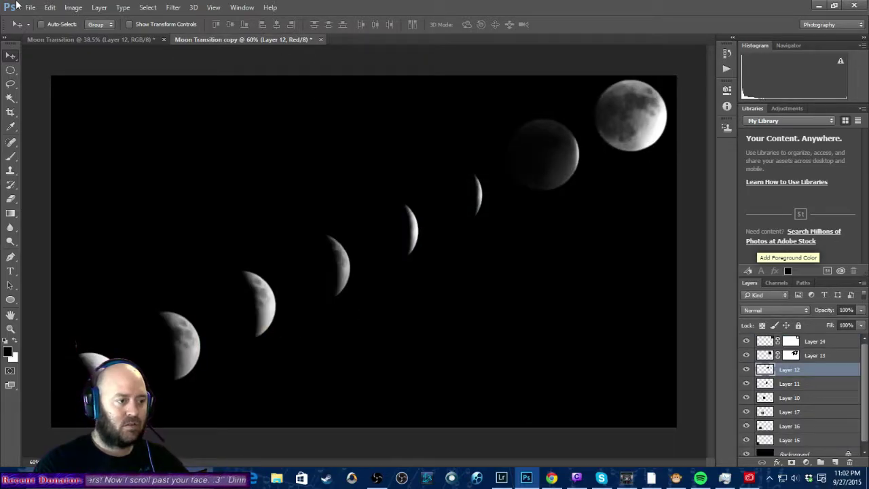
click(49, 7)
click(58, 36)
click(49, 6)
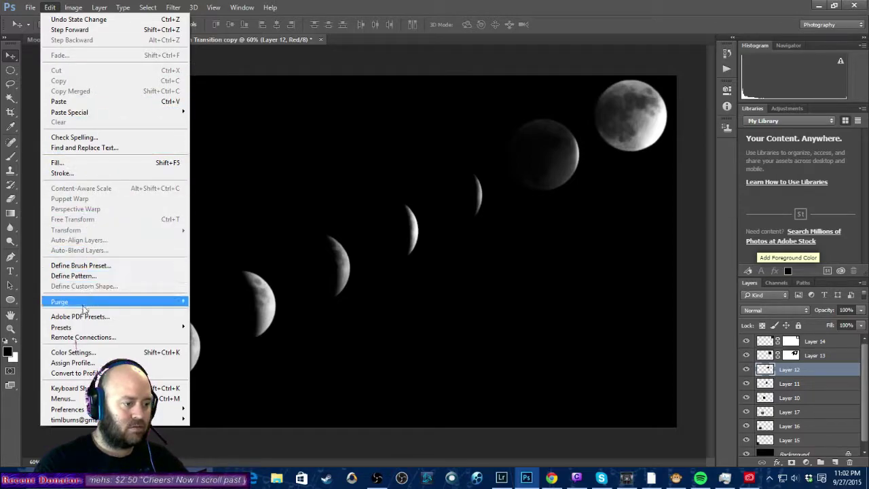
mouse_move(90, 9)
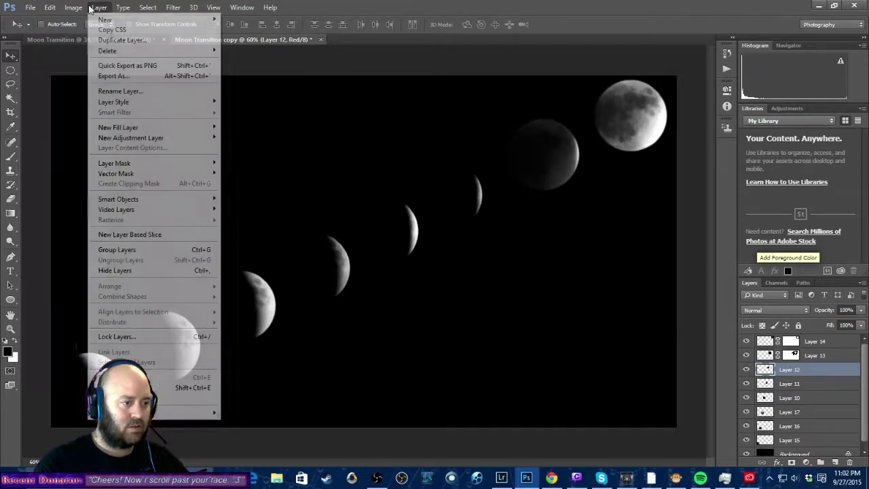
click(653, 7)
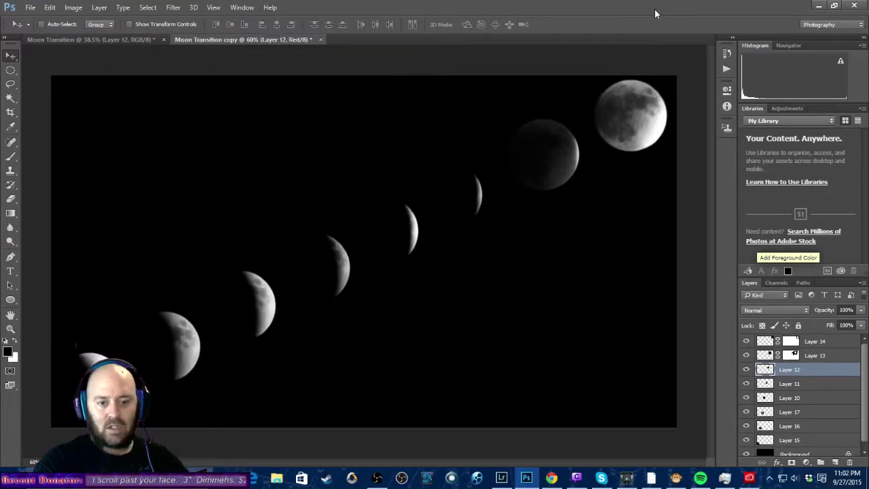
Show the Navigator overview of the composite copy and look over the available adjustments.
click(789, 45)
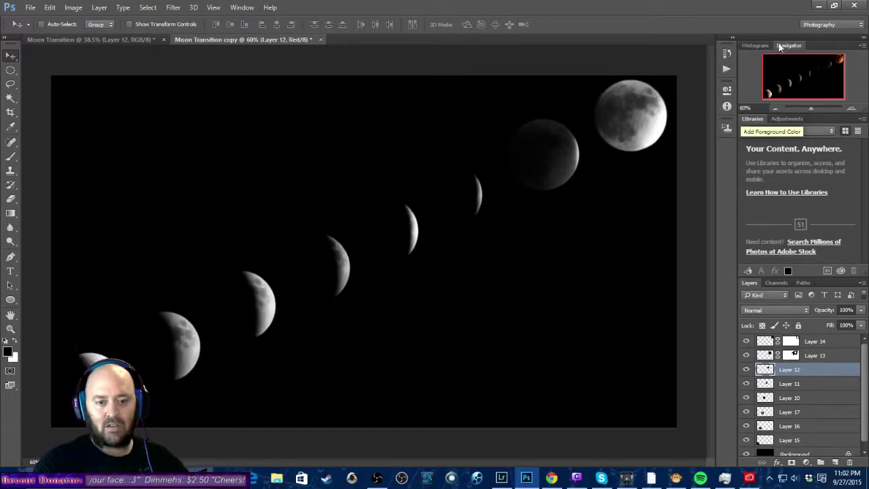
click(789, 118)
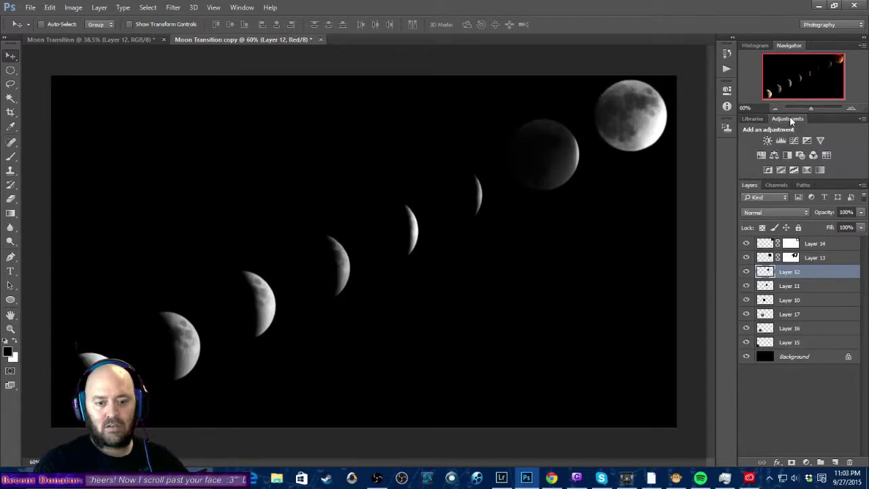
click(752, 119)
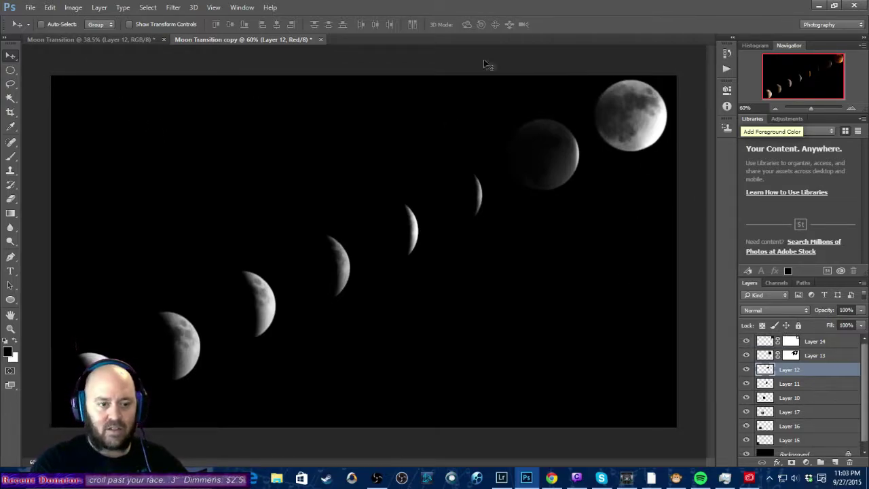
Compare the original Moon Transition document with its red-channel copy, including the edit history available in the copy.
click(126, 39)
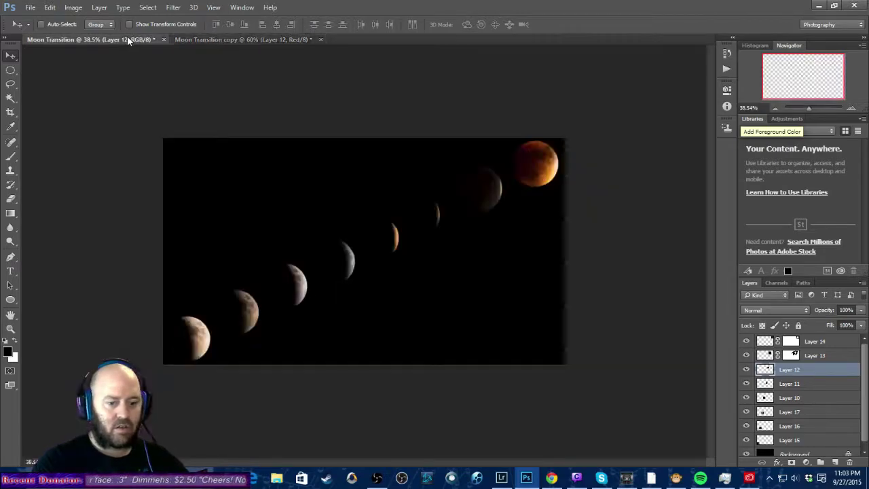
click(230, 41)
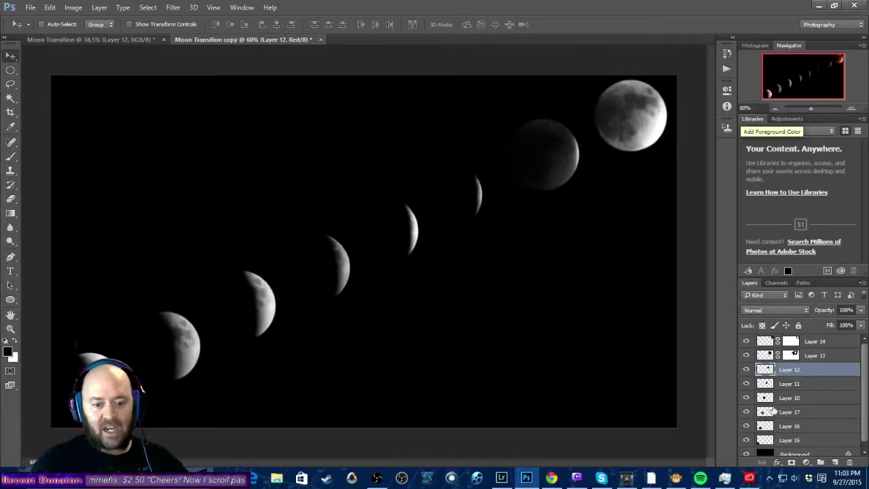
click(50, 7)
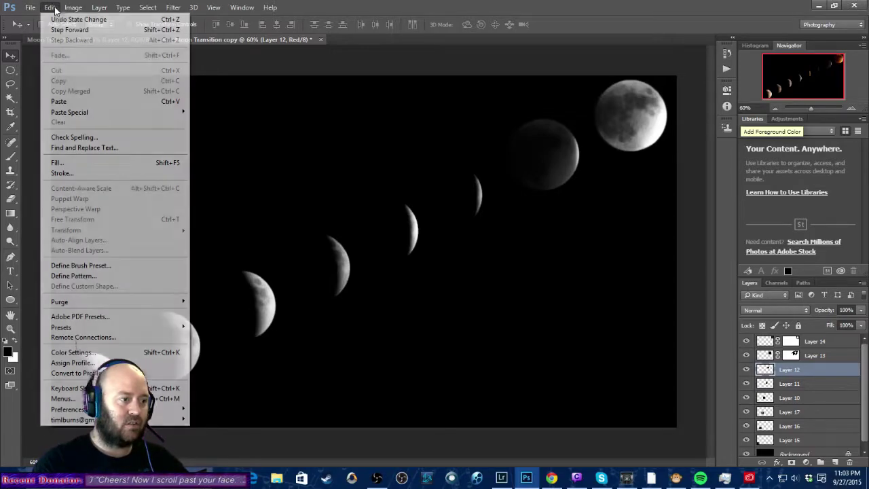
click(51, 8)
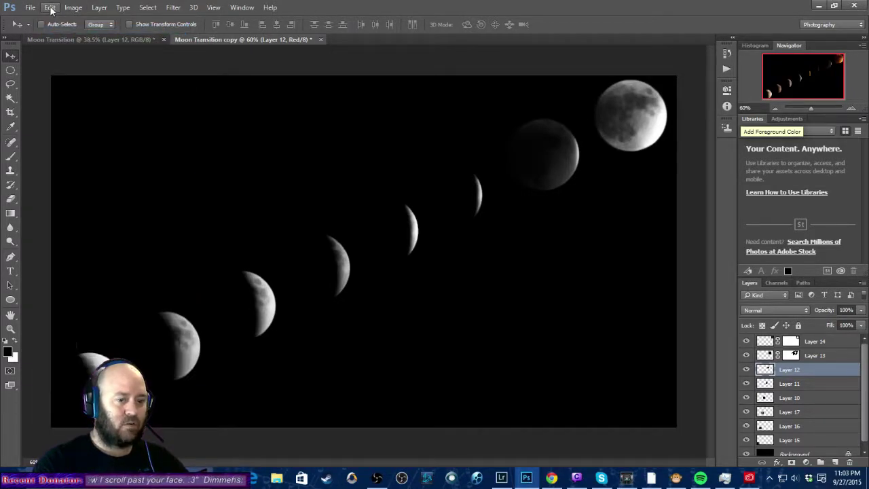
click(54, 8)
click(48, 8)
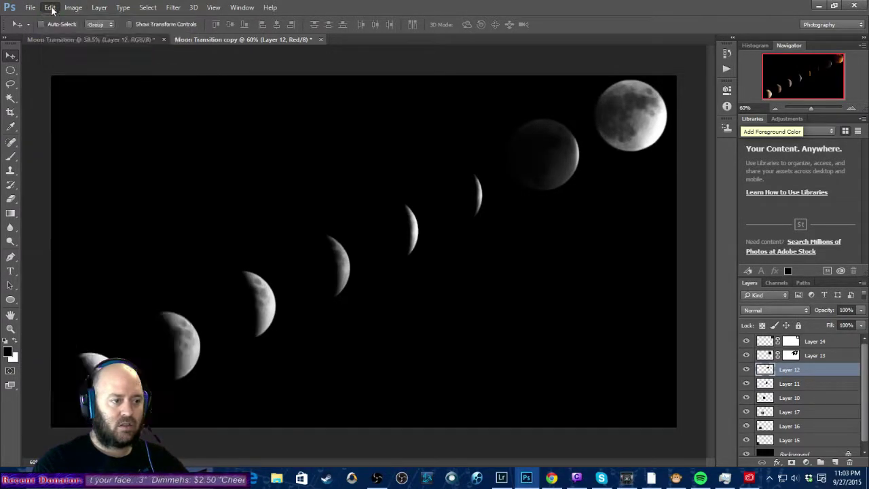
click(88, 40)
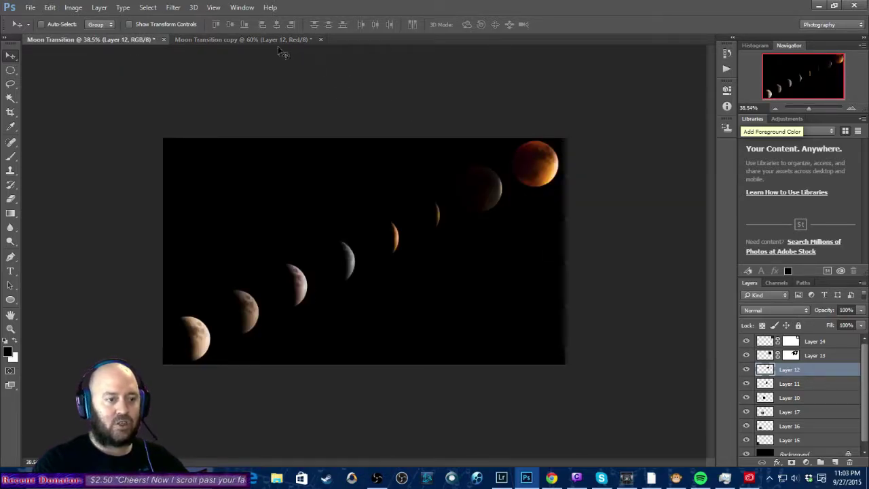
click(224, 39)
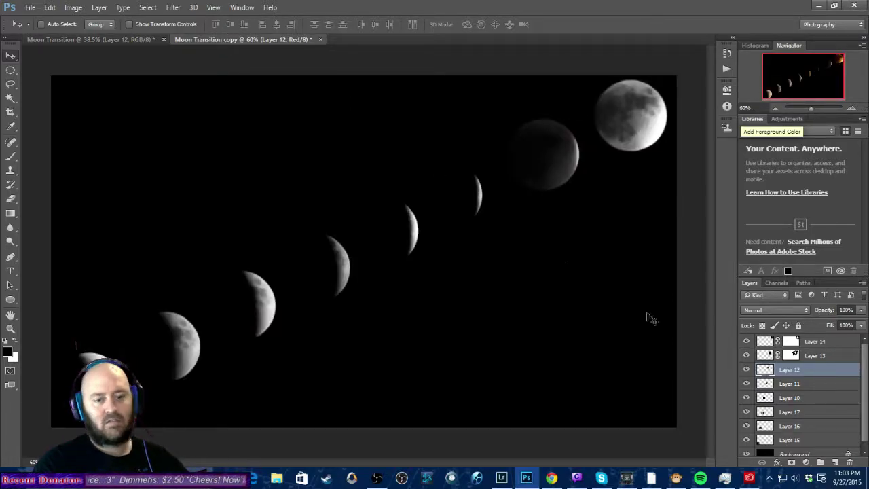
scroll(804, 421, down, 1)
scroll(803, 422, up, 1)
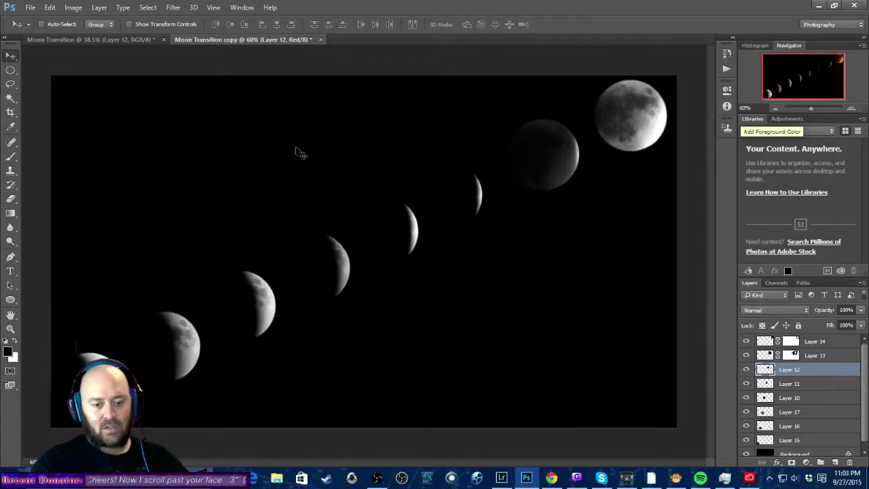
Duplicate the original Moon Transition document as Moon Transition copy 2, with merged layers only.
click(107, 39)
click(50, 7)
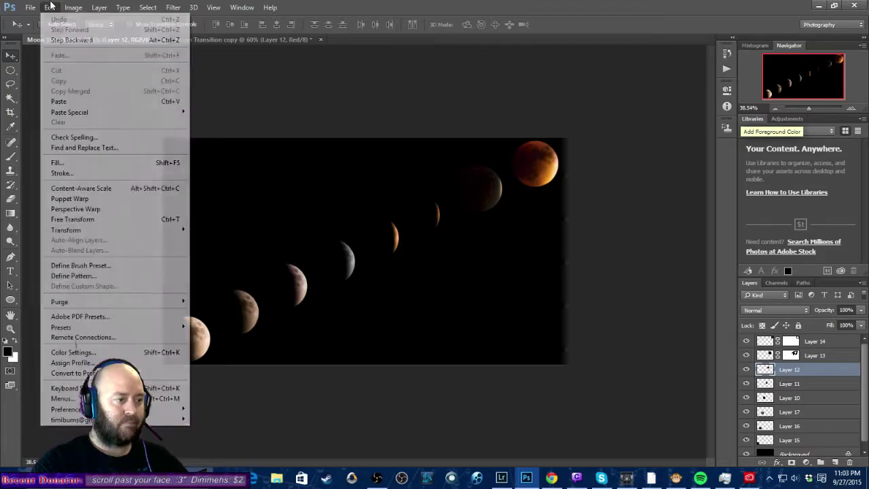
mouse_move(100, 8)
mouse_move(72, 9)
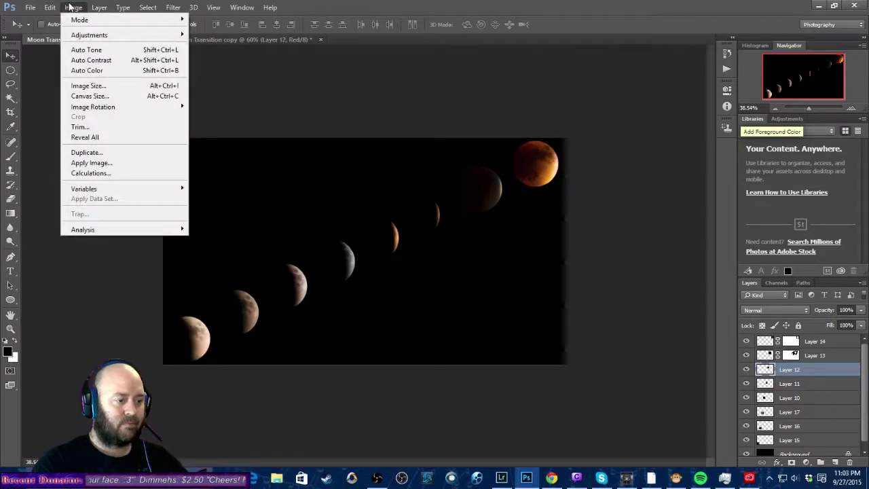
click(108, 152)
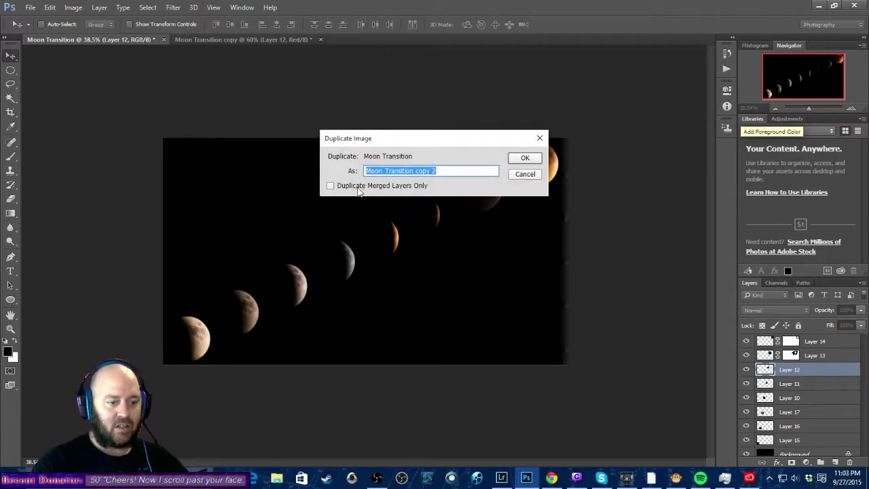
click(354, 189)
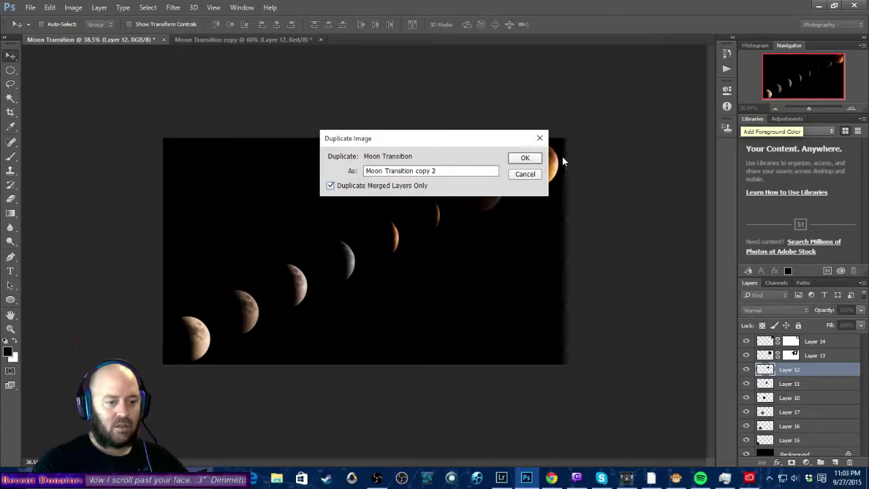
click(524, 157)
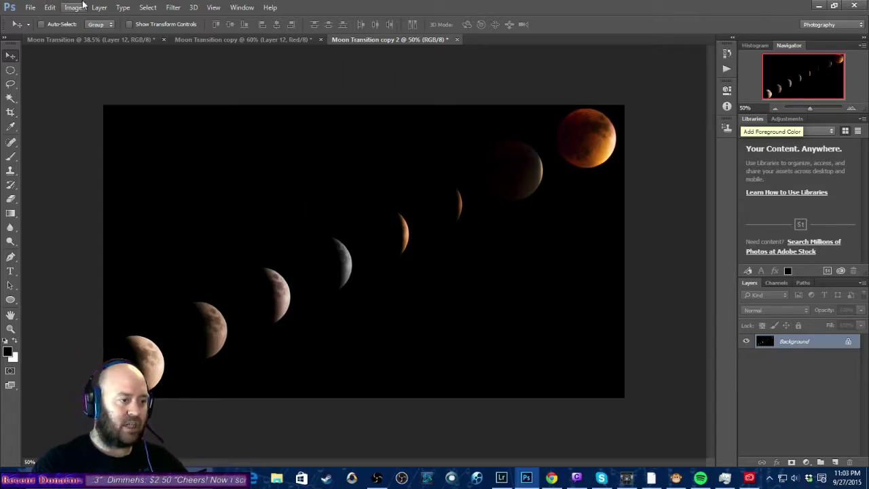
Sharpen the merged composite with Unsharp Mask at a radius of 0.6 pixels and a threshold of 2 levels.
click(173, 7)
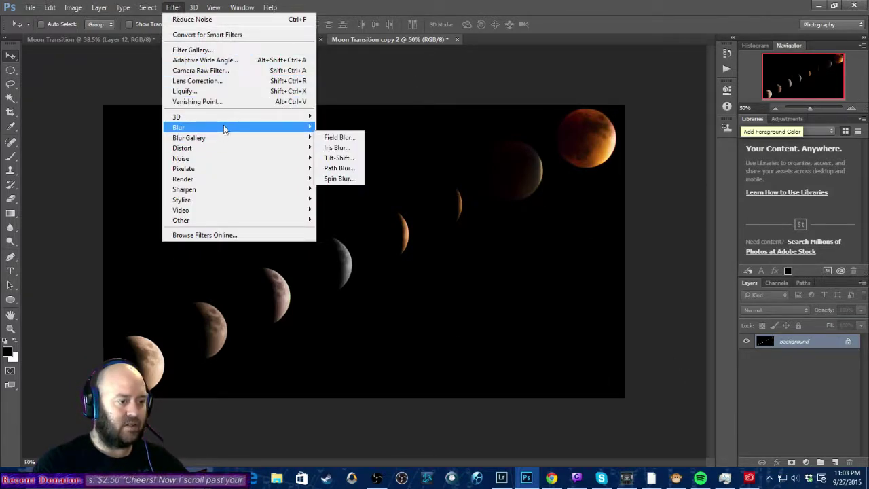
mouse_move(209, 194)
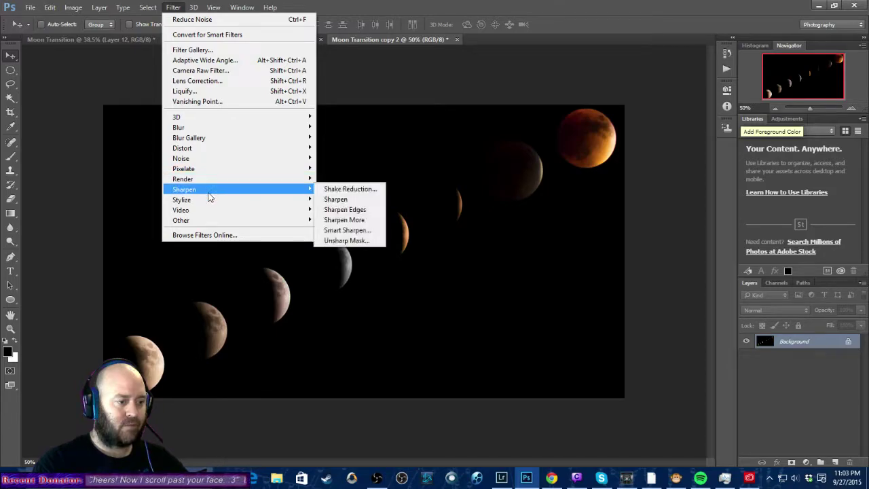
click(339, 239)
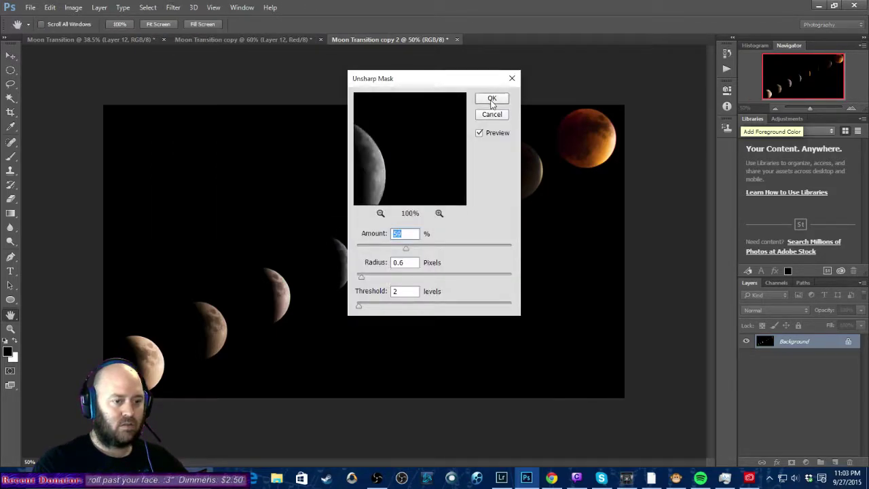
click(490, 99)
Apply the Reduce Noise filter to the sharpened Moon Transition copy 2.
click(171, 8)
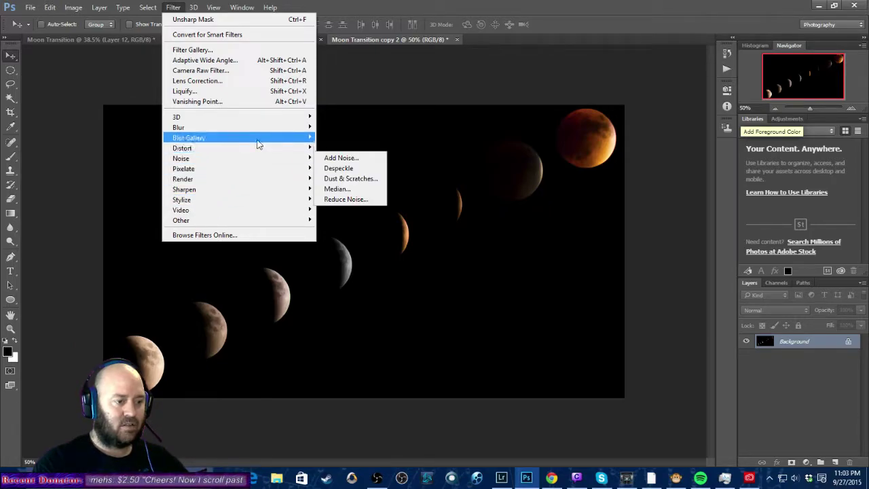
mouse_move(252, 160)
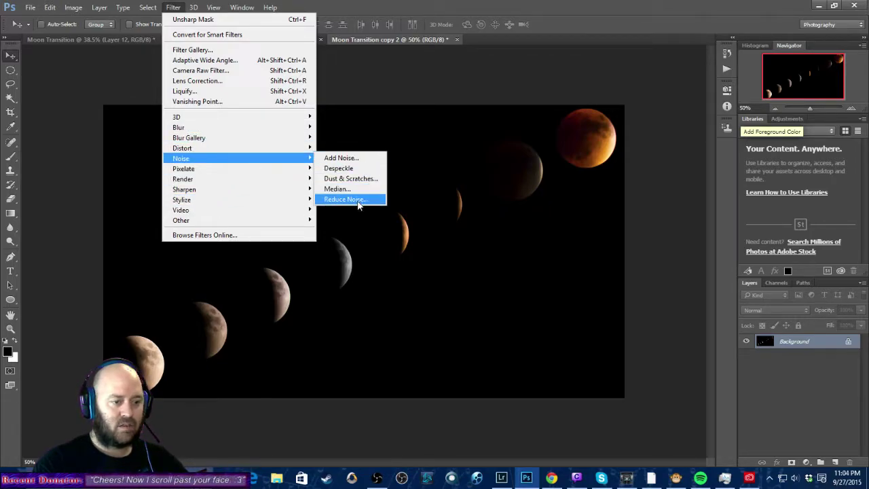
click(351, 198)
click(568, 67)
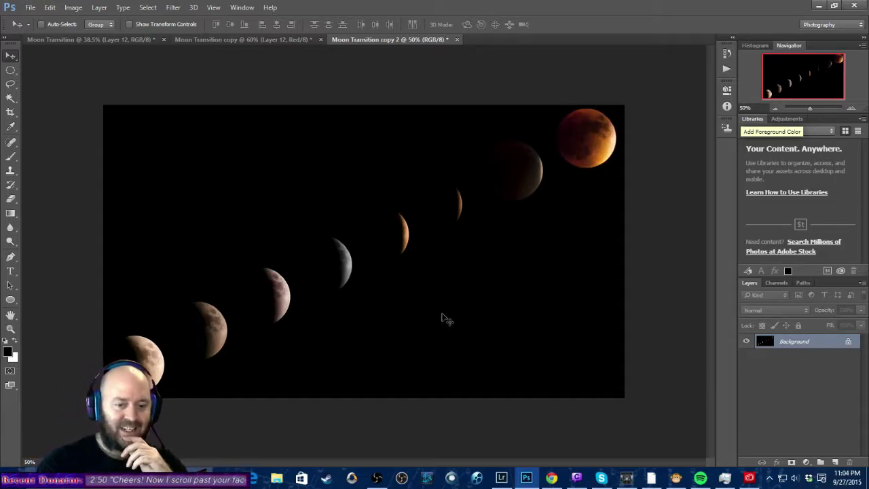
Switch to Logitech Gaming Software and inspect the keystrokes of the "In game no cam" key command without changing them.
click(770, 478)
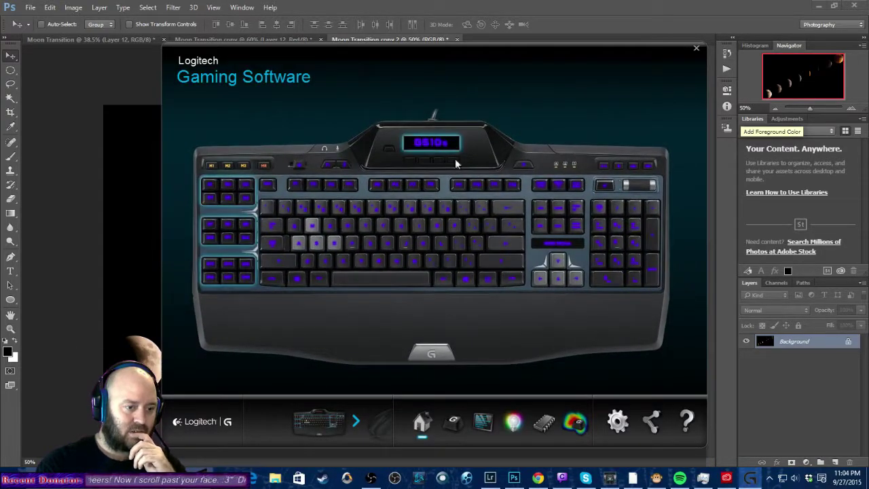
click(208, 270)
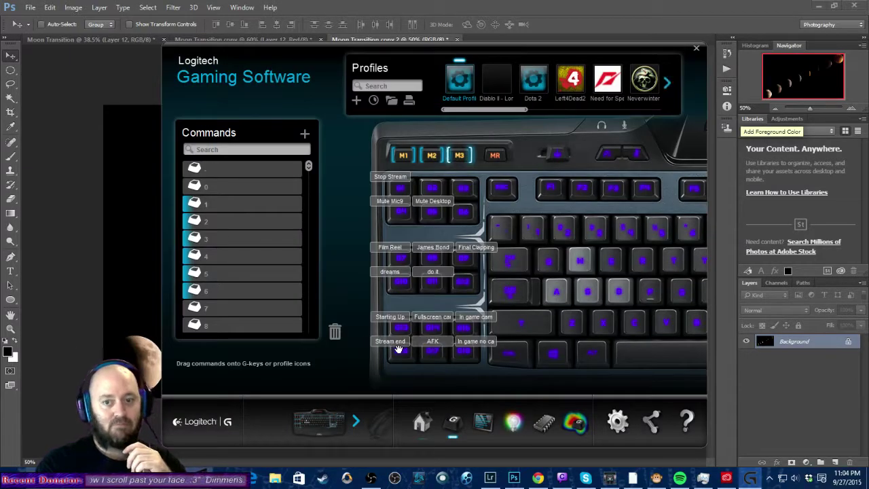
right_click(470, 358)
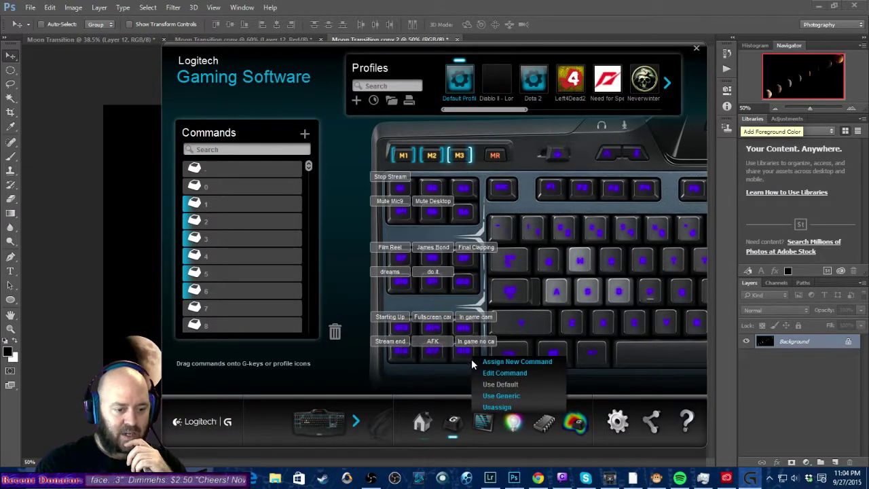
click(524, 377)
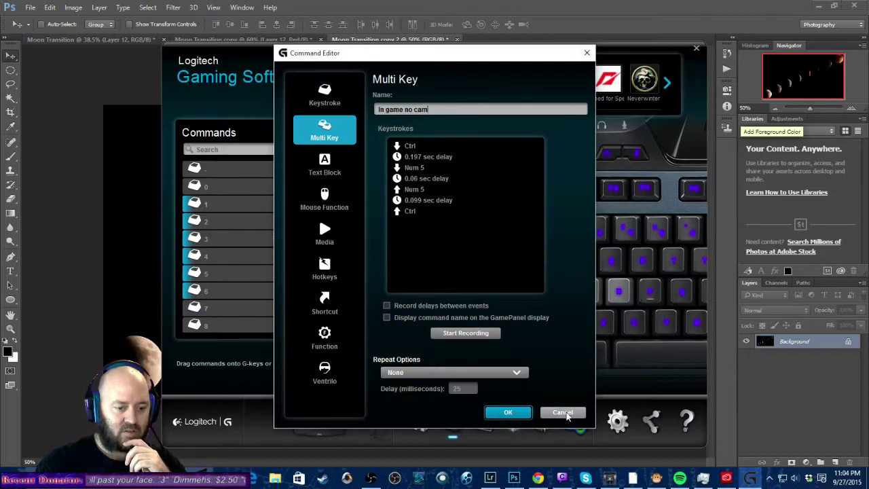
click(563, 412)
click(696, 48)
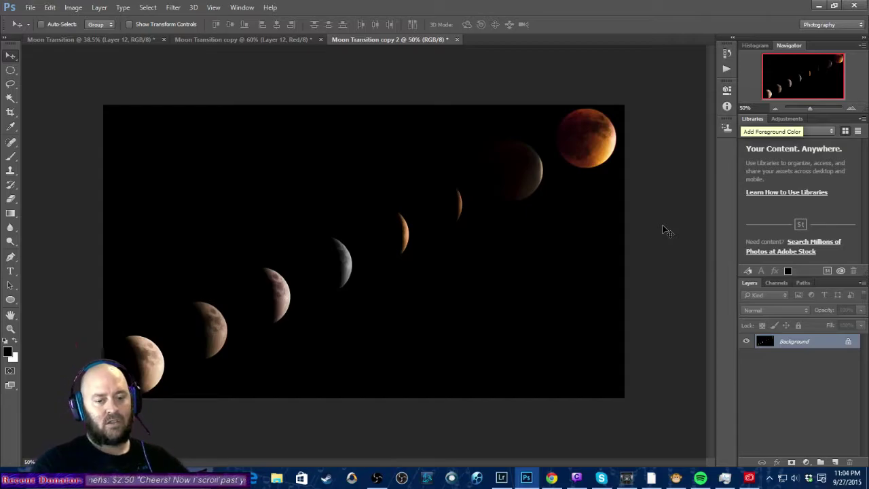
Review the older Moon Transition copy in full colour and close it without saving its changes.
click(275, 40)
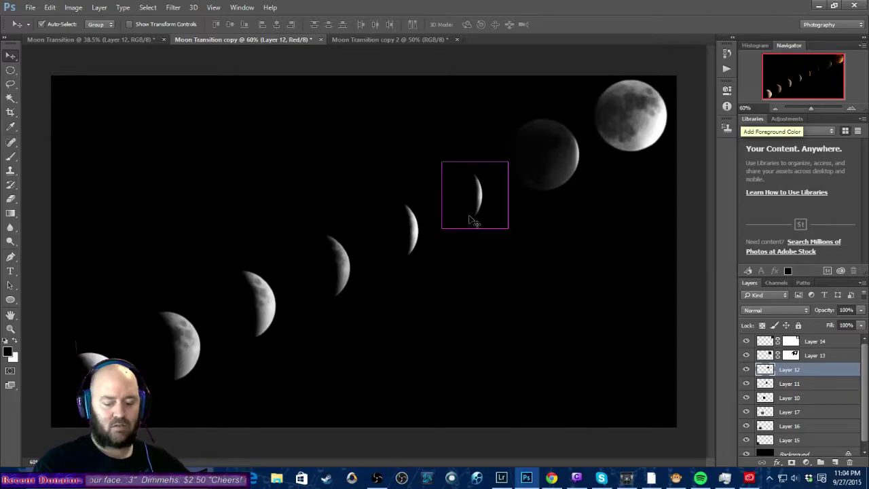
key(ctrl+plus)
scroll(473, 221, up, 1)
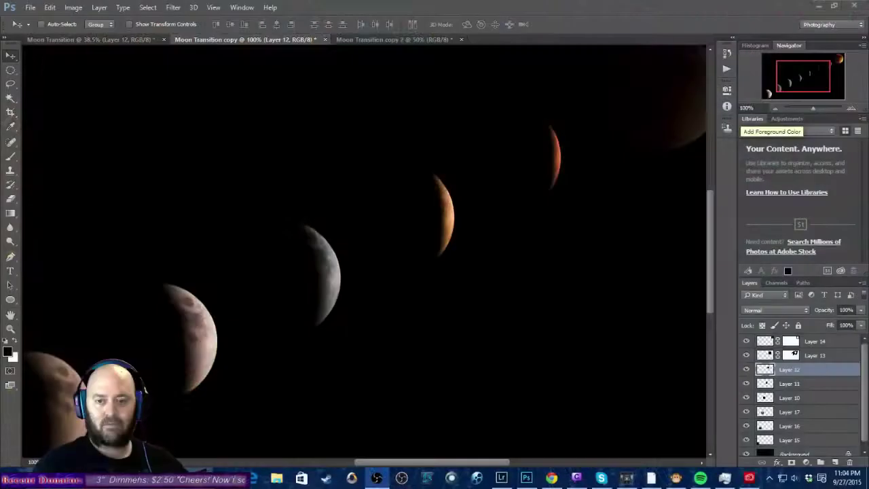
scroll(455, 219, down, 5)
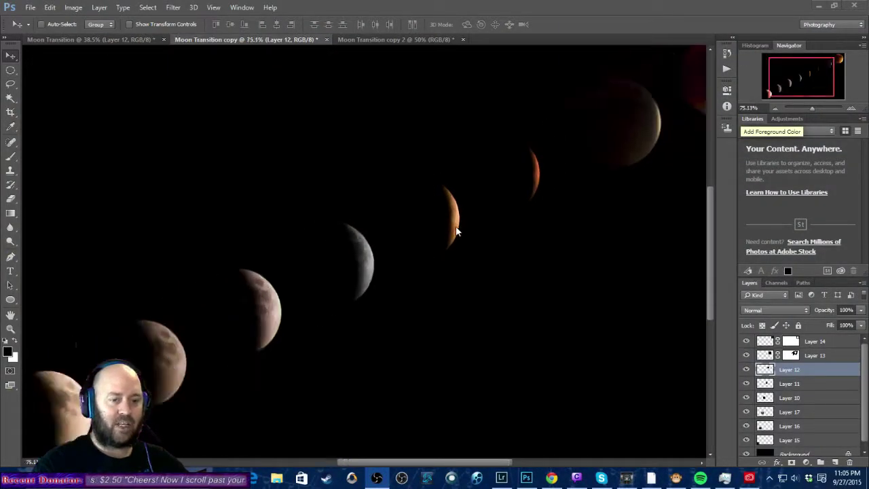
scroll(455, 219, down, 1)
scroll(453, 218, up, 2)
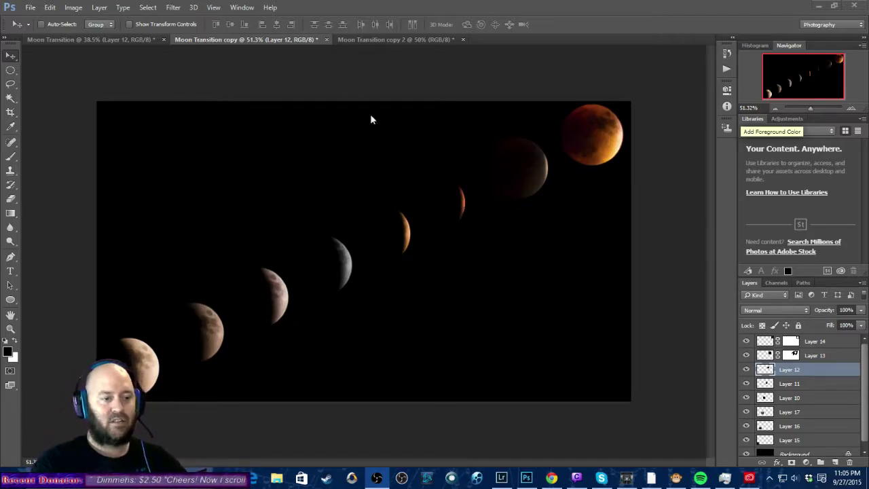
click(369, 38)
click(325, 40)
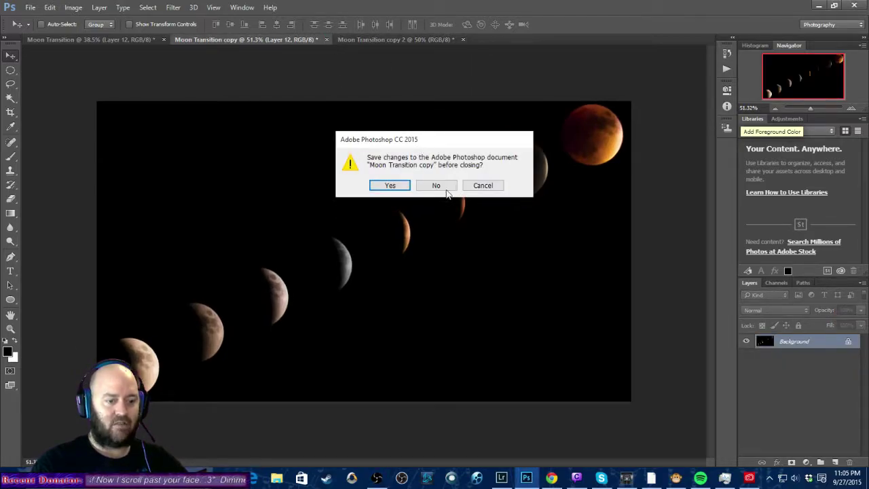
click(446, 189)
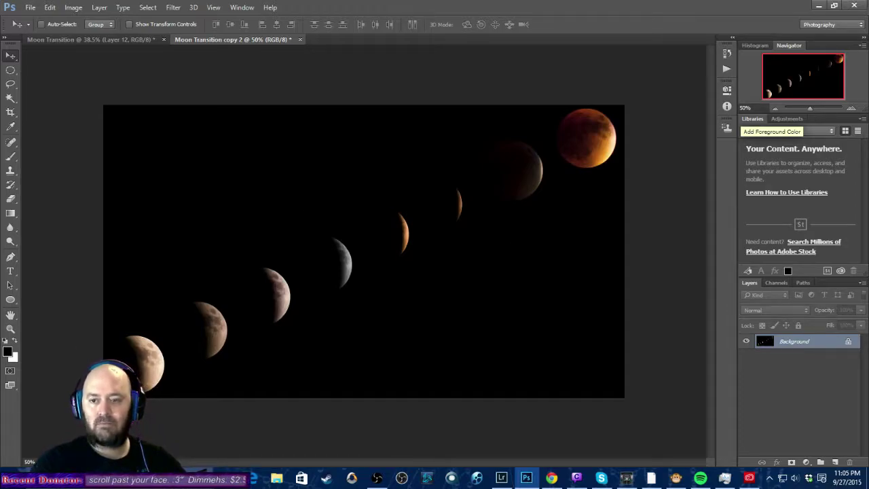
Switch to Lightroom and turn off the Rated filter so the filmstrip lists all photos.
key(alt+Tab)
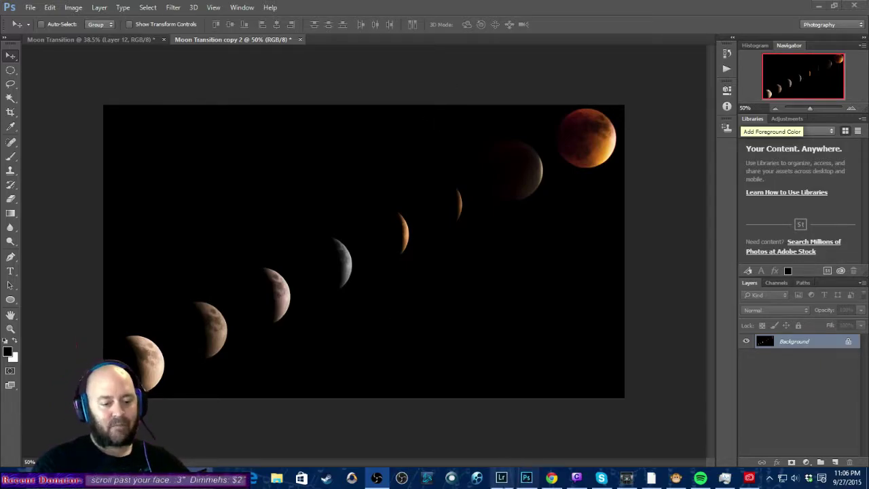
click(501, 477)
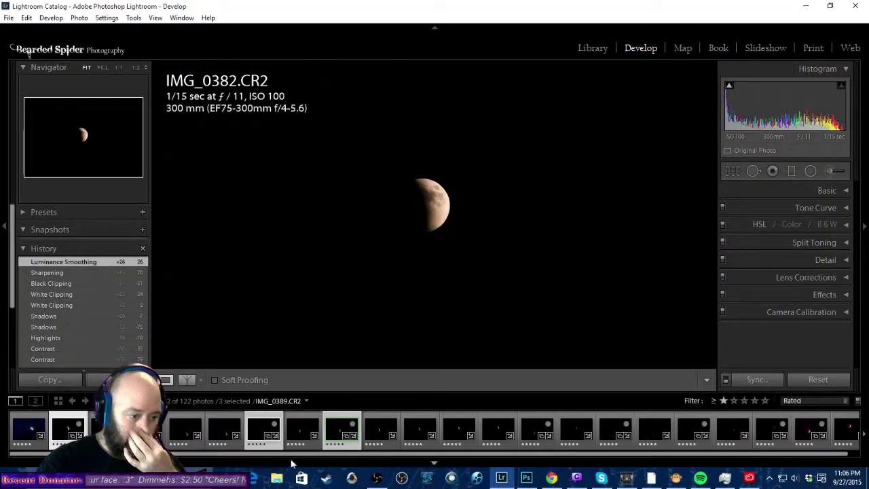
click(836, 402)
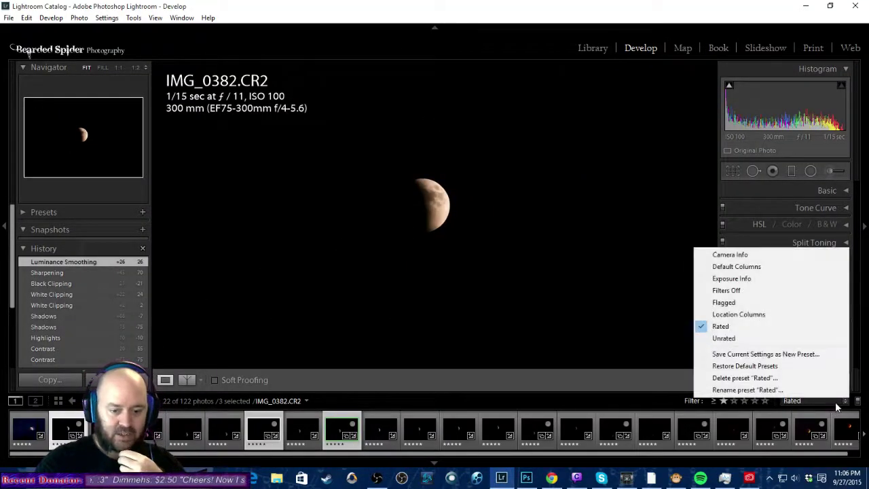
click(745, 326)
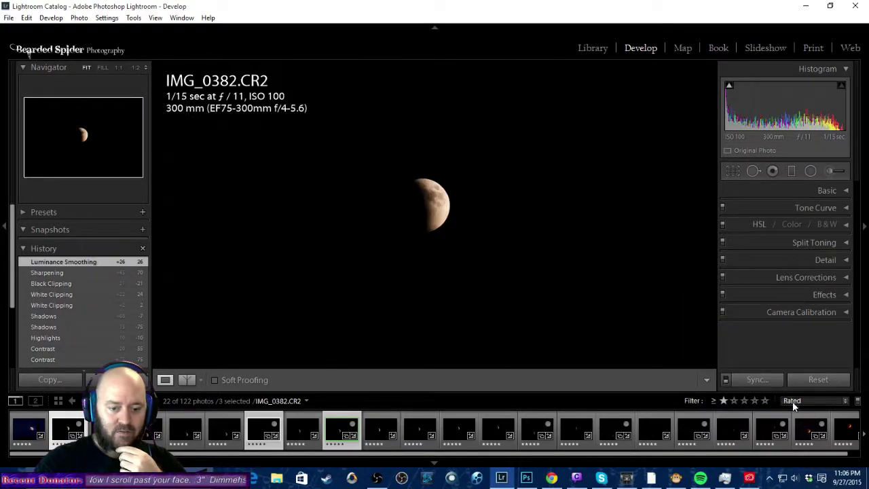
click(693, 400)
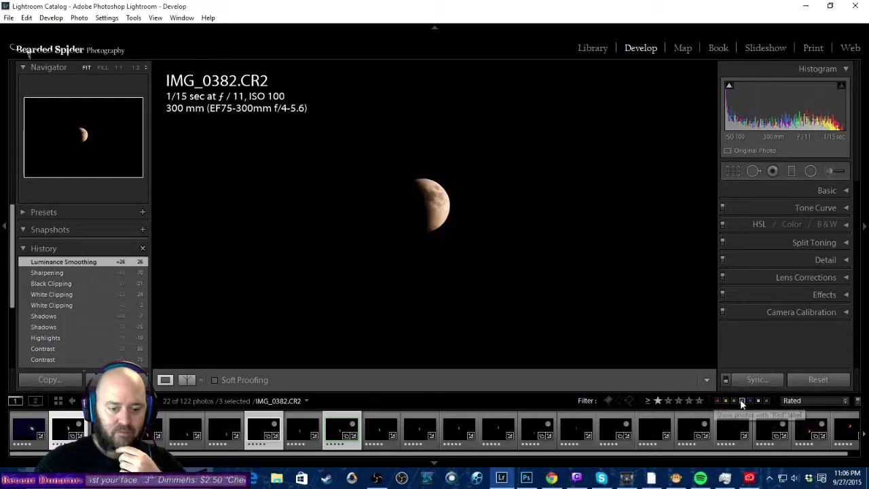
click(845, 401)
click(760, 253)
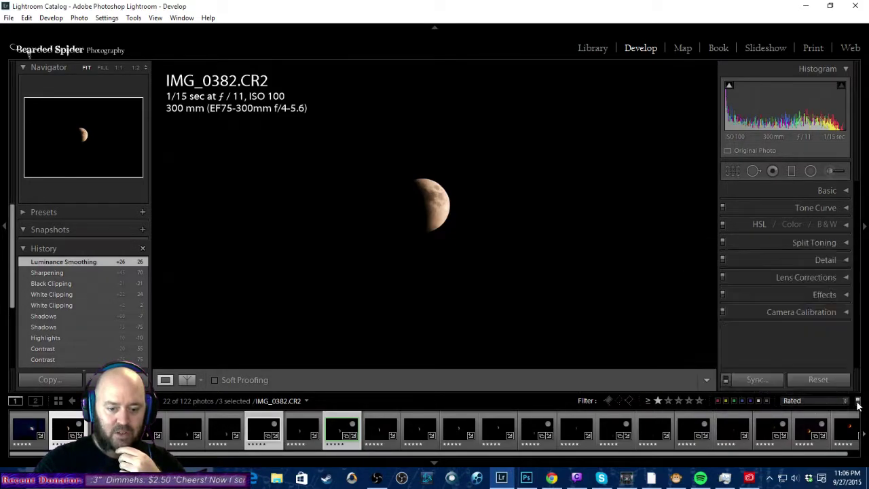
Find the dark star-field photo IMG_0472.CR2 near the end of the filmstrip and select it.
scroll(221, 462, down, 5)
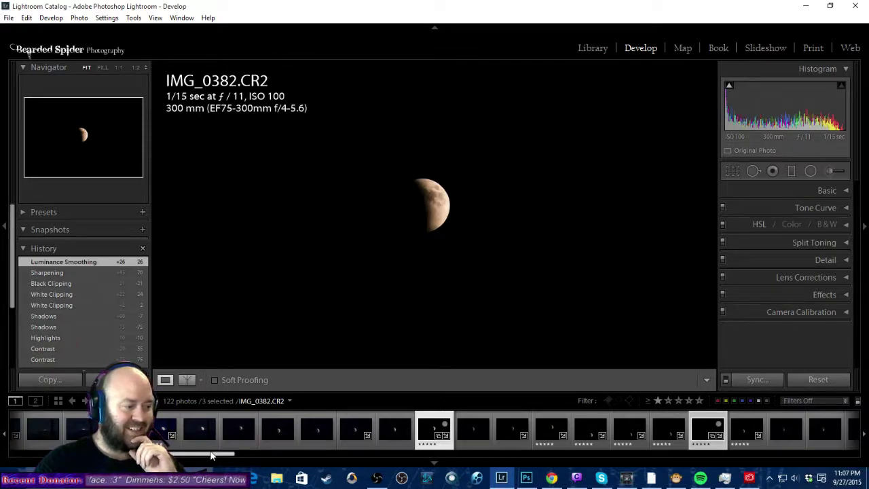
drag(202, 456, 836, 445)
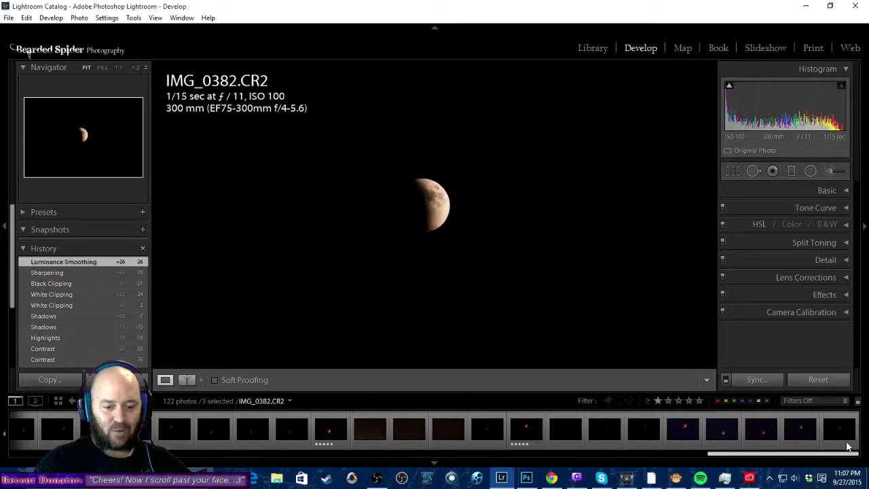
scroll(481, 443, up, 2)
click(521, 426)
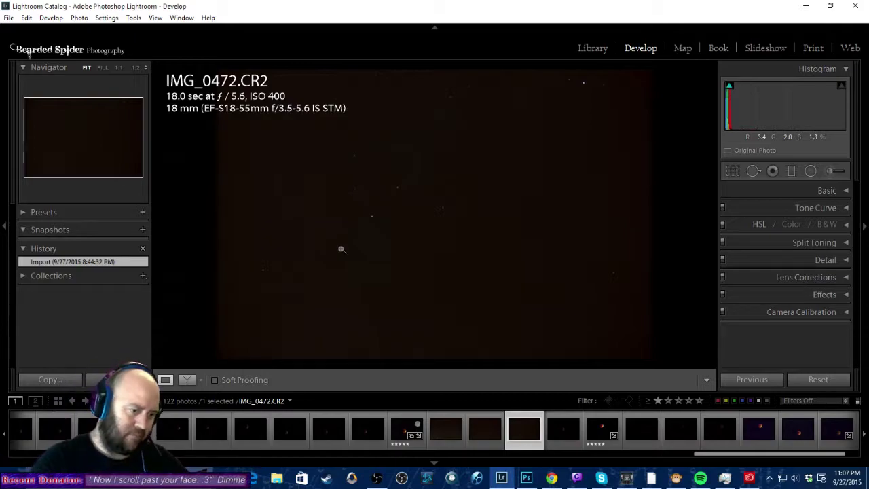
Set the tone of IMG_0472.CR2 to Exposure 0.00, Highlights -100, Shadows +100, Whites +76 and Blacks -100.
click(821, 188)
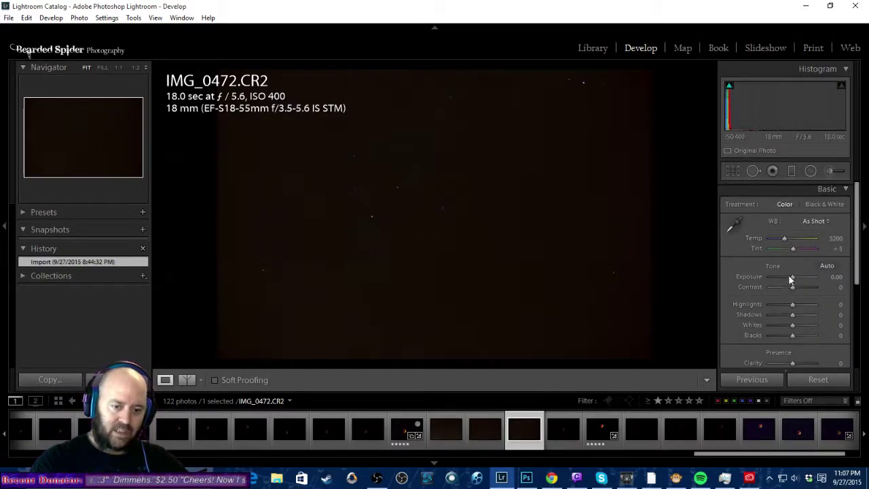
drag(795, 279, 811, 279)
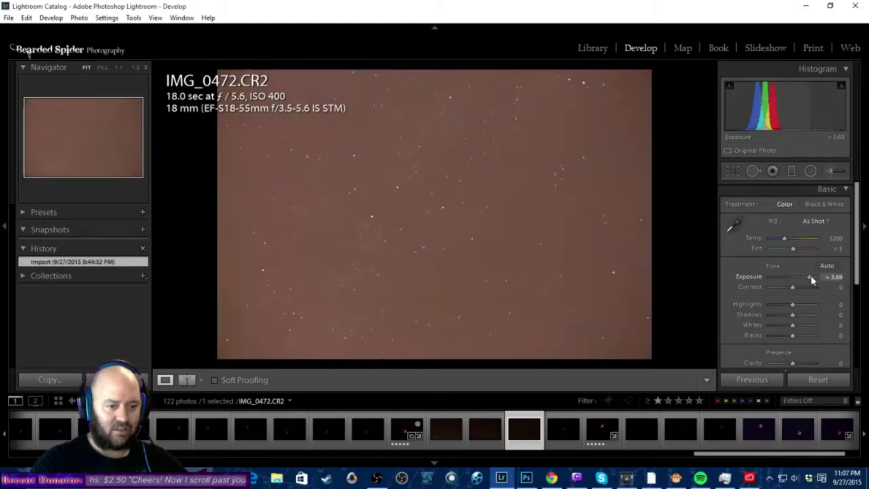
drag(810, 279, 729, 306)
double_click(795, 279)
drag(790, 312, 855, 322)
key(alt)
drag(792, 324, 754, 334)
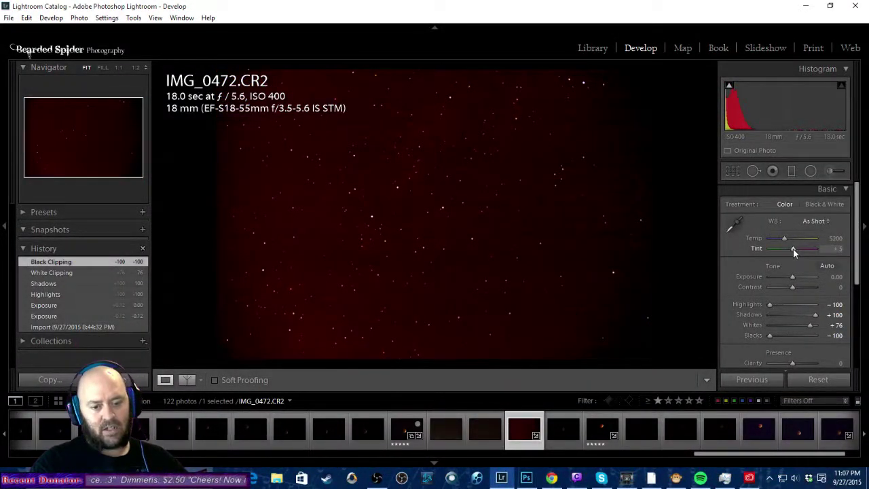
Set the white balance Temp of IMG_0472.CR2 to 3700.
drag(786, 237, 781, 238)
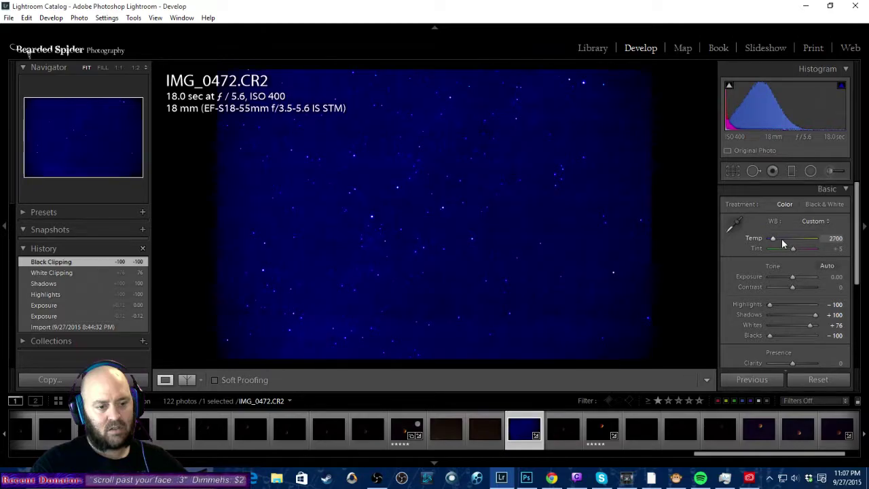
key(Up)
key(Up)
key(Up)
key(Up)
key(Up)
key(Up)
key(Up)
key(Up)
key(Up)
key(Up)
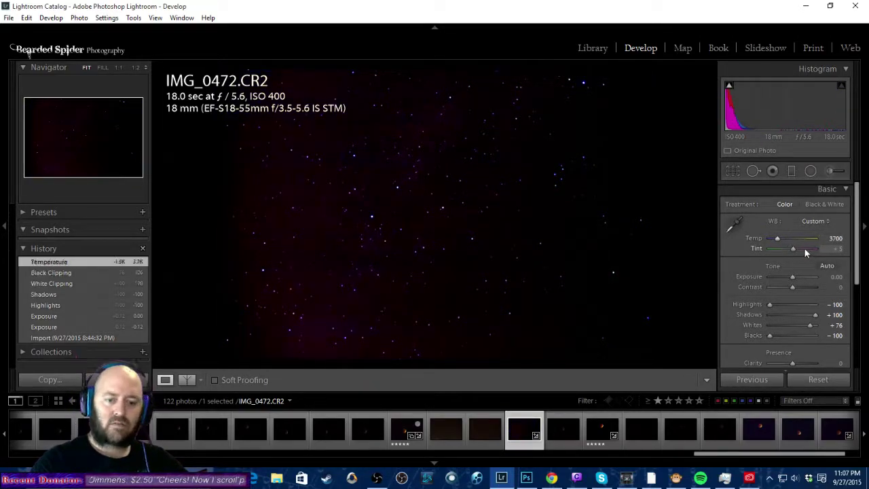
Lower the white balance Tint of the star-field photo to -21.
key(Down)
key(Down)
key(Down)
key(Down)
key(Down)
key(Down)
key(Down)
key(Down)
key(Down)
key(Down)
key(Down)
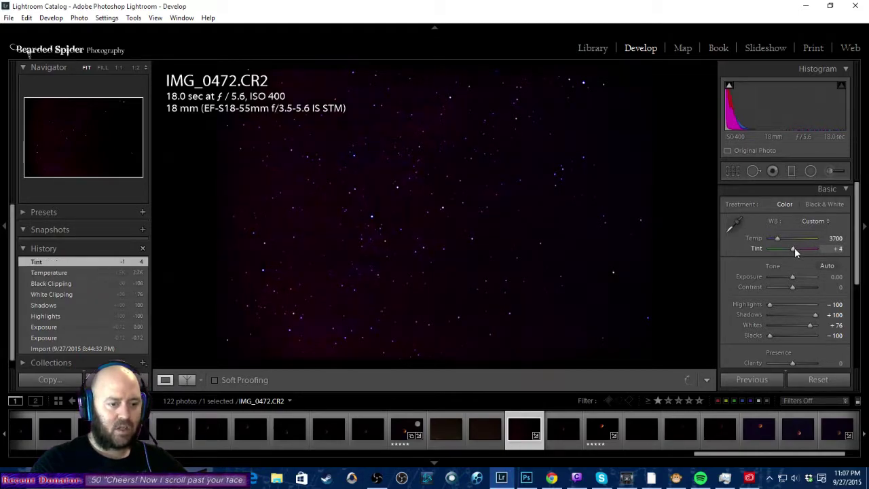
key(Down)
key(Down)
key(Down)
key(Down)
key(Down)
key(Down)
key(Down)
key(Down)
key(Down)
key(Down)
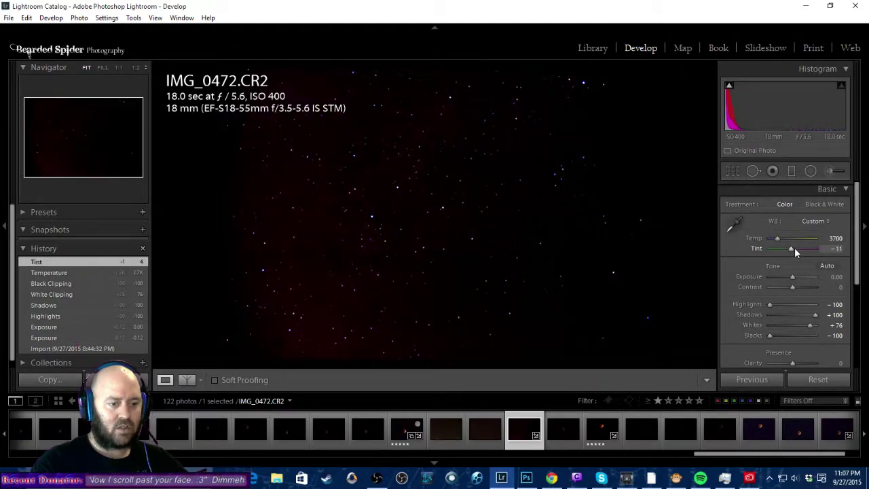
key(Down)
key(Down)
key(Down)
key(Down)
key(Down)
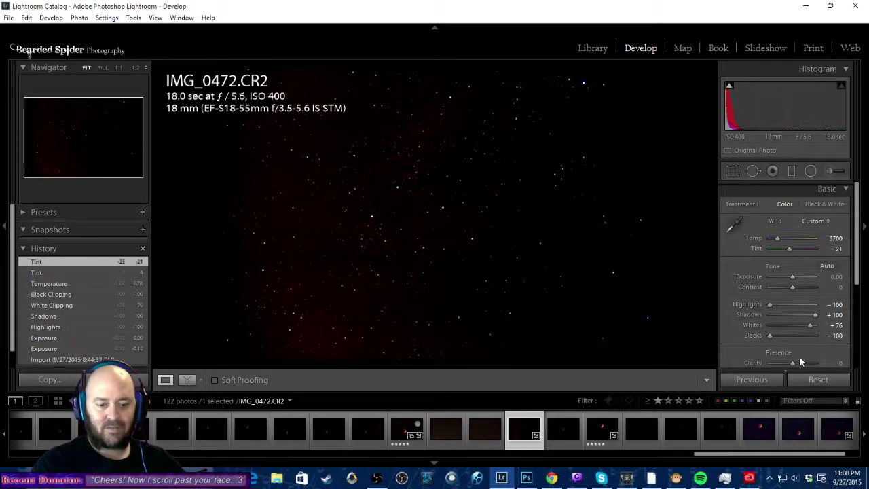
Set the Sharpening Amount to 80 and the Luminance noise reduction to 20 for the star-field photo.
click(837, 191)
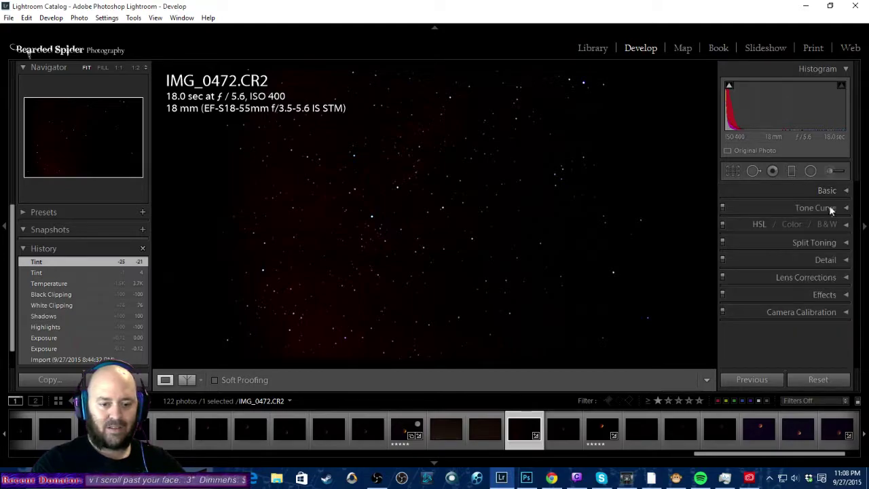
click(835, 260)
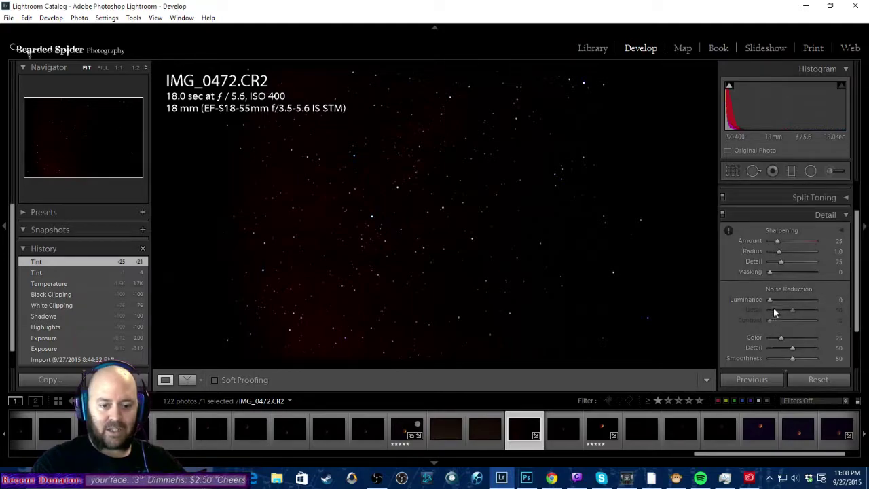
click(793, 241)
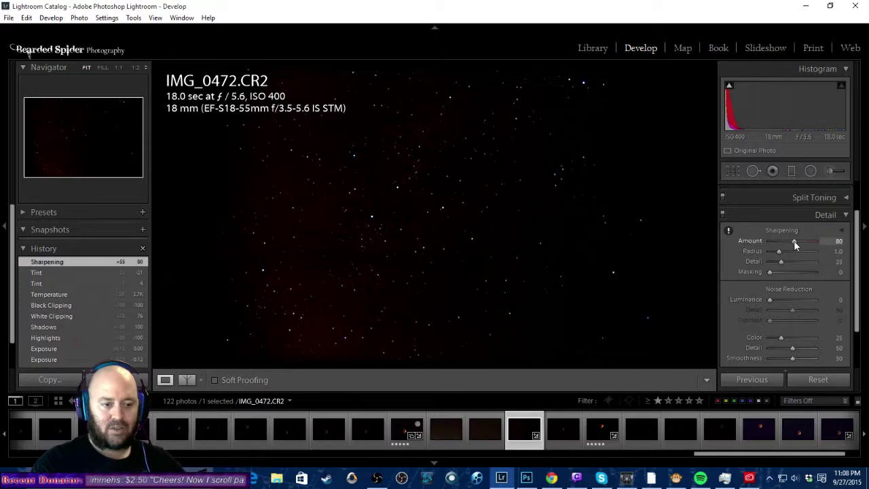
click(771, 301)
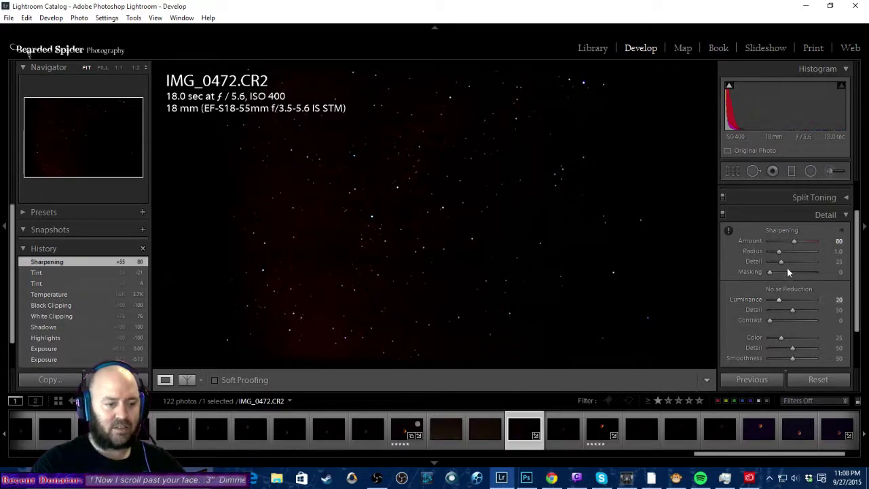
click(832, 214)
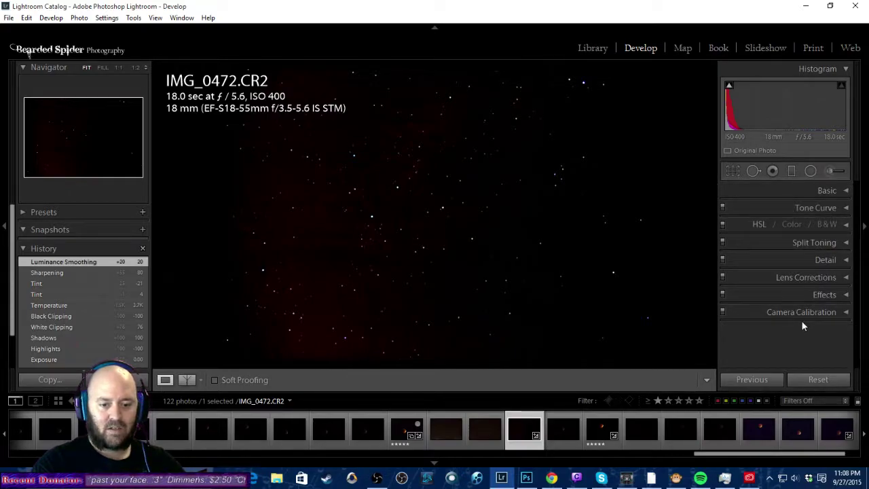
Remove chromatic aberration, enable the lens profile corrections, and review the remaining lens correction settings.
click(828, 278)
click(742, 223)
click(767, 204)
click(729, 222)
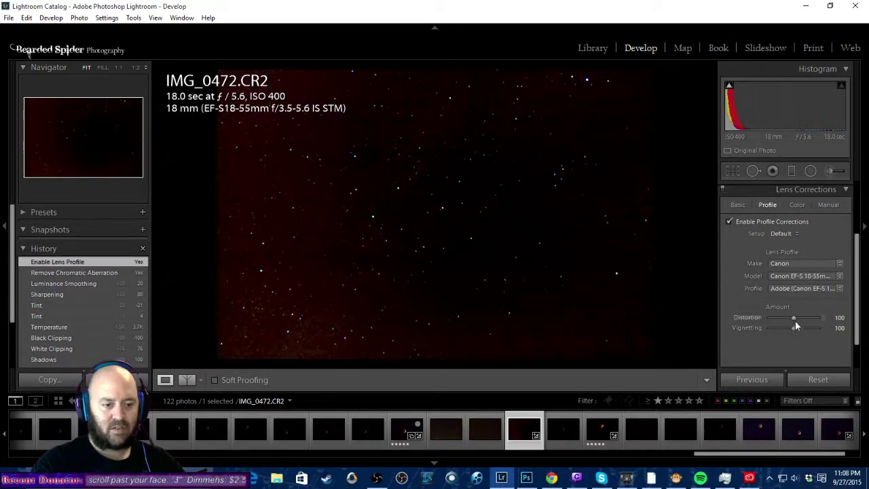
click(735, 205)
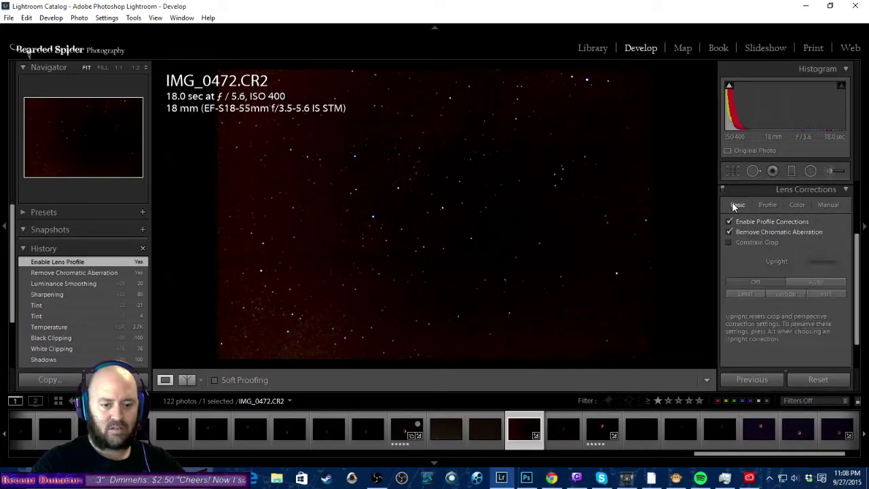
click(827, 205)
click(799, 205)
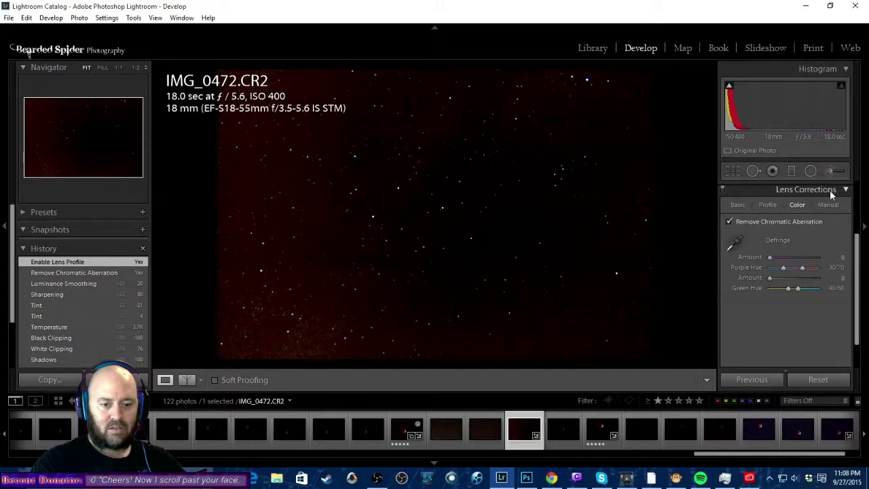
Change the camera calibration profile of the star-field photo to Camera Faithful.
click(829, 190)
click(830, 311)
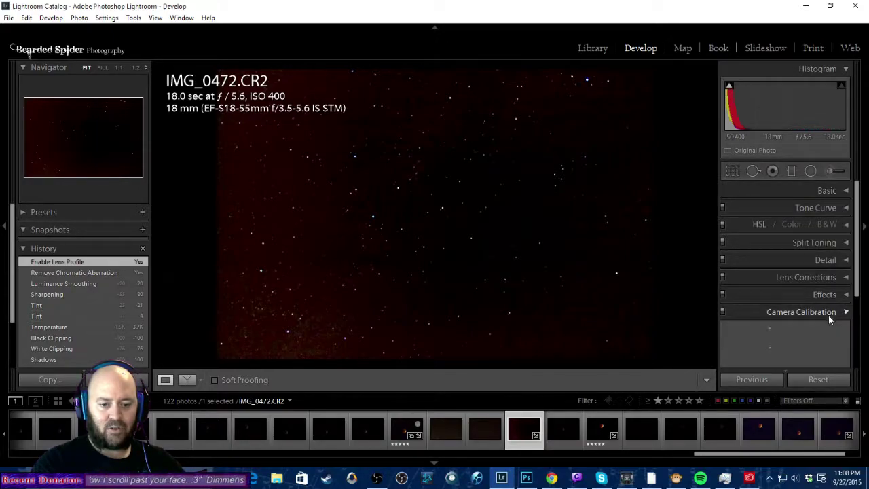
click(817, 228)
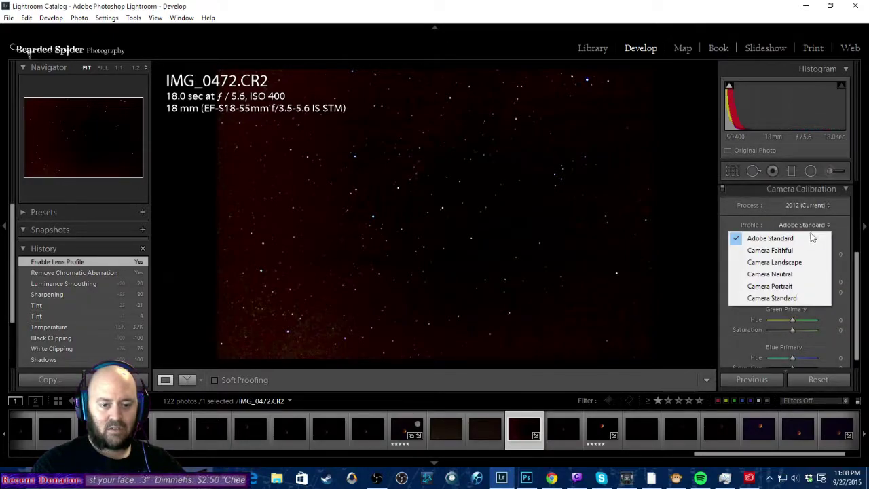
click(791, 250)
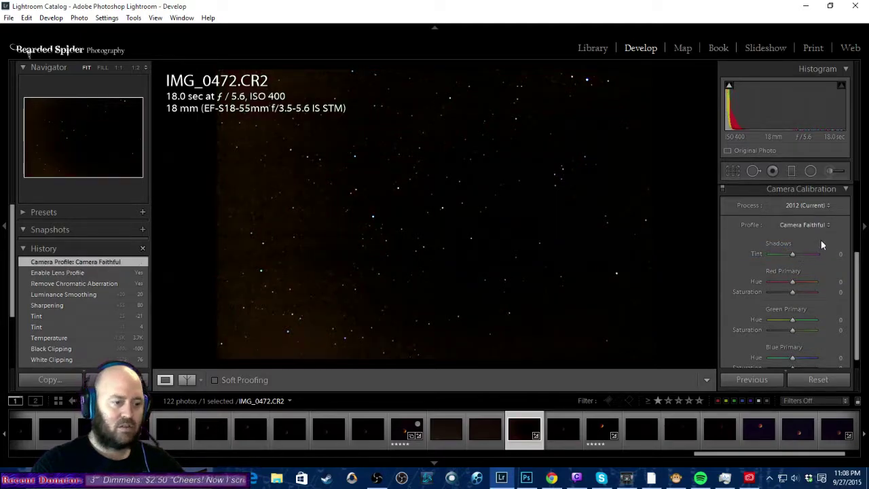
scroll(814, 224, up, 5)
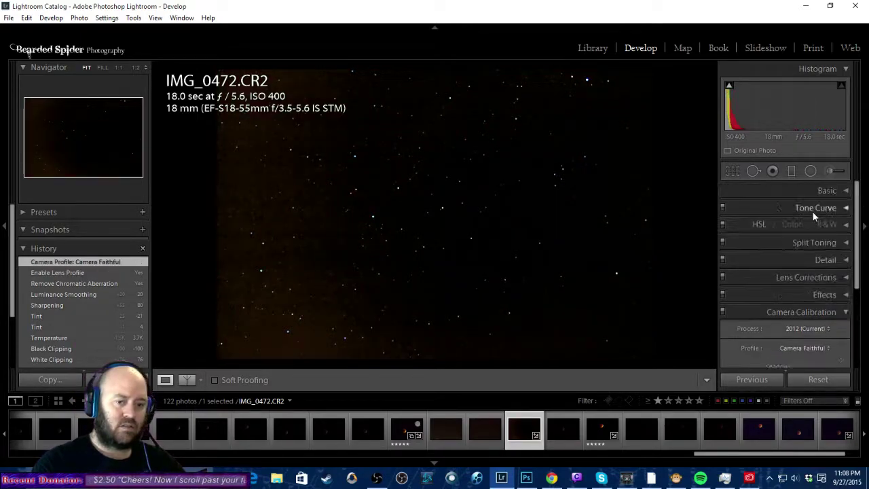
Cool the white balance Temp to 3200 and inspect the stars near the photo's lower-left corner at 1:1.
click(832, 192)
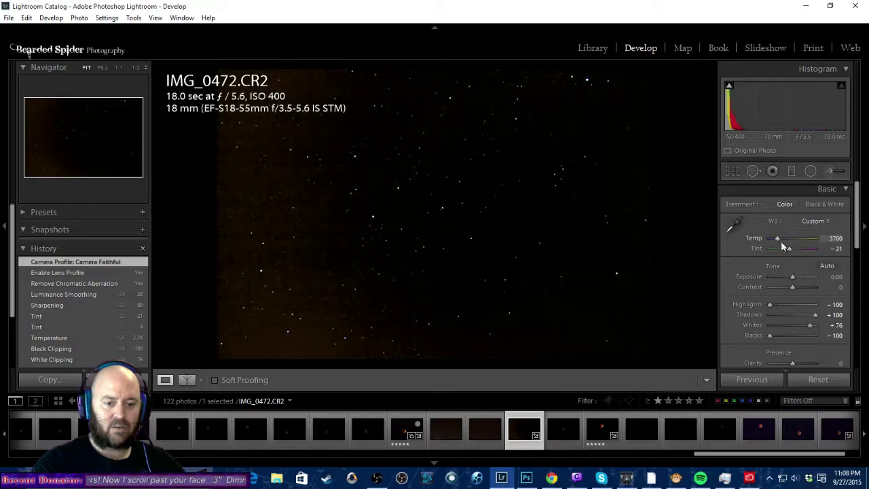
drag(777, 239, 774, 239)
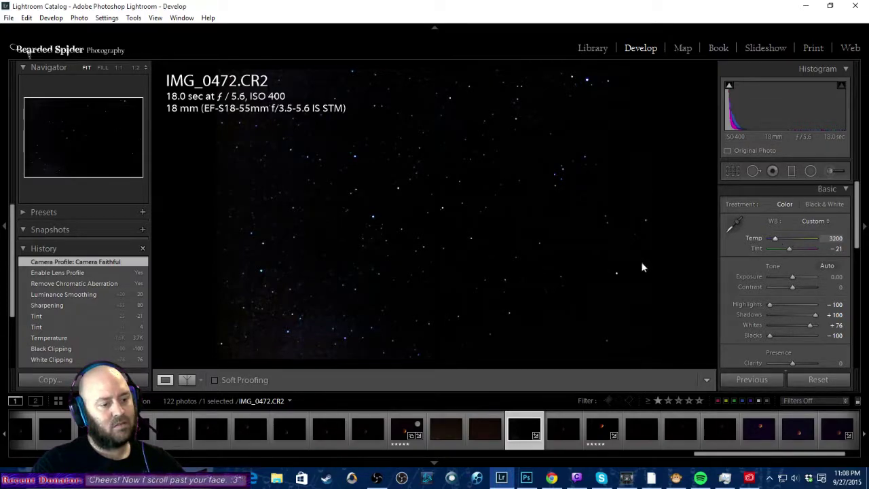
click(312, 325)
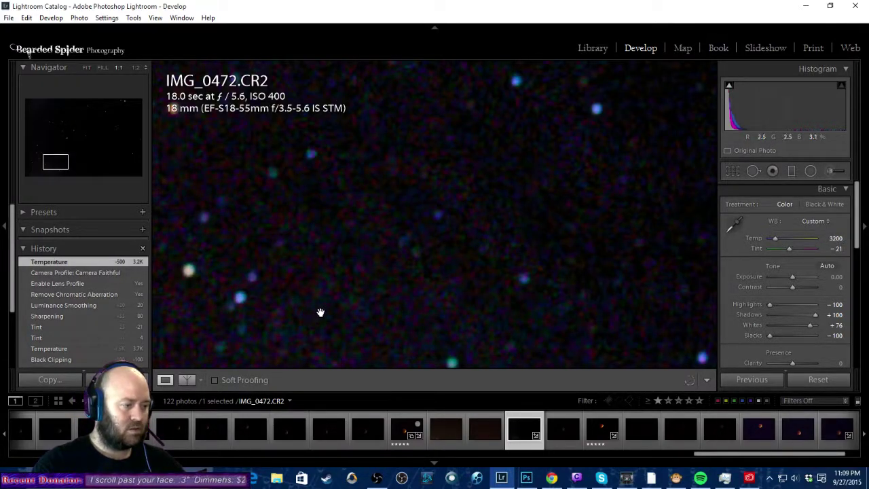
click(378, 293)
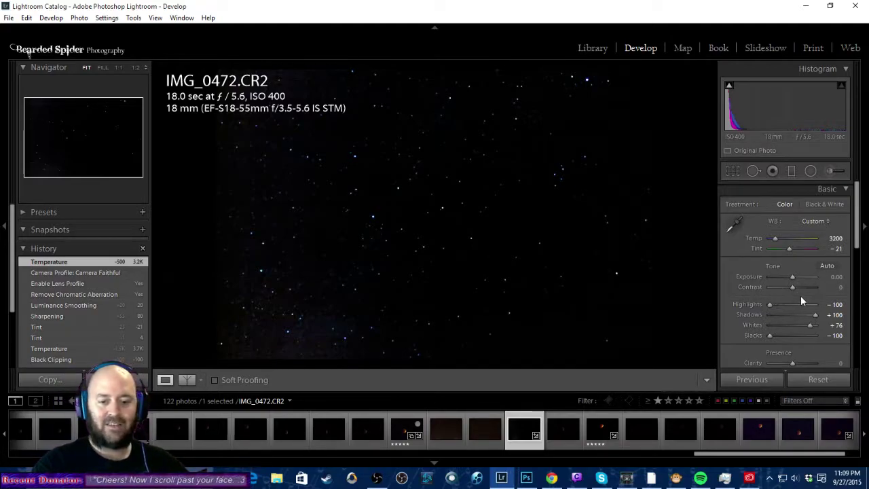
Try the Black & White treatment, return the photo to Color, and set its Contrast to +80.
click(828, 205)
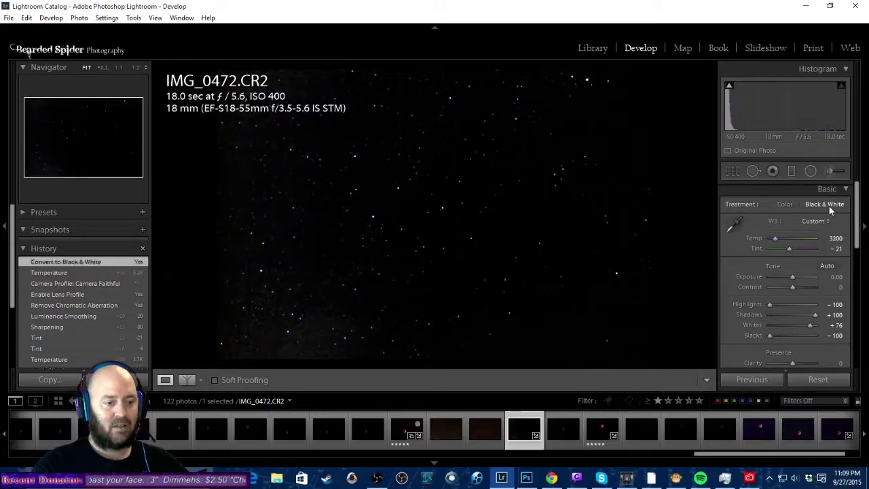
click(789, 202)
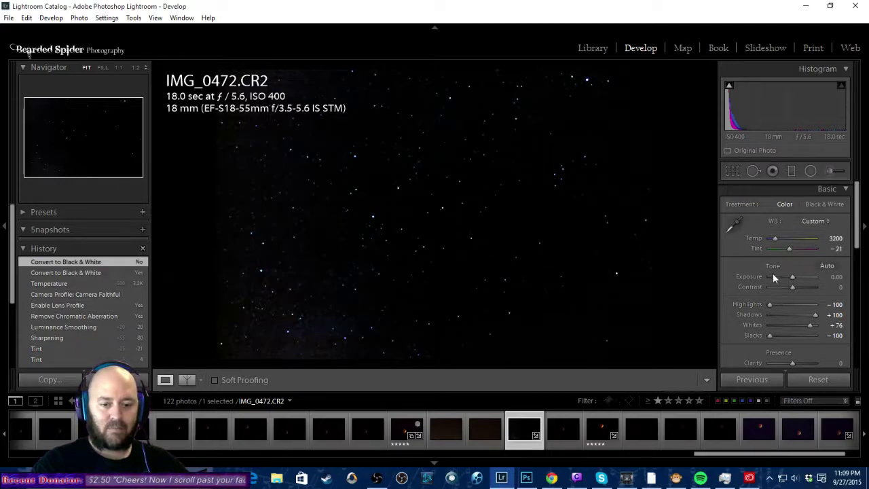
scroll(792, 287, up, 12)
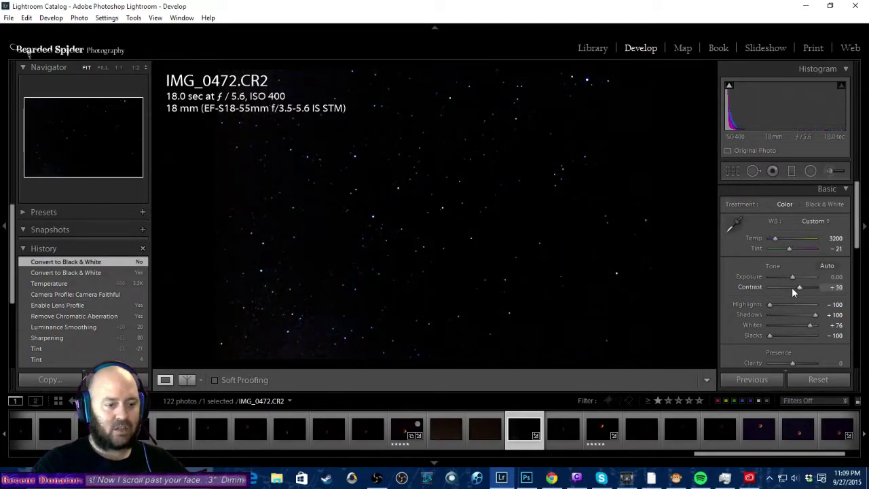
scroll(791, 287, up, 8)
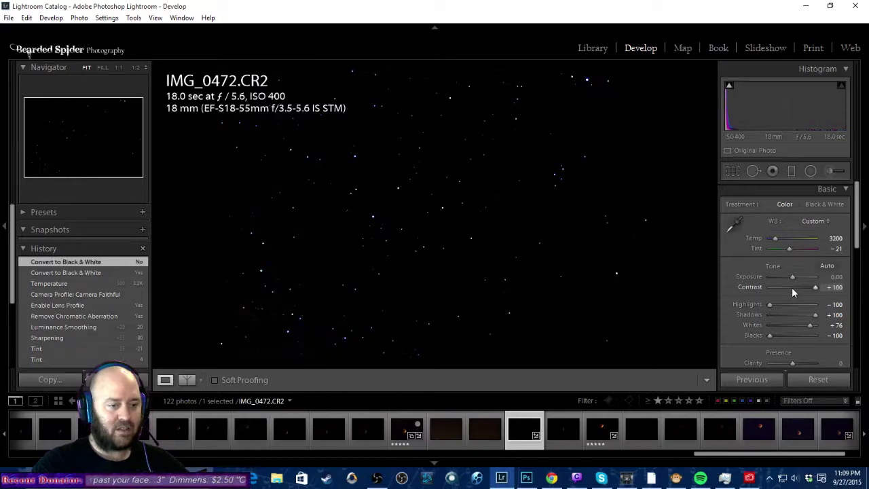
scroll(791, 287, down, 1)
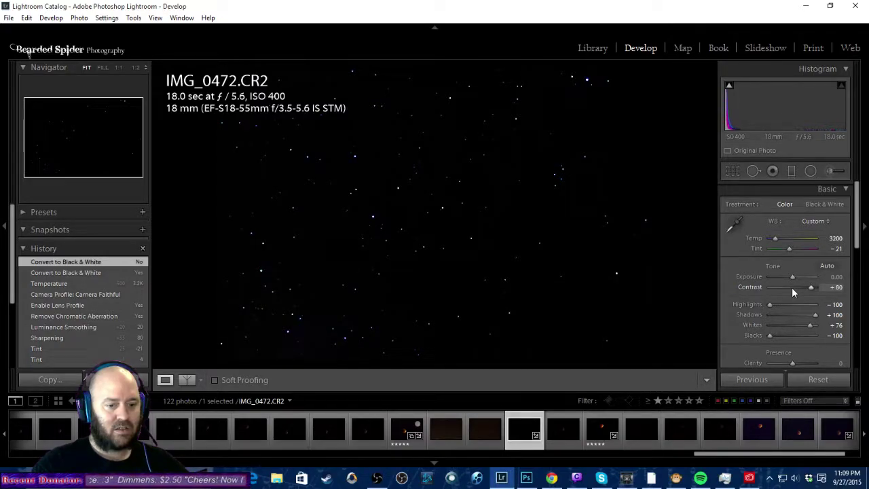
click(844, 190)
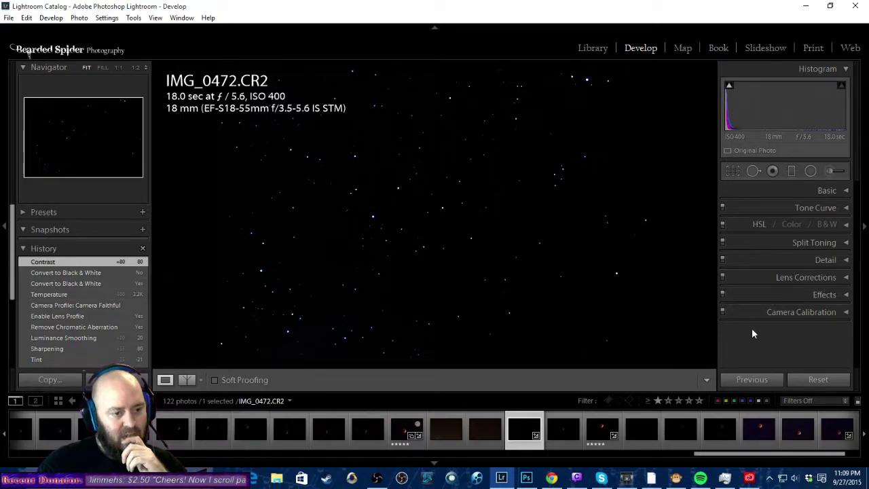
Open the developed IMG_0472.CR2 for editing in Adobe Photoshop CC 2015.
right_click(523, 429)
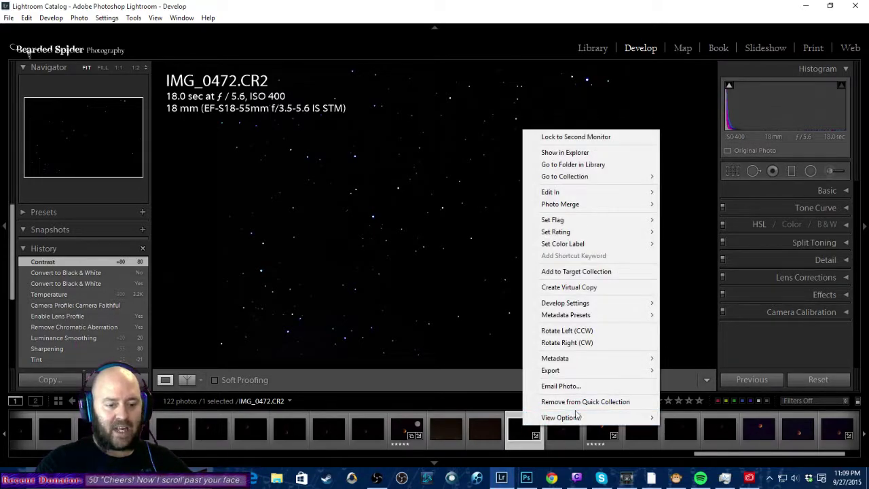
mouse_move(593, 192)
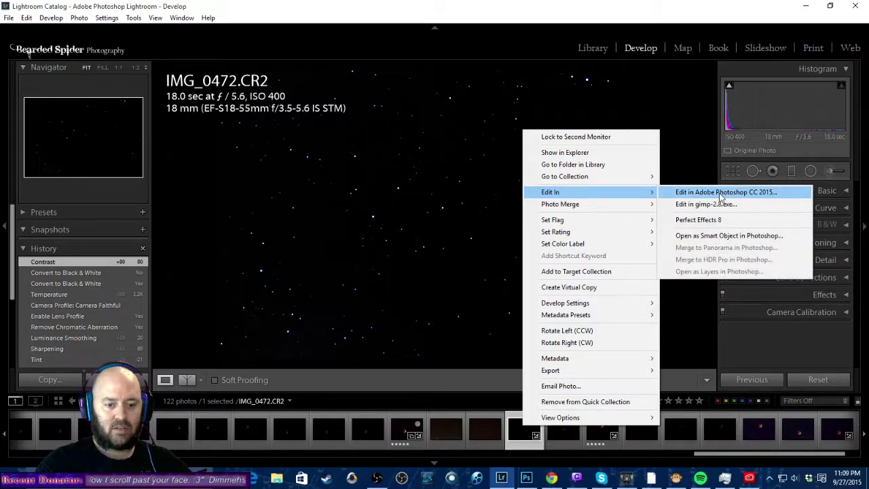
click(721, 196)
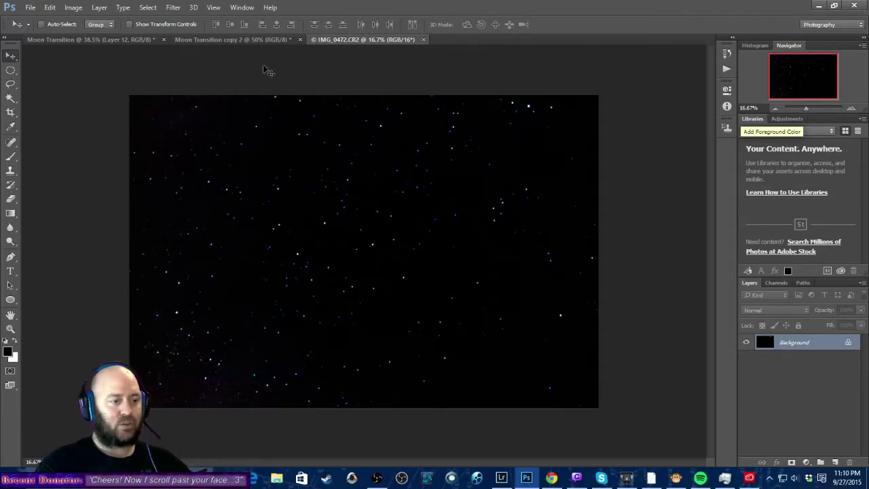
Check the Moon Transition copy 2 composite, return to IMG_0472.CR2, and select the entire star-field image.
click(255, 39)
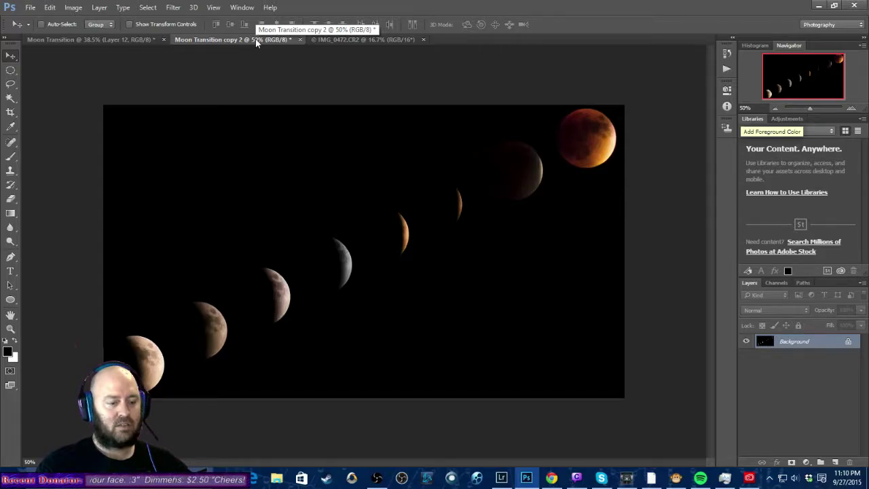
click(350, 39)
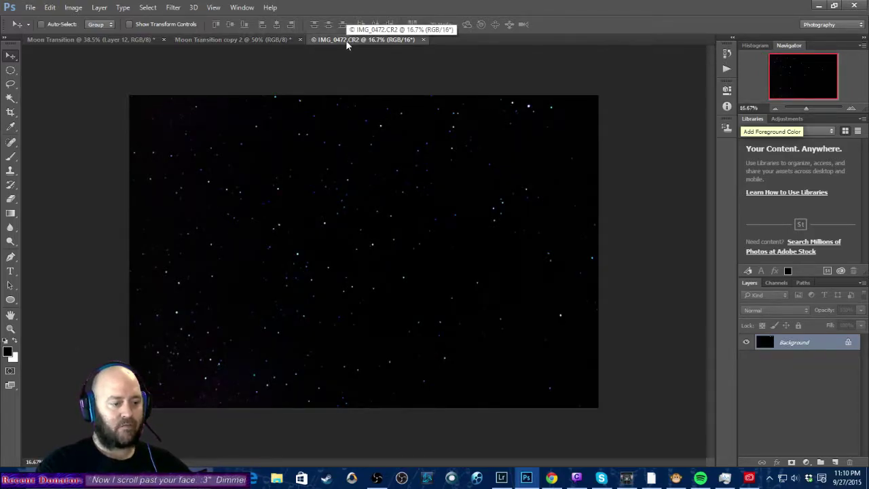
key(ctrl+a)
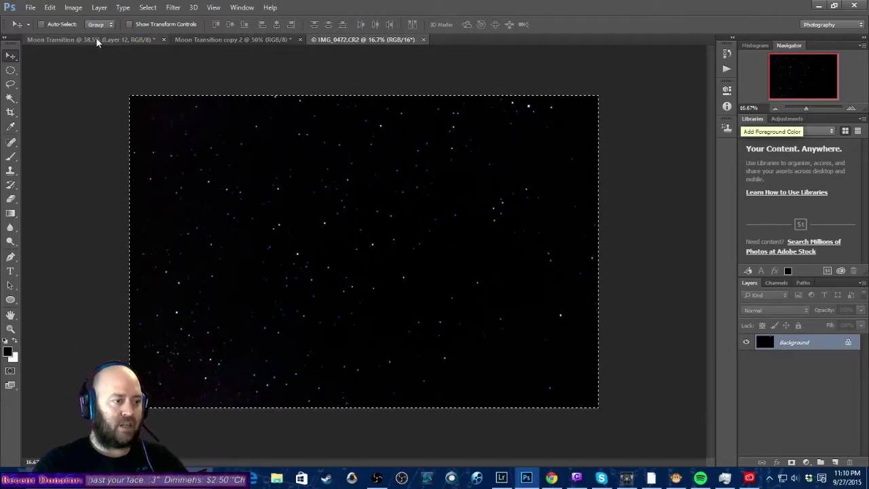
Unlock the black Background layer in the layered Moon Transition document.
click(95, 40)
scroll(779, 452, down, 1)
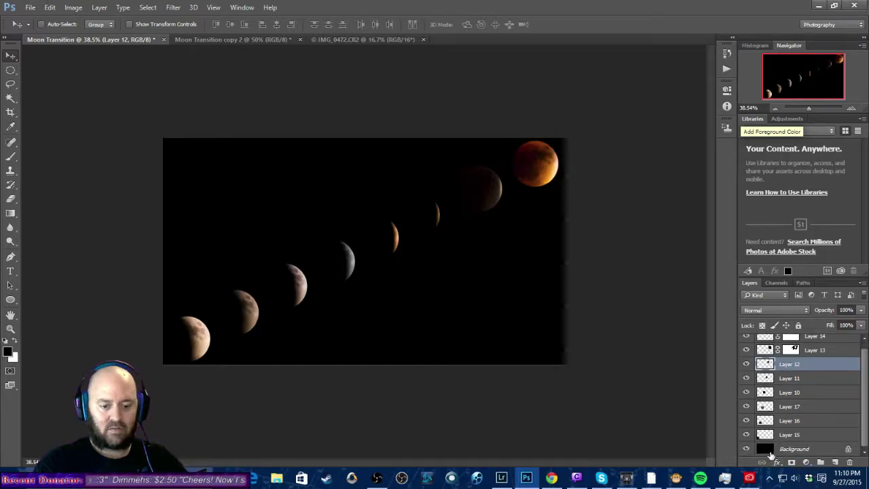
click(774, 449)
click(847, 449)
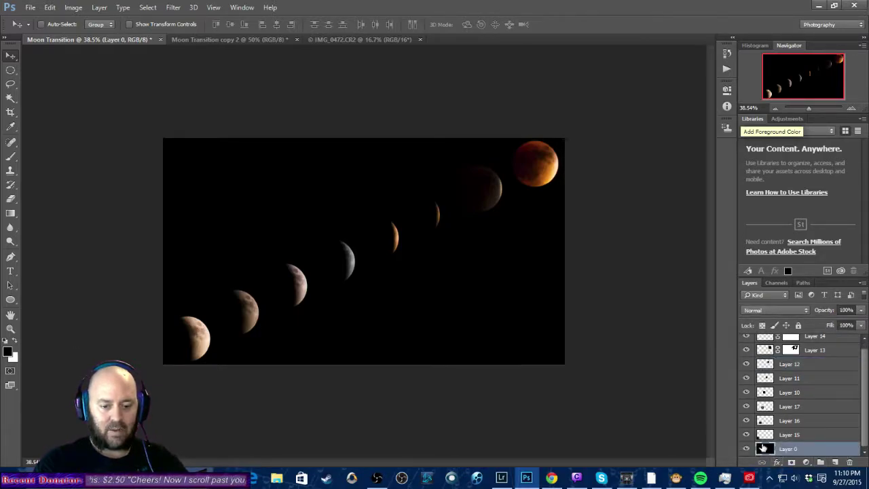
Try pasting the star field as a layer above Layer 0 in Moon Transition, and check the document's pixel dimensions.
key(ctrl+v)
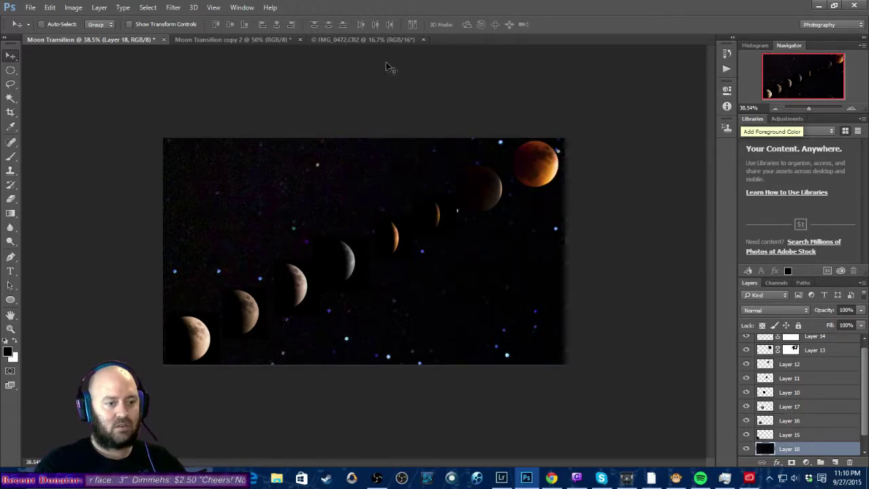
scroll(767, 429, down, 1)
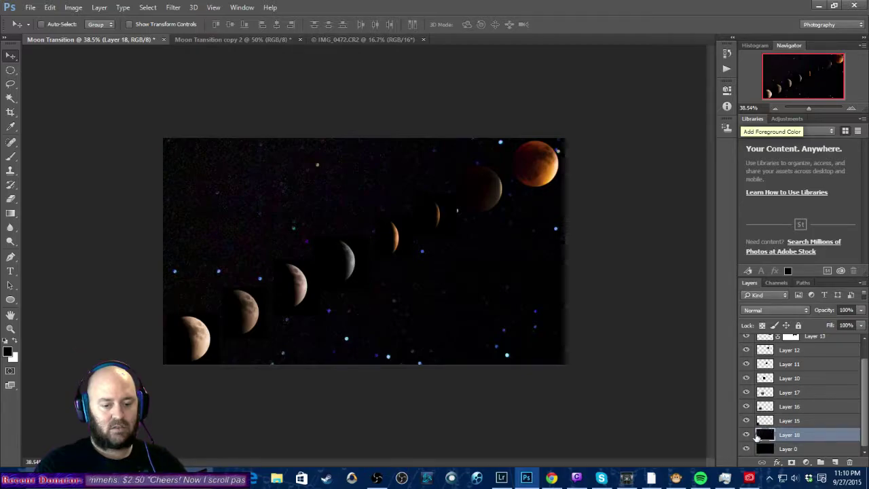
click(79, 9)
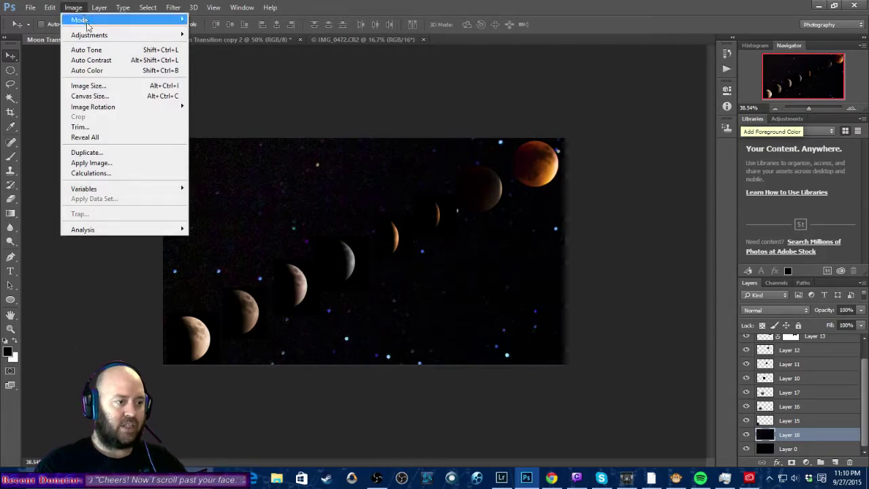
click(95, 87)
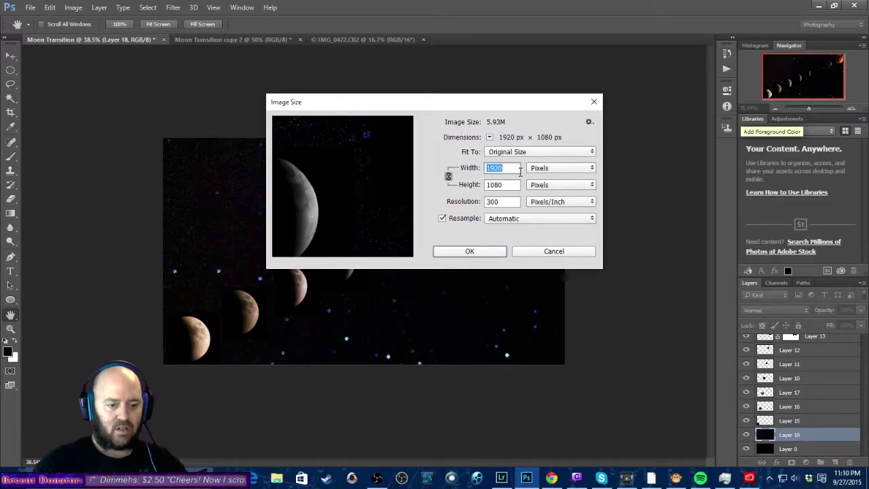
click(553, 251)
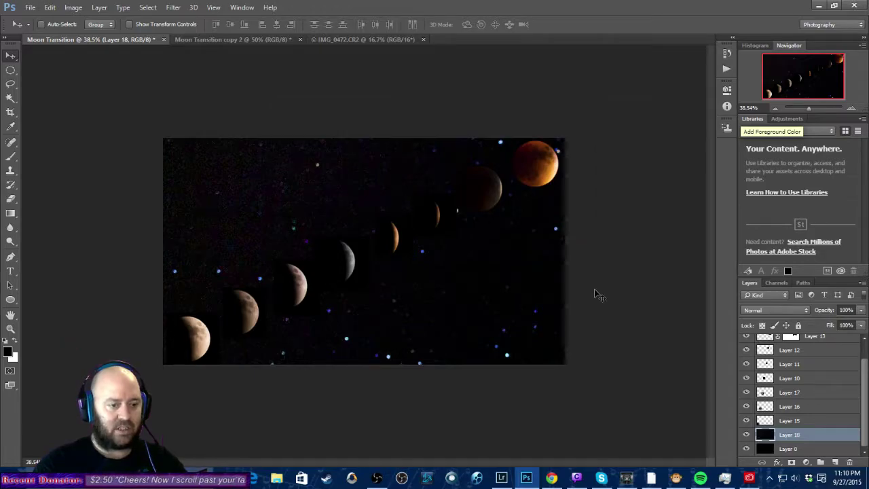
key(ctrl)
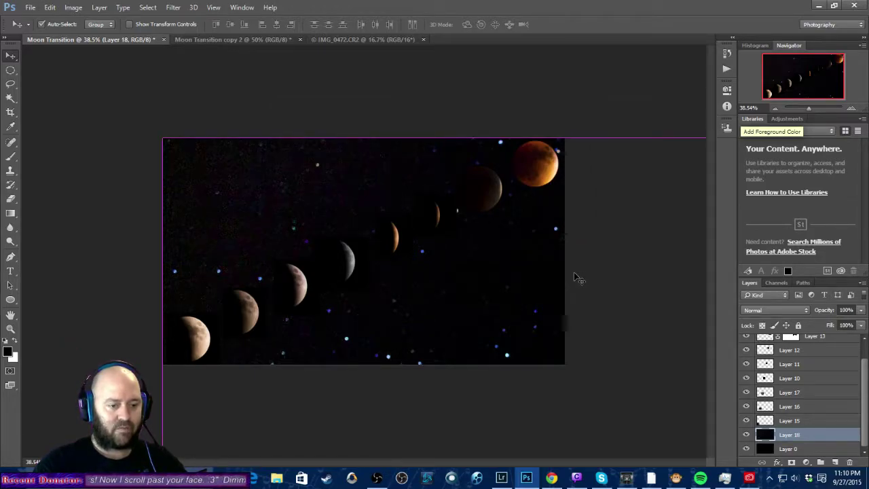
Resize the IMG_0472.CR2 star-field image to a width of 1920 pixels, keeping its proportions.
click(336, 38)
click(74, 7)
click(97, 89)
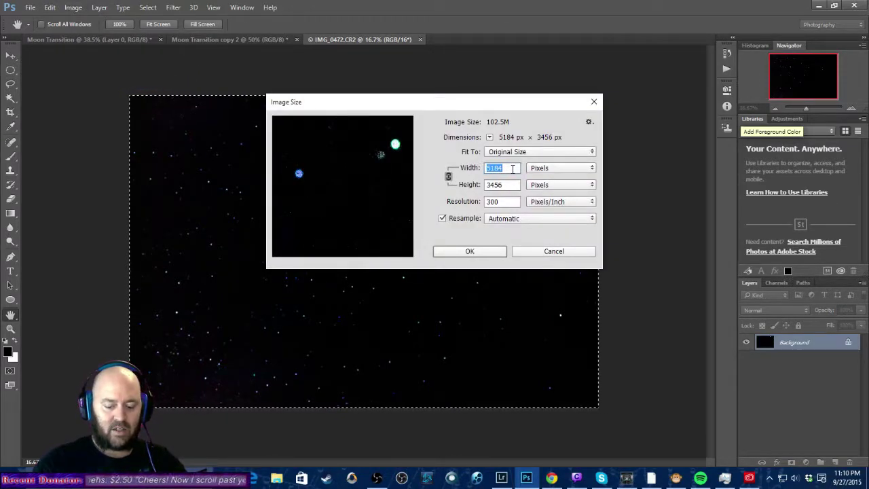
text(1920)
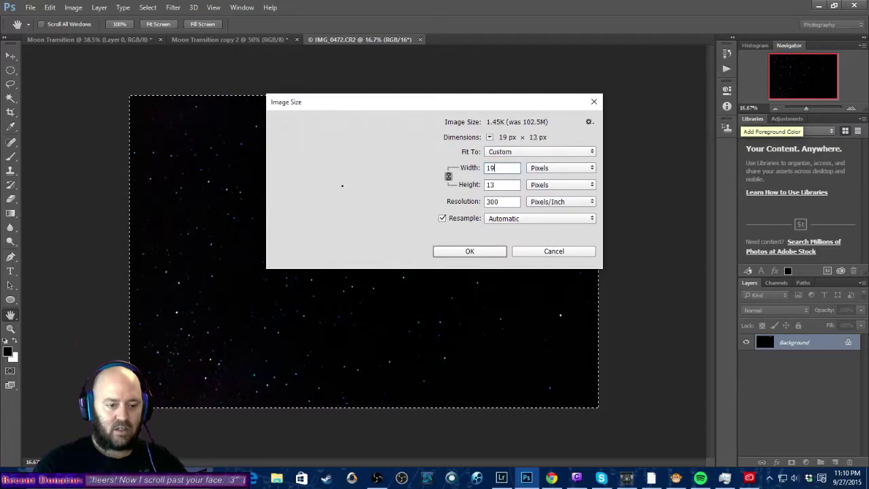
click(484, 251)
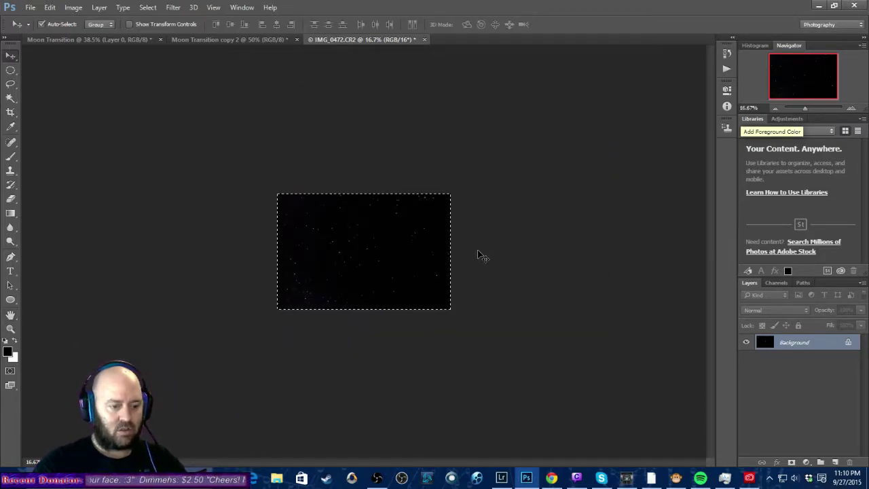
Try the resized star field as a layer above Layer 0 in the Moon Transition document, and undo the paste.
click(102, 40)
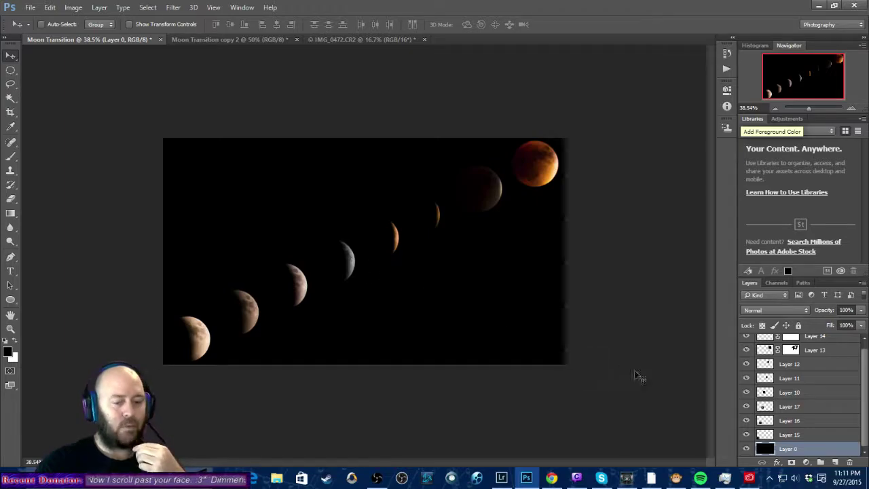
key(ctrl+v)
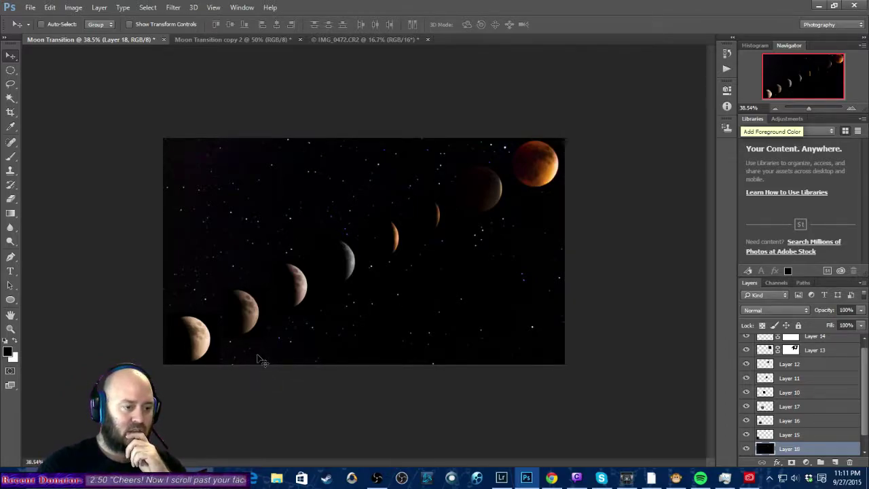
key(ctrl+z)
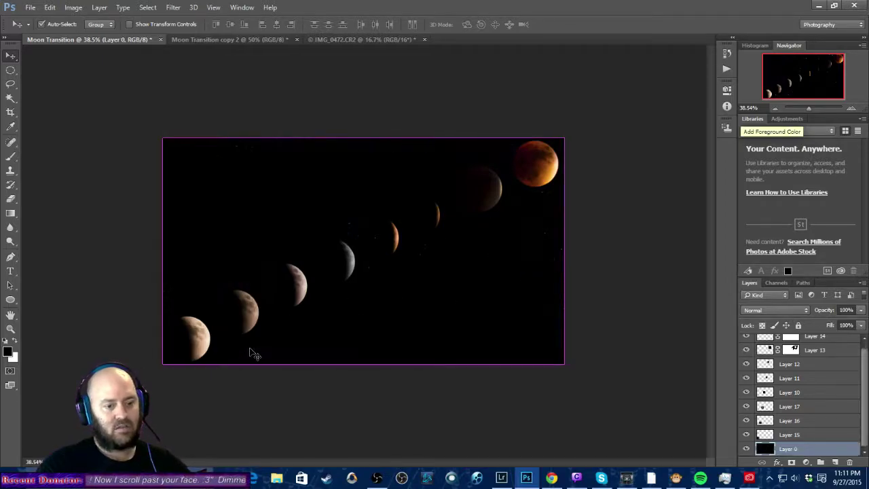
Paste the resized star field as a new layer in Moon Transition copy 2 and unlock that document's Background layer.
click(348, 39)
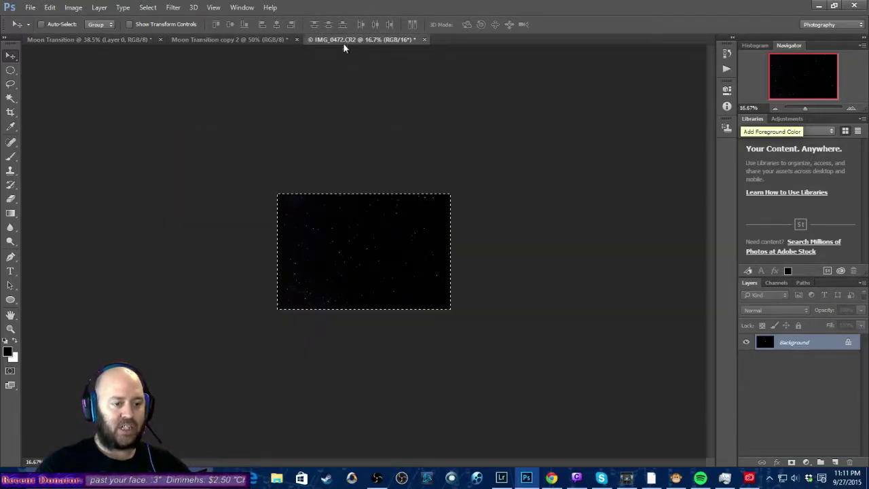
click(230, 41)
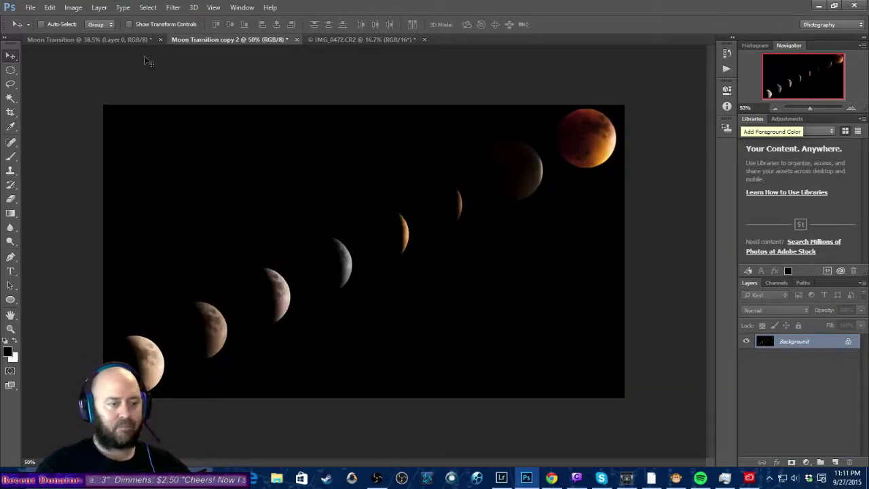
key(ctrl+v)
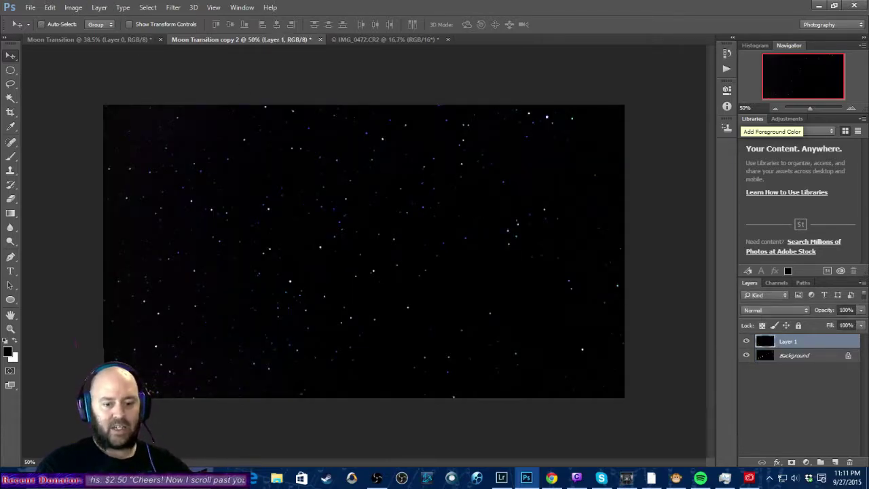
click(773, 362)
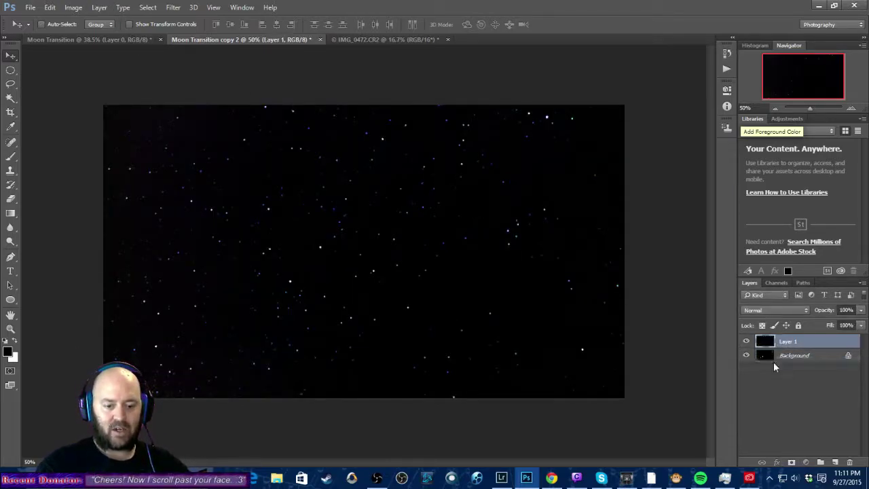
click(847, 355)
Try the star-field layer beneath the moon layer, and restore it to the top of the stack.
drag(769, 348, 777, 364)
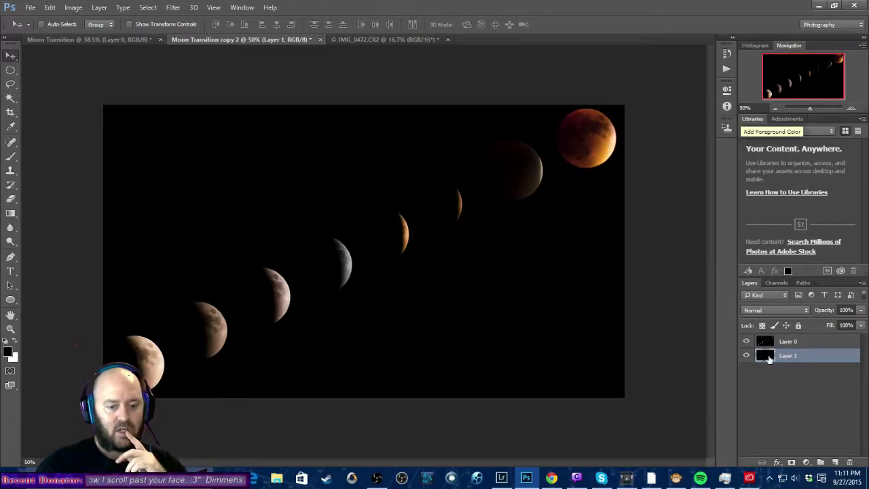
drag(769, 358, 762, 338)
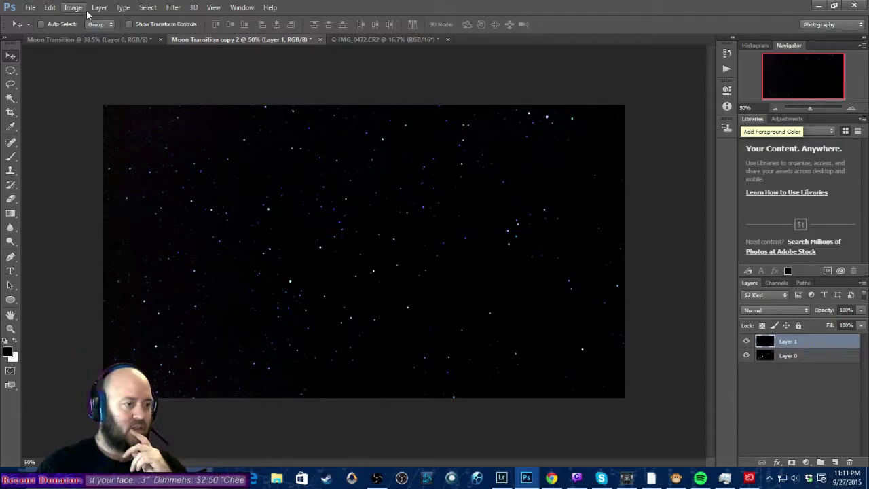
Add a Hide All layer mask to the star-field Layer 1.
click(99, 8)
mouse_move(155, 163)
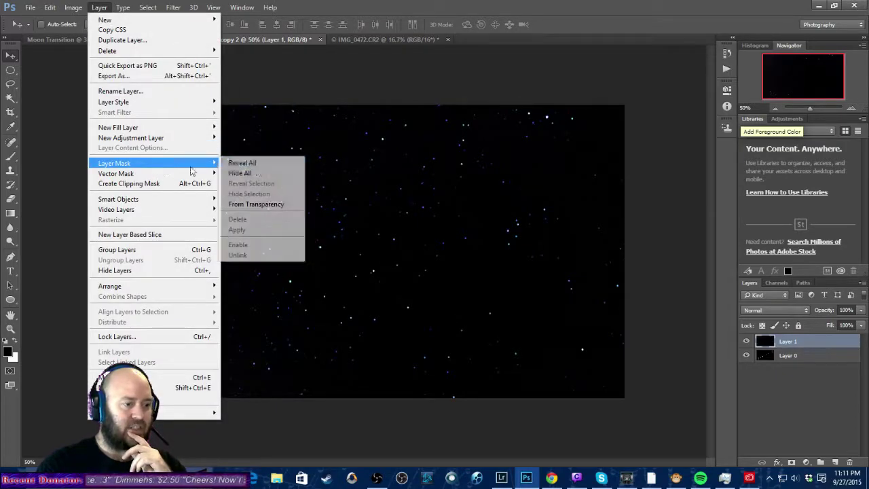
click(270, 172)
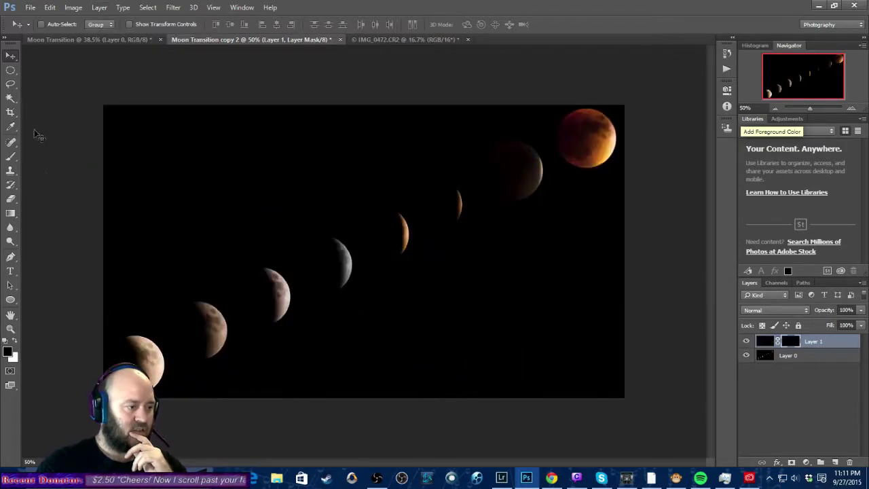
Paint the mask with a white 175 px brush at 45% opacity to reveal stars across the sky above and below the moons.
click(10, 156)
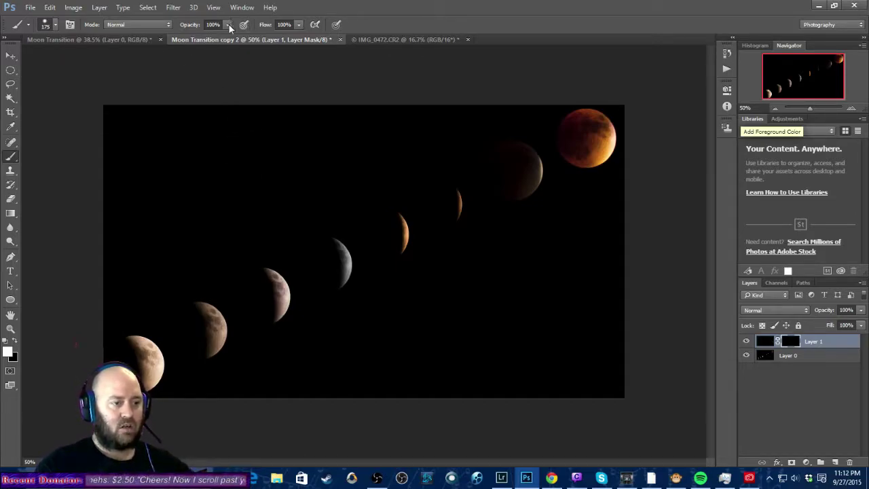
mouse_move(211, 133)
mouse_down()
mouse_move(141, 153)
mouse_move(168, 119)
mouse_move(121, 107)
mouse_up()
mouse_move(271, 90)
mouse_down()
mouse_move(117, 203)
mouse_move(164, 221)
mouse_move(267, 143)
mouse_move(151, 188)
mouse_up()
mouse_move(104, 314)
mouse_down()
mouse_move(204, 284)
mouse_move(208, 253)
mouse_move(250, 216)
mouse_move(248, 234)
mouse_move(276, 197)
mouse_move(216, 175)
mouse_move(490, 120)
mouse_move(464, 117)
mouse_move(533, 94)
mouse_move(524, 108)
mouse_move(445, 127)
mouse_move(363, 166)
mouse_move(292, 231)
mouse_move(256, 249)
mouse_move(140, 273)
mouse_move(160, 349)
mouse_up()
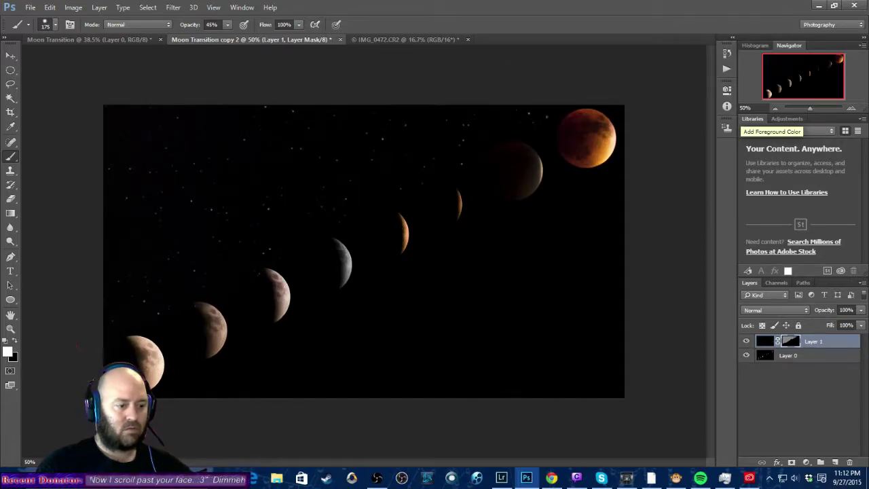
mouse_move(173, 405)
mouse_down()
mouse_move(286, 370)
mouse_move(494, 377)
mouse_move(611, 365)
mouse_move(510, 410)
mouse_move(615, 342)
mouse_move(579, 404)
mouse_move(541, 414)
mouse_move(359, 404)
mouse_move(503, 389)
mouse_move(621, 295)
mouse_move(542, 380)
mouse_move(626, 292)
mouse_move(567, 308)
mouse_move(513, 363)
mouse_move(581, 293)
mouse_move(584, 272)
mouse_move(525, 335)
mouse_move(570, 298)
mouse_move(600, 255)
mouse_move(549, 309)
mouse_move(629, 218)
mouse_move(626, 174)
mouse_move(605, 192)
mouse_move(569, 204)
mouse_move(567, 197)
mouse_move(510, 241)
mouse_move(493, 225)
mouse_move(506, 247)
mouse_move(475, 291)
mouse_move(557, 207)
mouse_move(497, 228)
mouse_move(495, 246)
mouse_move(436, 298)
mouse_move(532, 270)
mouse_move(525, 298)
mouse_move(396, 363)
mouse_move(470, 297)
mouse_move(359, 332)
mouse_move(446, 243)
mouse_move(360, 312)
mouse_move(250, 353)
mouse_move(237, 363)
mouse_move(239, 392)
mouse_move(287, 379)
mouse_move(310, 346)
mouse_up()
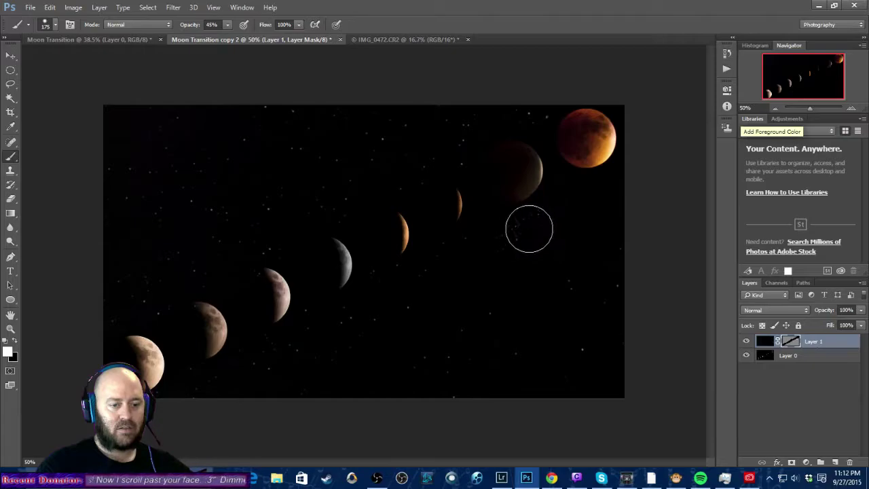
Reduce the brush to 80 px and paint the mask to reveal stars close to and between the upper moons.
key(bracketleft)
key(bracketleft)
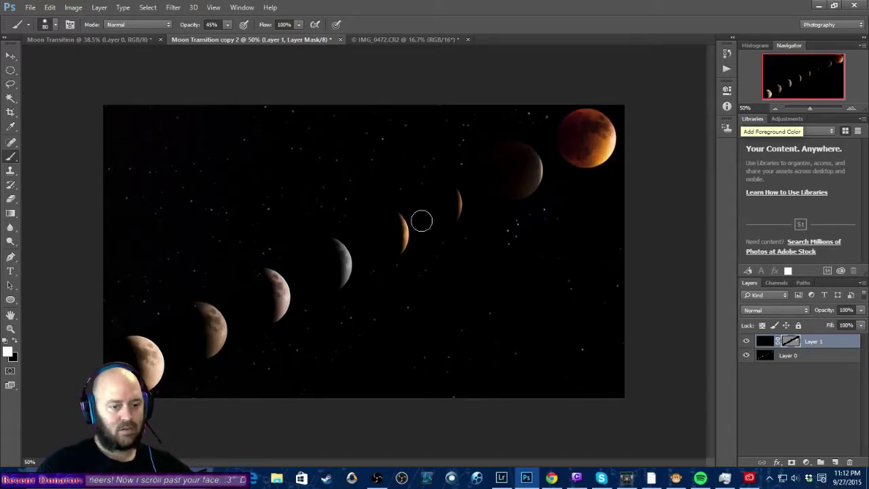
scroll(555, 122, up, 3)
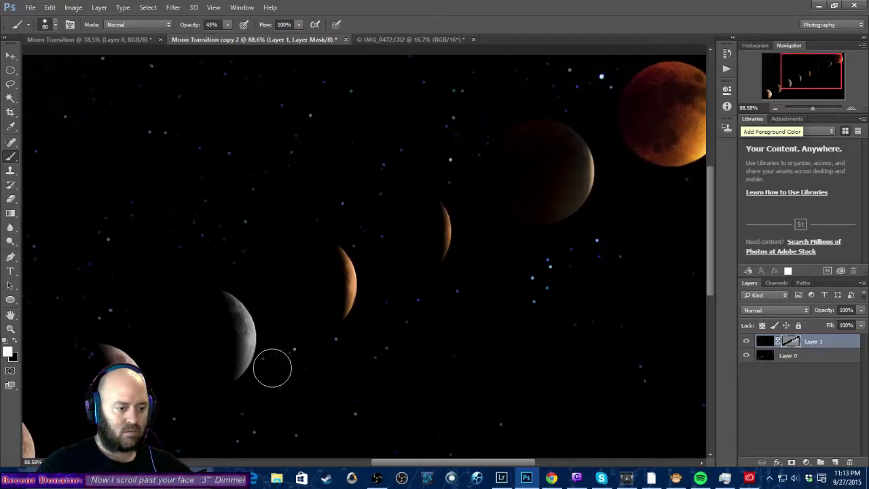
key(ctrl+minus)
key(ctrl+minus)
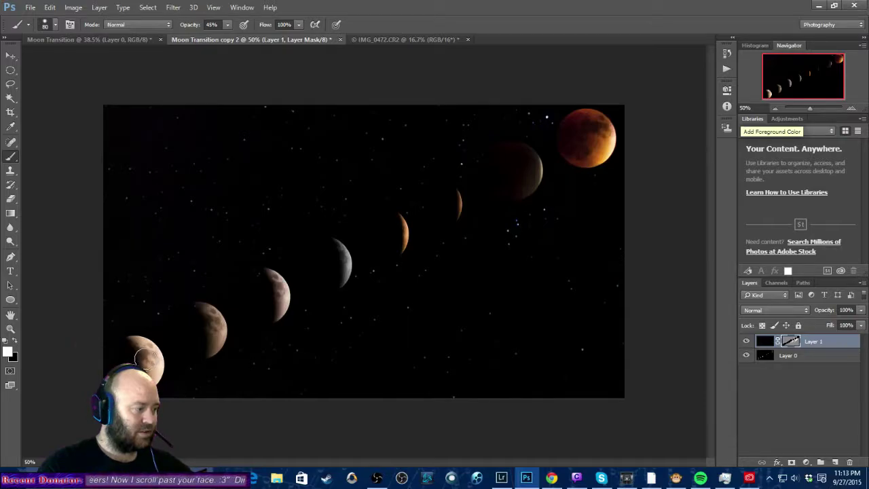
Switch to Chrome, view the Honda Grom image results, and return to the Moon Transition copy 2 composite in Photoshop.
key(alt+Tab)
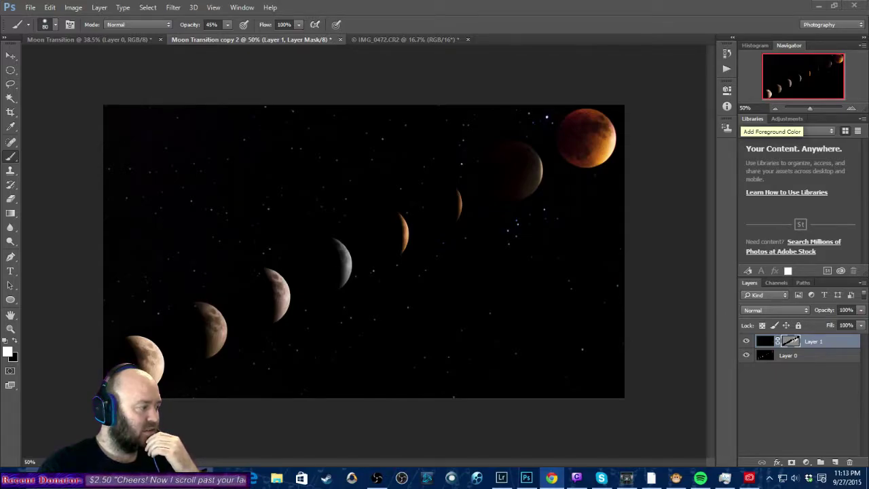
click(551, 477)
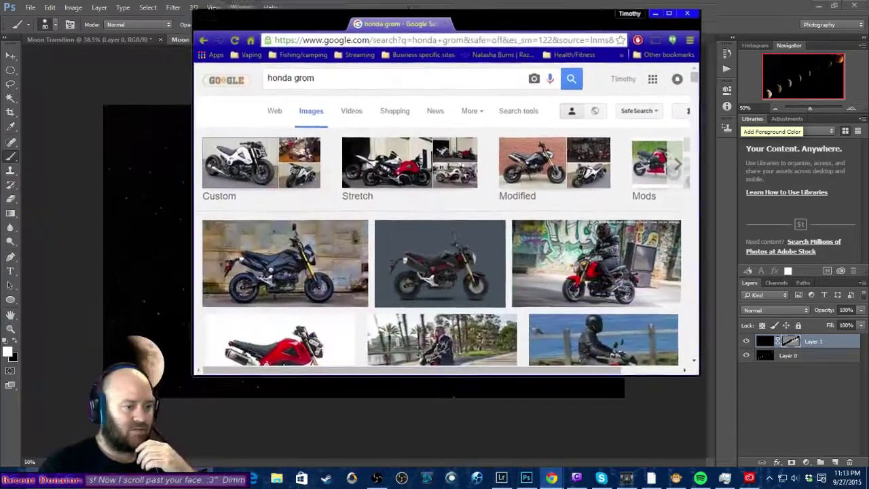
click(423, 231)
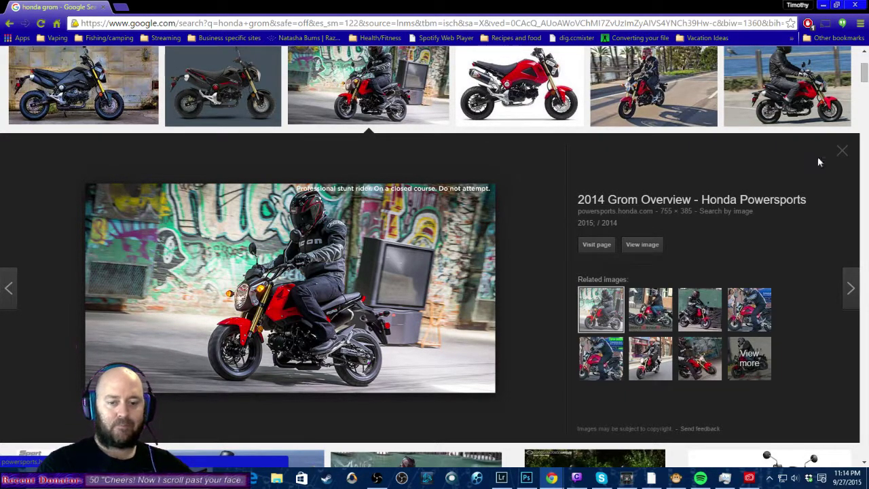
click(845, 150)
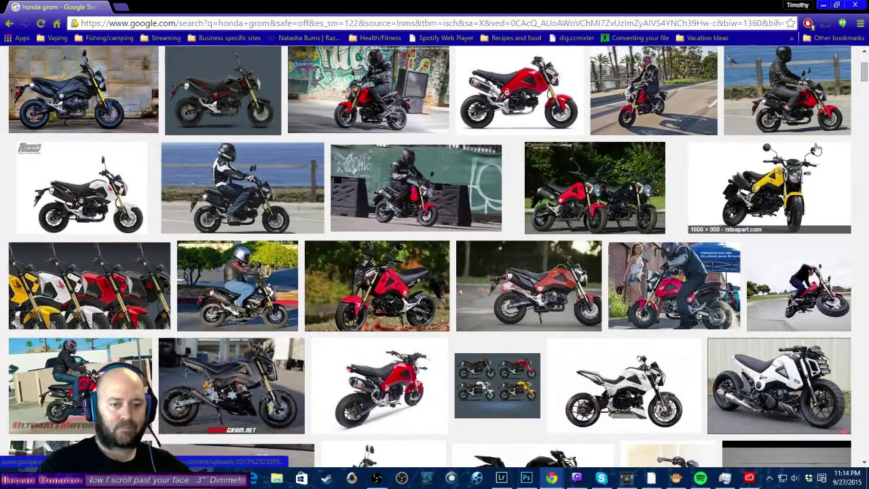
click(811, 125)
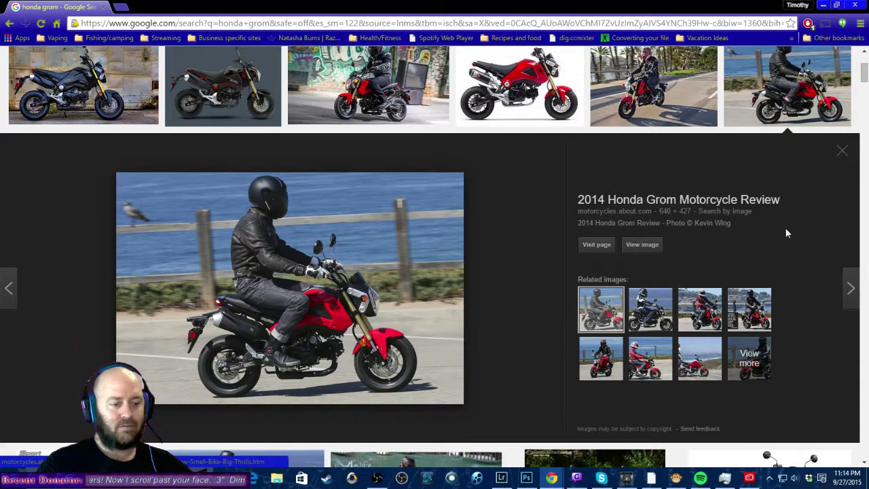
click(841, 151)
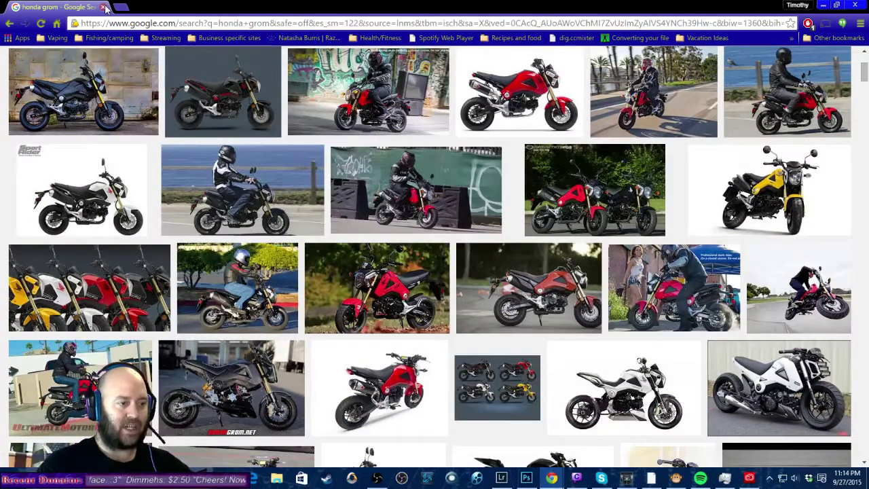
key(alt+Tab)
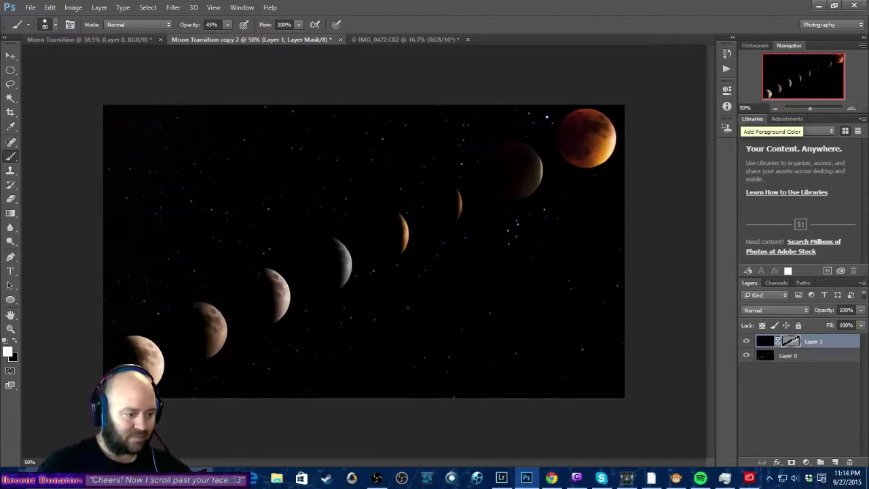
Paint the mask to reveal stars along the outer edge of the third moon in the sequence, counting from the lowest.
scroll(82, 388, up, 3)
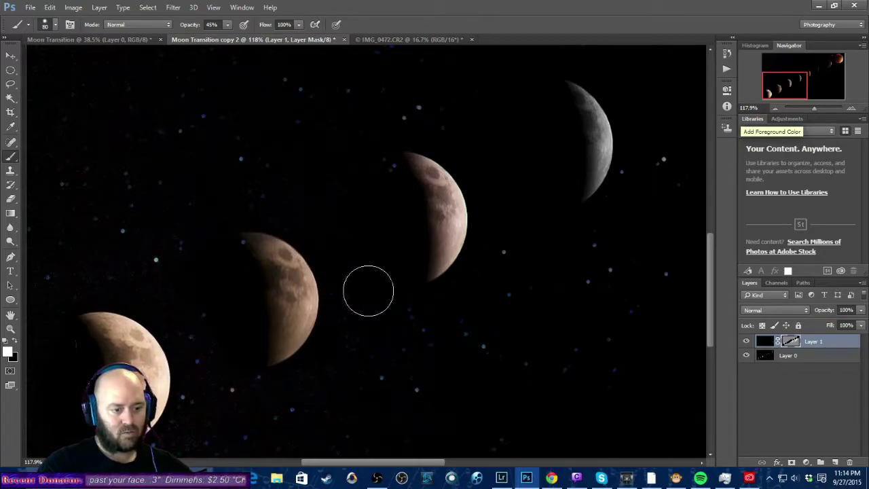
mouse_move(490, 239)
mouse_down()
mouse_move(467, 156)
mouse_move(437, 135)
mouse_up()
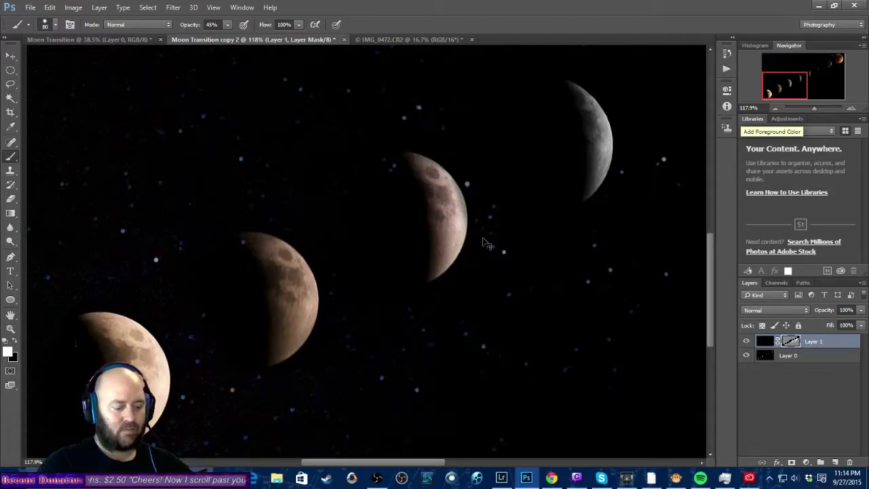
mouse_move(492, 230)
mouse_down()
mouse_move(478, 154)
mouse_move(460, 133)
mouse_up()
scroll(475, 252, down, 5)
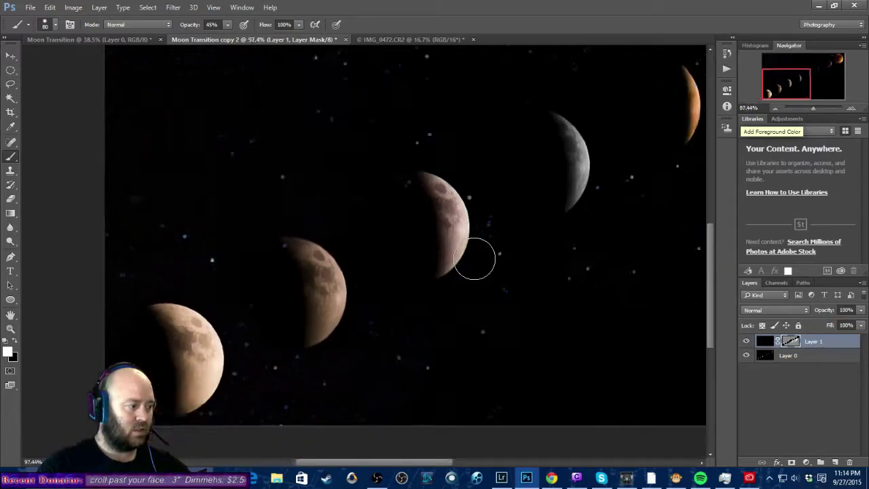
scroll(511, 248, down, 3)
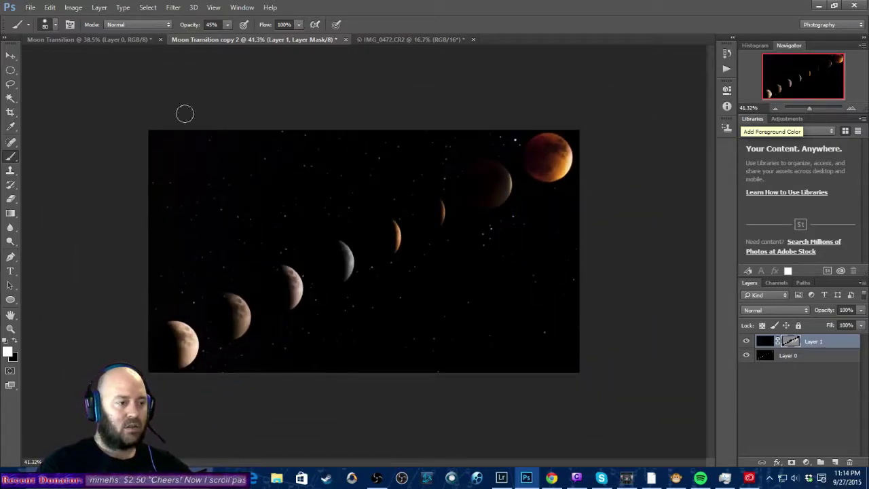
click(11, 71)
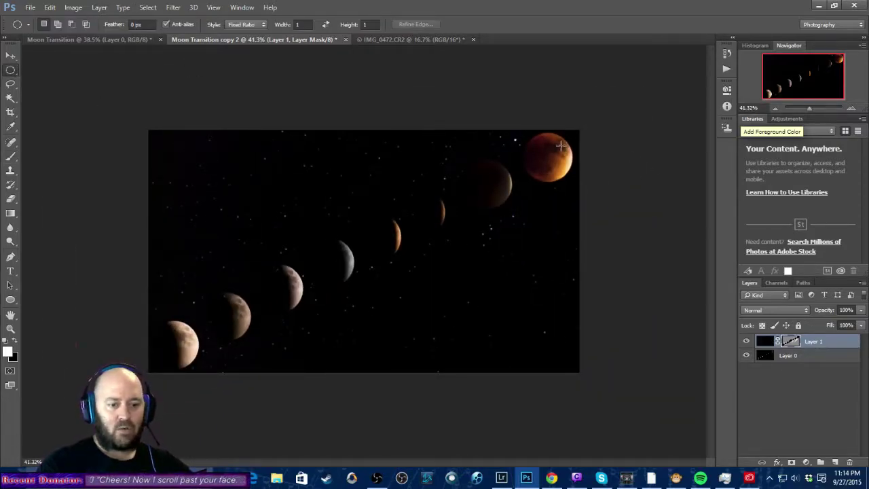
scroll(562, 152, up, 3)
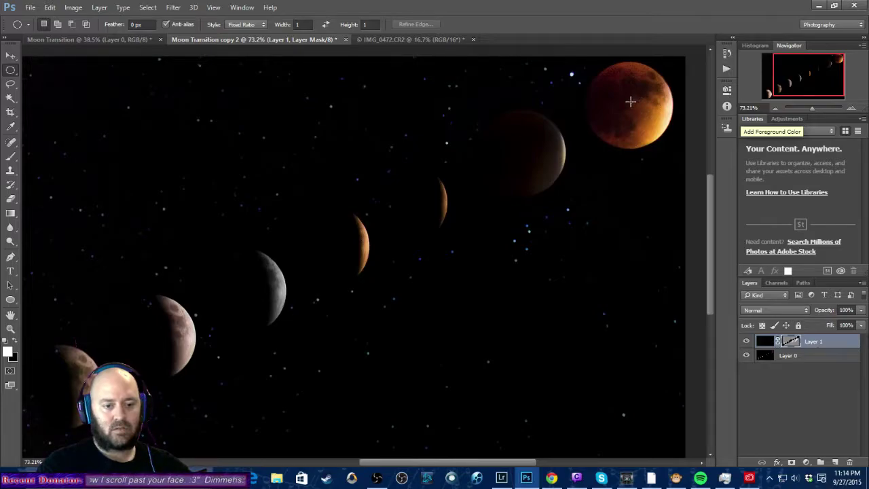
drag(631, 104, 611, 125)
click(577, 163)
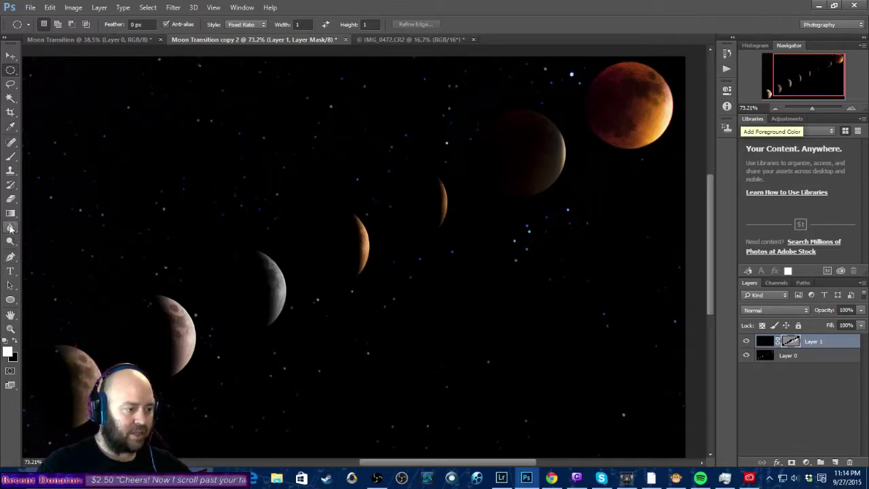
click(10, 215)
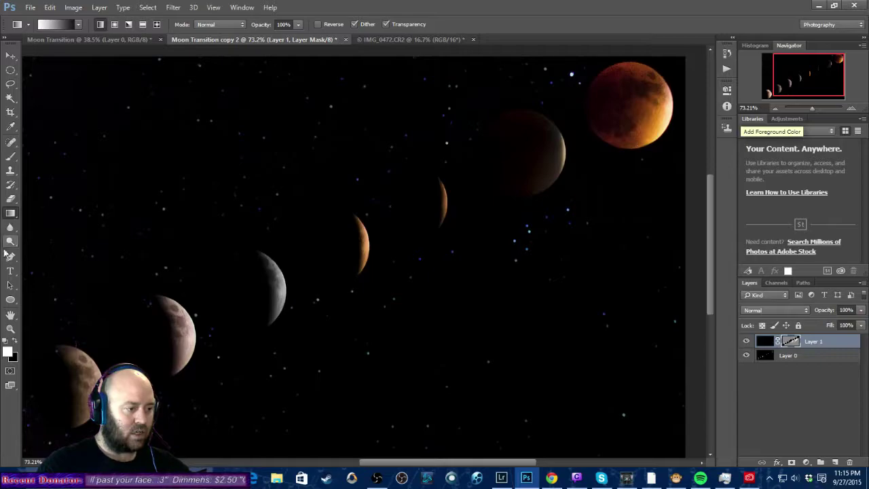
Draw a circular Ellipse path about 218 px across around the red moon.
click(11, 300)
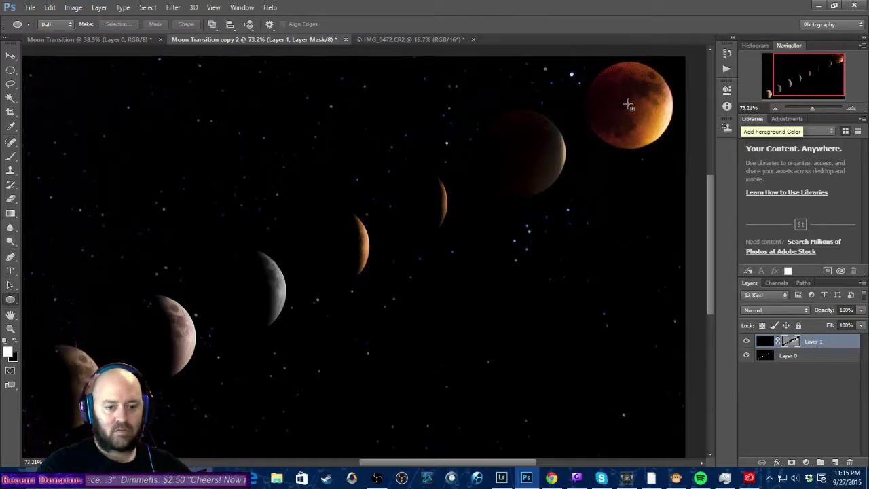
drag(631, 105, 588, 149)
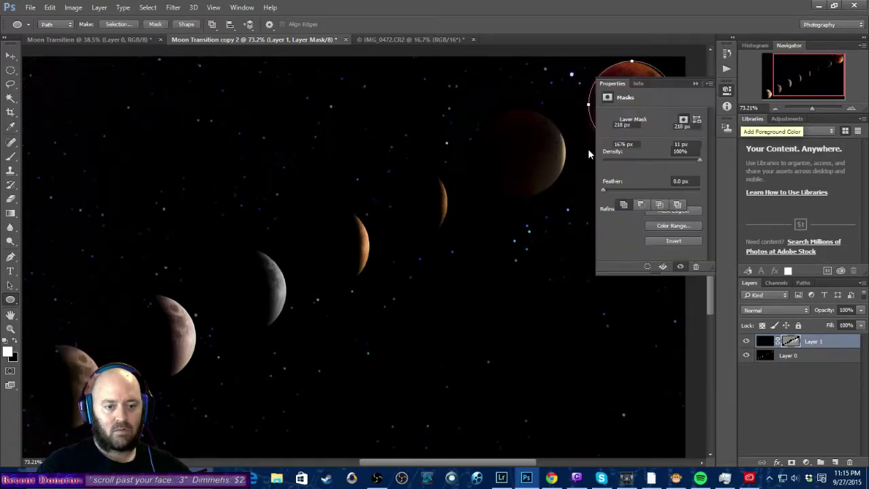
click(588, 149)
click(695, 84)
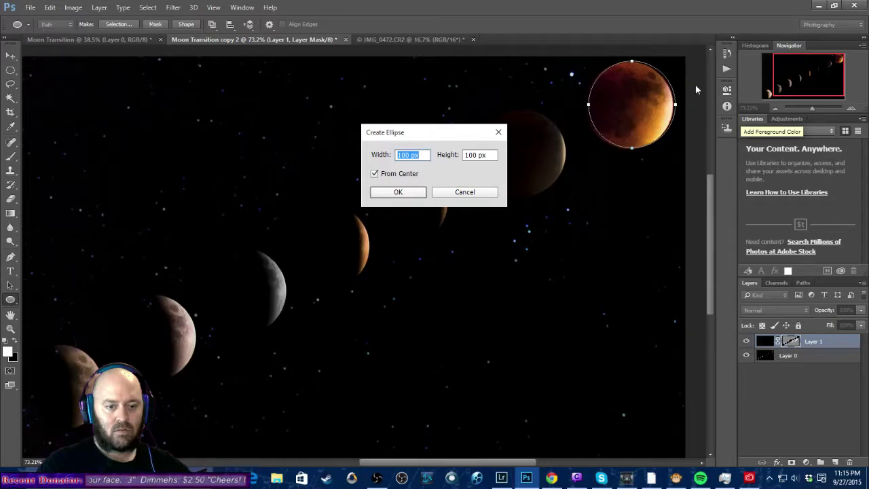
click(481, 194)
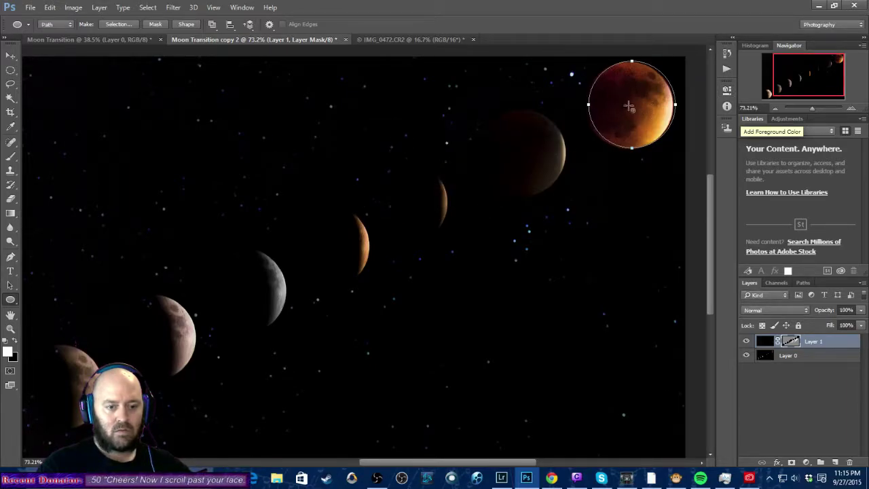
Try to reposition the circular path around the red moon with the Move tool.
click(10, 55)
click(638, 112)
drag(638, 113, 631, 114)
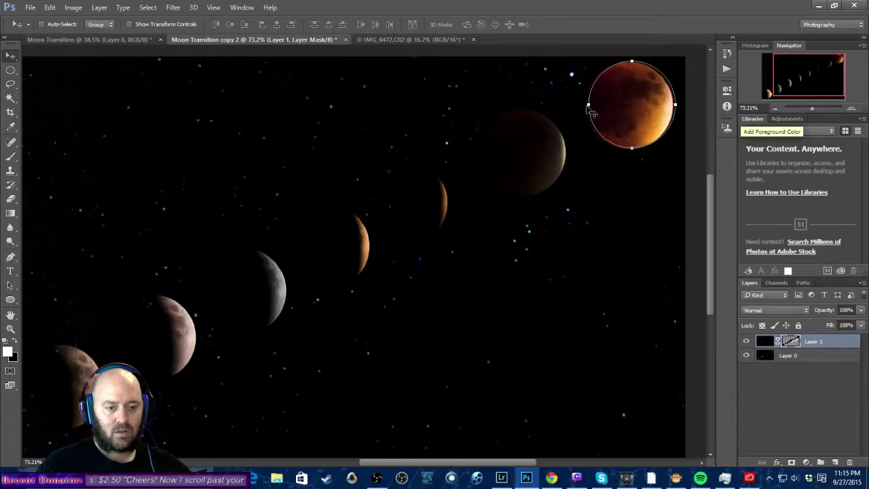
drag(591, 112, 593, 114)
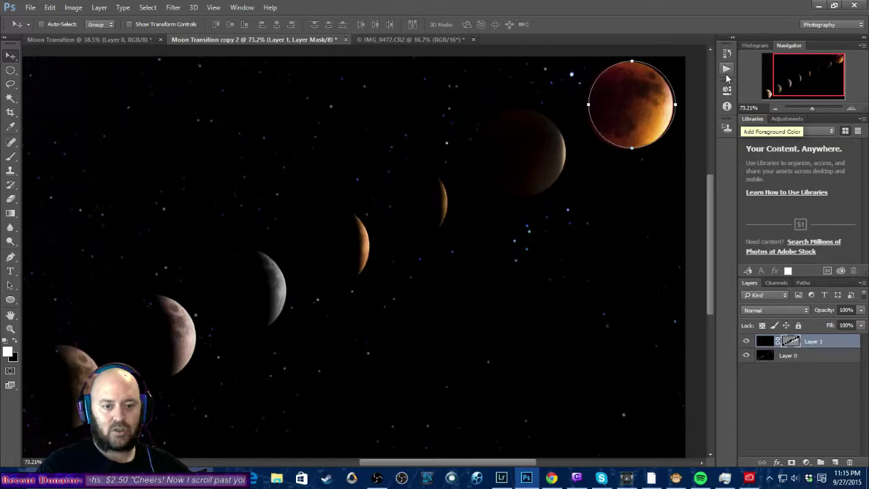
Create a 100 by 100 px ellipse path centred inside the red moon and remove it again.
click(10, 300)
click(633, 103)
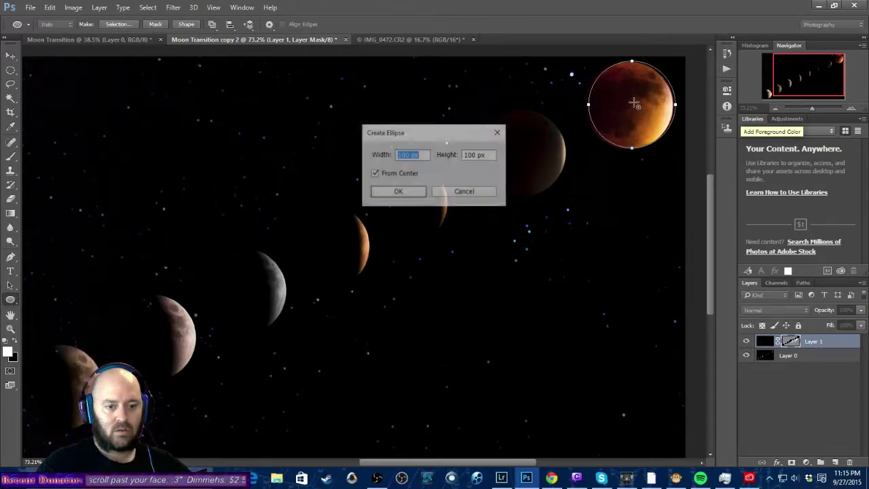
click(396, 192)
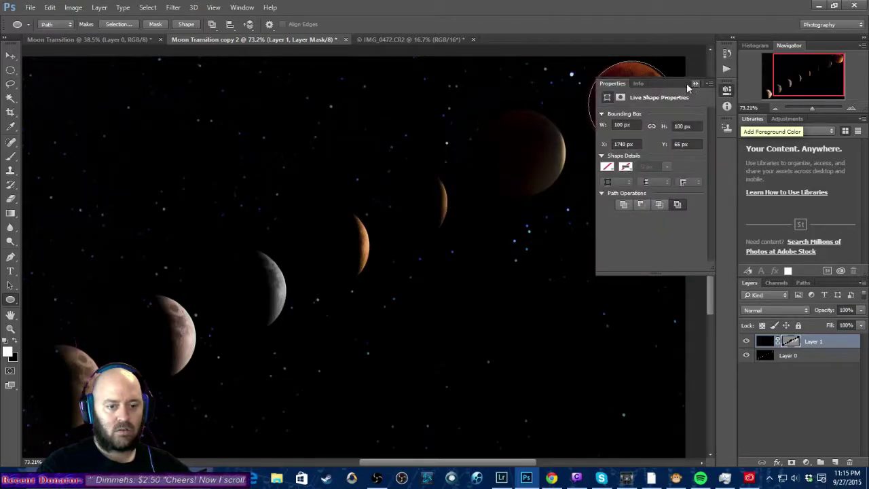
drag(677, 82, 135, 85)
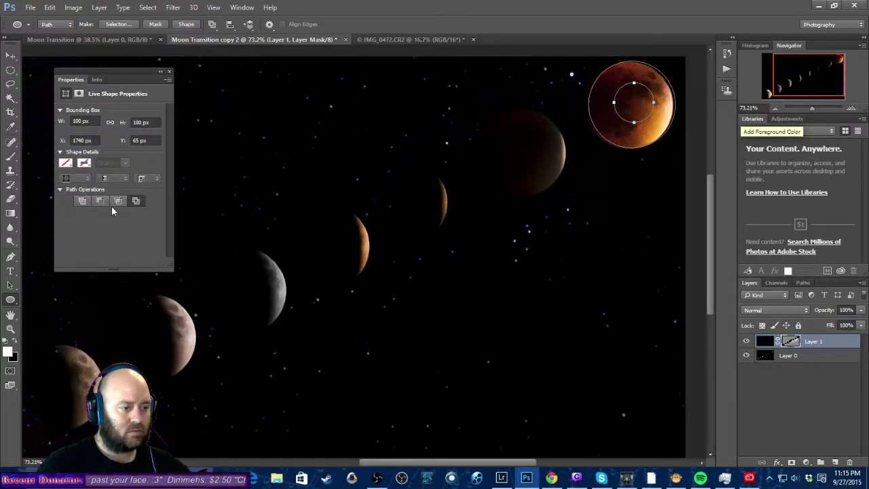
click(615, 103)
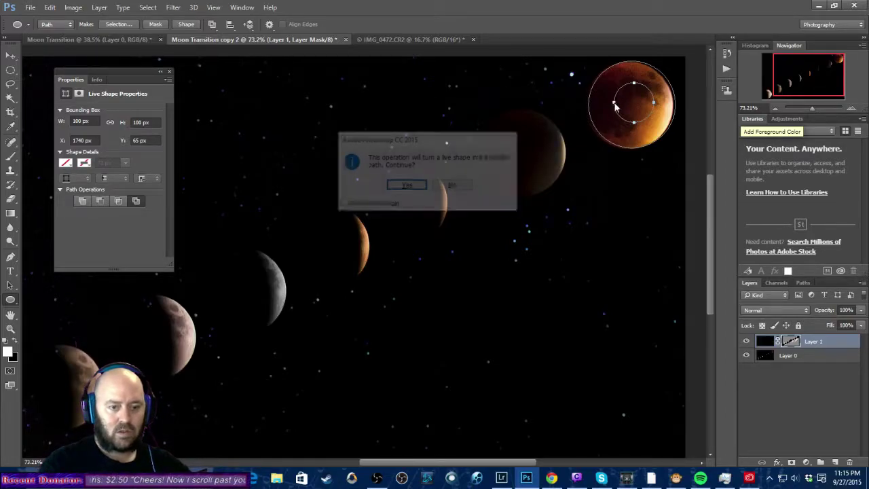
click(407, 186)
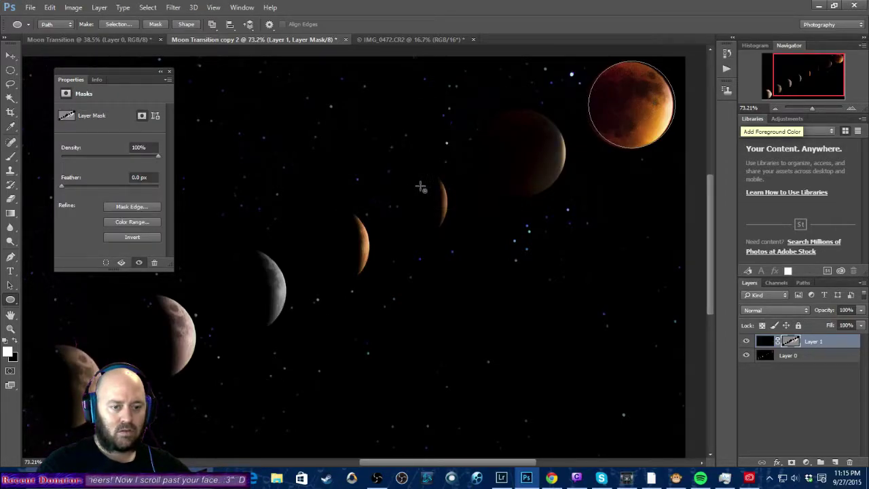
Try to draw another circular path from the centre of the dim moon next to the red moon.
click(598, 93)
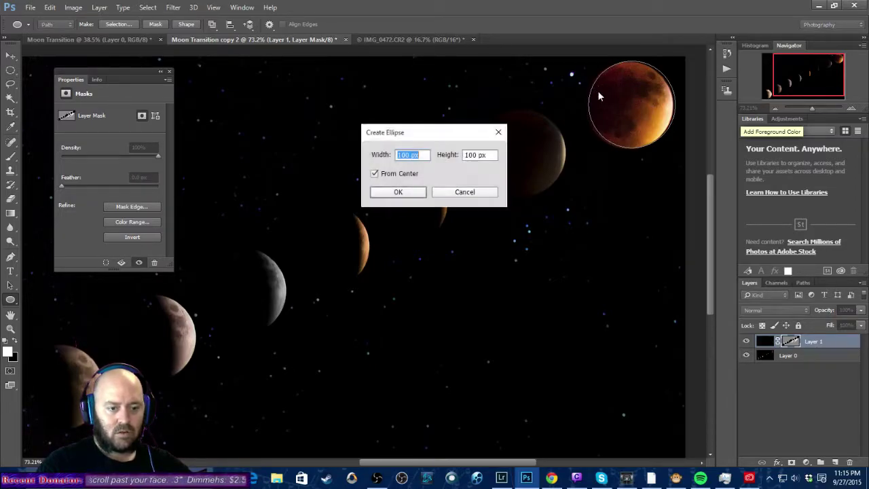
click(464, 192)
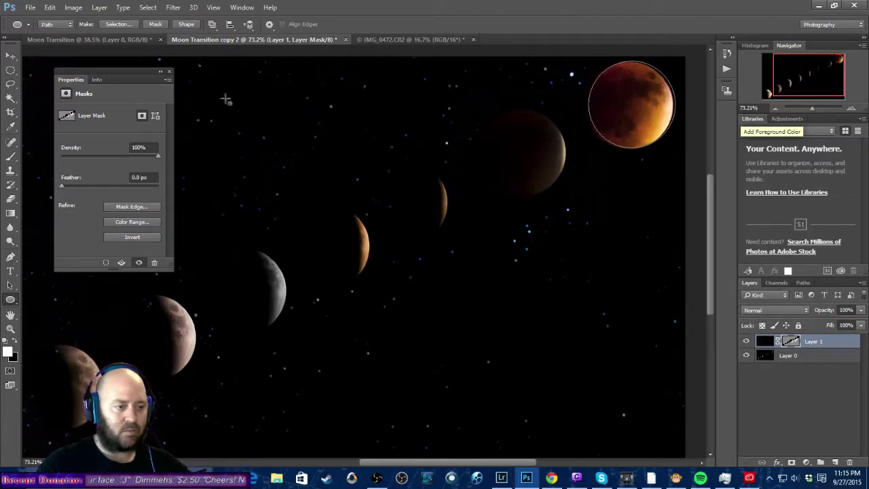
click(11, 56)
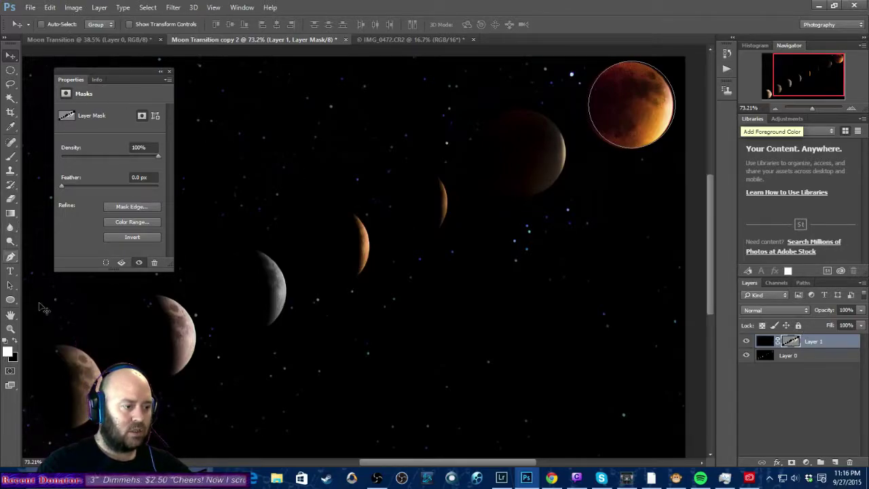
click(10, 299)
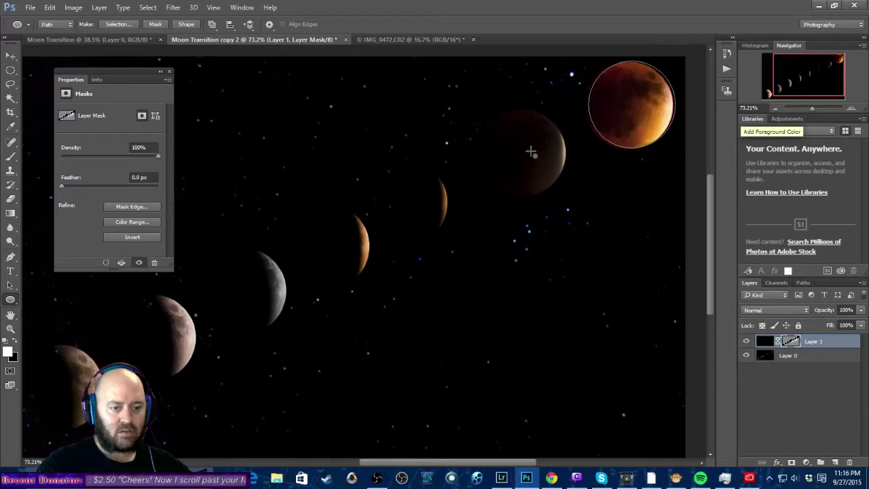
drag(523, 154, 486, 129)
click(486, 129)
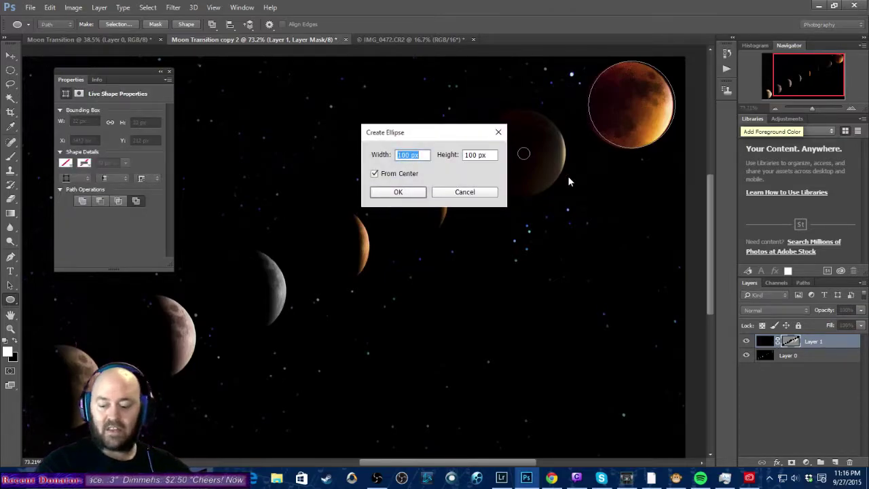
click(498, 132)
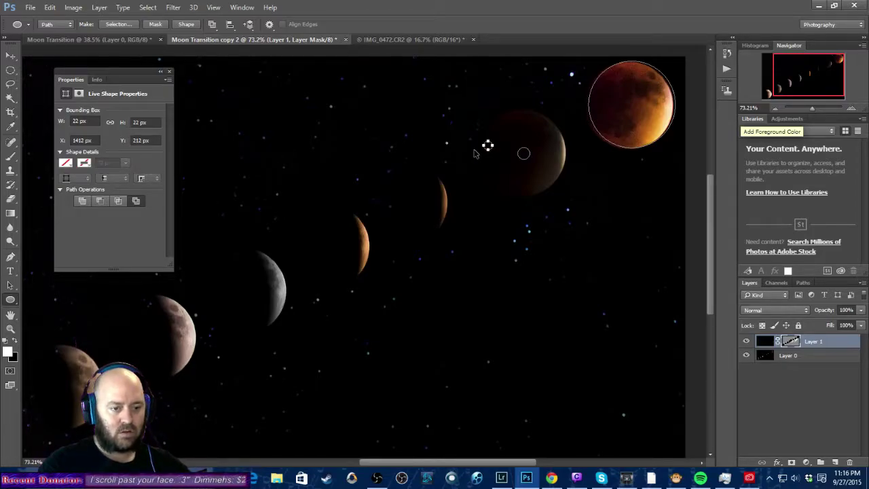
Undo the ellipse paths drawn on the red and dim moons.
key(ctrl+alt+z)
key(ctrl+alt+z)
key(ctrl+alt+z)
key(ctrl+alt+z)
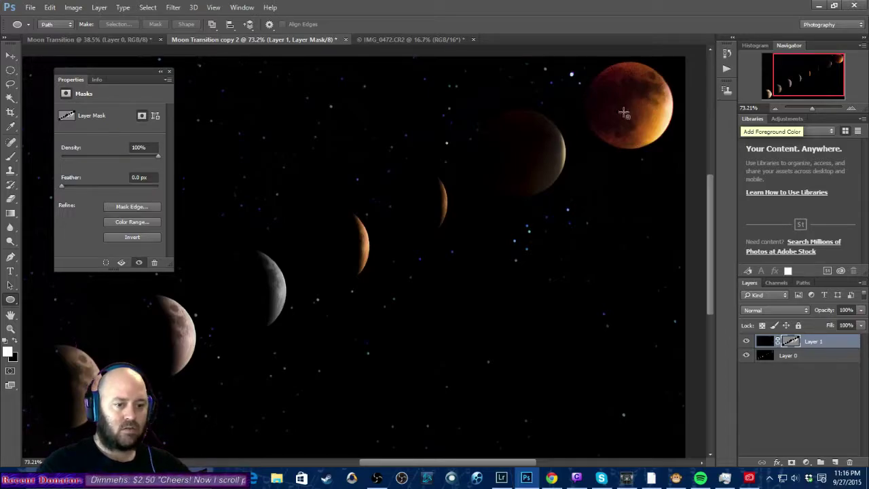
Draw a circular path about 222 px across around the red moon and nudge it to X 1668 px, Y 11 px.
mouse_move(630, 105)
mouse_down()
mouse_move(336, 80)
mouse_move(291, 115)
mouse_move(467, 149)
mouse_up()
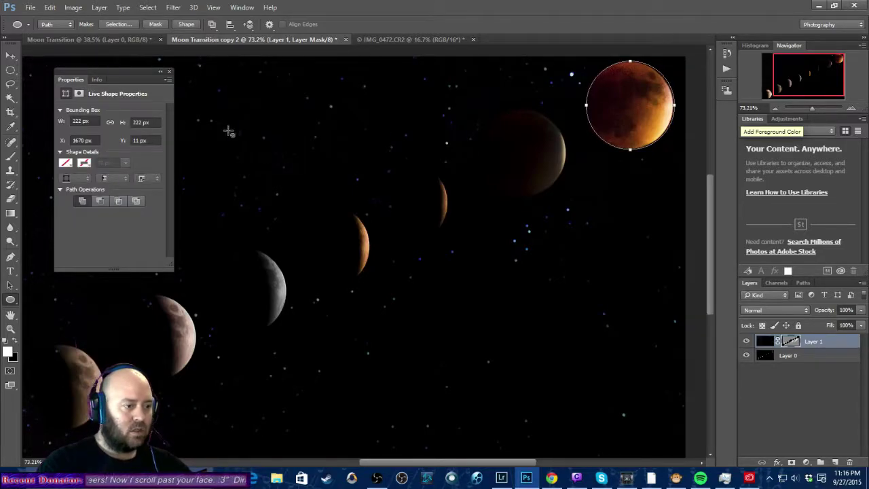
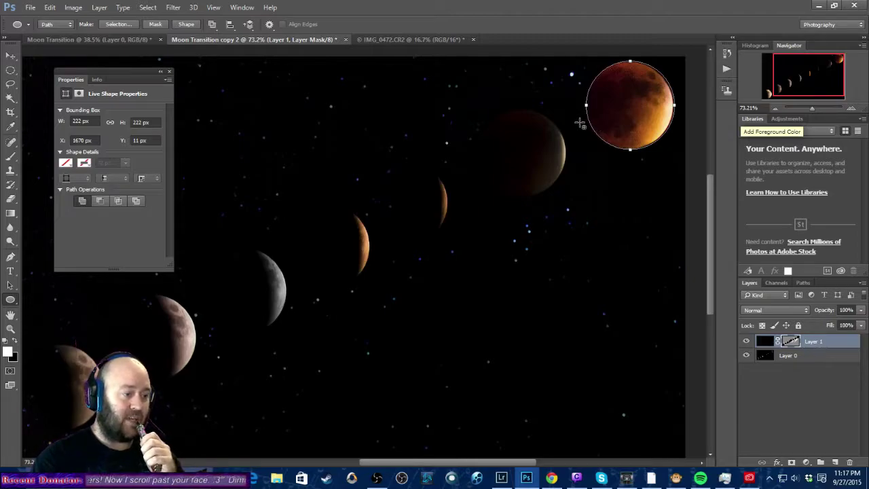
click(9, 57)
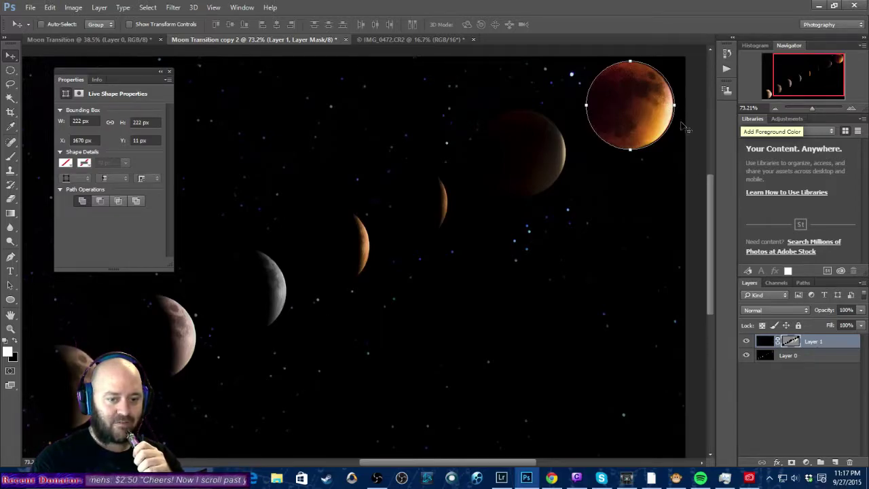
click(765, 342)
drag(650, 110, 669, 106)
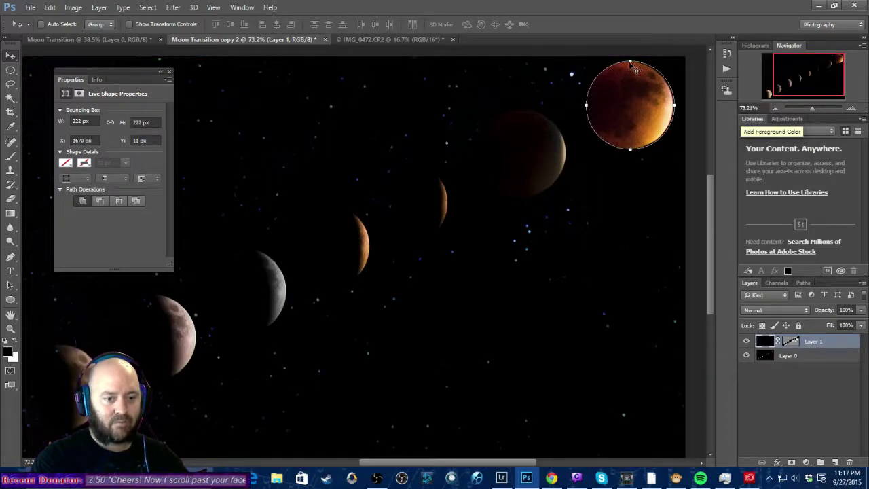
click(11, 299)
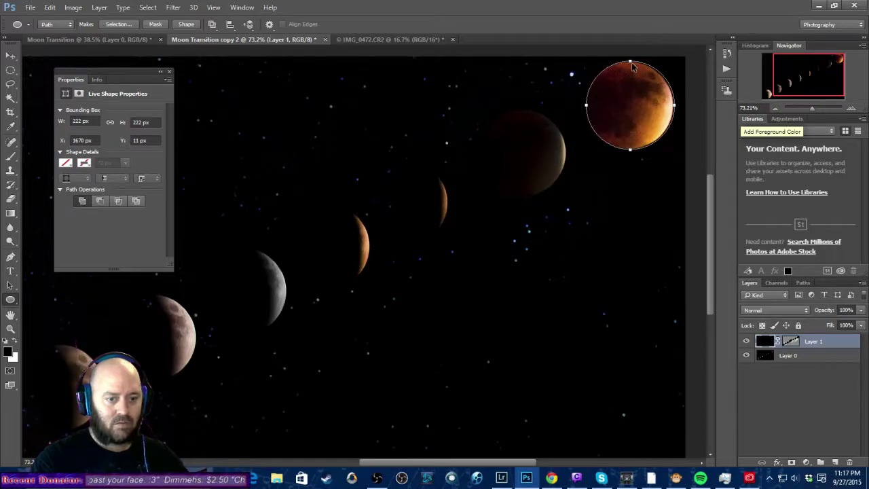
drag(630, 71, 630, 72)
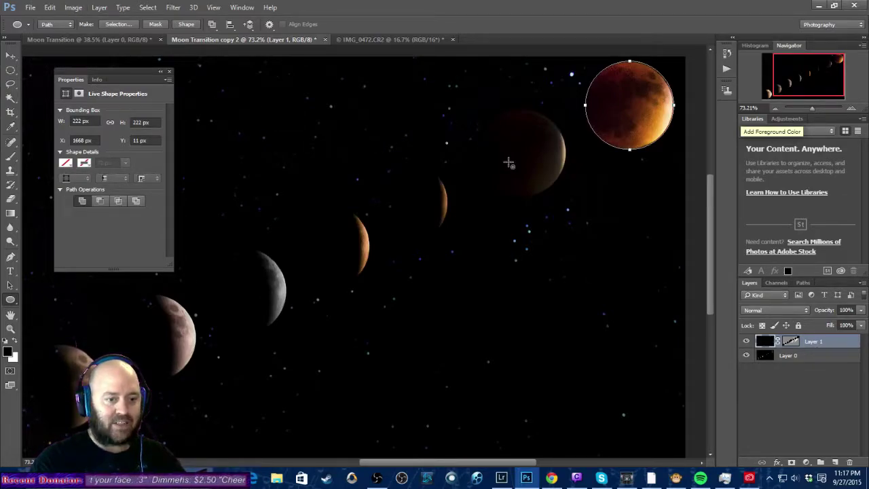
Duplicate the 222 px circular path onto the dim moon, the thin crescent, the orange crescent and the grey moon.
drag(612, 106, 505, 152)
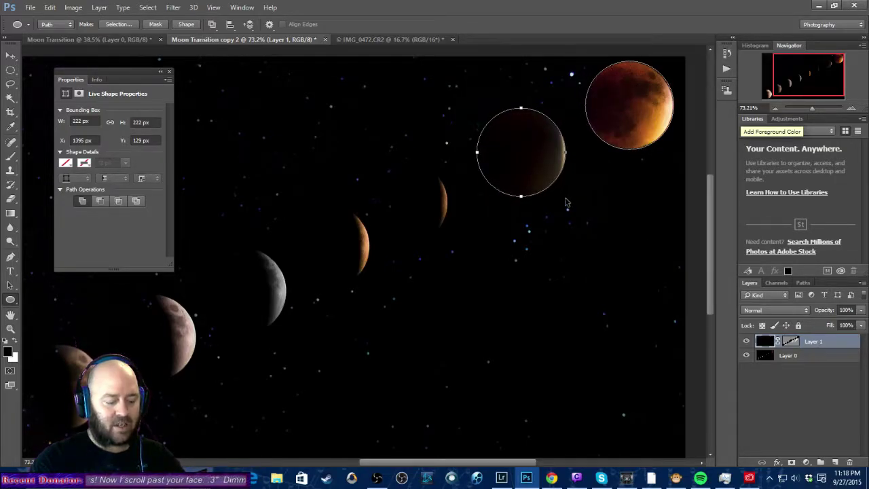
drag(519, 153, 403, 201)
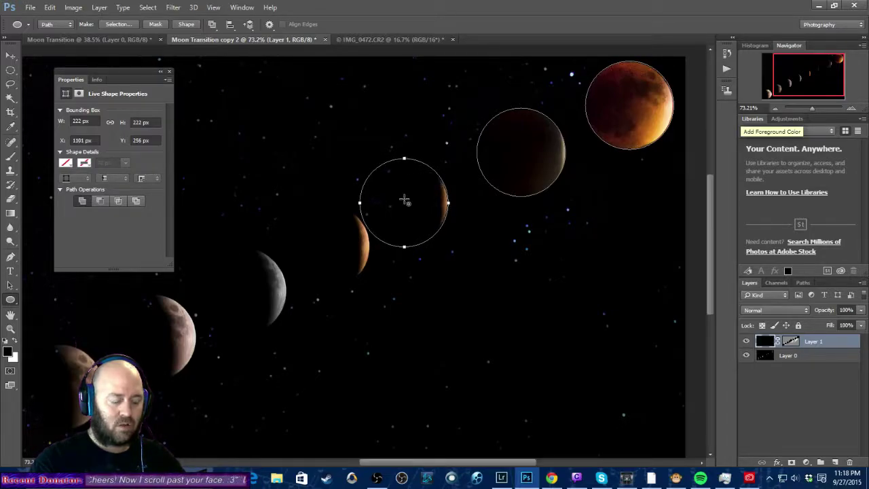
drag(409, 200, 331, 243)
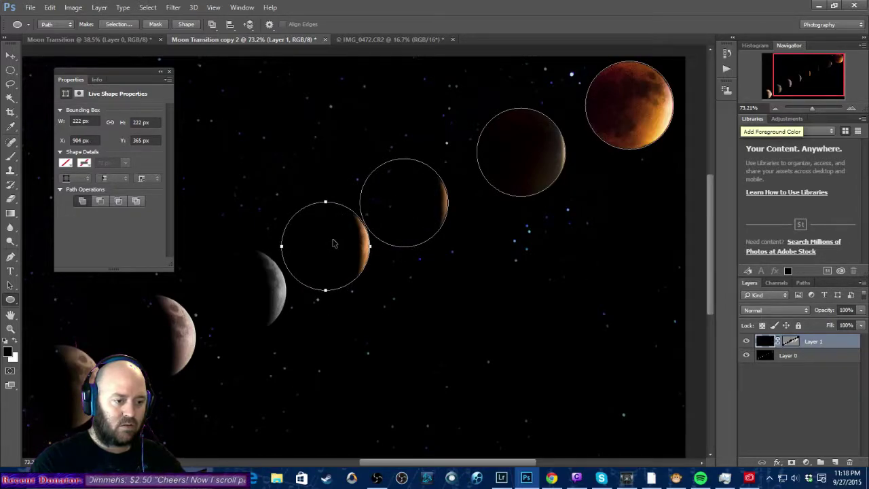
drag(331, 240, 248, 286)
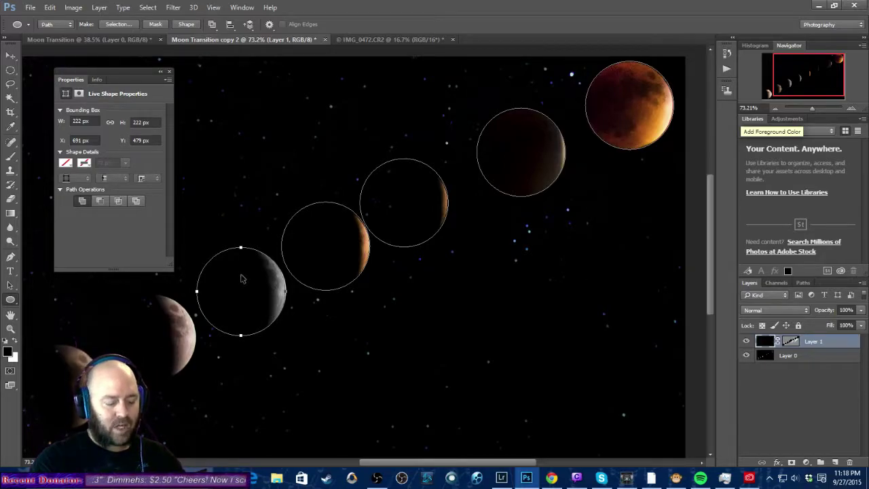
Duplicate the circular path onto the three remaining moons, with the pinkish moon's at X 464, Y 595 px and the lowest moon's at X 5, Y 846 px.
drag(240, 291, 149, 335)
drag(404, 462, 329, 461)
drag(709, 251, 711, 282)
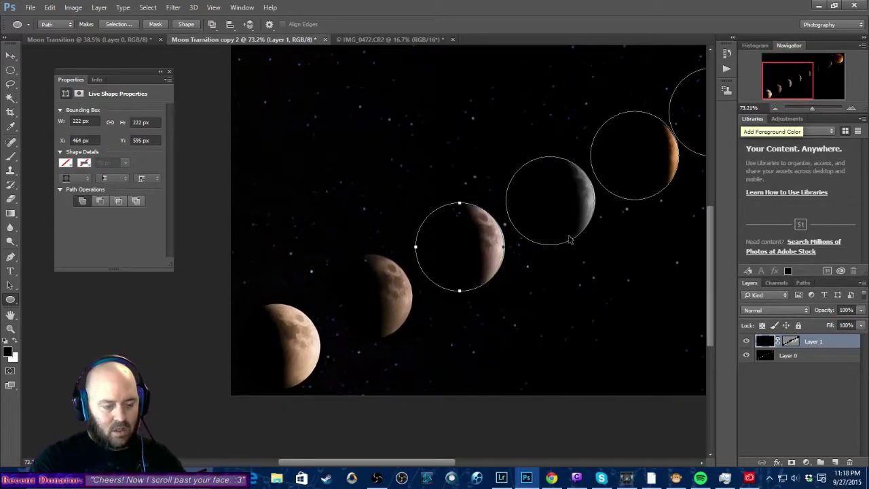
drag(467, 255, 286, 349)
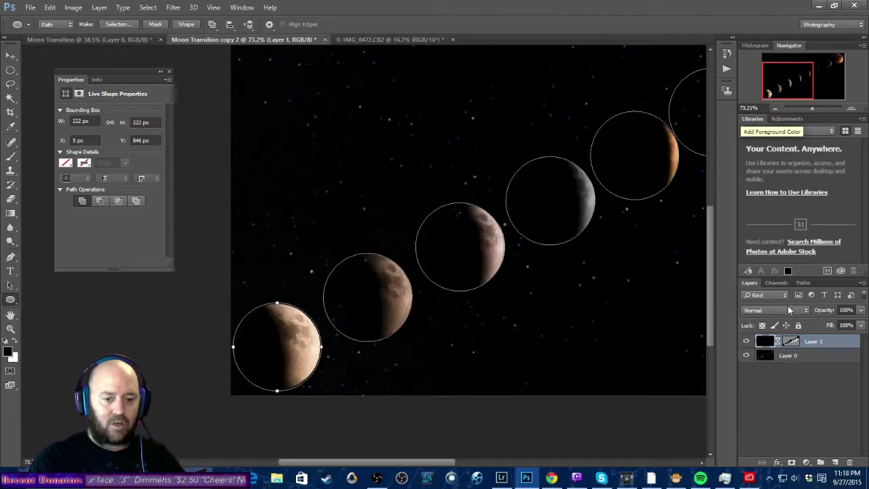
Convert the work path into a new anti-aliased selection with a feather radius of 0 pixels.
click(804, 281)
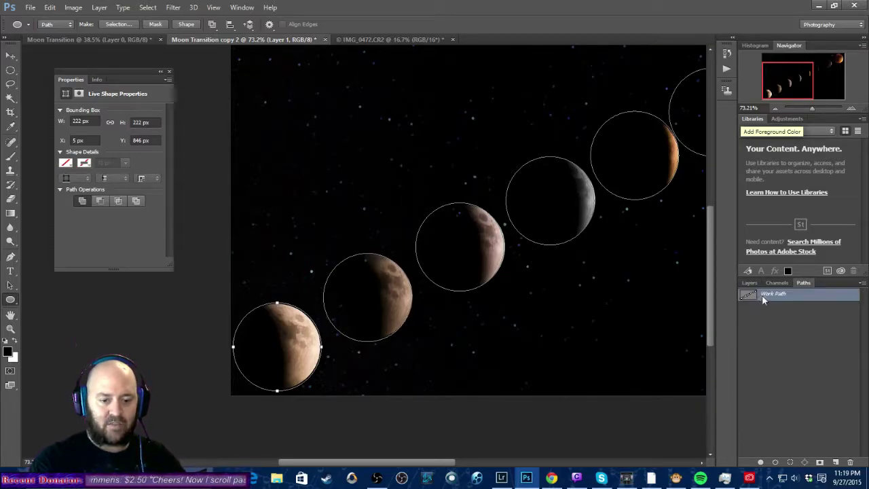
right_click(763, 299)
click(770, 331)
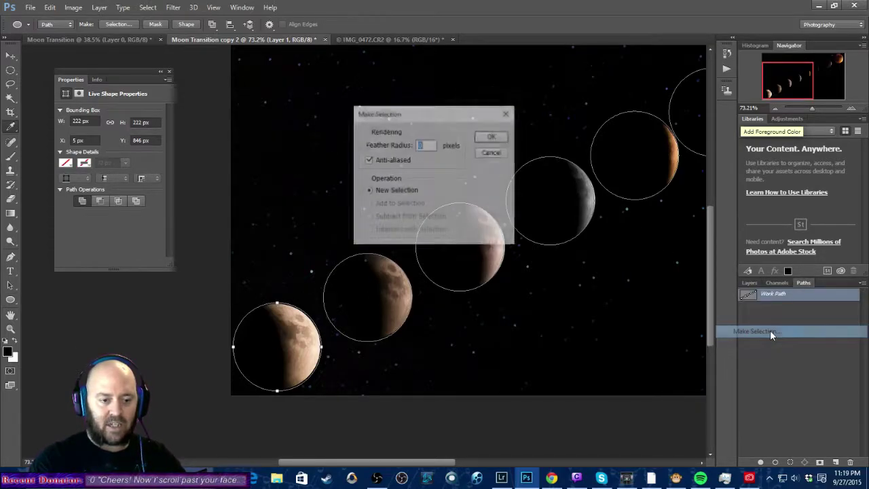
click(492, 136)
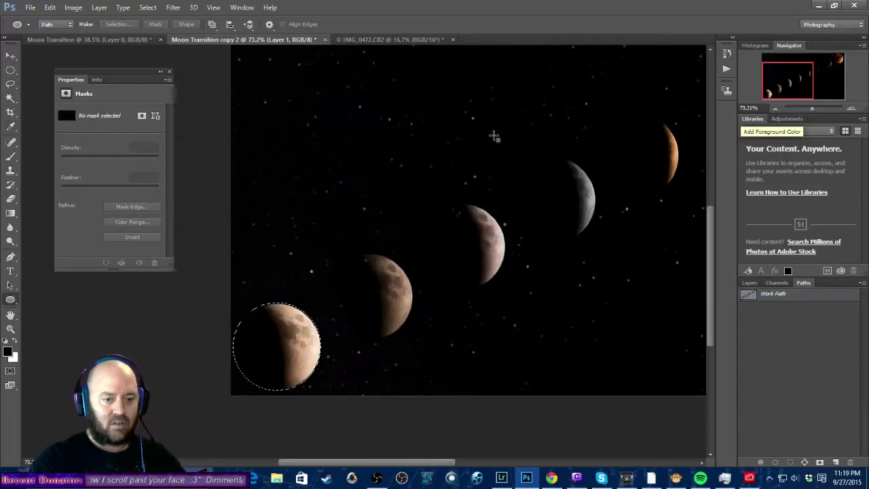
Test the circular selection by brushing white on Layer 1's mask over the lowest moon and painting it back with black.
drag(392, 467, 420, 458)
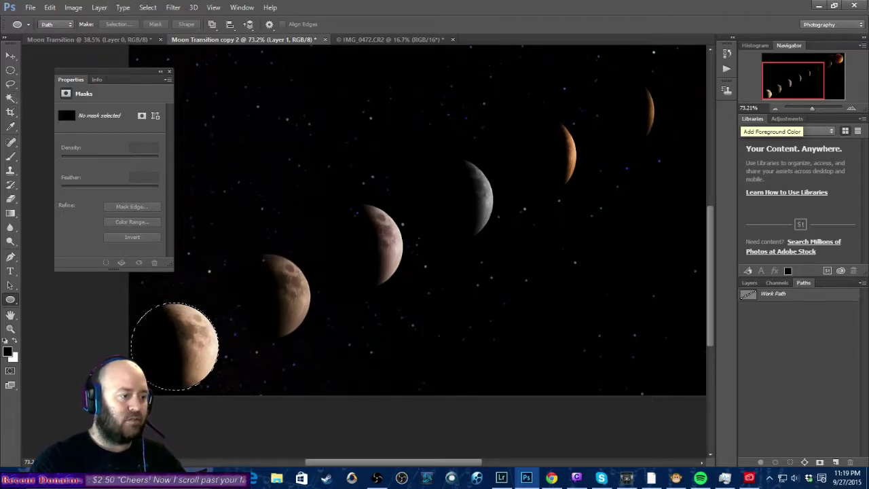
click(12, 157)
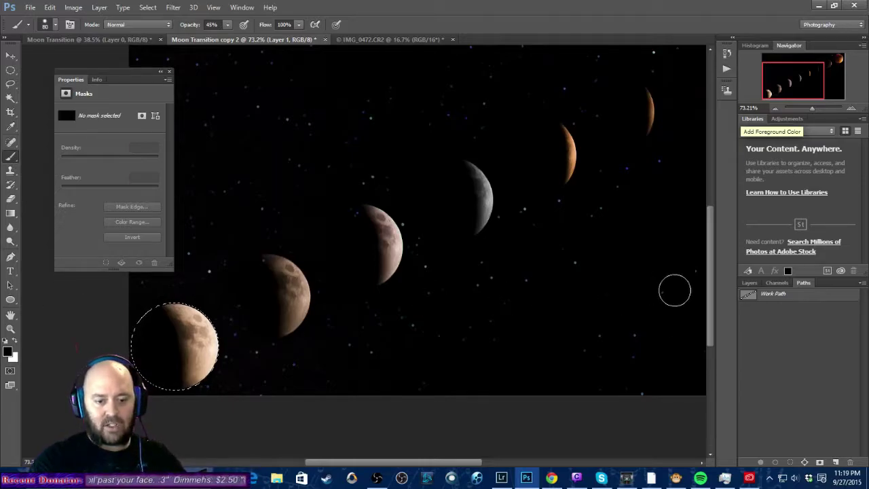
click(750, 283)
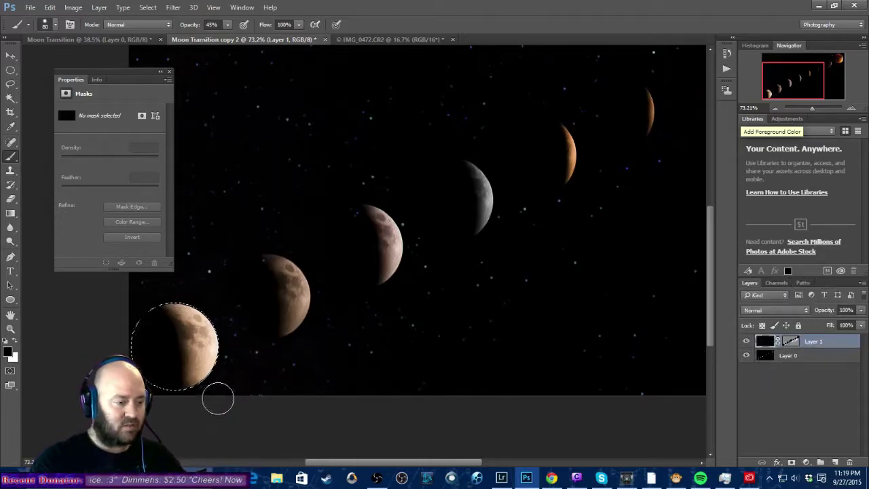
click(16, 342)
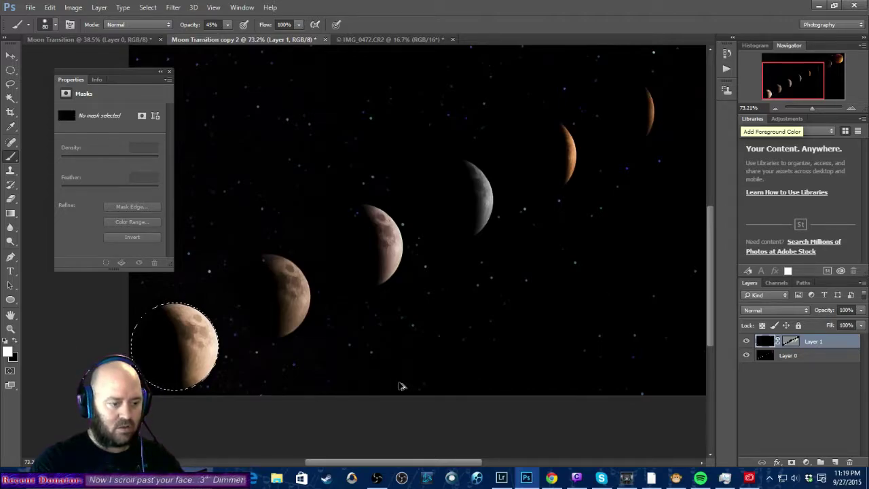
click(790, 340)
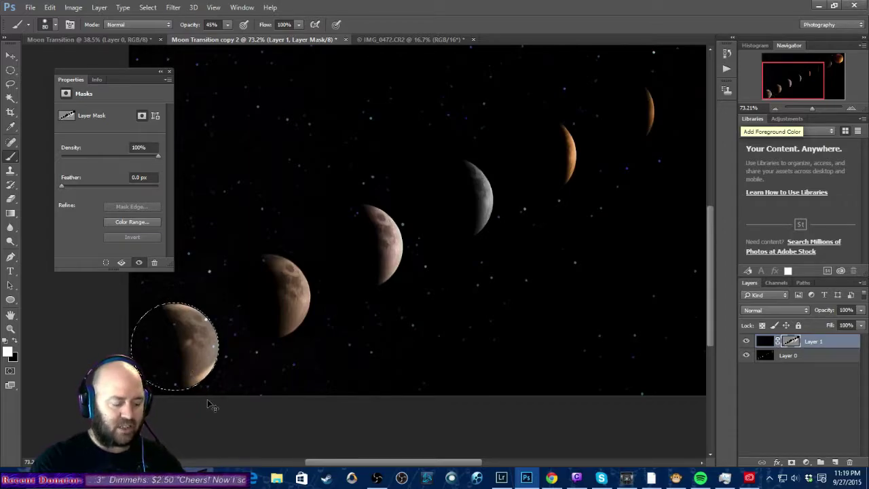
click(14, 341)
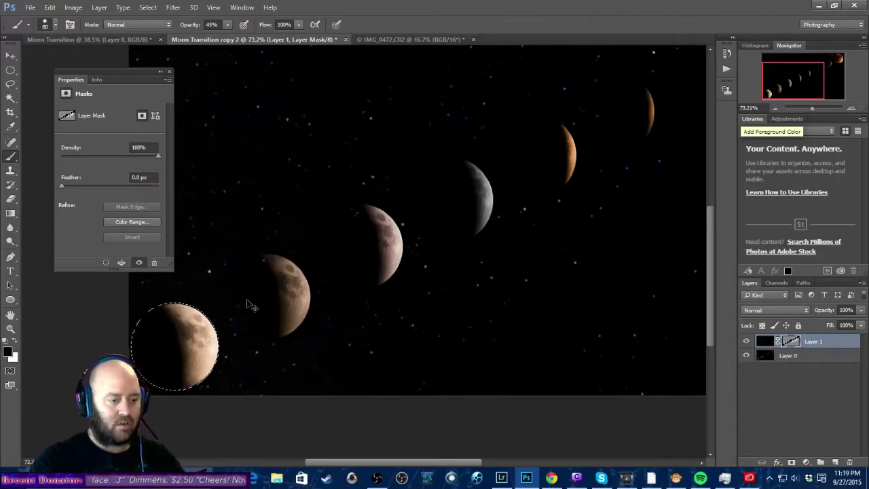
Try adding a second mask to Layer 1 and undo it.
key(ctrl+z)
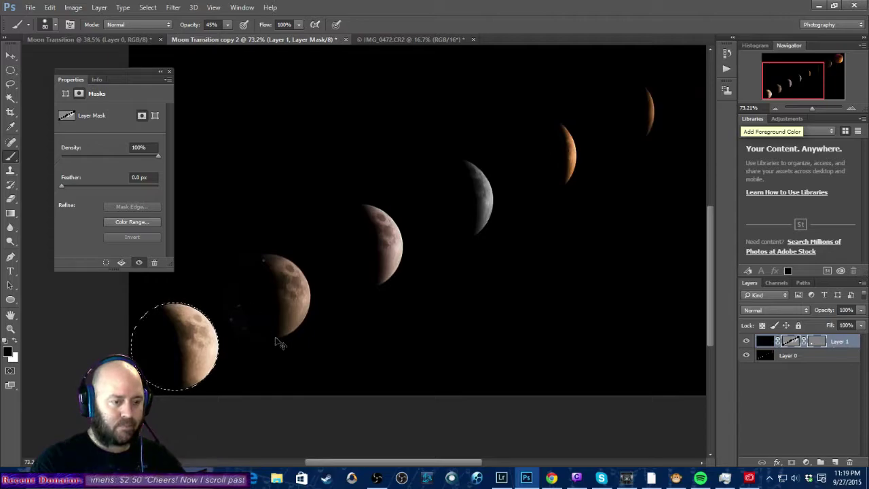
key(ctrl+z)
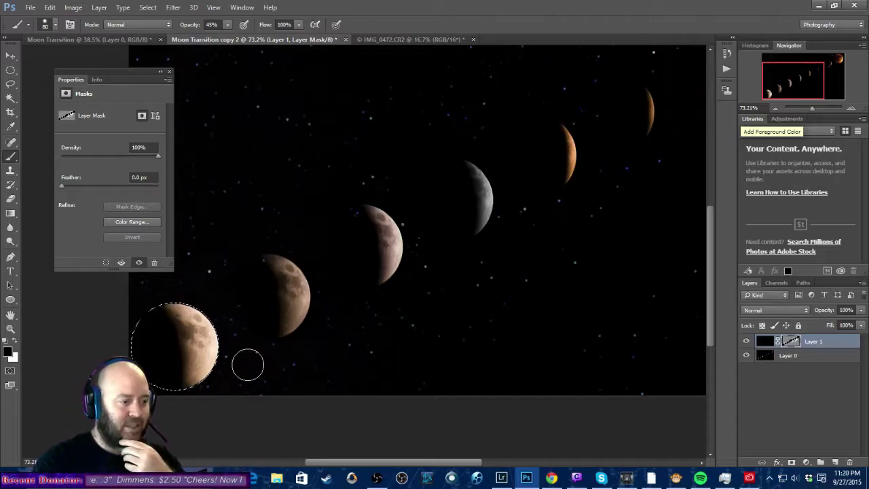
drag(409, 467, 430, 468)
drag(407, 469, 407, 467)
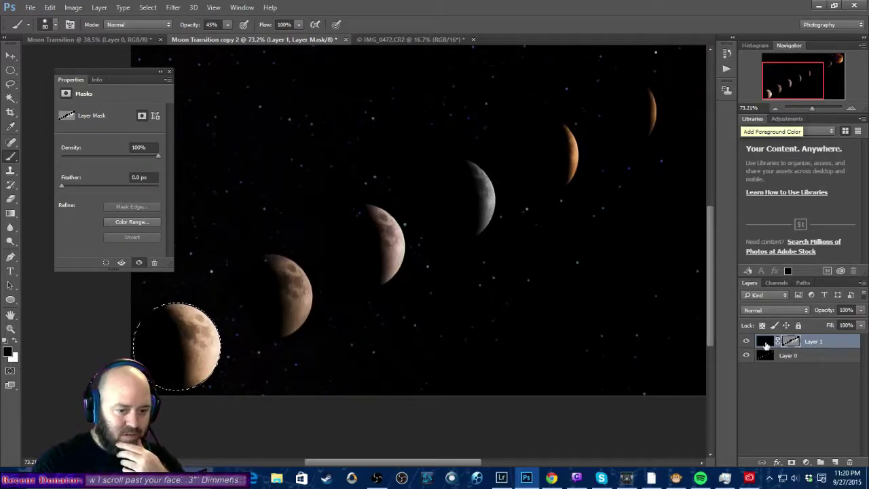
click(803, 283)
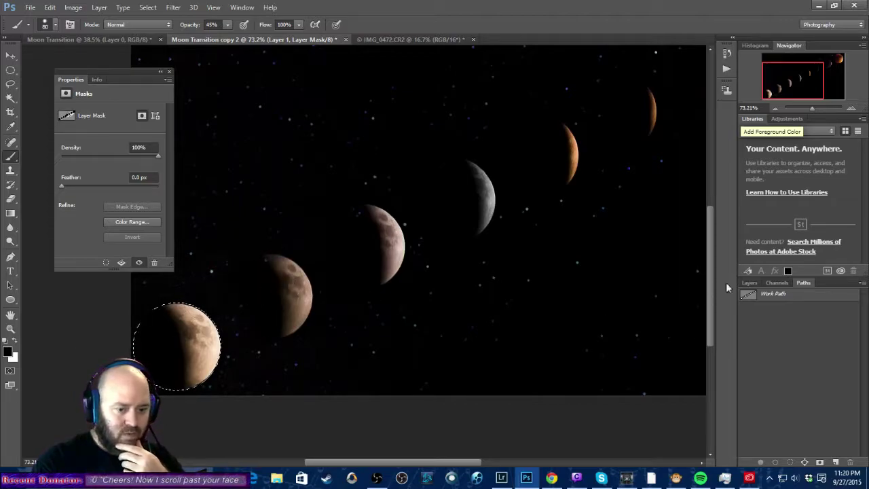
click(749, 283)
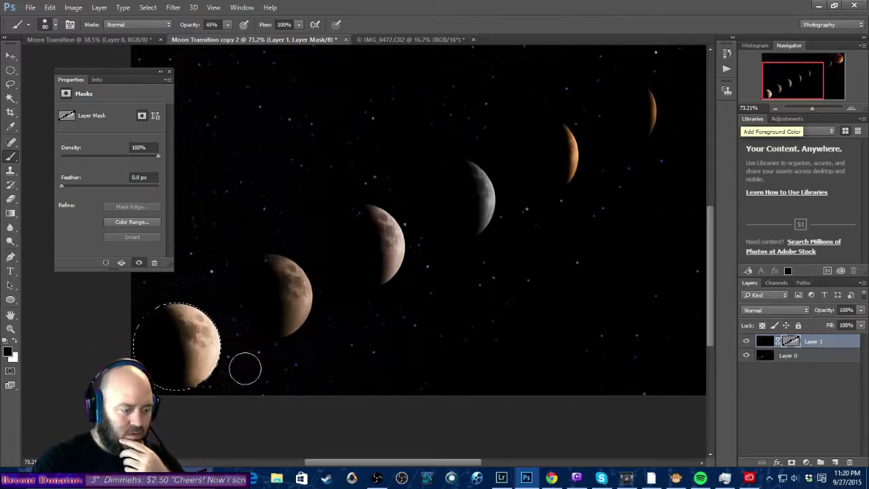
Paint Layer 1's mask white inside the selected lowest moon, then repaint it black with the brush opacity at 100%.
key(x)
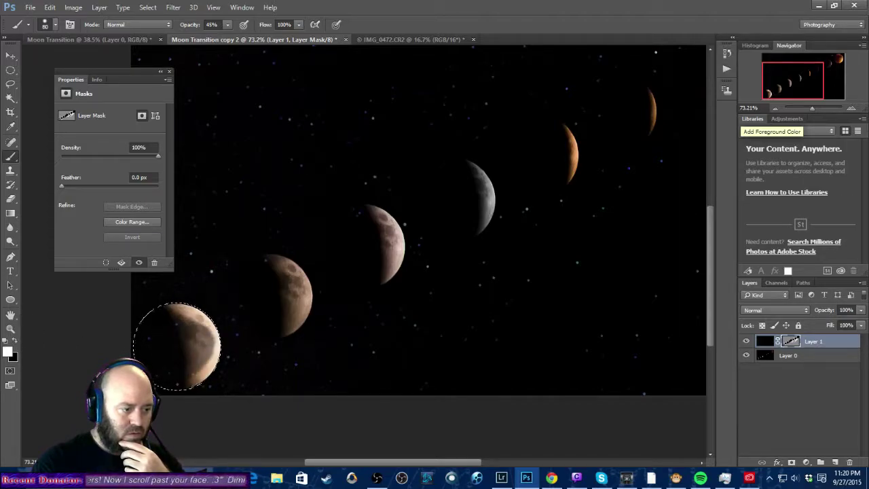
key(x)
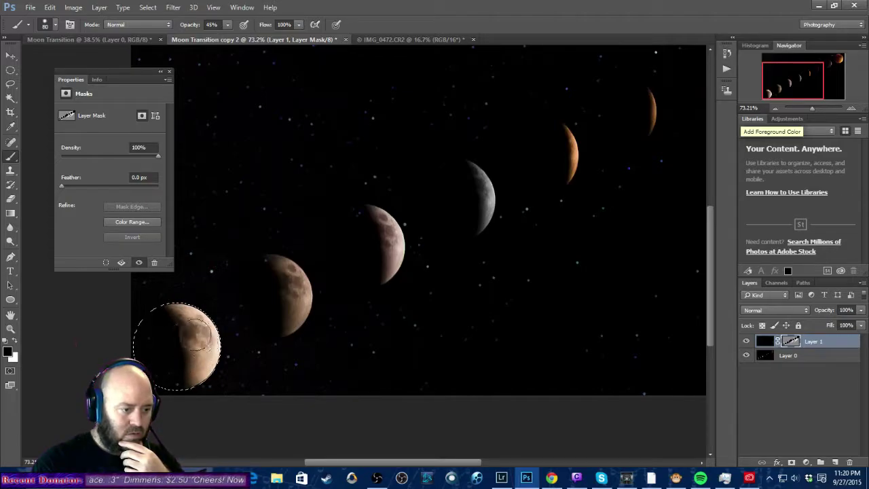
click(227, 24)
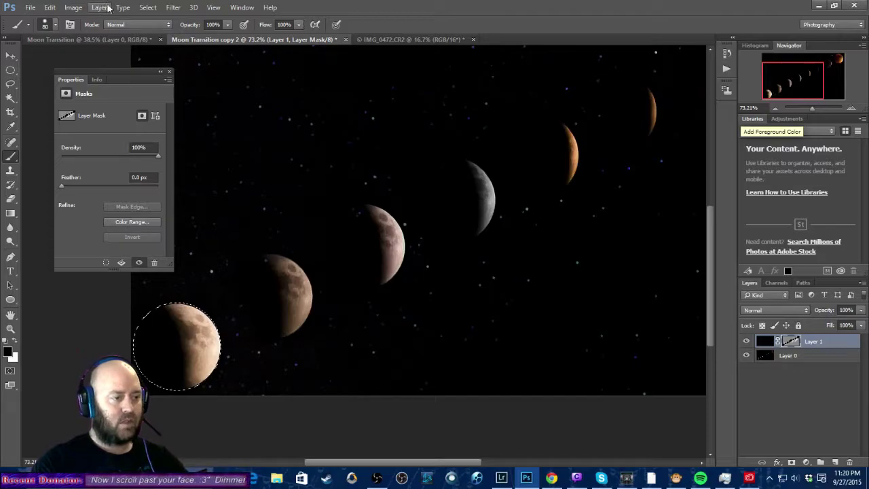
click(146, 8)
click(146, 7)
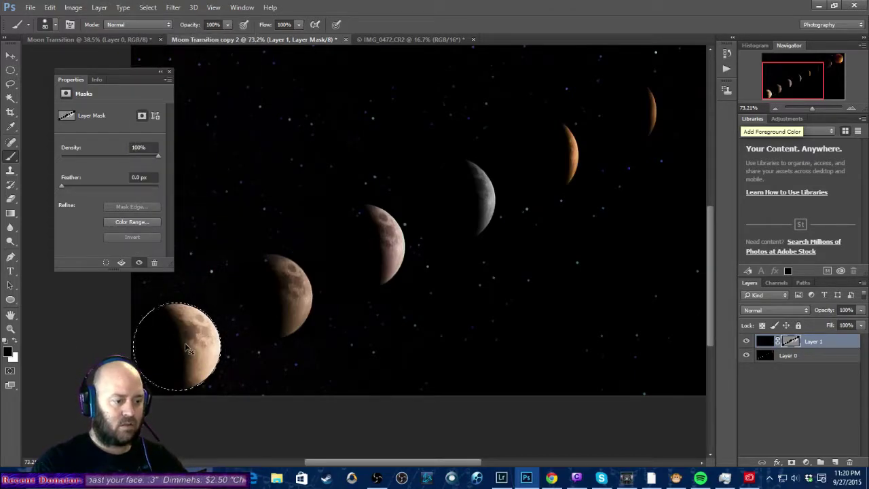
Try copying the circular selection over the lowest moon to a new layer and moving the copy onto the next moon.
mouse_move(193, 344)
mouse_down()
mouse_move(258, 307)
mouse_move(268, 311)
mouse_move(182, 346)
mouse_up()
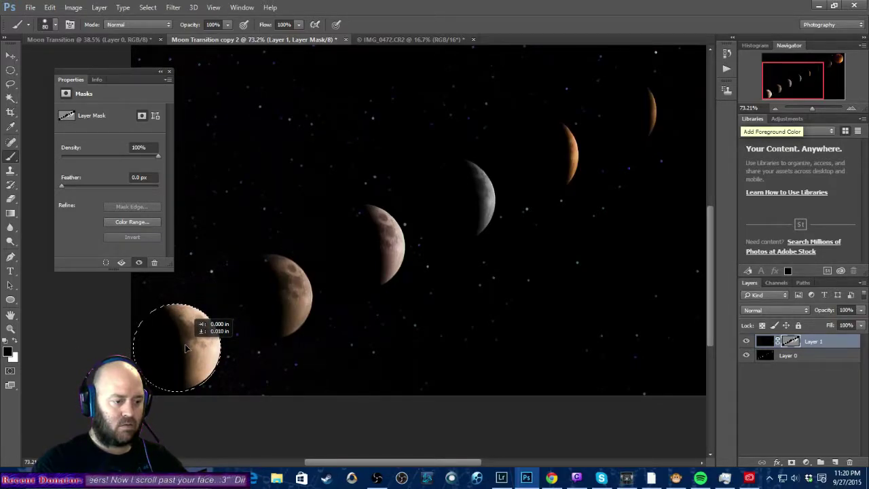
drag(185, 349, 186, 347)
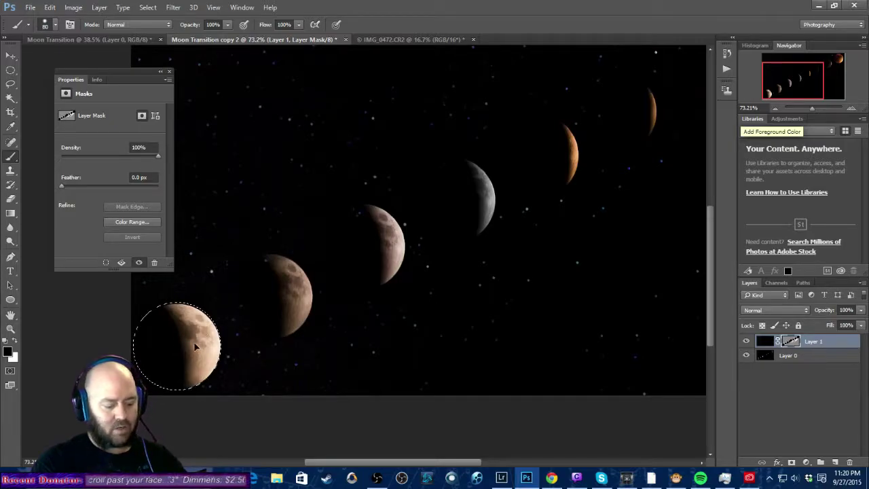
key(x)
key(Delete)
key(ctrl+d)
key(ctrl+shift+alt+n)
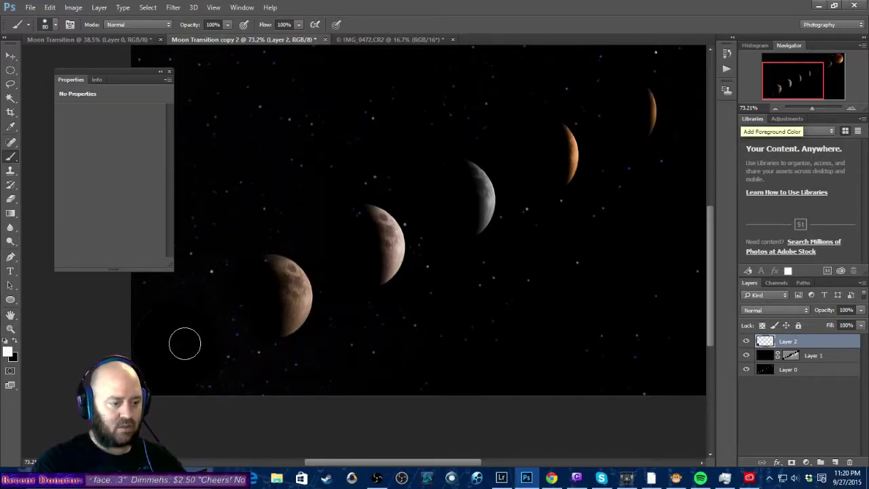
drag(188, 348, 278, 296)
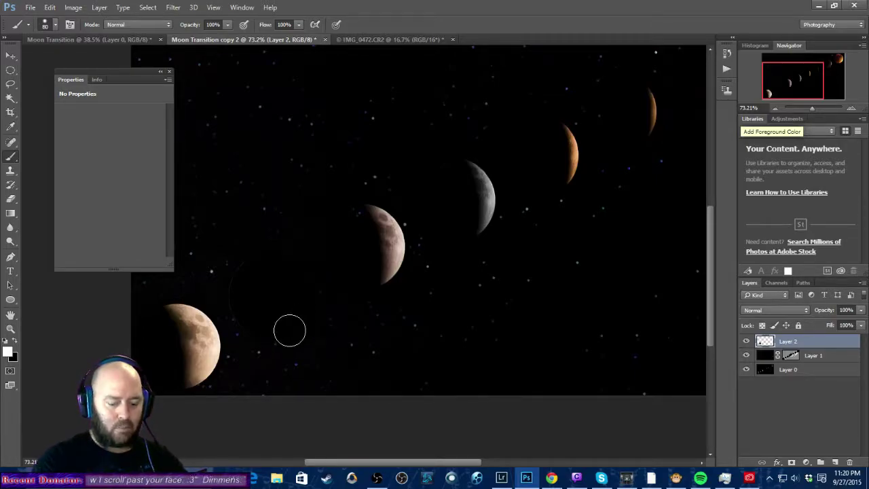
Undo the move of the copied circle and the creation of its new layer.
key(ctrl+alt+z)
key(ctrl+alt+z)
key(ctrl+alt+z)
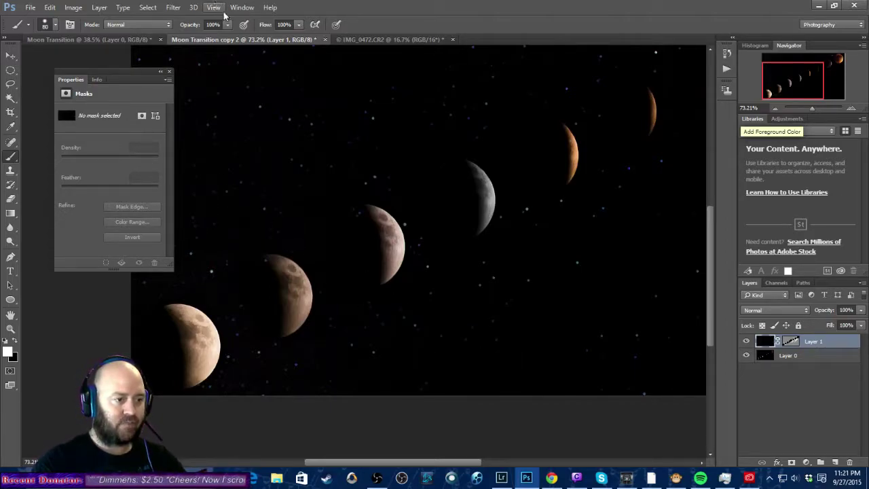
Draw a circular path about 222 px wide around the fully red moon in the image's upper corner.
click(10, 300)
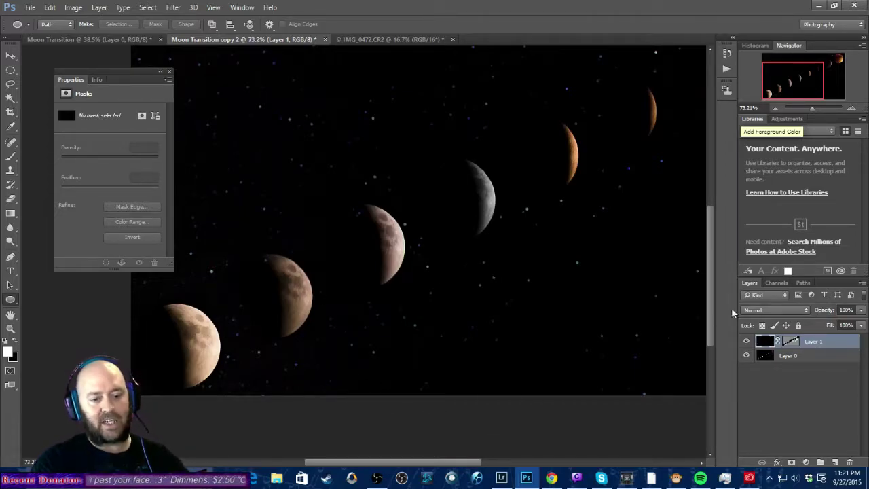
mouse_move(710, 290)
mouse_down()
mouse_move(716, 240)
mouse_move(694, 285)
mouse_up()
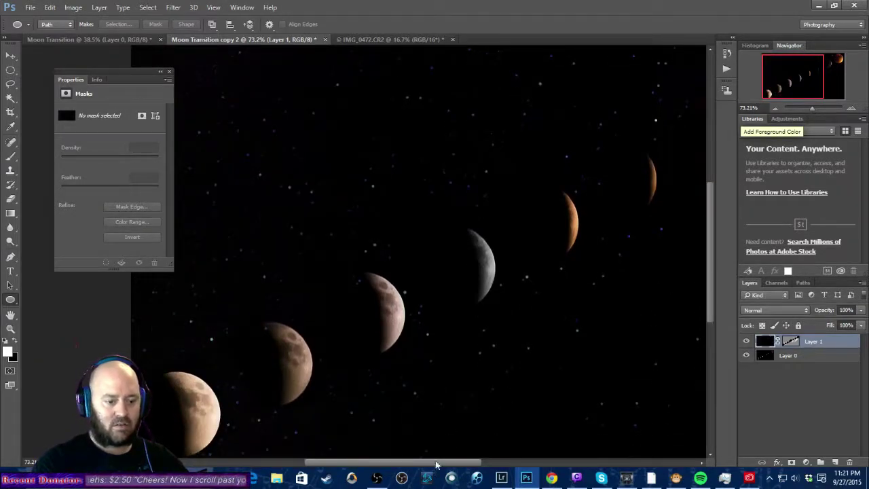
drag(443, 462, 532, 462)
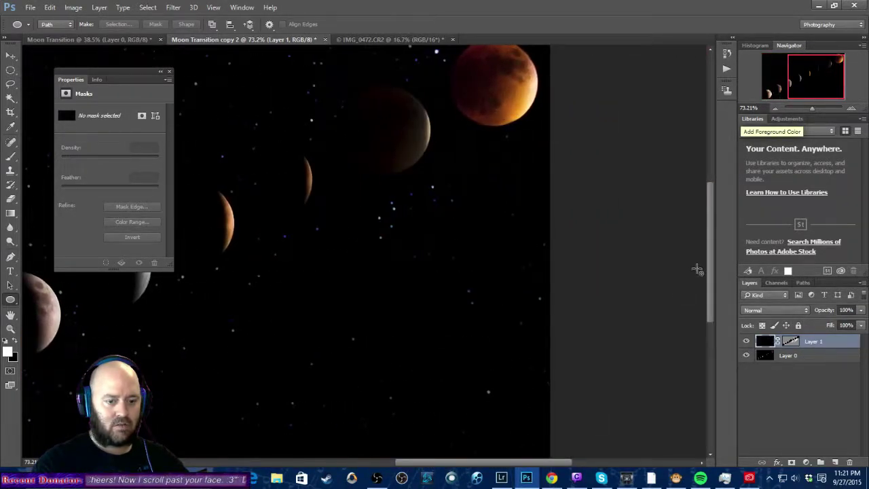
drag(709, 257, 711, 238)
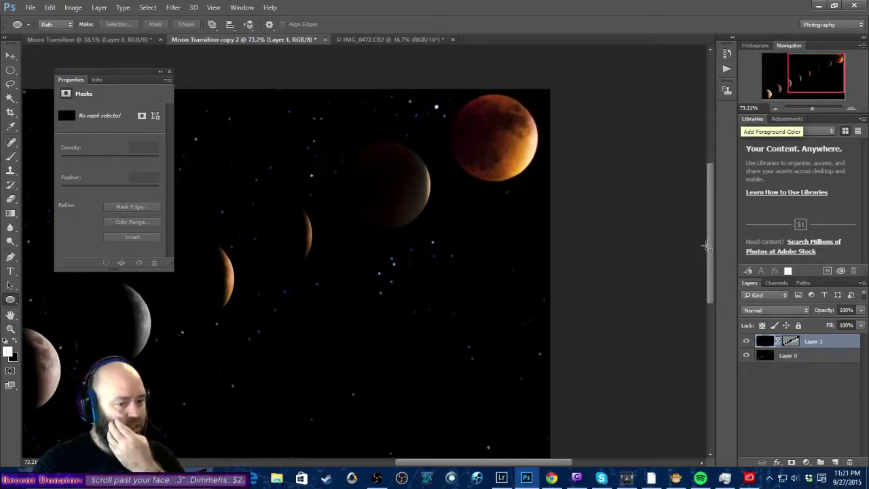
click(704, 246)
click(485, 195)
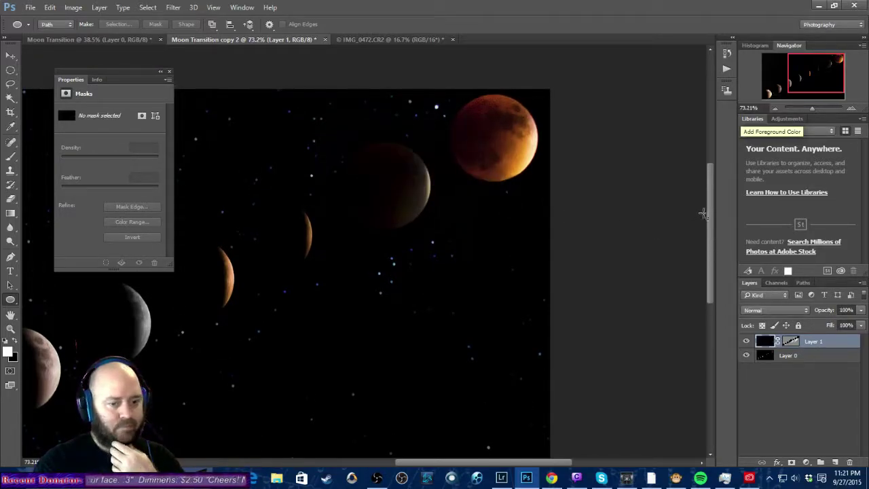
mouse_move(712, 207)
mouse_down()
mouse_move(708, 219)
mouse_move(708, 212)
mouse_up()
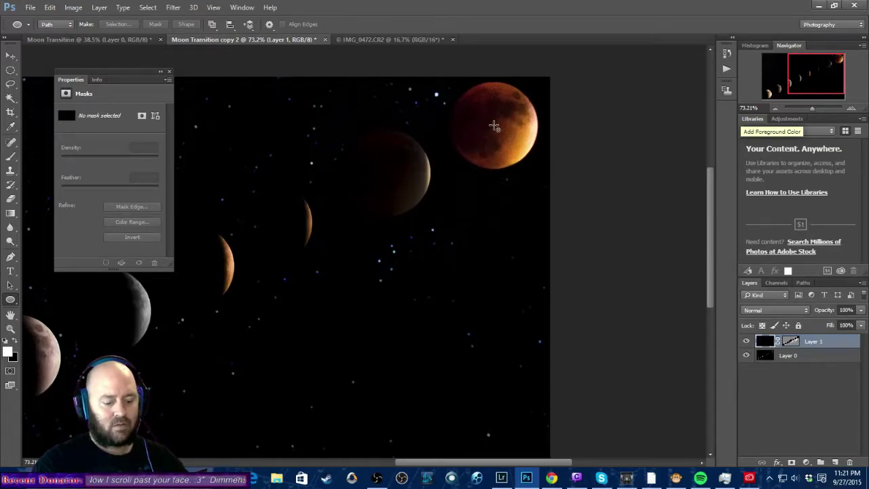
drag(493, 126, 403, 82)
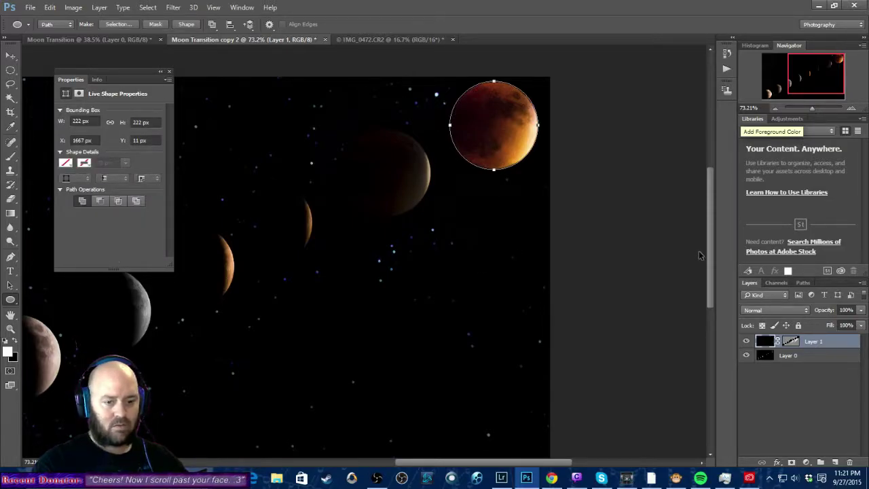
Move the circular path down onto the second-lowest moon, at about X 234 px, Y 719 px.
drag(484, 125, 178, 266)
drag(471, 155, 297, 309)
drag(458, 457, 378, 456)
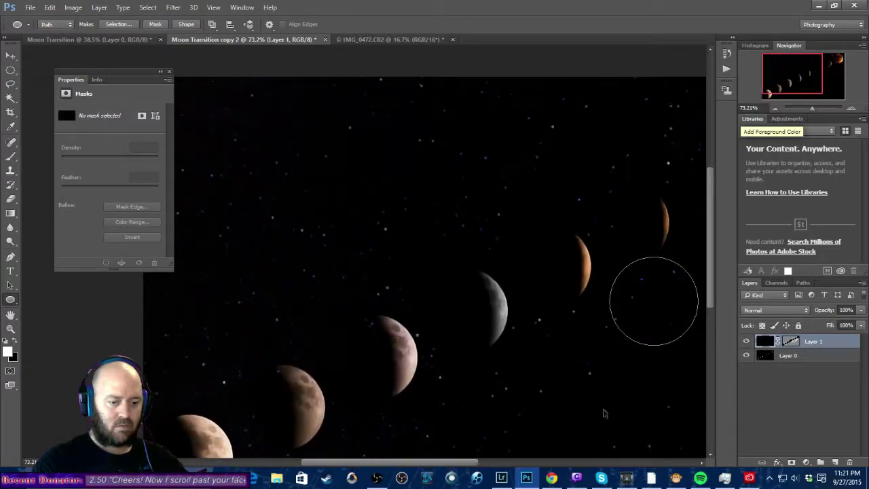
drag(708, 269, 708, 306)
drag(653, 185, 282, 295)
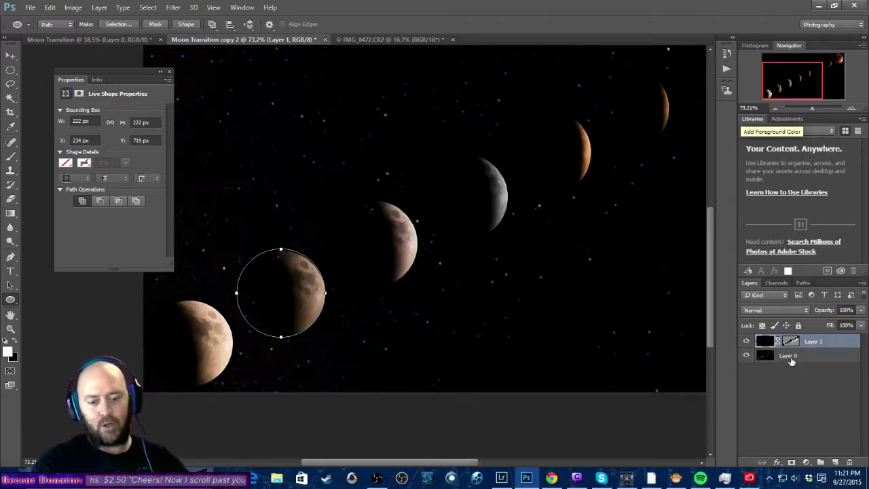
Convert the circular path over the second-lowest moon into a selection.
click(802, 282)
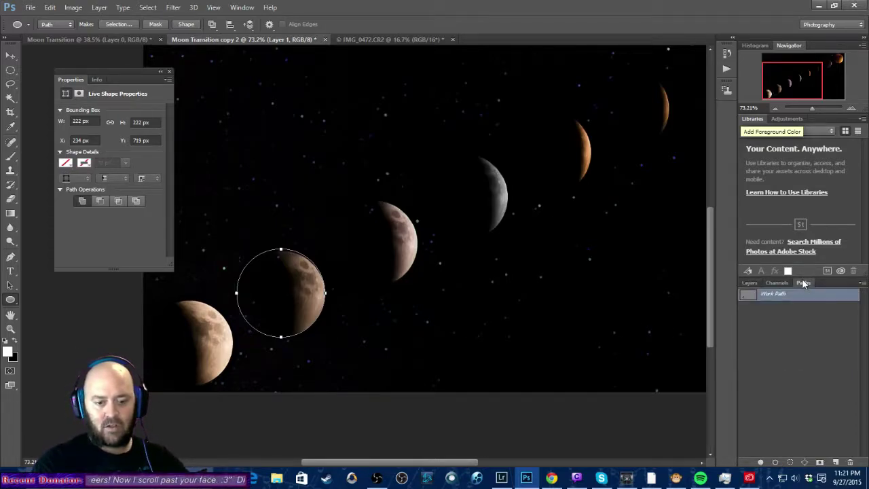
right_click(765, 300)
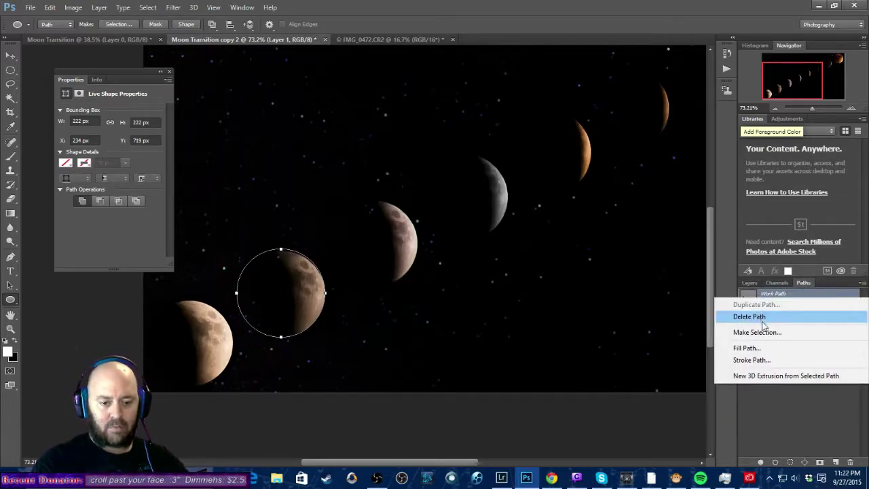
click(766, 332)
click(492, 137)
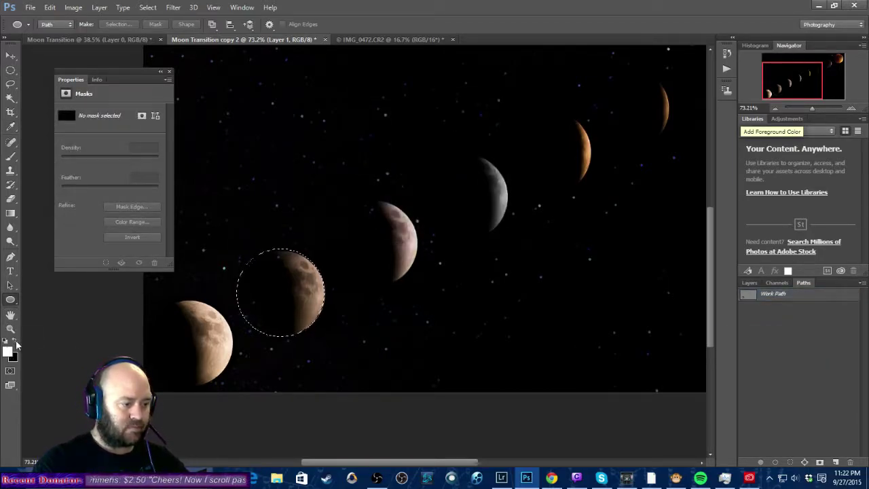
Target Layer 1's mask and paint it black inside the selected second-lowest moon.
click(10, 160)
drag(280, 300, 330, 348)
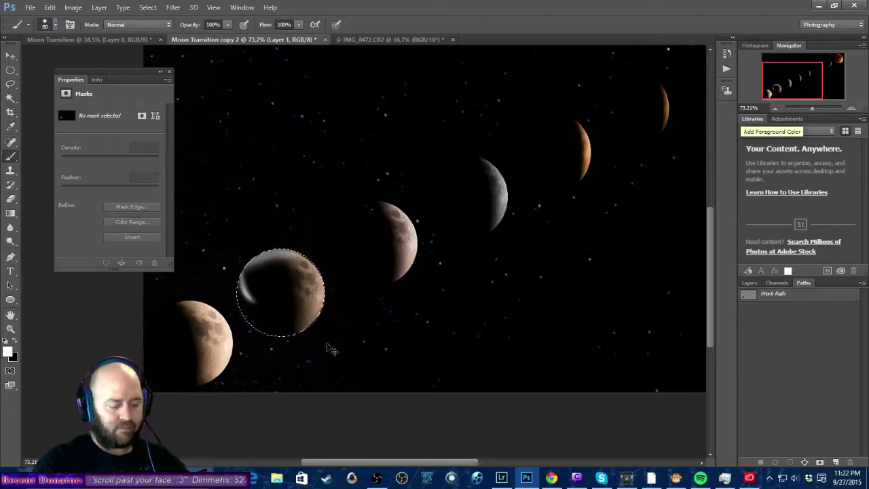
click(748, 282)
click(790, 341)
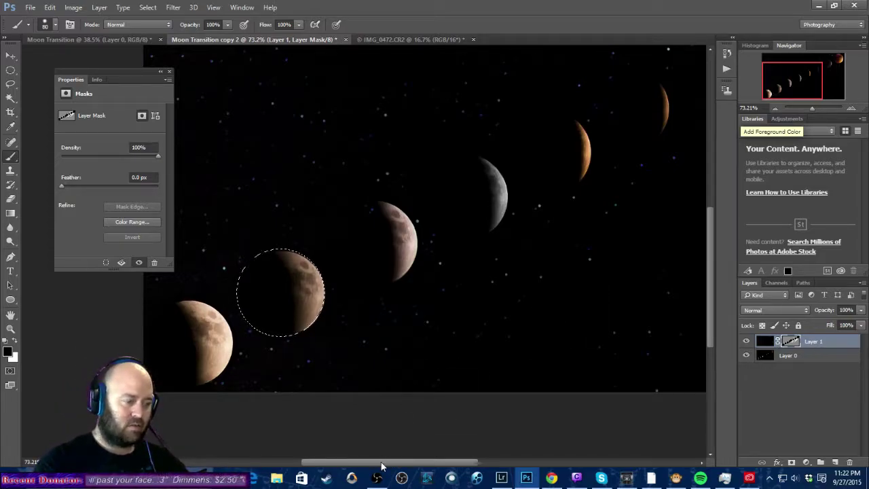
Draw a circular path about 216 px wide around the red full moon and move it onto the third-lowest moon.
drag(382, 466, 410, 466)
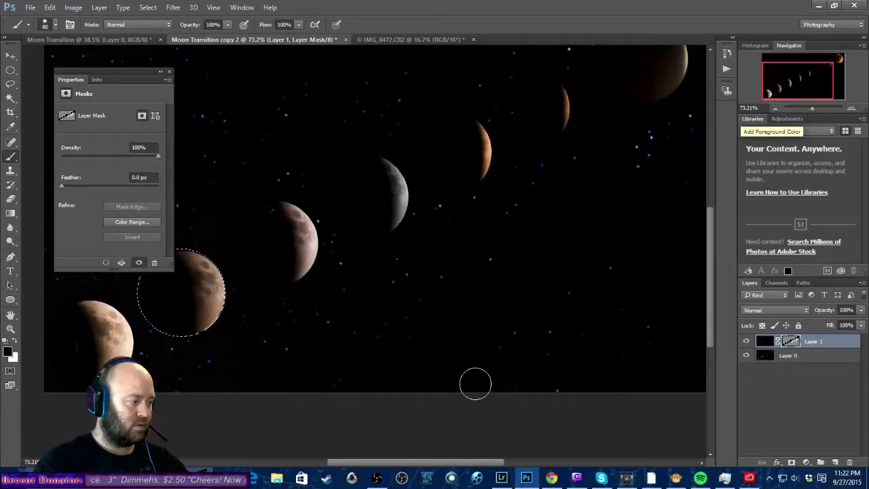
scroll(475, 382, up, 1)
scroll(471, 383, down, 2)
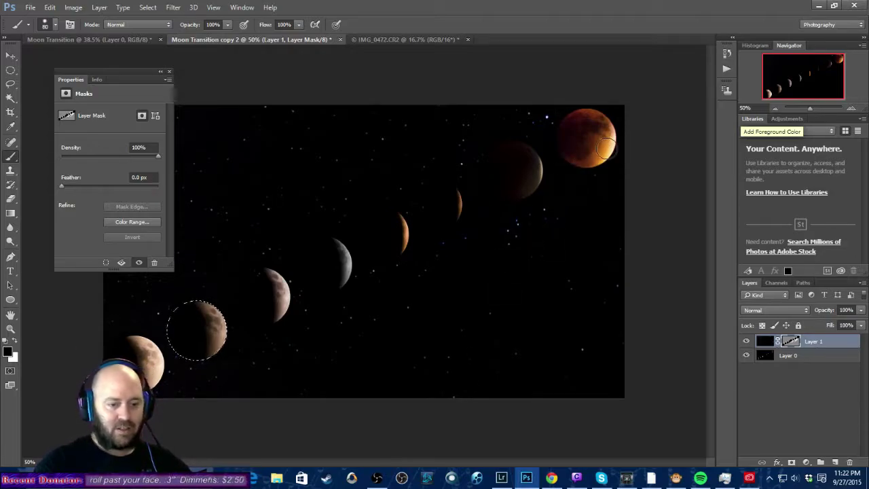
click(10, 300)
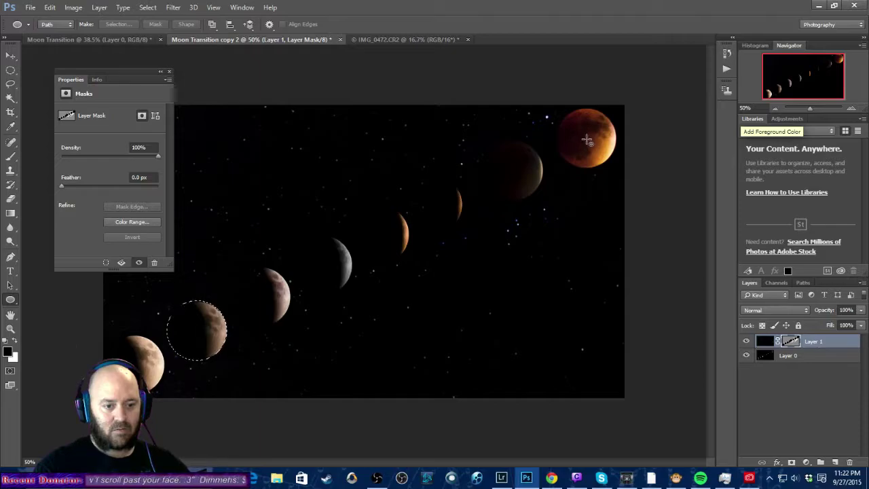
drag(586, 138, 524, 107)
click(524, 108)
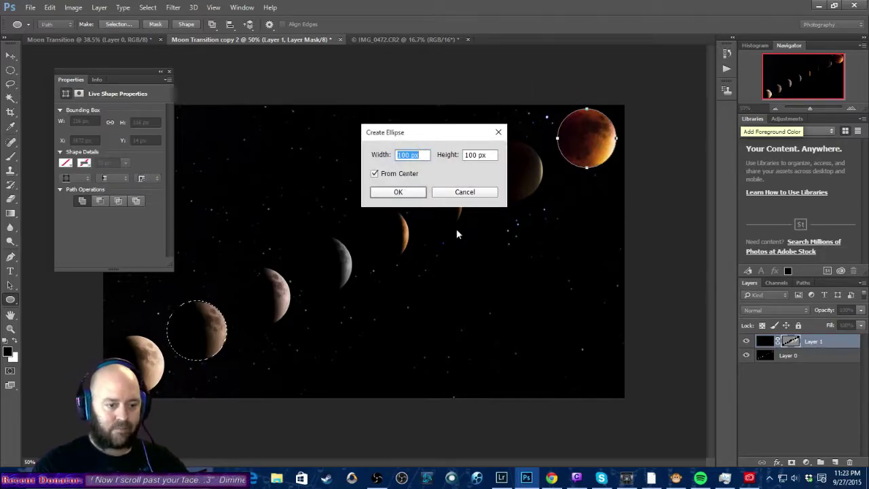
click(465, 192)
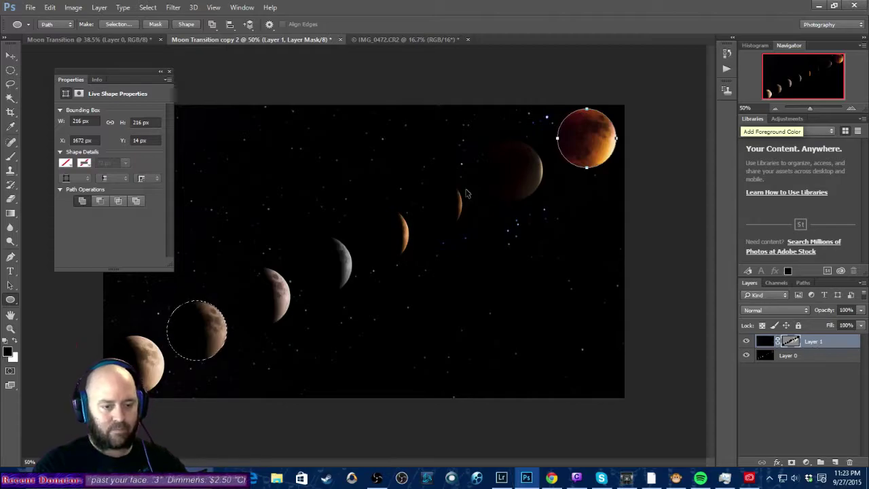
drag(575, 146, 265, 296)
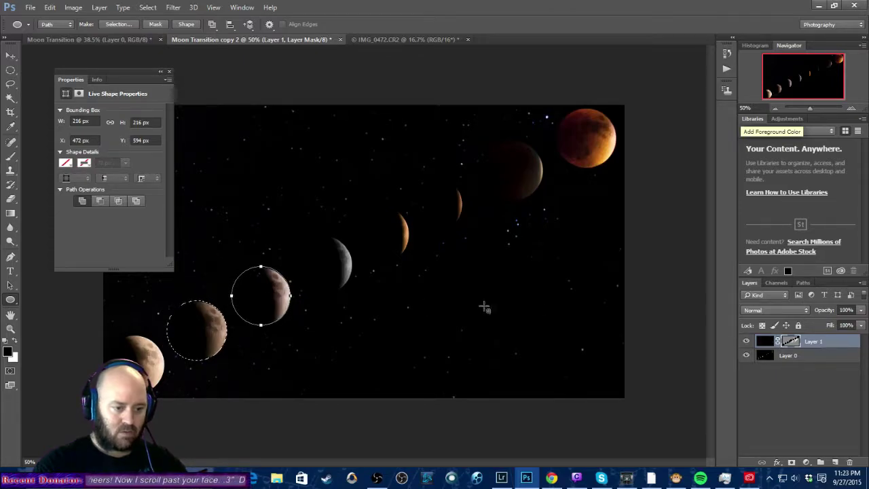
Convert the path over the third-lowest moon into a new selection with 0 px feather and paint Layer 1's mask black inside it.
click(802, 282)
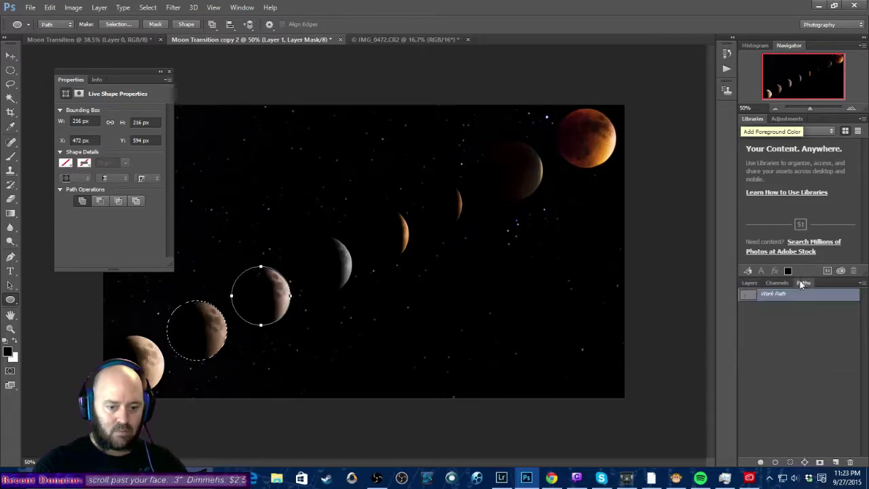
right_click(760, 296)
click(756, 328)
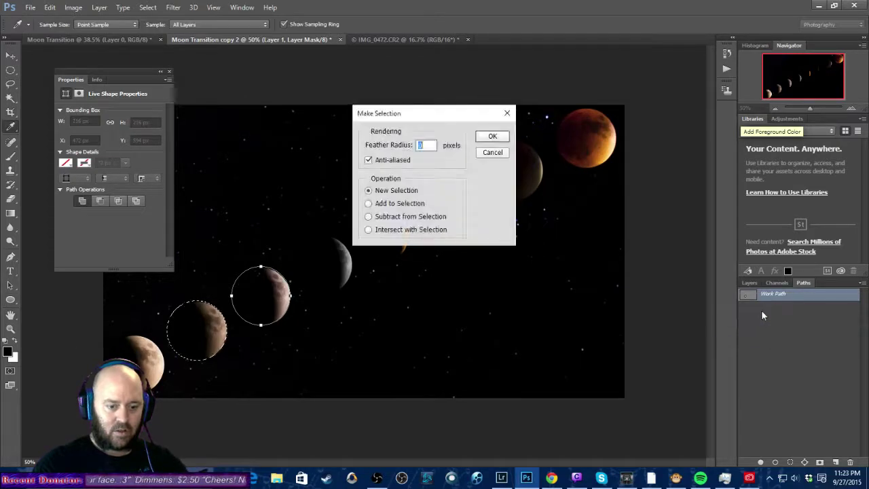
click(491, 138)
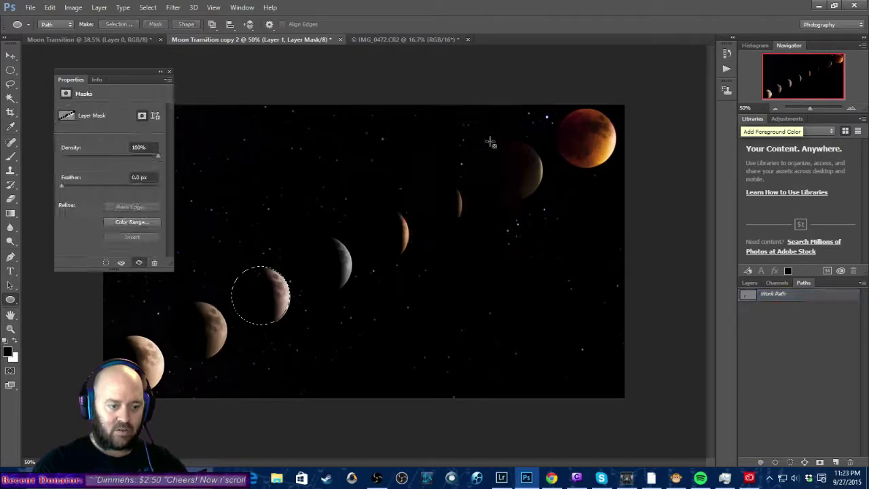
click(750, 282)
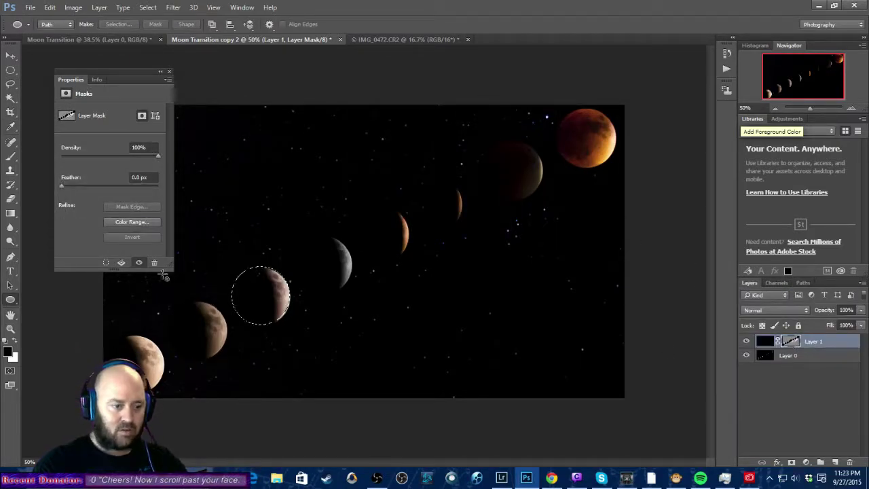
click(10, 156)
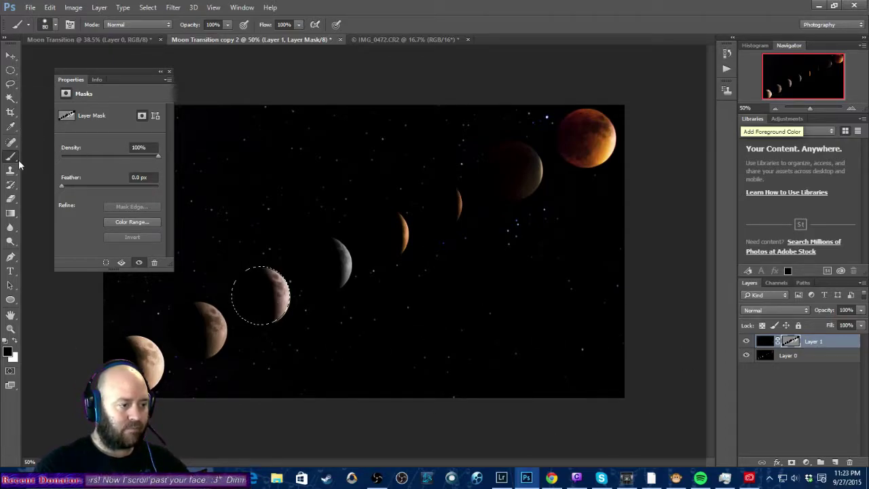
Draw another circular path about 216 px wide around the red full moon and move it onto the grey crescent moon.
click(10, 301)
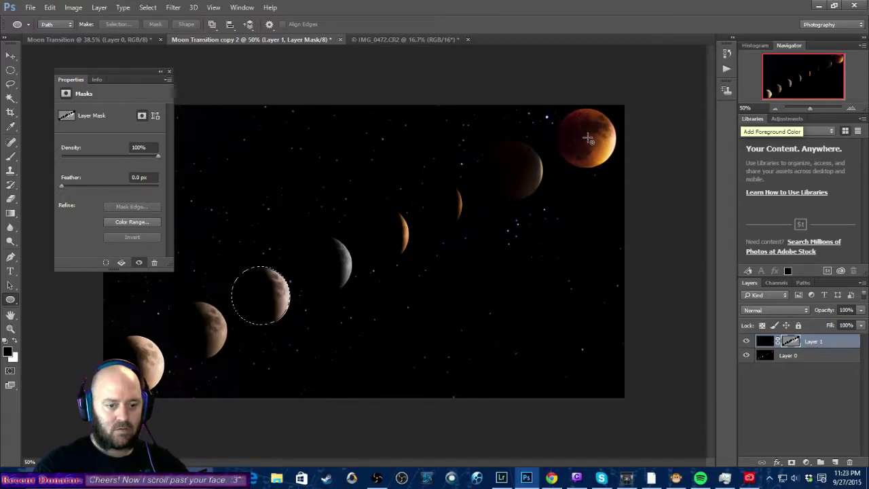
drag(588, 138, 514, 109)
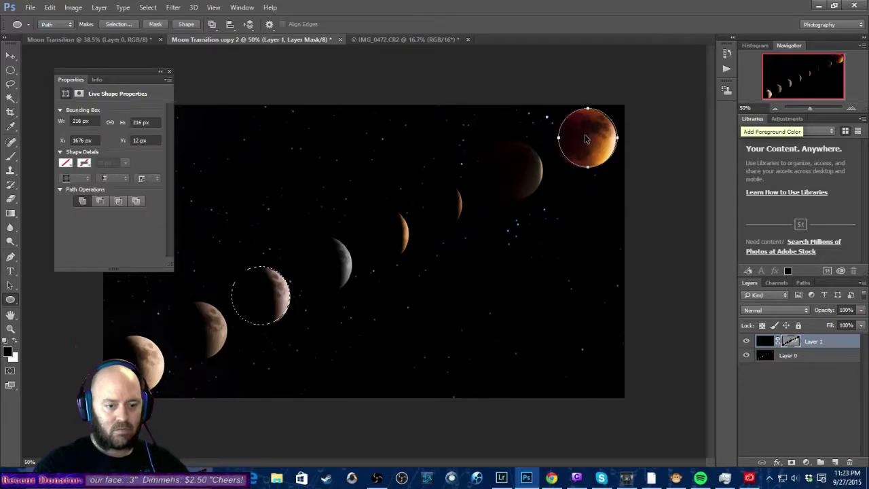
drag(585, 139, 311, 267)
scroll(322, 264, up, 5)
scroll(315, 265, down, 5)
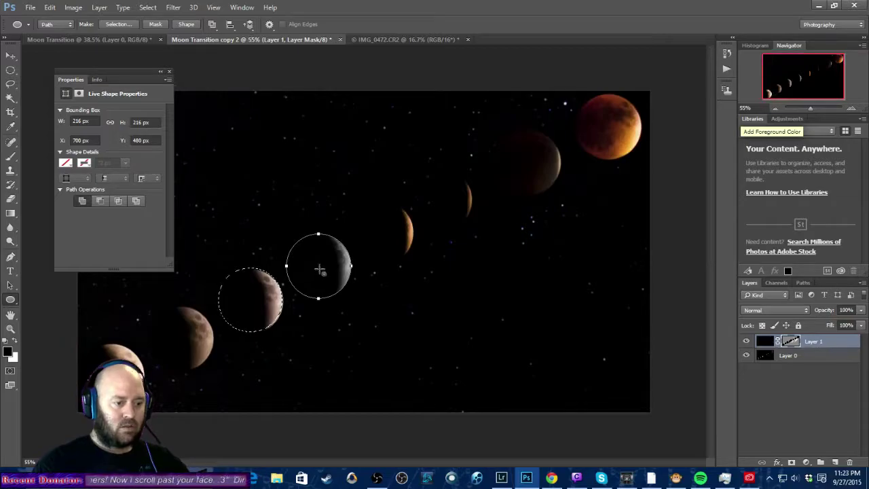
Convert the path over the grey crescent into a new selection with 0 px feather and brush Layer 1's mask black inside it.
click(11, 155)
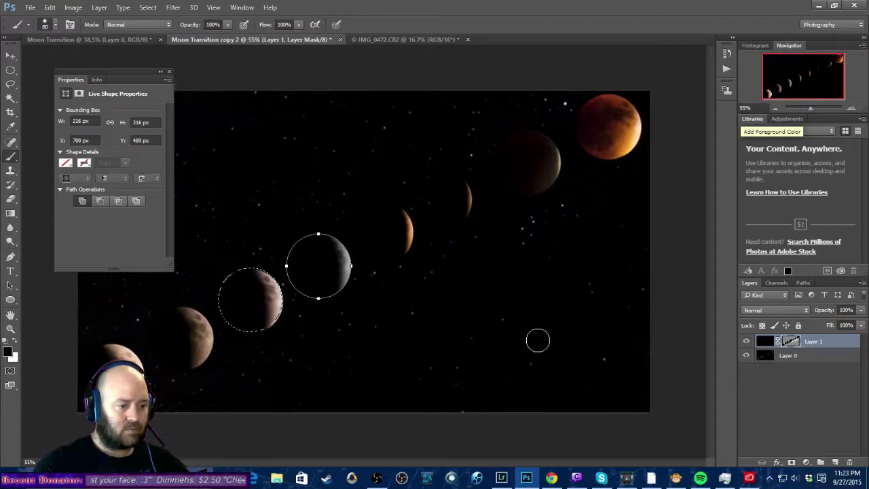
click(803, 282)
right_click(775, 302)
click(740, 331)
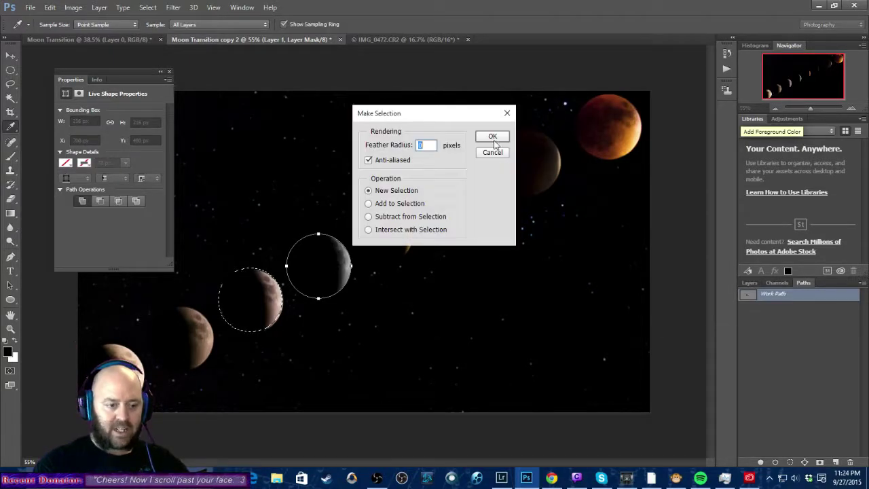
click(493, 136)
key(b)
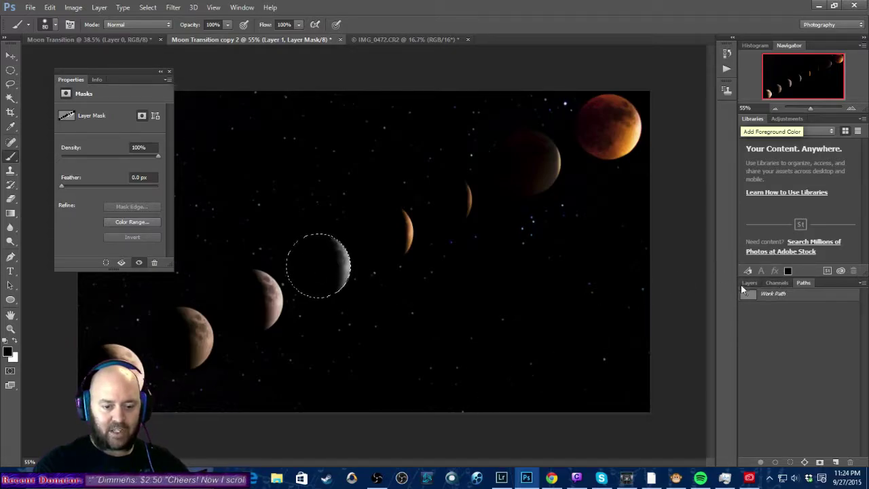
Draw a circular path about 222 px wide around the red full moon and align it over the larger orange crescent at X 903 px, Y 366 px.
click(10, 300)
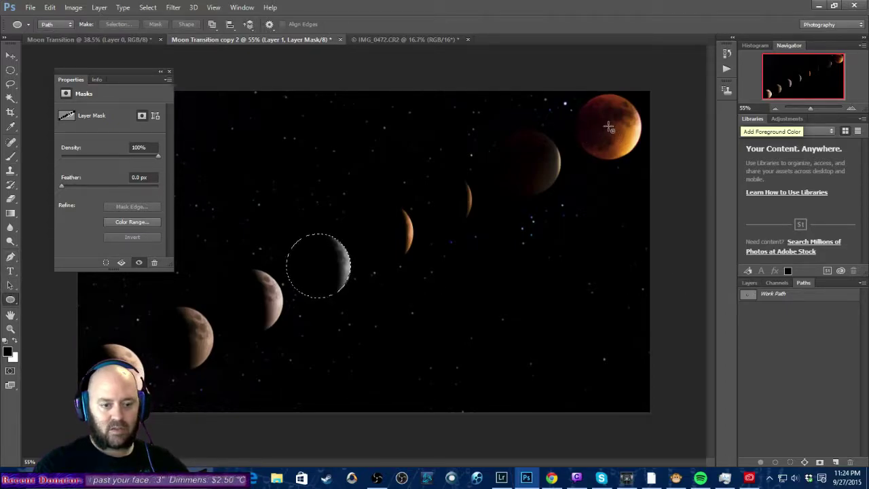
drag(611, 127, 485, 92)
drag(606, 129, 379, 235)
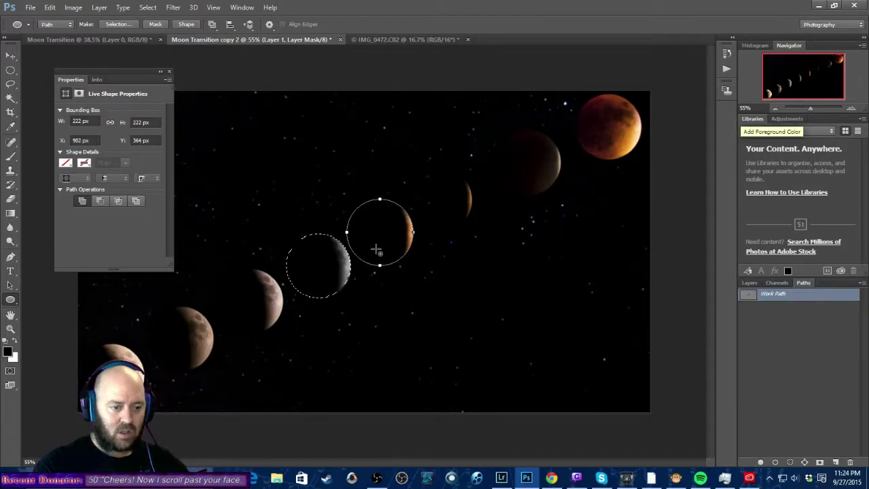
scroll(376, 250, up, 3)
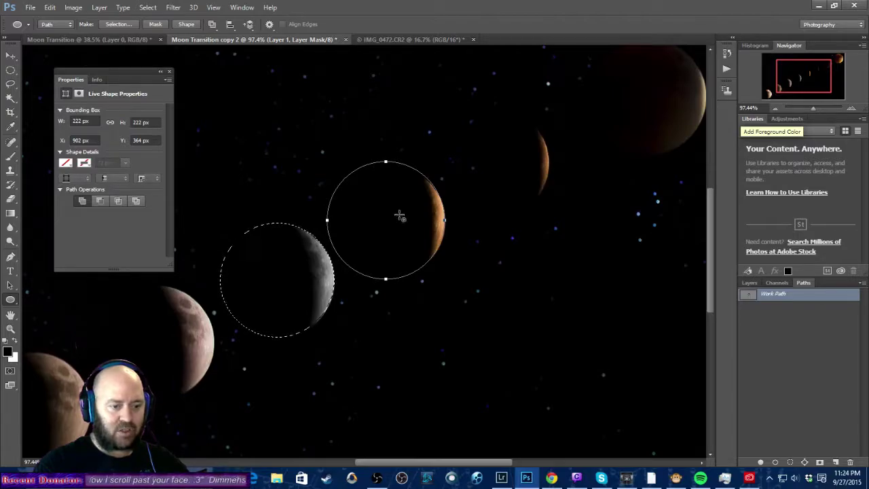
drag(388, 212, 391, 213)
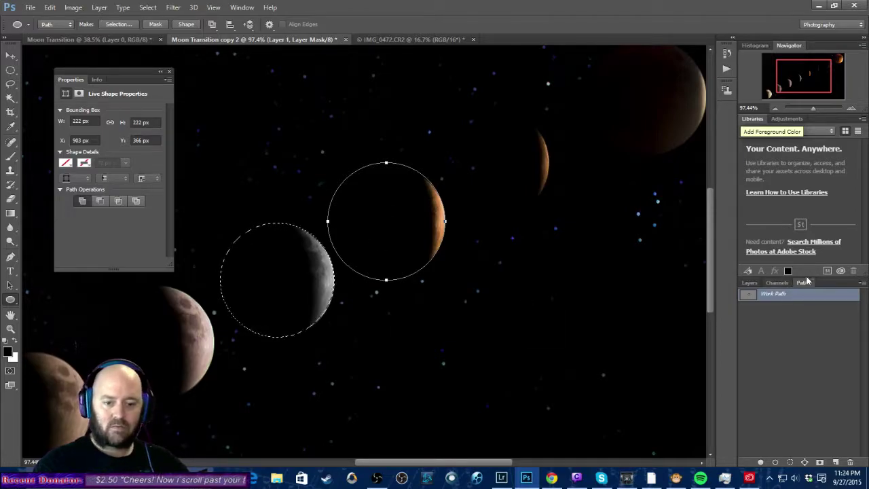
Convert the path over the larger orange crescent into a new selection with 0 px feather and brush Layer 1's mask black inside it.
right_click(773, 297)
click(723, 332)
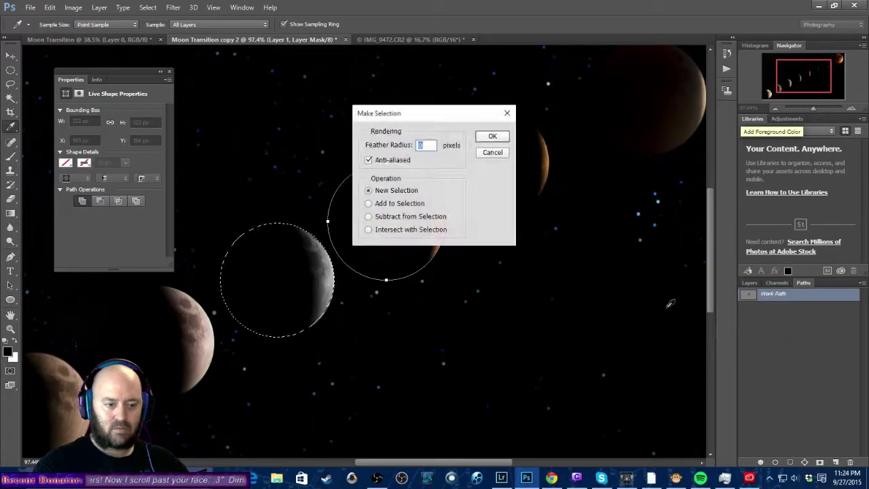
click(490, 138)
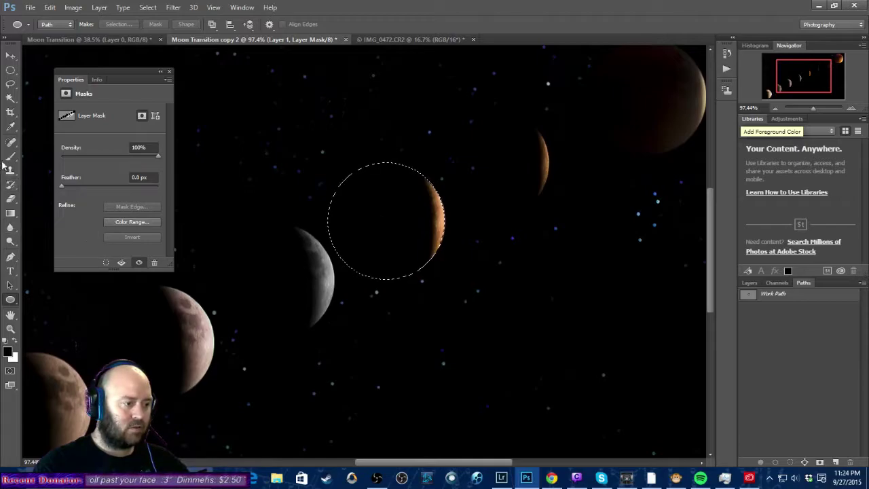
key(b)
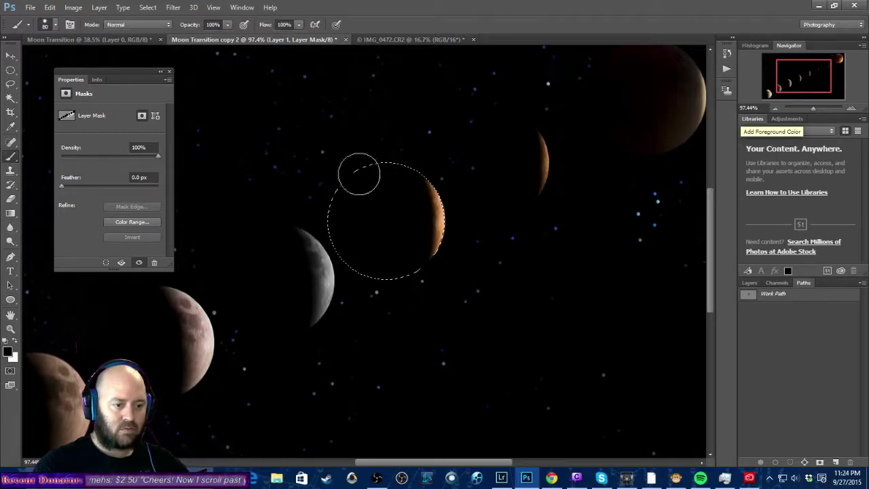
Draw a circular path about 216 px wide around the red full moon and move it onto the thin orange crescent at X 1106 px, Y 258 px.
key(ctrl+minus)
key(ctrl+minus)
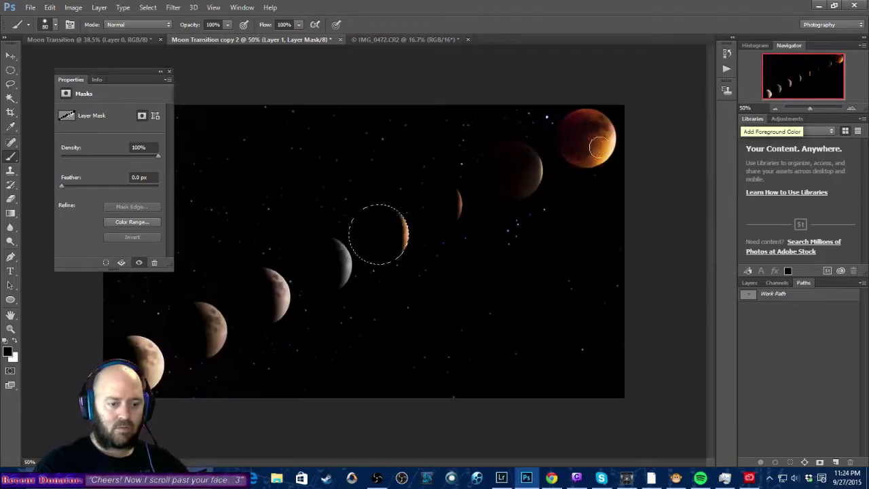
click(10, 300)
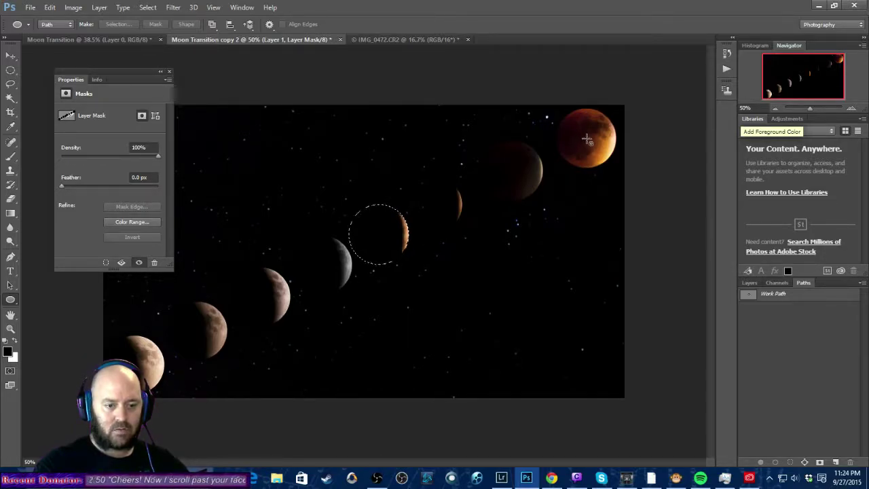
drag(585, 137, 508, 108)
drag(584, 142, 432, 209)
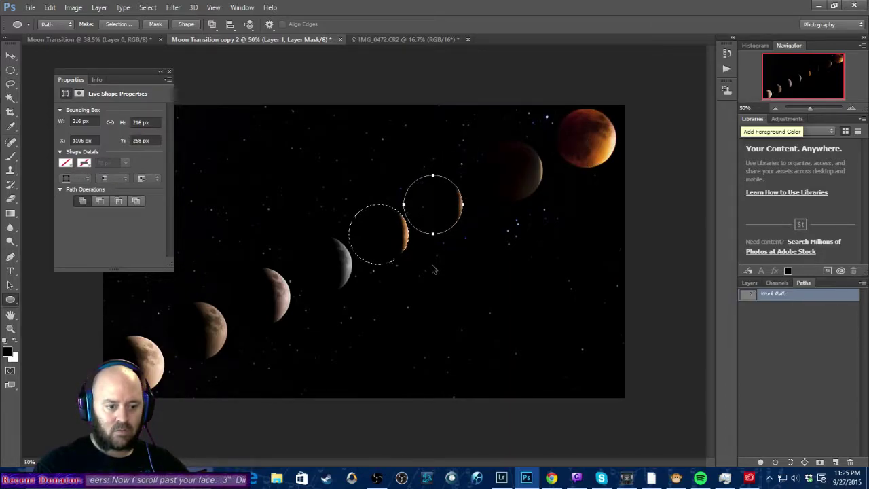
Convert the path over the thin orange crescent into a new selection and brush Layer 1's mask black inside it.
right_click(780, 299)
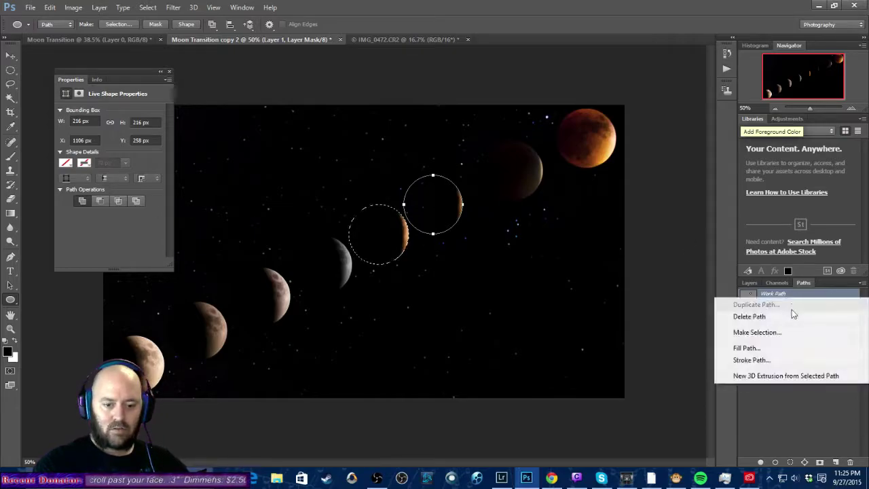
click(780, 337)
click(492, 135)
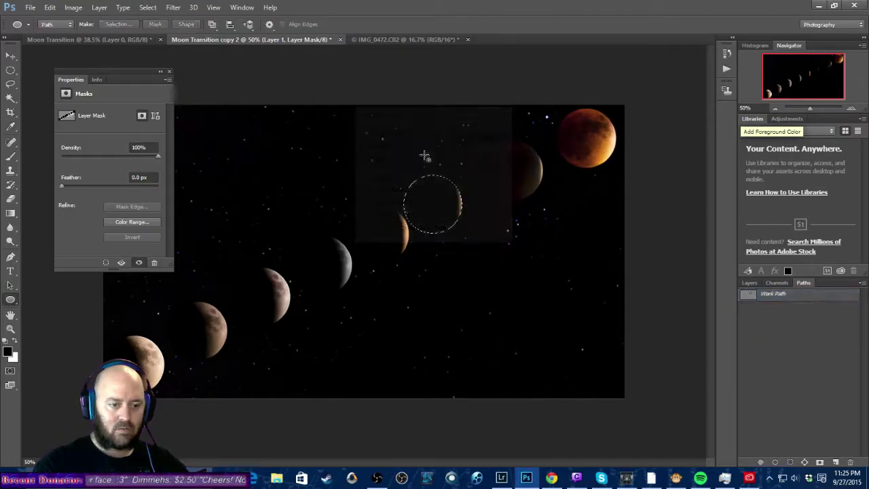
click(11, 157)
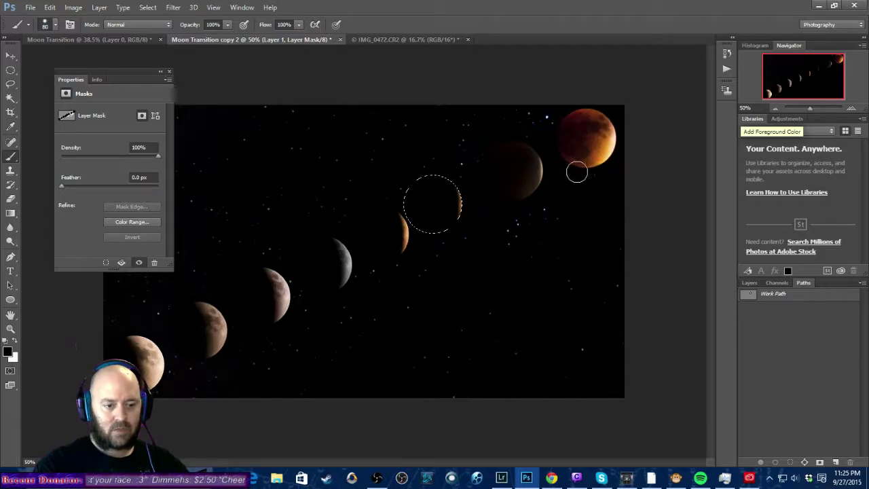
click(10, 300)
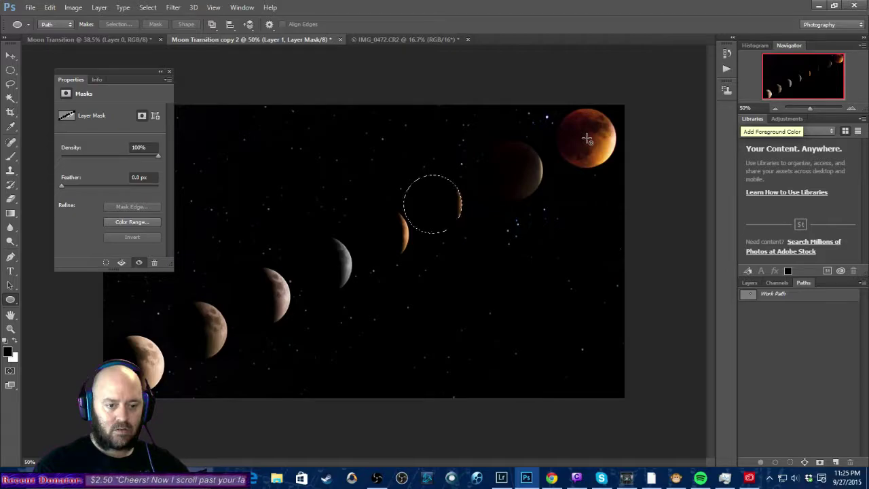
mouse_move(586, 136)
mouse_down()
mouse_move(560, 111)
mouse_move(491, 114)
mouse_move(490, 99)
mouse_move(521, 114)
mouse_up()
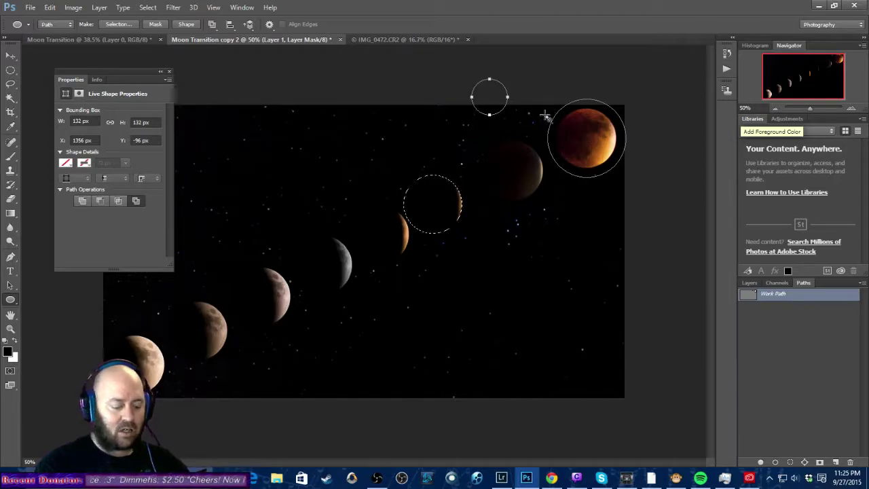
key(ctrl+z)
key(ctrl+z)
key(ctrl+z)
key(Escape)
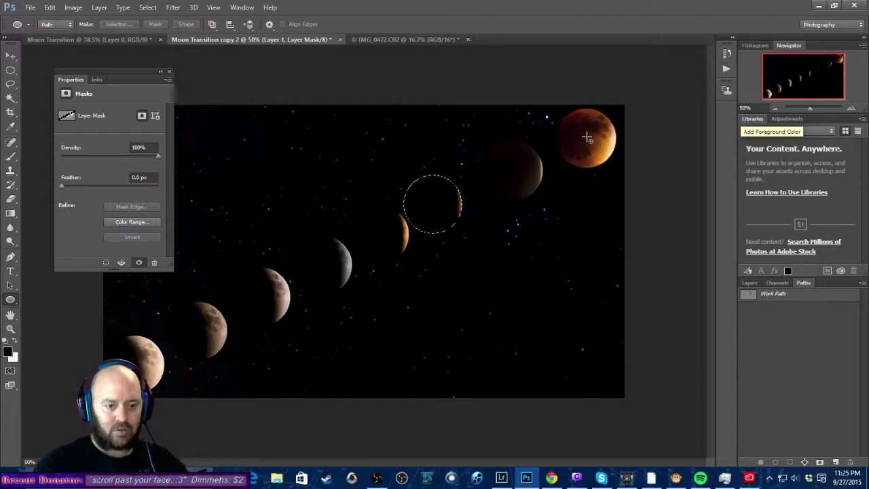
Draw a circular path about 220 px wide around the red full moon and move it onto the dark moon at X 1394 px, Y 134 px.
drag(588, 139, 442, 110)
drag(587, 145, 514, 177)
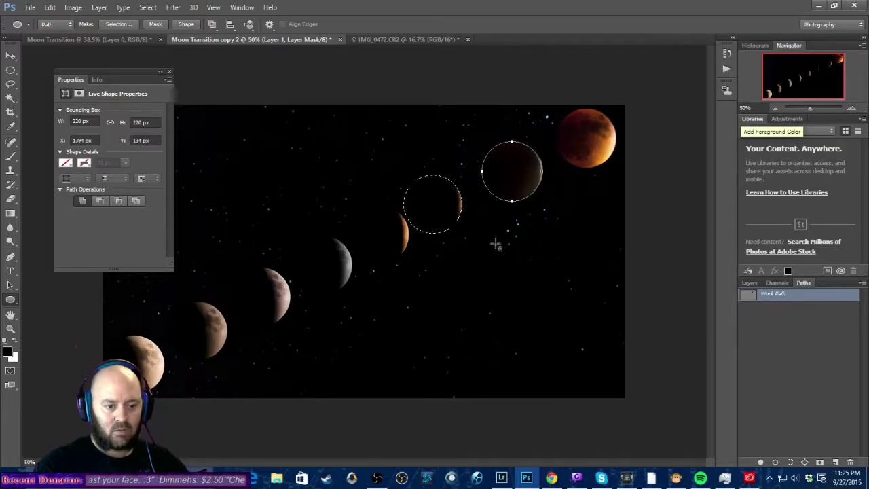
Convert the path over the dark moon into a new selection with 0 px feather and brush Layer 1's mask black inside it.
click(11, 156)
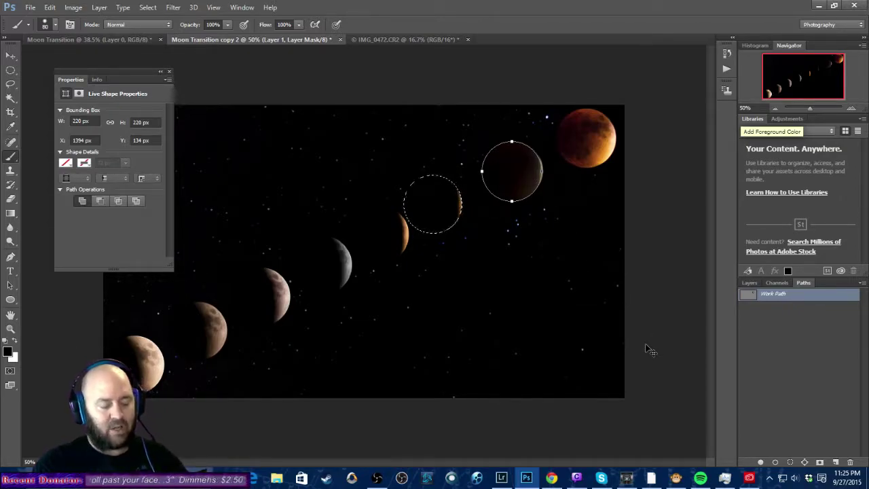
right_click(799, 295)
click(772, 332)
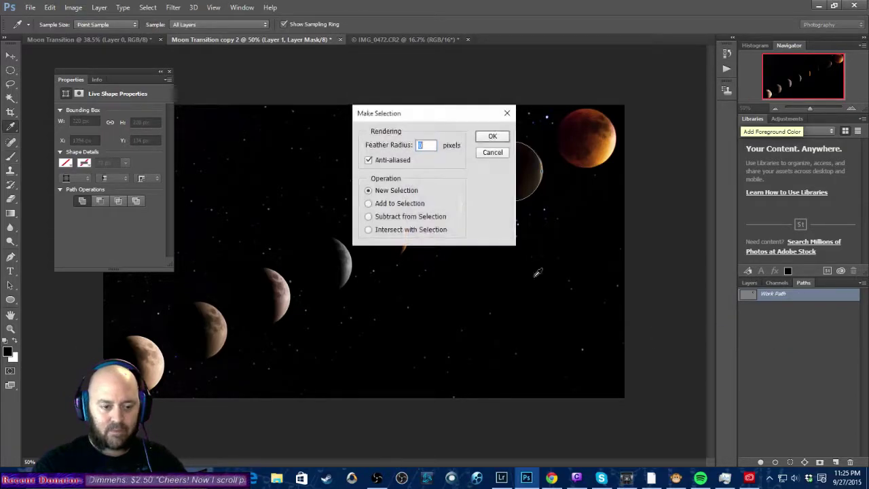
click(493, 136)
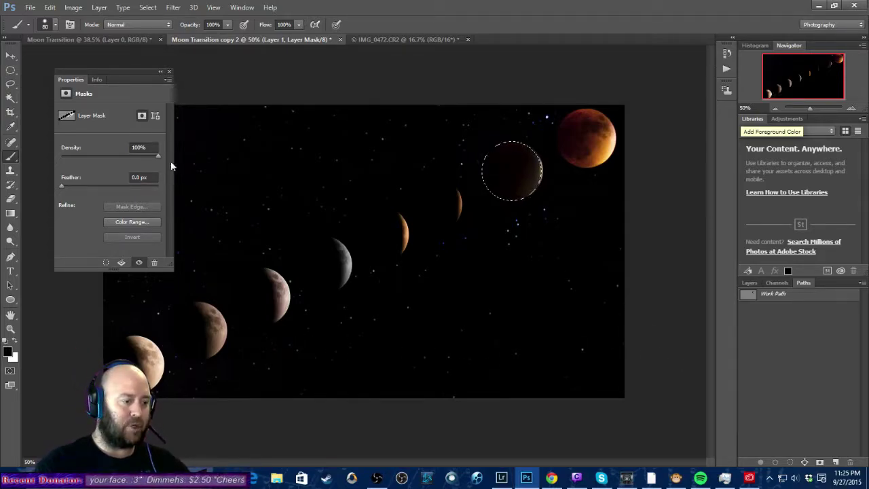
Close the mask properties and deselect the circle over the dark moon.
click(169, 72)
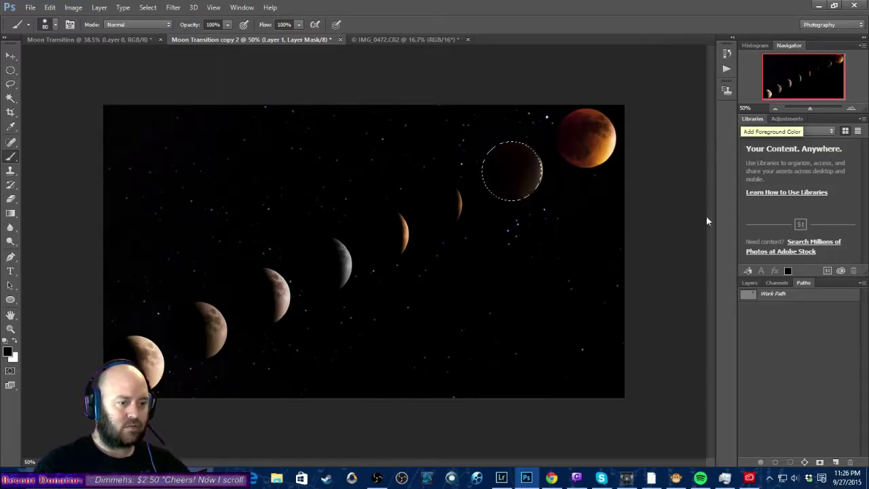
click(148, 8)
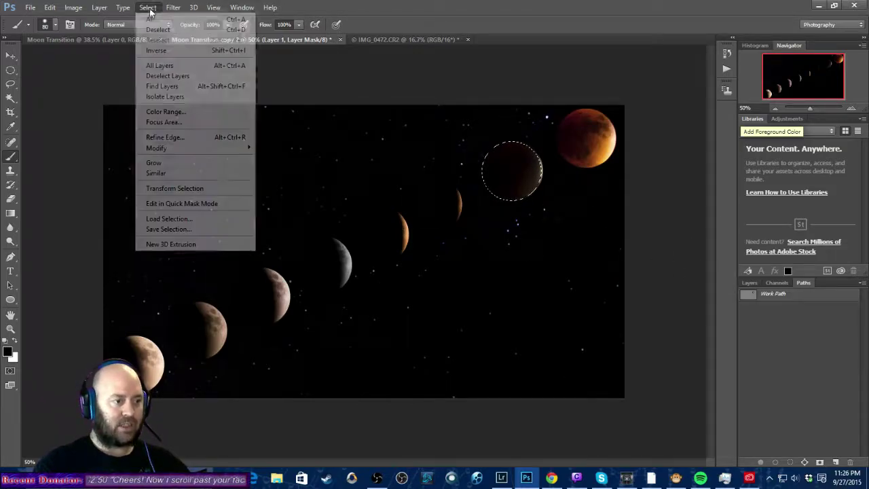
click(159, 34)
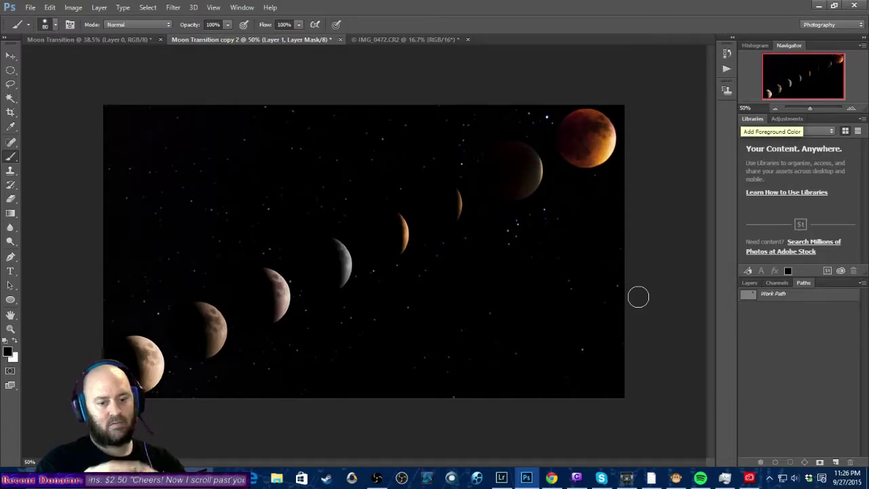
Target Layer 1's image instead of its mask and apply Unsharp Mask with amount 59%, radius 0.6 pixels and threshold 2 levels.
click(747, 283)
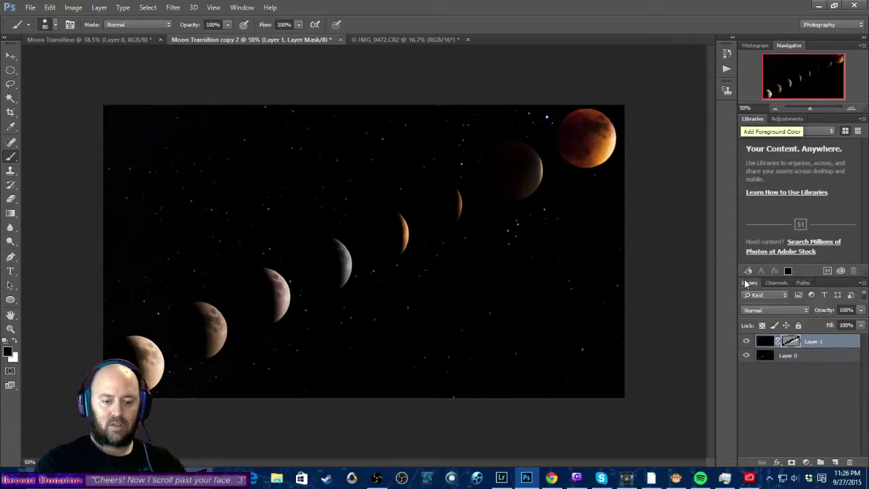
click(765, 344)
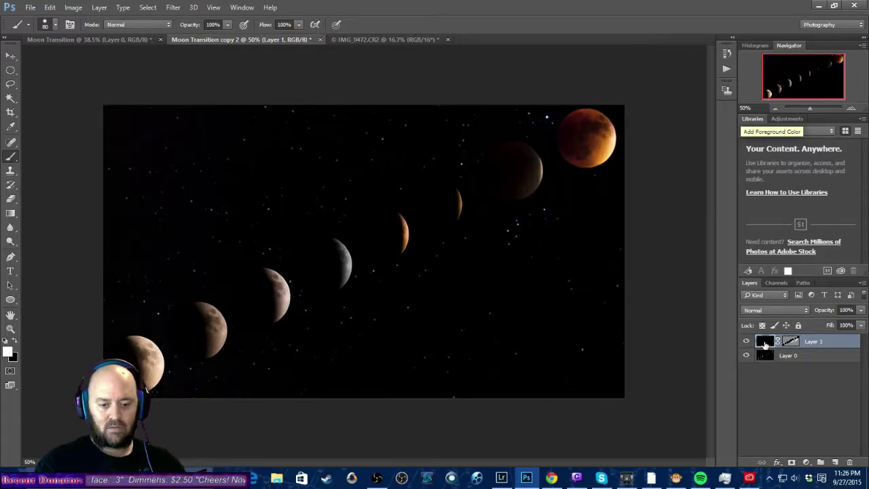
click(171, 7)
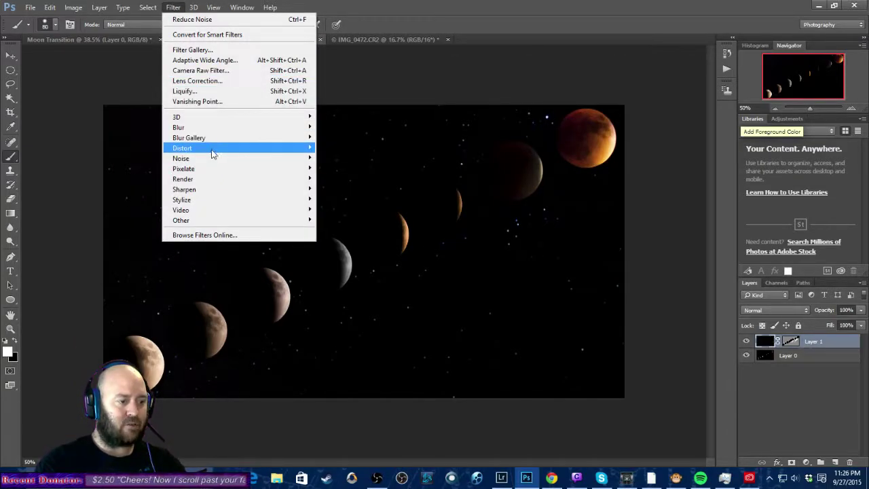
mouse_move(213, 190)
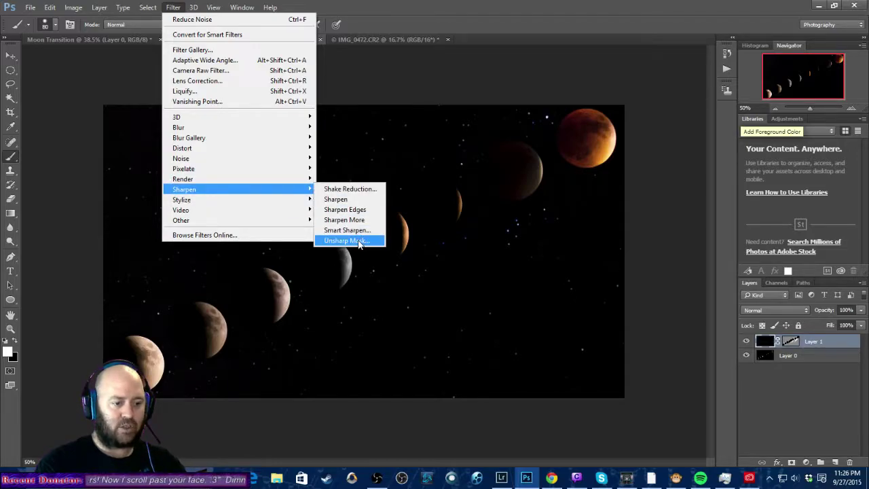
click(360, 239)
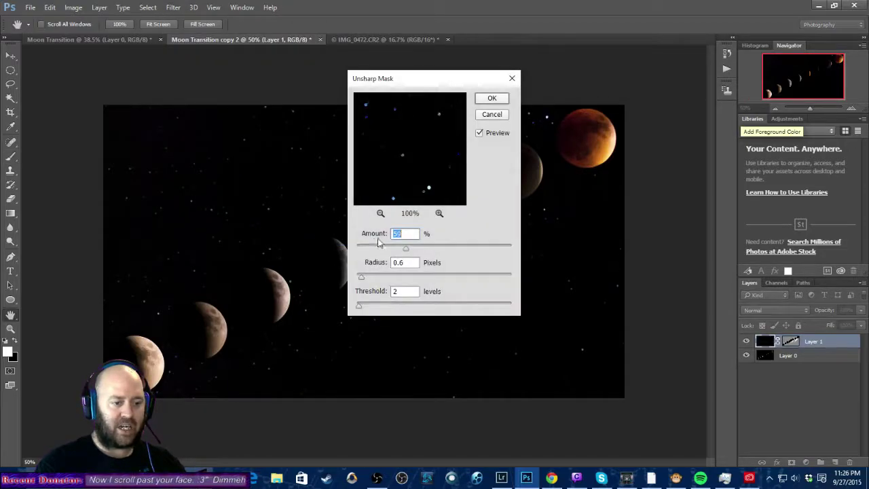
click(493, 99)
key(b)
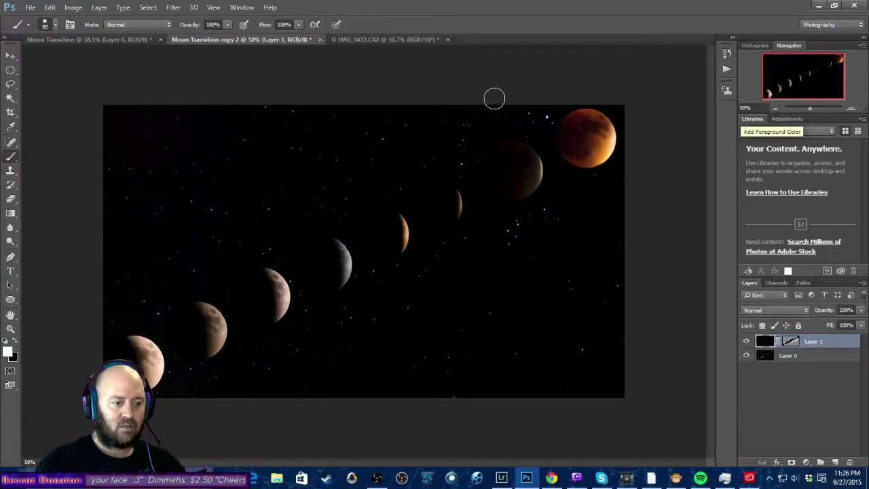
Apply Reduce Noise to Layer 1's star image with strength 8, preserve details 5%, reduce color noise 11% and sharpen details 72%.
click(166, 10)
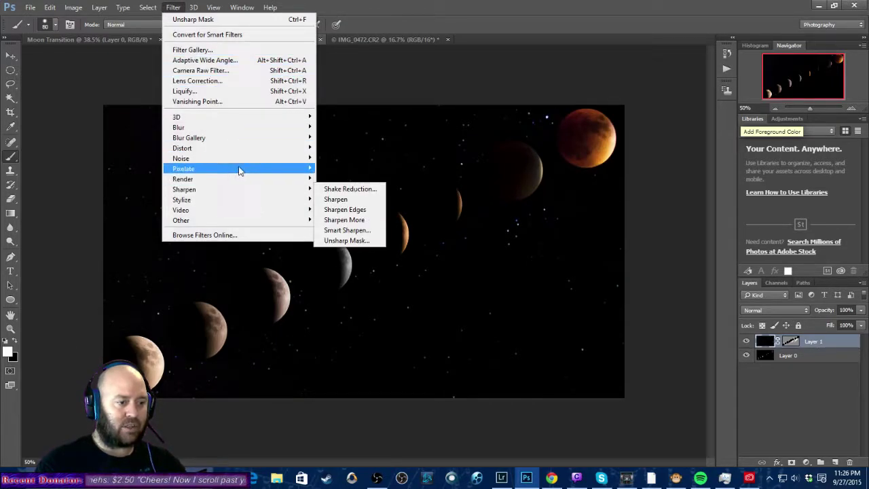
mouse_move(244, 158)
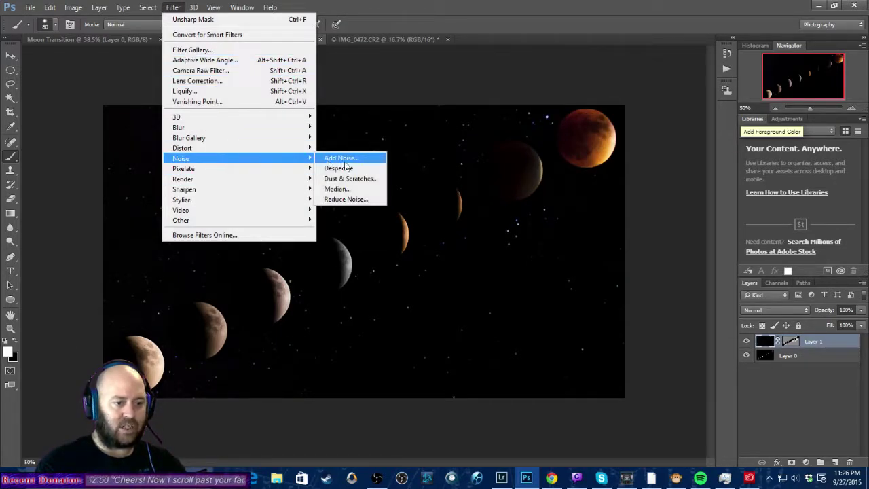
click(351, 200)
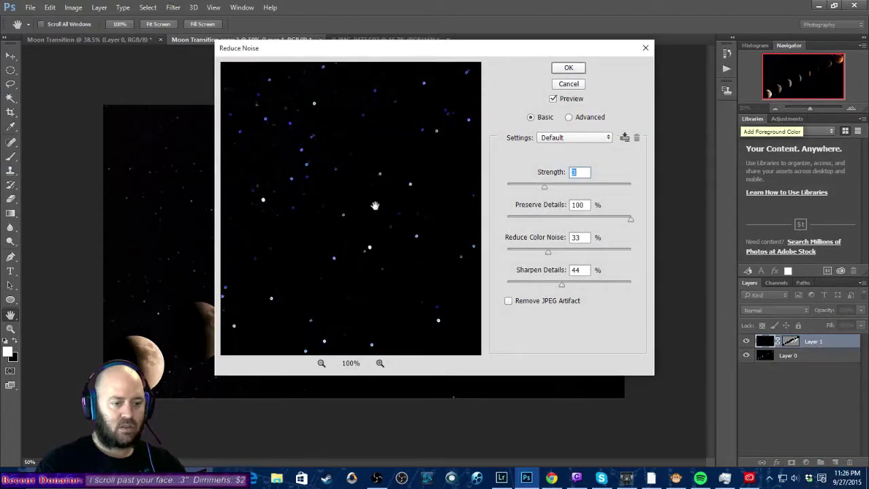
drag(337, 234, 409, 222)
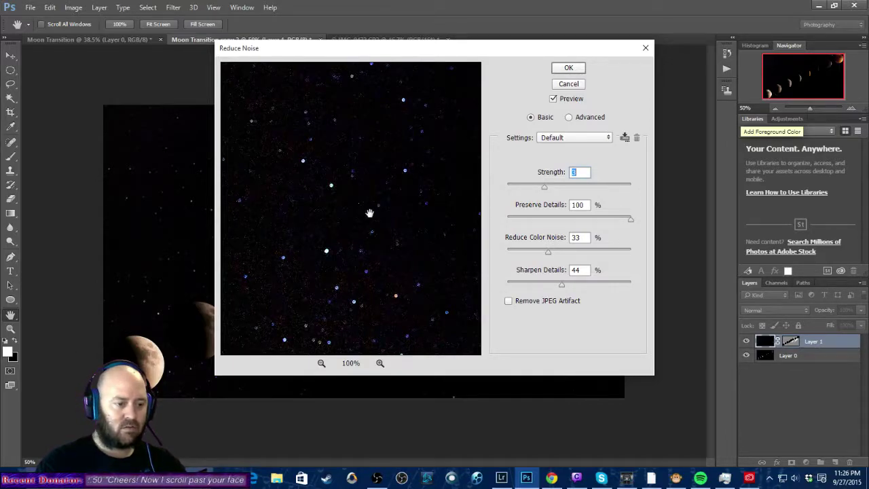
drag(542, 191, 604, 188)
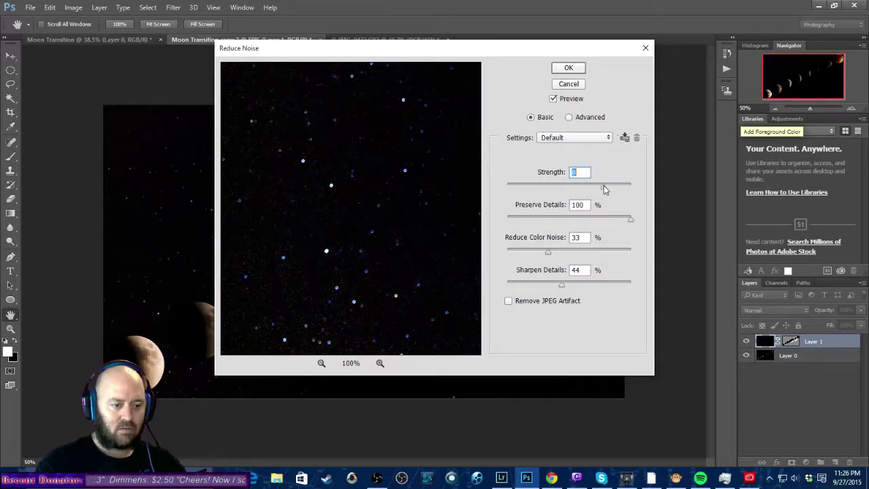
drag(625, 220, 585, 254)
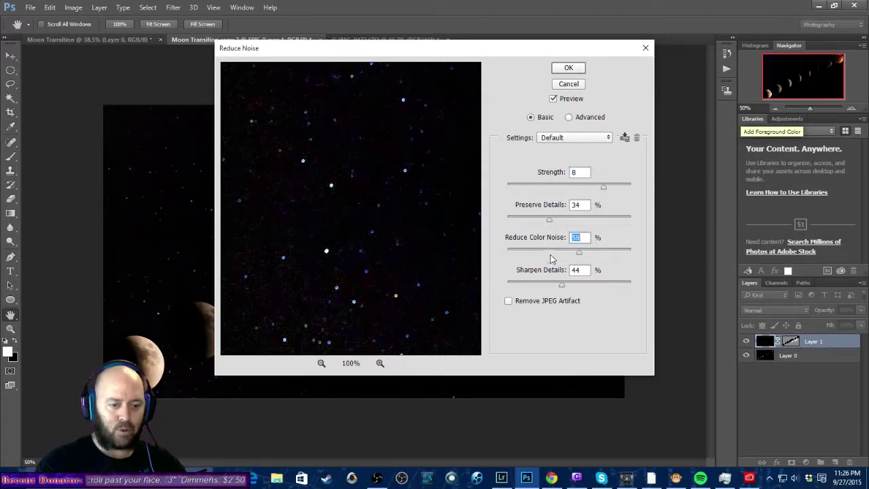
drag(550, 222, 513, 219)
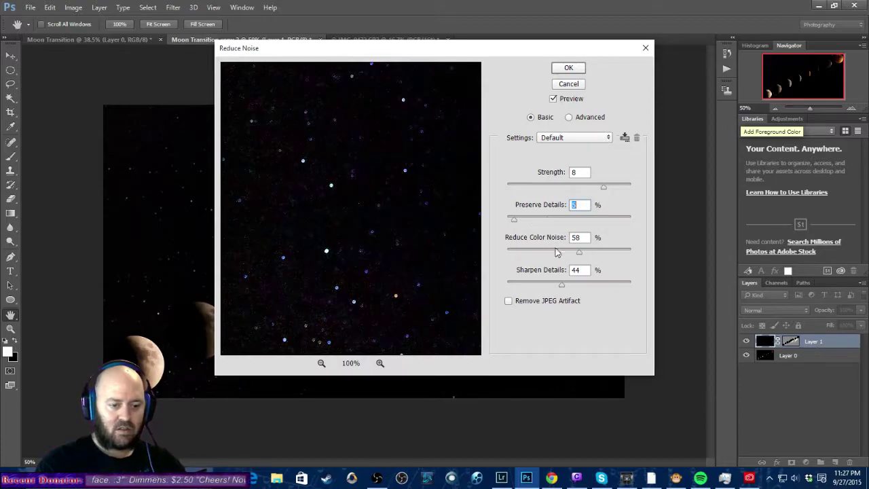
drag(578, 253, 519, 252)
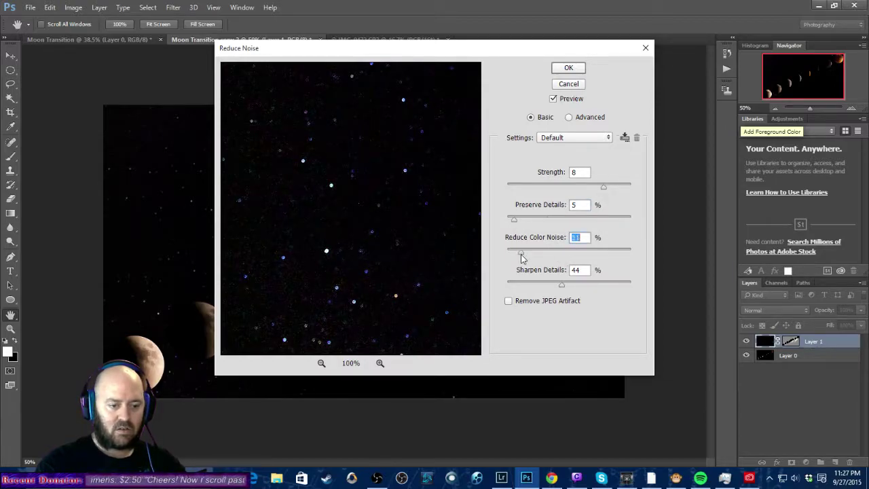
drag(563, 284, 594, 286)
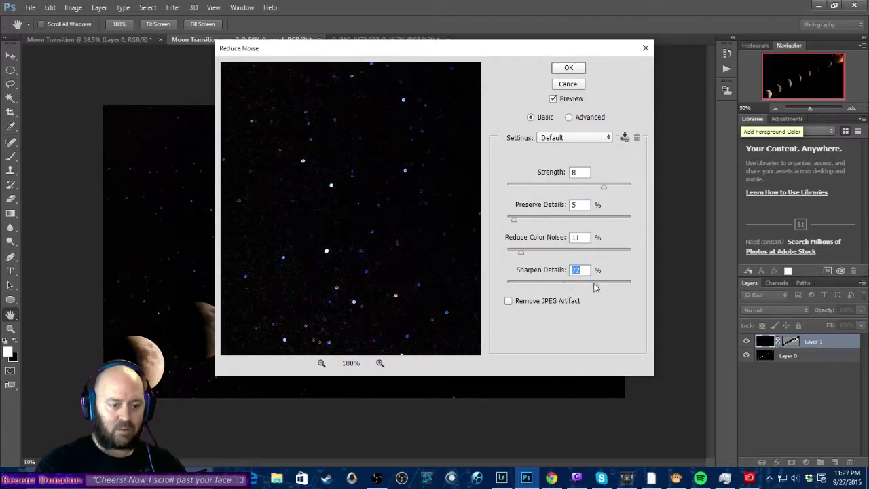
click(568, 68)
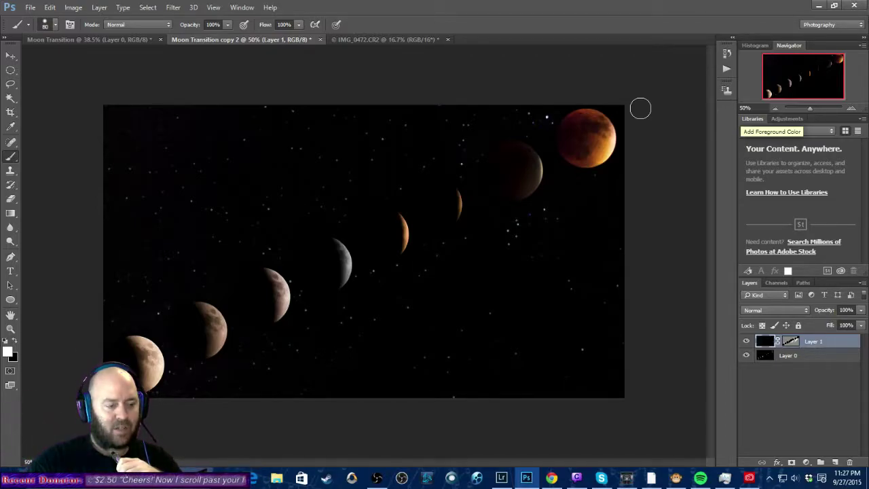
Apply Smart Sharpen to Layer 1's star image with amount 112%, radius 0.7 px, reduce noise 18% and Lens Blur removal.
click(173, 7)
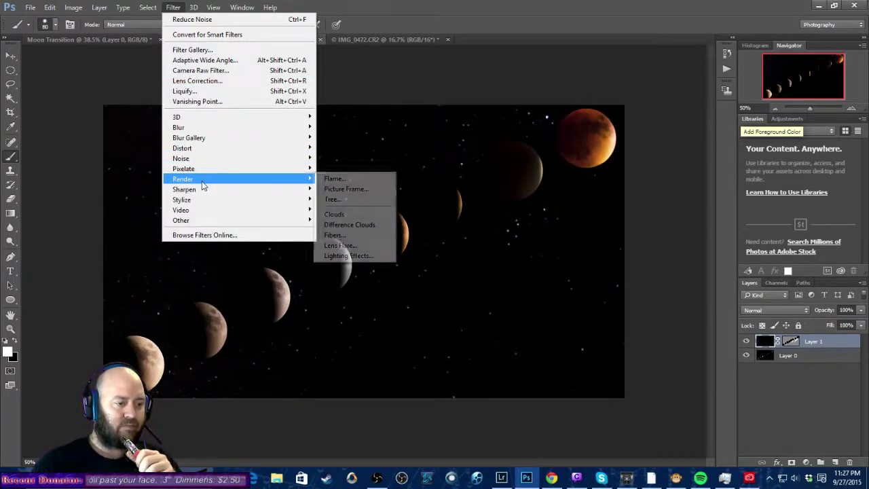
mouse_move(208, 189)
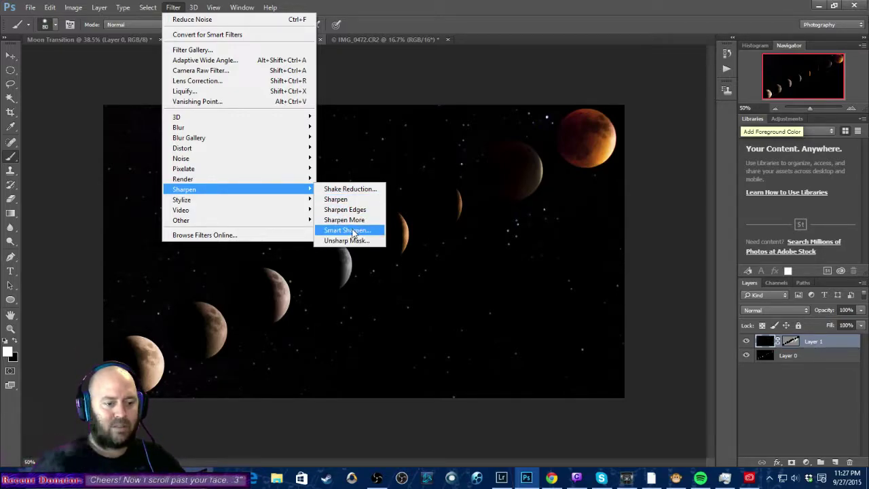
click(351, 233)
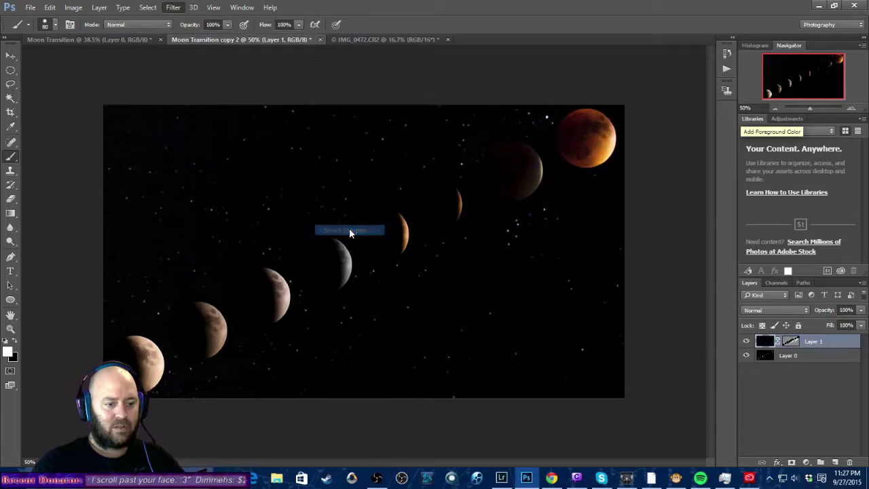
drag(304, 198, 327, 193)
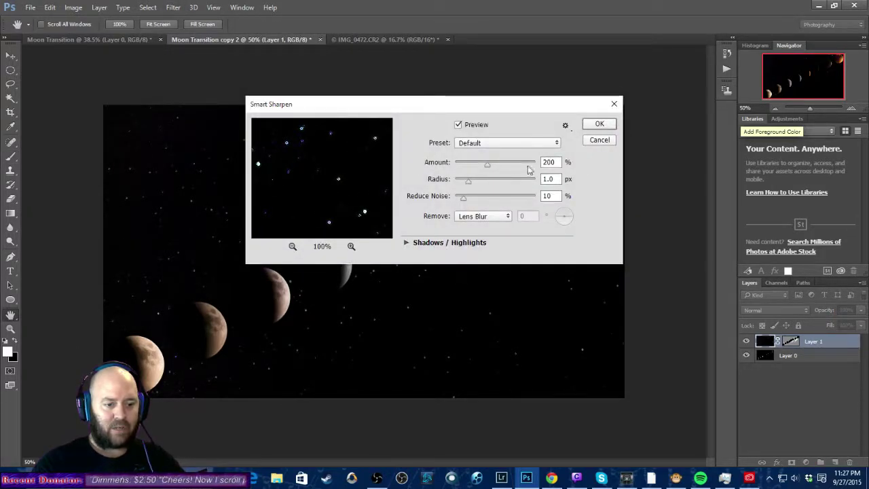
click(489, 217)
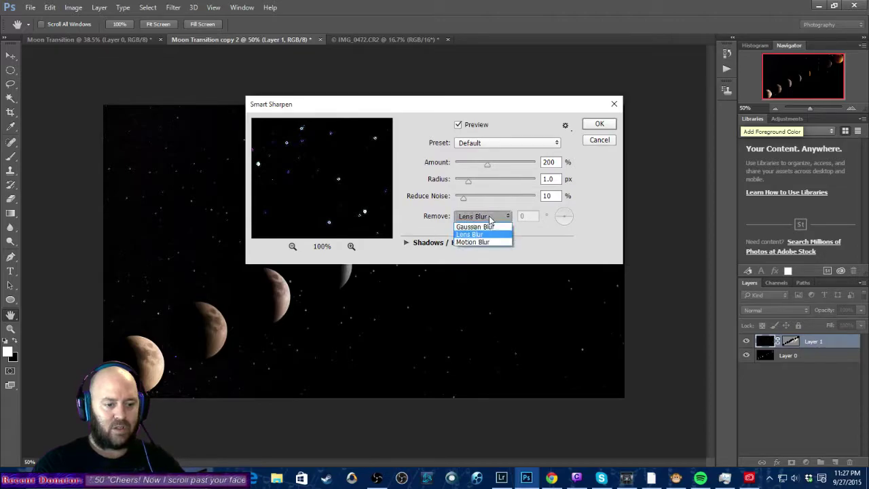
click(475, 234)
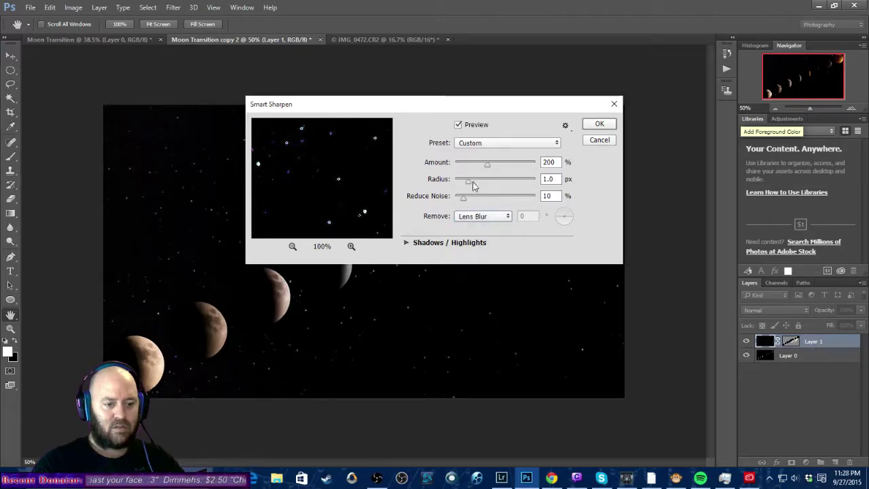
drag(487, 167, 473, 168)
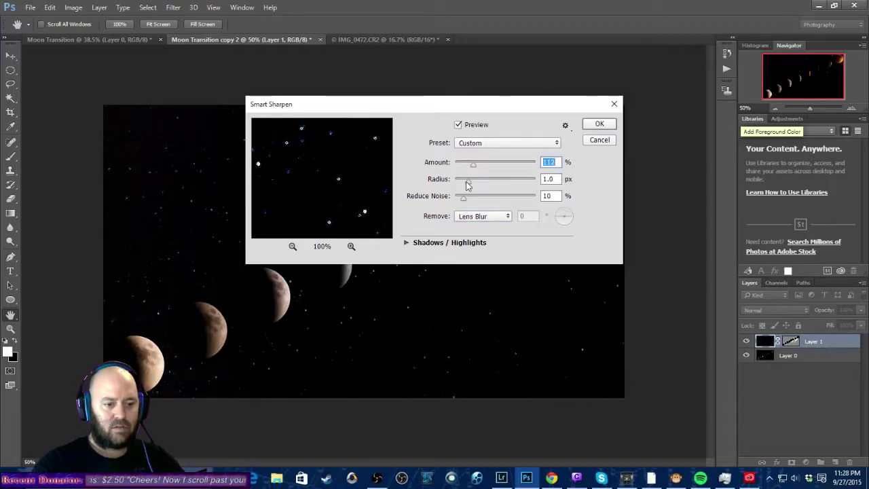
drag(468, 182, 465, 184)
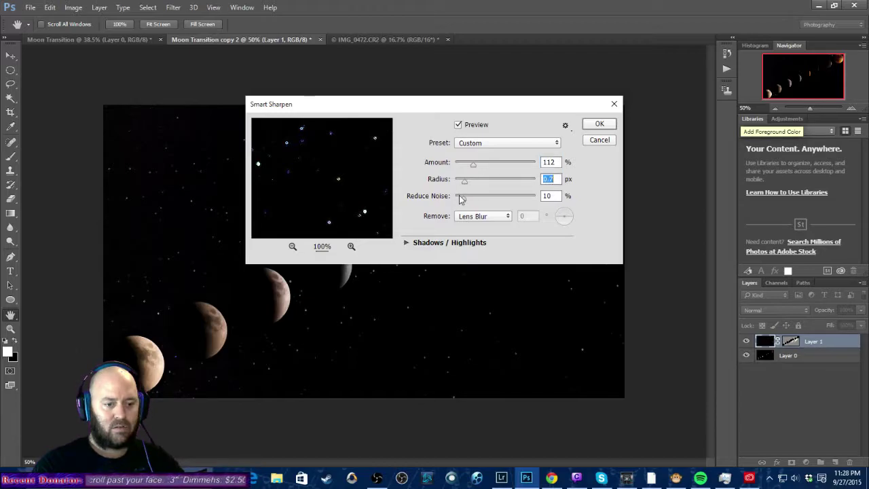
click(463, 197)
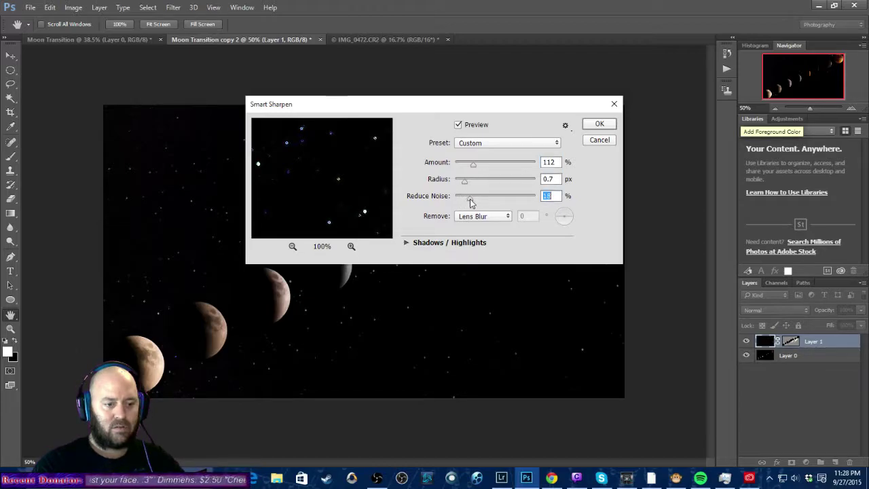
click(596, 125)
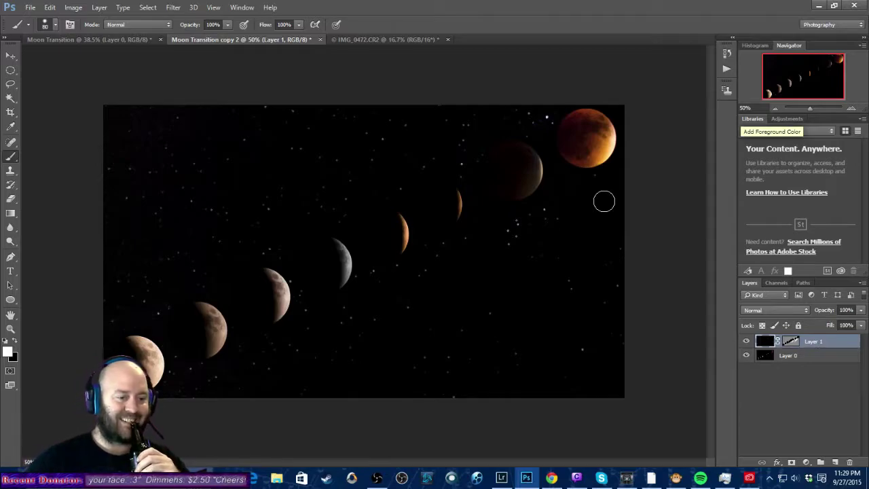
Examine the sharpened stars and moons across the composite up close and in Full Screen Mode, and return to the standard screen mode.
scroll(475, 214, up, 1)
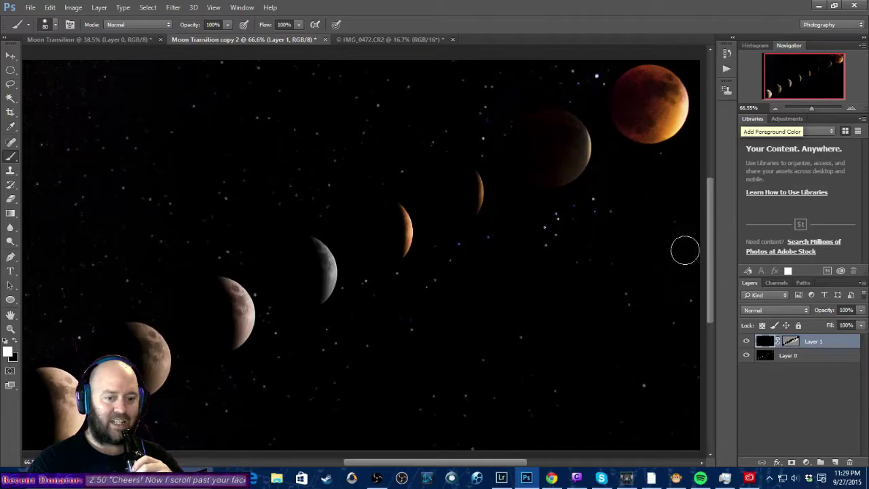
drag(712, 243, 714, 248)
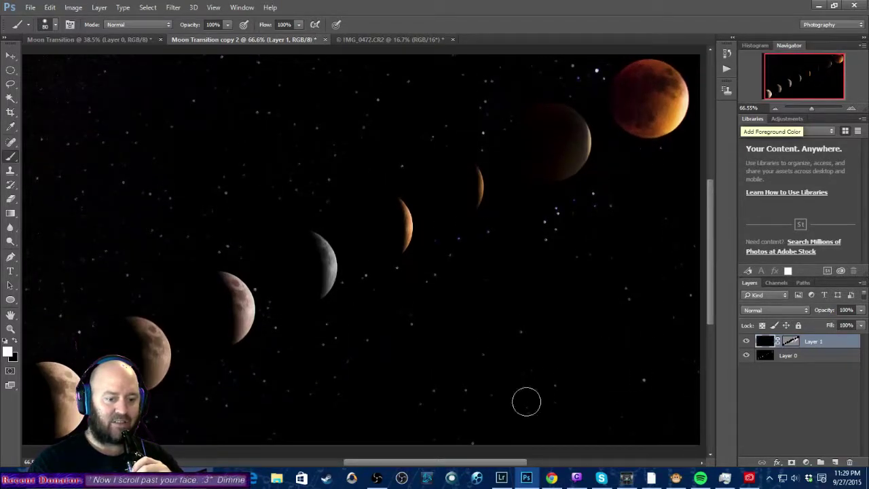
mouse_move(491, 463)
mouse_down()
mouse_move(480, 465)
mouse_move(490, 464)
mouse_up()
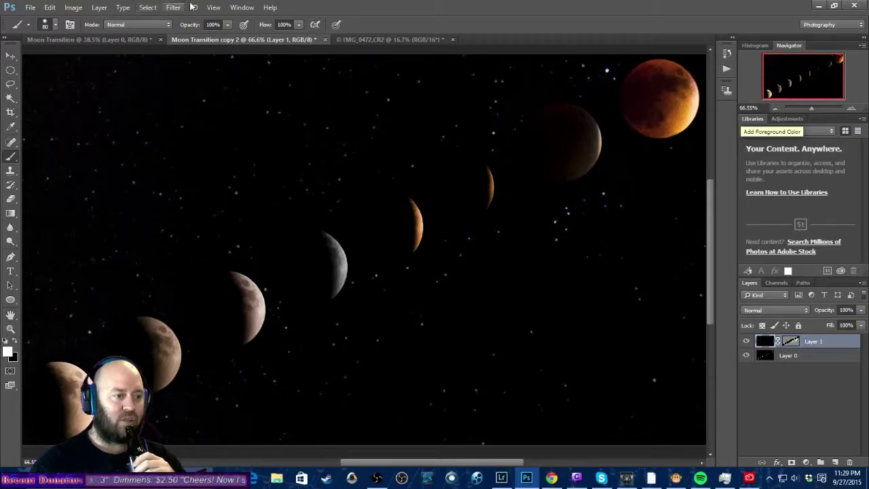
click(213, 7)
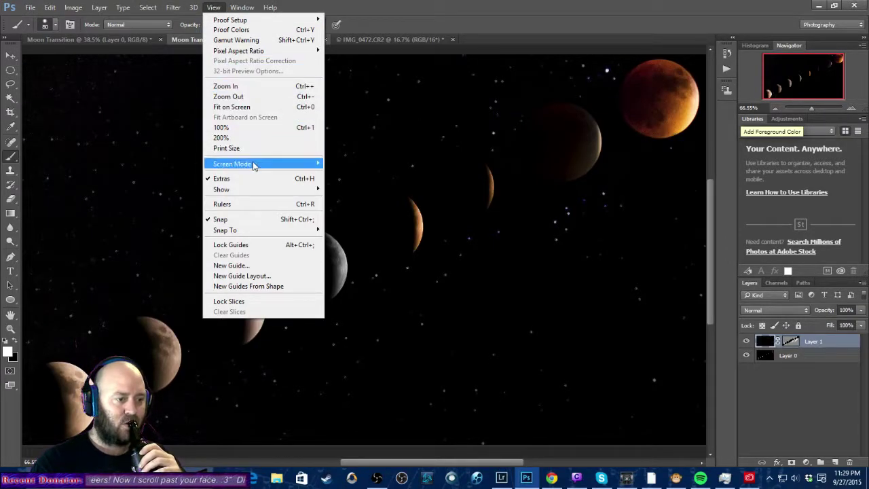
mouse_move(255, 167)
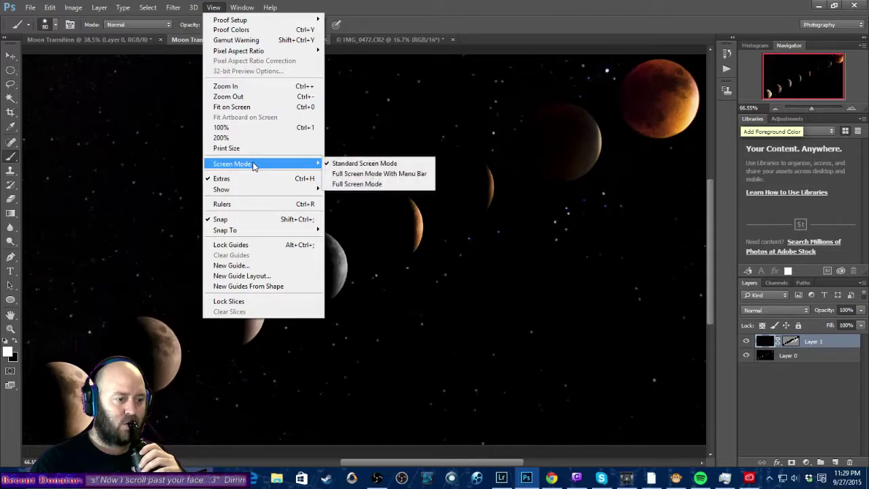
click(364, 186)
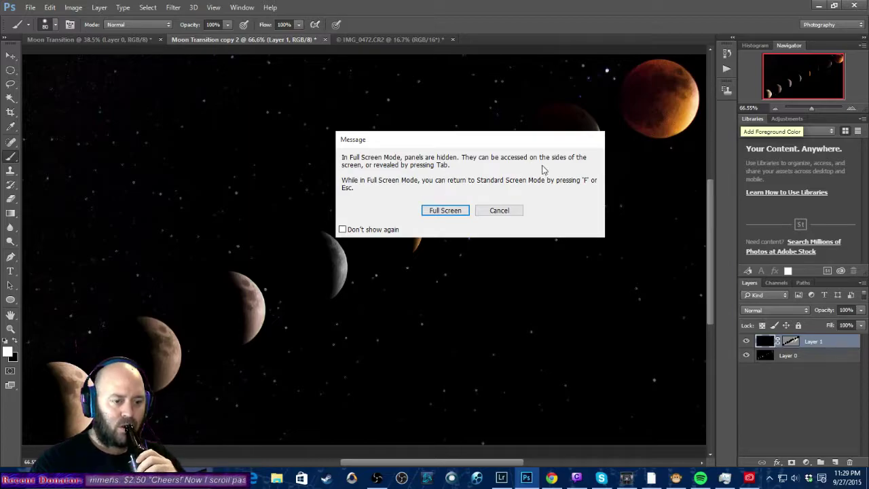
click(445, 211)
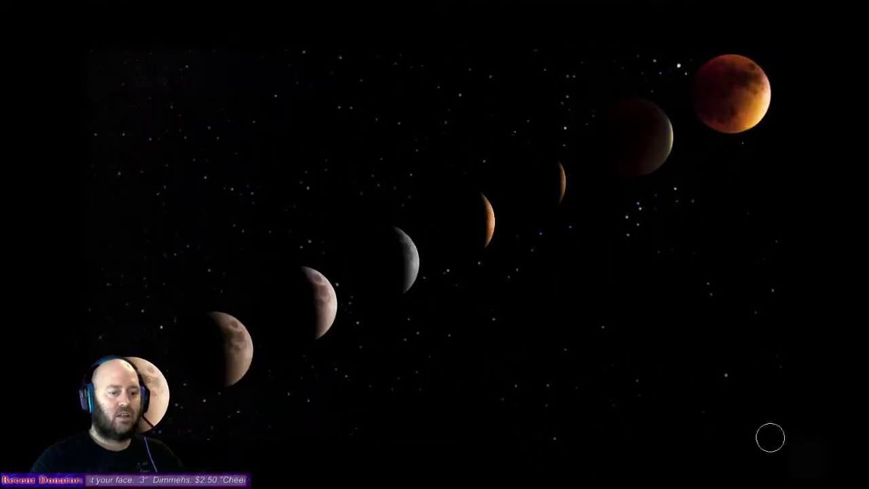
scroll(746, 350, up, 1)
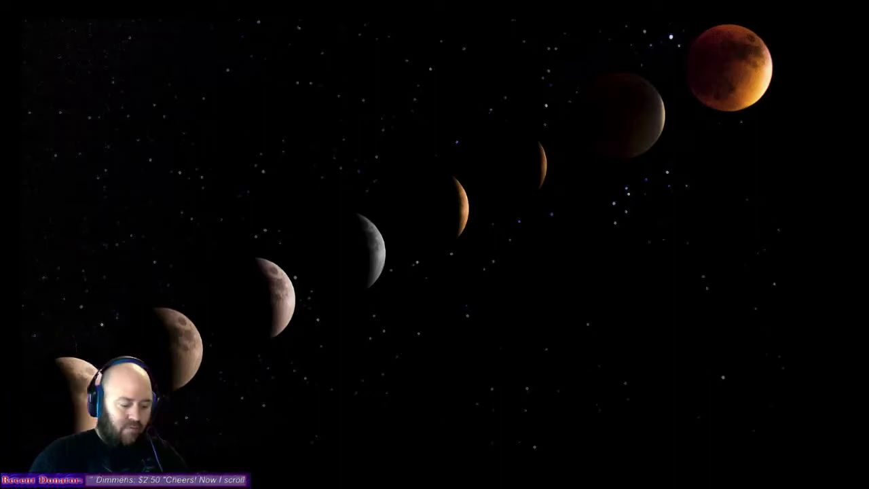
key(Escape)
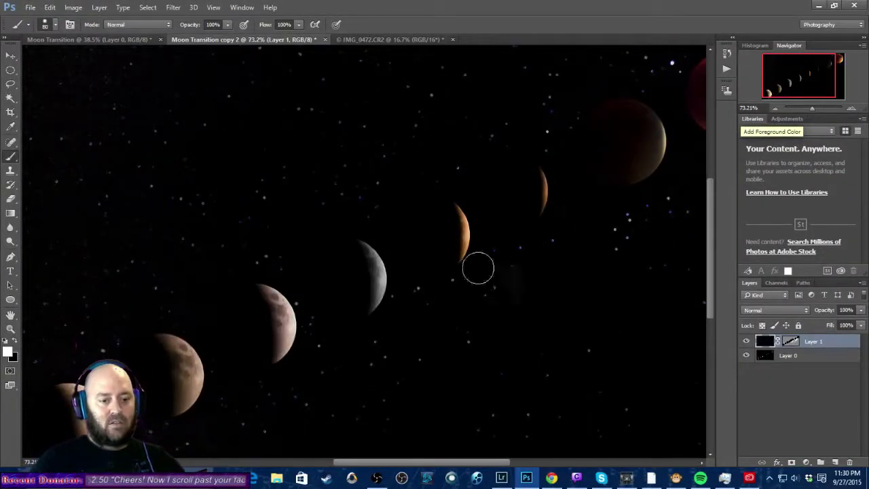
scroll(332, 262, down, 2)
scroll(353, 257, up, 1)
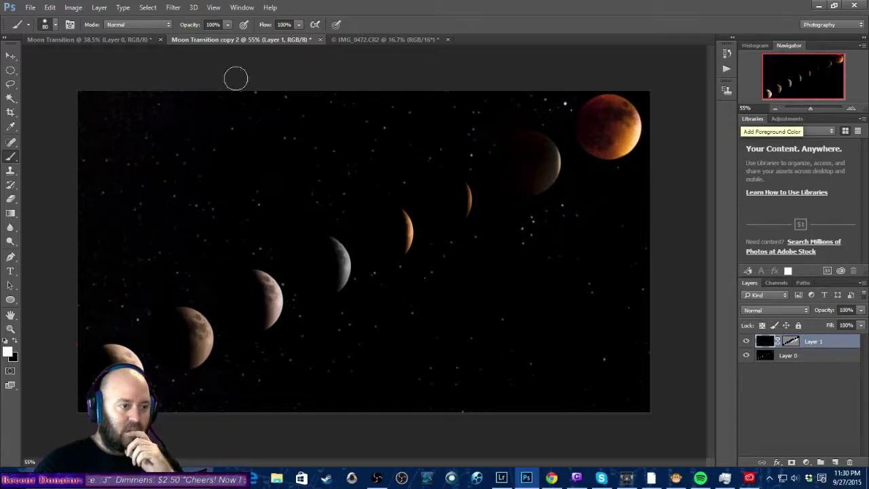
Duplicate the composite with merged layers only as Moon Transition copy 3.
click(73, 7)
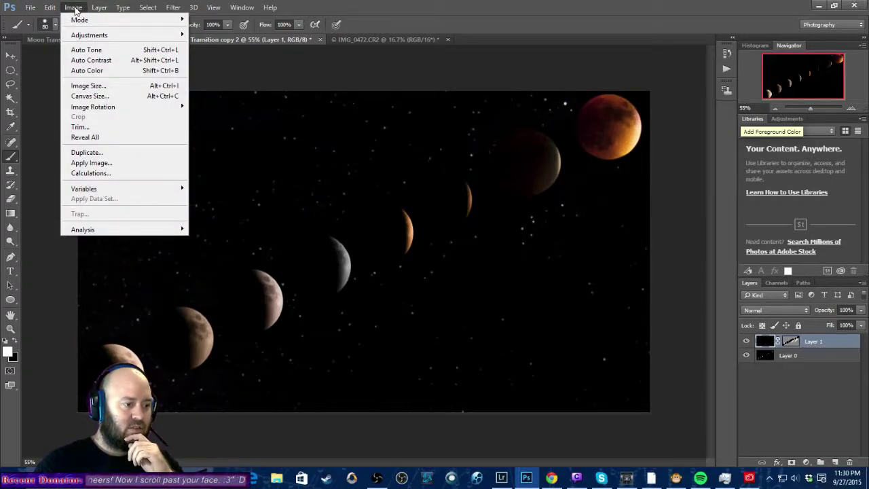
click(99, 152)
click(358, 189)
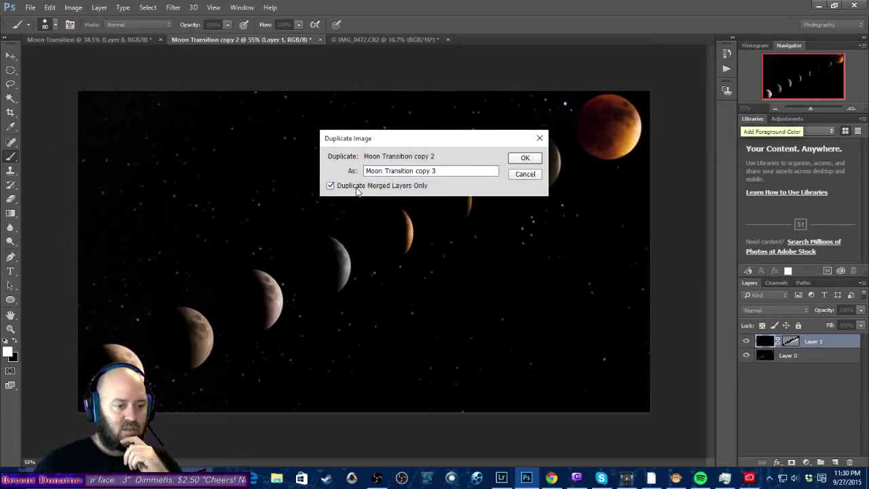
click(524, 158)
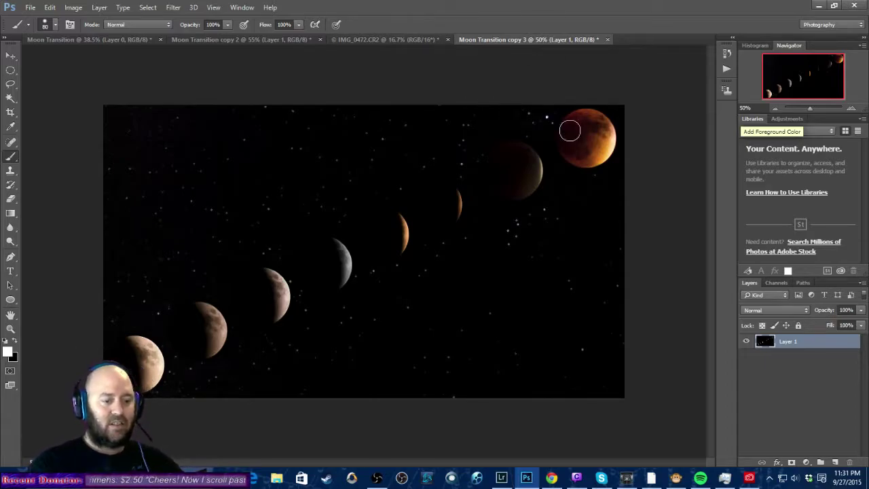
Save the merged copy as the uncompressed TIFF Moon Transition copy 3.tif in the Desktop's Super blood moon folder, keeping layers with RLE compression.
click(30, 7)
click(25, 16)
click(30, 6)
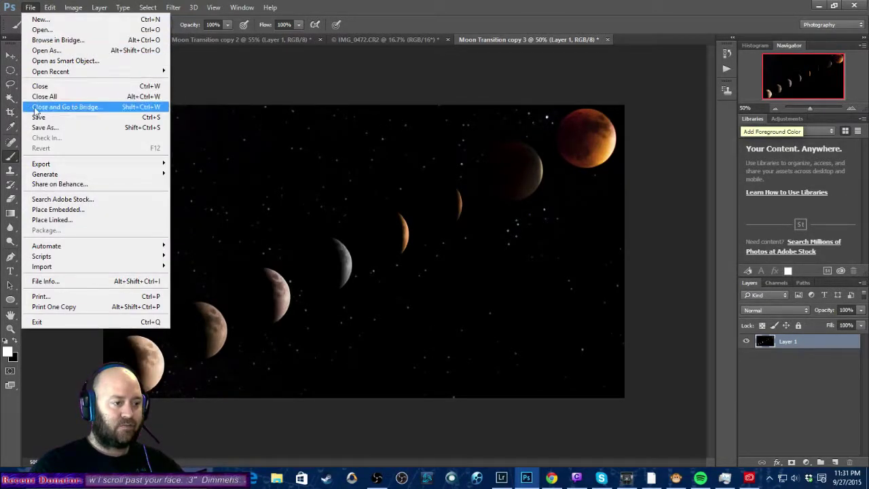
click(57, 120)
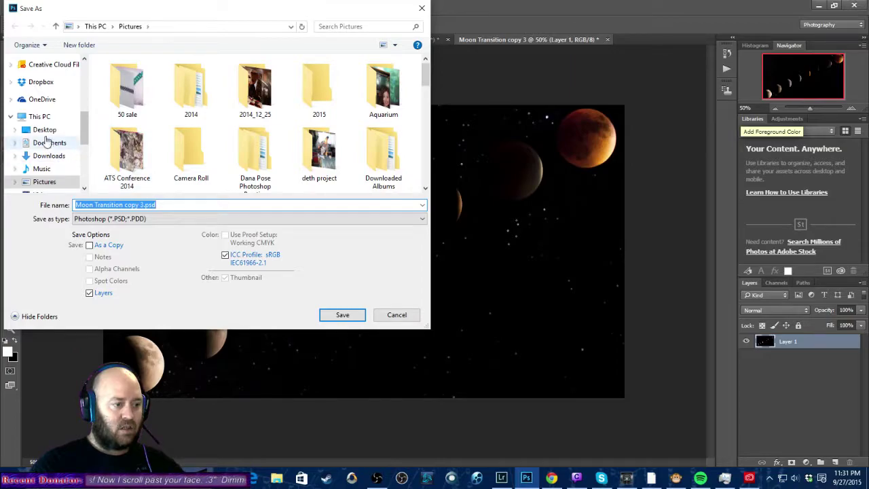
click(41, 129)
double_click(179, 134)
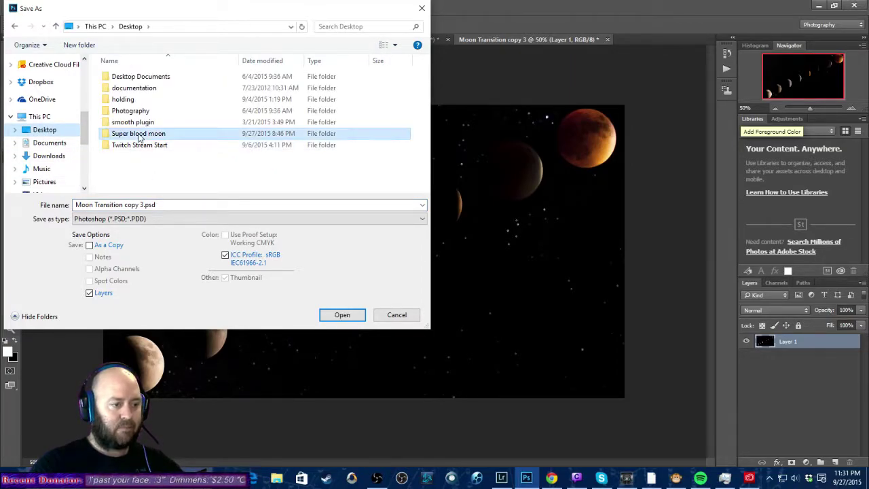
click(142, 220)
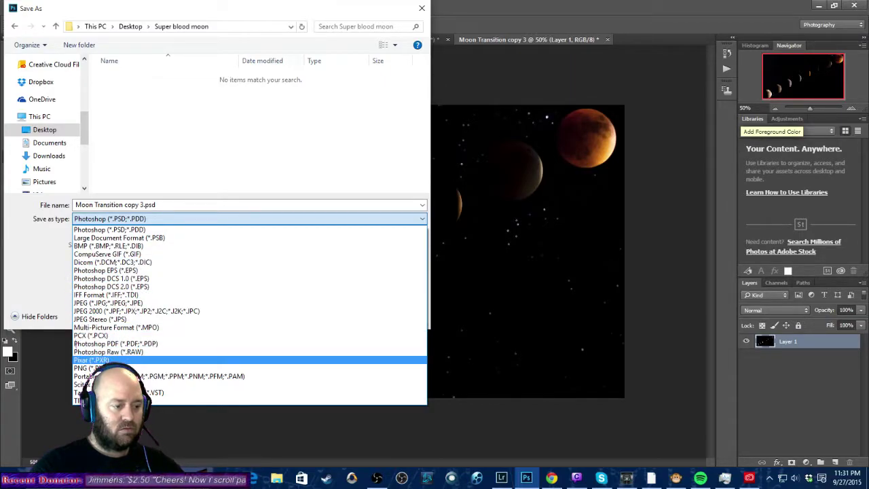
click(115, 401)
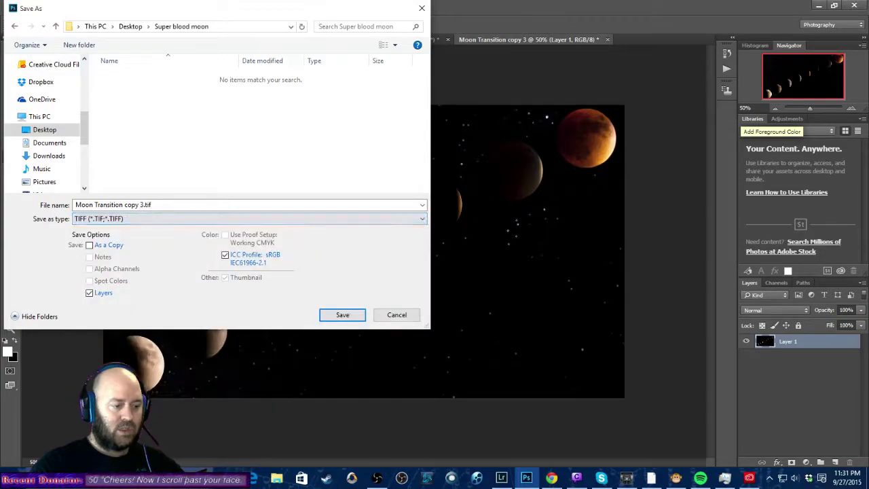
click(341, 316)
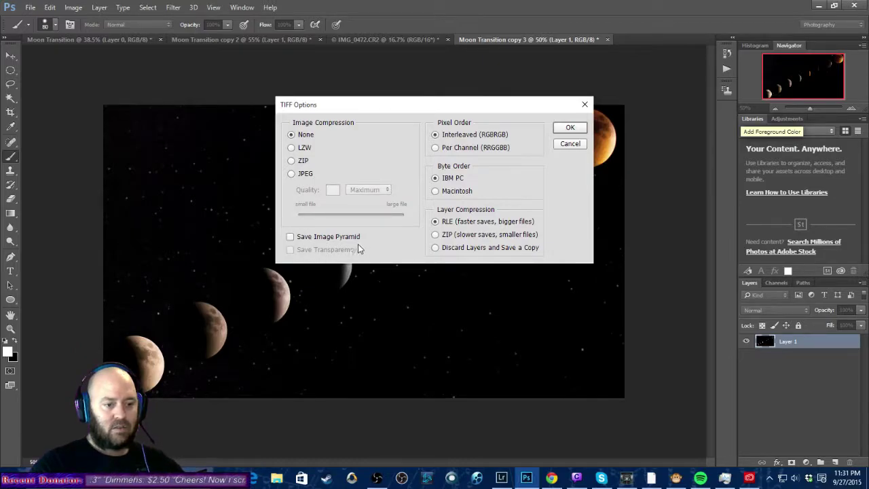
click(570, 129)
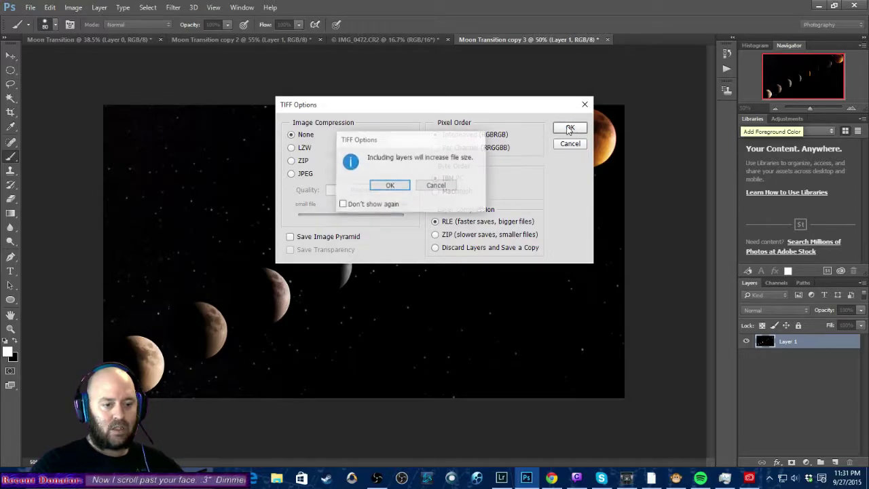
click(391, 186)
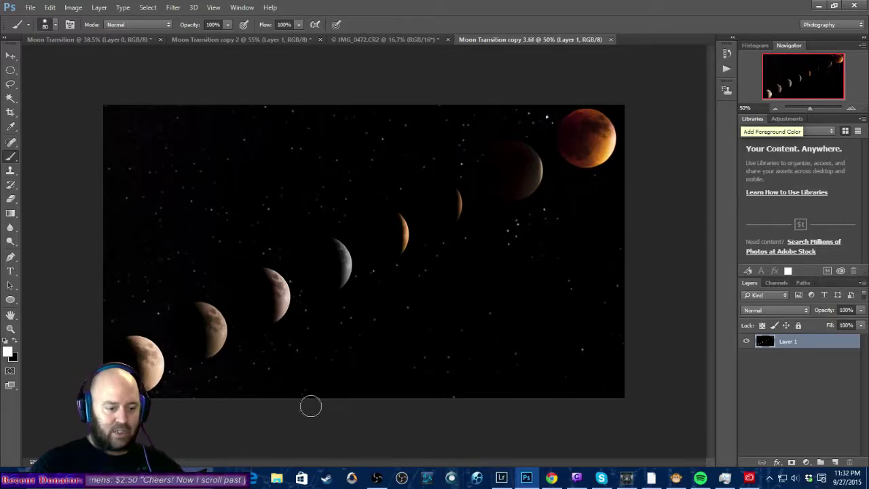
Switch to Lightroom and start a new photo import from the Library module.
click(501, 478)
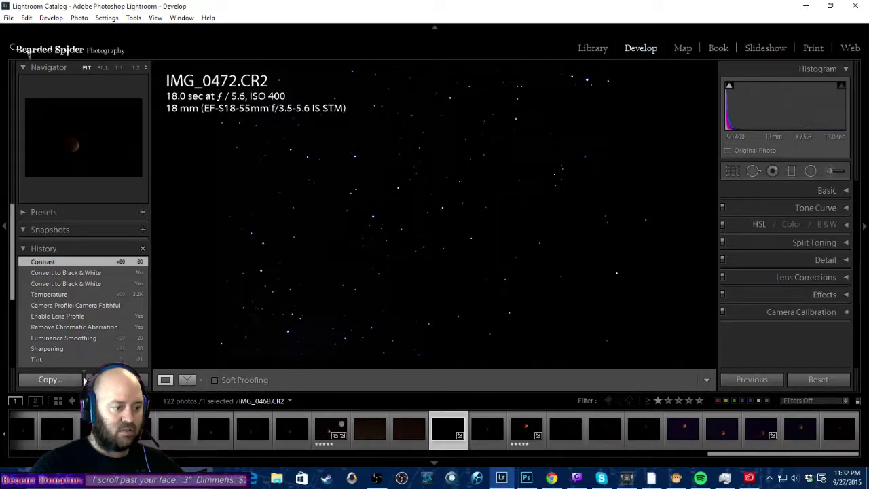
click(593, 50)
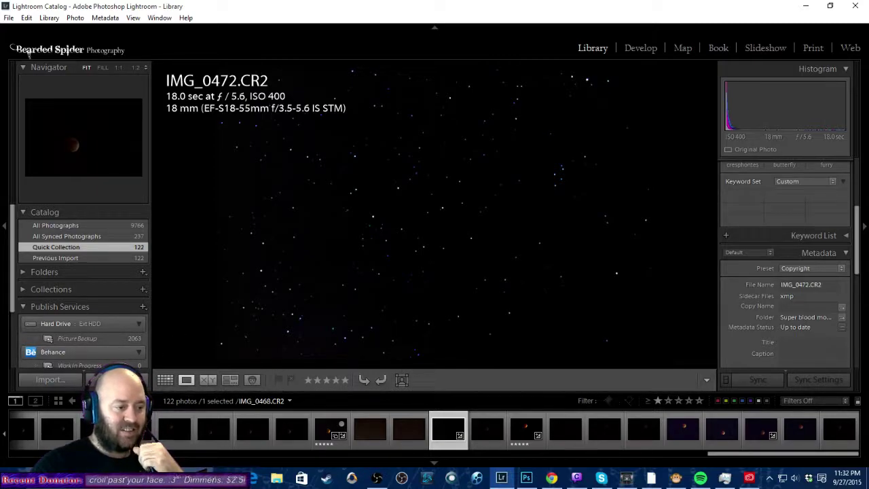
click(58, 379)
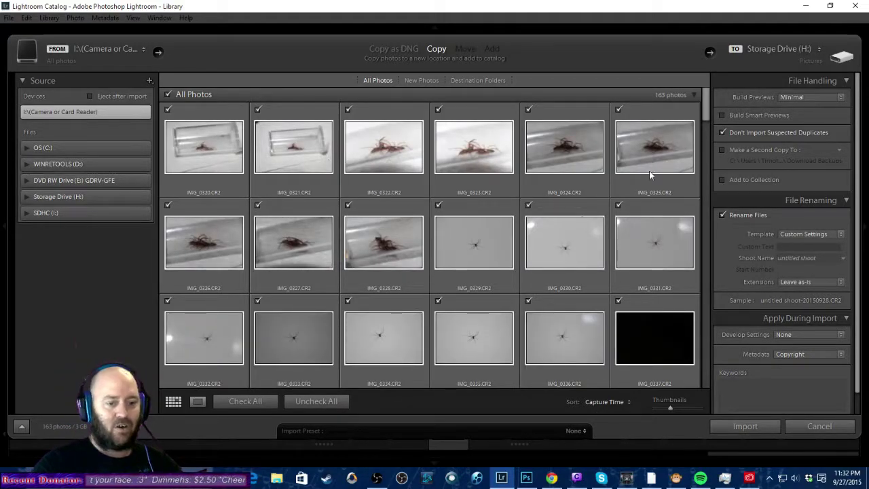
Choose the Super blood moon folder on the user profile's Desktop on drive C as the import source.
click(42, 146)
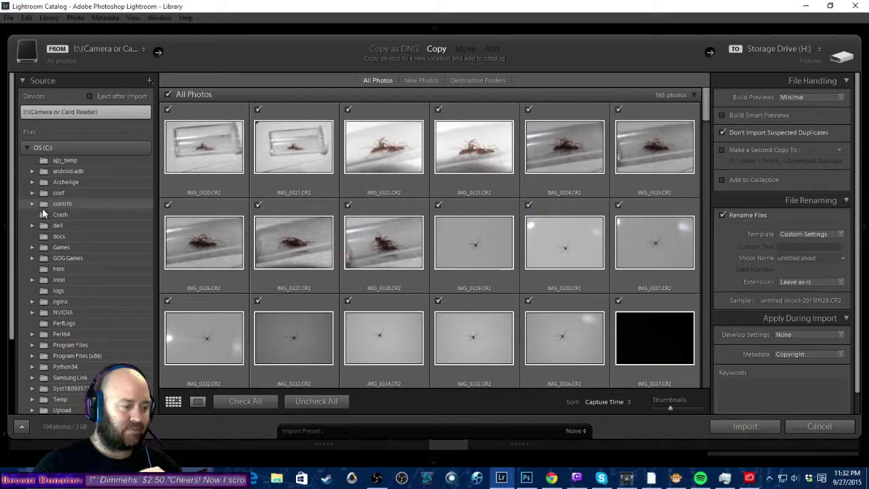
scroll(68, 336, down, 2)
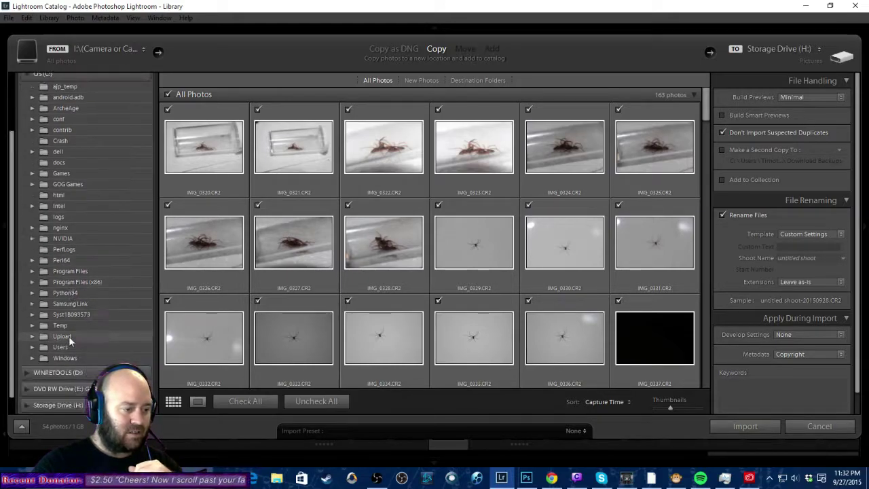
click(32, 351)
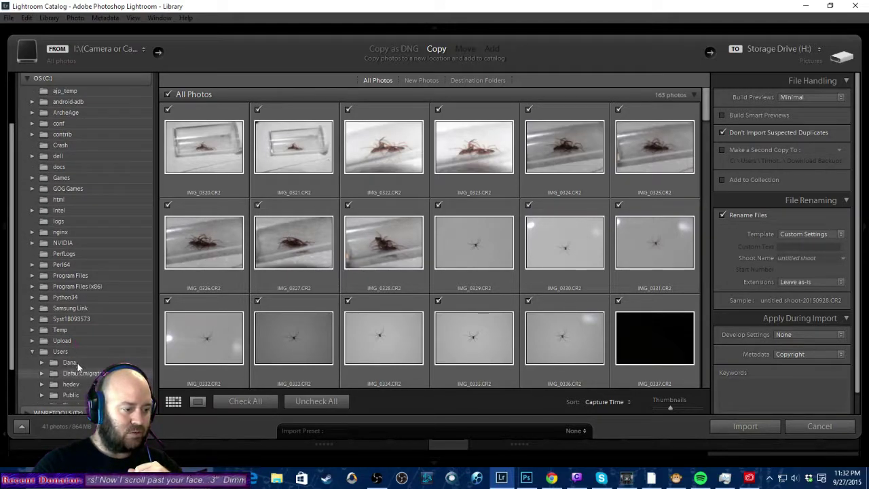
scroll(70, 353, down, 2)
click(58, 328)
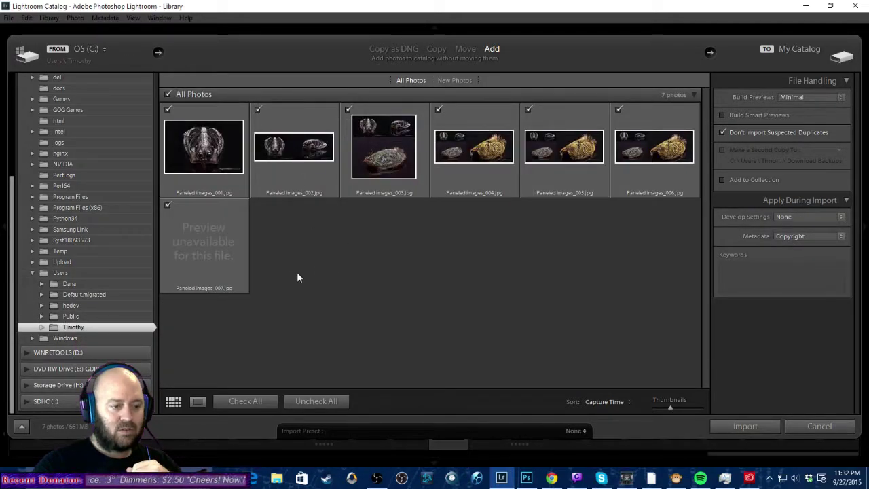
click(41, 327)
scroll(74, 319, down, 3)
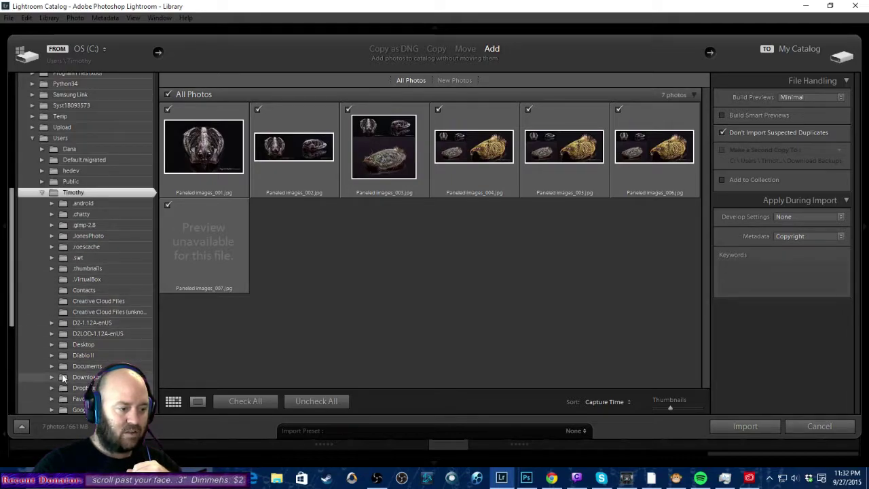
click(58, 346)
click(52, 345)
click(85, 267)
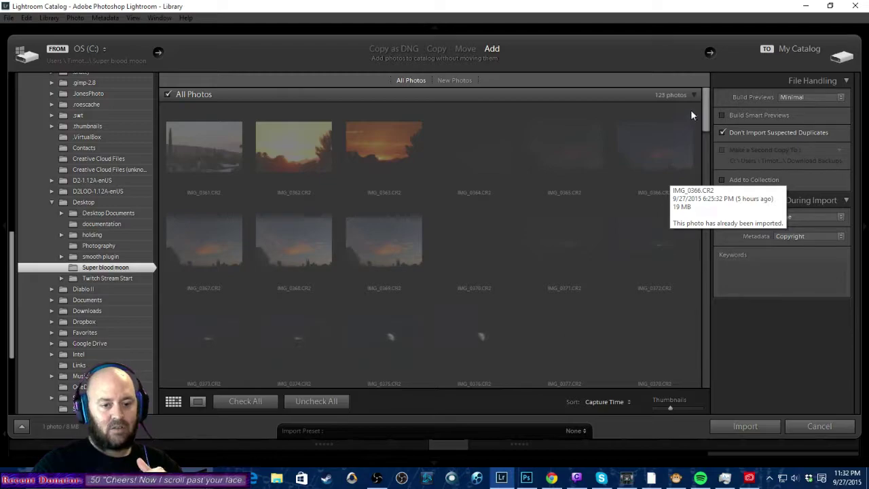
Import Moon Transition copy 3.tif into the catalog without moving it, and open it in Loupe view.
drag(704, 110, 711, 375)
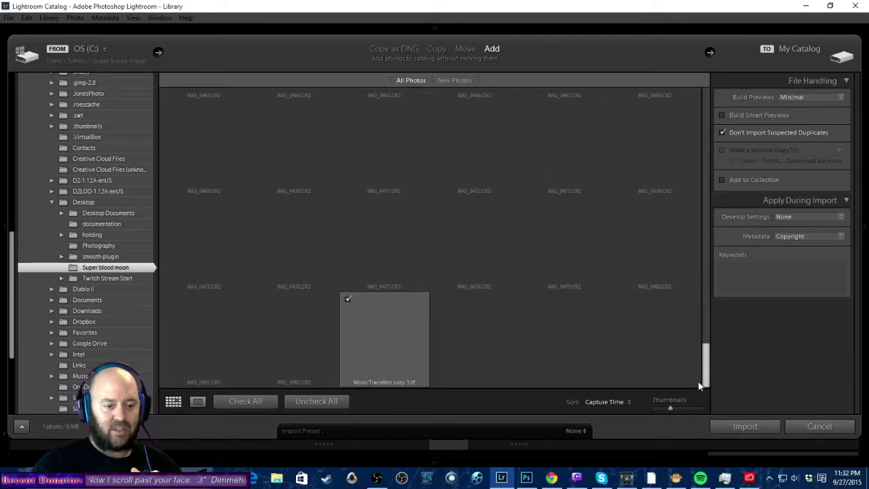
click(723, 421)
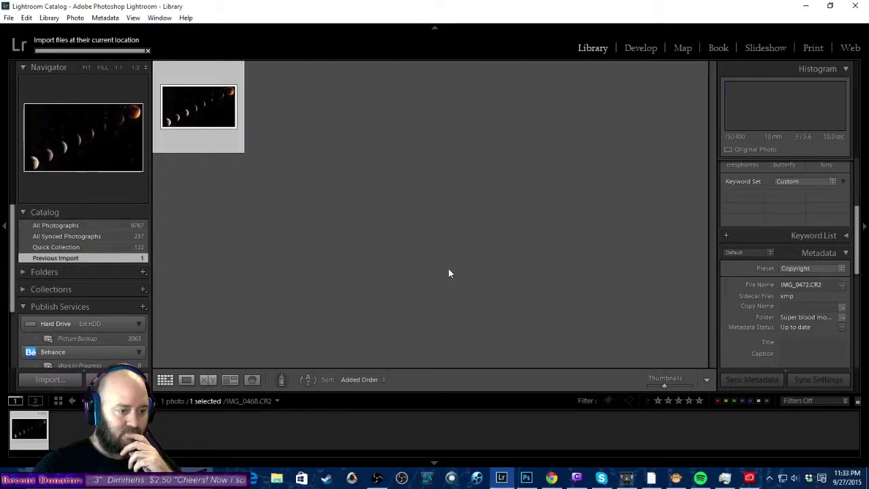
double_click(201, 105)
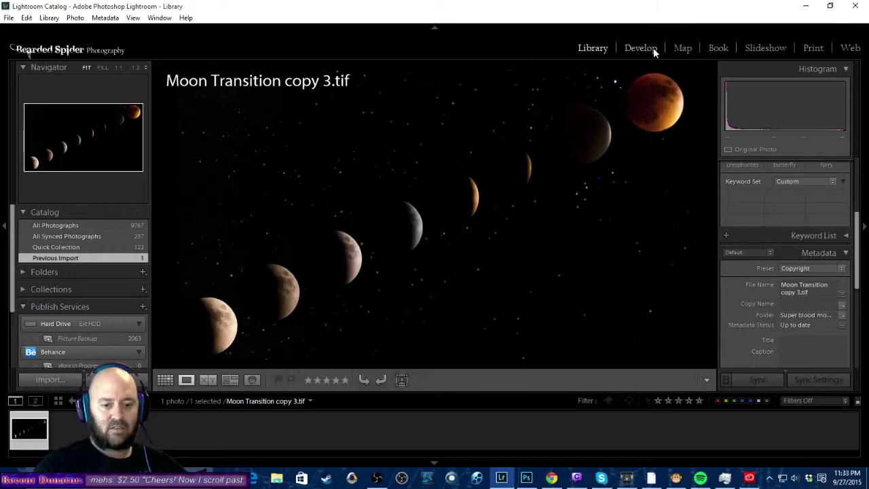
Tag the photo with the keywords super moon, blood moon, full moon, lunar eclipse, full eclipse, stars, transition, super blood moon and moon.
click(816, 237)
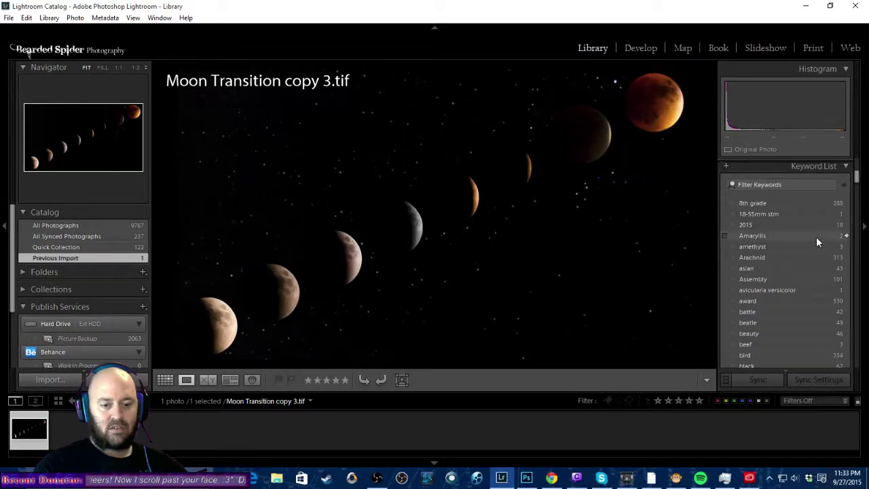
click(803, 167)
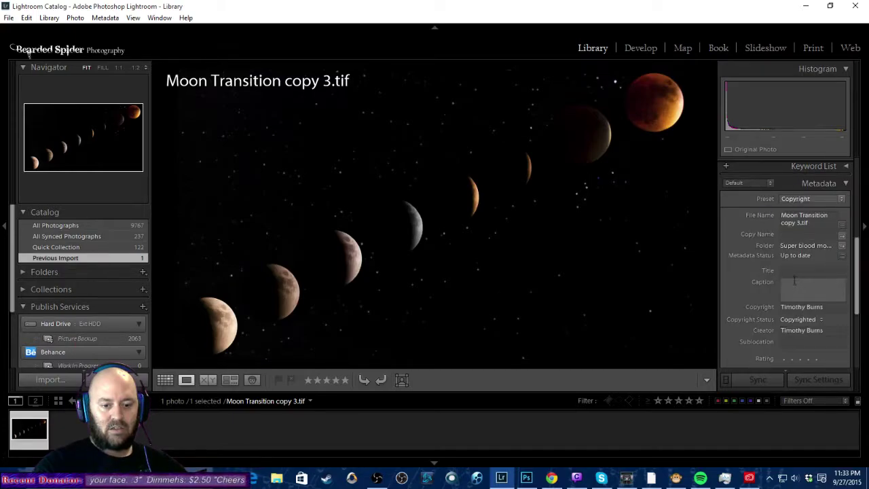
scroll(780, 264, up, 5)
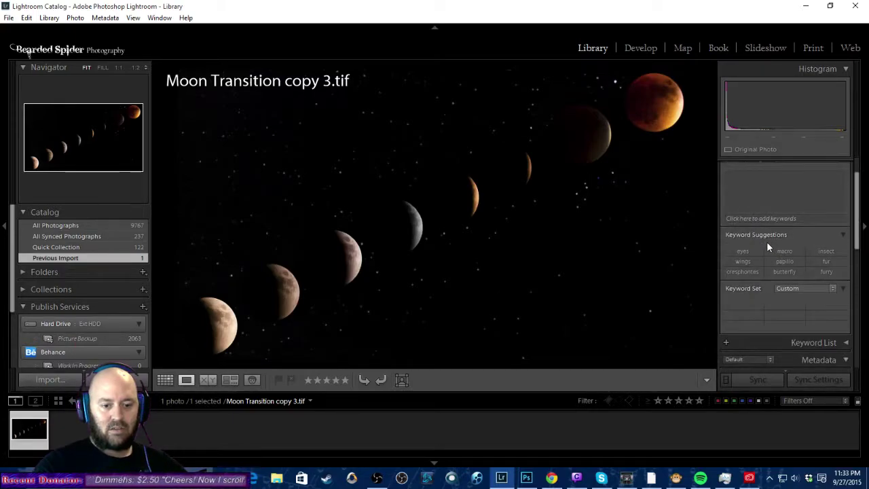
scroll(767, 241, up, 2)
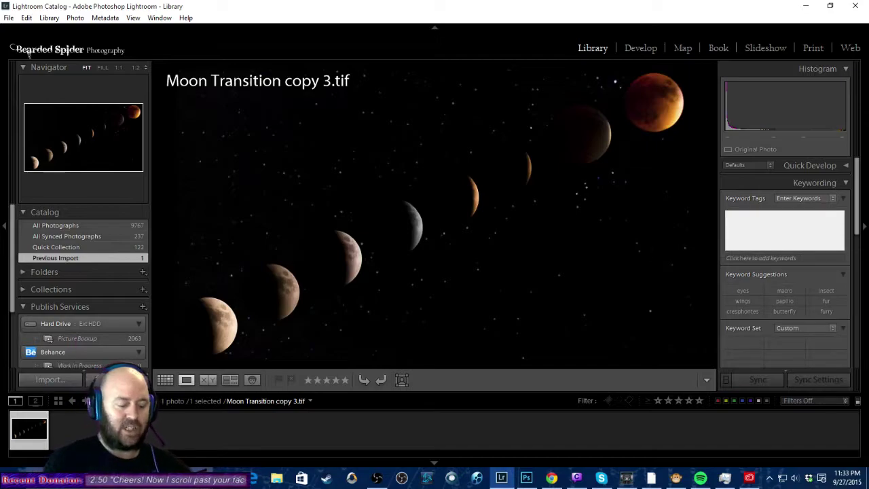
text(super moon, blood mo)
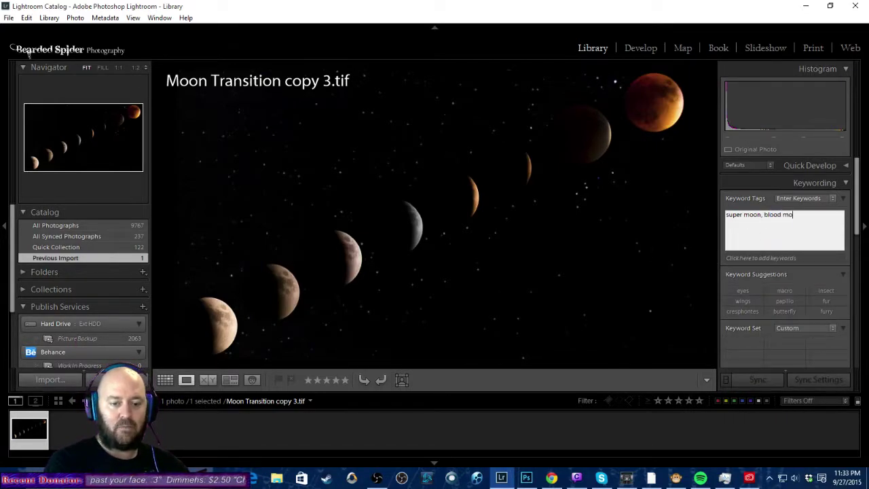
text(on, full)
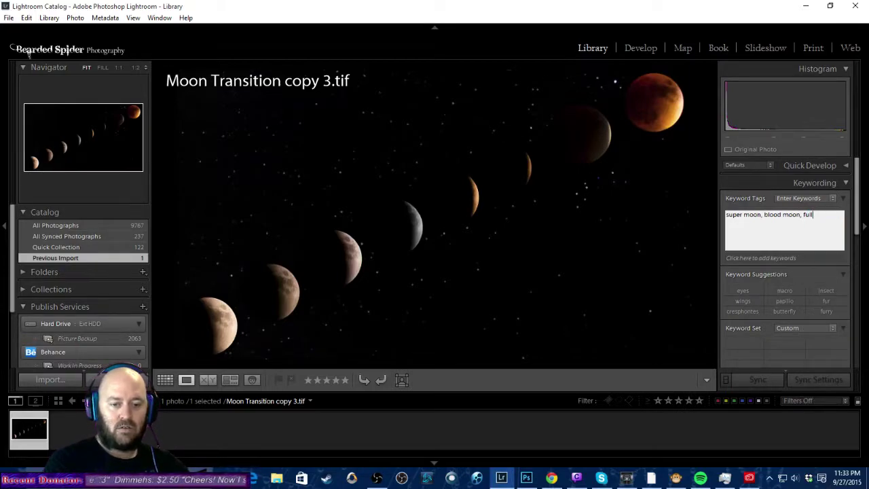
text( moon, lun)
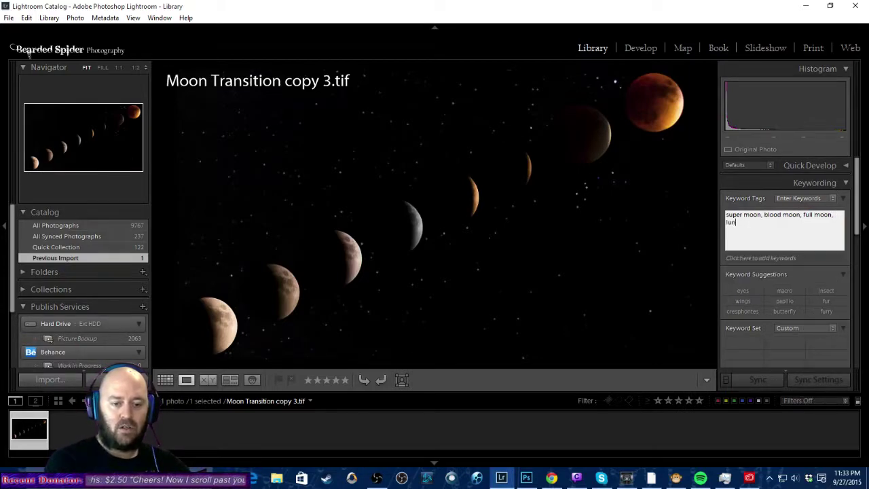
text(ar eclipse, ful)
text(l eclipse, starts, )
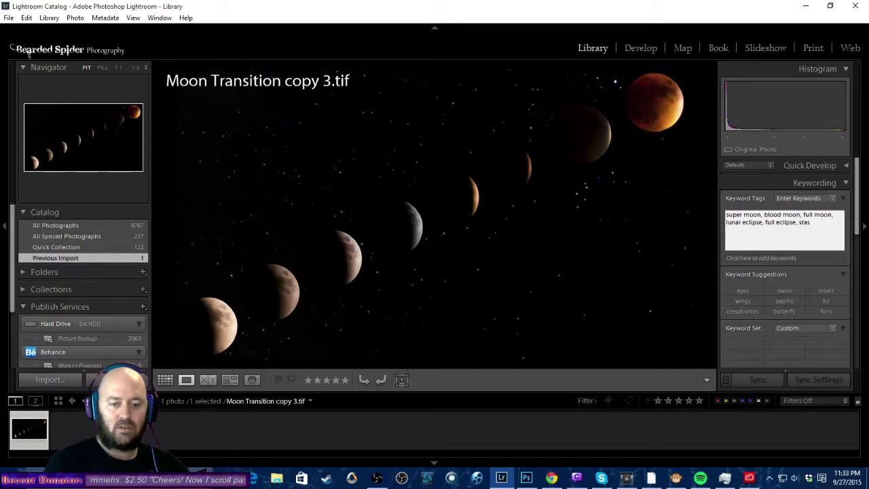
text(s, transition,)
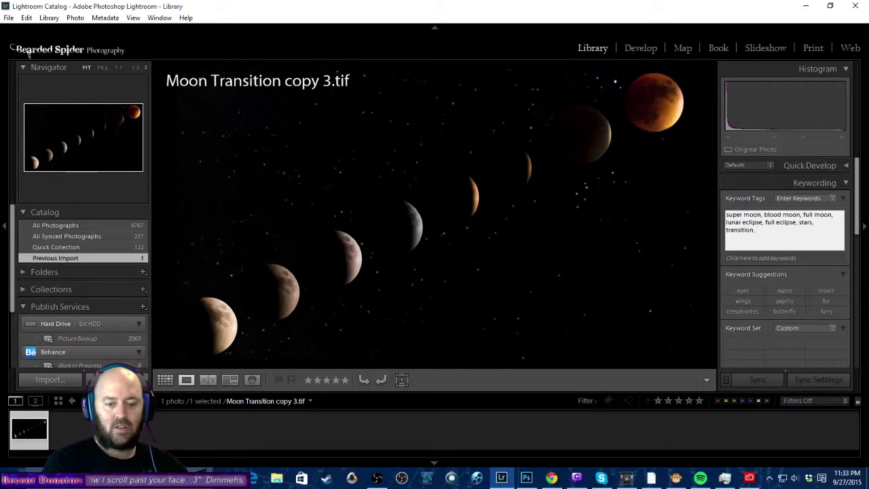
text( super blood)
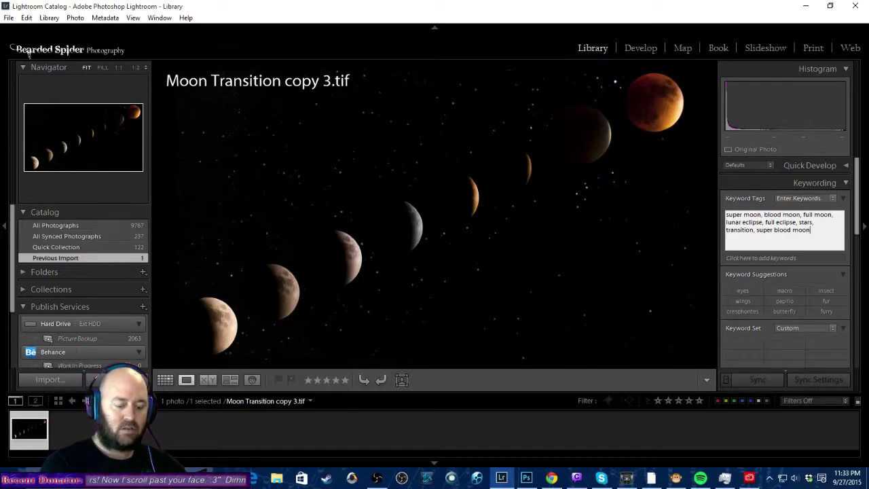
text(moo)
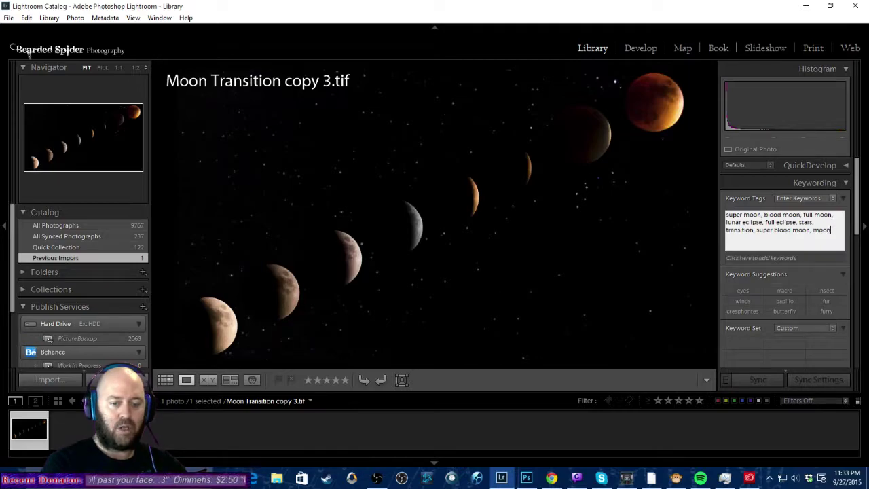
text(n)
key(Return)
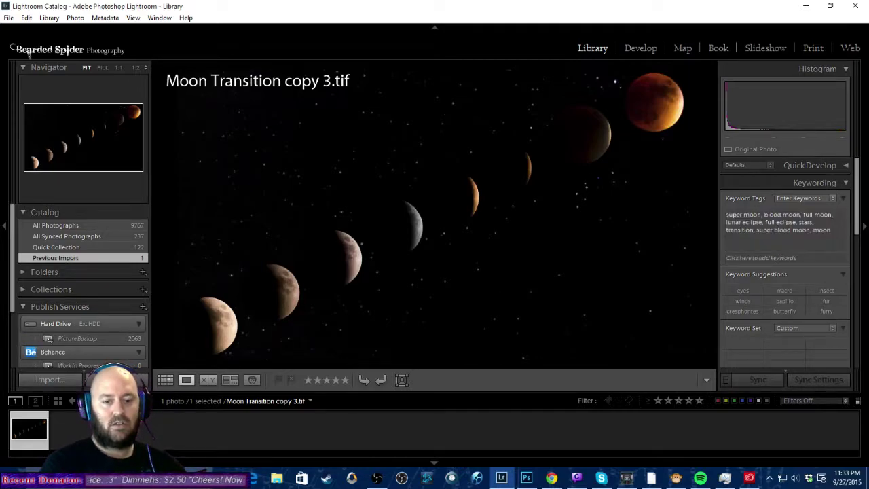
Look through the photo's metadata and collapse the Keywording and Metadata sections.
click(834, 183)
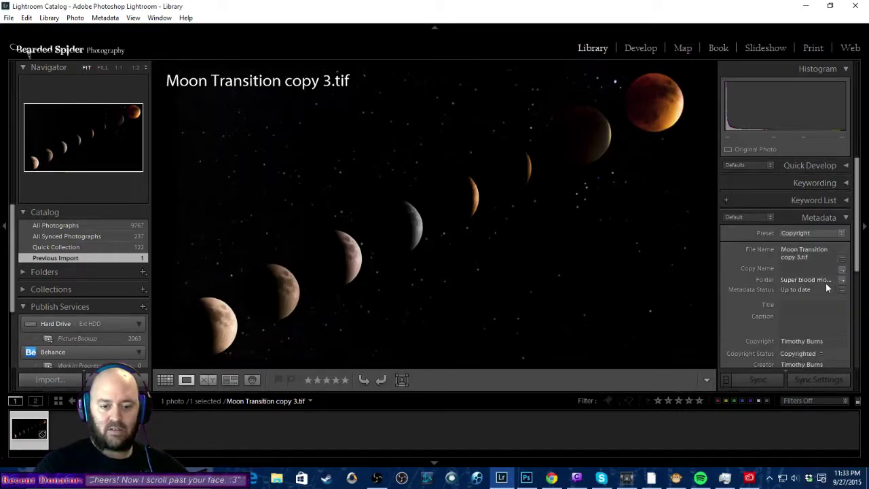
scroll(743, 300, down, 5)
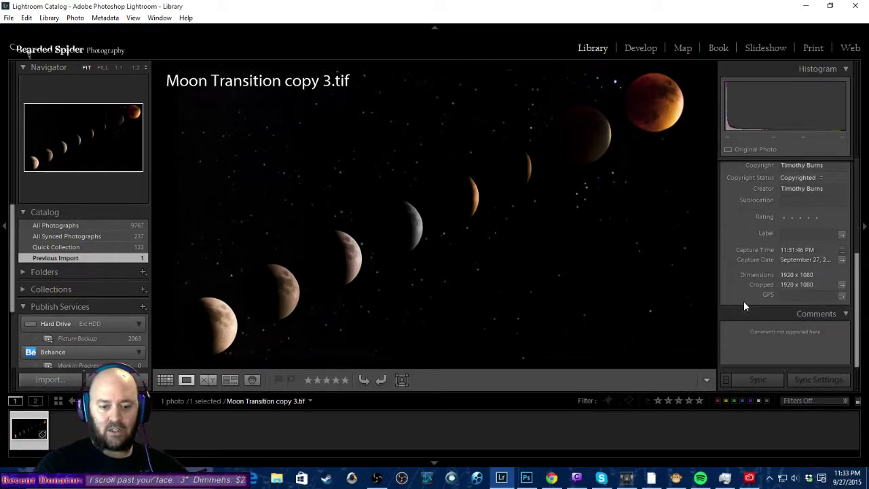
scroll(743, 301, up, 7)
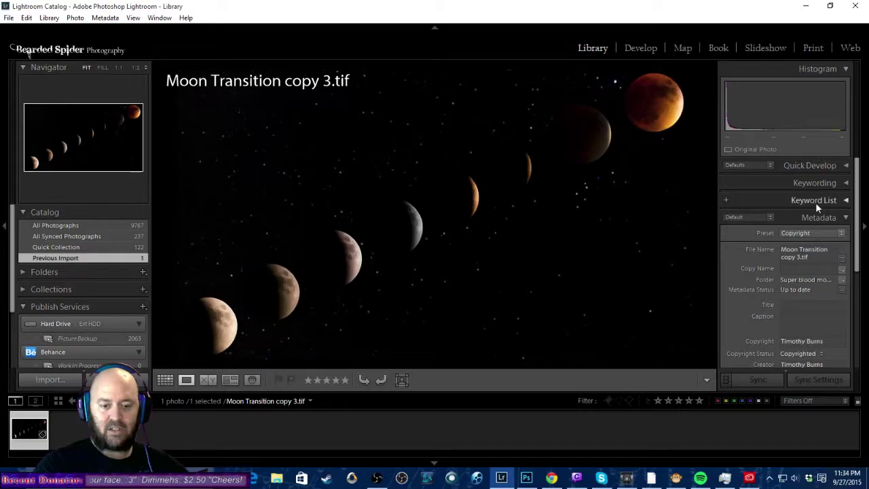
click(820, 216)
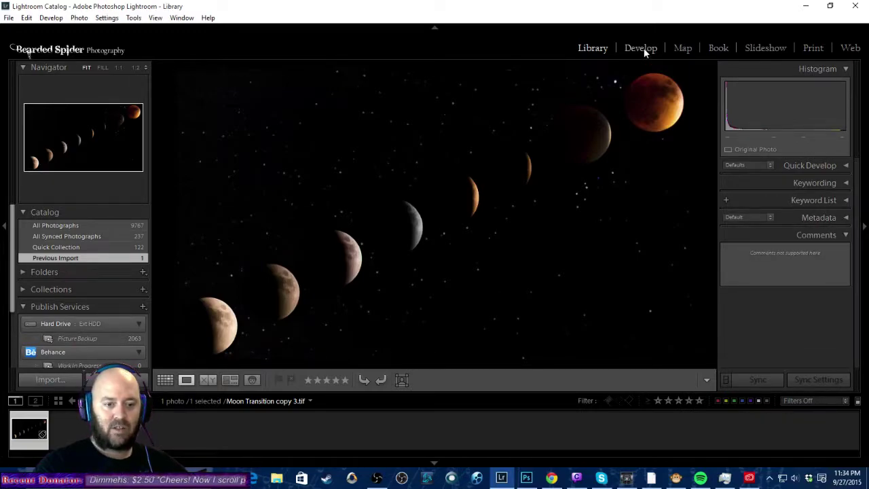
Try contrast settings of +25 and +15 on the photo in the Develop module, and return the contrast to 0.
click(642, 47)
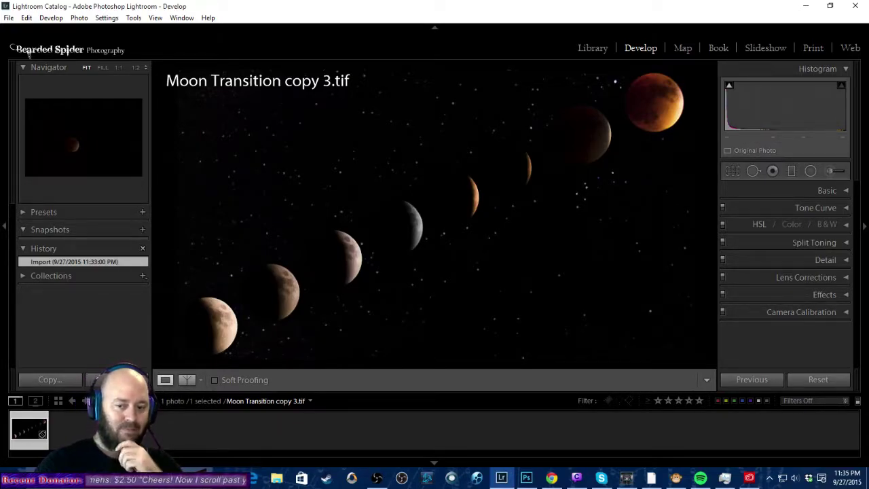
click(829, 191)
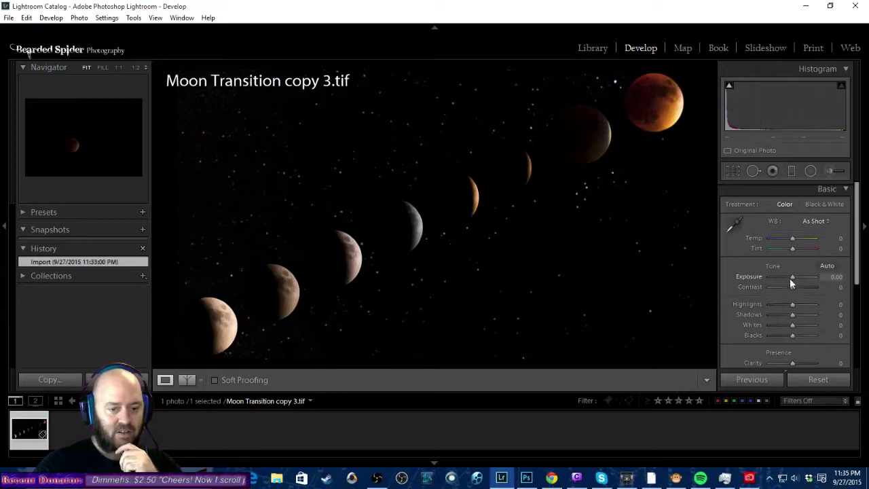
scroll(795, 290, up, 6)
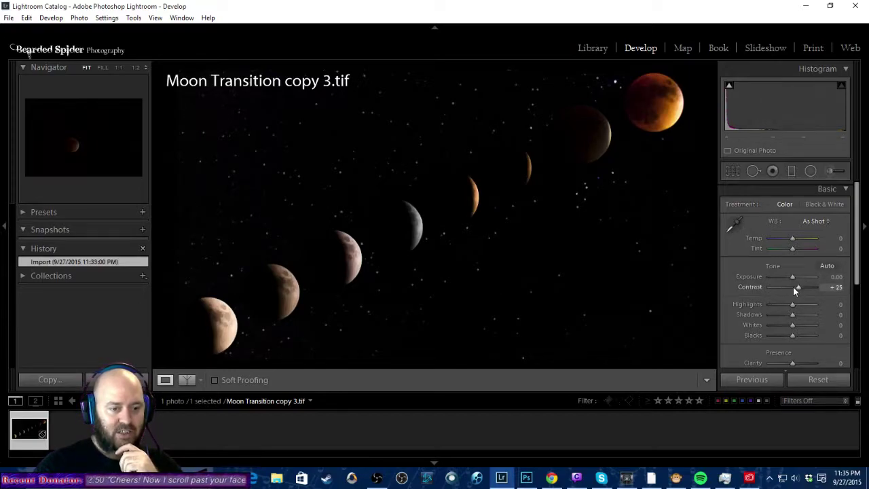
scroll(795, 290, up, 2)
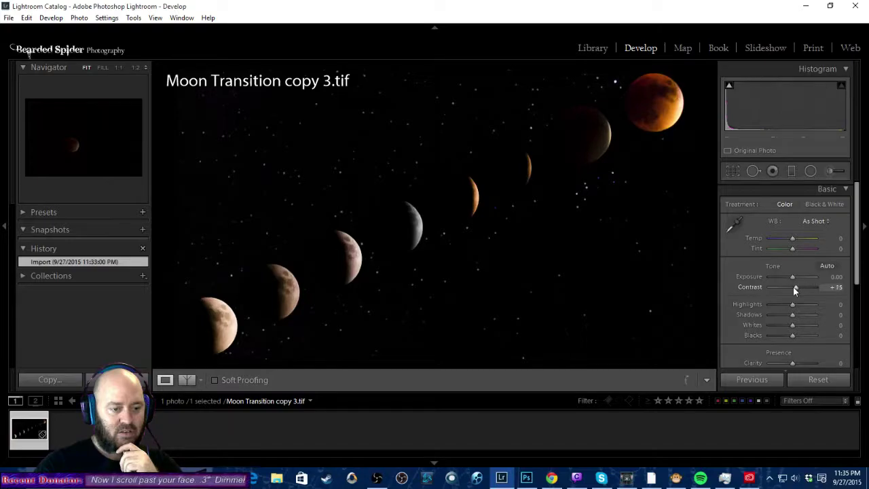
scroll(795, 290, down, 4)
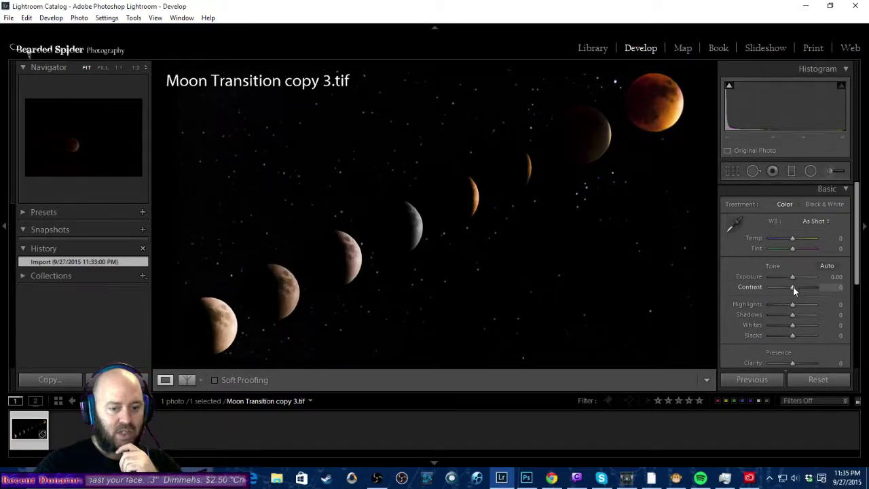
click(837, 188)
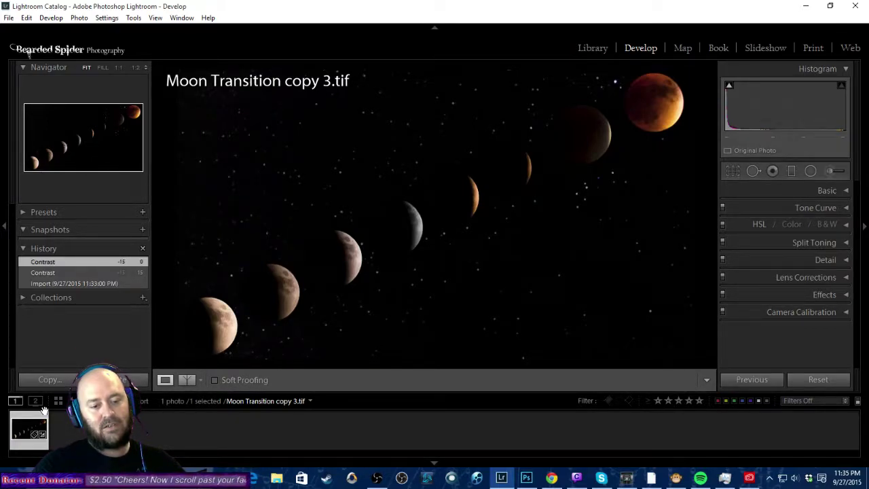
Start an export of the photo and set its custom filename template to "Super Blood Moon- " followed by the date (YYYYMMDD).
right_click(27, 430)
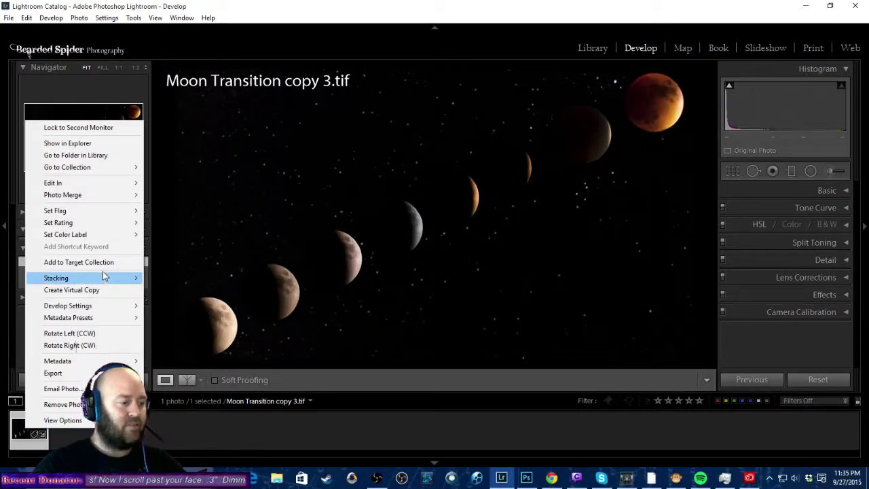
mouse_move(65, 373)
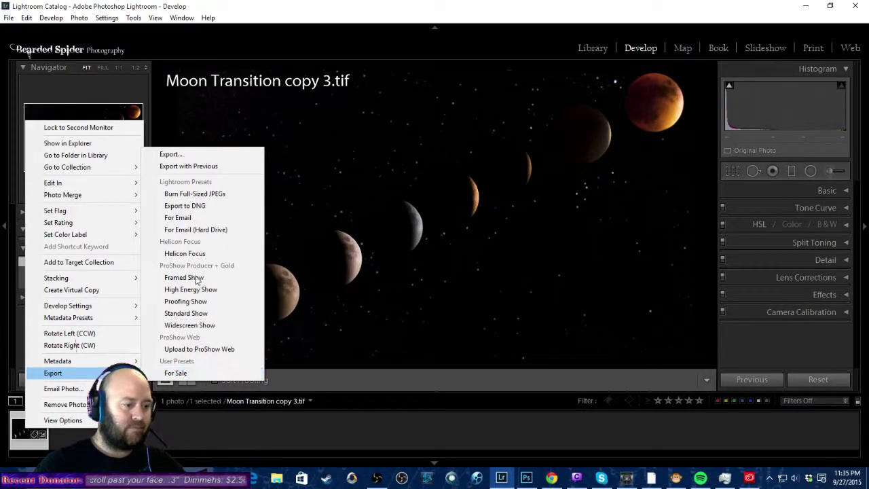
click(171, 154)
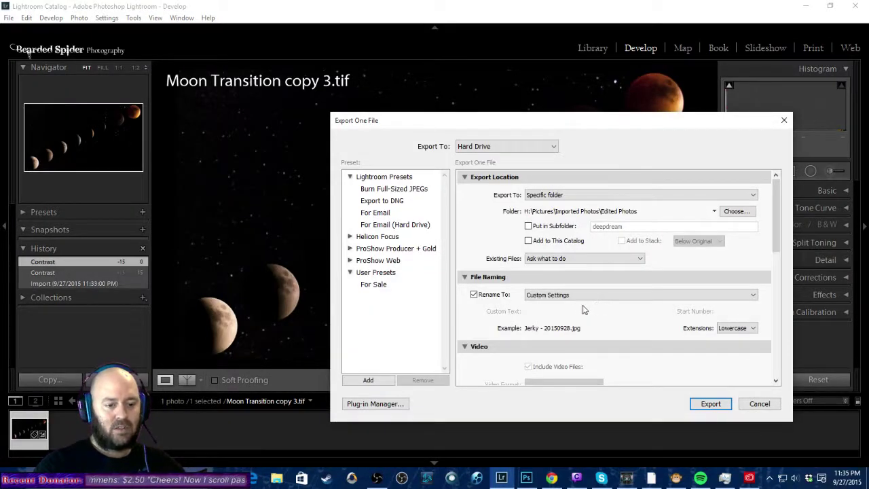
click(547, 295)
click(548, 325)
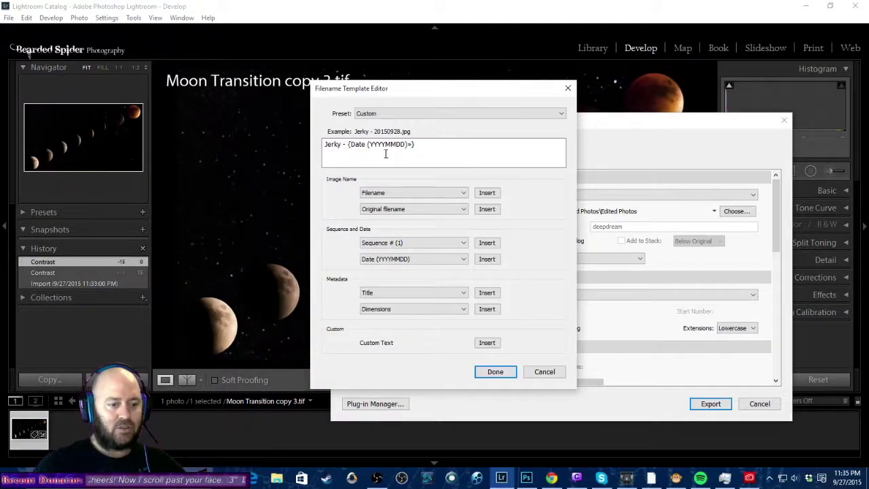
double_click(344, 144)
text(Super )
text(Blood Mo)
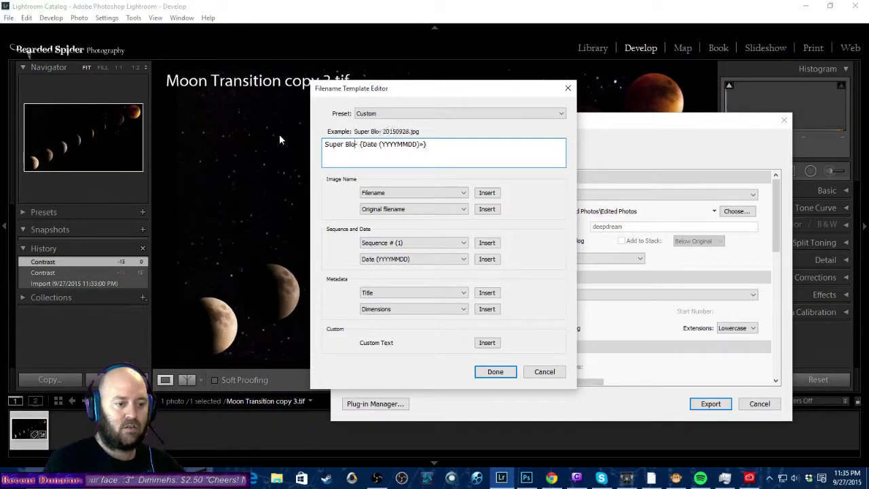
text(on)
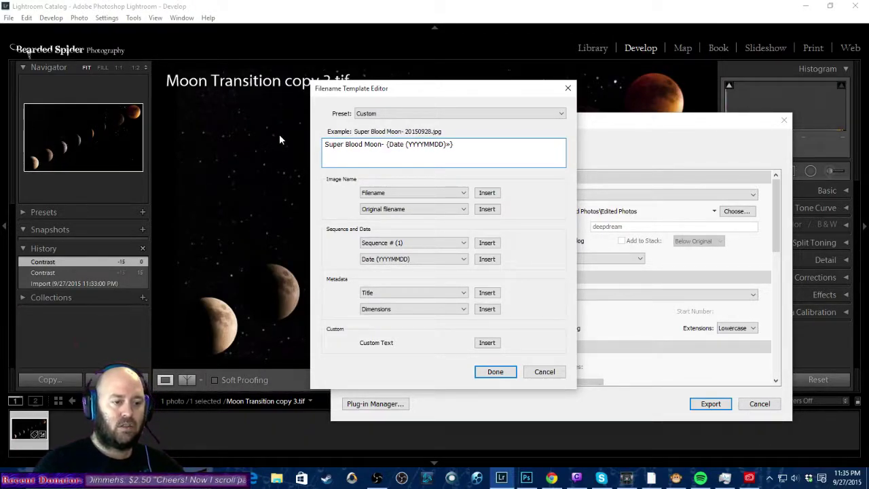
click(499, 374)
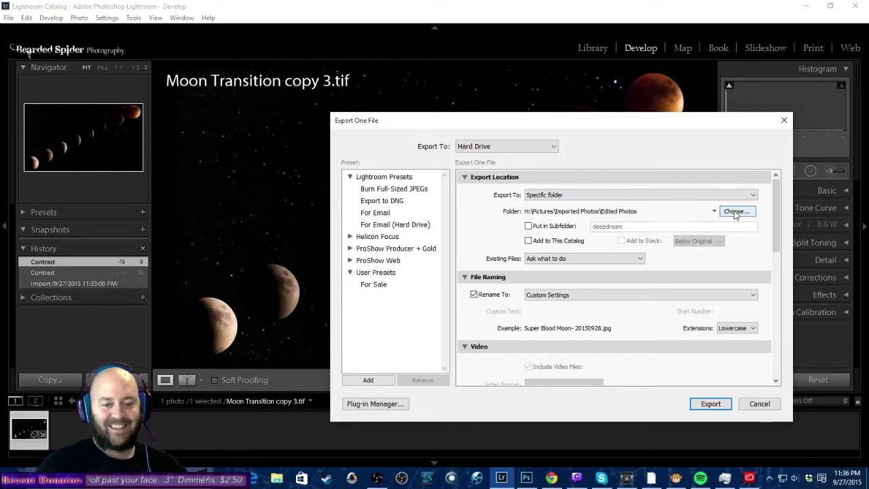
Enable saving into a subfolder and set the export folder to Moon inside Edited Photos.
click(528, 226)
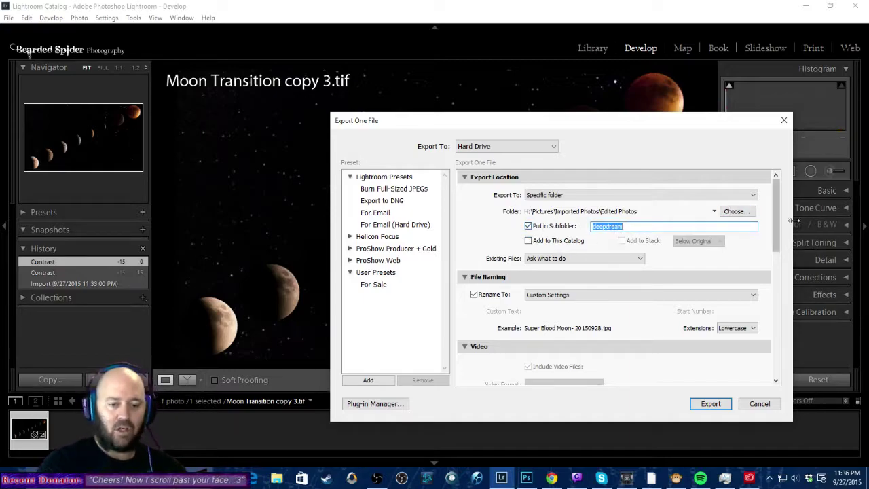
click(737, 211)
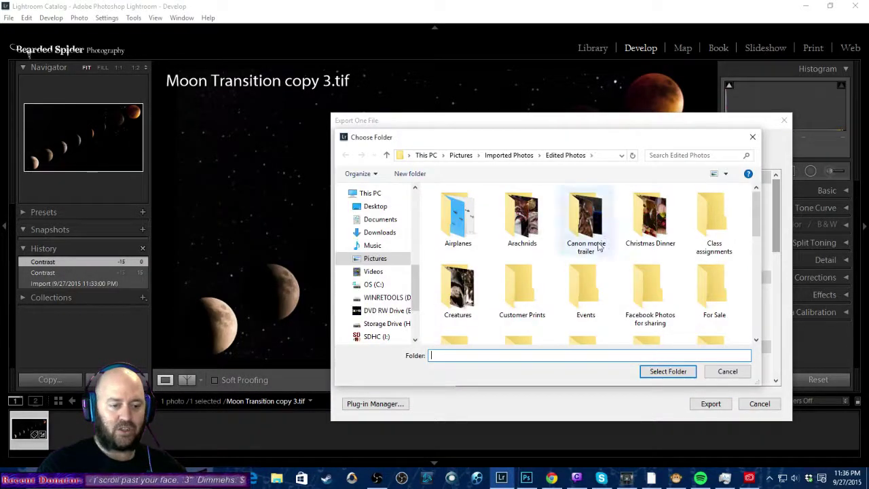
scroll(602, 272, down, 5)
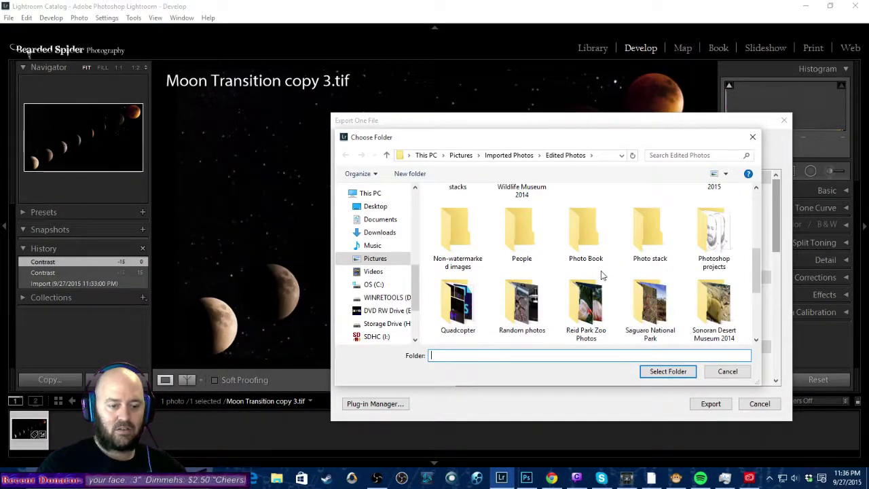
scroll(601, 272, up, 3)
double_click(585, 212)
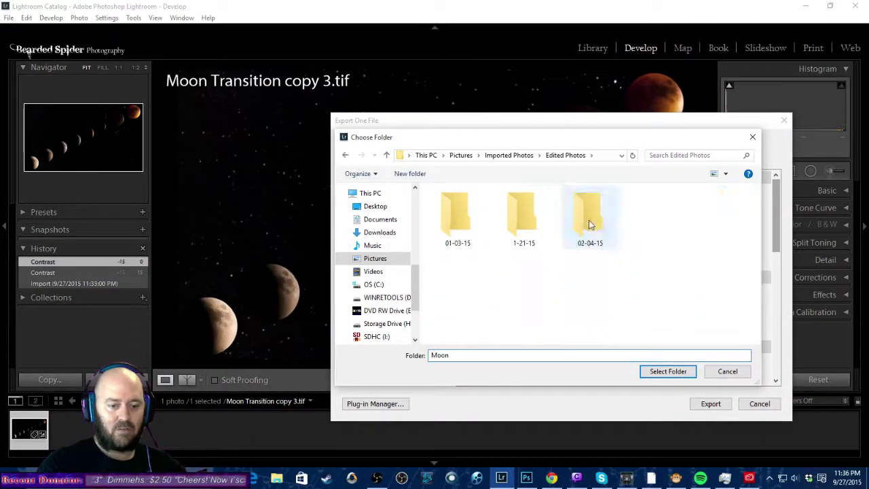
click(669, 370)
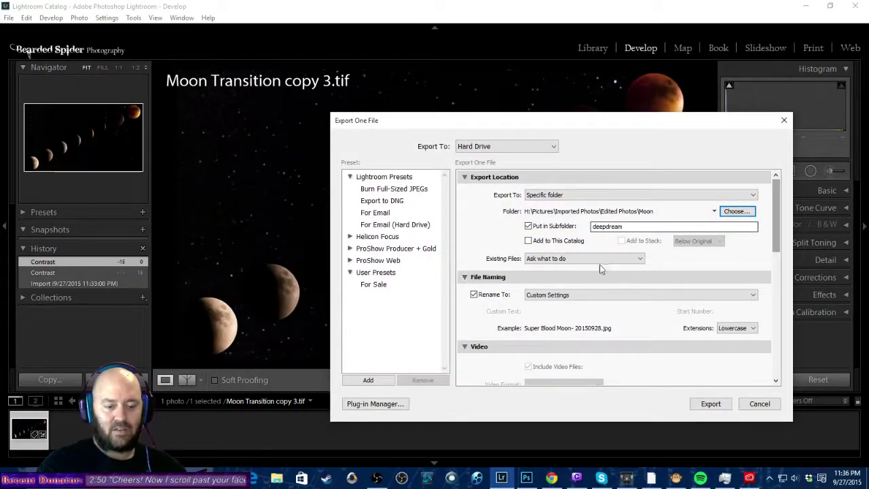
Remove the file size limit, enable the BSPhoto v5 watermark, and export the photo as a JPEG.
scroll(590, 282, down, 5)
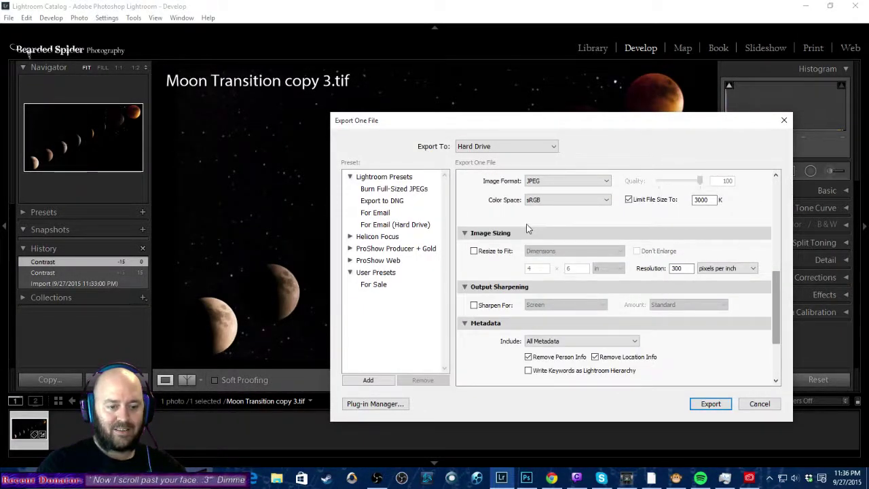
click(638, 201)
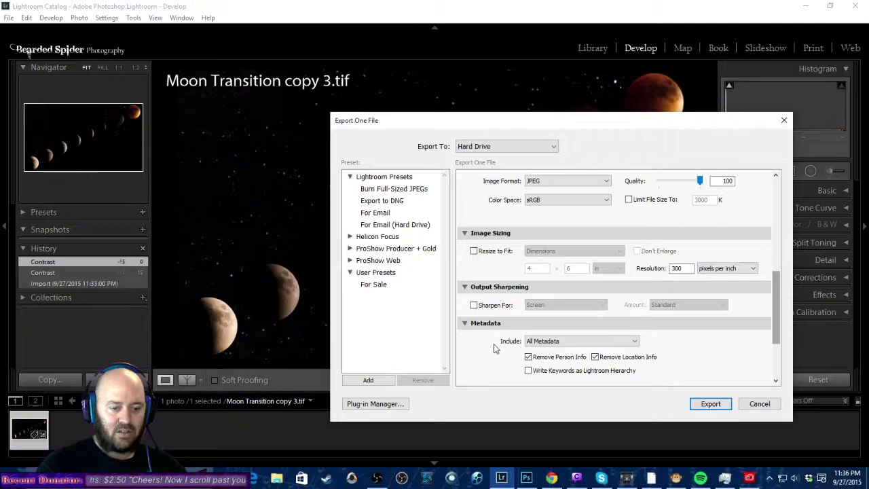
scroll(492, 341, down, 3)
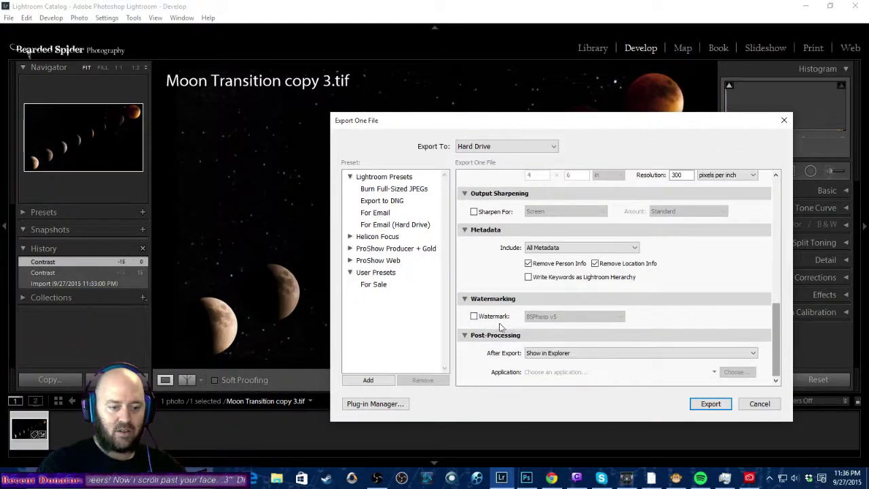
click(473, 316)
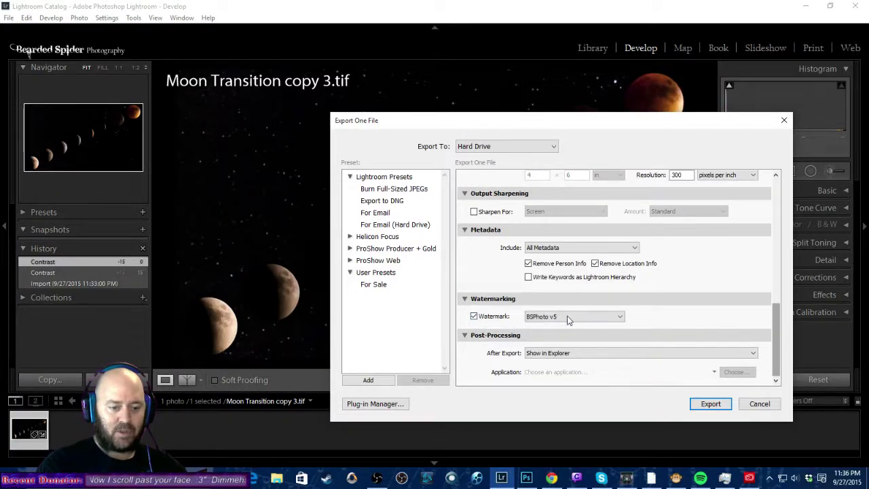
click(710, 404)
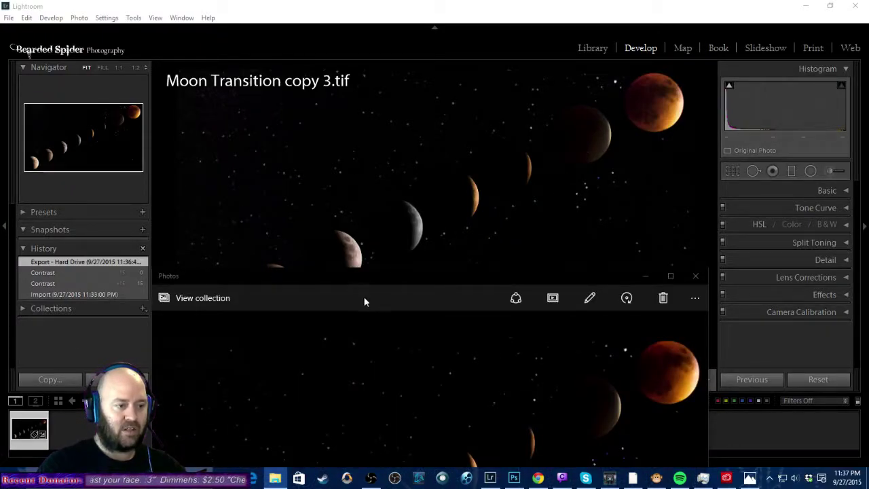
Maximize the exported image in the Photos viewer and examine the moons and stars at different magnifications.
click(382, 296)
drag(377, 278, 270, 4)
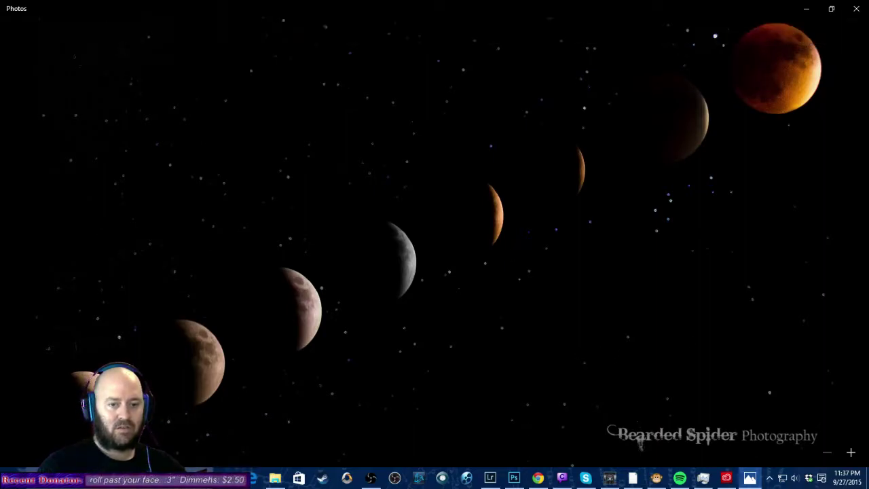
scroll(347, 196, up, 2)
scroll(347, 197, down, 3)
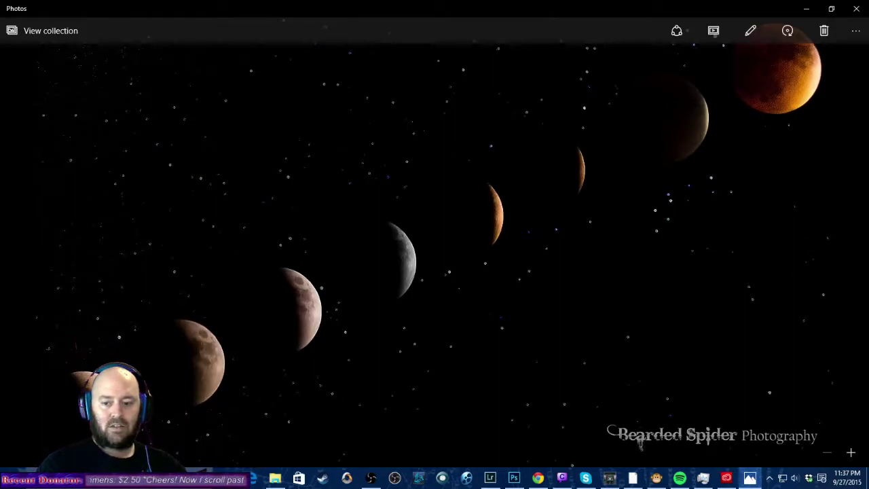
key(alt+Tab)
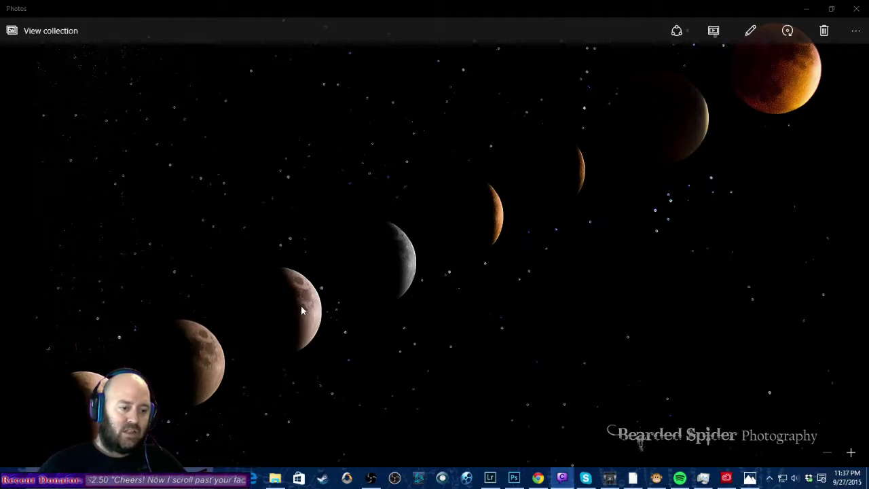
scroll(309, 309, up, 2)
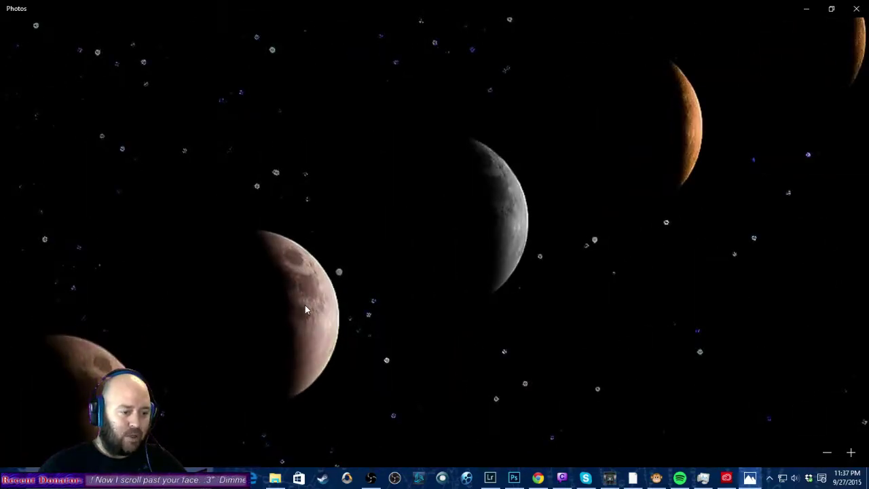
scroll(305, 309, down, 3)
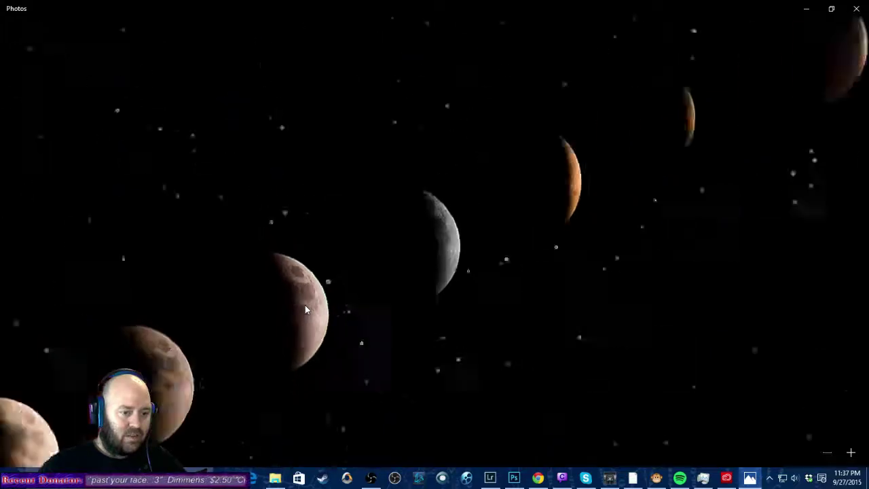